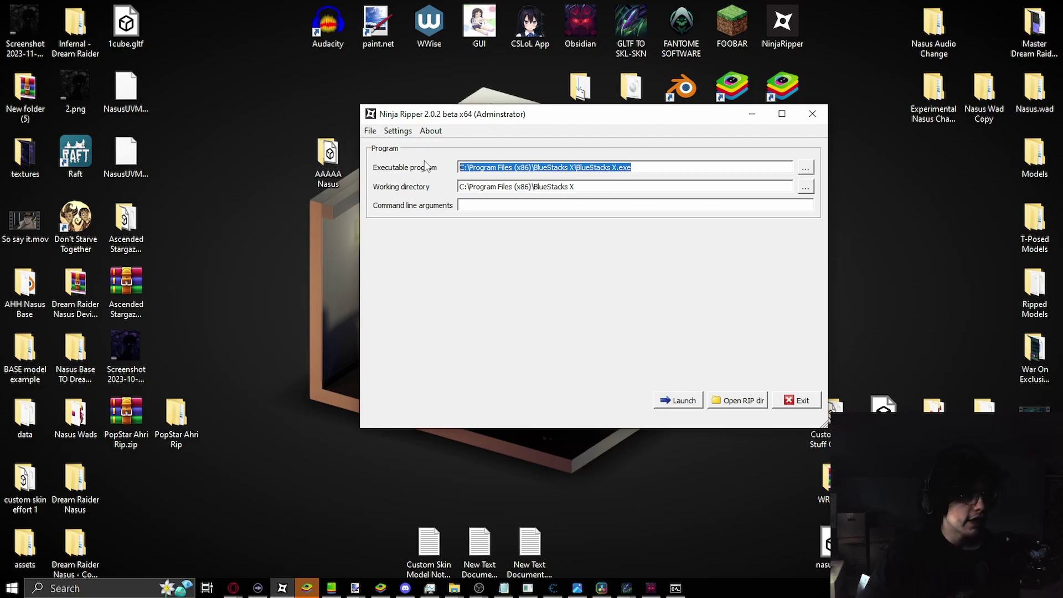
Review the BlueStacks X executable path and the output directory settings in Ninja Ripper, leaving the settings unchanged.
{"action": "left_click", "coordinate": [482, 167]}
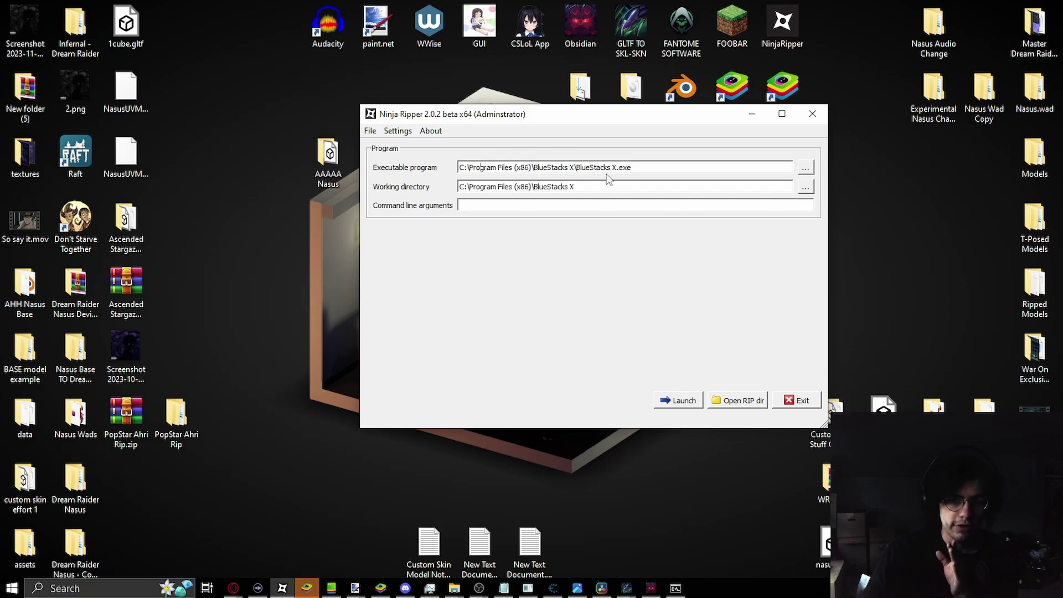
{"action": "key", "text": "ctrl+a"}
{"action": "left_click", "coordinate": [397, 130]}
{"action": "left_click", "coordinate": [438, 145]}
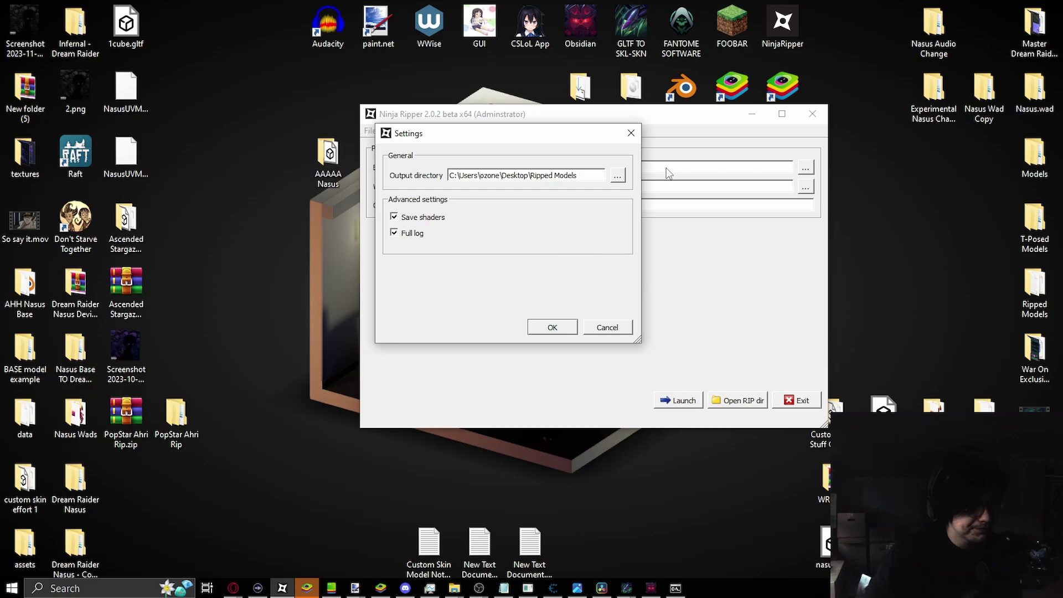
{"action": "left_click", "coordinate": [624, 326]}
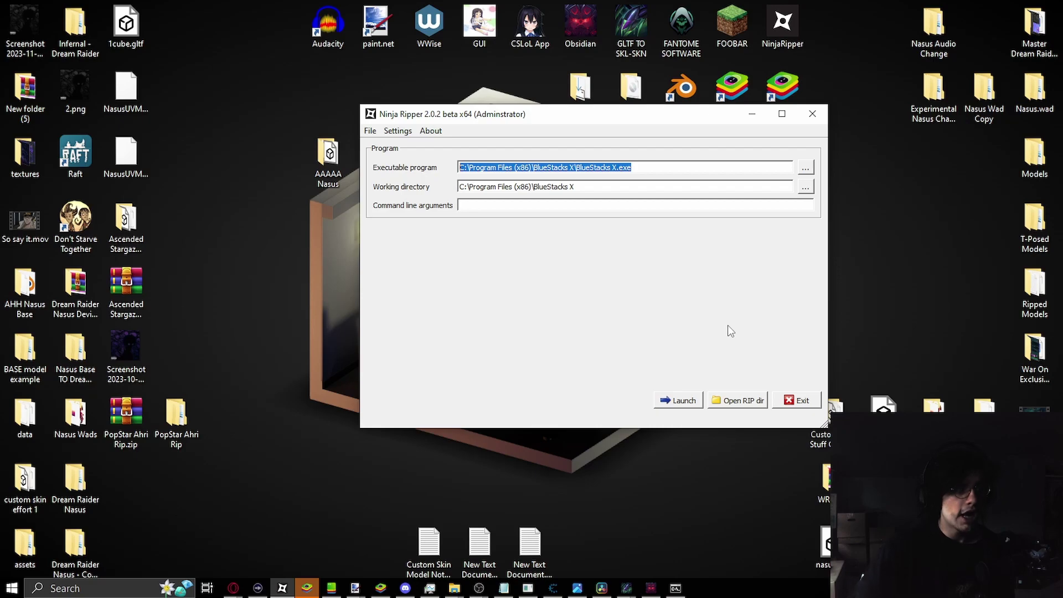
Switch to the BlueStacks App Player and minimize the BlueStacks X and Ninja Ripper windows.
{"action": "left_click", "coordinate": [308, 587]}
{"action": "left_click", "coordinate": [380, 588]}
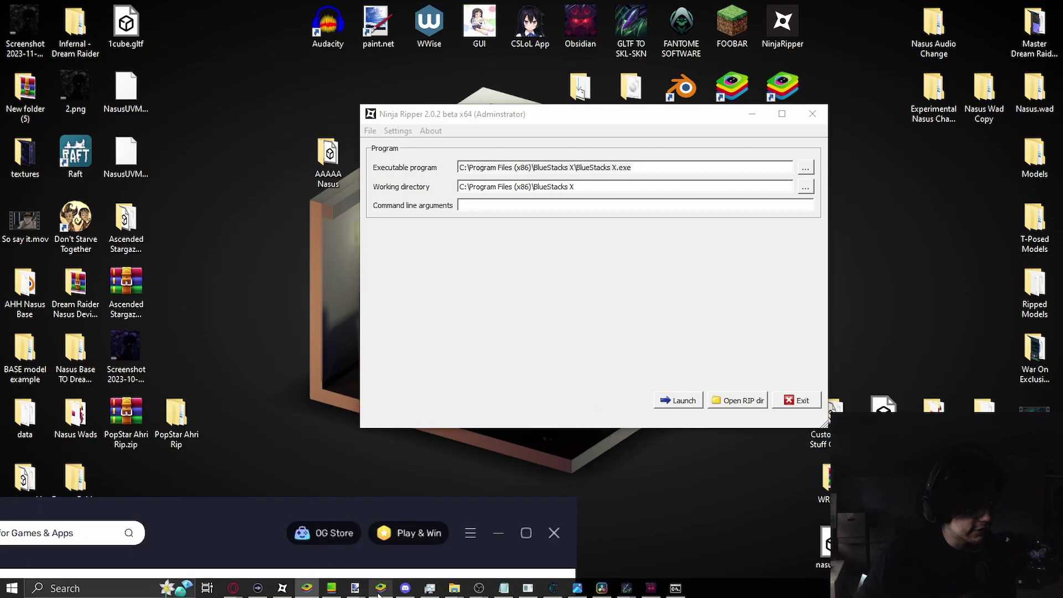
{"action": "left_click", "coordinate": [497, 532]}
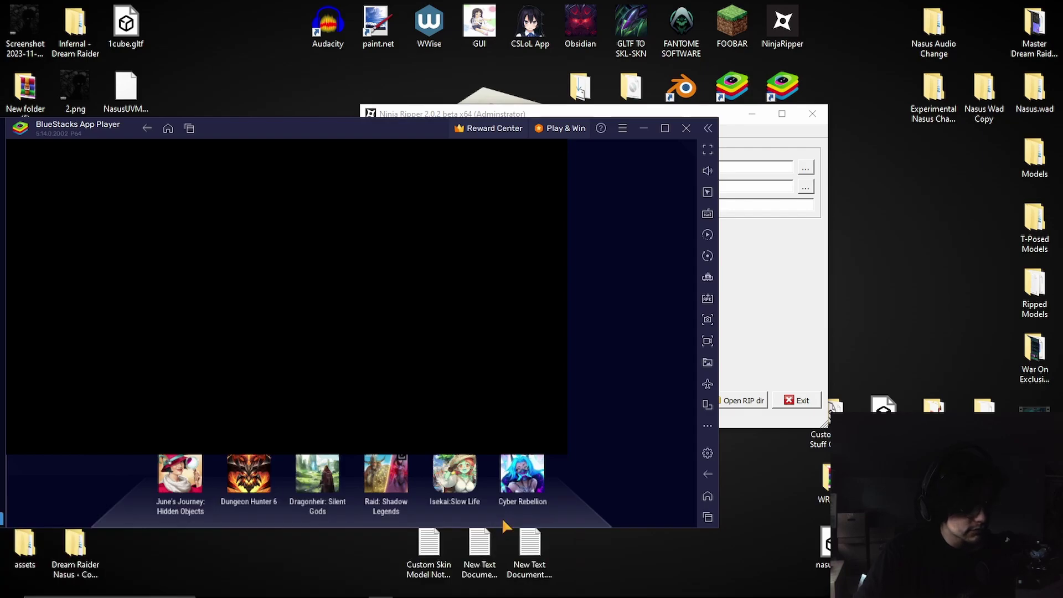
{"action": "left_click", "coordinate": [708, 517]}
{"action": "left_click", "coordinate": [627, 349]}
{"action": "left_click", "coordinate": [754, 115]}
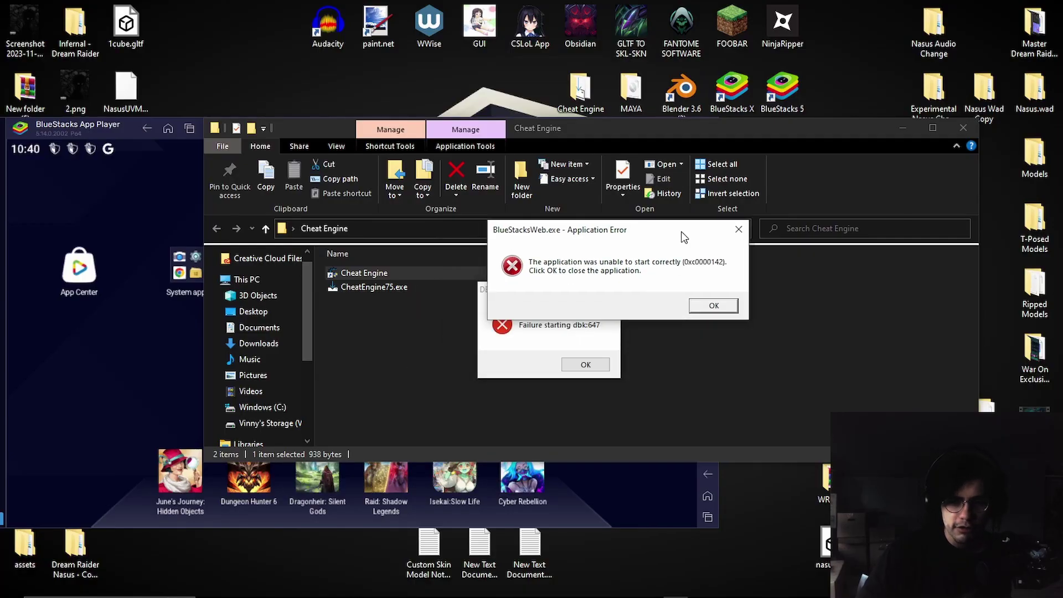
Dismiss the BlueStacksWeb.exe application error and the DBK driver errors to get into Cheat Engine.
{"action": "left_click_drag", "start_coordinate": [682, 232], "coordinate": [674, 234]}
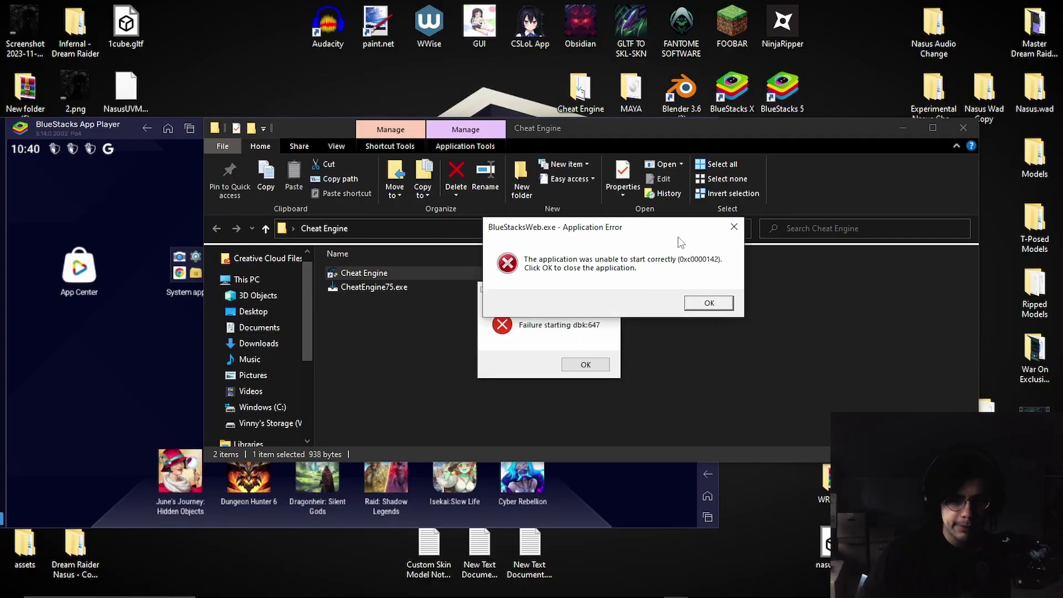
{"action": "left_click_drag", "start_coordinate": [564, 240], "coordinate": [604, 254]}
{"action": "key", "text": "Return"}
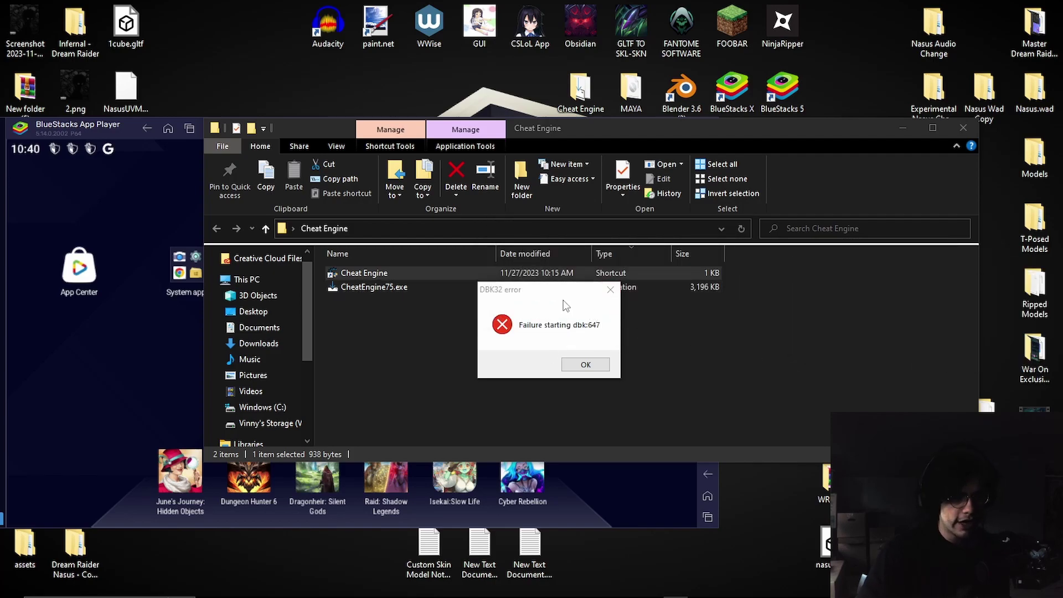
{"action": "left_click_drag", "start_coordinate": [558, 294], "coordinate": [578, 251]}
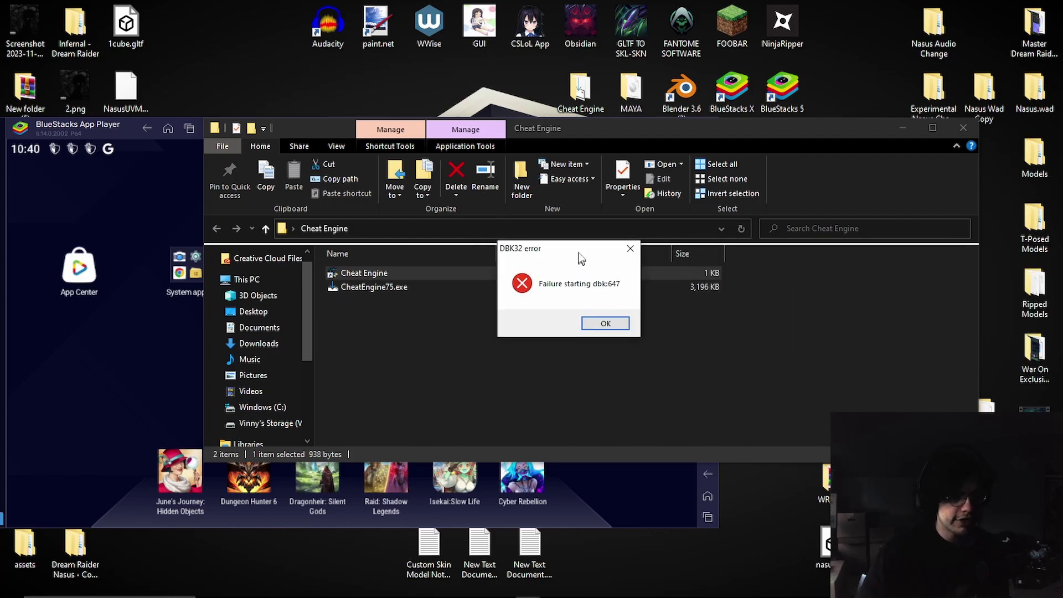
{"action": "left_click", "coordinate": [598, 326]}
{"action": "left_click", "coordinate": [628, 361]}
{"action": "left_click", "coordinate": [631, 363]}
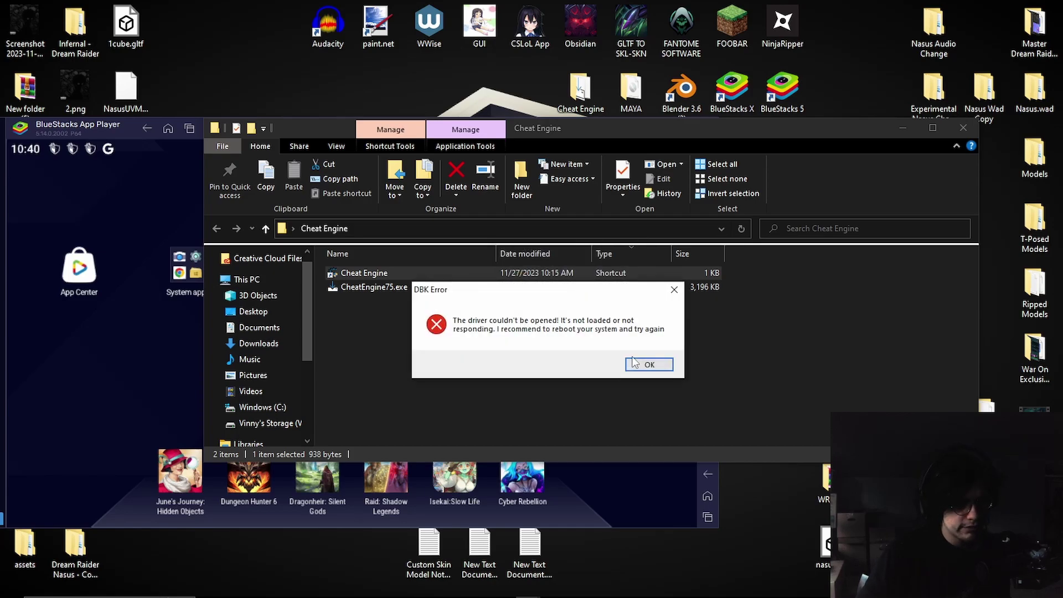
{"action": "left_click", "coordinate": [632, 363]}
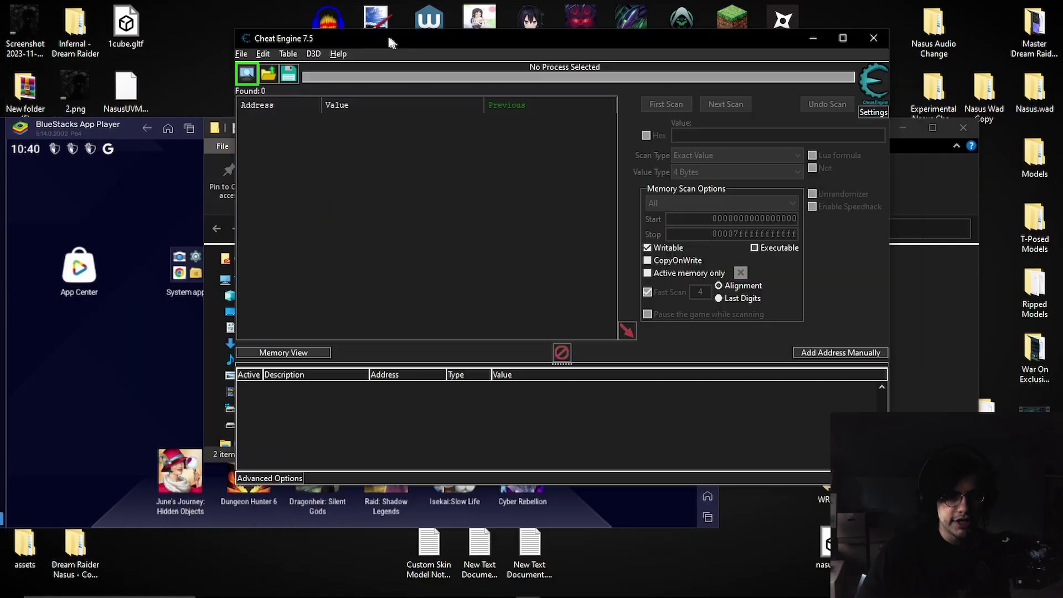
Arrange the Cheat Engine and BlueStacks App Player windows so both are usable, and launch Wild Rift in the emulator.
{"action": "left_click", "coordinate": [537, 142]}
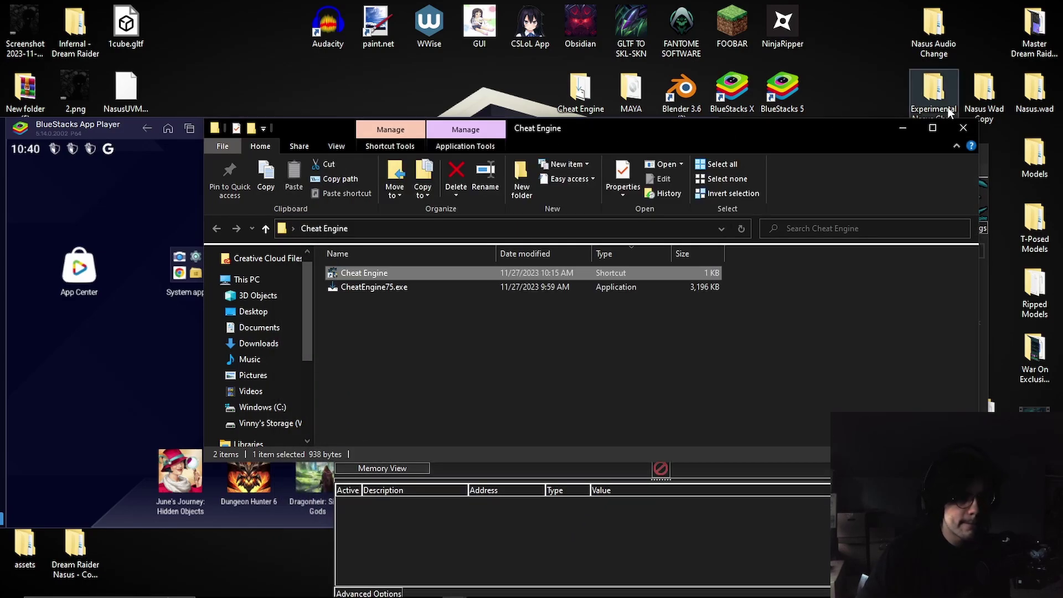
{"action": "left_click", "coordinate": [902, 128]}
{"action": "left_click_drag", "start_coordinate": [446, 157], "coordinate": [467, 138]}
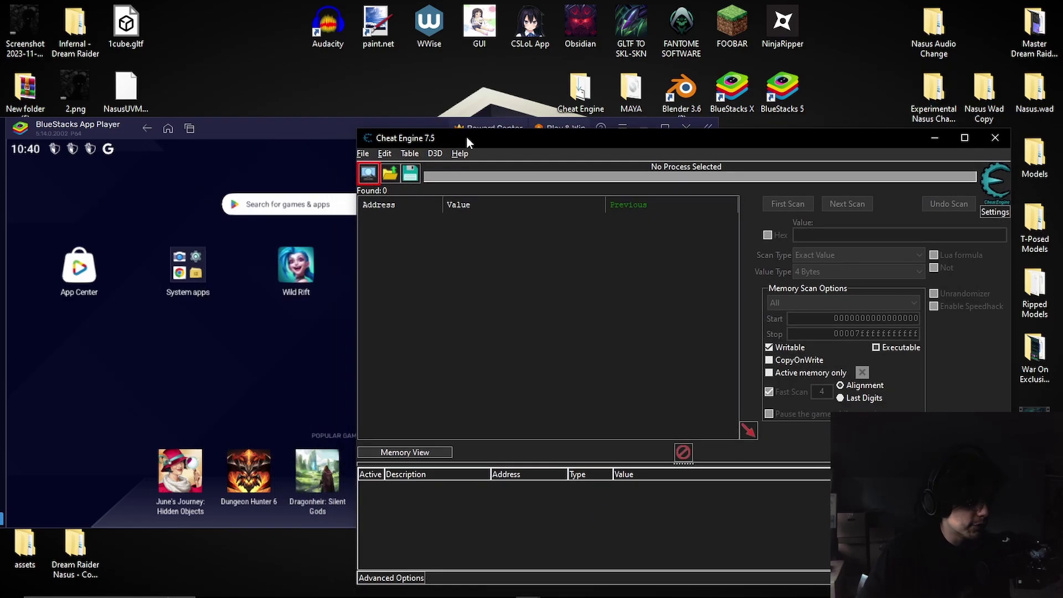
{"action": "left_click_drag", "start_coordinate": [383, 124], "coordinate": [318, 12]}
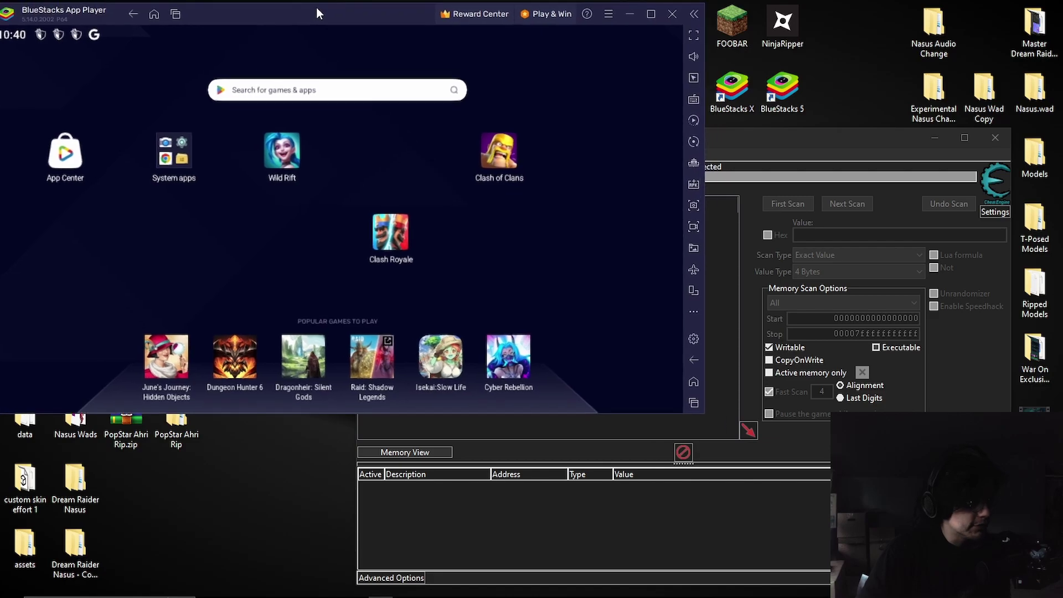
{"action": "left_click", "coordinate": [296, 168]}
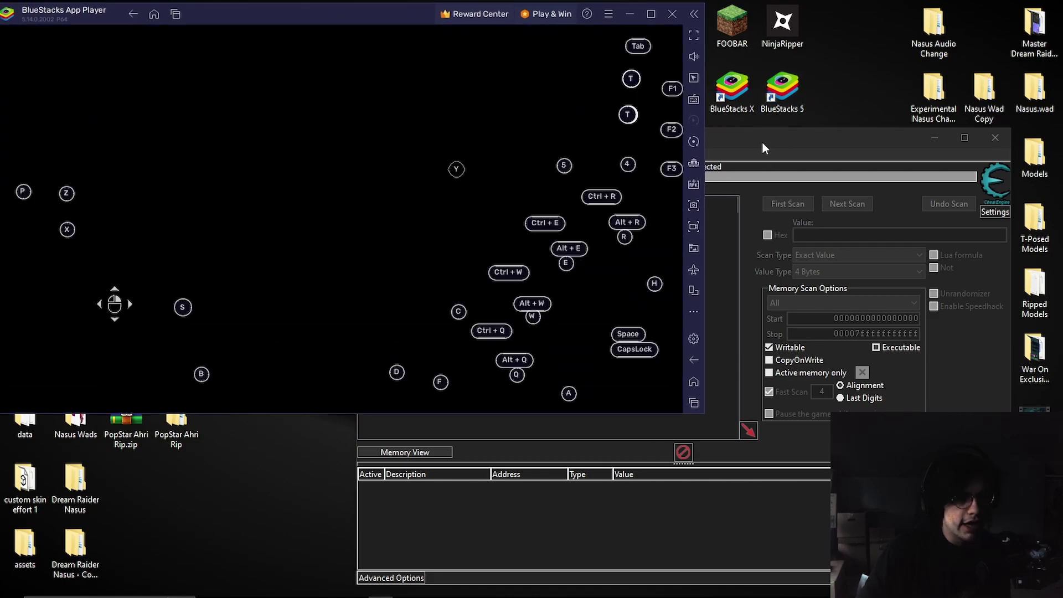
Switch to Cheat Engine and open the emulator's HD-Player.exe process from the full list of running processes.
{"action": "key", "text": "alt+Tab"}
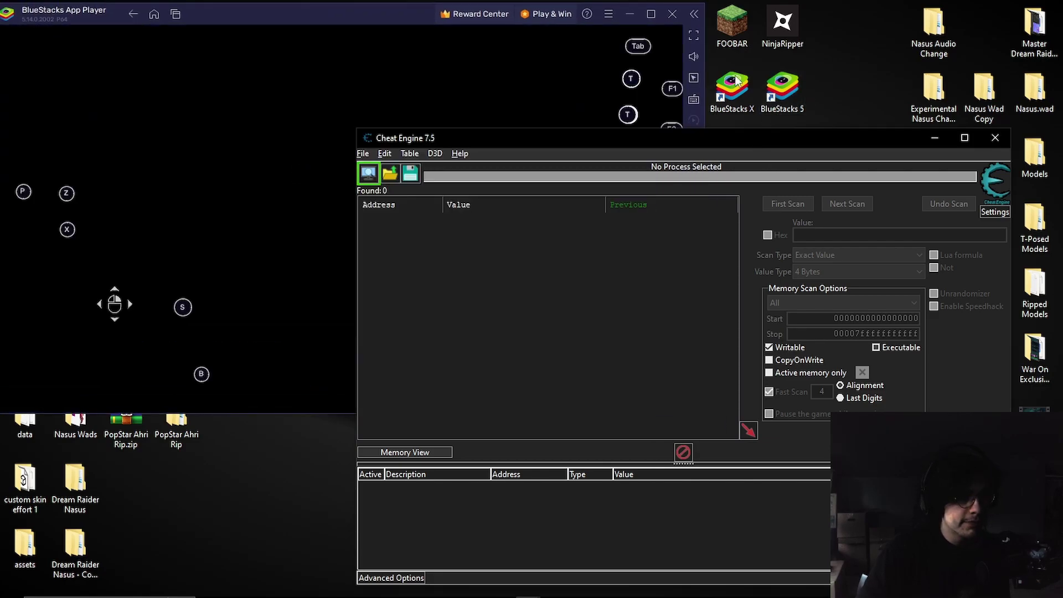
{"action": "left_click", "coordinate": [369, 175]}
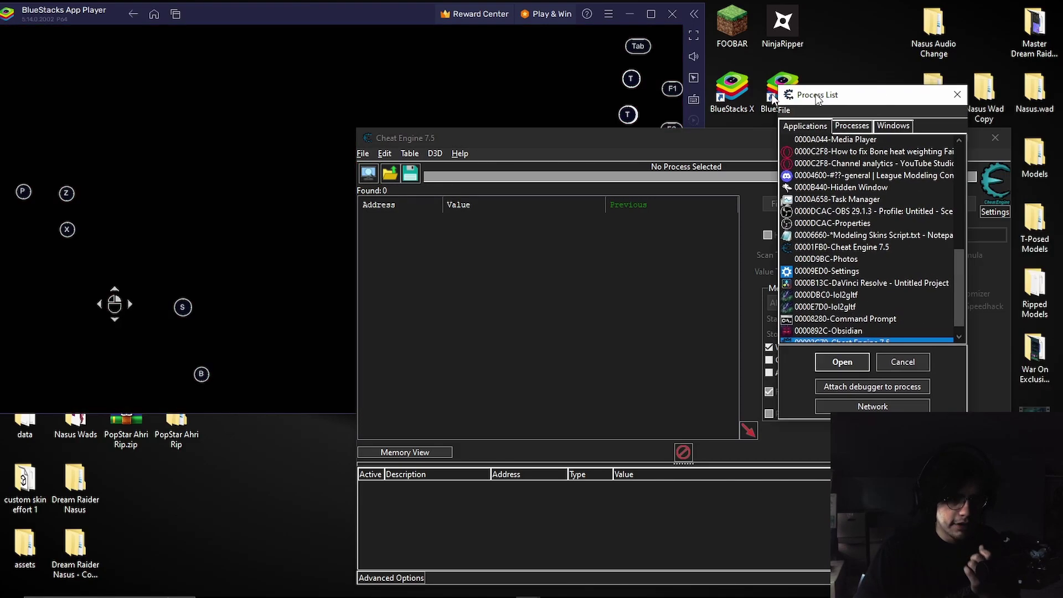
{"action": "left_click_drag", "start_coordinate": [858, 90], "coordinate": [600, 83]}
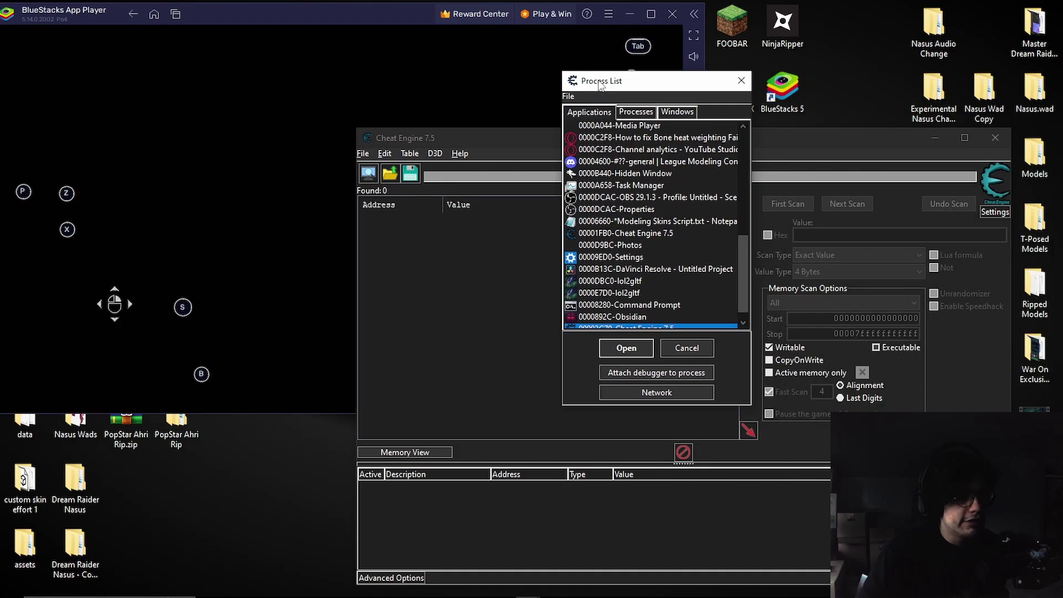
{"action": "left_click", "coordinate": [625, 112]}
{"action": "scroll", "coordinate": [660, 218], "scroll_direction": "up", "scroll_amount": 10}
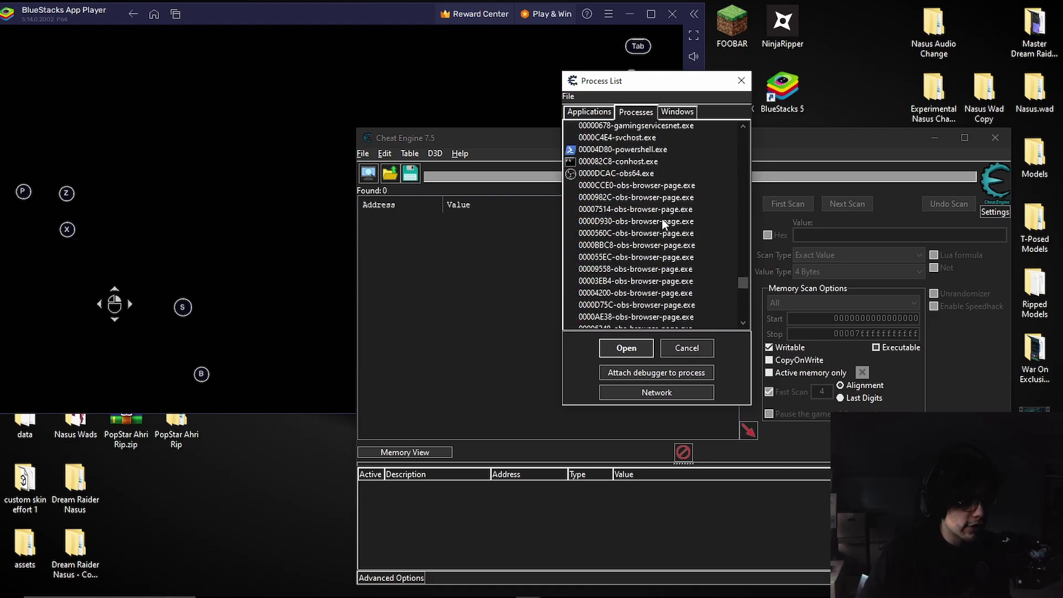
{"action": "scroll", "coordinate": [640, 218], "scroll_direction": "up", "scroll_amount": 2}
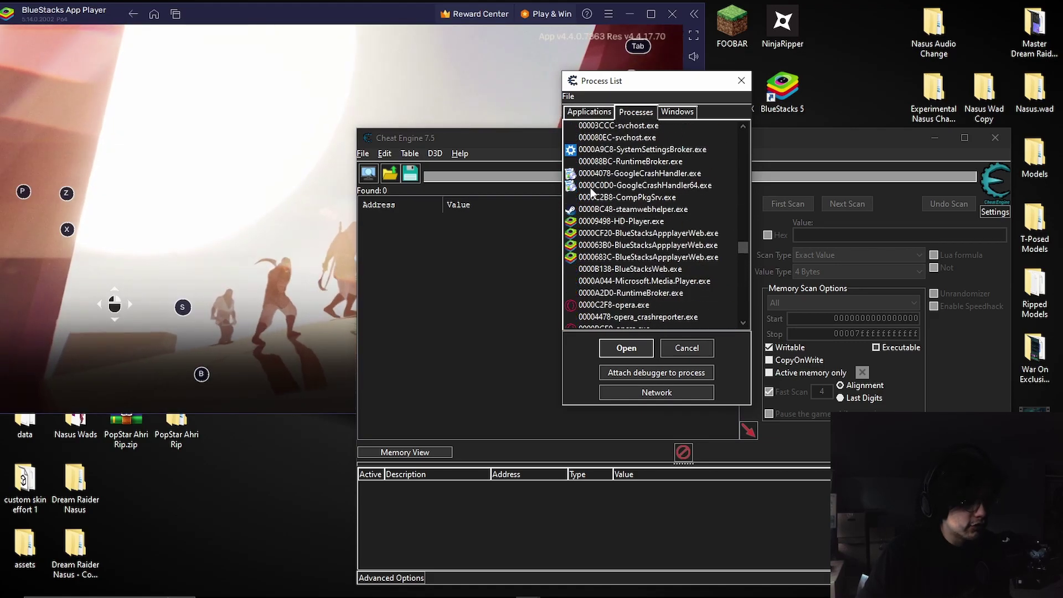
{"action": "left_click", "coordinate": [630, 221]}
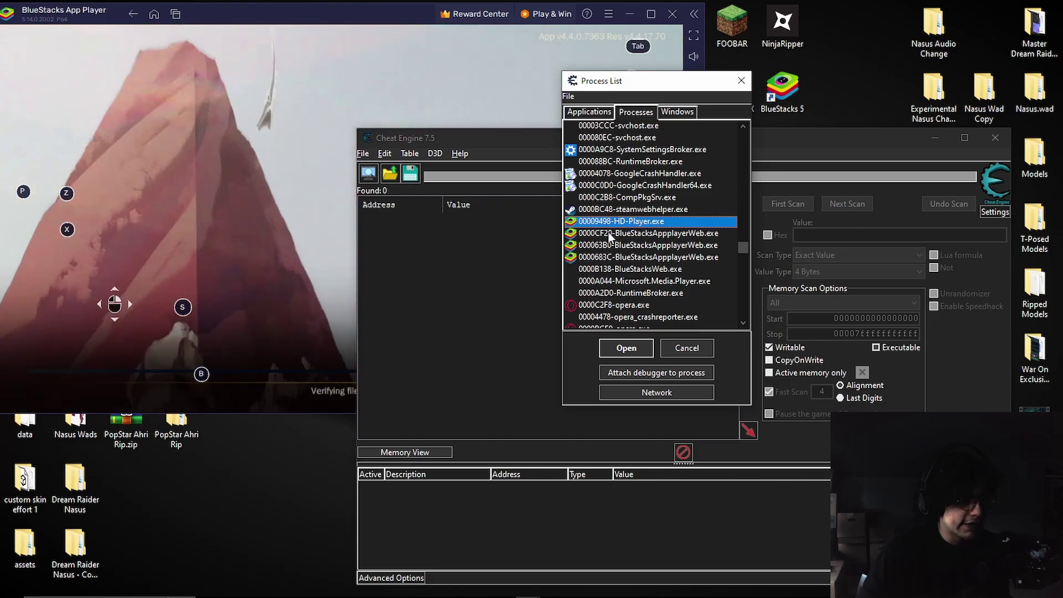
{"action": "left_click", "coordinate": [626, 347]}
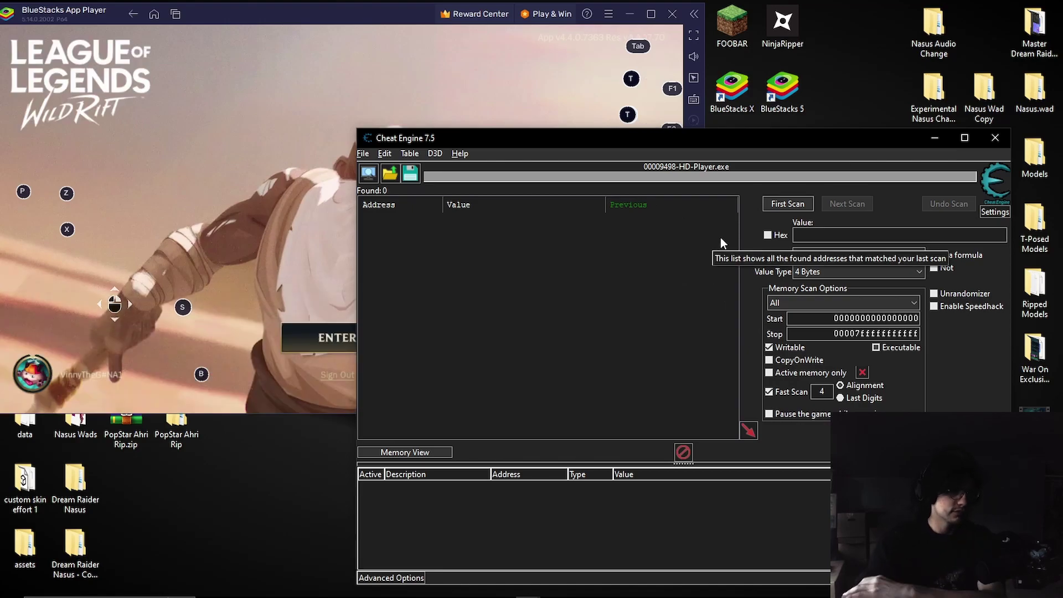
Return to the emulator, enter Wild Rift and open the champion section of the store.
{"action": "left_click", "coordinate": [324, 188]}
{"action": "left_click", "coordinate": [337, 338]}
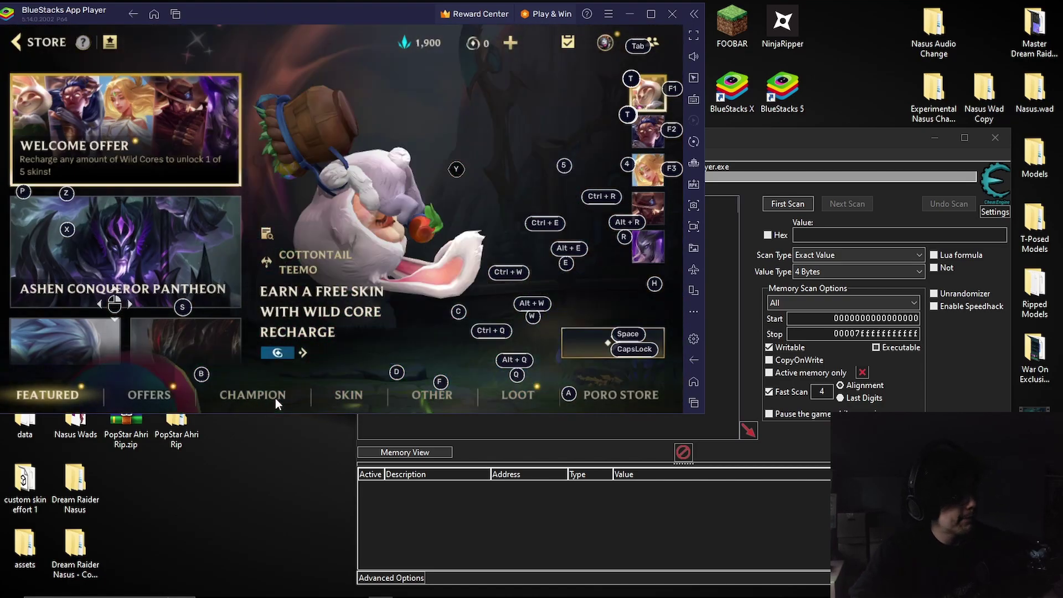
{"action": "left_click", "coordinate": [274, 397]}
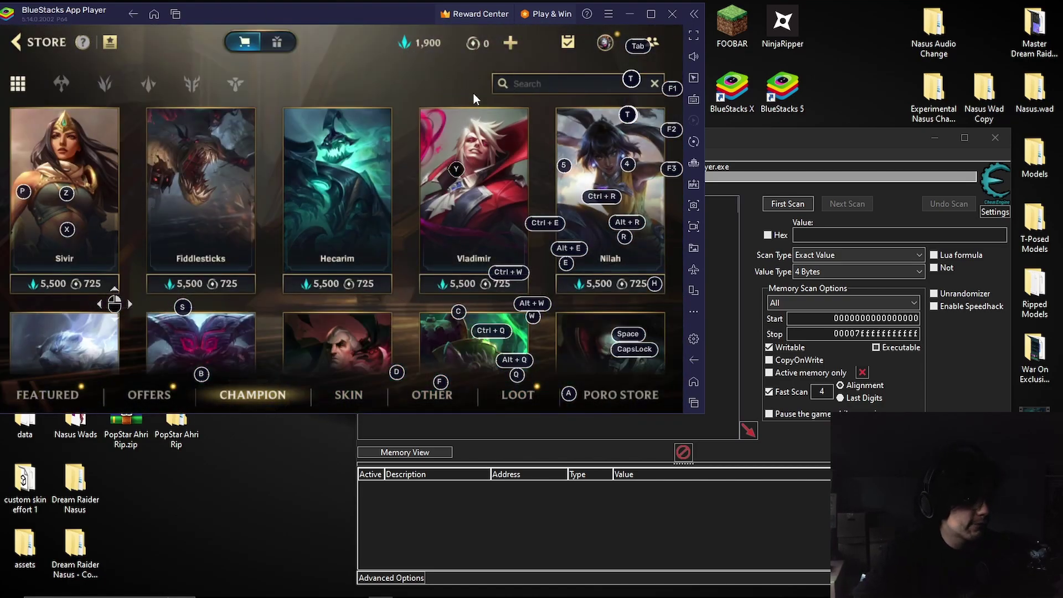
Search the champion store for "nasus" and open the Nasus champion page.
{"action": "left_click", "coordinate": [538, 86]}
{"action": "type", "text": "na"}
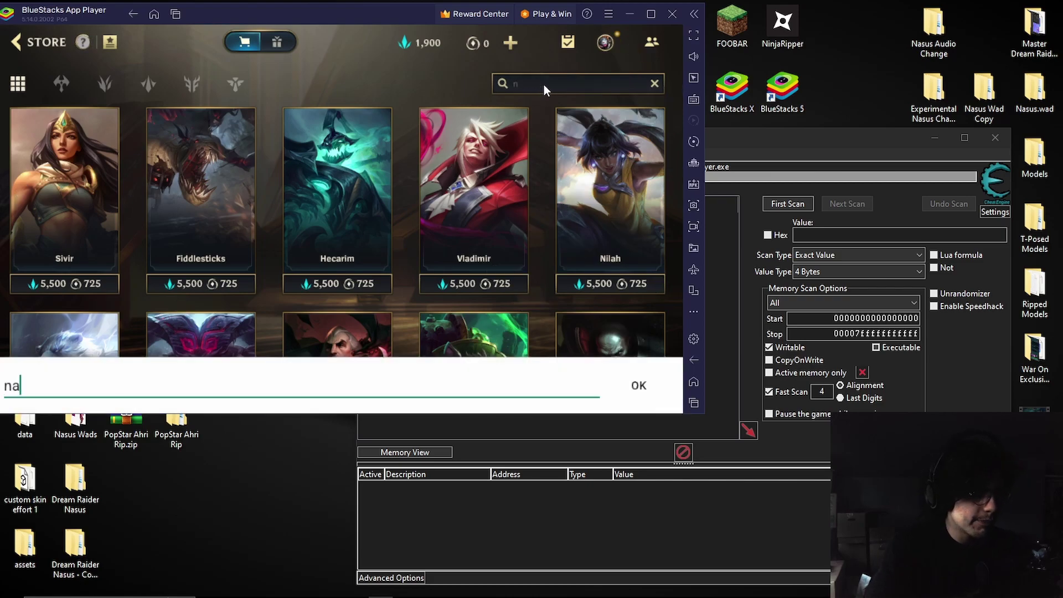
{"action": "type", "text": "sus"}
{"action": "key", "text": "Return"}
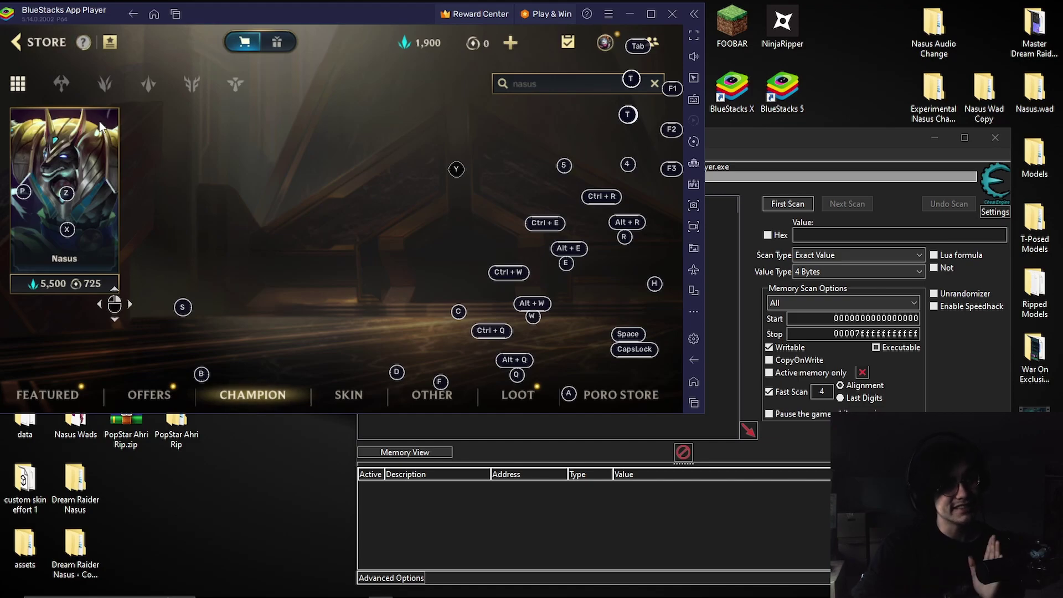
{"action": "left_click", "coordinate": [100, 127]}
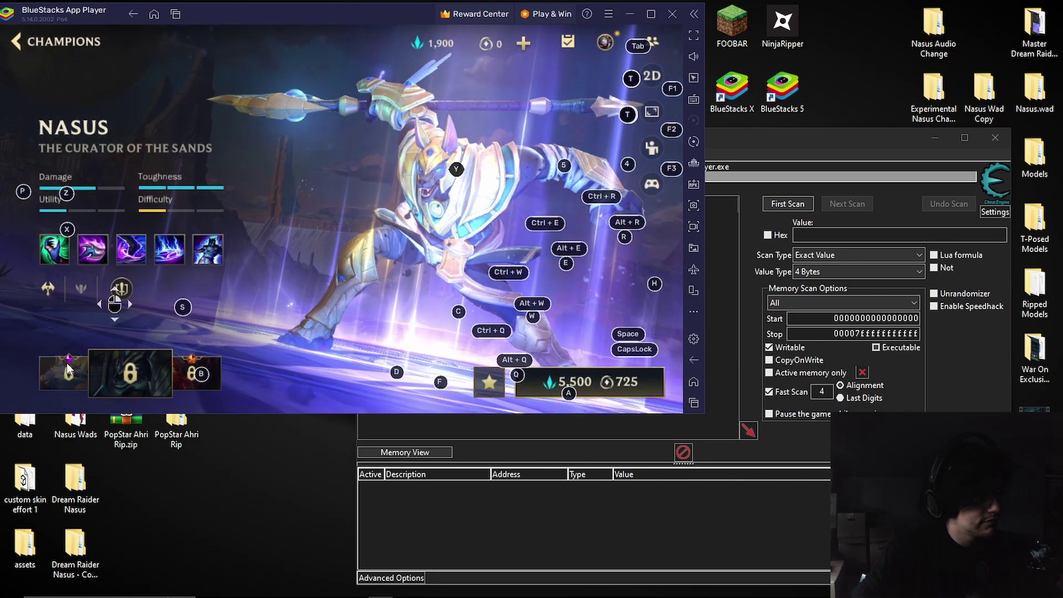
Look through the Nasus skin previews, including Nova, Dream Raider, Space Groove, the base skin and Worldbreaker Nasus.
{"action": "left_click", "coordinate": [66, 364]}
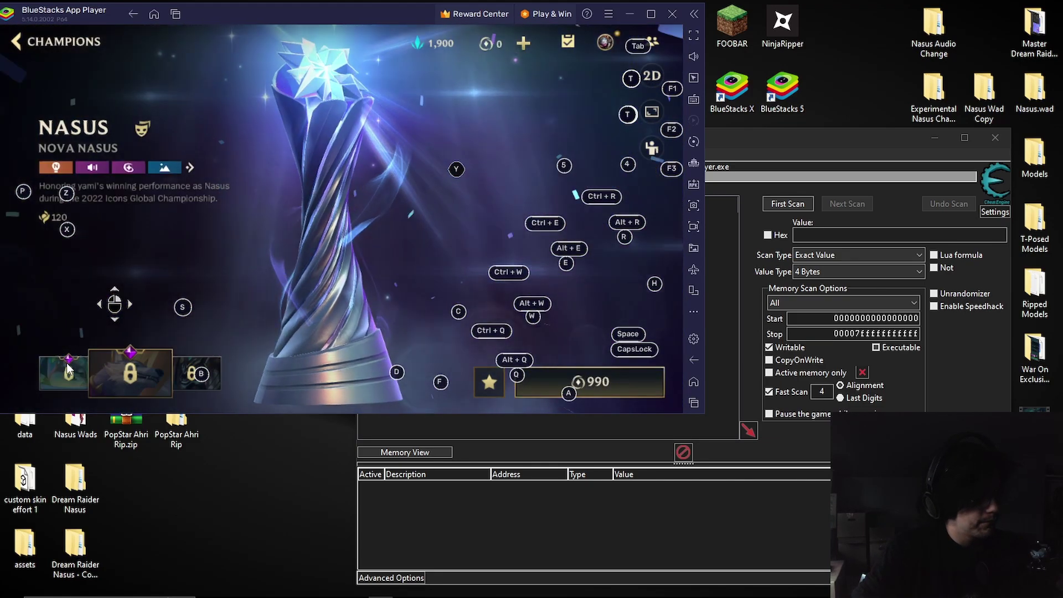
{"action": "left_click", "coordinate": [66, 363]}
{"action": "left_click", "coordinate": [66, 363]}
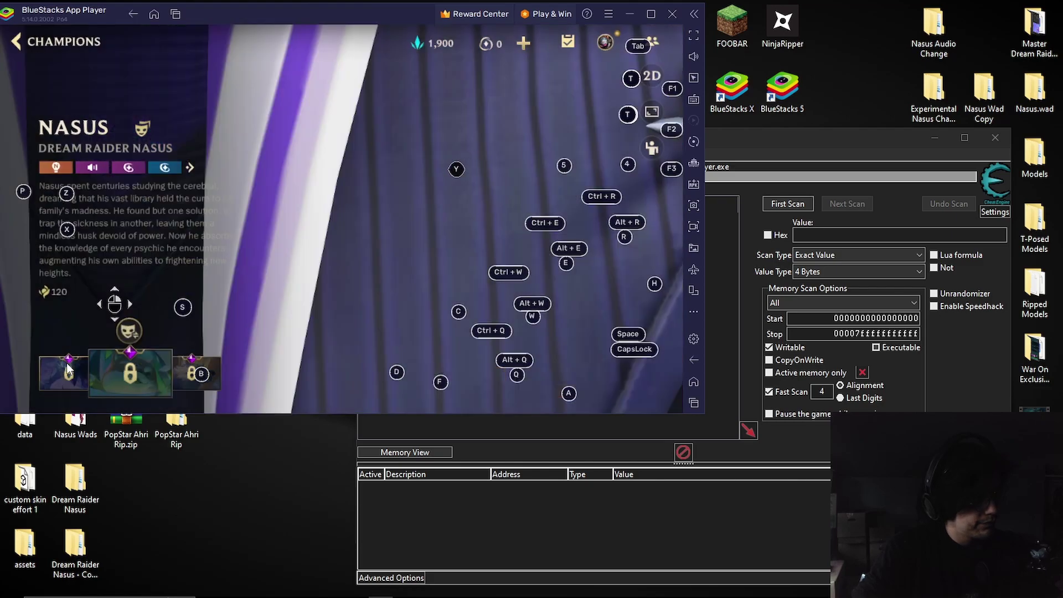
{"action": "left_click", "coordinate": [216, 367]}
{"action": "left_click", "coordinate": [75, 375]}
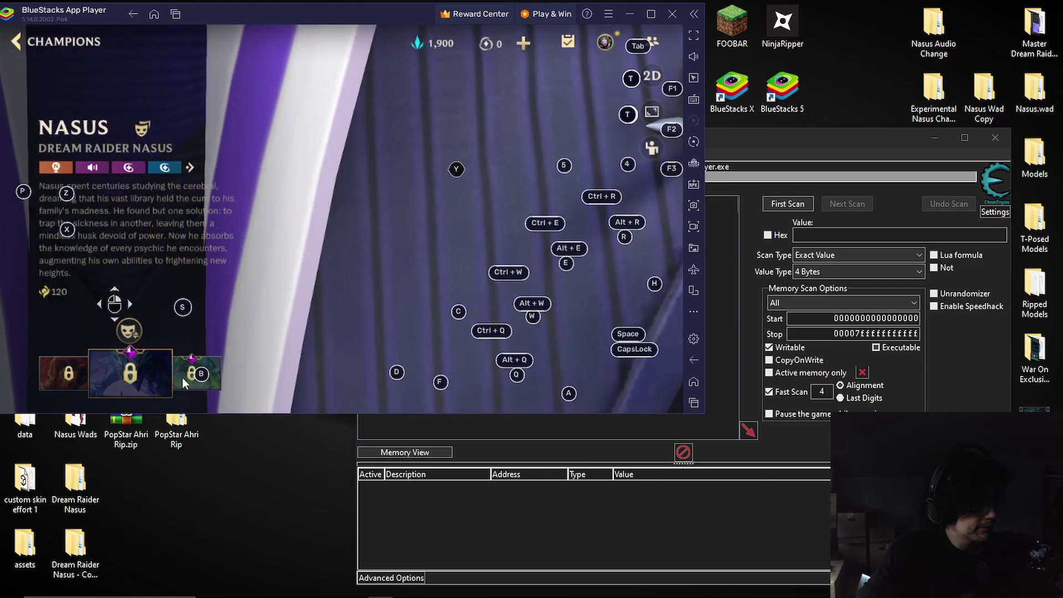
{"action": "left_click", "coordinate": [183, 381]}
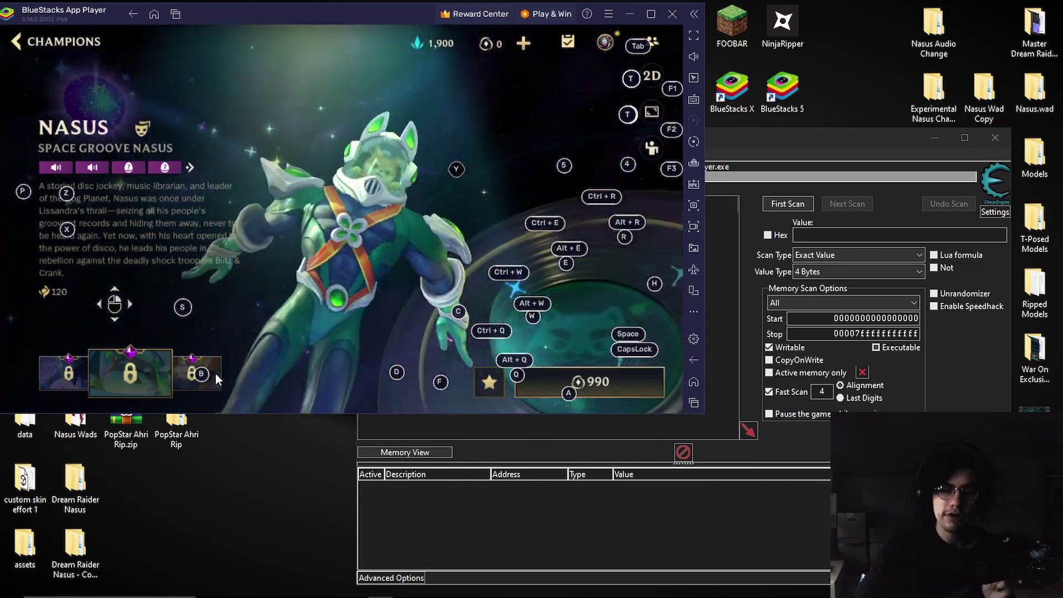
{"action": "left_click", "coordinate": [215, 373]}
{"action": "left_click", "coordinate": [215, 373]}
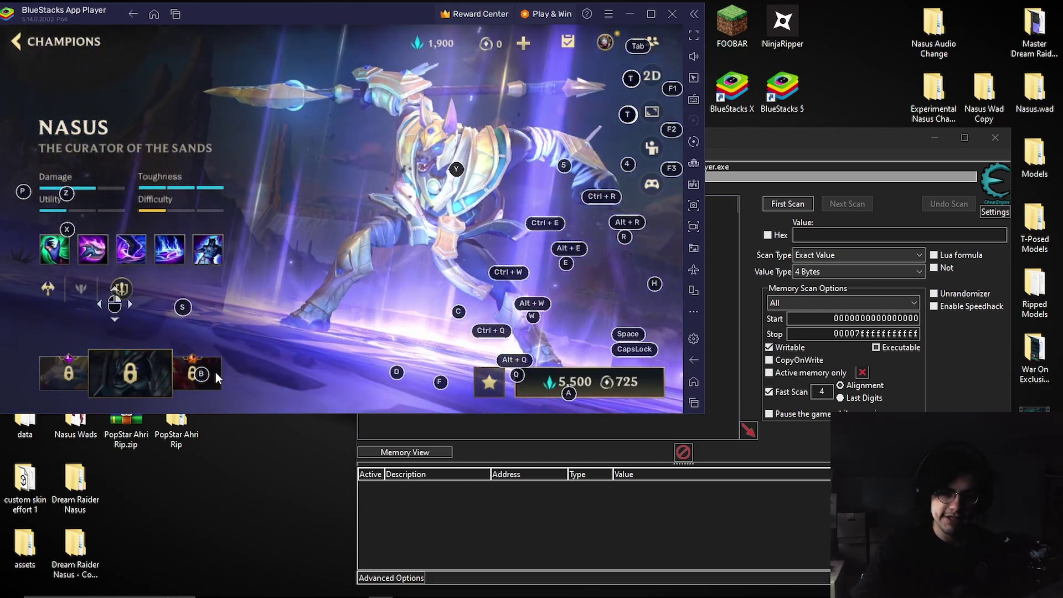
{"action": "left_click", "coordinate": [214, 373]}
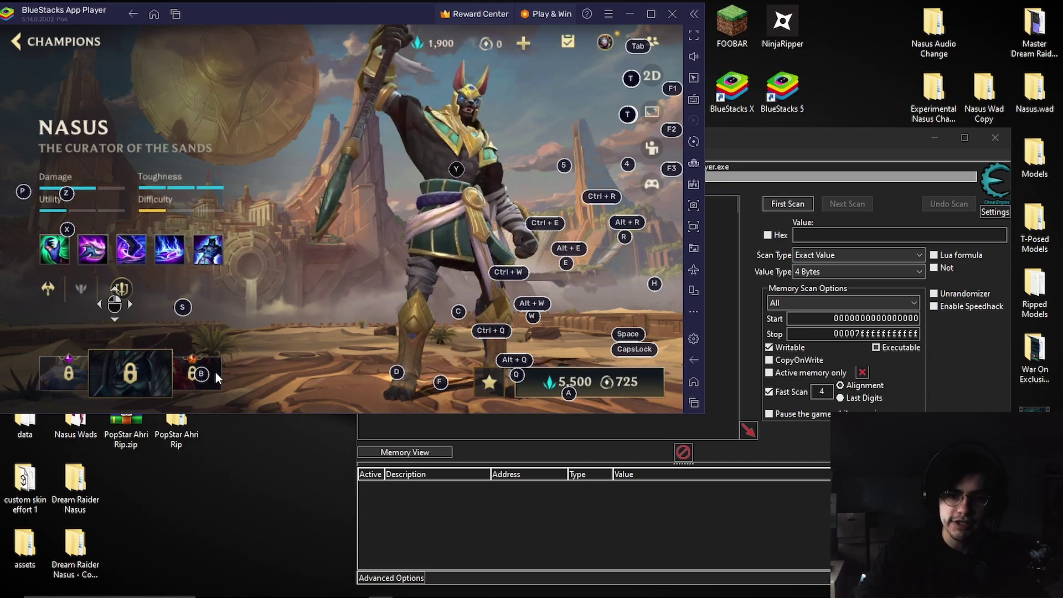
{"action": "left_click", "coordinate": [177, 366]}
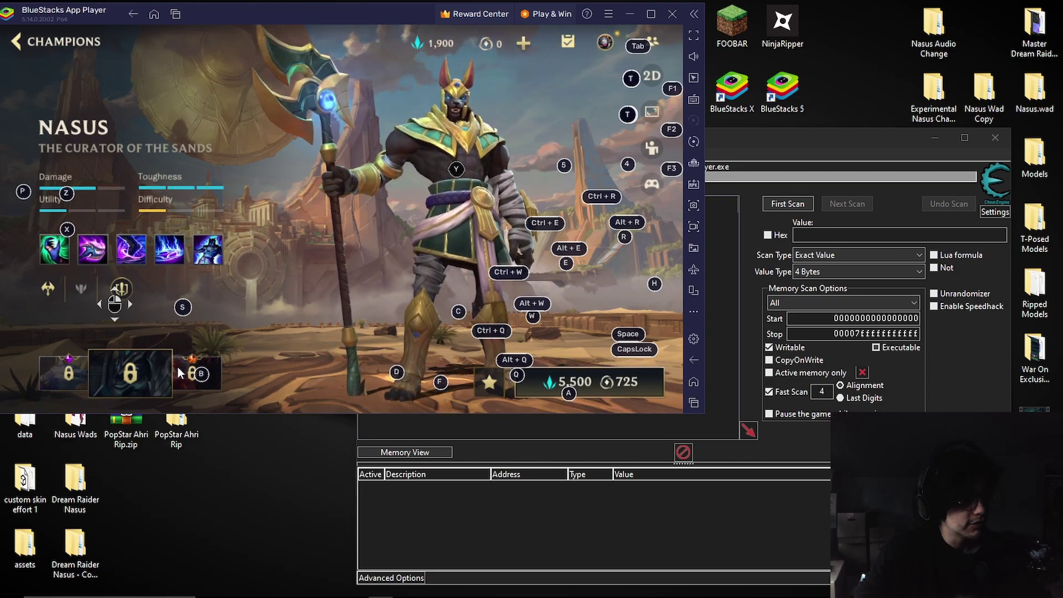
{"action": "left_click", "coordinate": [177, 367]}
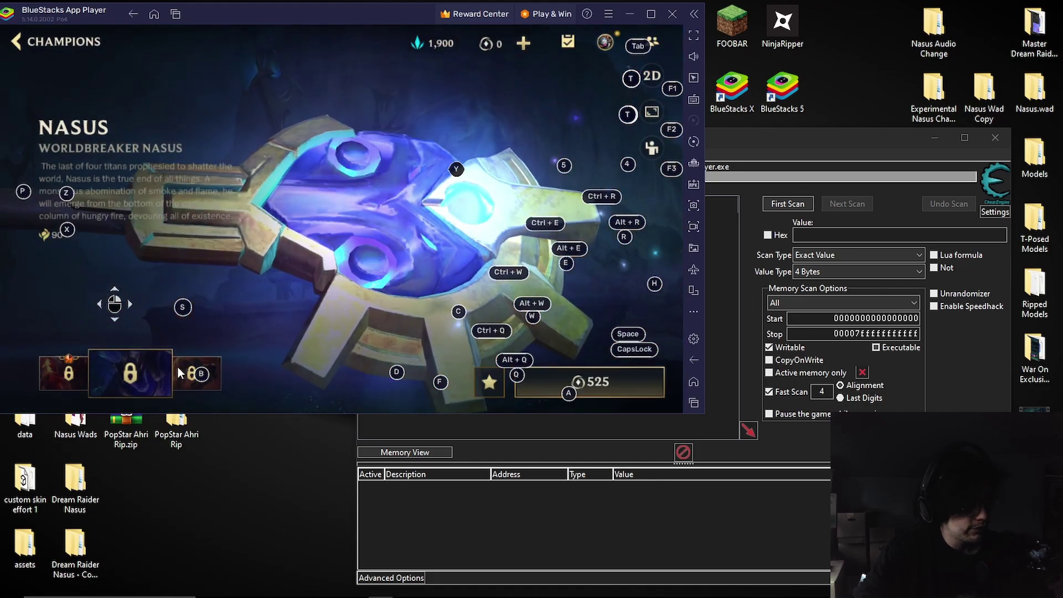
Browse the Nasus skins until the Space Groove Nasus preview is shown.
{"action": "left_click", "coordinate": [178, 367]}
{"action": "left_click", "coordinate": [177, 367]}
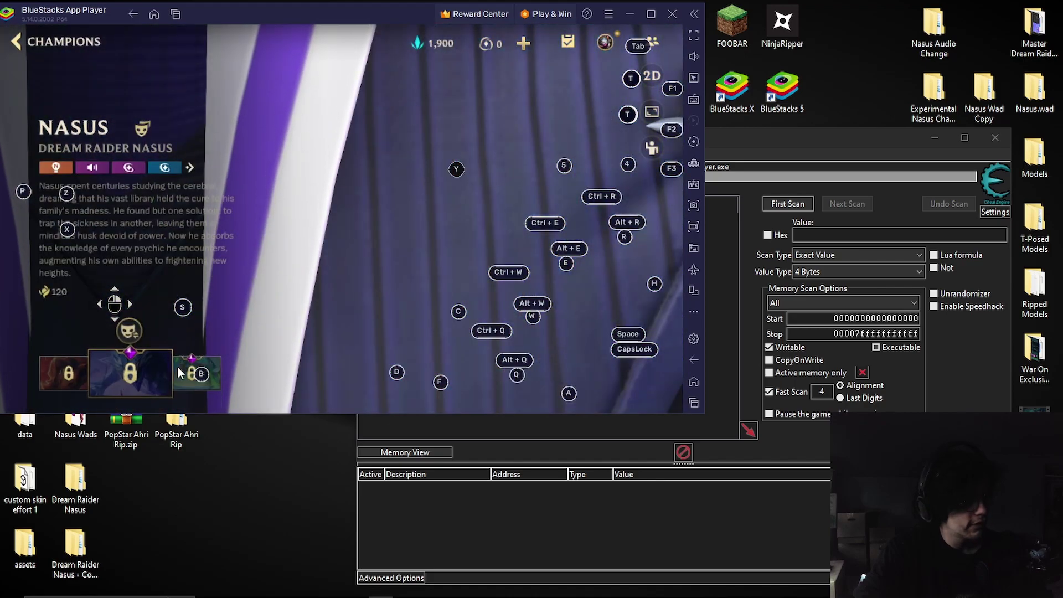
{"action": "left_click", "coordinate": [177, 367]}
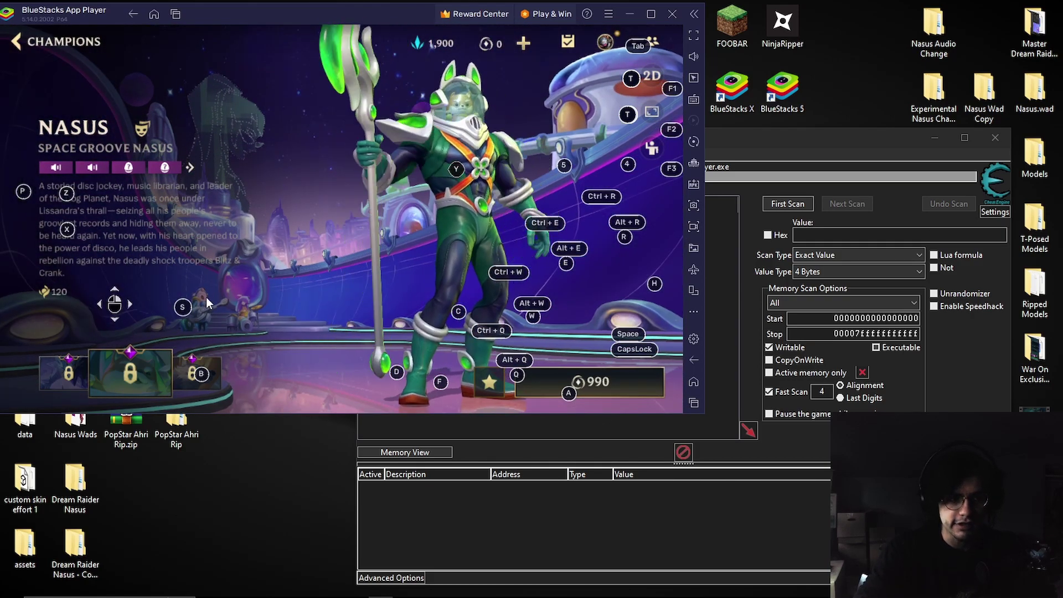
Switch to Cheat Engine, set the scan's value type to String and enable Unrandomizer, accepting its warning.
{"action": "left_click", "coordinate": [777, 140]}
{"action": "left_click_drag", "start_coordinate": [779, 138], "coordinate": [749, 122]}
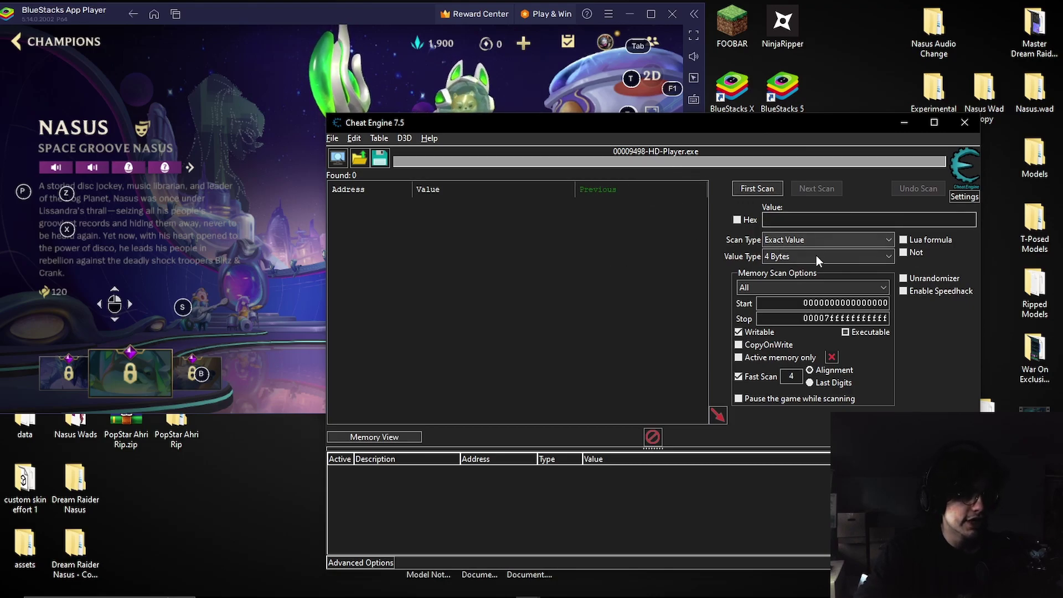
{"action": "left_click", "coordinate": [788, 253]}
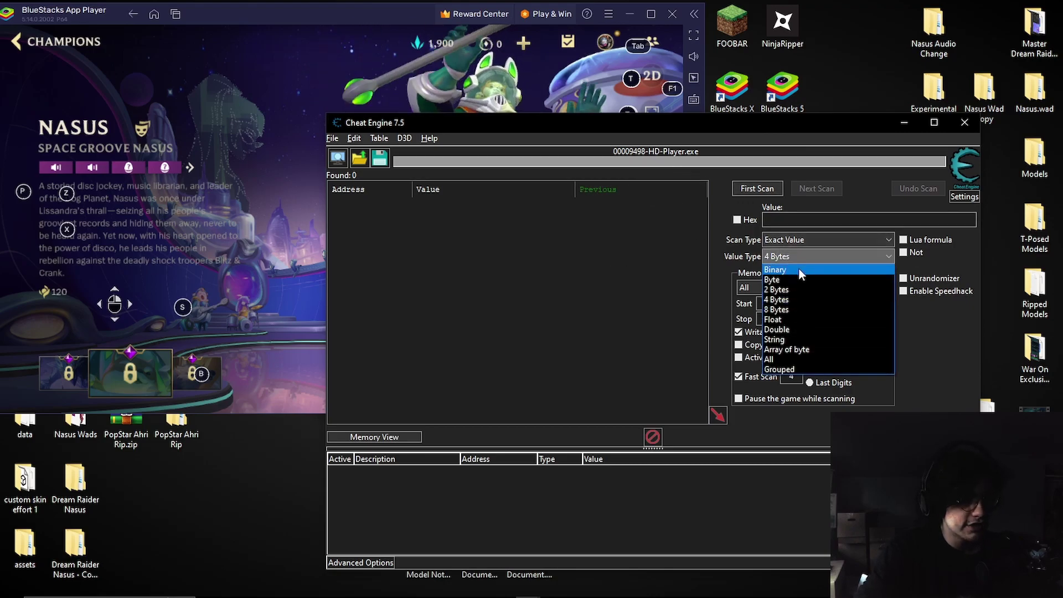
{"action": "left_click", "coordinate": [788, 339]}
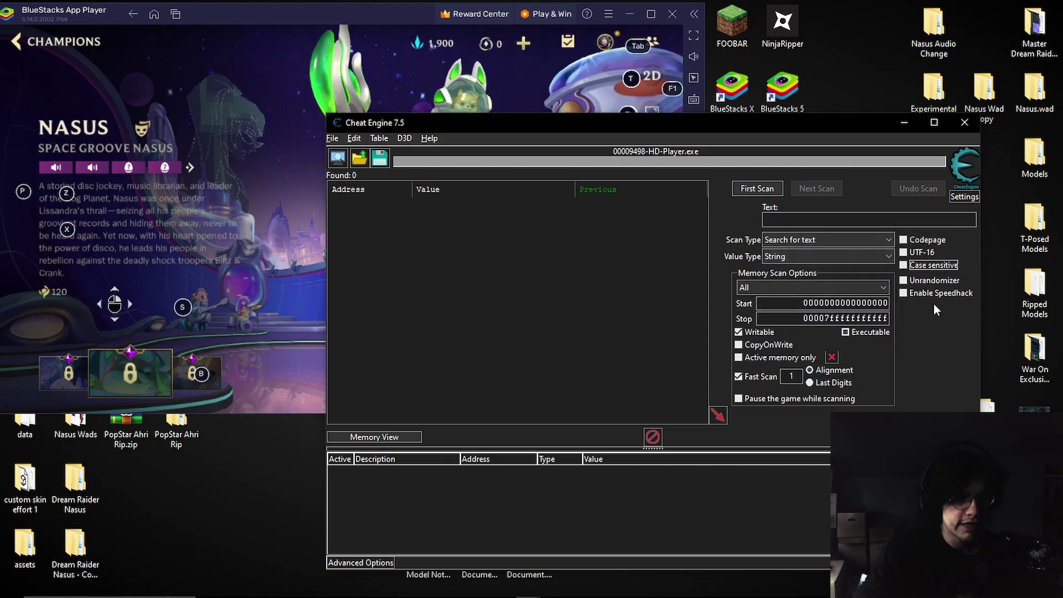
{"action": "left_click", "coordinate": [903, 281]}
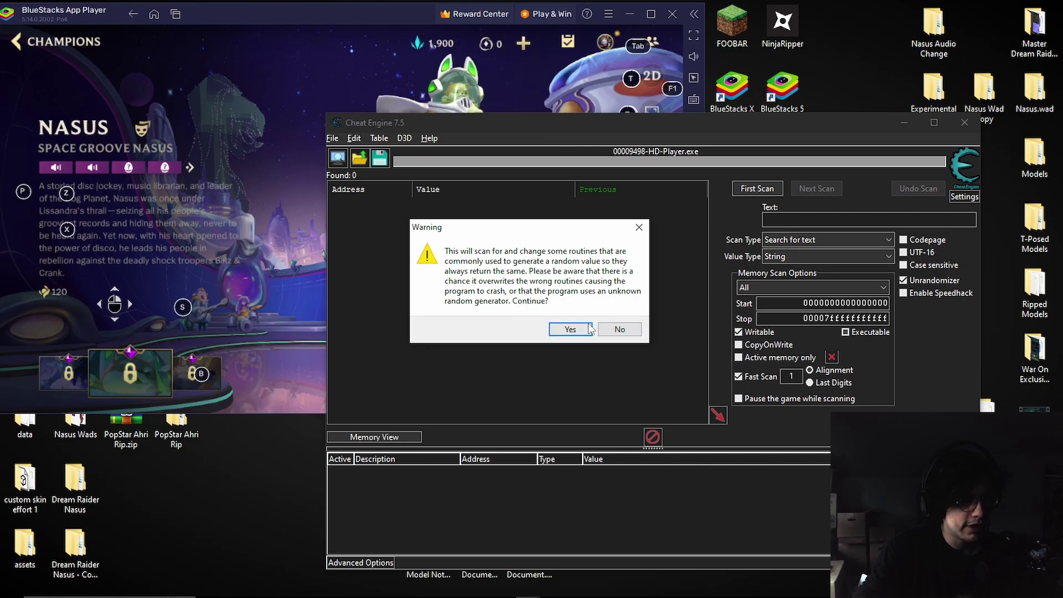
{"action": "left_click", "coordinate": [566, 330]}
Enter nasus_skin06_g_idle as the text to scan for.
{"action": "left_click", "coordinate": [804, 216]}
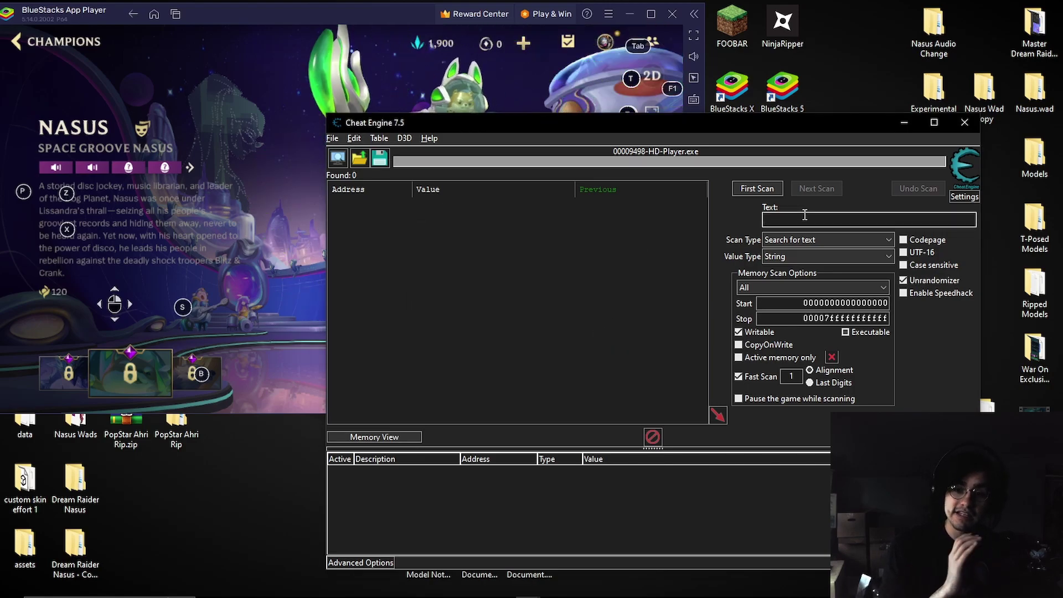
{"action": "type", "text": "n"}
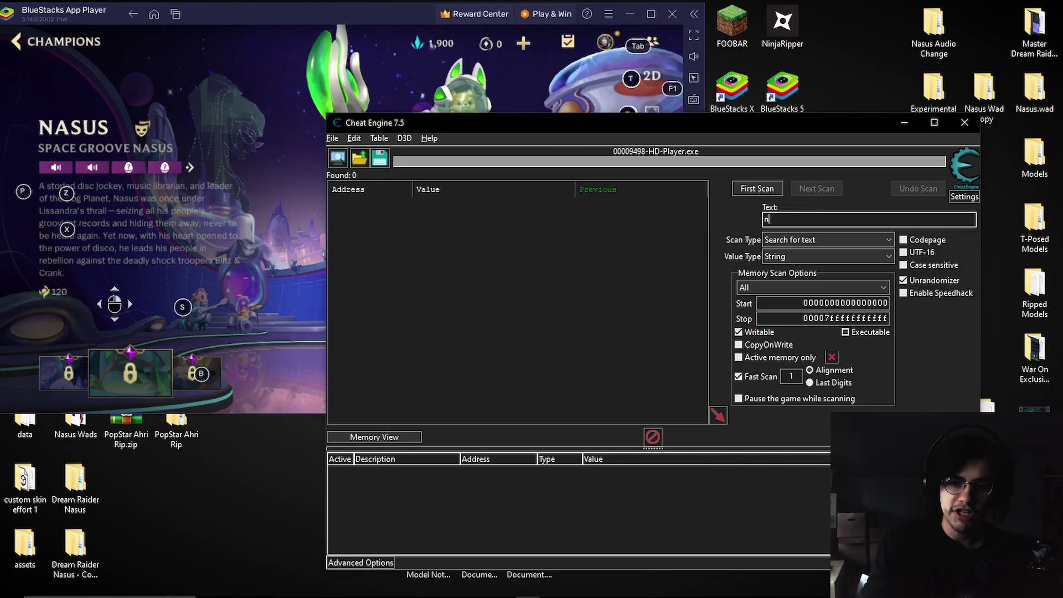
{"action": "type", "text": "asus_"}
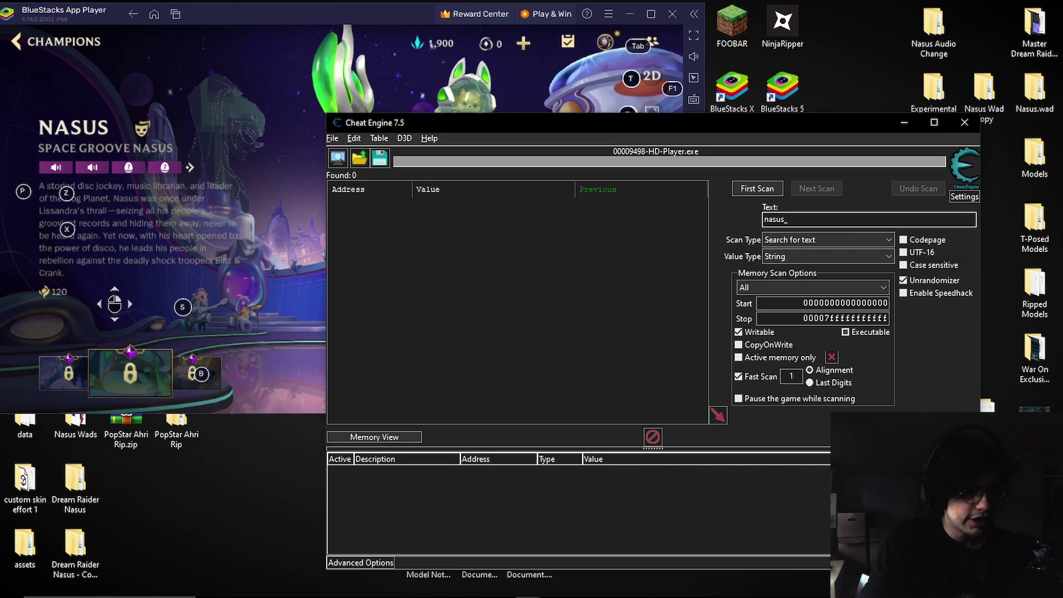
{"action": "type", "text": "skin"}
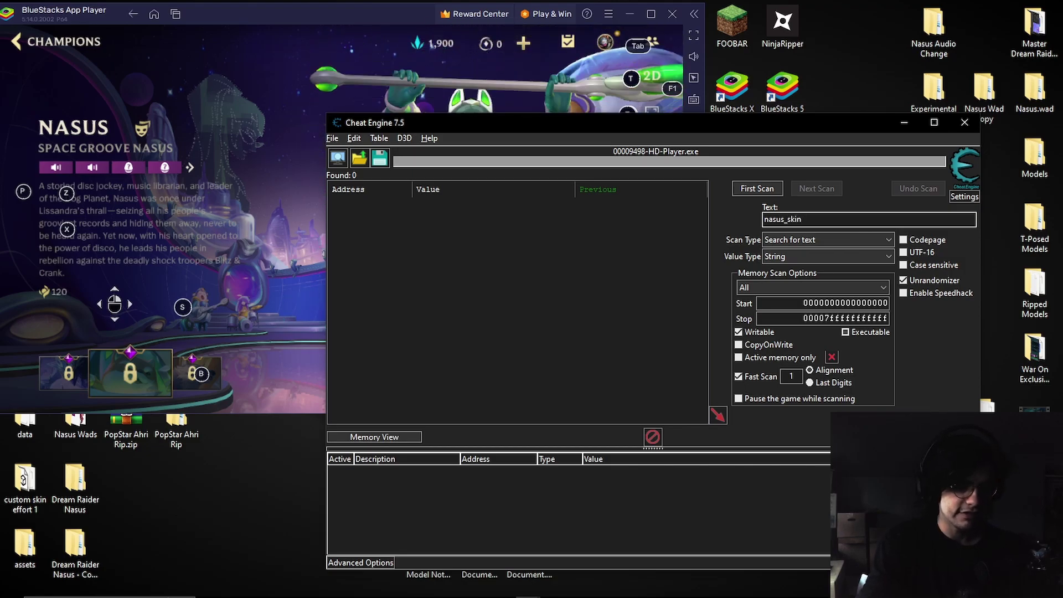
{"action": "type", "text": "06"}
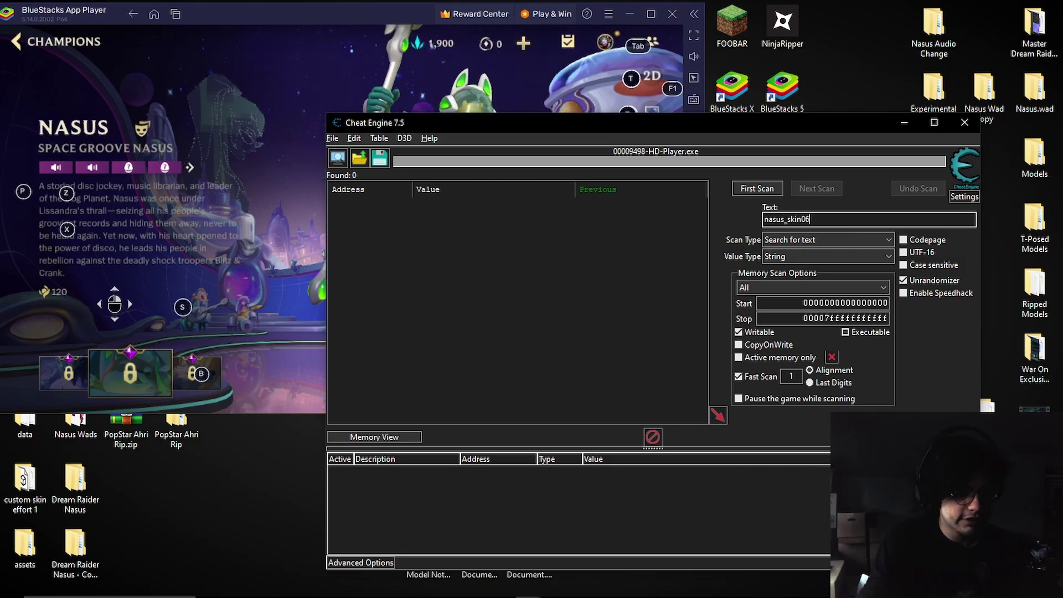
{"action": "type", "text": "_g_idle"}
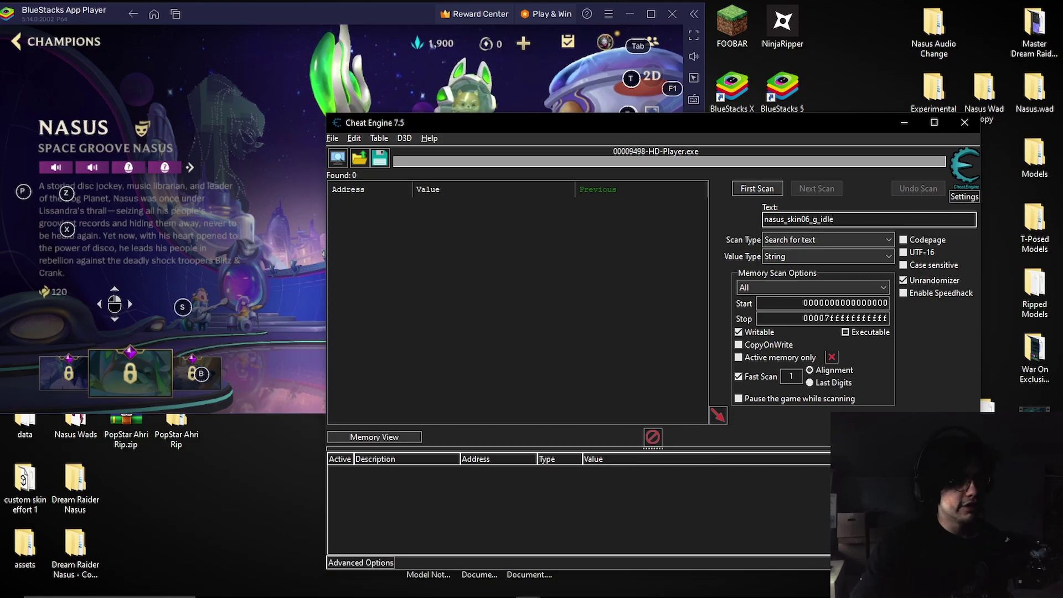
Show the Nova Nasus skin in the emulator and run the first Cheat Engine scan for the entered text.
{"action": "left_click", "coordinate": [259, 120]}
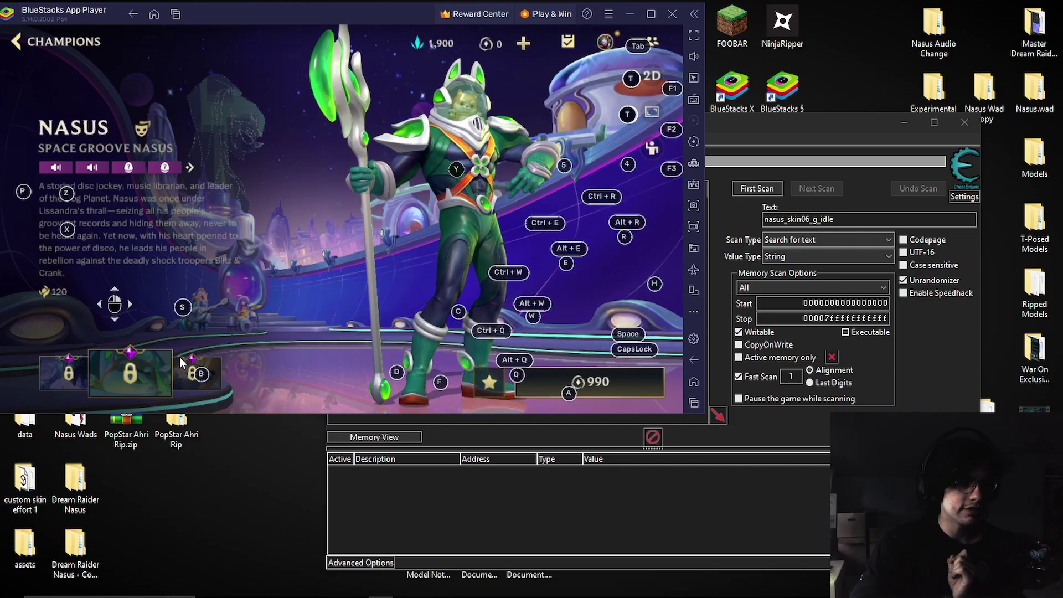
{"action": "key", "text": "b"}
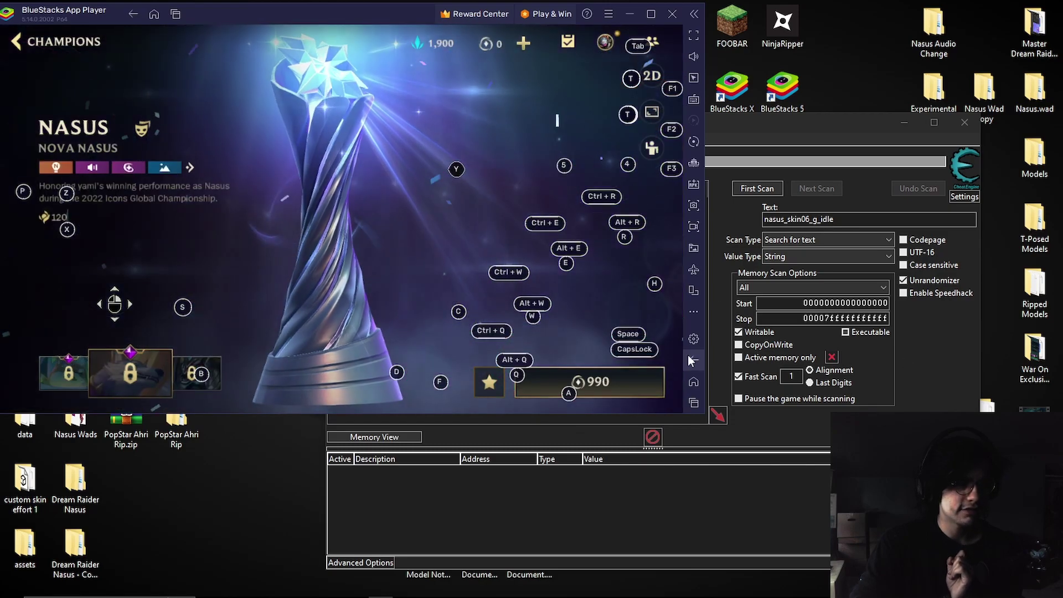
{"action": "left_click", "coordinate": [726, 127]}
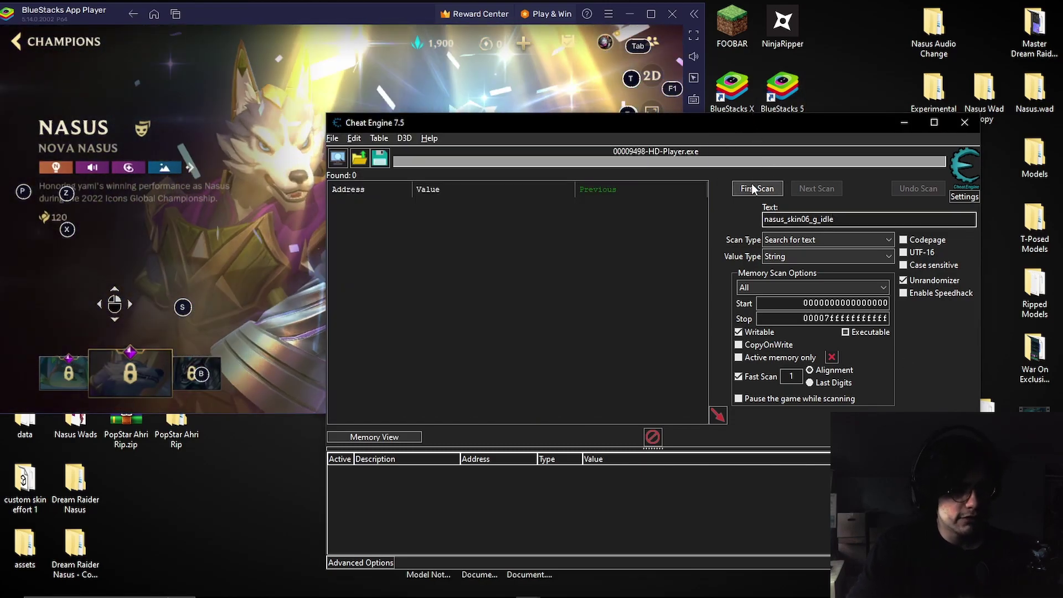
{"action": "left_click", "coordinate": [753, 183]}
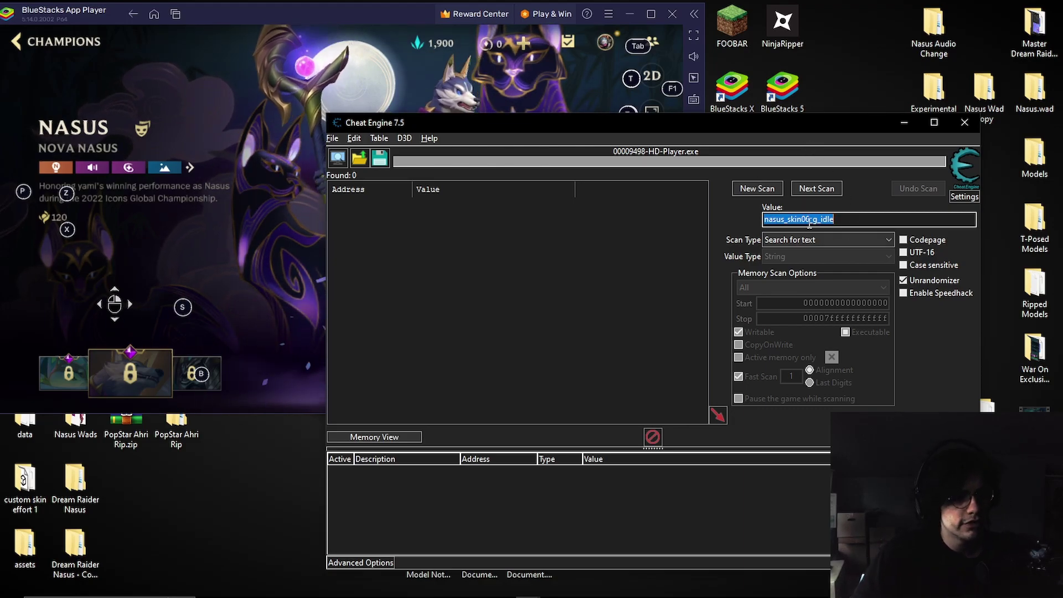
Change the search text to nasus_skin05_g_idle and run a fresh scan of the process memory.
{"action": "key", "text": "BackSpace"}
{"action": "type", "text": "5"}
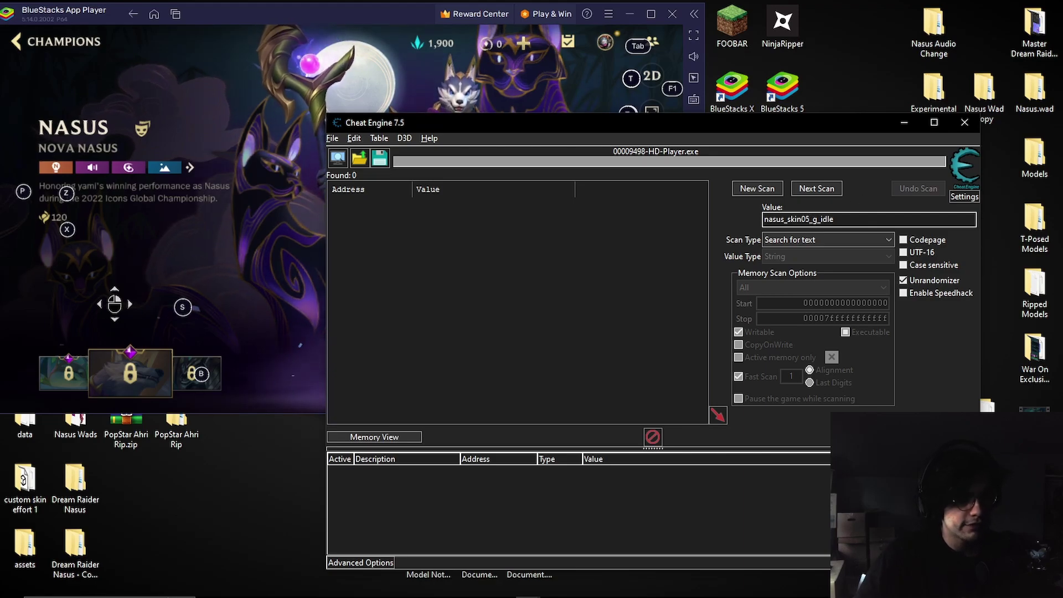
{"action": "left_click", "coordinate": [768, 189]}
{"action": "left_click", "coordinate": [766, 188]}
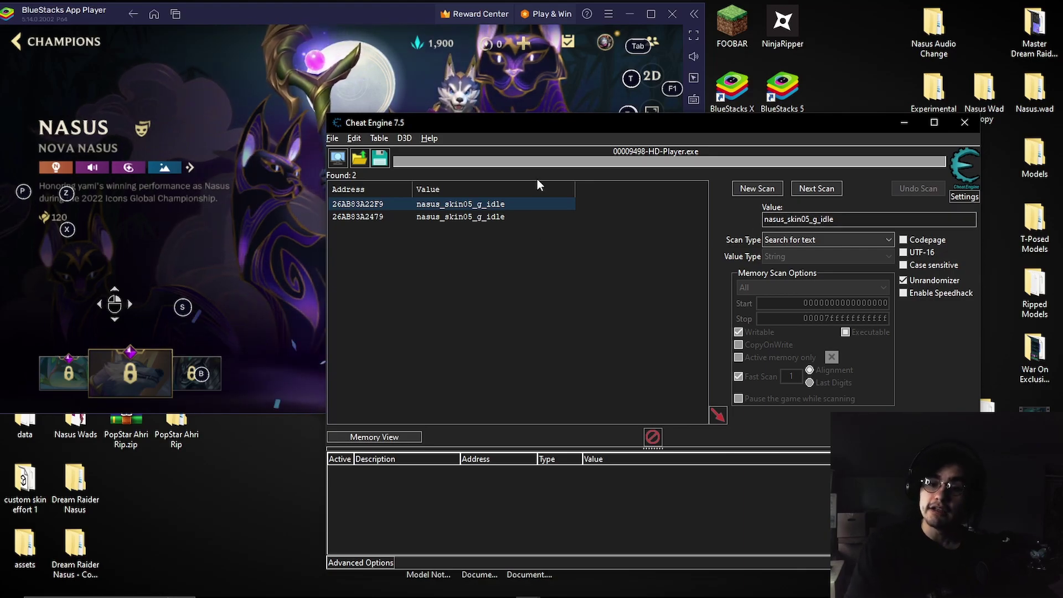
Browse the memory region of the first nasus_skin05_g_idle result and add that result to the address list.
{"action": "right_click", "coordinate": [509, 206]}
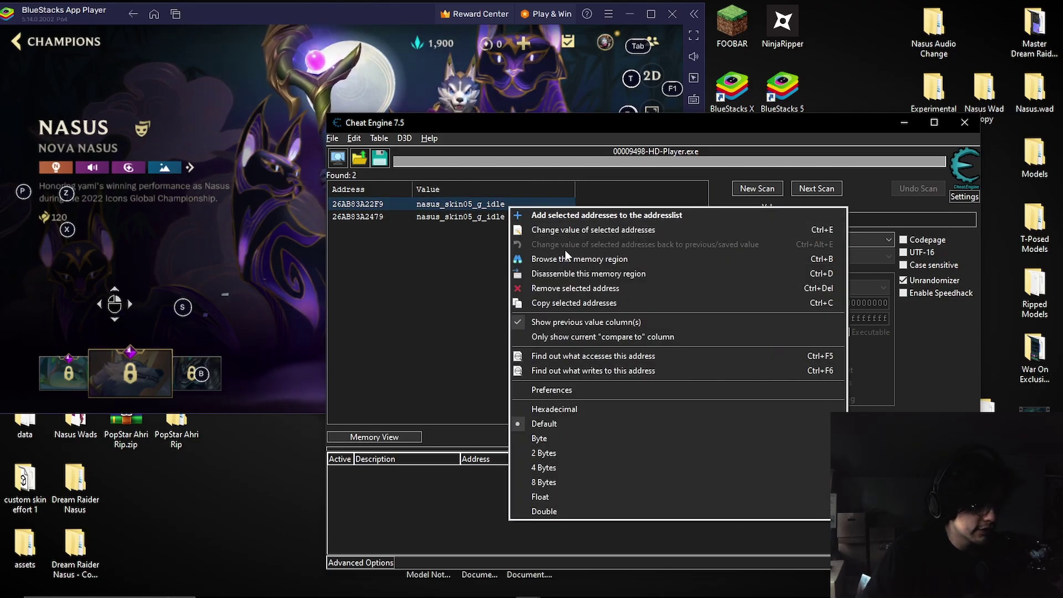
{"action": "left_click", "coordinate": [559, 255]}
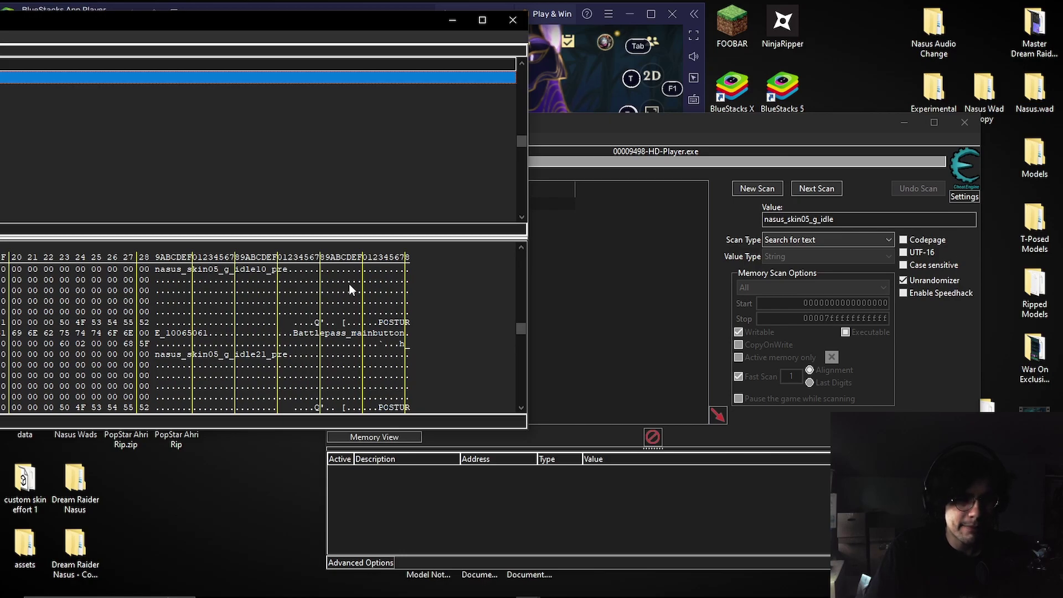
{"action": "left_click", "coordinate": [513, 20]}
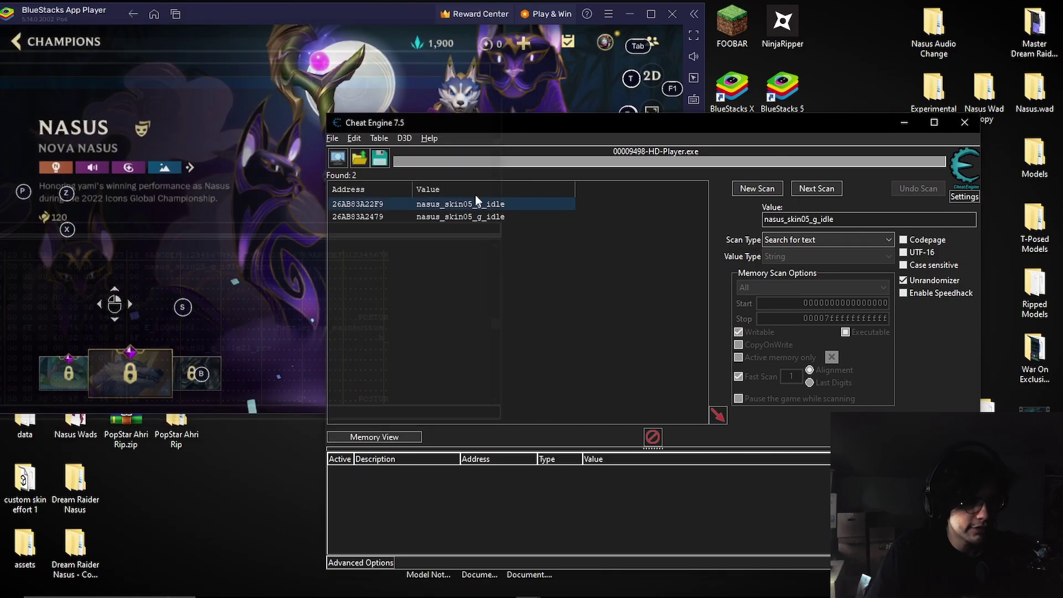
{"action": "left_click", "coordinate": [717, 414]}
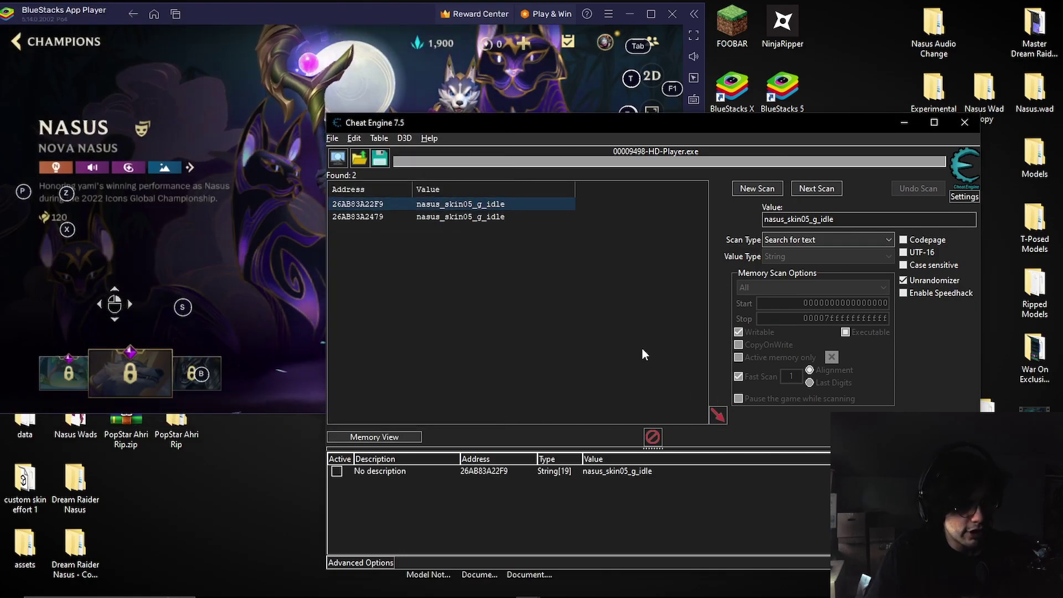
Browse the memory region of the second nasus_skin05_g_idle result and add that result to the address list.
{"action": "right_click", "coordinate": [443, 217]}
{"action": "left_click", "coordinate": [610, 271]}
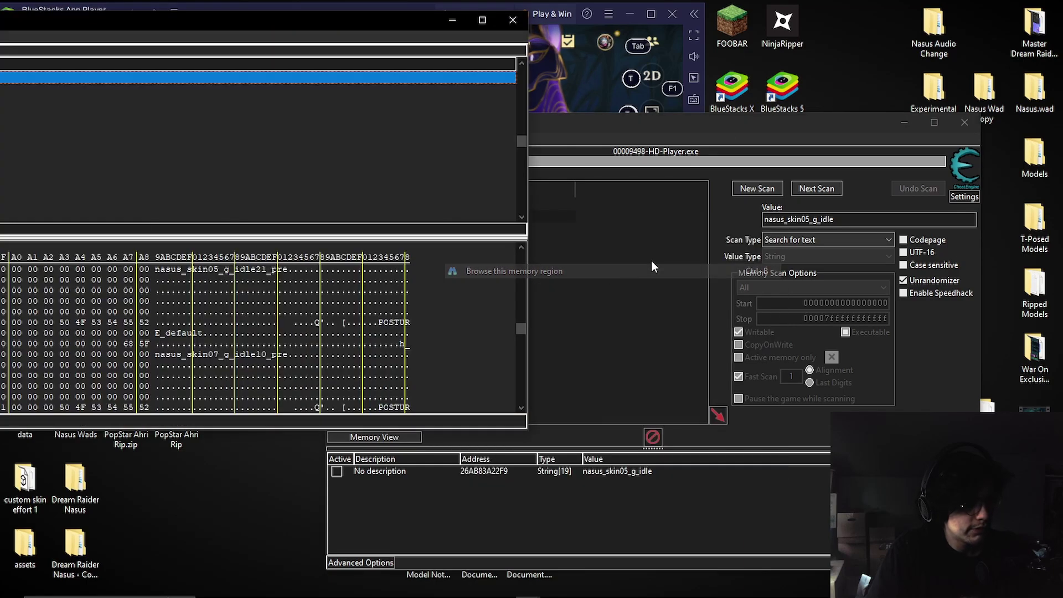
{"action": "left_click", "coordinate": [512, 20]}
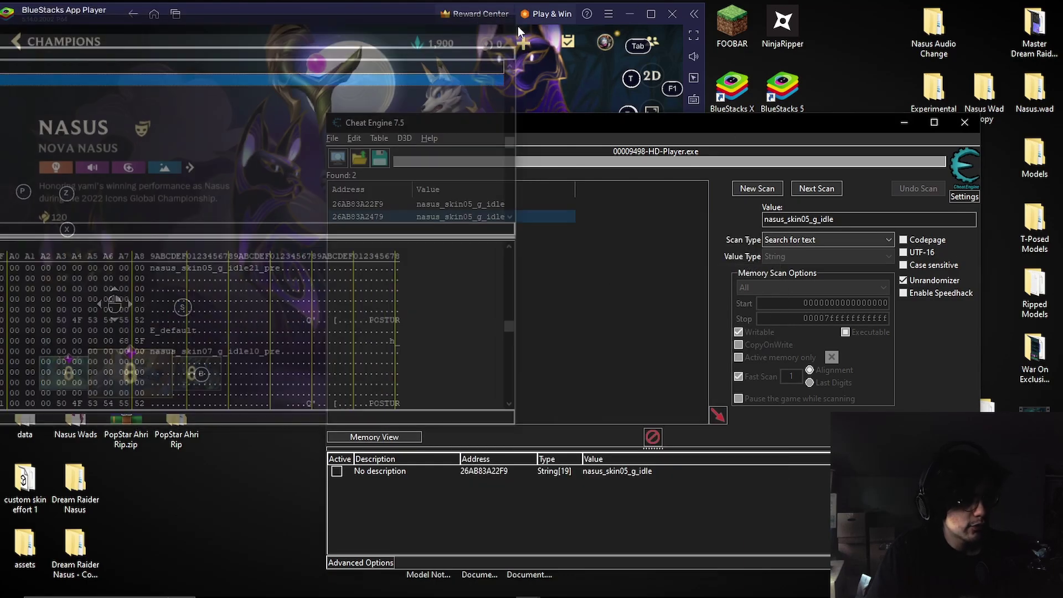
{"action": "left_click", "coordinate": [719, 414]}
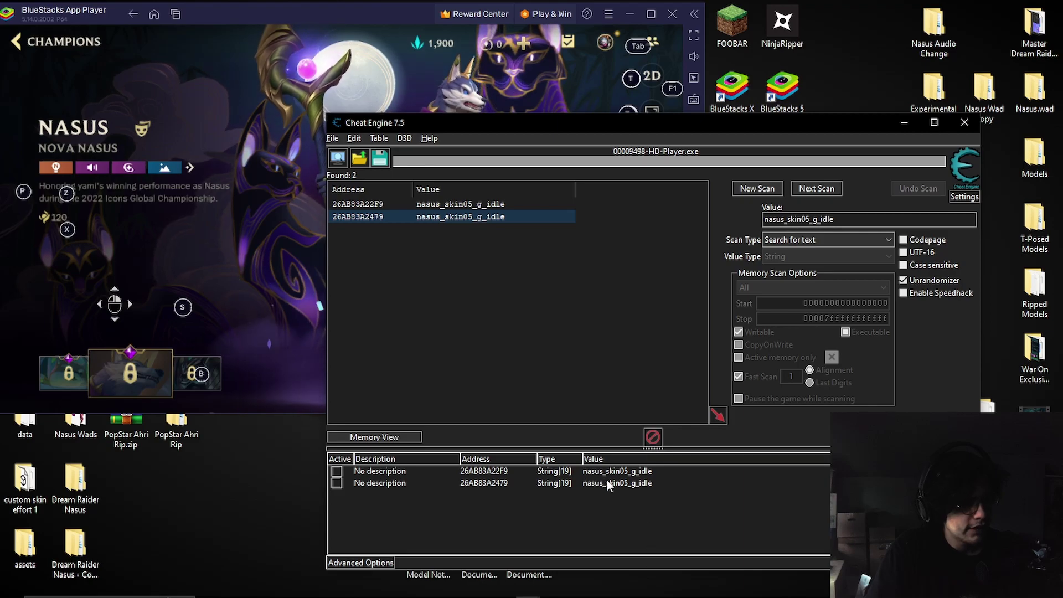
Change the value of both listed addresses to aaaaaskin05_g_idle and freeze both entries.
{"action": "left_click_drag", "start_coordinate": [603, 474], "coordinate": [598, 480]}
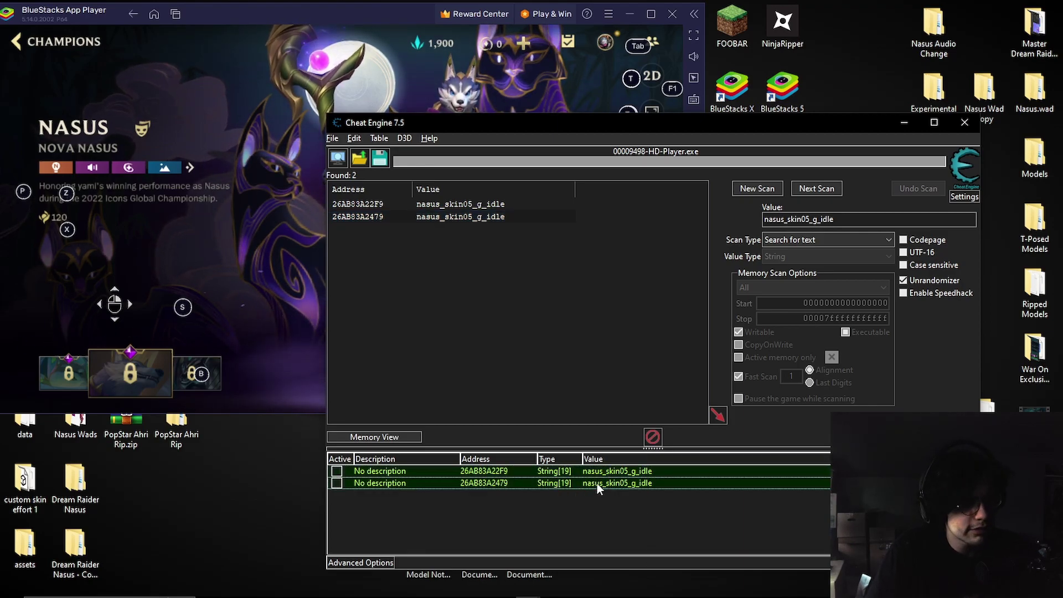
{"action": "double_click", "coordinate": [597, 484]}
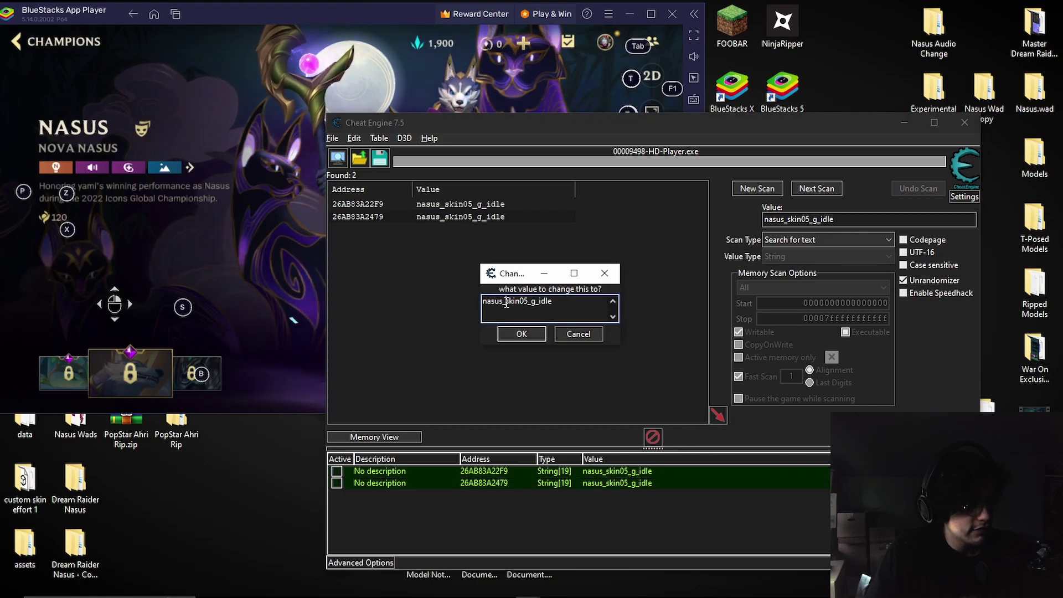
{"action": "left_click_drag", "start_coordinate": [506, 303], "coordinate": [482, 303]}
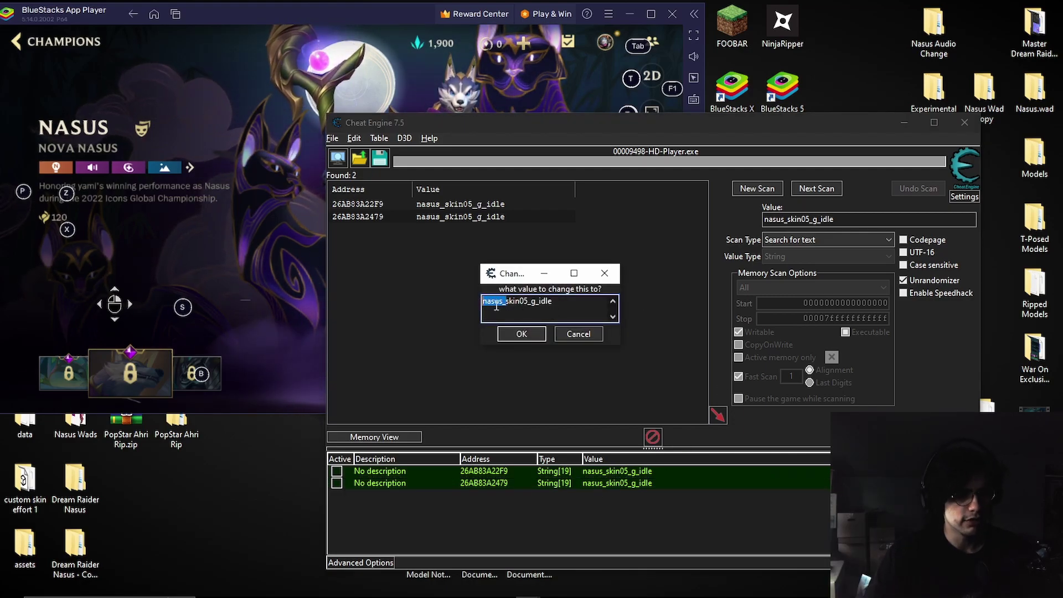
{"action": "type", "text": "aaaaa"}
{"action": "left_click", "coordinate": [521, 334]}
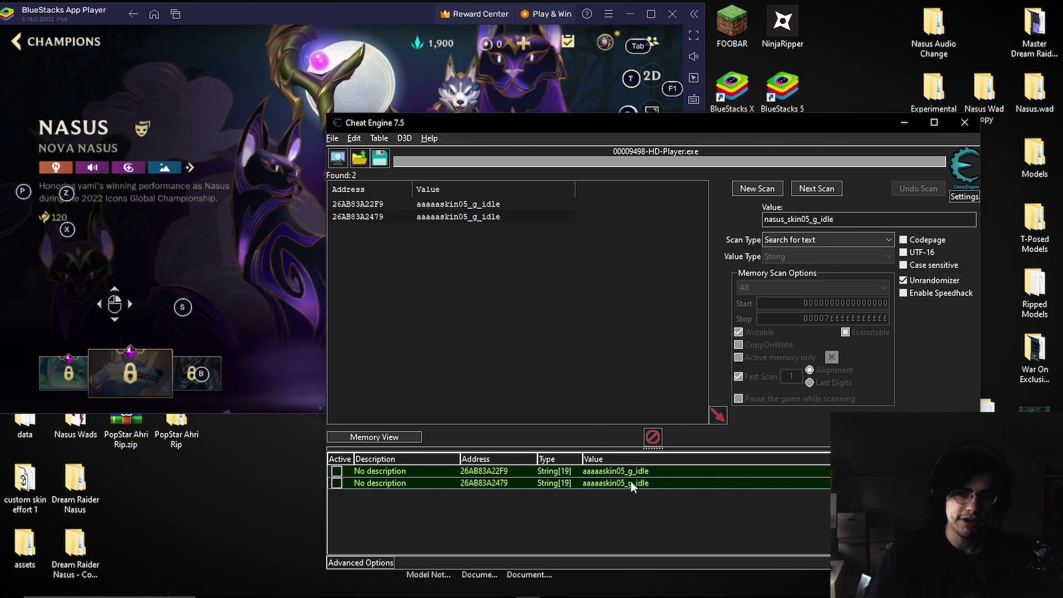
{"action": "left_click", "coordinate": [337, 470]}
{"action": "left_click", "coordinate": [337, 483]}
Return to the emulator and view the poses of Space Groove Nasus, followed by those of Dream Raider Nasus.
{"action": "left_click", "coordinate": [233, 280]}
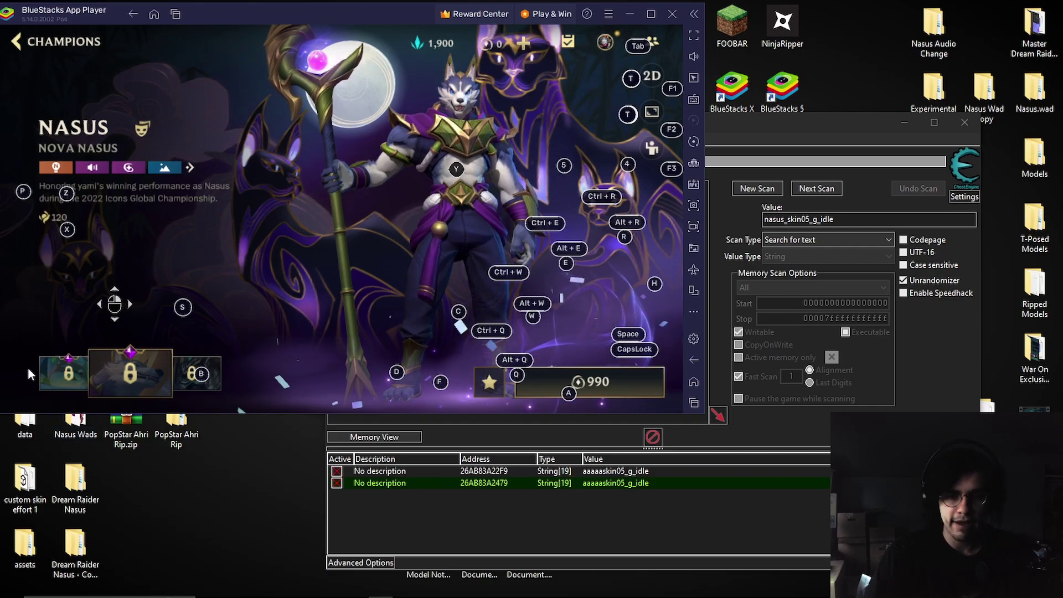
{"action": "left_click", "coordinate": [62, 382]}
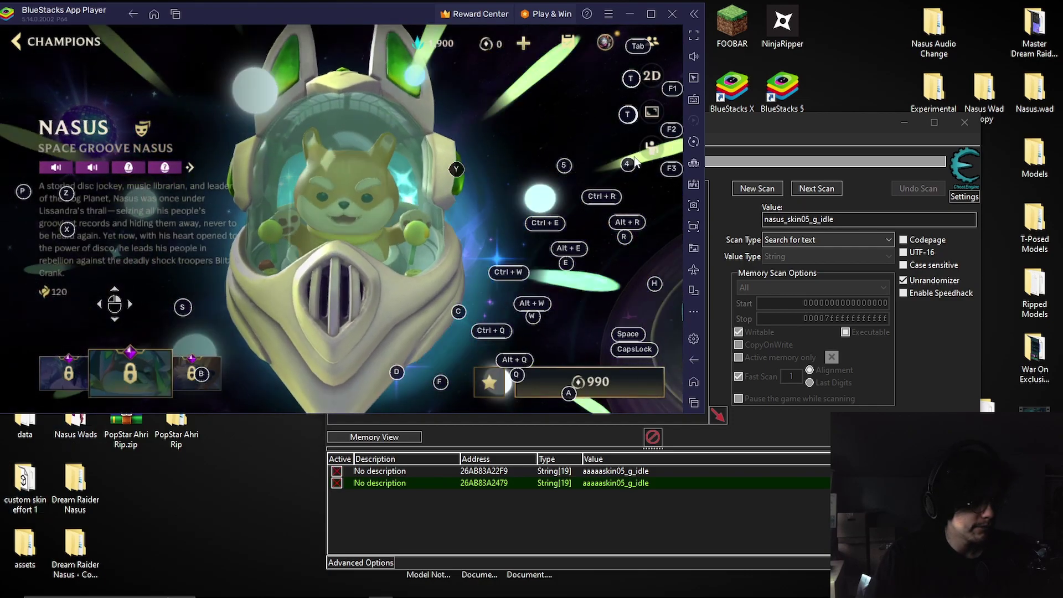
{"action": "left_click", "coordinate": [645, 154]}
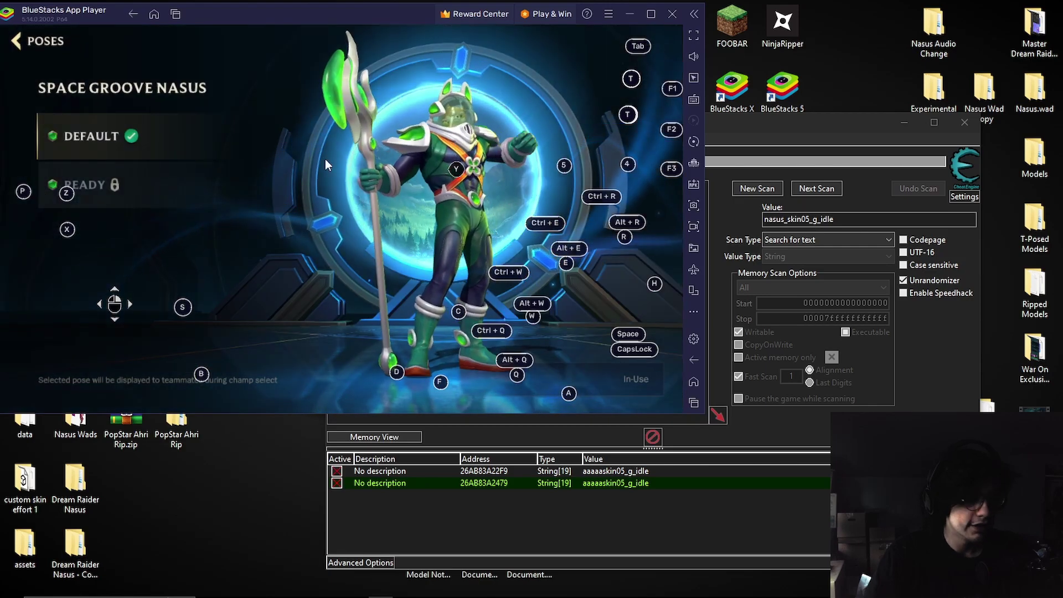
{"action": "left_click", "coordinate": [25, 41]}
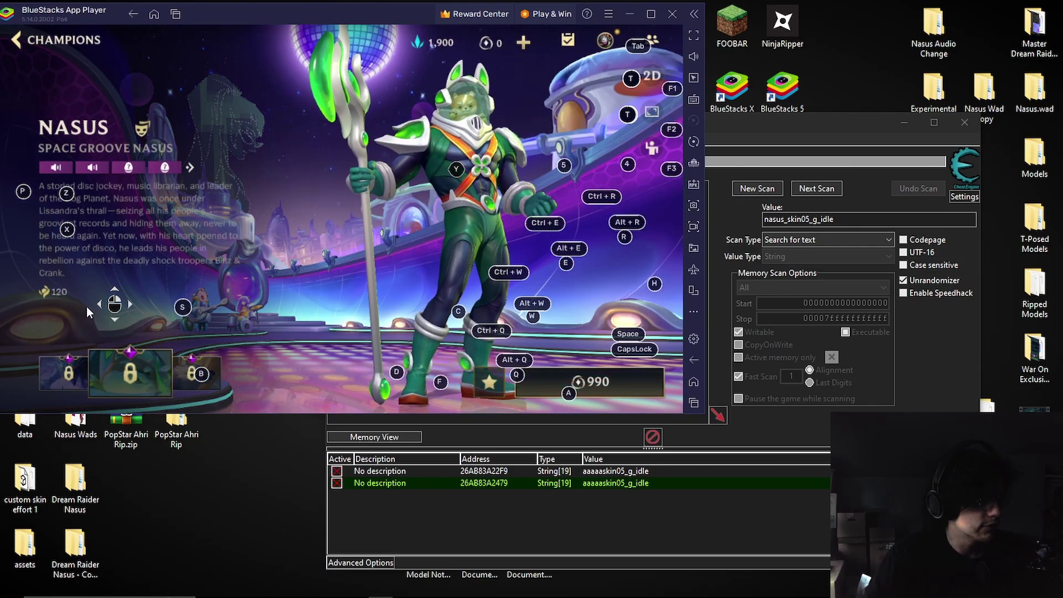
{"action": "left_click", "coordinate": [73, 375]}
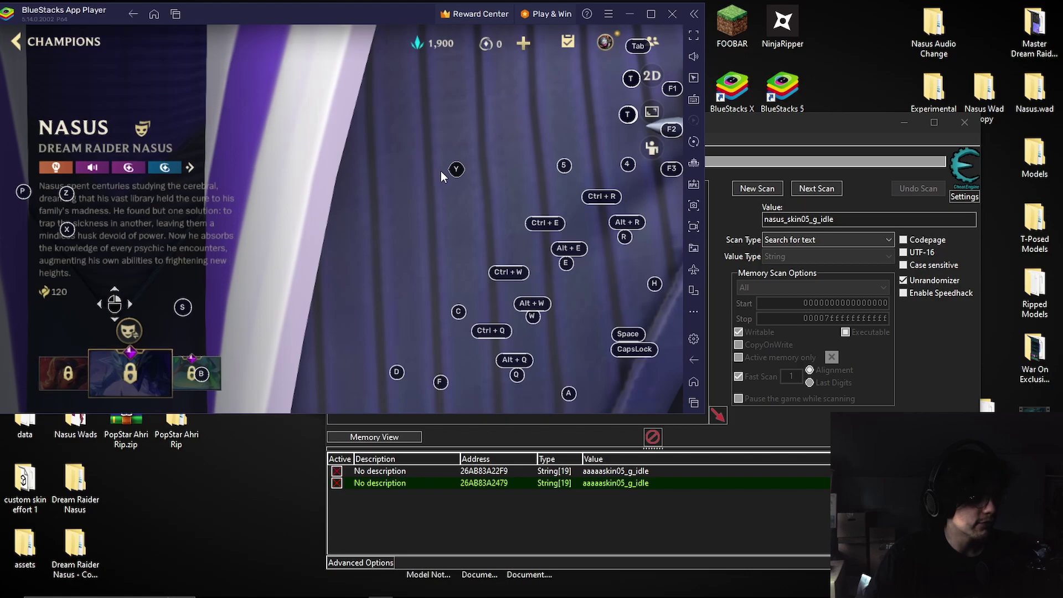
{"action": "left_click", "coordinate": [652, 147]}
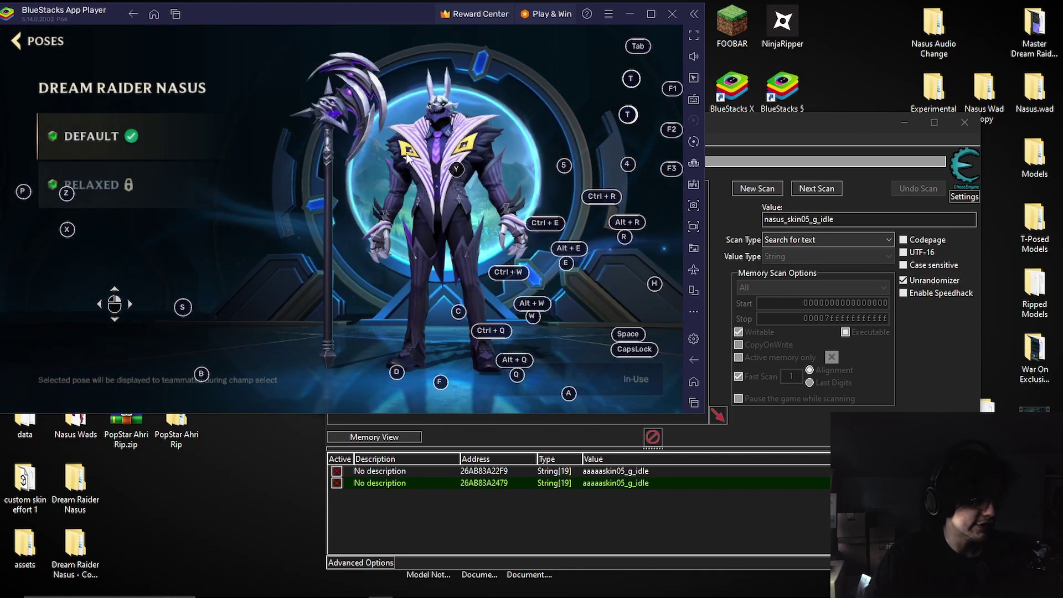
Leave the Dream Raider Nasus poses, check that skin's upgrades, and open the poses of Nova Nasus.
{"action": "left_click", "coordinate": [17, 40]}
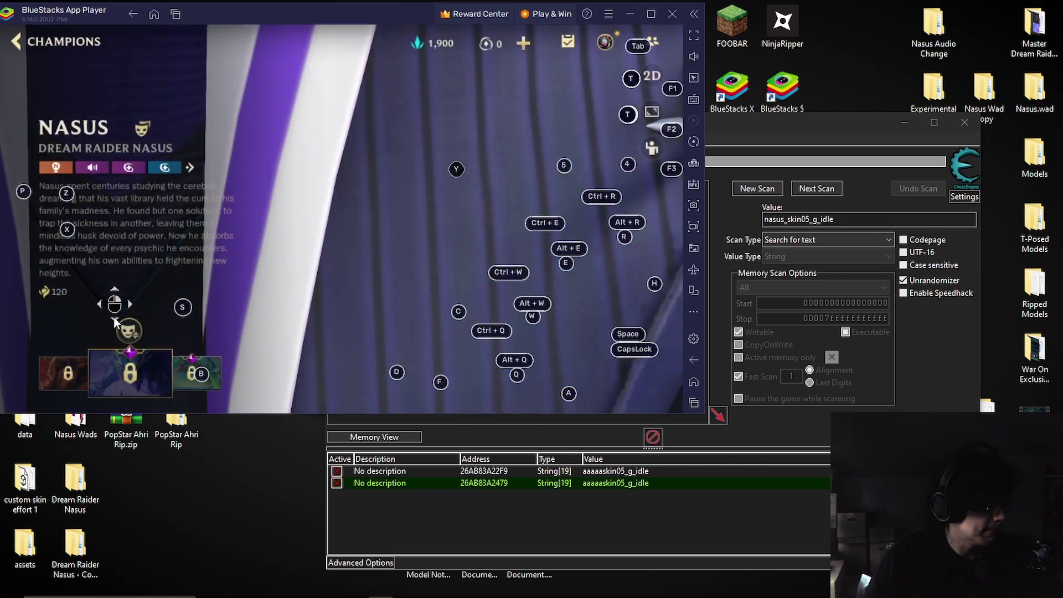
{"action": "left_click", "coordinate": [129, 330]}
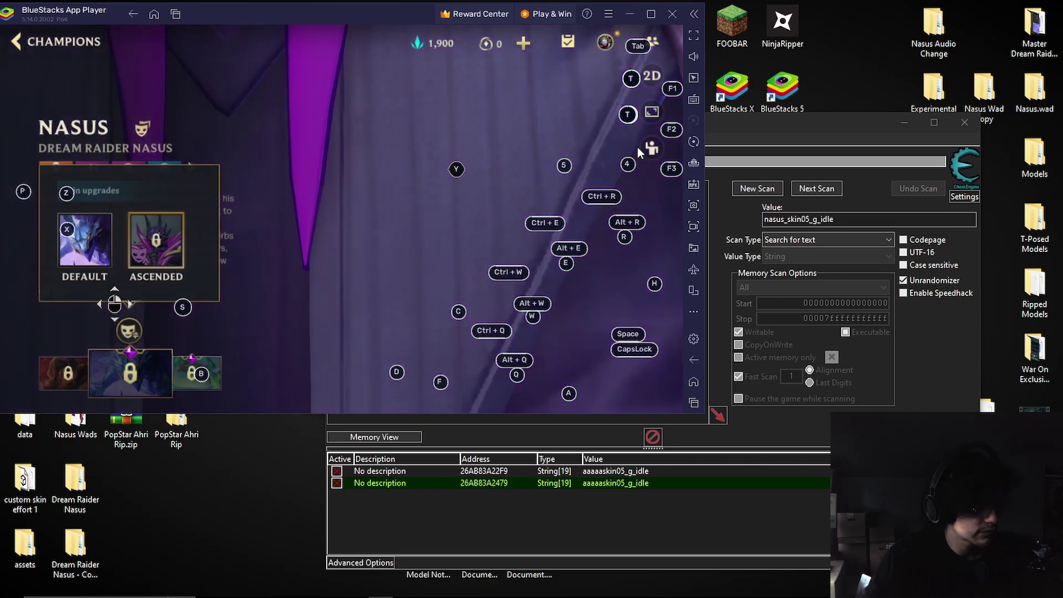
Switch to Cheat Engine and run a new text scan for nasus_skin07_g_idle.
{"action": "left_click", "coordinate": [806, 127]}
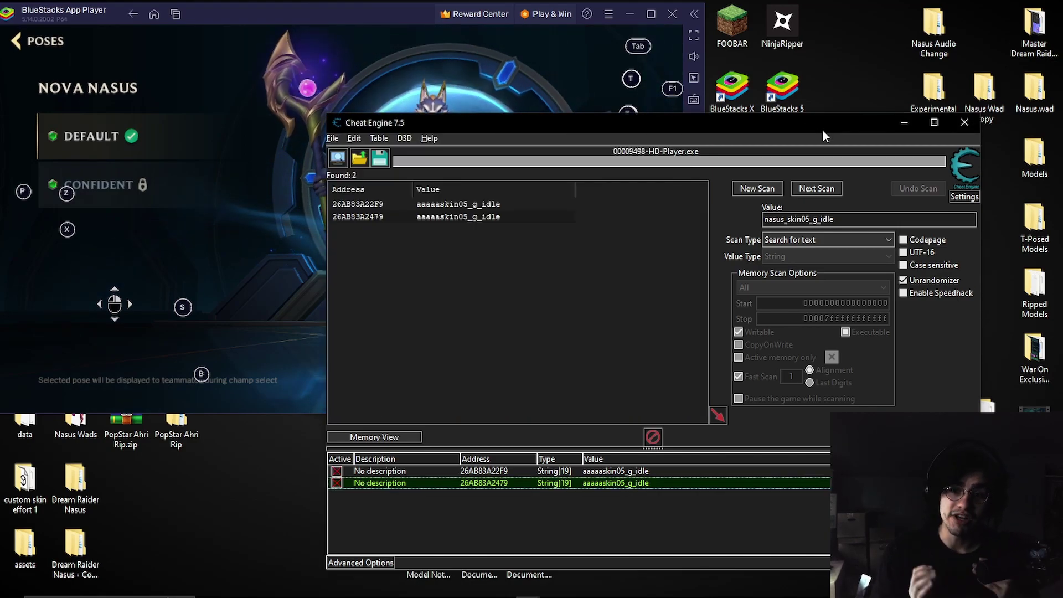
{"action": "left_click", "coordinate": [811, 217]}
{"action": "key", "text": "BackSpace"}
{"action": "type", "text": "7"}
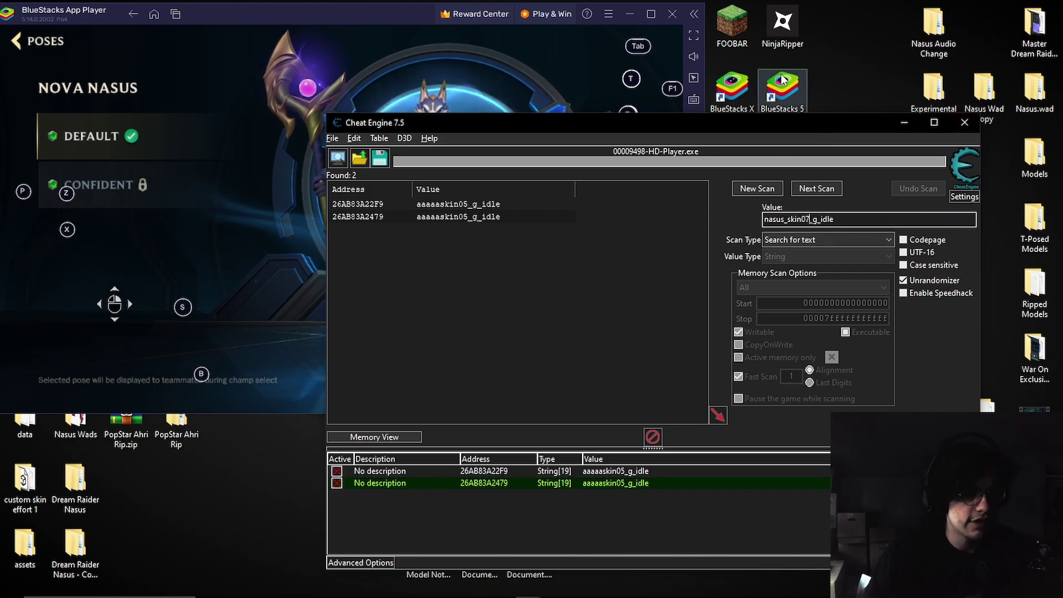
{"action": "left_click", "coordinate": [749, 187]}
{"action": "left_click", "coordinate": [750, 185]}
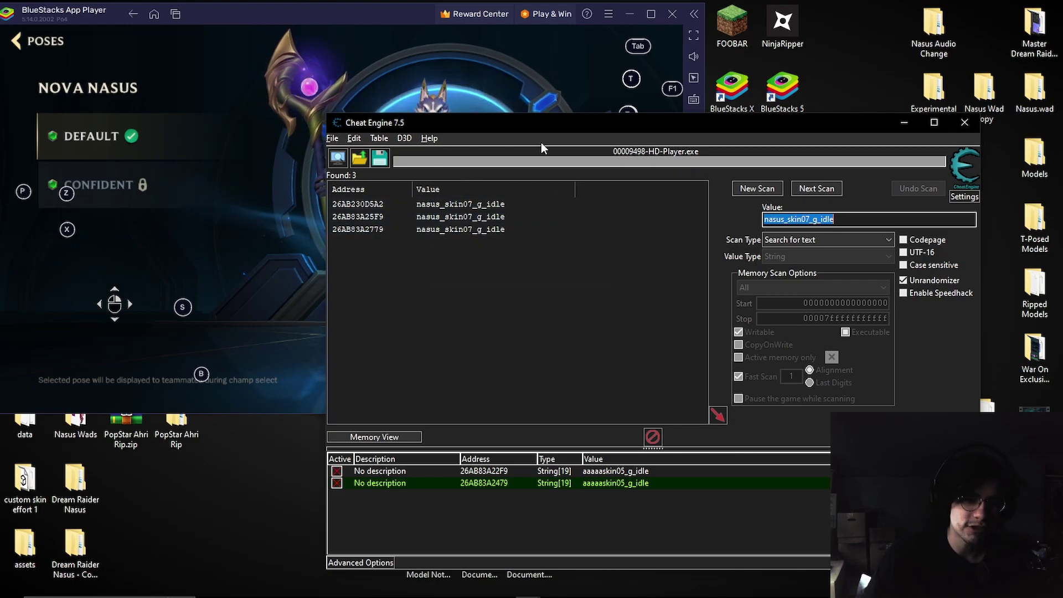
Browse the memory region of the first nasus_skin07_g_idle result and add that result to the address list.
{"action": "left_click", "coordinate": [517, 202]}
{"action": "right_click", "coordinate": [517, 201]}
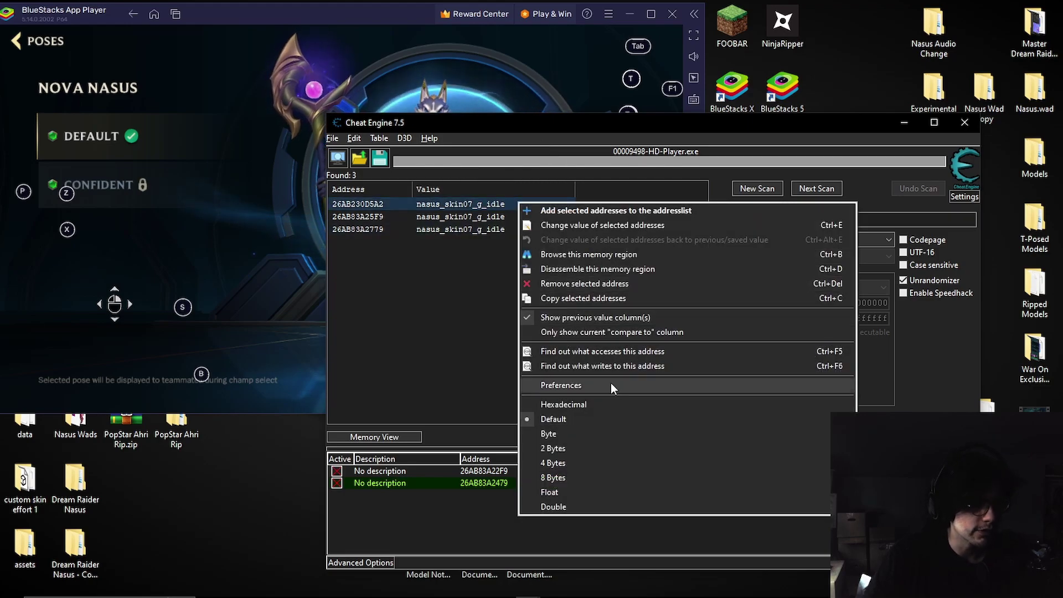
{"action": "left_click", "coordinate": [598, 254]}
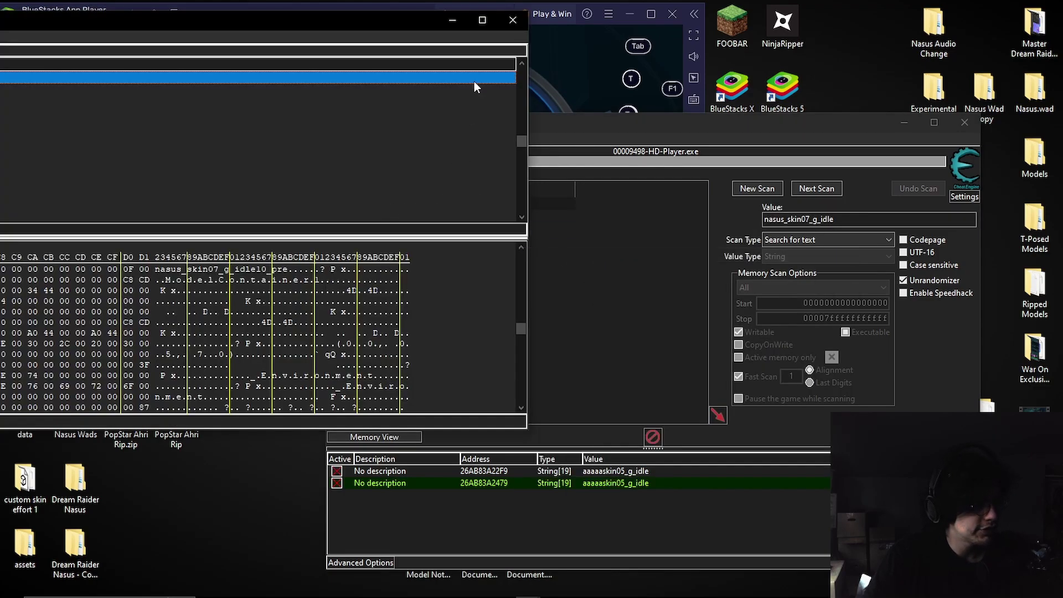
{"action": "left_click", "coordinate": [513, 21]}
{"action": "left_click", "coordinate": [719, 414]}
Browse the memory region of the second nasus_skin07_g_idle result and add that result to the address list.
{"action": "right_click", "coordinate": [444, 205]}
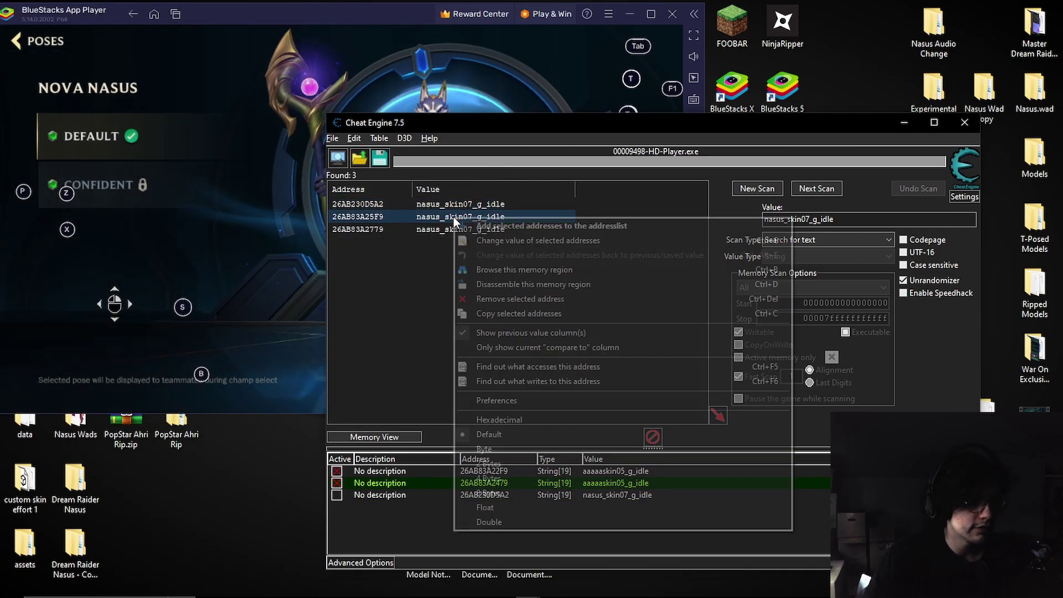
{"action": "left_click", "coordinate": [557, 272]}
{"action": "left_click", "coordinate": [512, 21]}
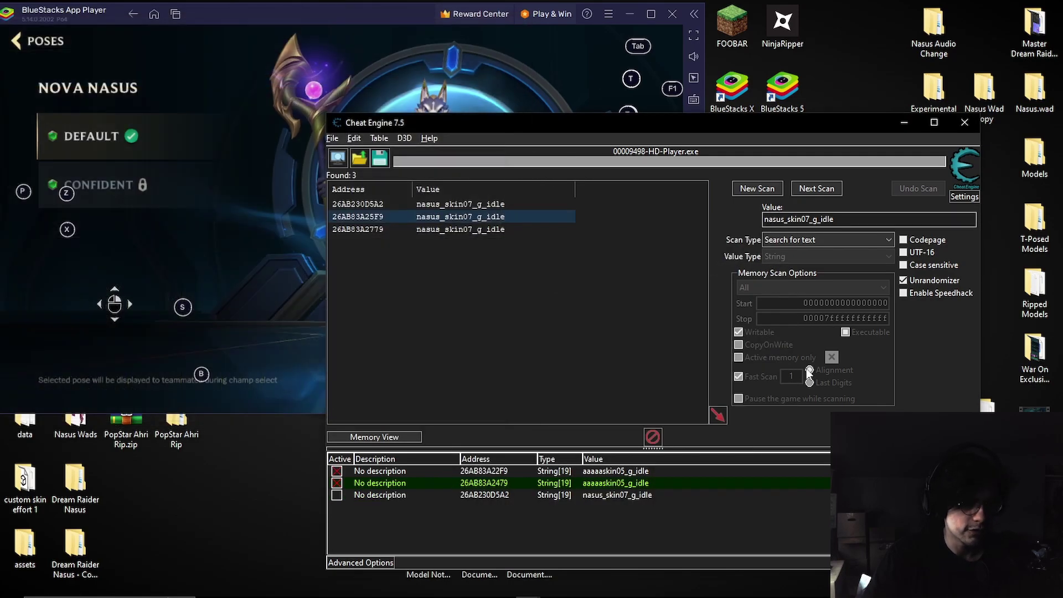
{"action": "left_click", "coordinate": [719, 414]}
Browse the memory region of the third nasus_skin07_g_idle result and add that result to the address list.
{"action": "left_click", "coordinate": [491, 228]}
{"action": "right_click", "coordinate": [491, 227]}
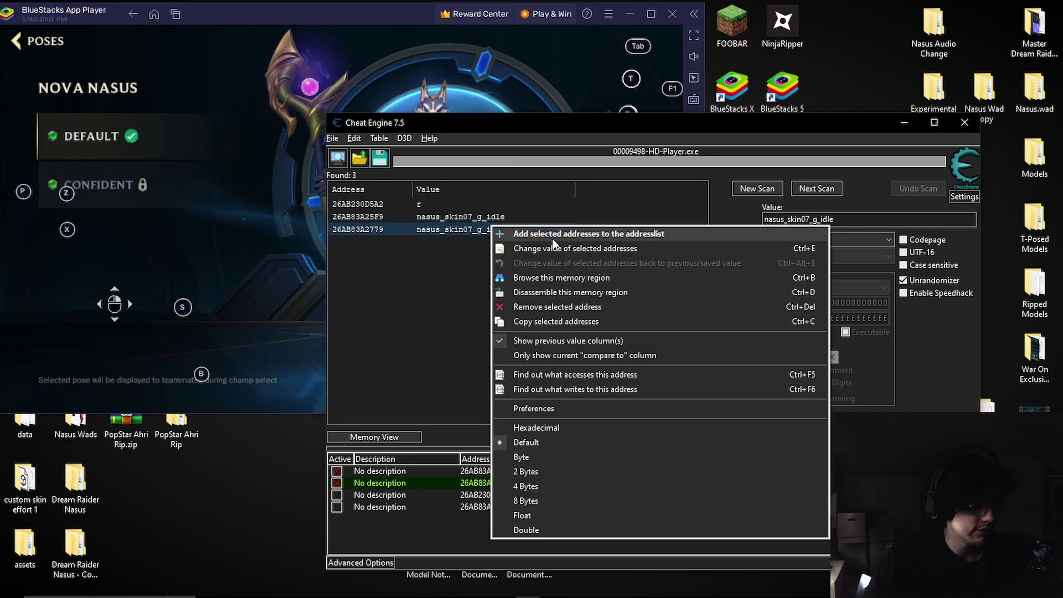
{"action": "left_click", "coordinate": [551, 278]}
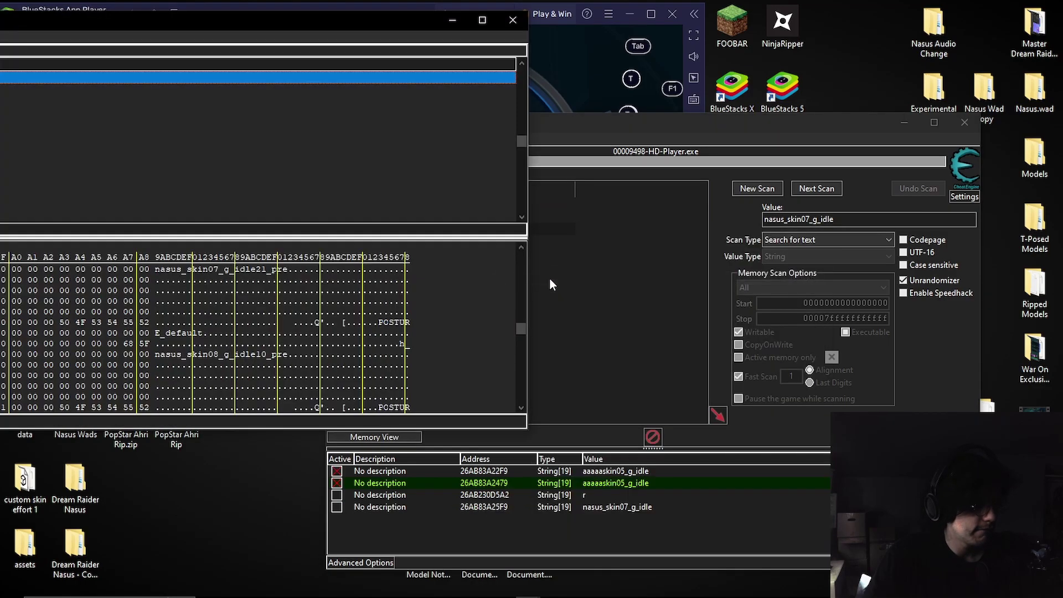
{"action": "left_click", "coordinate": [512, 22]}
{"action": "left_click", "coordinate": [719, 412]}
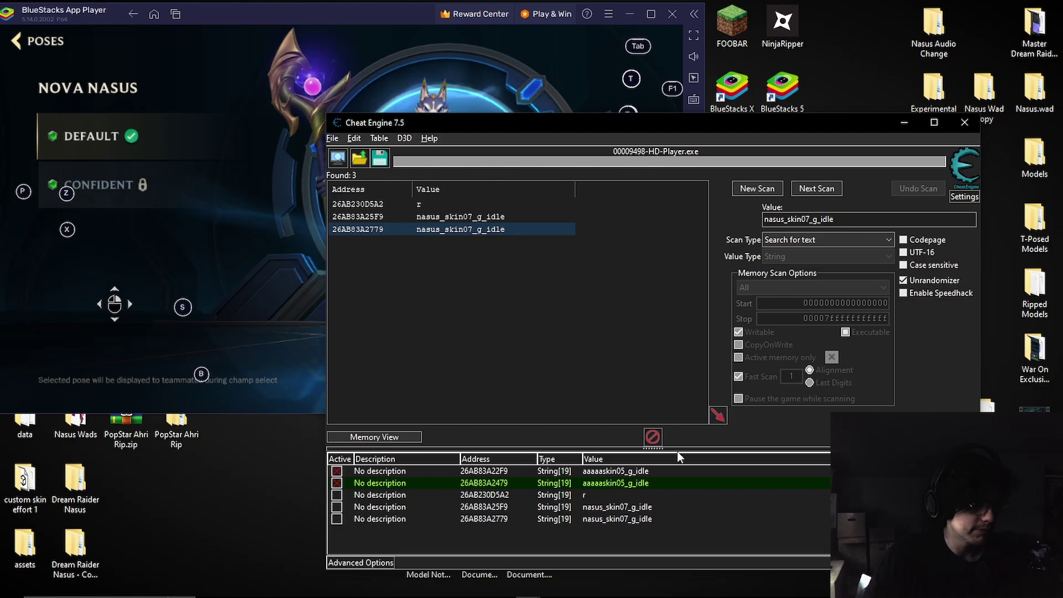
Delete the two aaaaaskin05_g_idle entries and the entry with value r from the address list.
{"action": "left_click", "coordinate": [634, 470]}
{"action": "left_click", "coordinate": [621, 494], "text": "shift"}
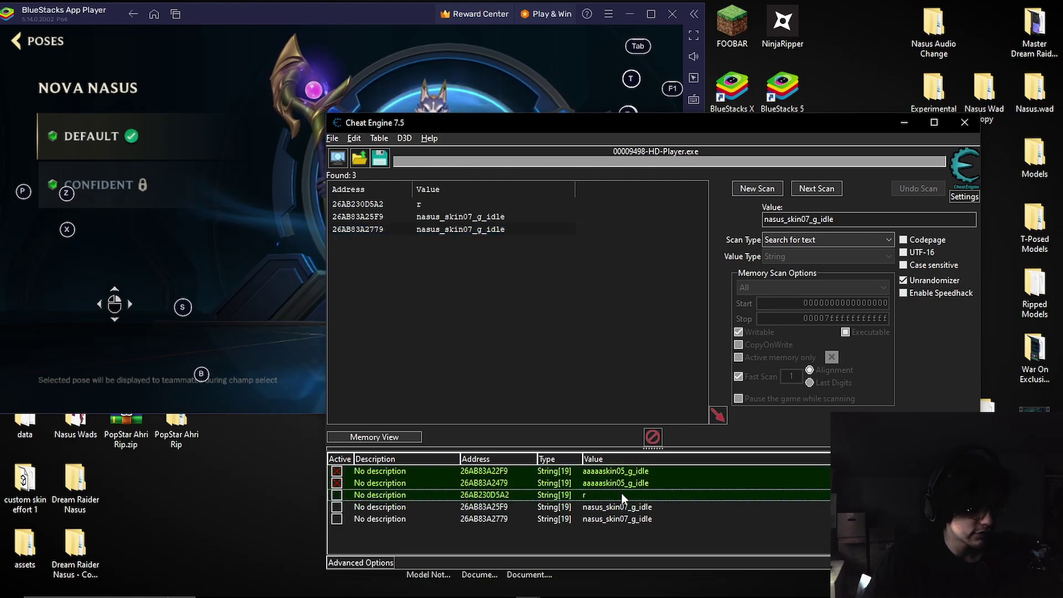
{"action": "key", "text": "Delete"}
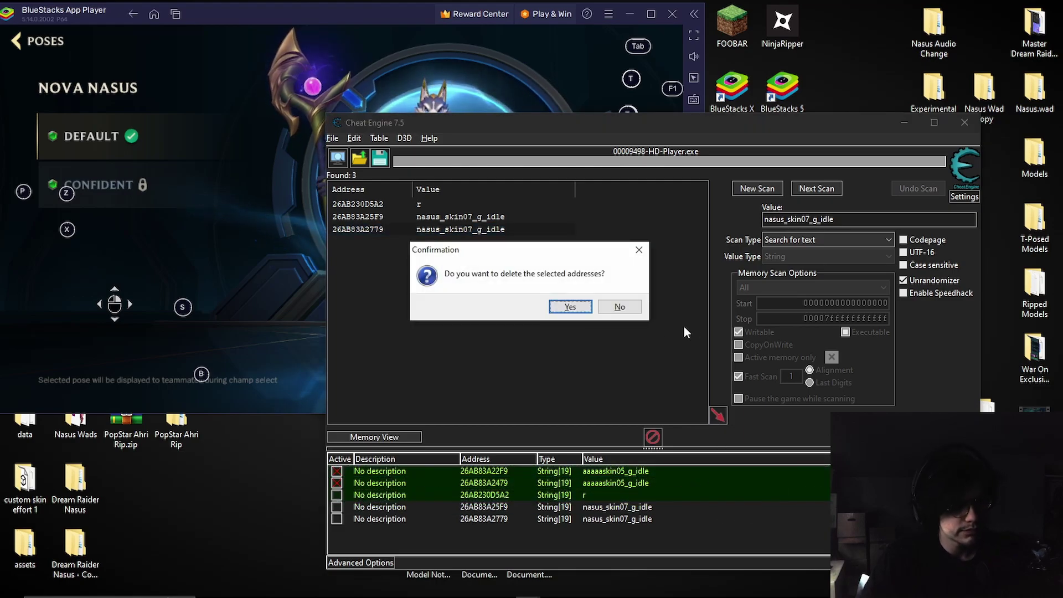
{"action": "left_click", "coordinate": [570, 306]}
Change the value of both nasus_skin07_g_idle entries to aaaa_skin07_g_idle and freeze them.
{"action": "left_click", "coordinate": [639, 471]}
{"action": "left_click", "coordinate": [633, 482], "text": "shift"}
{"action": "double_click", "coordinate": [633, 482]}
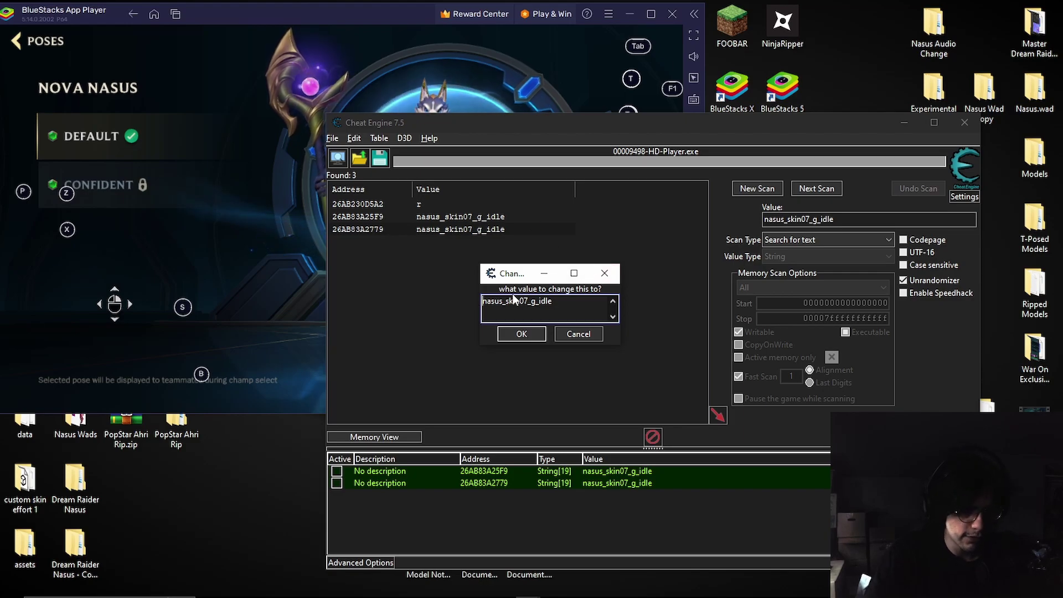
{"action": "left_click", "coordinate": [530, 331]}
{"action": "left_click", "coordinate": [337, 471]}
{"action": "left_click", "coordinate": [337, 482]}
Return to the emulator and view the poses of Space Groove Nasus, followed by those of Nova Nasus.
{"action": "left_click", "coordinate": [49, 105]}
{"action": "left_click", "coordinate": [17, 41]}
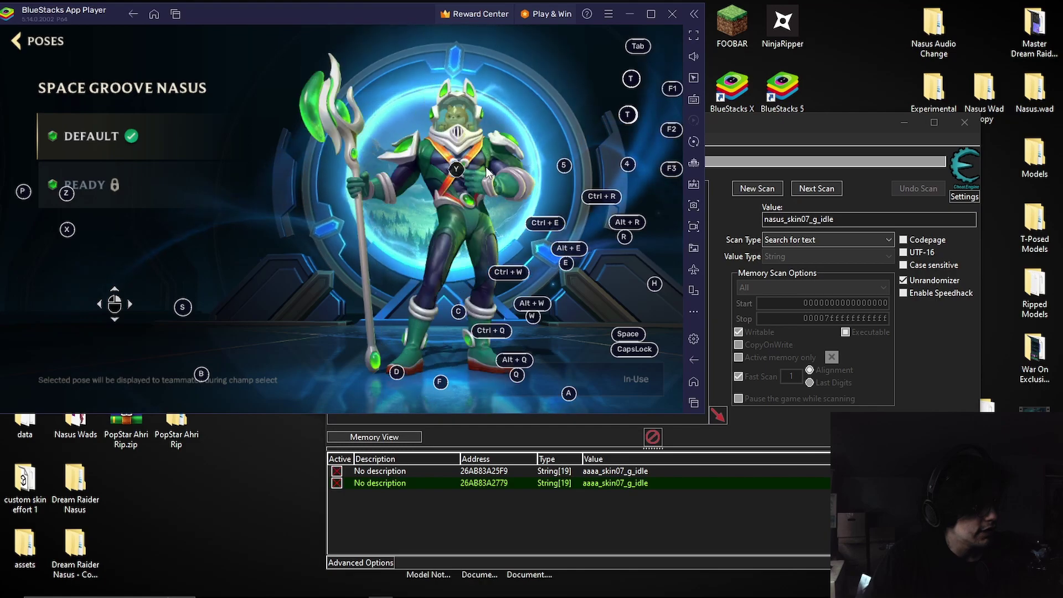
{"action": "left_click", "coordinate": [16, 40]}
{"action": "left_click", "coordinate": [196, 372]}
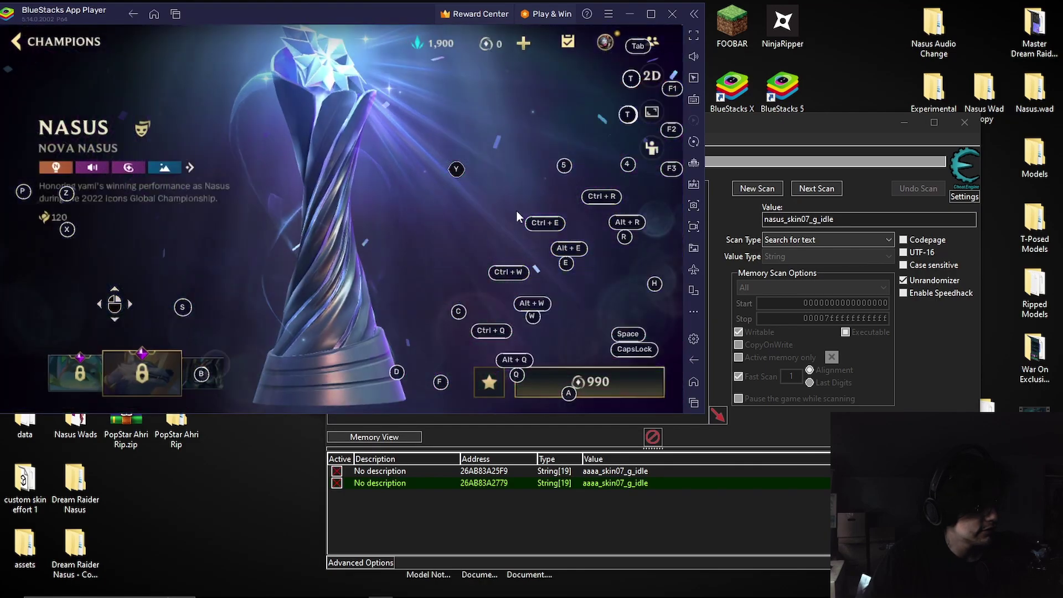
{"action": "left_click", "coordinate": [632, 273]}
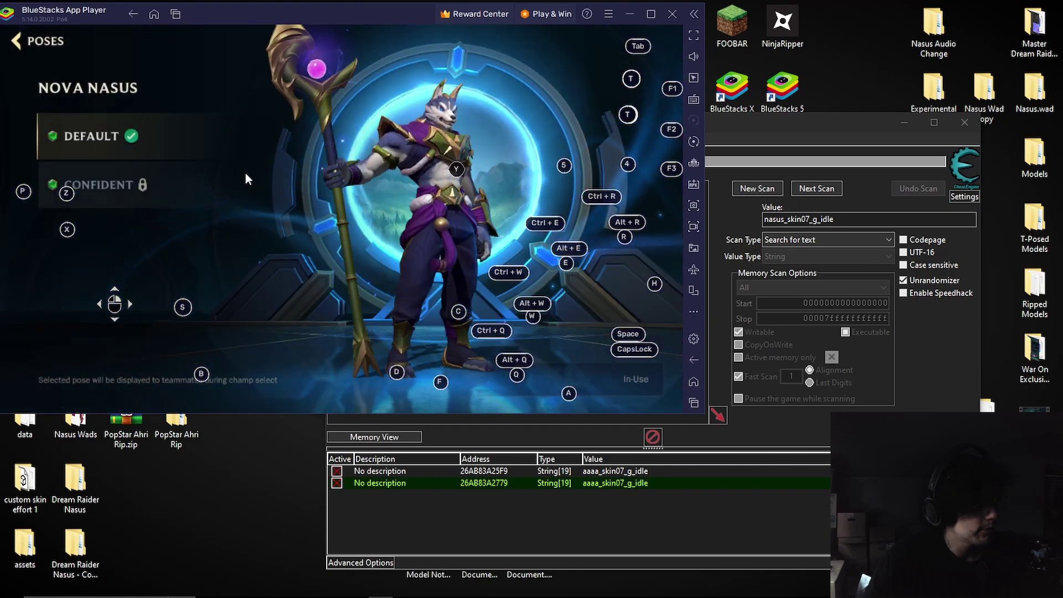
Switch between the base Nasus skin and Nova Nasus, recheck the Nova Nasus pose, and end on the base skin.
{"action": "left_click", "coordinate": [20, 40]}
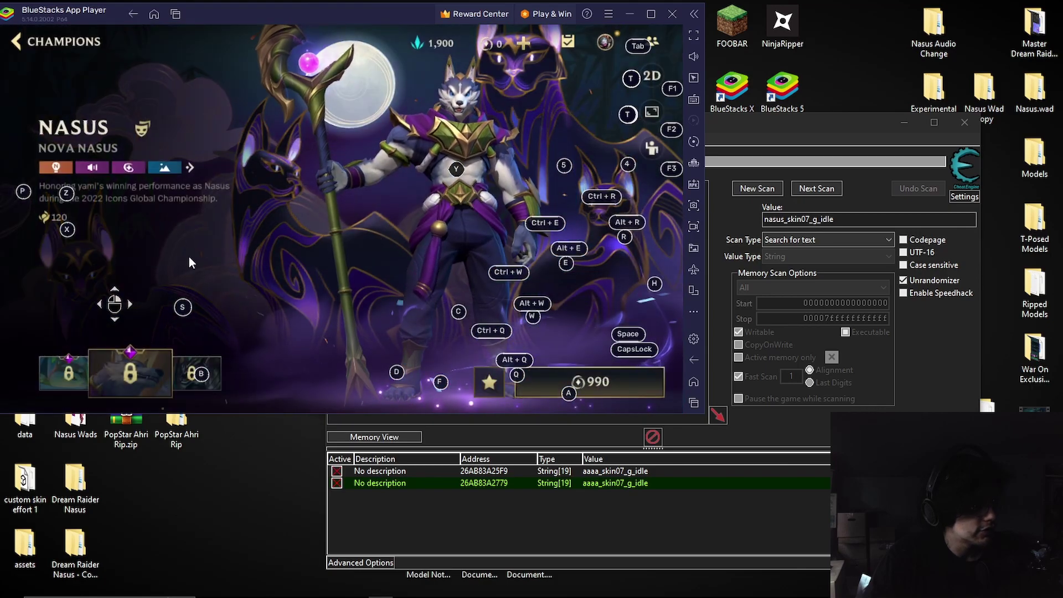
{"action": "left_click", "coordinate": [216, 365]}
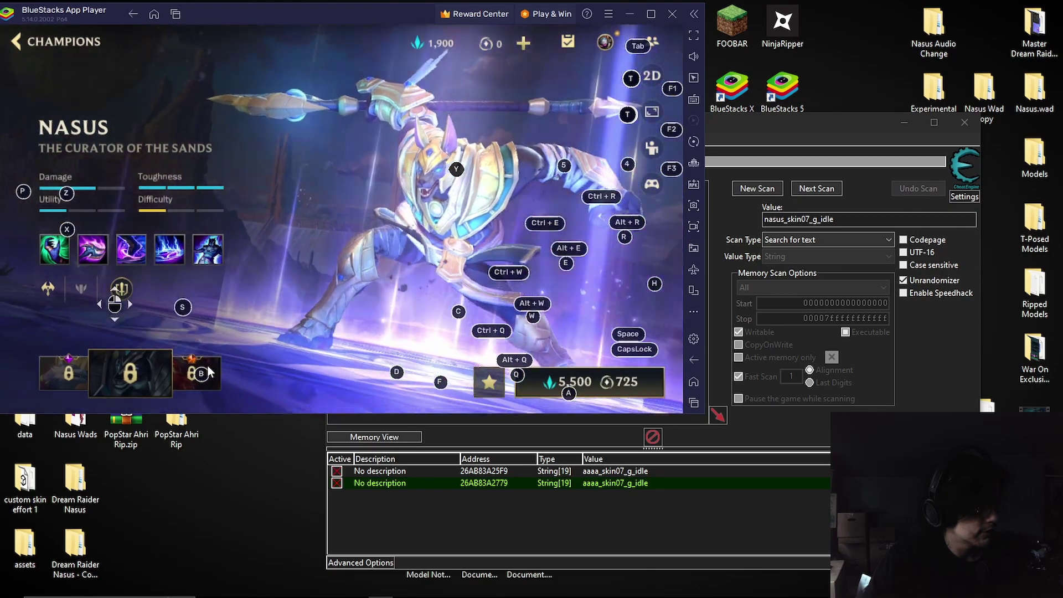
{"action": "left_click", "coordinate": [71, 374]}
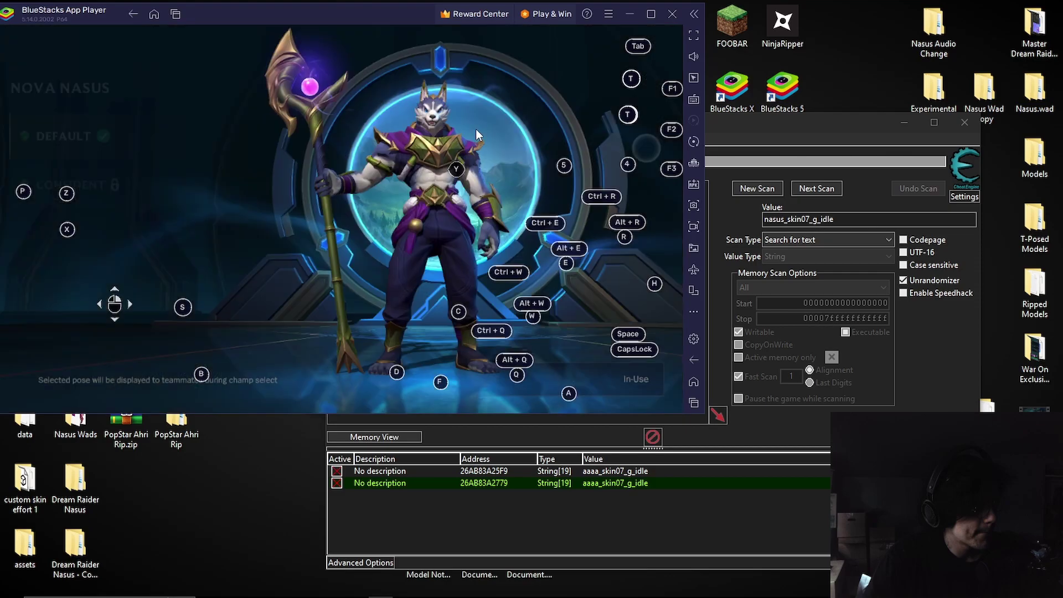
{"action": "left_click", "coordinate": [530, 134]}
{"action": "left_click", "coordinate": [232, 201]}
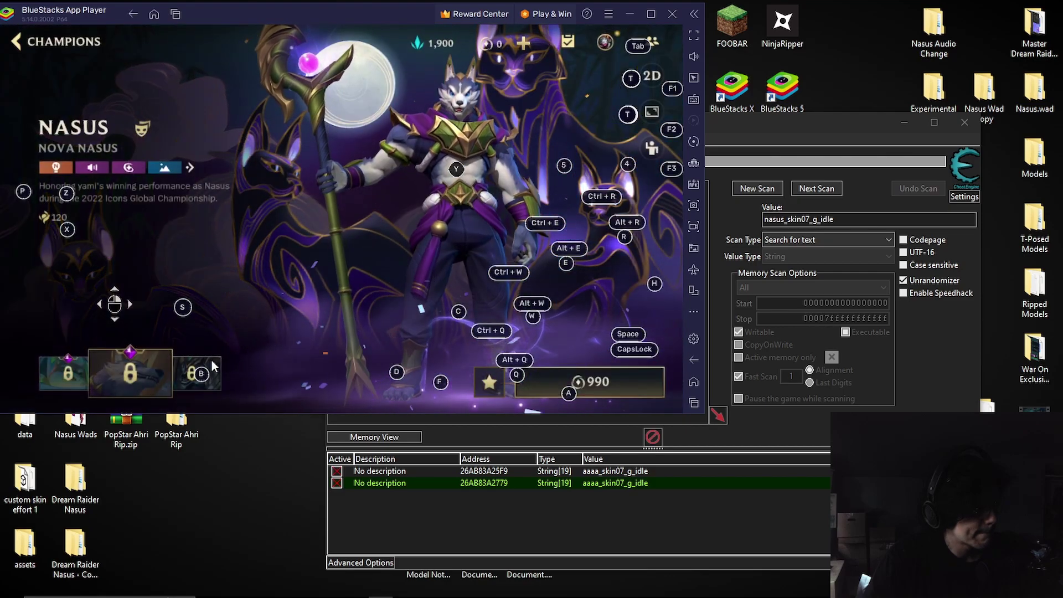
{"action": "left_click", "coordinate": [212, 362]}
Switch to Cheat Engine and run a new text scan for nasus_skin08_g_idle.
{"action": "left_click", "coordinate": [806, 134]}
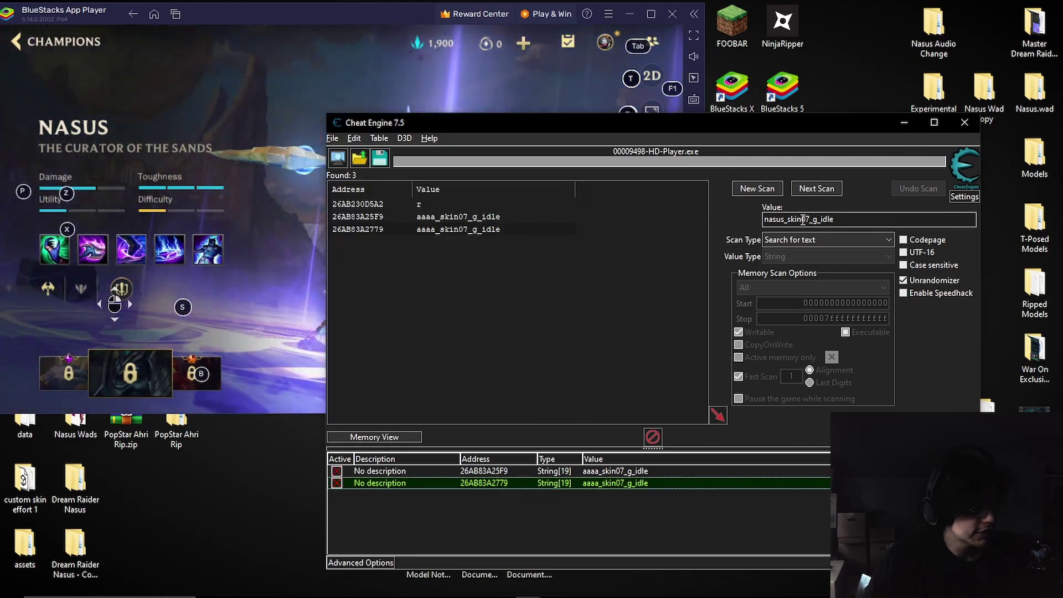
{"action": "left_click", "coordinate": [769, 189]}
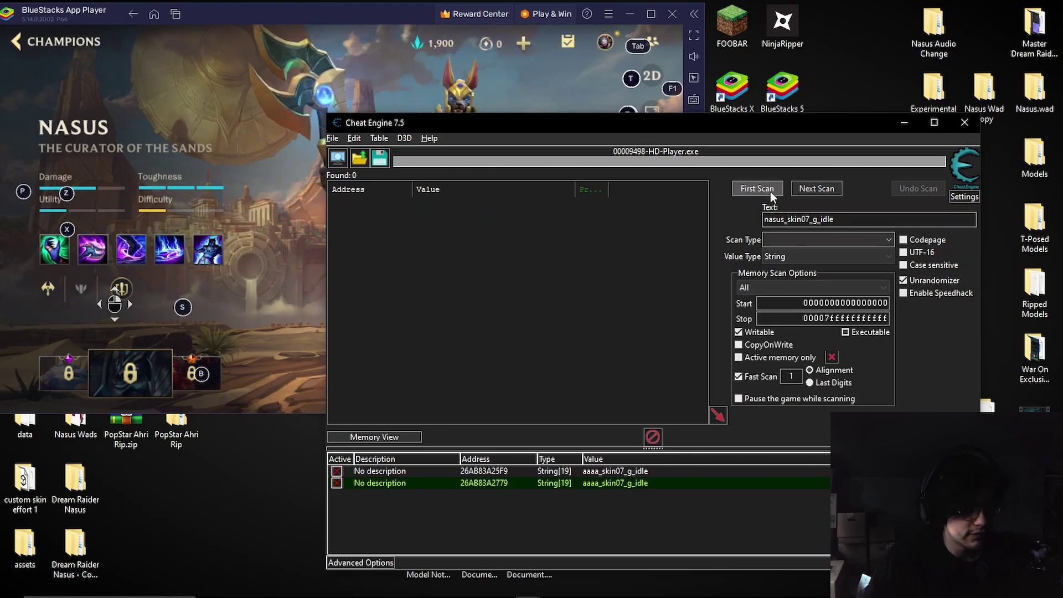
{"action": "left_click", "coordinate": [807, 220]}
{"action": "key", "text": "BackSpace"}
{"action": "type", "text": "8"}
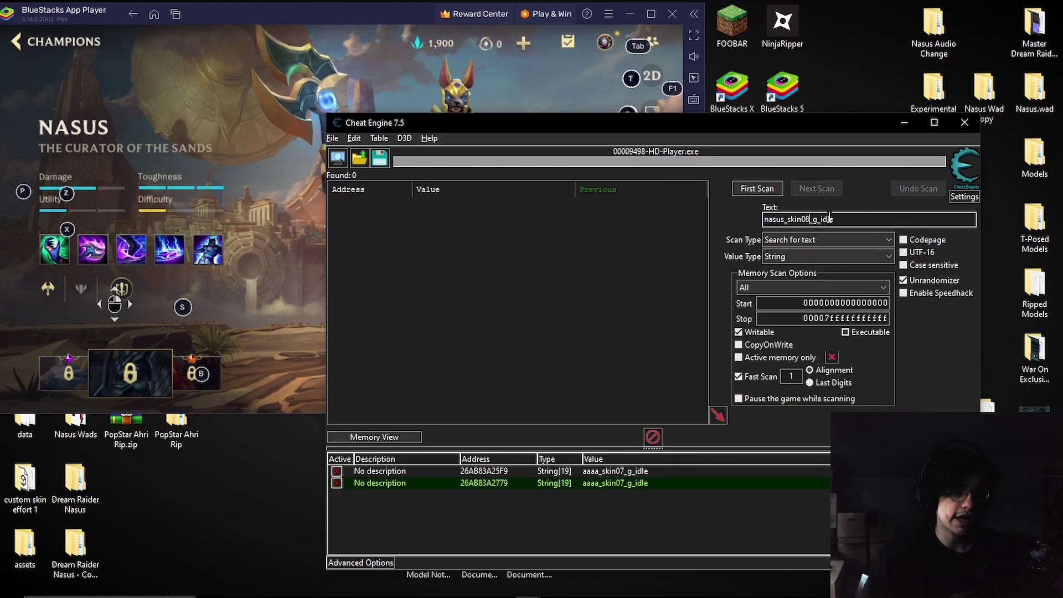
{"action": "left_click", "coordinate": [764, 188]}
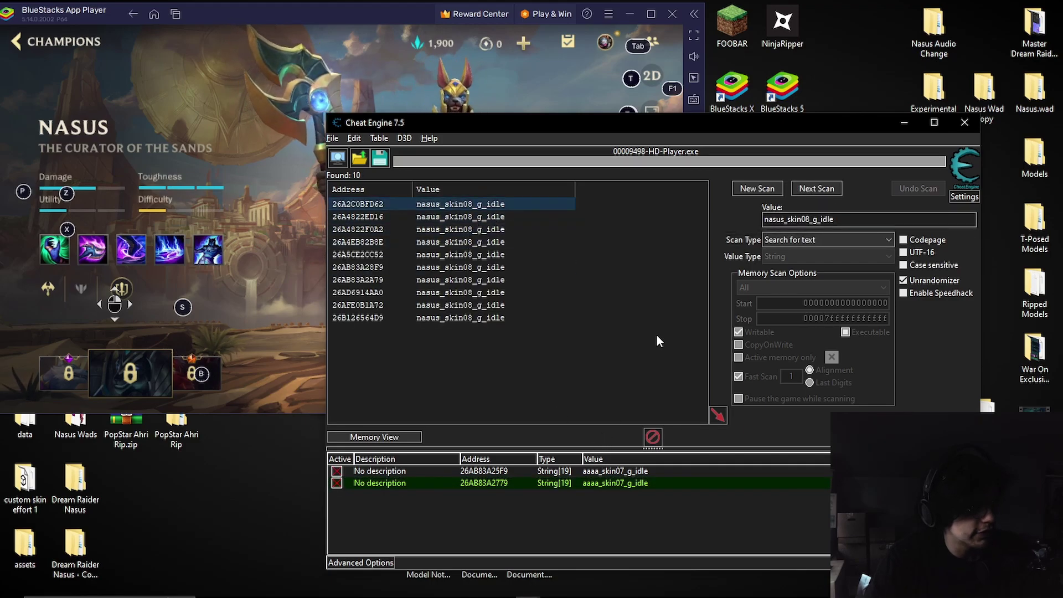
Browse the memory regions of the first six nasus_skin08_g_idle results and add those results to the address list.
{"action": "right_click", "coordinate": [498, 205]}
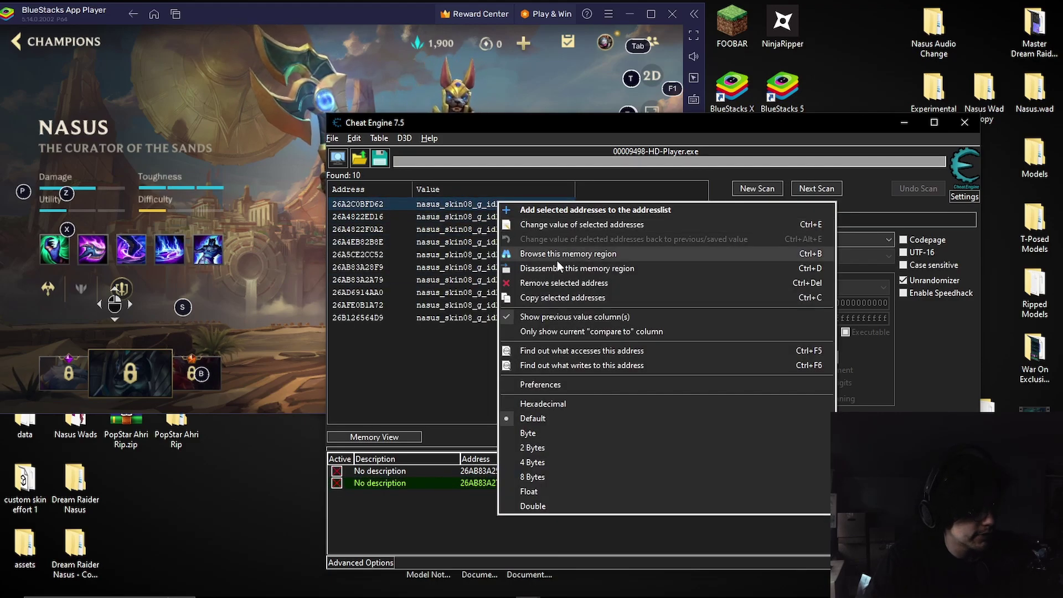
{"action": "left_click", "coordinate": [557, 260]}
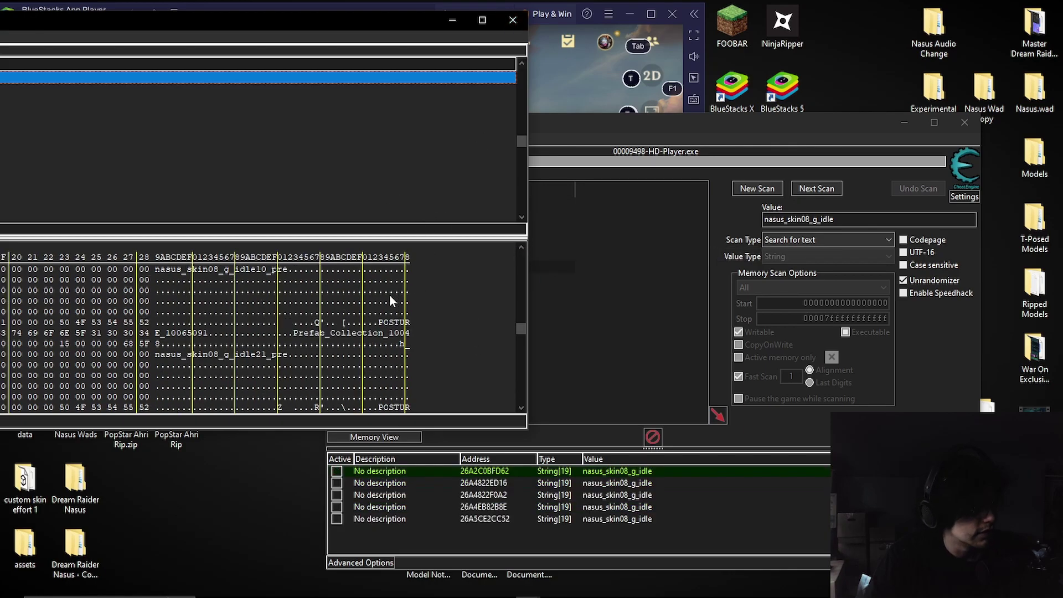
{"action": "left_click", "coordinate": [717, 415]}
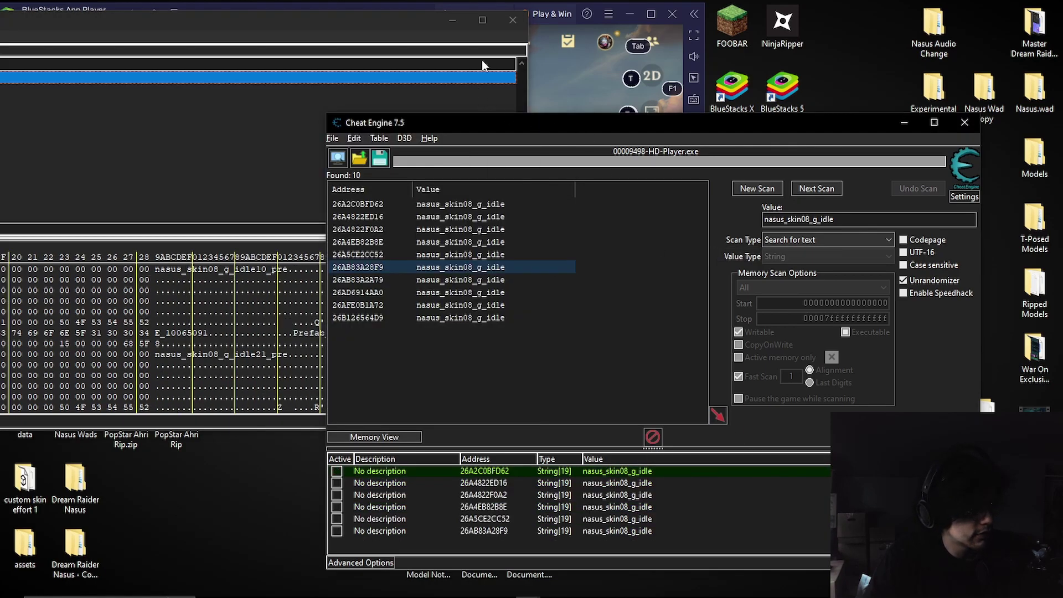
{"action": "left_click", "coordinate": [514, 22]}
Browse the memory regions of the seventh and eighth nasus_skin08_g_idle results and add both to the address list.
{"action": "right_click", "coordinate": [521, 281]}
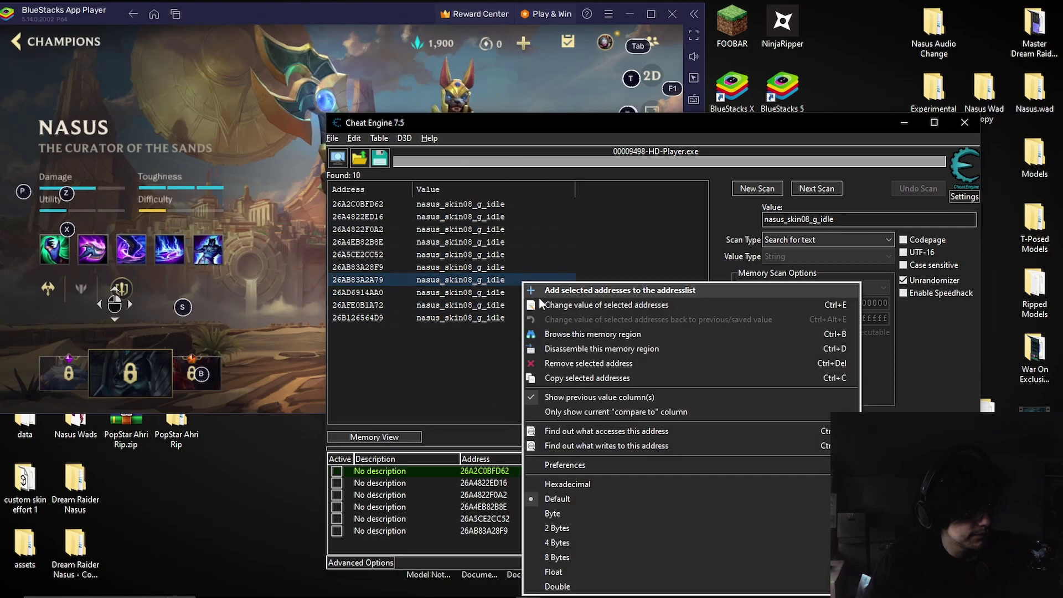
{"action": "left_click", "coordinate": [546, 334]}
{"action": "left_click", "coordinate": [514, 22]}
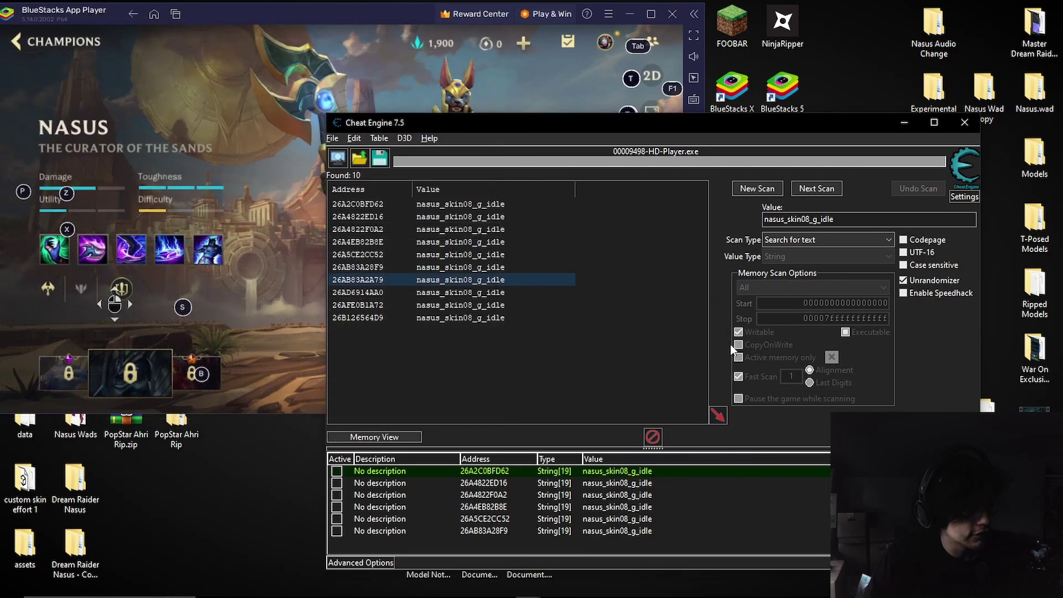
{"action": "left_click", "coordinate": [721, 419]}
{"action": "right_click", "coordinate": [502, 290]}
{"action": "left_click", "coordinate": [528, 337]}
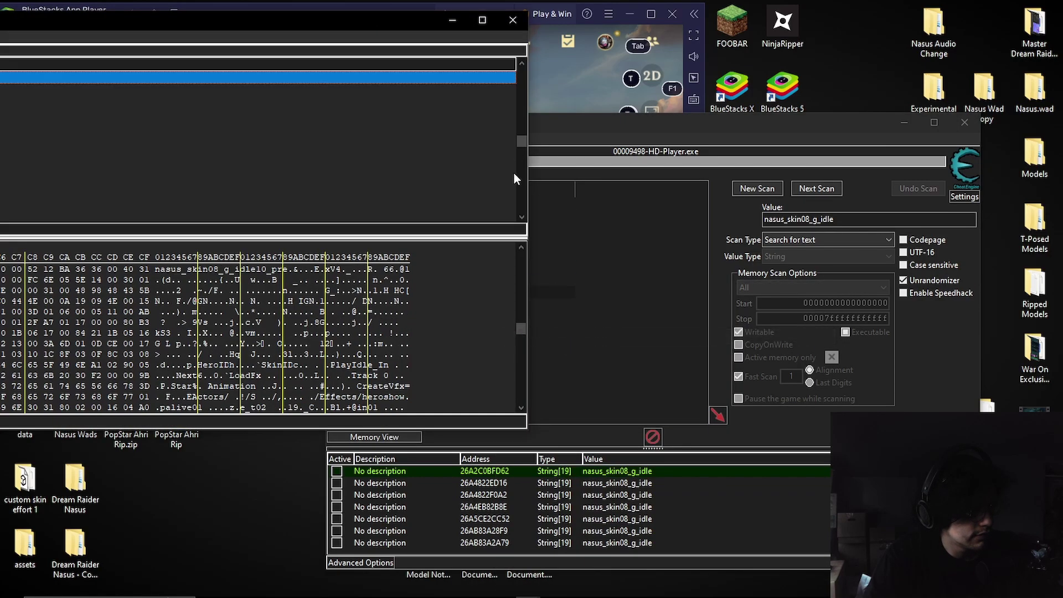
{"action": "left_click", "coordinate": [522, 25]}
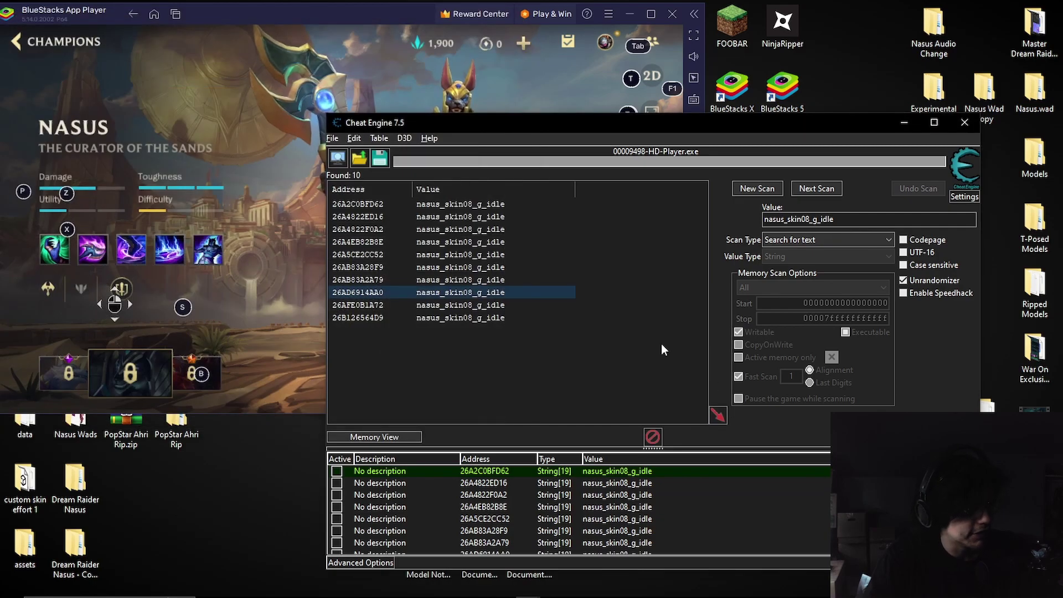
Browse the memory regions of the ninth and tenth nasus_skin08_g_idle results and add both to the address list.
{"action": "right_click", "coordinate": [497, 308]}
{"action": "left_click", "coordinate": [540, 334]}
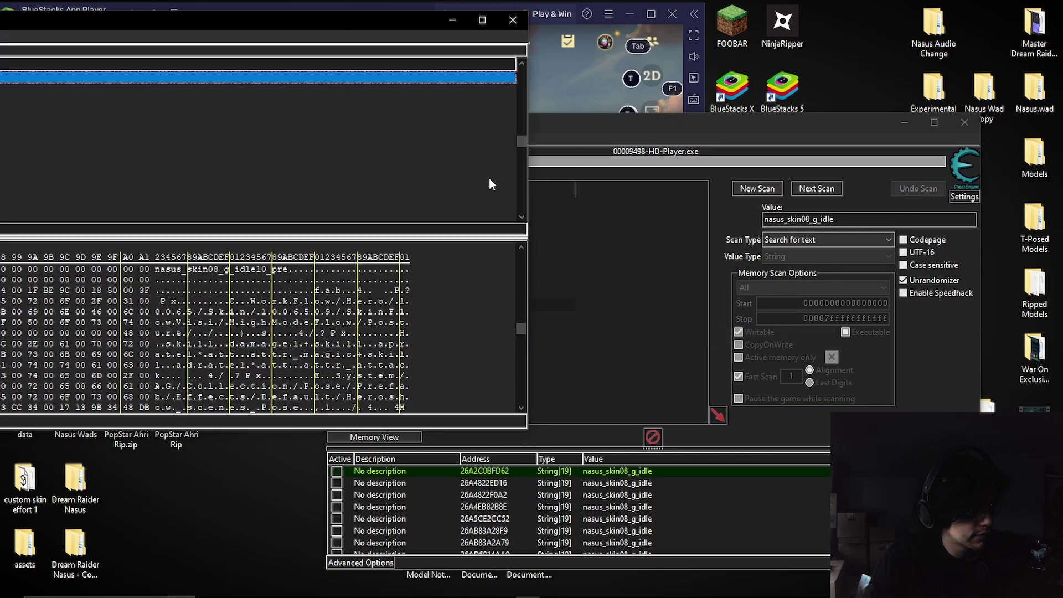
{"action": "left_click", "coordinate": [513, 21]}
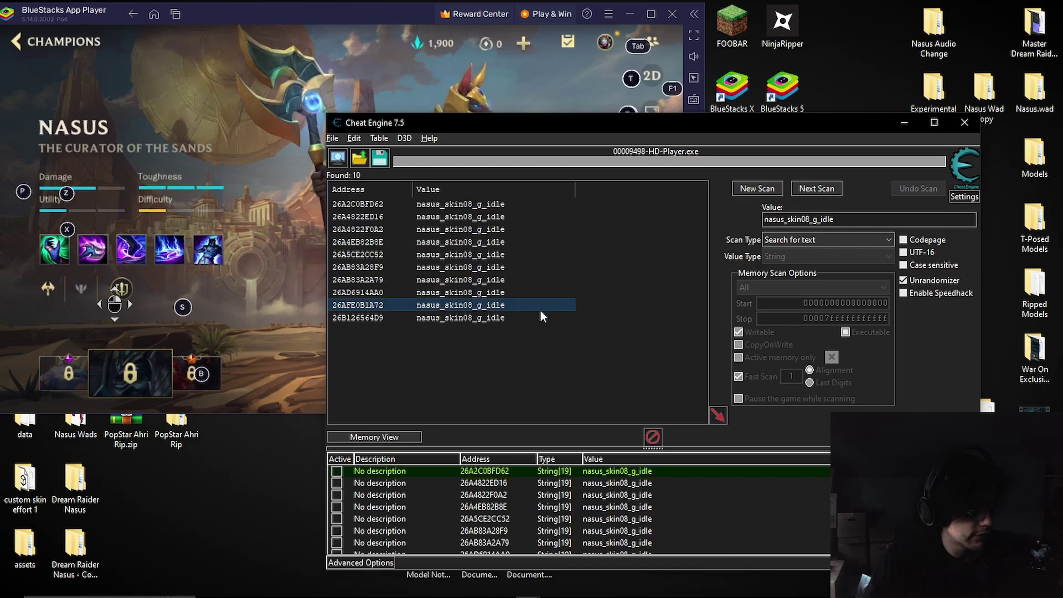
{"action": "left_click", "coordinate": [521, 317]}
{"action": "right_click", "coordinate": [520, 317]}
{"action": "left_click", "coordinate": [595, 335]}
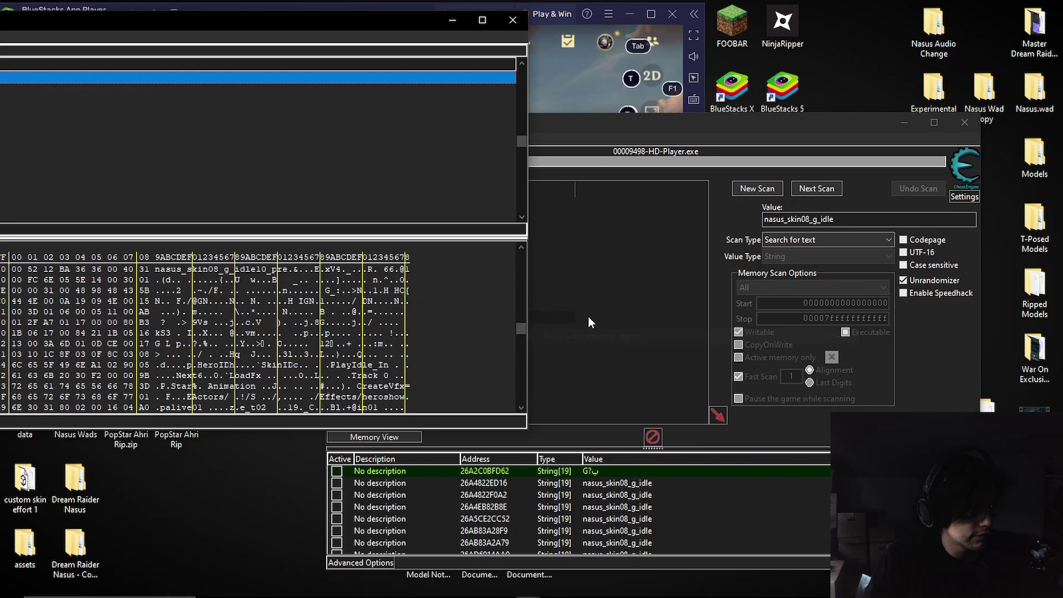
{"action": "left_click", "coordinate": [512, 21]}
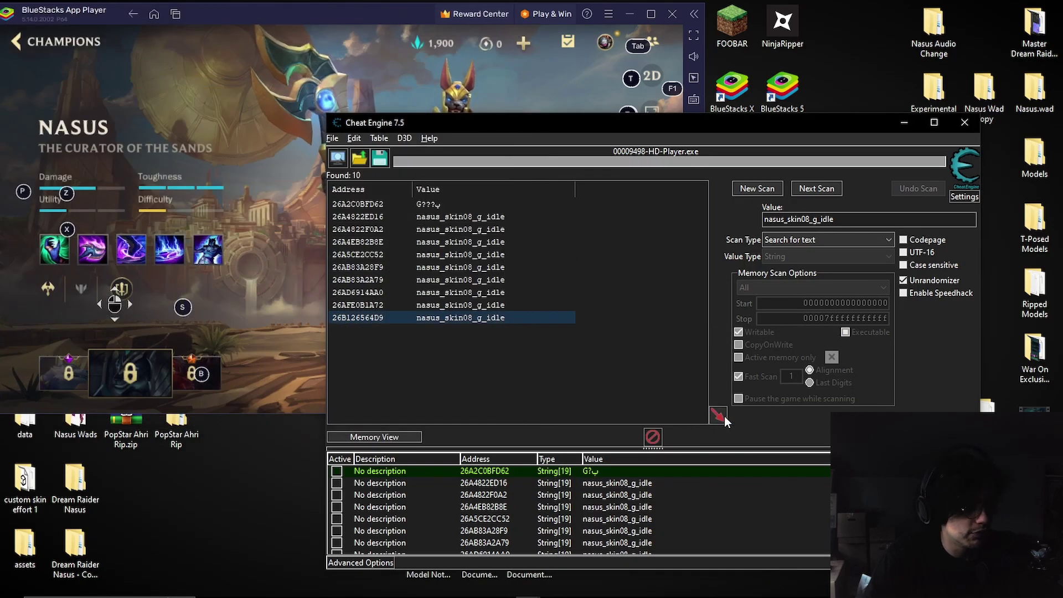
Change every address list entry except the first to aaaaa_skin08_g_idle and freeze those entries.
{"action": "scroll", "coordinate": [665, 474], "scroll_direction": "down", "scroll_amount": 2}
{"action": "scroll", "coordinate": [662, 473], "scroll_direction": "up", "scroll_amount": 2}
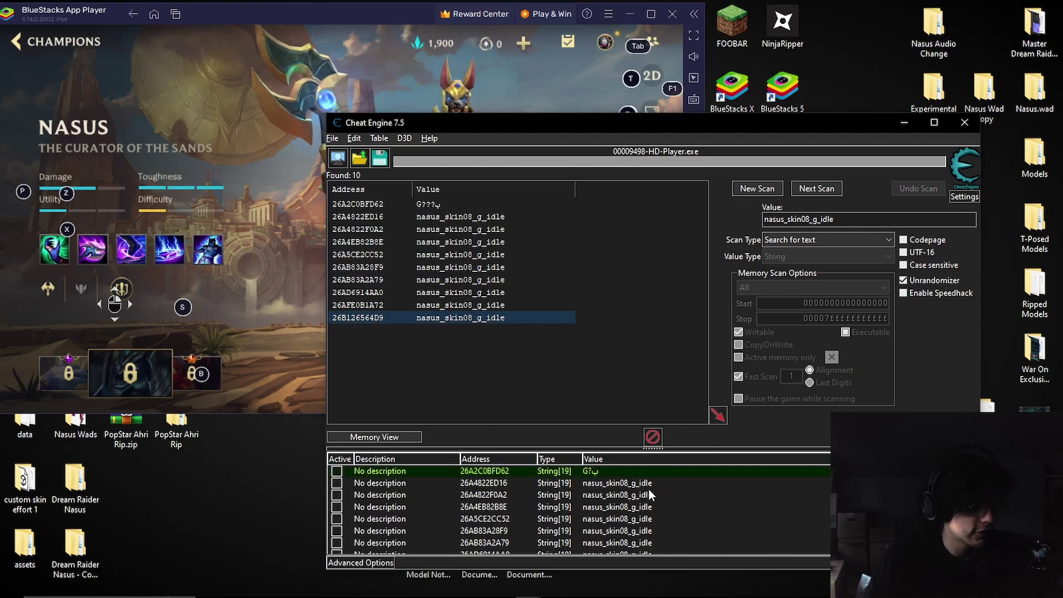
{"action": "left_click", "coordinate": [655, 482]}
{"action": "scroll", "coordinate": [651, 515], "scroll_direction": "down", "scroll_amount": 2}
{"action": "left_click", "coordinate": [644, 549], "text": "shift"}
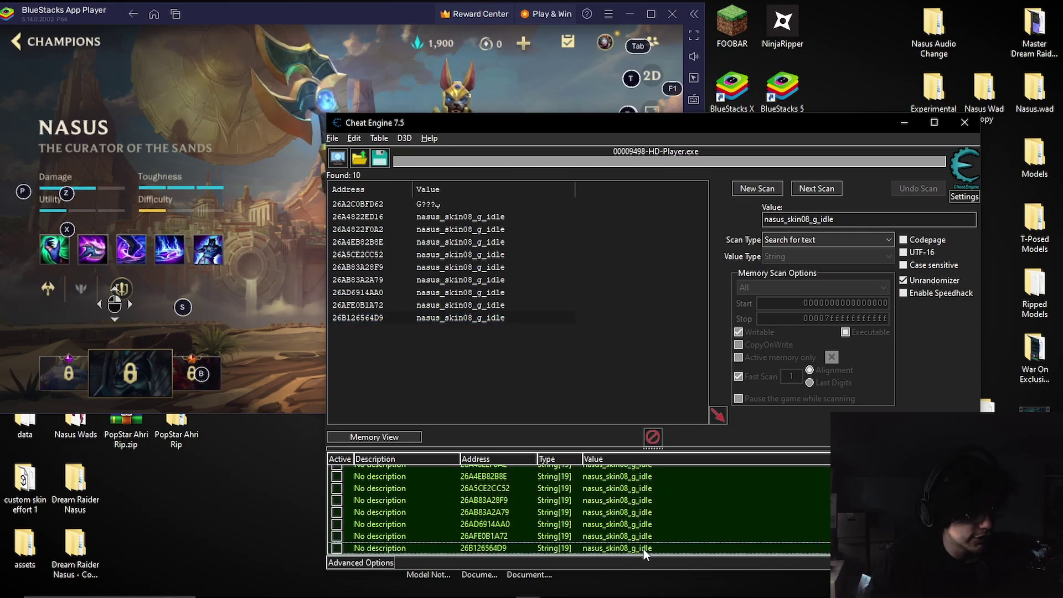
{"action": "double_click", "coordinate": [644, 549]}
{"action": "left_click_drag", "start_coordinate": [505, 302], "coordinate": [482, 302]}
{"action": "type", "text": "aaaaa"}
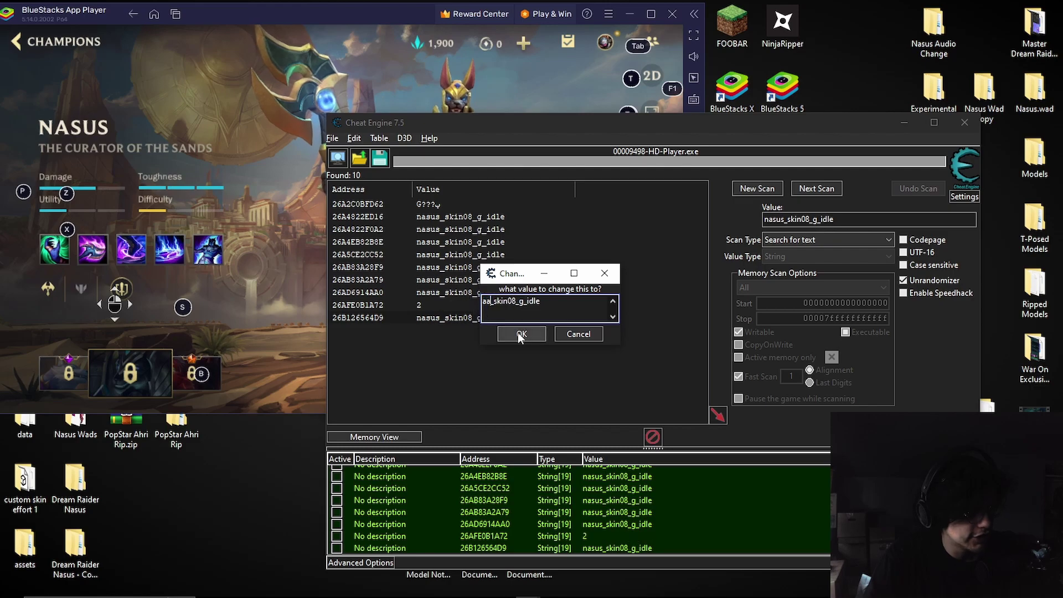
{"action": "left_click", "coordinate": [520, 333]}
{"action": "left_click", "coordinate": [336, 476]}
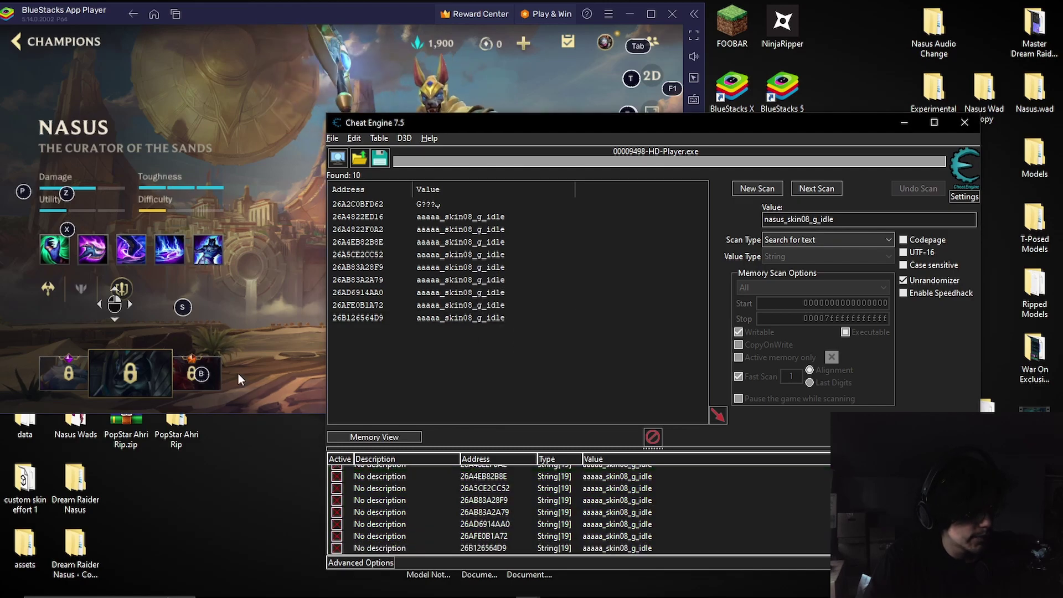
Switch to BlueStacks, select the Nova Nasus skin and open its poses view.
{"action": "left_click", "coordinate": [260, 338]}
{"action": "left_click", "coordinate": [84, 364]}
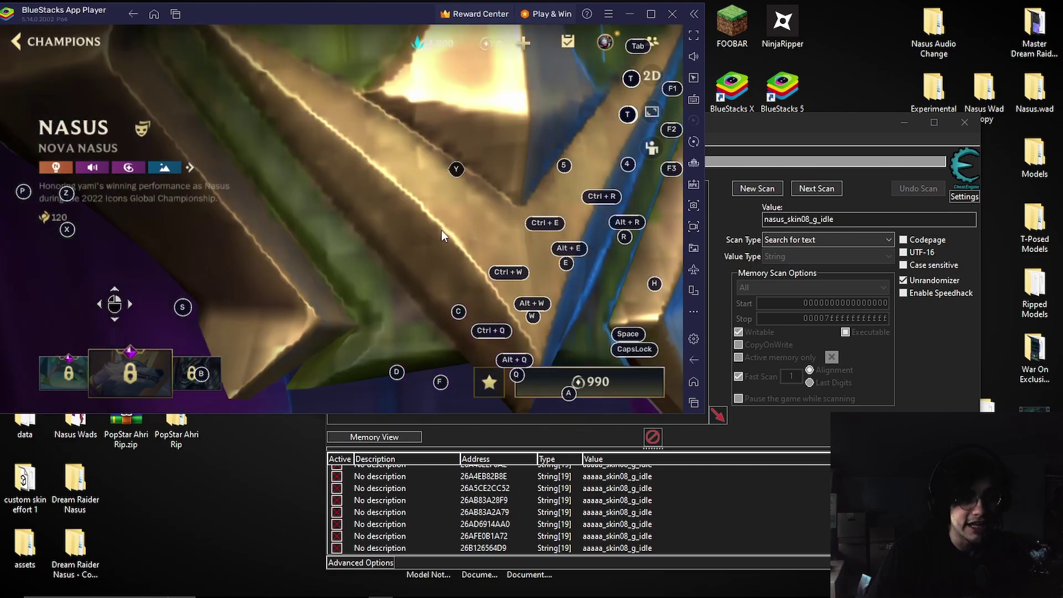
{"action": "left_click", "coordinate": [653, 150]}
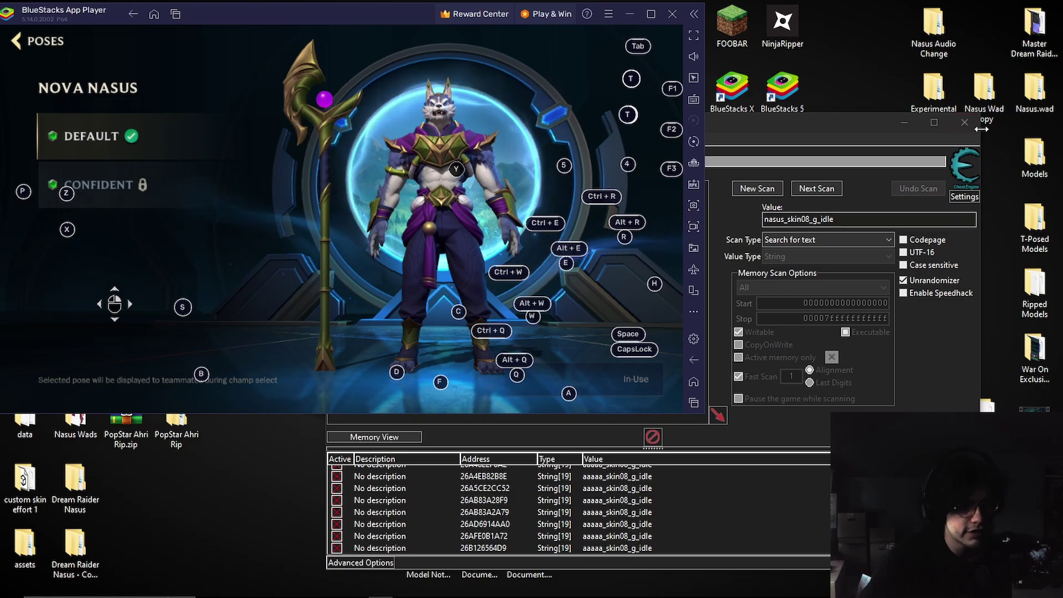
Minimize Cheat Engine, open 2023.11.29_20.06.04_HD-Player.exe_38040 in the Ripped Models folder, and locate the newest rip, frame_42.
{"action": "left_click", "coordinate": [908, 122]}
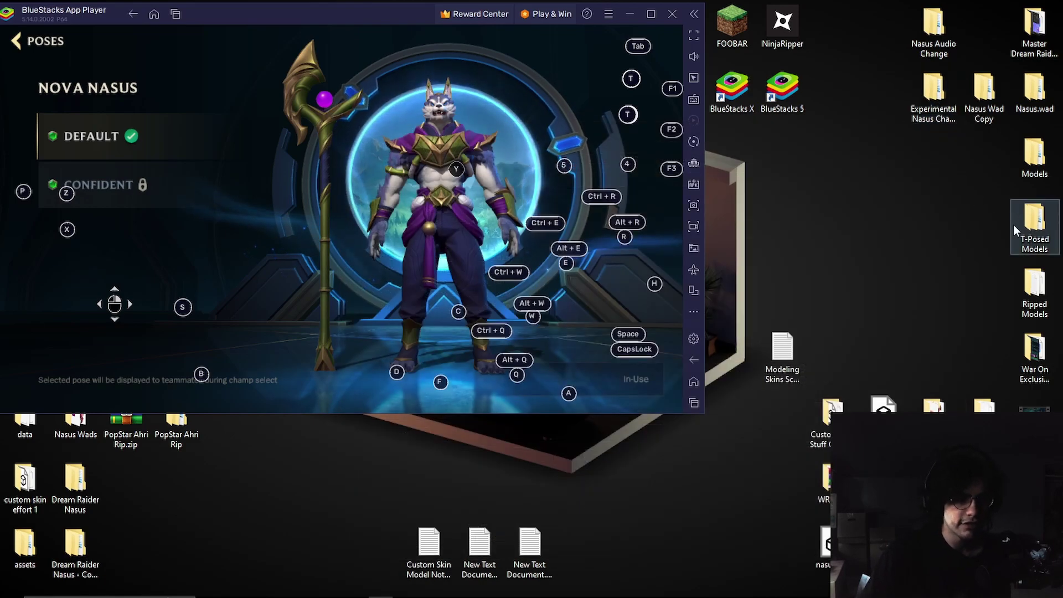
{"action": "double_click", "coordinate": [1036, 299]}
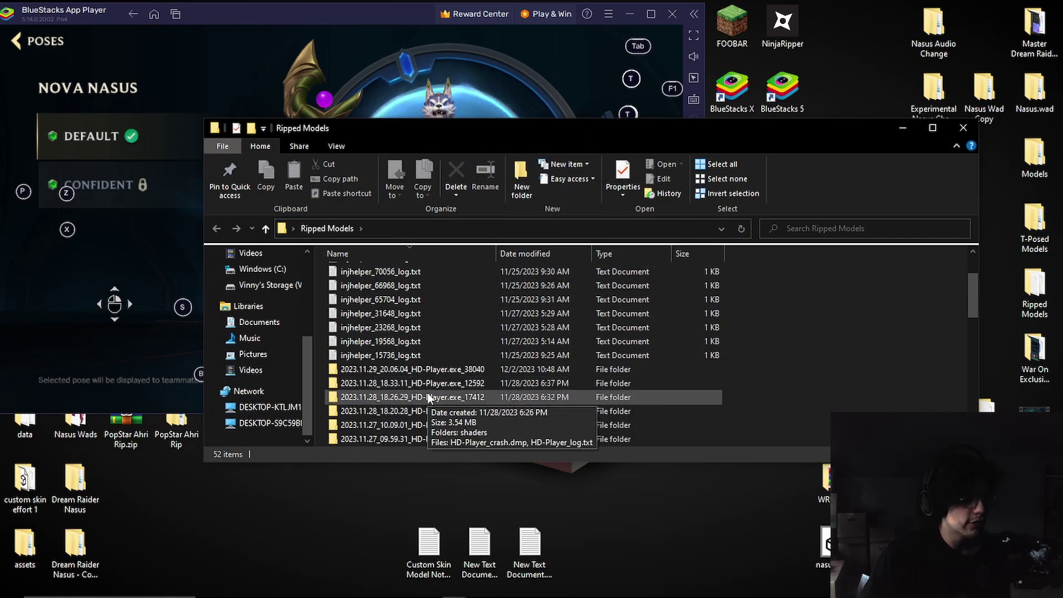
{"action": "left_click", "coordinate": [426, 368]}
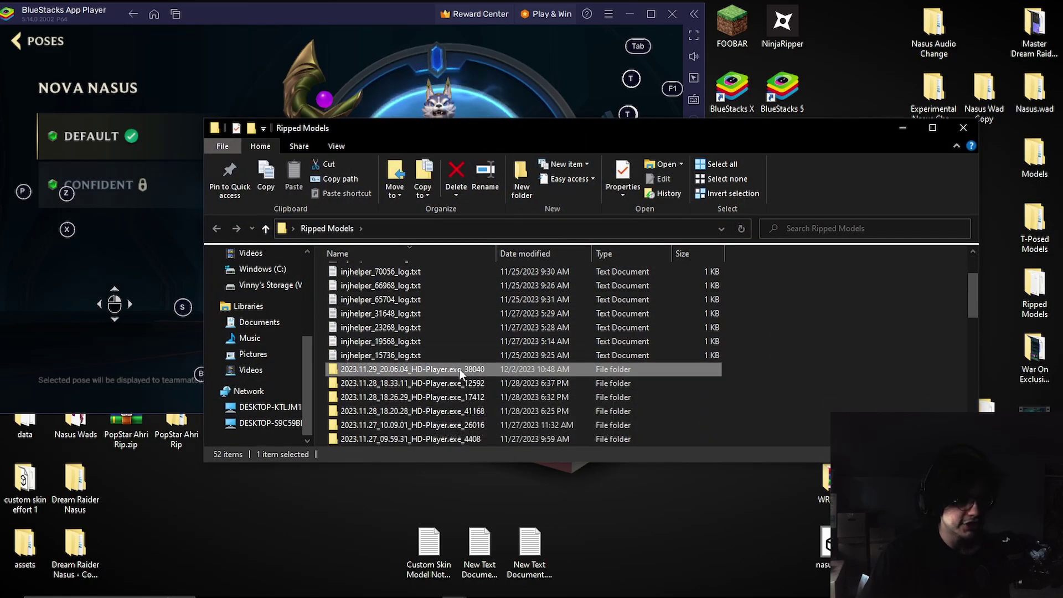
{"action": "double_click", "coordinate": [385, 370]}
{"action": "left_click", "coordinate": [400, 332]}
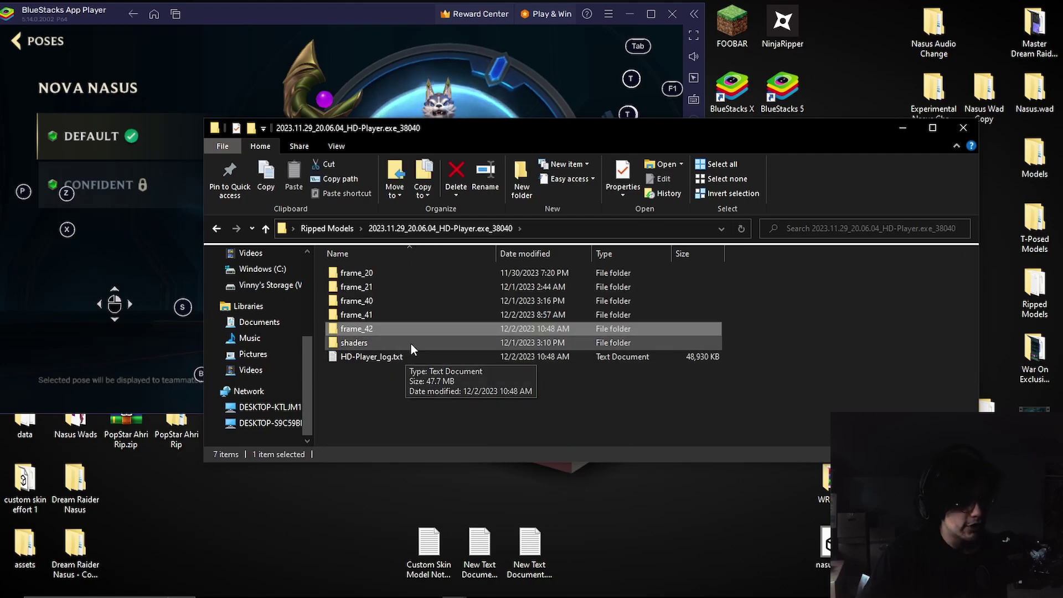
{"action": "left_click", "coordinate": [410, 312]}
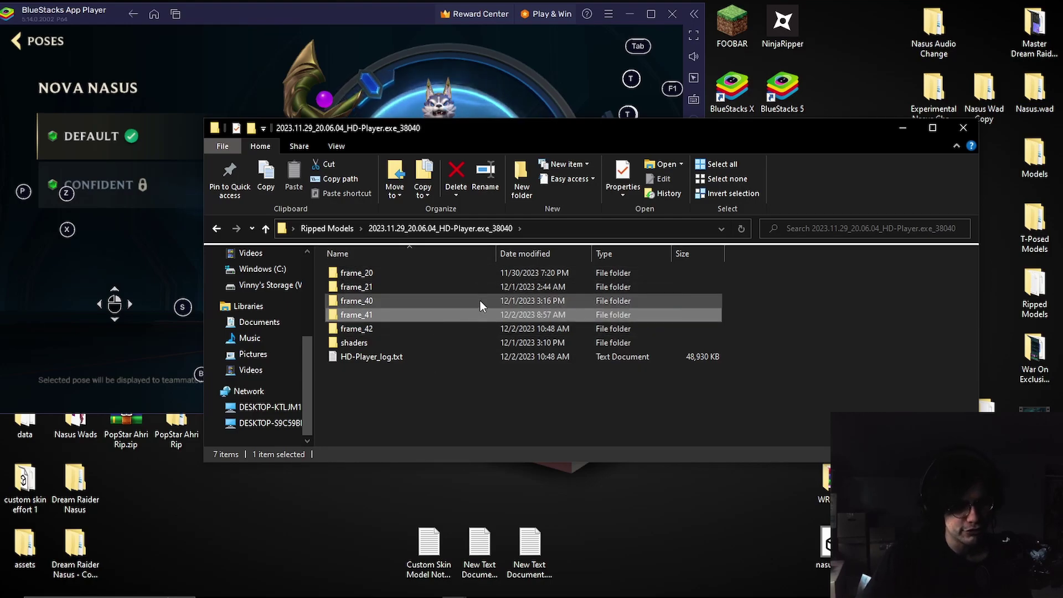
{"action": "left_click", "coordinate": [453, 328]}
{"action": "left_click", "coordinate": [467, 329]}
{"action": "key", "text": "Escape"}
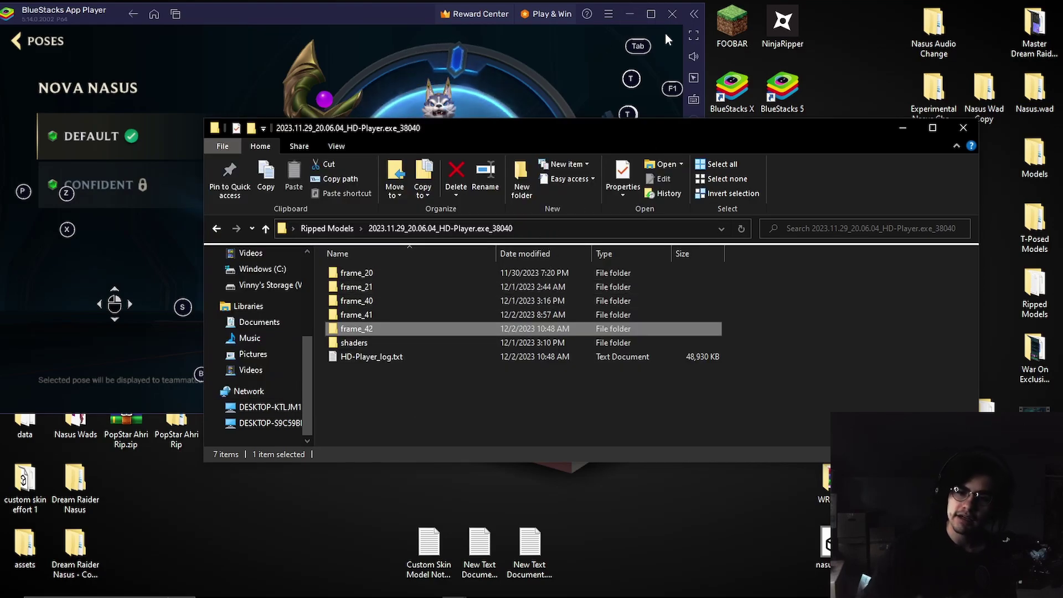
Minimize BlueStacks, switch to Blender and delete the default camera, cube and light.
{"action": "left_click", "coordinate": [629, 15]}
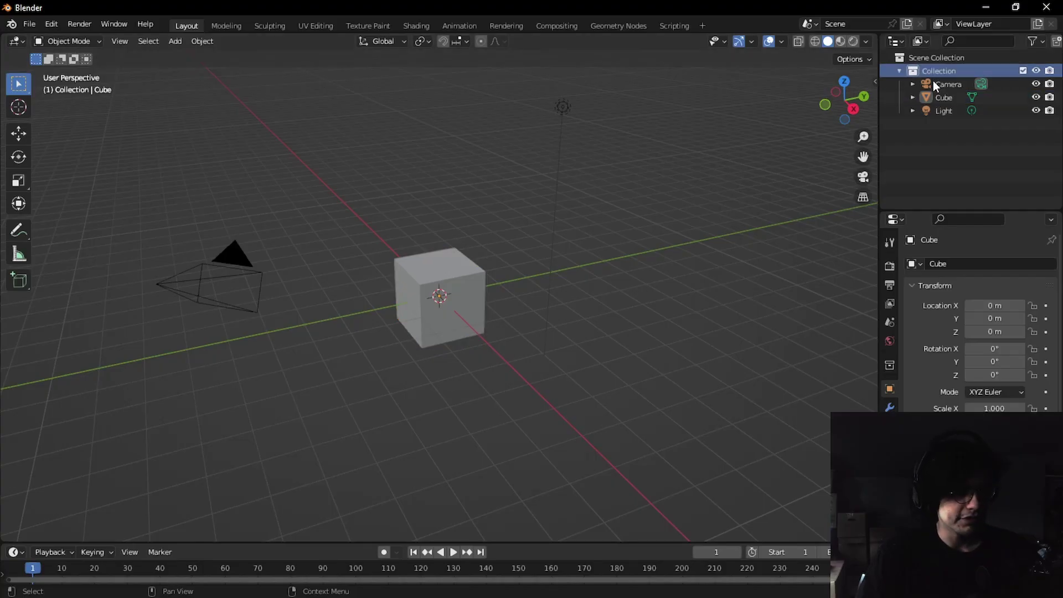
{"action": "left_click", "coordinate": [944, 109], "text": "shift"}
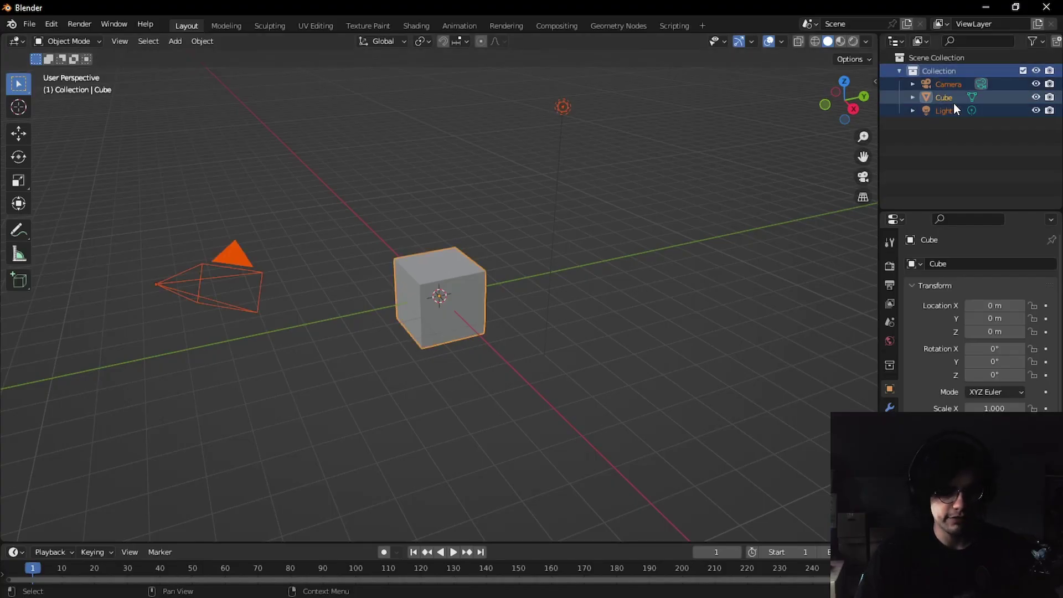
{"action": "key", "text": "x"}
Start a Ninja Ripper 2 (.nr) import and browse to frame_42 inside the 2023.11.29_20.06.04_HD-Player.exe_38040 folder.
{"action": "left_click", "coordinate": [36, 22]}
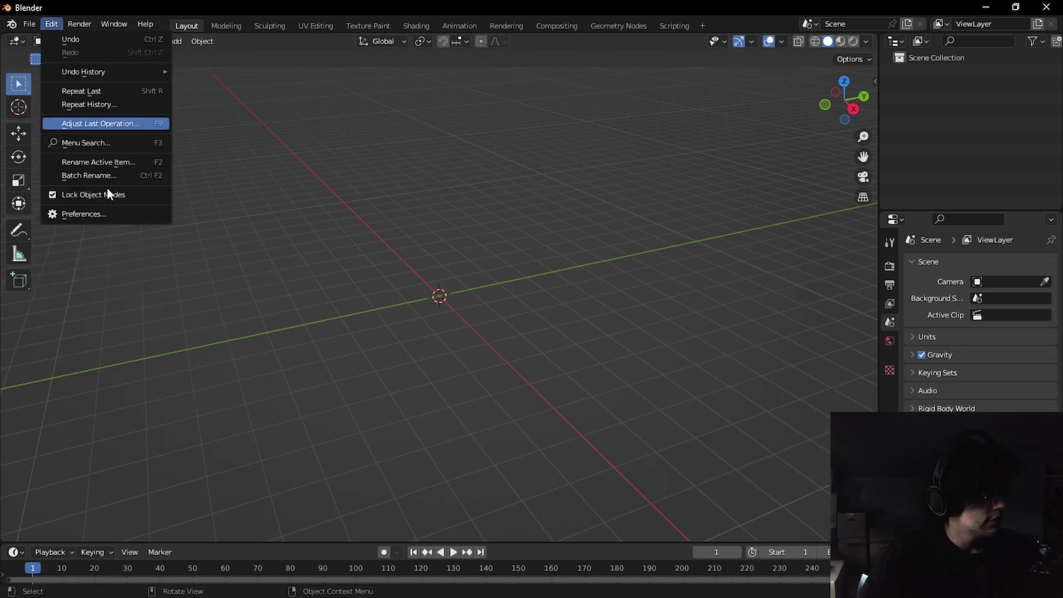
{"action": "left_click", "coordinate": [30, 22]}
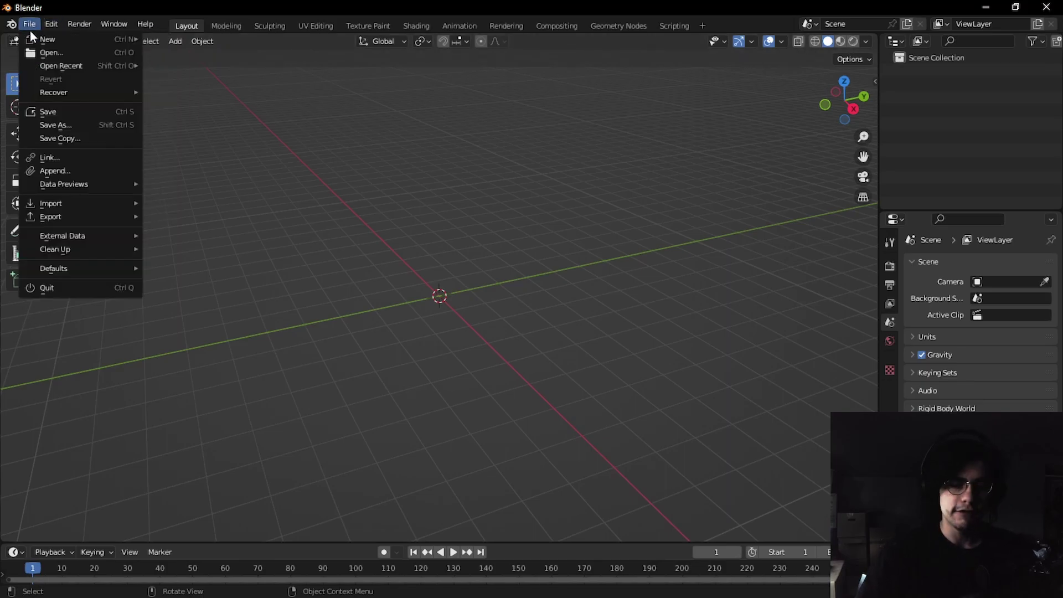
{"action": "mouse_move", "coordinate": [125, 202]}
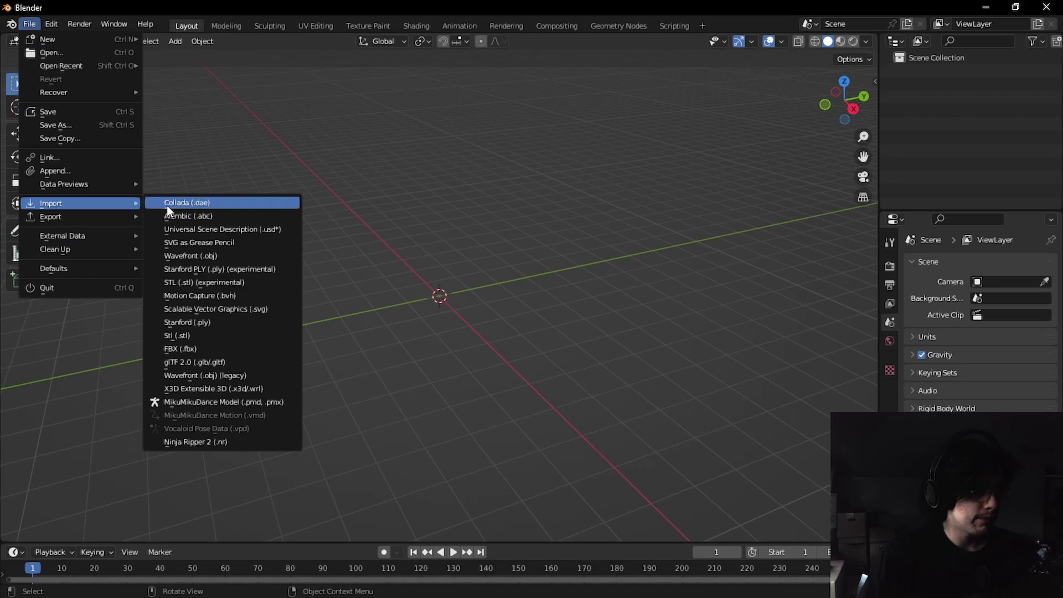
{"action": "left_click", "coordinate": [232, 441]}
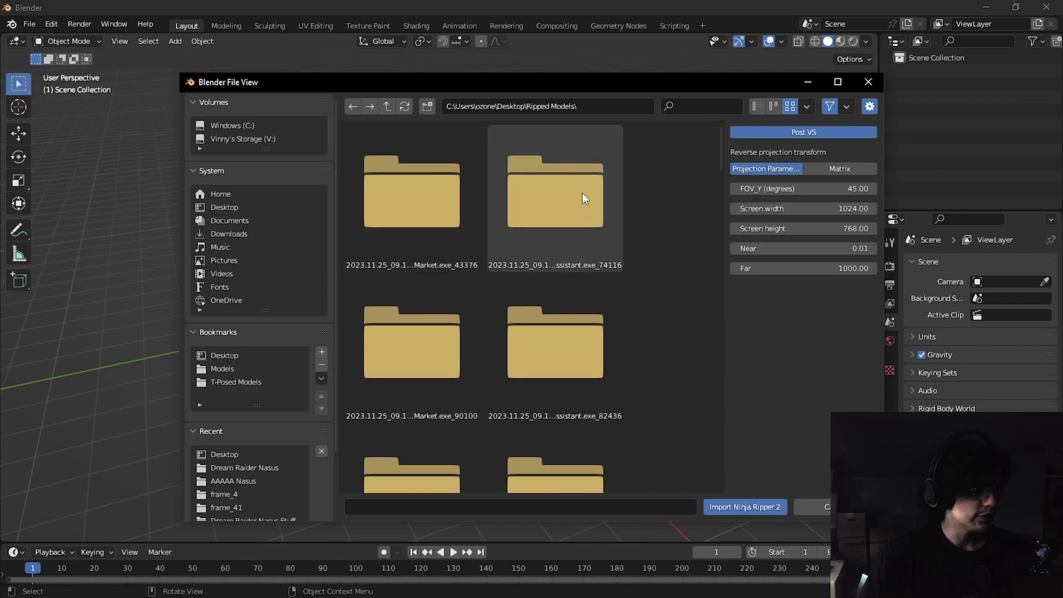
{"action": "scroll", "coordinate": [536, 256], "scroll_direction": "down", "scroll_amount": 2}
{"action": "scroll", "coordinate": [609, 238], "scroll_direction": "up", "scroll_amount": 2}
{"action": "left_click_drag", "start_coordinate": [722, 156], "coordinate": [762, 481]}
{"action": "double_click", "coordinate": [556, 448]}
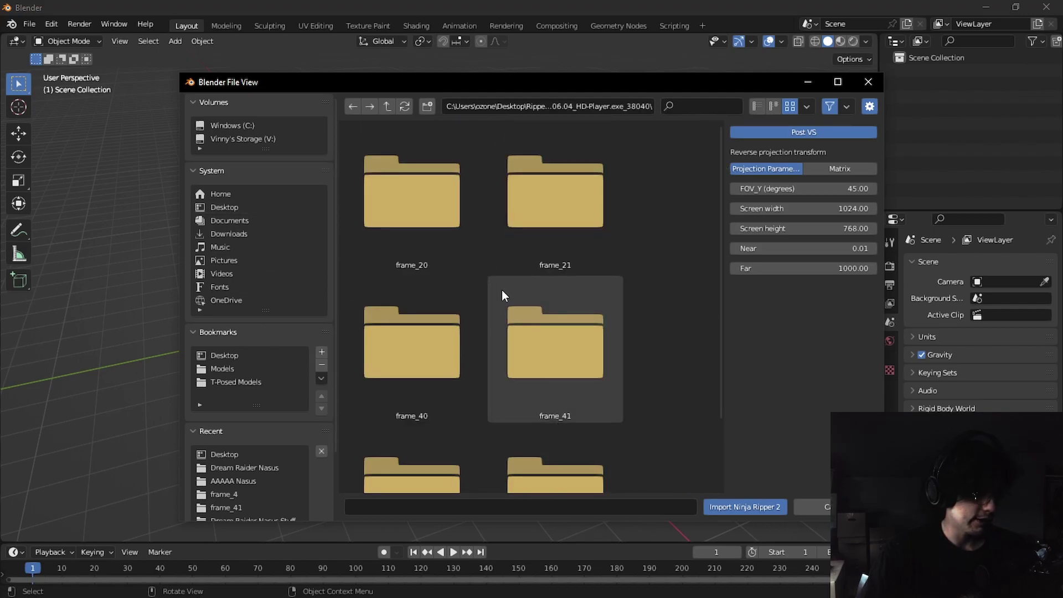
{"action": "scroll", "coordinate": [503, 291], "scroll_direction": "down", "scroll_amount": 3}
{"action": "double_click", "coordinate": [414, 420]}
{"action": "left_click", "coordinate": [447, 217]}
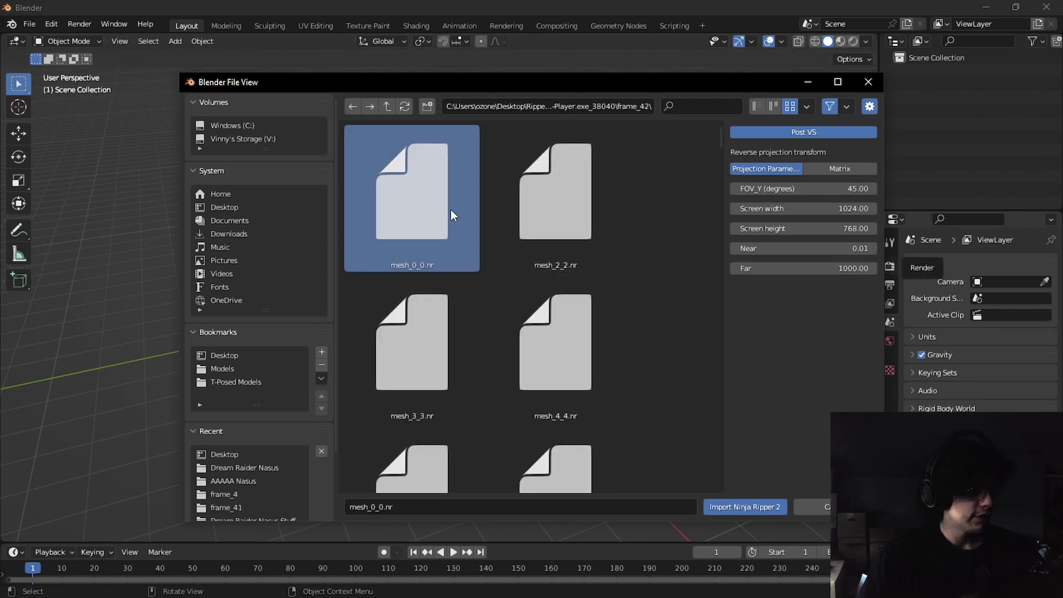
Import all frame_42 mesh files with the reverse projection transform set to Matrix and the copied matrix values pasted in.
{"action": "left_click_drag", "start_coordinate": [716, 143], "coordinate": [735, 483]}
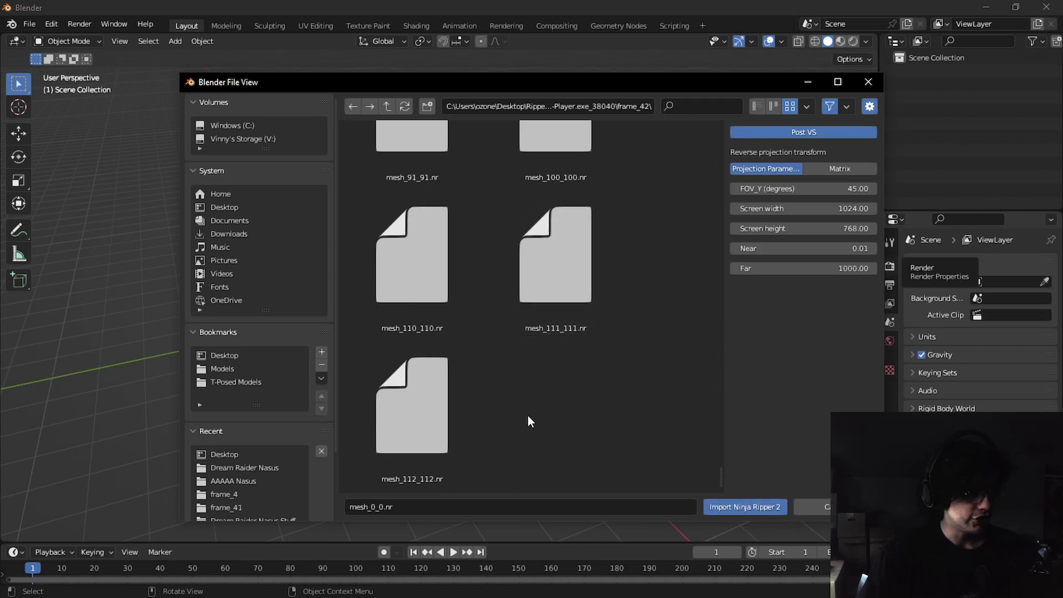
{"action": "key", "text": "a"}
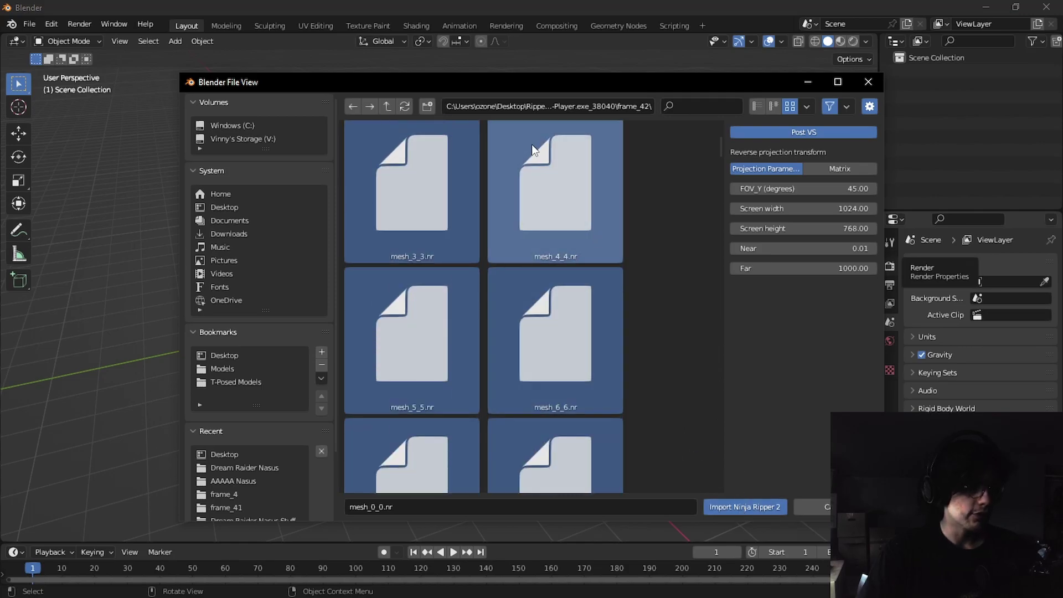
{"action": "left_click", "coordinate": [839, 169]}
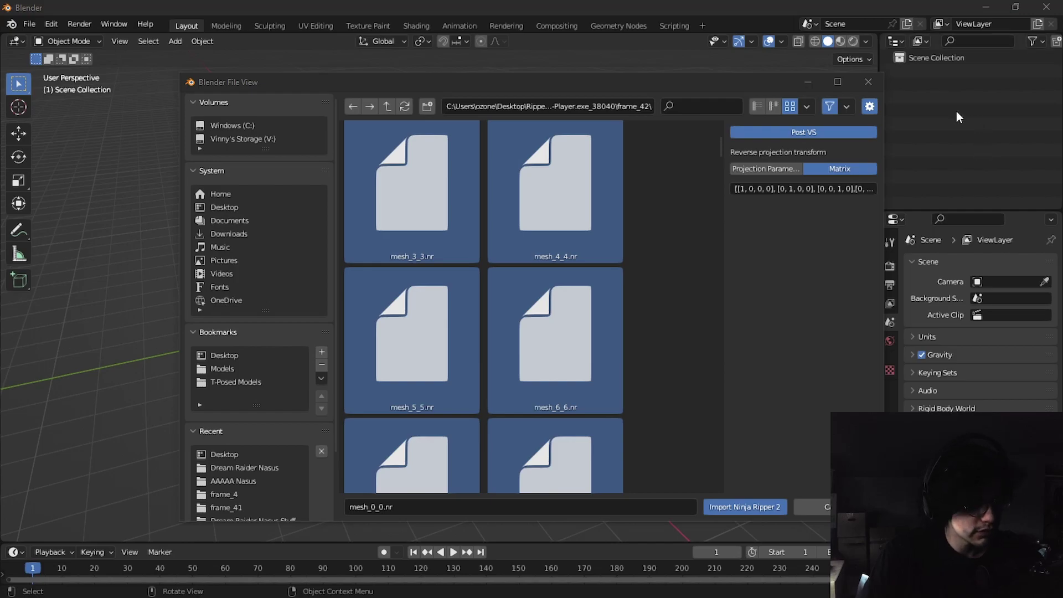
{"action": "left_click", "coordinate": [830, 189]}
{"action": "key", "text": "ctrl+v"}
{"action": "left_click", "coordinate": [750, 512]}
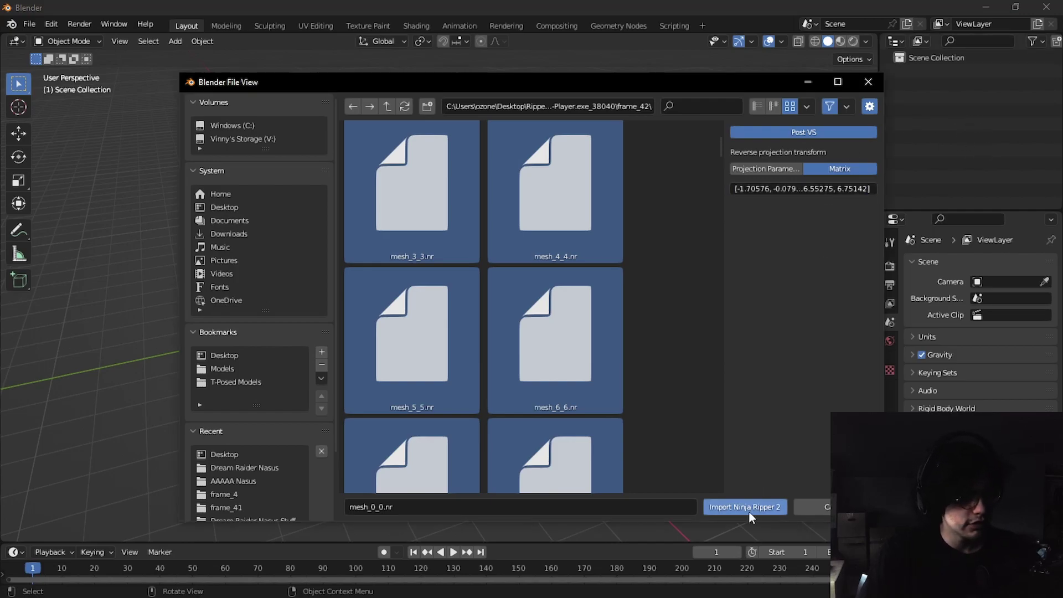
{"action": "left_click", "coordinate": [750, 512]}
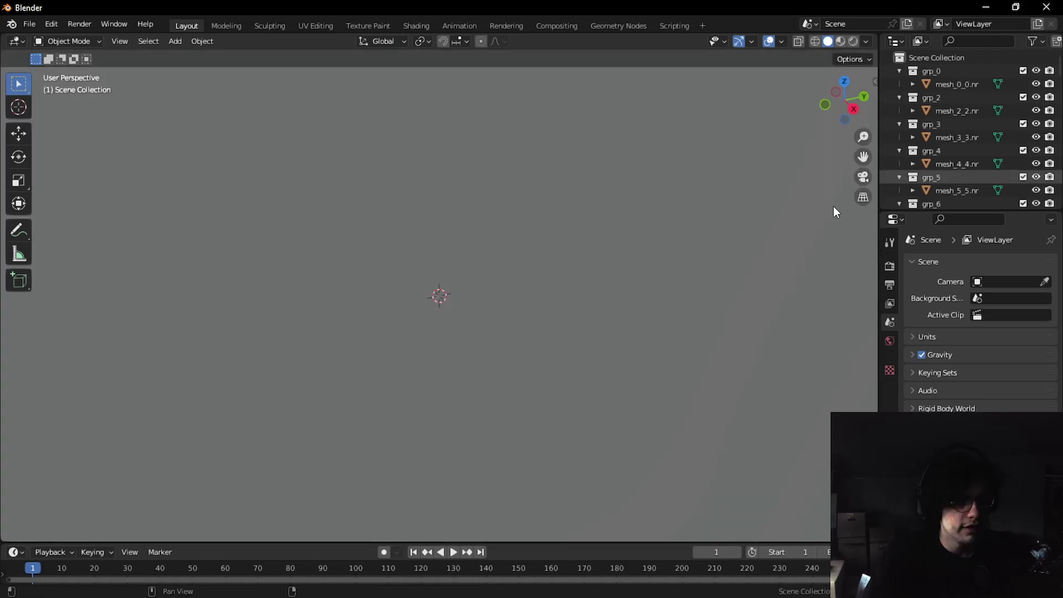
Delete the first background scenery meshes surrounding the imported Nasus model.
{"action": "middle_click_drag", "start_coordinate": [832, 211], "coordinate": [364, 339]}
{"action": "left_click_drag", "start_coordinate": [294, 349], "coordinate": [411, 458]}
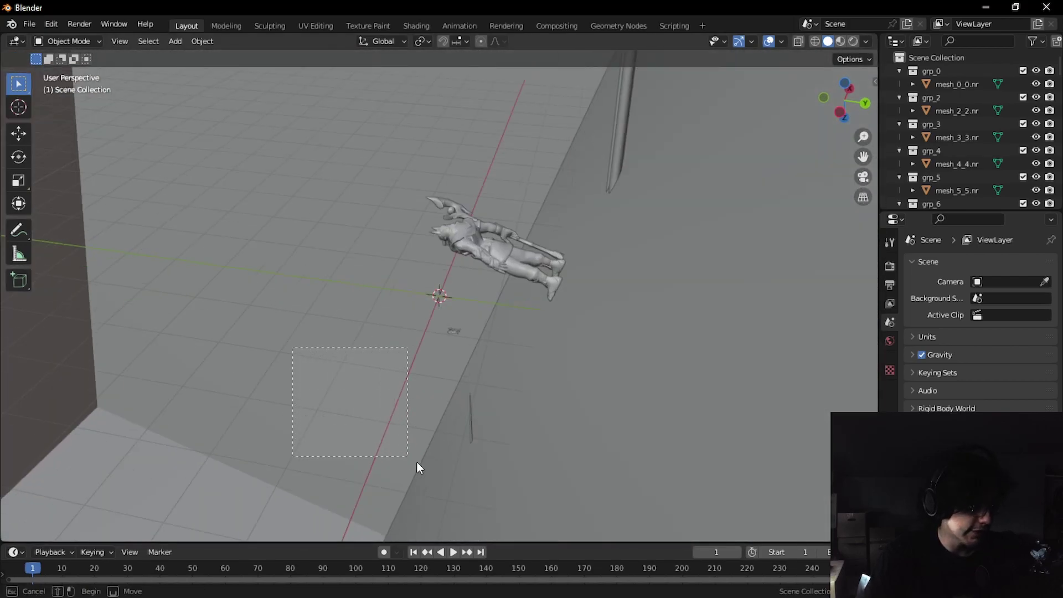
{"action": "left_click_drag", "start_coordinate": [564, 484], "coordinate": [565, 484]}
{"action": "key", "text": "Delete"}
{"action": "left_click_drag", "start_coordinate": [384, 300], "coordinate": [476, 373]}
{"action": "key", "text": "Delete"}
{"action": "middle_click_drag", "start_coordinate": [466, 363], "coordinate": [422, 266]}
{"action": "scroll", "coordinate": [449, 346], "scroll_direction": "up", "scroll_amount": 5}
{"action": "middle_click_drag", "start_coordinate": [570, 238], "coordinate": [536, 254]}
{"action": "scroll", "coordinate": [537, 255], "scroll_direction": "down", "scroll_amount": 2}
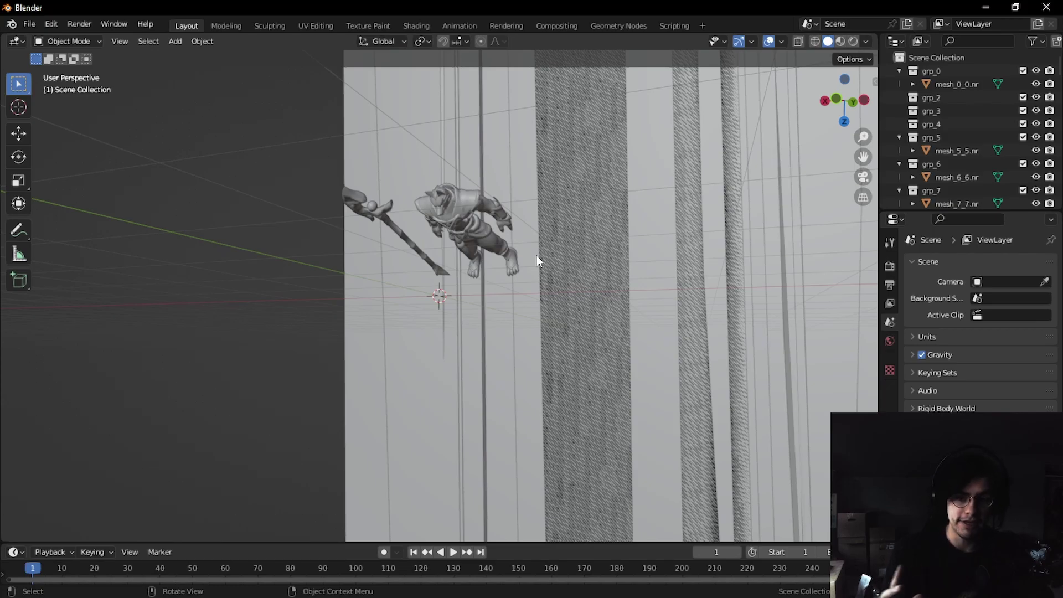
Delete the remaining wall, pillar and scenery meshes, keeping only the Nasus body and staff.
{"action": "key", "text": "Delete"}
{"action": "middle_click_drag", "start_coordinate": [687, 250], "coordinate": [520, 175]}
{"action": "left_click", "coordinate": [368, 237]}
{"action": "key", "text": "Delete"}
{"action": "middle_click_drag", "start_coordinate": [384, 185], "coordinate": [363, 200]}
{"action": "left_click", "coordinate": [363, 166]}
{"action": "key", "text": "Delete"}
{"action": "middle_click_drag", "start_coordinate": [411, 228], "coordinate": [393, 402]}
{"action": "left_click_drag", "start_coordinate": [392, 396], "coordinate": [457, 500]}
{"action": "key", "text": "Delete"}
{"action": "middle_click_drag", "start_coordinate": [457, 500], "coordinate": [370, 268]}
{"action": "scroll", "coordinate": [370, 268], "scroll_direction": "up", "scroll_amount": 7}
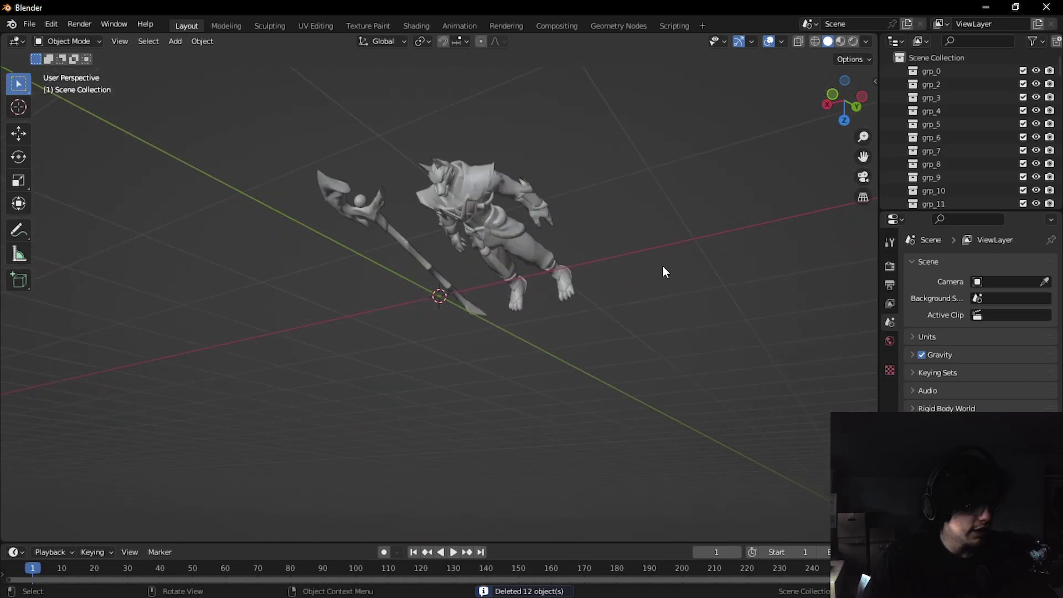
Rotate the Nasus body and staff together in the right side view until the figure stands upright.
{"action": "middle_click_drag", "start_coordinate": [672, 276], "coordinate": [589, 296]}
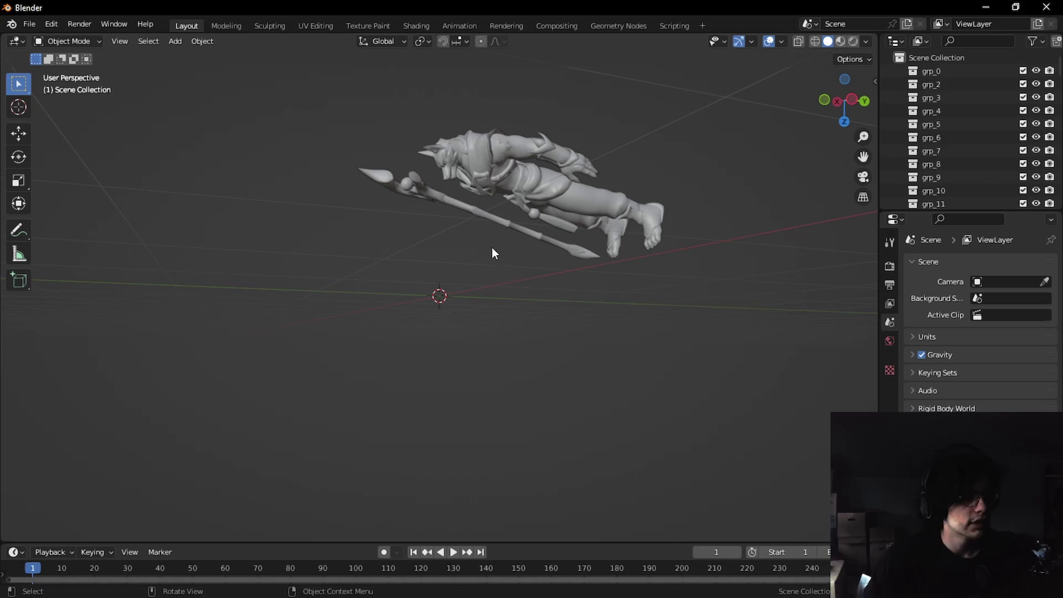
{"action": "left_click", "coordinate": [835, 103]}
{"action": "key", "text": "a"}
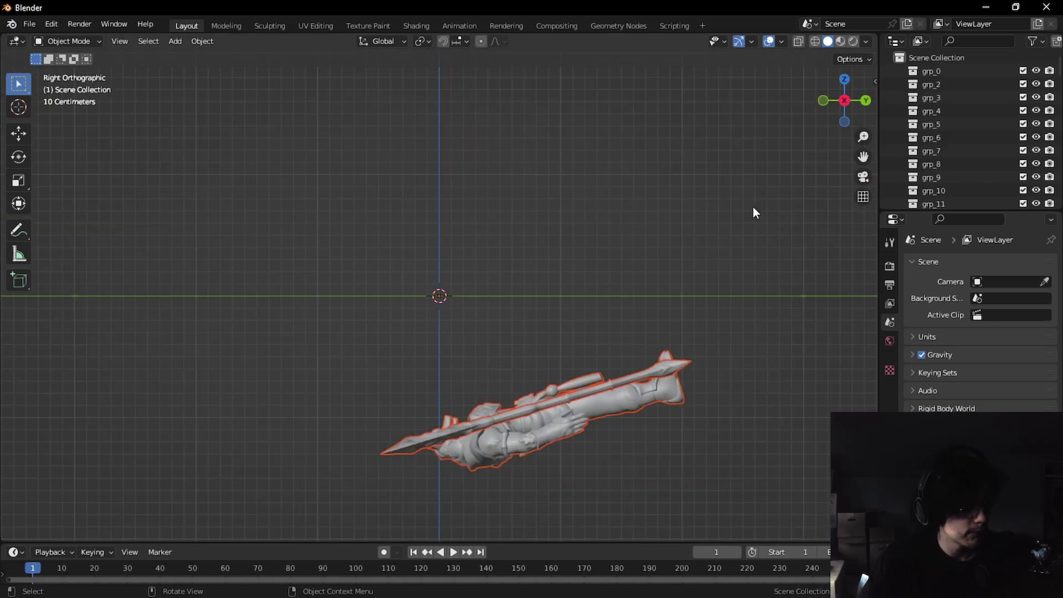
{"action": "key", "text": "r"}
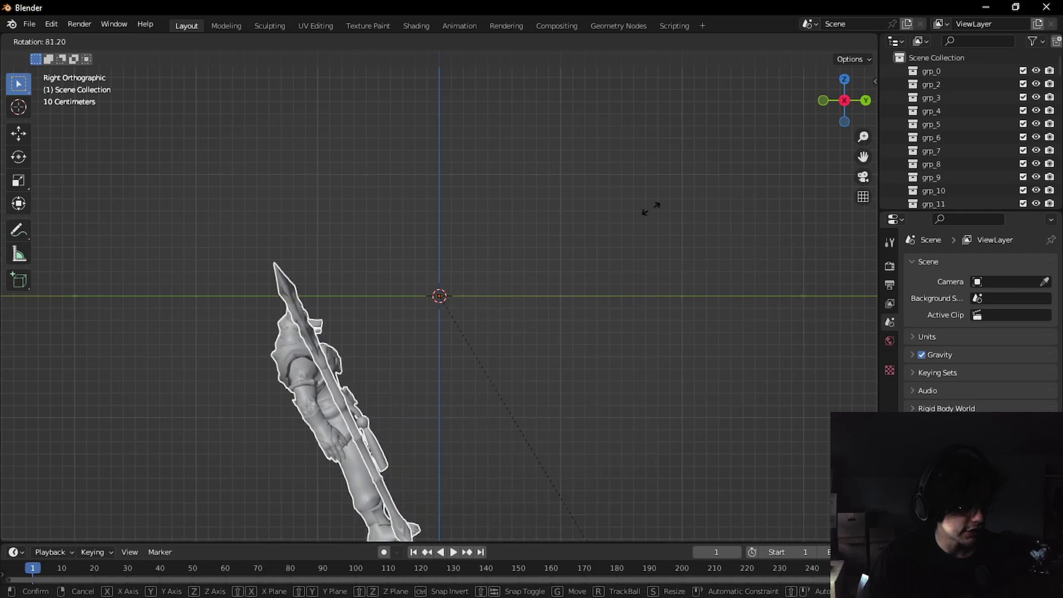
{"action": "left_click", "coordinate": [425, 292]}
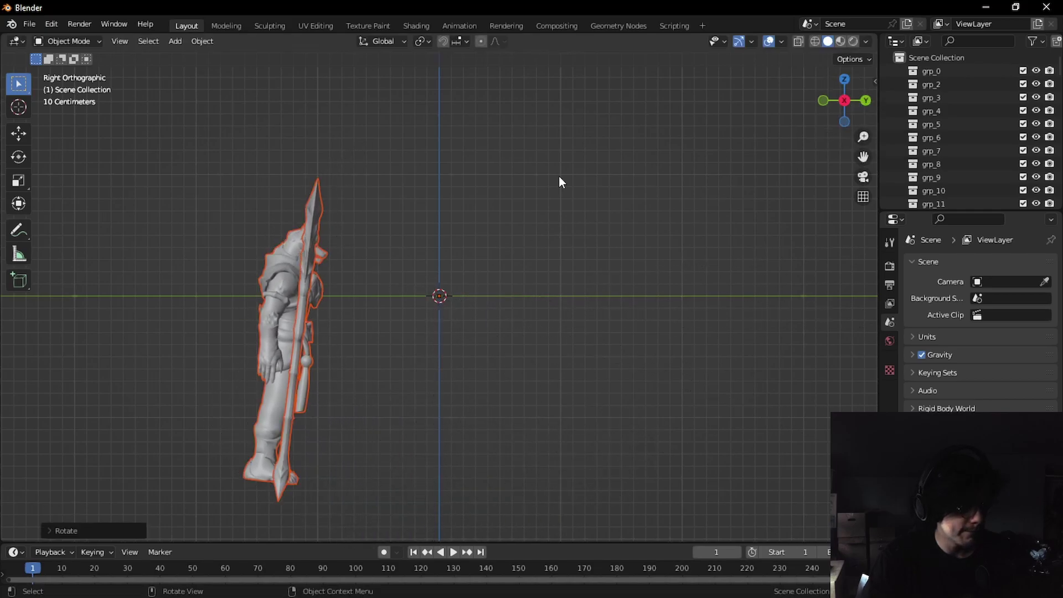
{"action": "key", "text": "r"}
{"action": "key", "text": "Escape"}
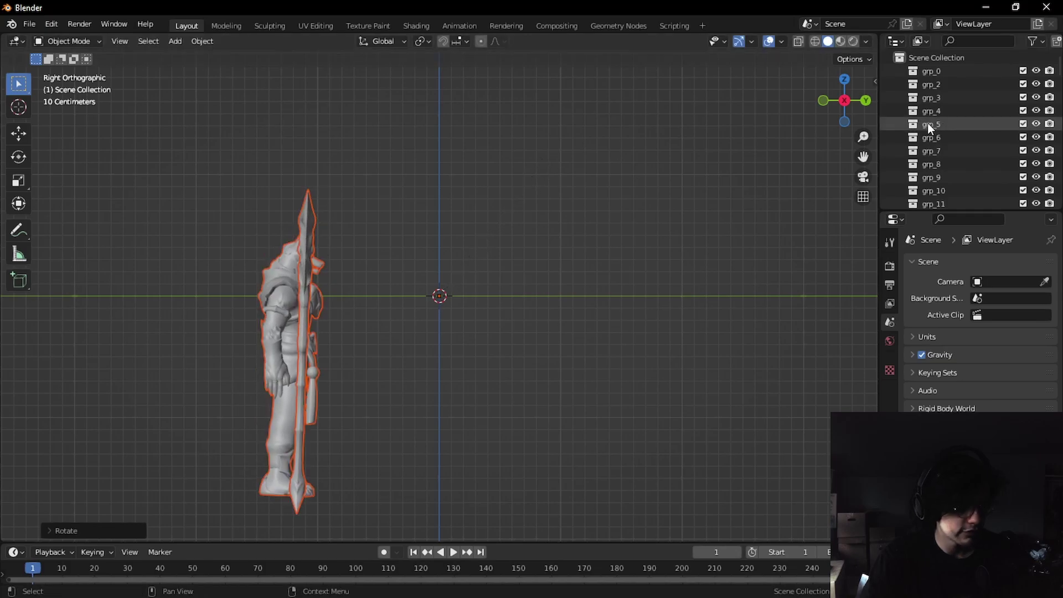
Rotate all meshes about 3.3° in the back view so the body and staff stand vertically.
{"action": "key", "text": "alt+a"}
{"action": "left_click_drag", "start_coordinate": [868, 99], "coordinate": [866, 103]}
{"action": "left_click", "coordinate": [866, 101]}
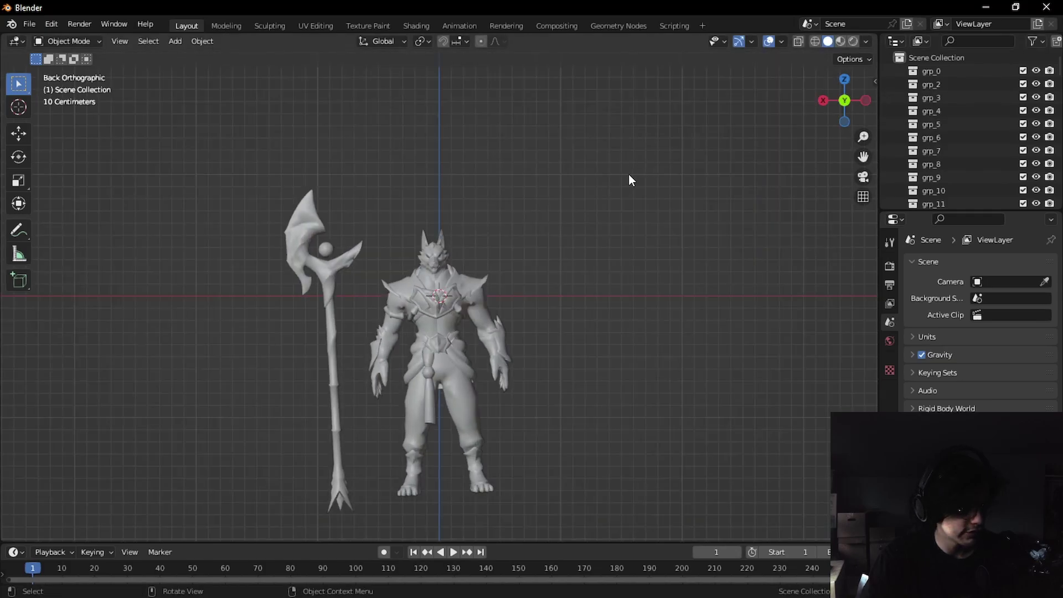
{"action": "key", "text": "a"}
{"action": "key", "text": "r"}
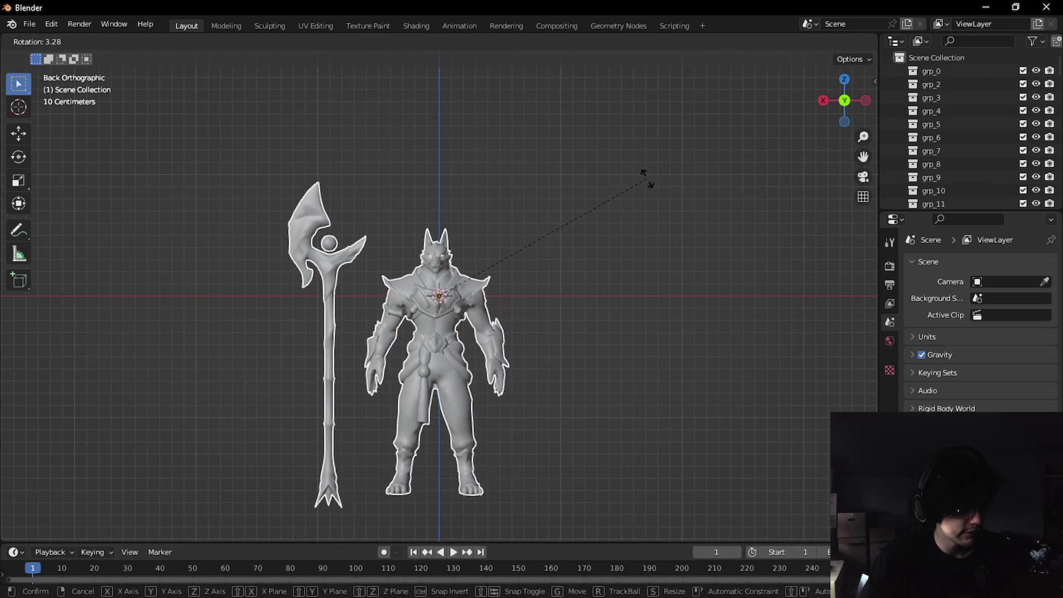
{"action": "left_click", "coordinate": [647, 178]}
Move the body and staff up along the Z axis until the feet stand near ground level at the world origin.
{"action": "key", "text": "g"}
{"action": "key", "text": "z"}
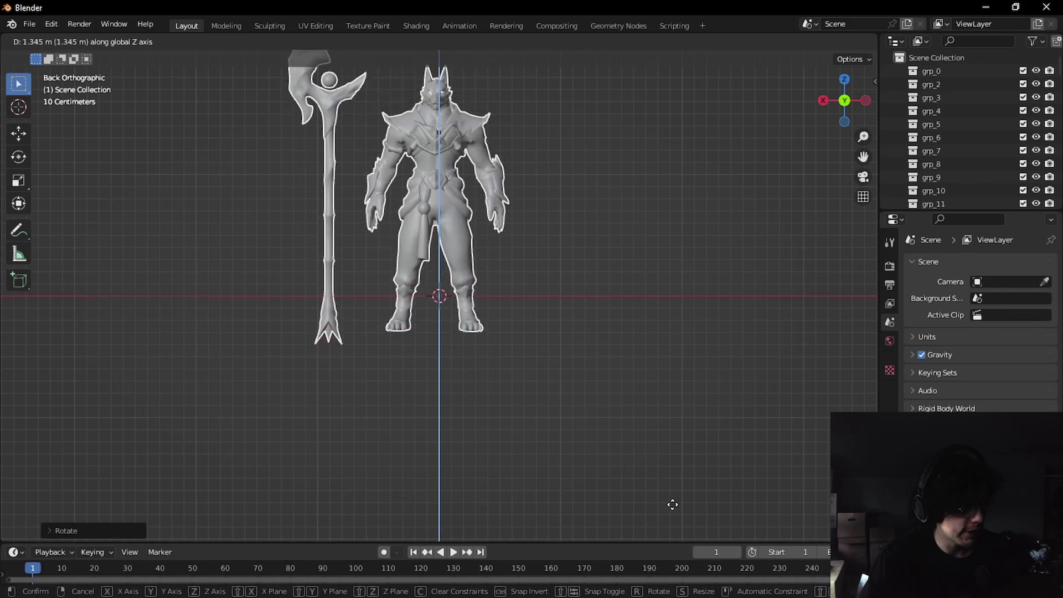
{"action": "left_click", "coordinate": [689, 504]}
{"action": "key", "text": "KP_5"}
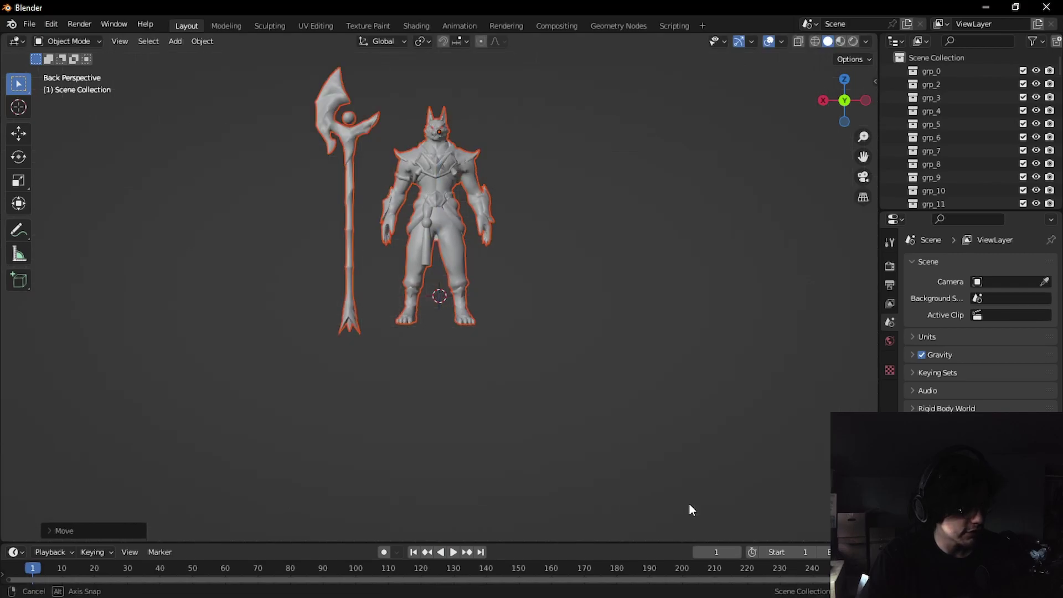
{"action": "left_click", "coordinate": [843, 105]}
{"action": "middle_click_drag", "start_coordinate": [787, 190], "coordinate": [580, 157]}
{"action": "left_click", "coordinate": [581, 137]}
{"action": "scroll", "coordinate": [580, 157], "scroll_direction": "up", "scroll_amount": 3}
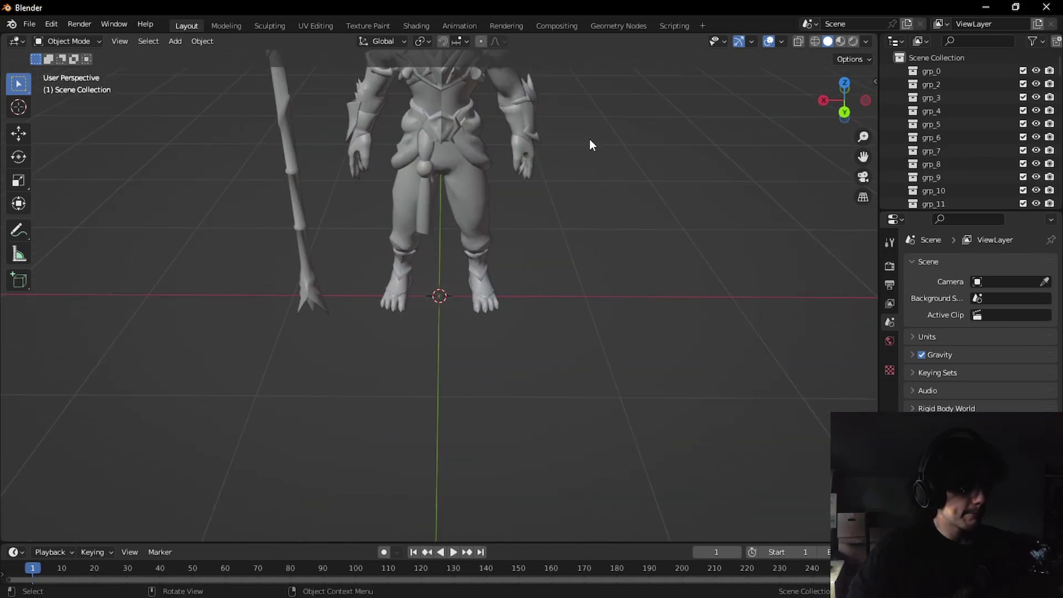
{"action": "left_click_drag", "start_coordinate": [863, 157], "coordinate": [890, 394]}
{"action": "scroll", "coordinate": [676, 102], "scroll_direction": "down", "scroll_amount": 3}
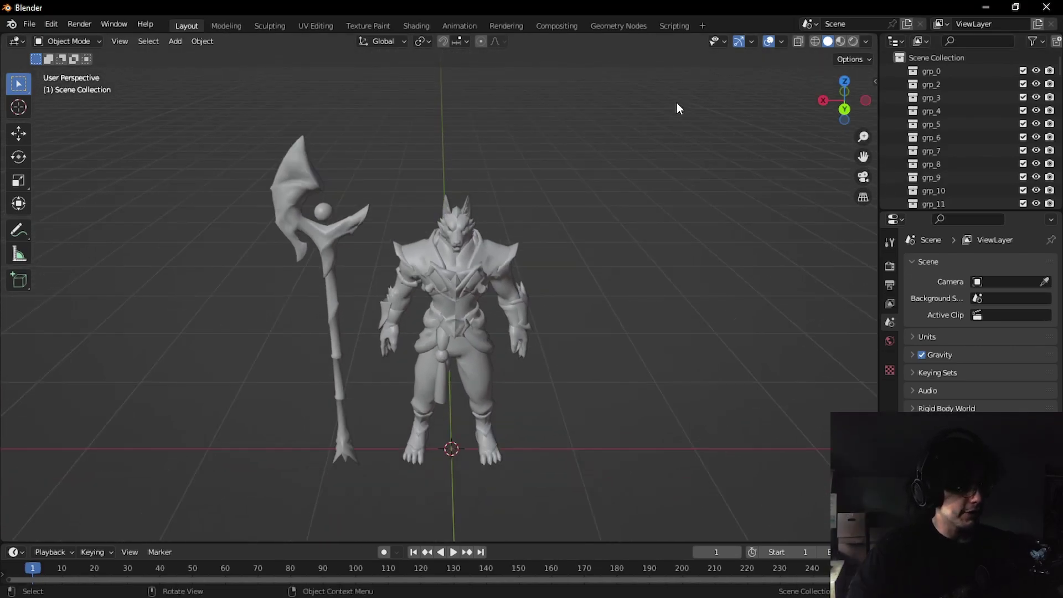
{"action": "scroll", "coordinate": [672, 107], "scroll_direction": "up", "scroll_amount": 2}
Delete the imported grp collections and the leftover objects beside the staff, keeping mesh_24_24.nr, mesh_25_25.nr and mesh_26_26.nr.
{"action": "left_click", "coordinate": [993, 75]}
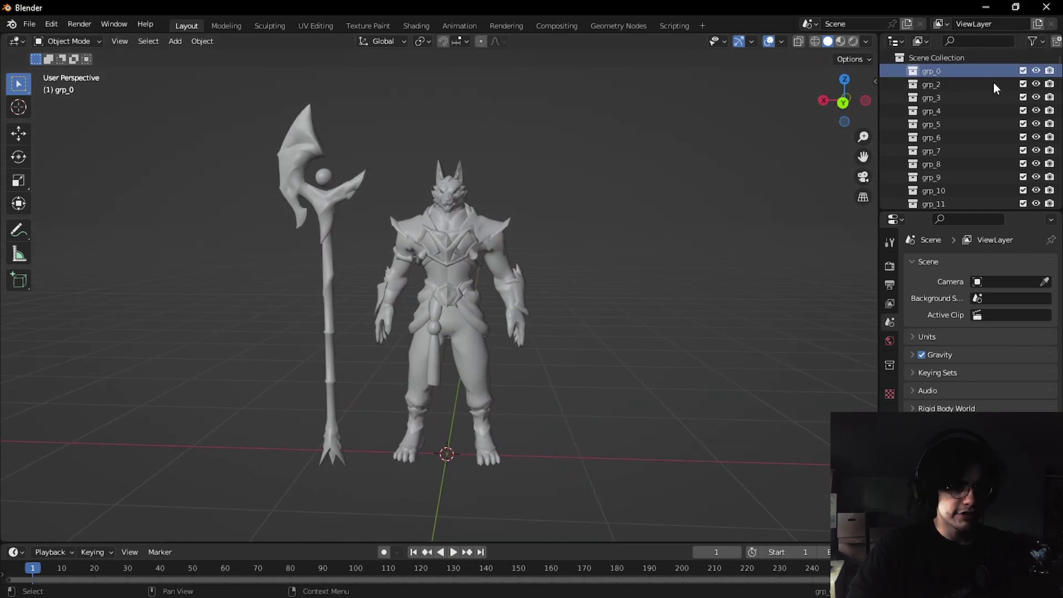
{"action": "scroll", "coordinate": [988, 125], "scroll_direction": "down", "scroll_amount": 8}
{"action": "left_click", "coordinate": [976, 112], "text": "shift"}
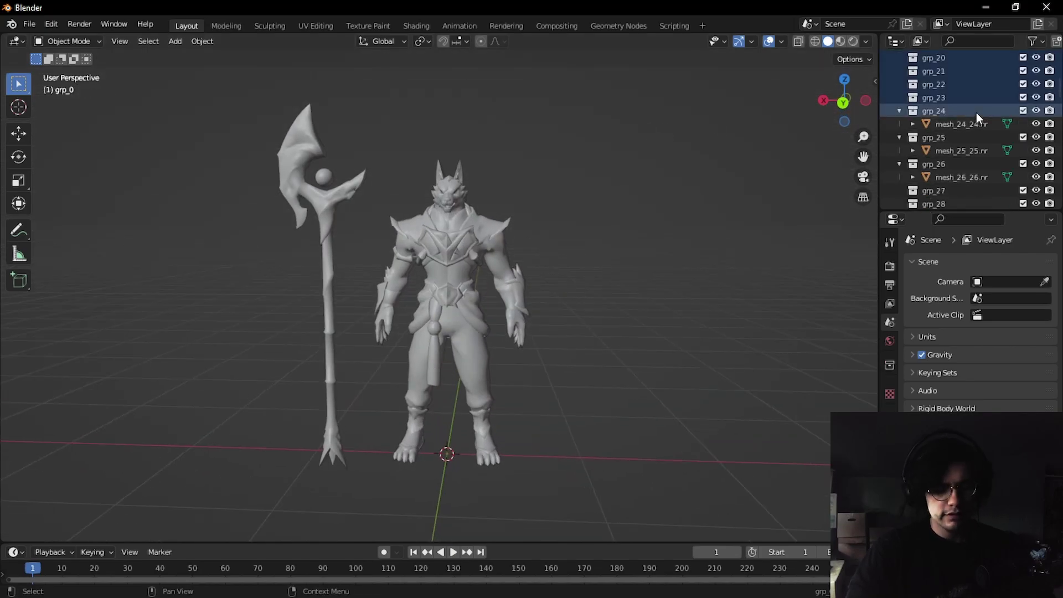
{"action": "key", "text": "x"}
{"action": "left_click_drag", "start_coordinate": [845, 99], "coordinate": [619, 242]}
{"action": "left_click_drag", "start_coordinate": [141, 247], "coordinate": [237, 352]}
{"action": "key", "text": "Delete"}
Correct the slight tilt of all three meshes in the left side view and shift them along Z to ground level.
{"action": "middle_click_drag", "start_coordinate": [218, 276], "coordinate": [307, 212]}
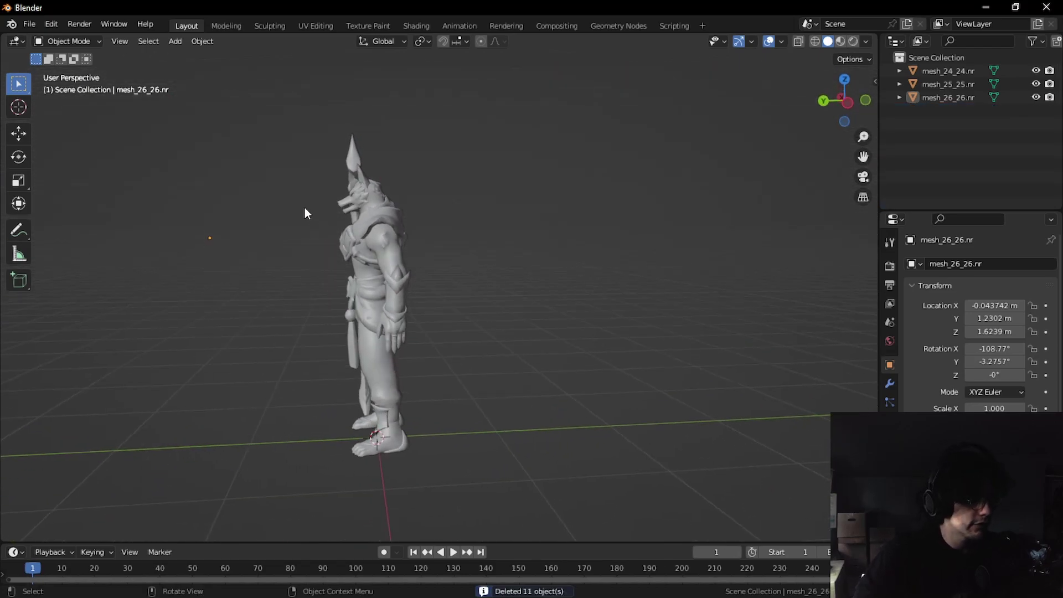
{"action": "left_click", "coordinate": [834, 106]}
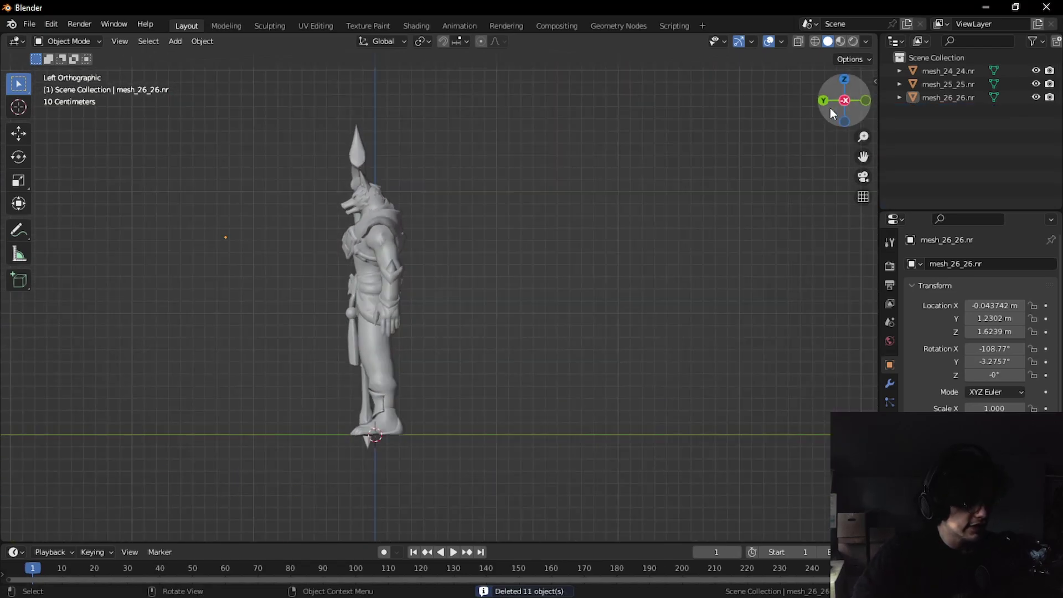
{"action": "key", "text": "a"}
{"action": "key", "text": "r"}
{"action": "left_click", "coordinate": [264, 112]}
{"action": "key", "text": "g"}
{"action": "key", "text": "z"}
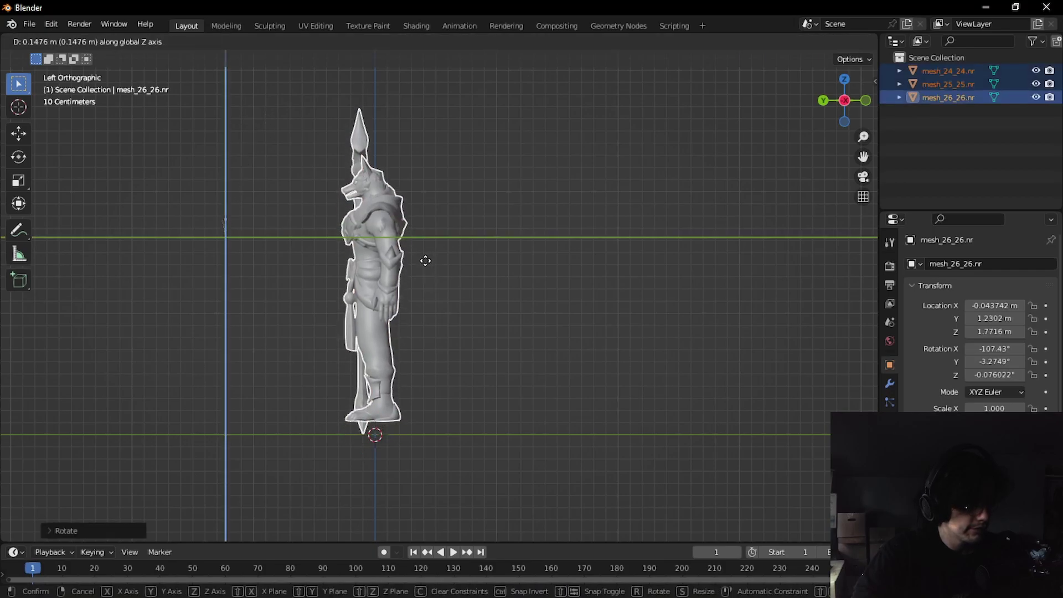
{"action": "left_click", "coordinate": [427, 274]}
{"action": "middle_click_drag", "start_coordinate": [427, 273], "coordinate": [377, 238]}
{"action": "left_click", "coordinate": [599, 281]}
Apply all transforms to the three body and staff meshes.
{"action": "key", "text": "a"}
{"action": "left_click", "coordinate": [178, 43]}
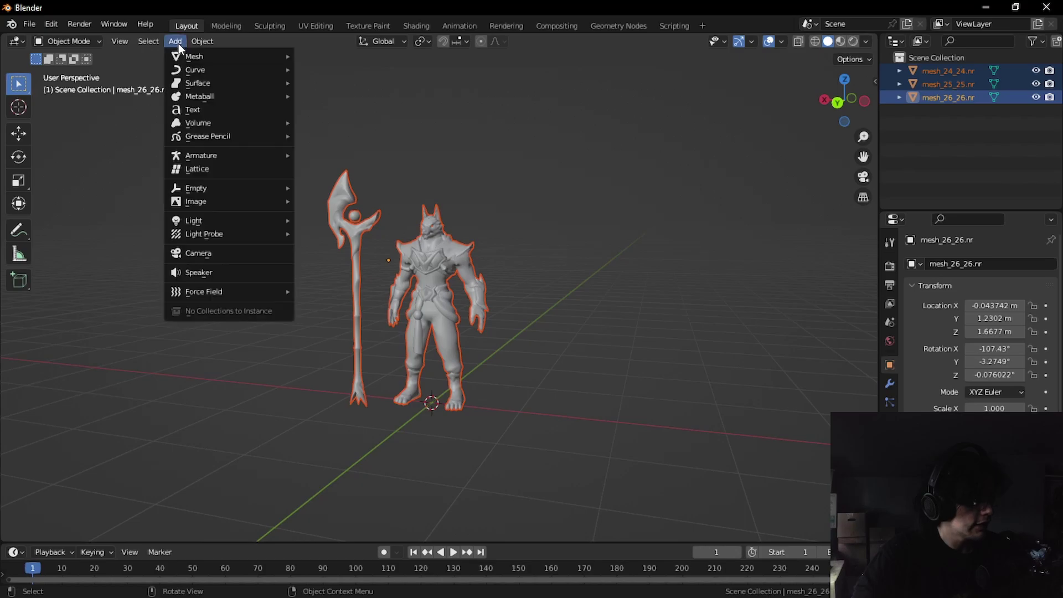
{"action": "mouse_move", "coordinate": [194, 44]}
{"action": "mouse_move", "coordinate": [229, 108]}
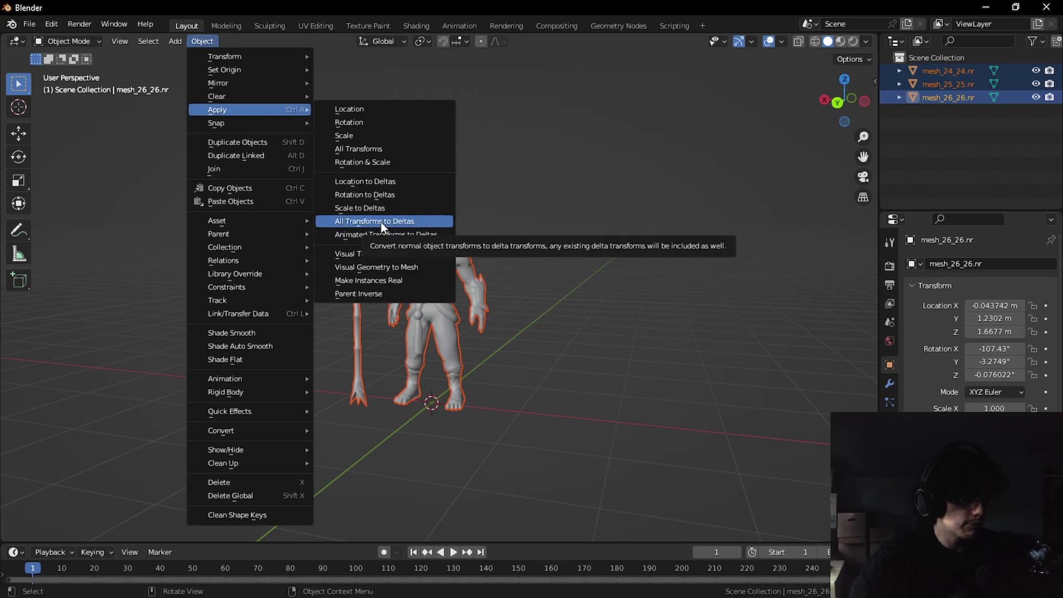
{"action": "left_click", "coordinate": [360, 152]}
{"action": "mouse_move", "coordinate": [437, 201]}
{"action": "middle_mouse_down"}
{"action": "mouse_move", "coordinate": [472, 210]}
{"action": "mouse_move", "coordinate": [440, 215]}
{"action": "middle_mouse_up"}
{"action": "key", "text": "alt+a"}
{"action": "left_click", "coordinate": [461, 236]}
{"action": "key", "text": "r"}
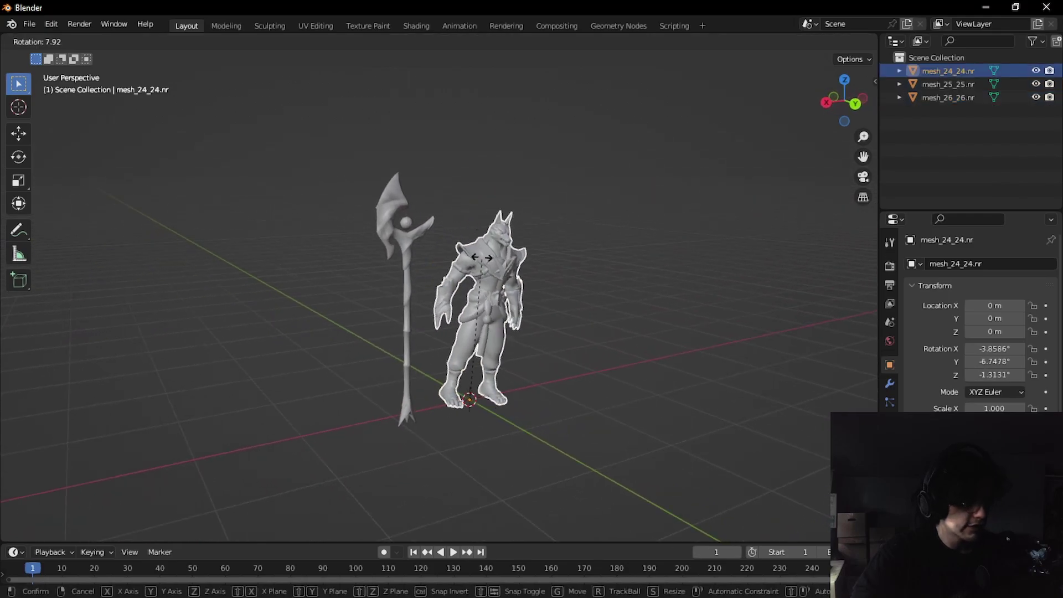
{"action": "key", "text": "Escape"}
{"action": "middle_click_drag", "start_coordinate": [546, 240], "coordinate": [491, 225]}
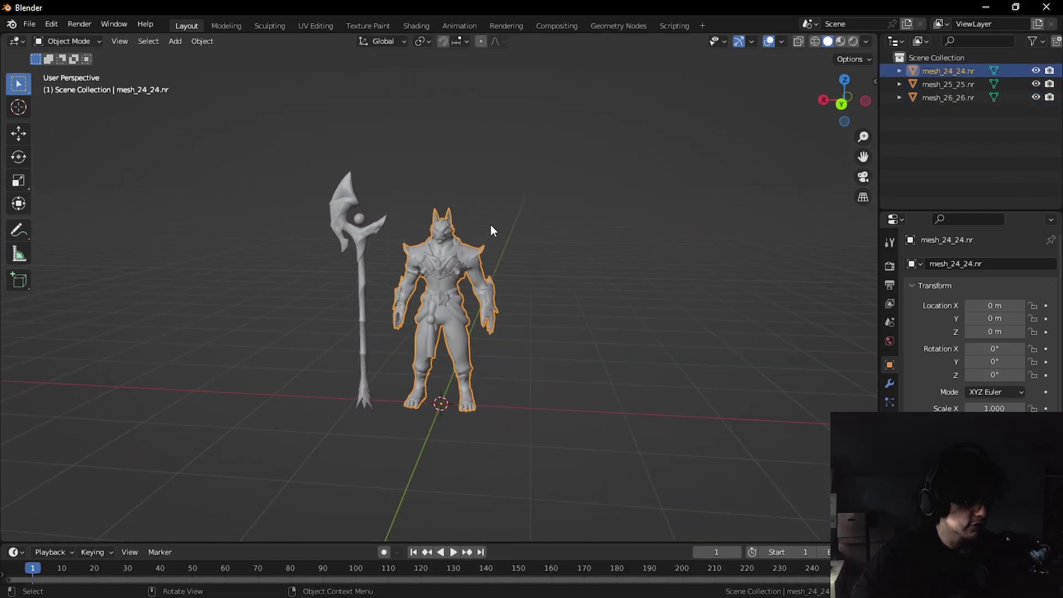
{"action": "key", "text": "alt+a"}
Show the model with Material Preview shading and open the mesh data properties of the body, mesh_24_24.nr.
{"action": "scroll", "coordinate": [532, 224], "scroll_direction": "up", "scroll_amount": 2}
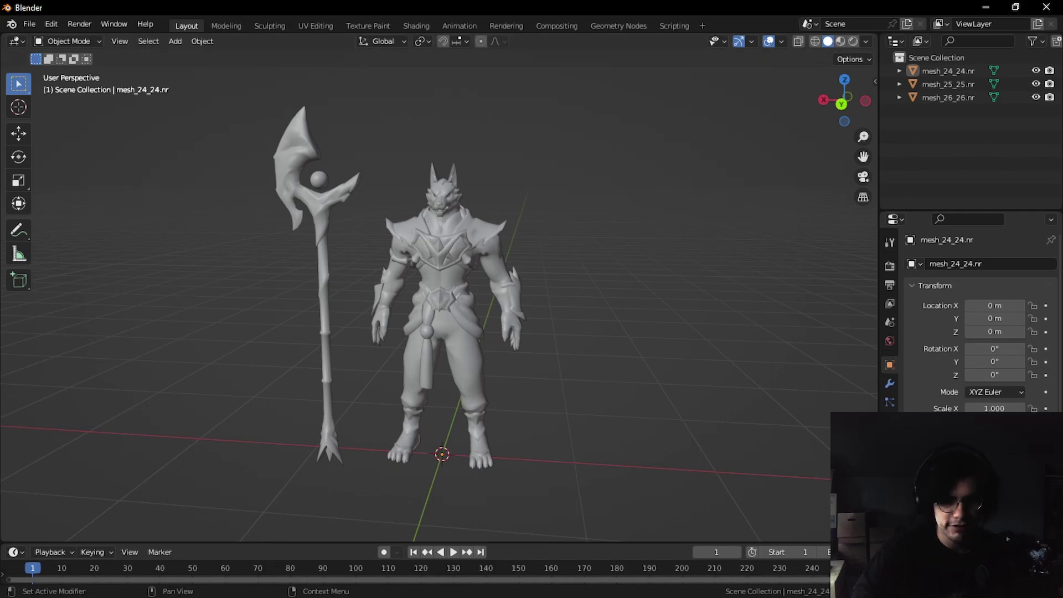
{"action": "middle_click_drag", "start_coordinate": [357, 300], "coordinate": [152, 226]}
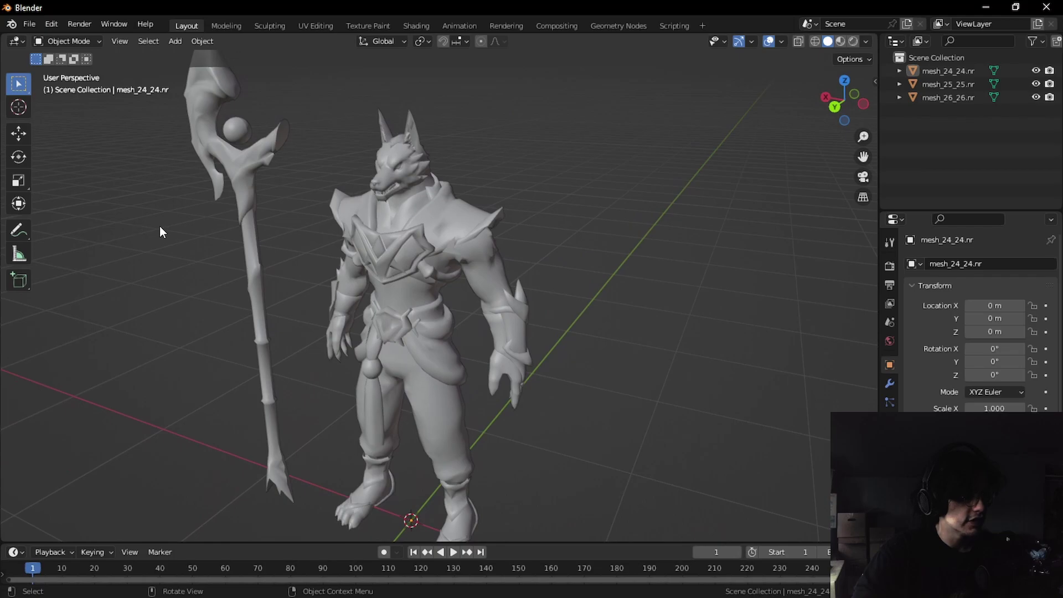
{"action": "scroll", "coordinate": [199, 205], "scroll_direction": "up", "scroll_amount": 3}
{"action": "middle_click_drag", "start_coordinate": [250, 184], "coordinate": [317, 185]}
{"action": "scroll", "coordinate": [317, 185], "scroll_direction": "down", "scroll_amount": 2}
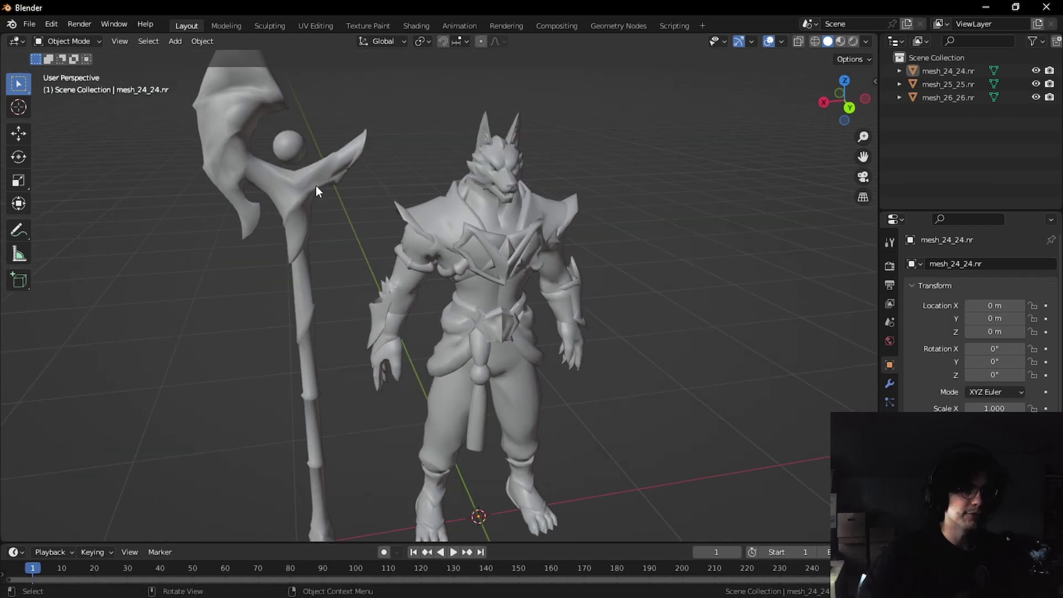
{"action": "left_click", "coordinate": [841, 41]}
{"action": "mouse_move", "coordinate": [577, 148]}
{"action": "middle_mouse_down"}
{"action": "mouse_move", "coordinate": [507, 156]}
{"action": "mouse_move", "coordinate": [530, 147]}
{"action": "middle_mouse_up"}
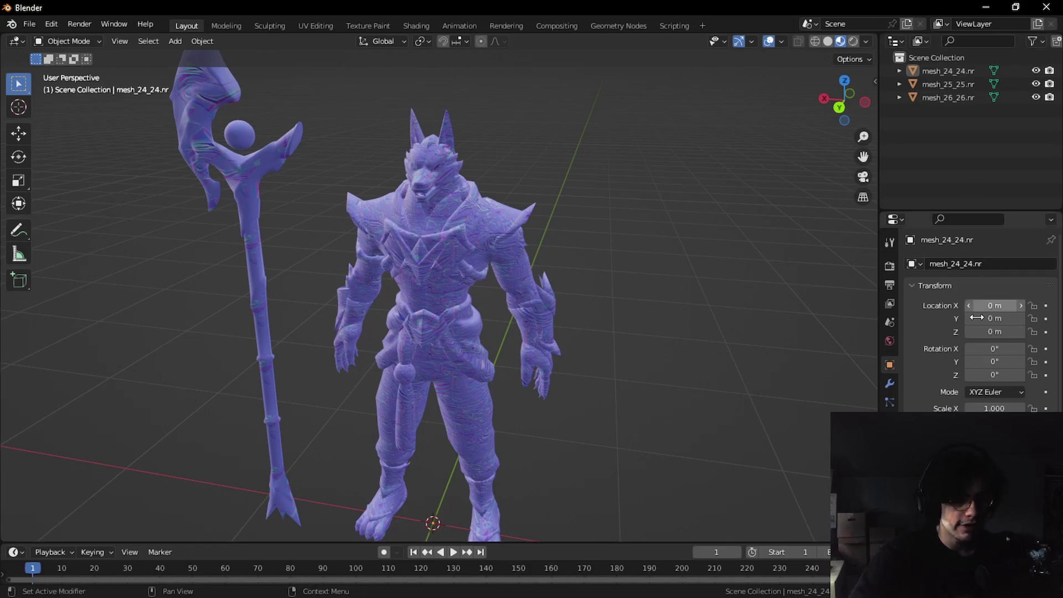
{"action": "left_click", "coordinate": [890, 458]}
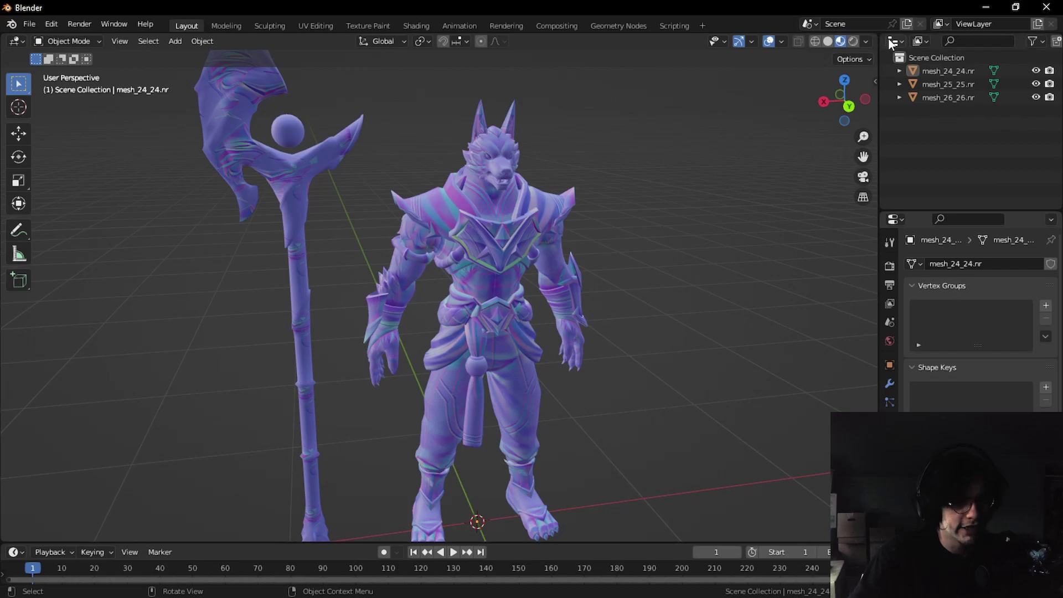
Split the 3D viewport vertically and turn the new area into a Shader Editor.
{"action": "left_click_drag", "start_coordinate": [860, 42], "coordinate": [620, 45]}
{"action": "left_click", "coordinate": [637, 41]}
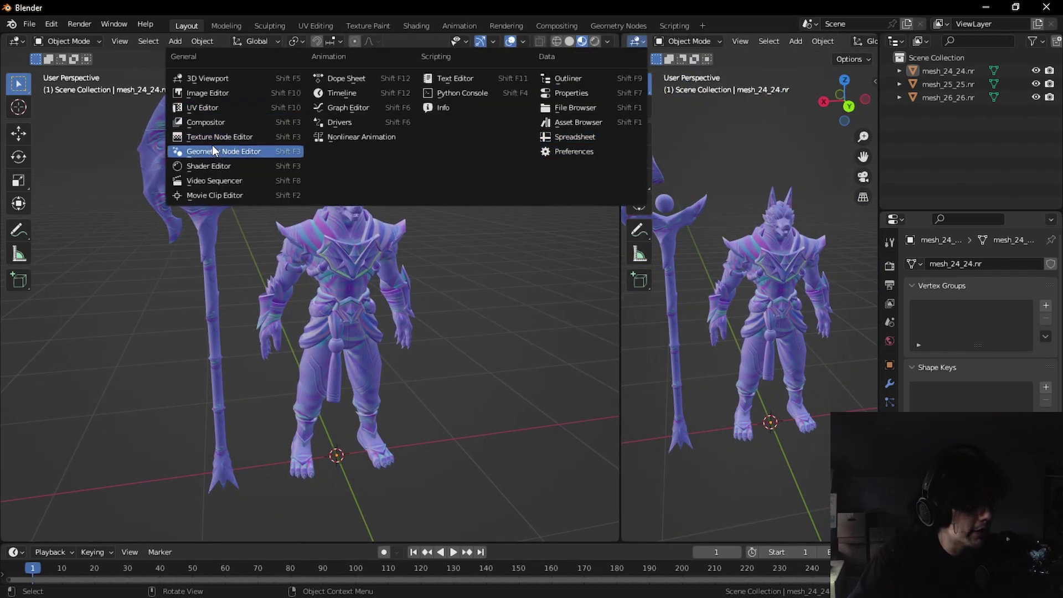
{"action": "left_click", "coordinate": [202, 165]}
Replace the image in the body material's texture node with tex_23.dds from the frame_42 folder.
{"action": "scroll", "coordinate": [659, 244], "scroll_direction": "up", "scroll_amount": 6}
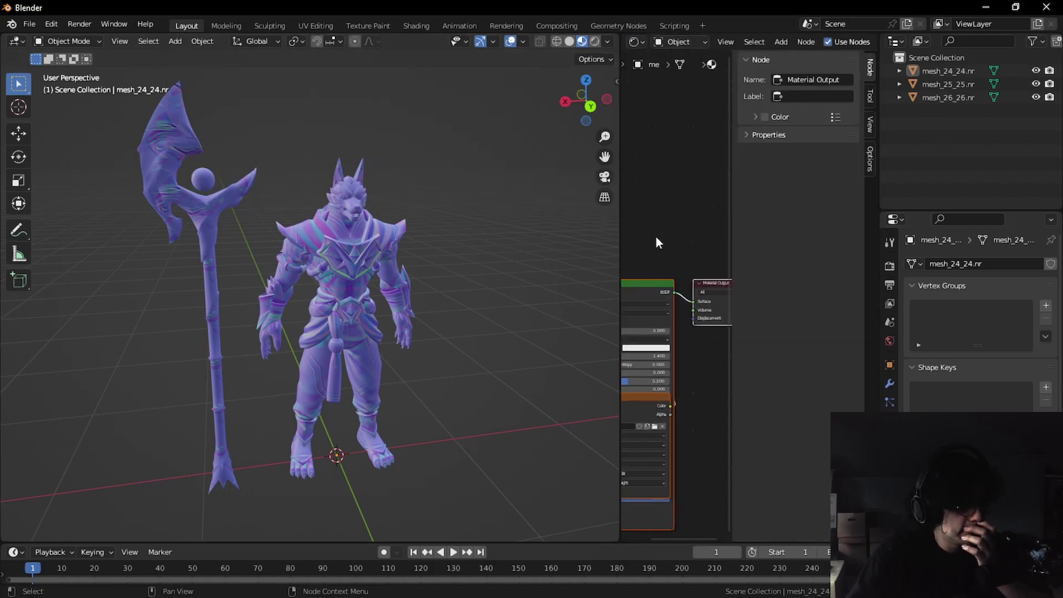
{"action": "scroll", "coordinate": [652, 305], "scroll_direction": "up", "scroll_amount": 6}
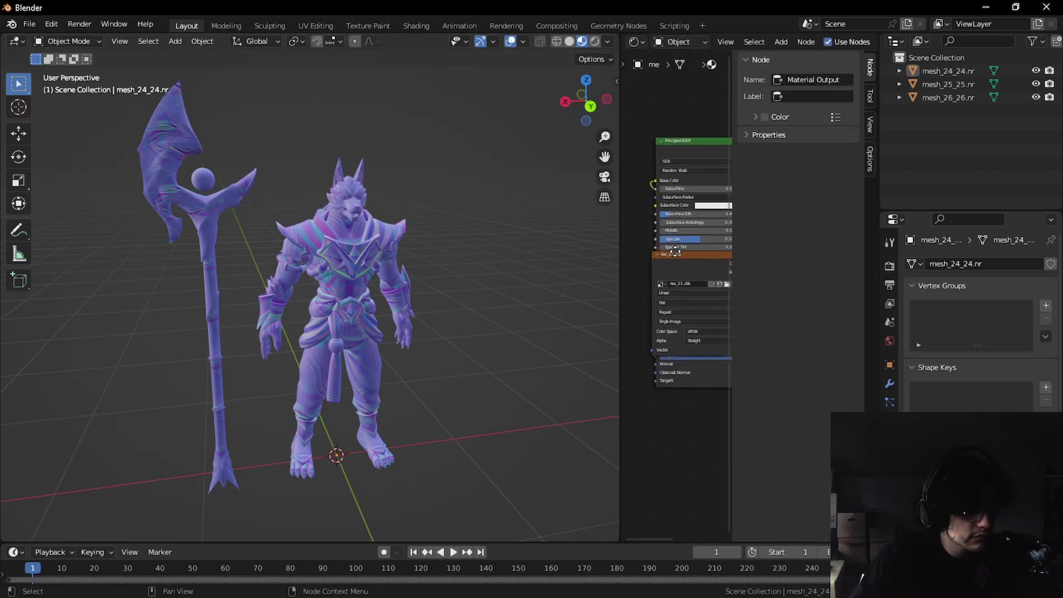
{"action": "scroll", "coordinate": [633, 260], "scroll_direction": "down", "scroll_amount": 2}
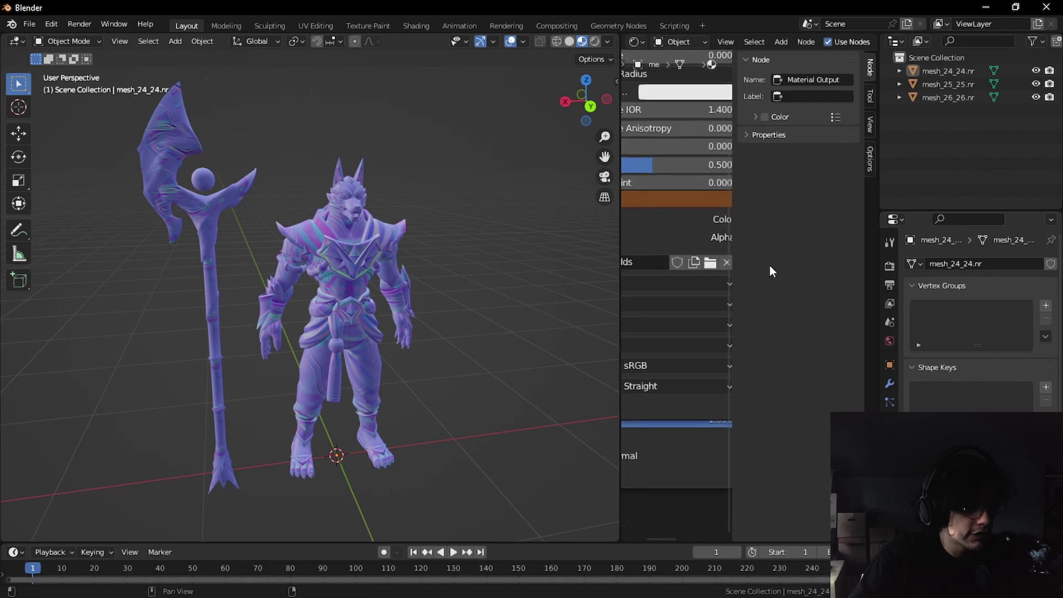
{"action": "left_click", "coordinate": [713, 269]}
{"action": "scroll", "coordinate": [716, 280], "scroll_direction": "down", "scroll_amount": 8}
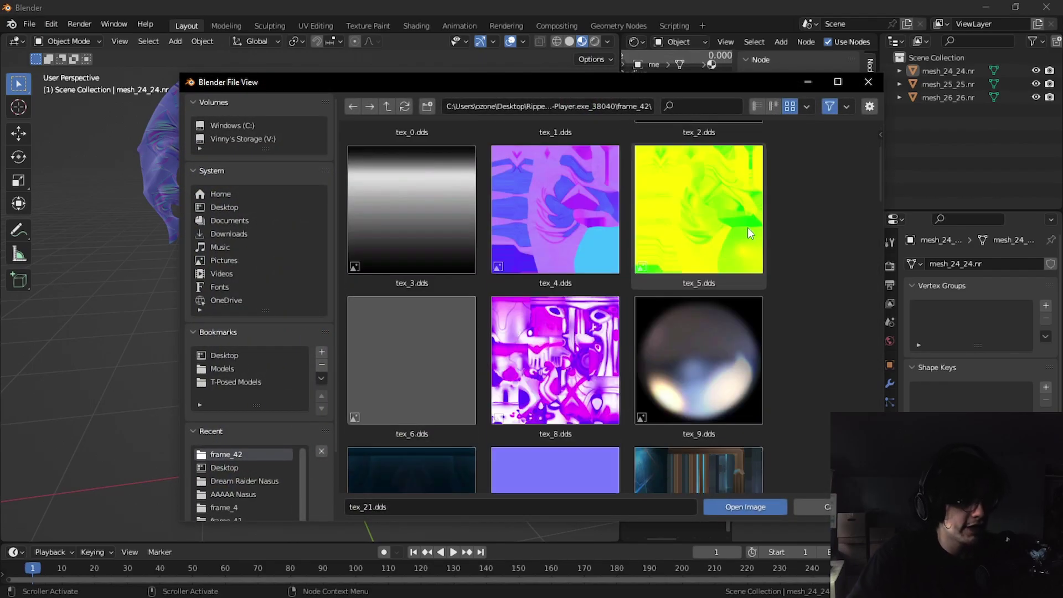
{"action": "scroll", "coordinate": [752, 161], "scroll_direction": "down", "scroll_amount": 8}
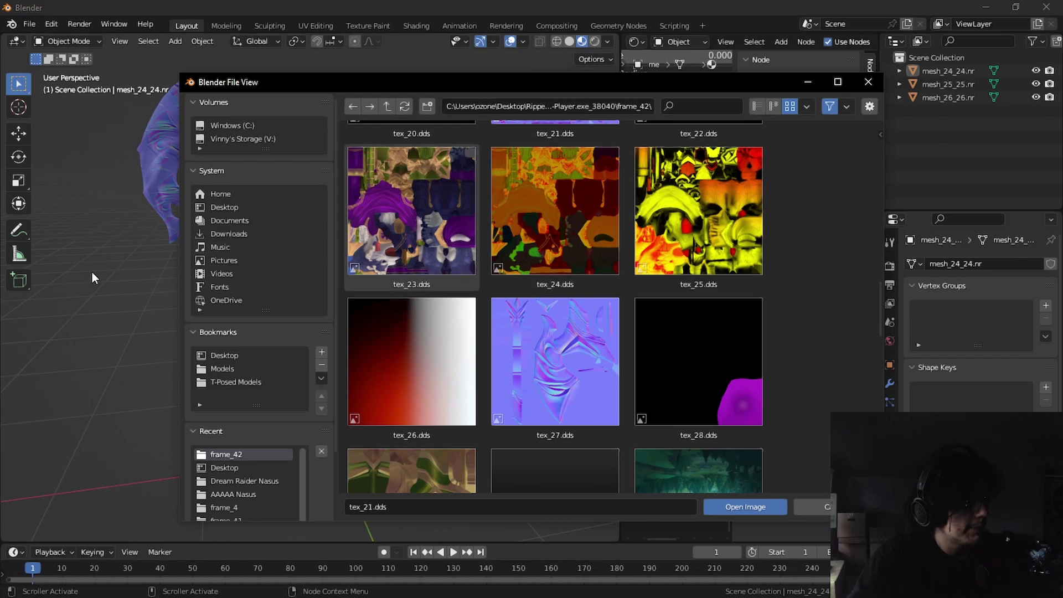
{"action": "double_click", "coordinate": [430, 230]}
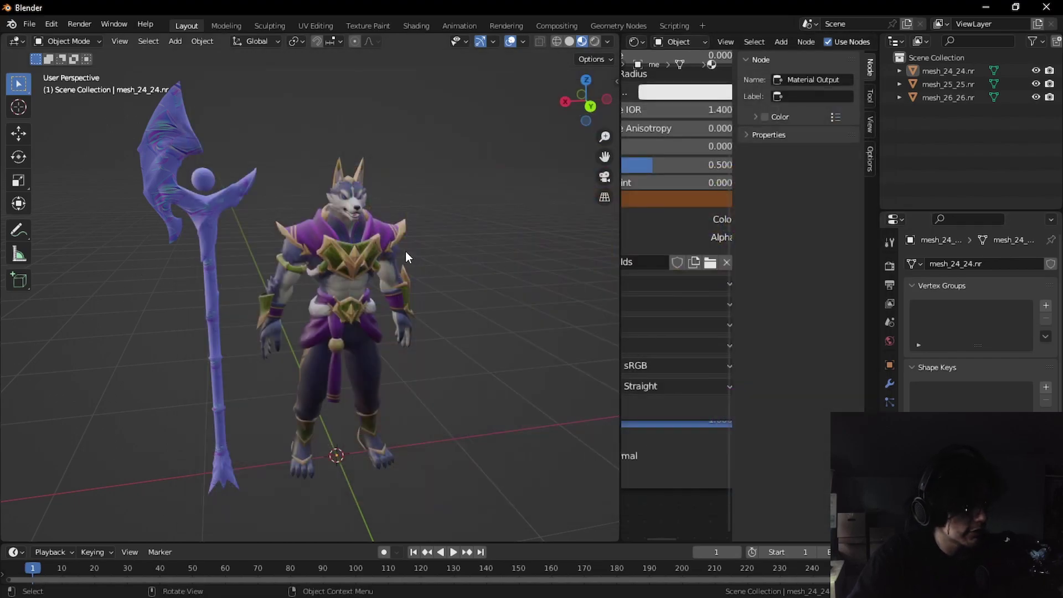
Examine how the colour texture maps onto the Nasus body, both up close and at full figure.
{"action": "scroll", "coordinate": [407, 250], "scroll_direction": "up", "scroll_amount": 4}
{"action": "scroll", "coordinate": [393, 200], "scroll_direction": "down", "scroll_amount": 1}
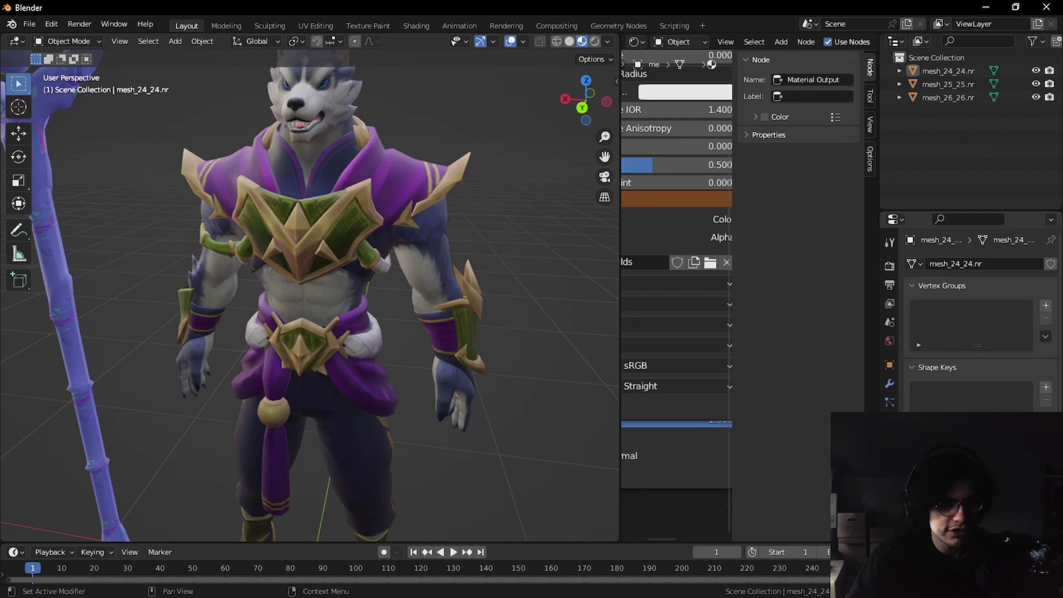
{"action": "scroll", "coordinate": [439, 276], "scroll_direction": "down", "scroll_amount": 3}
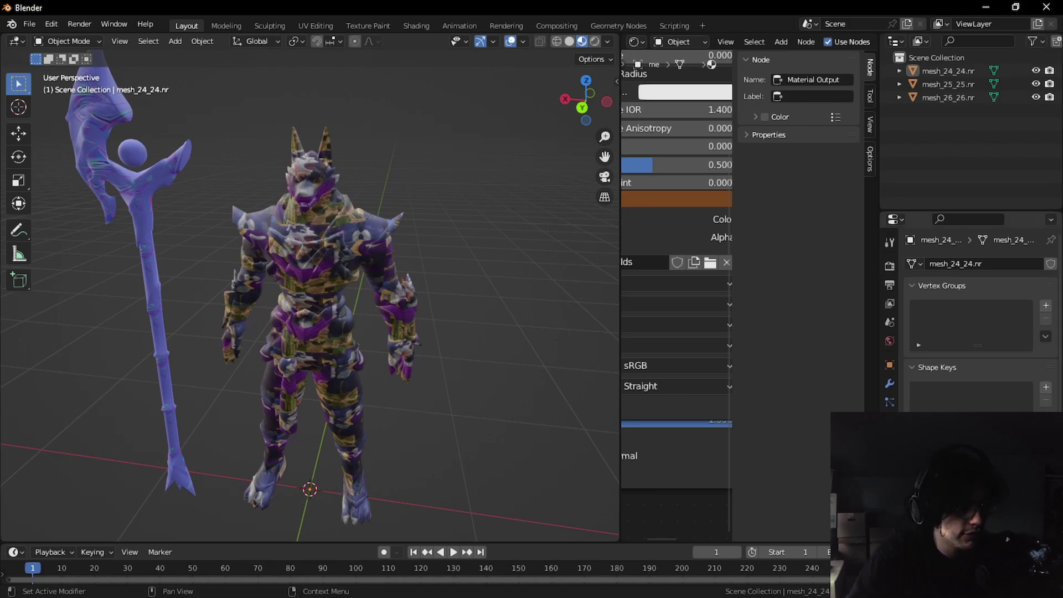
{"action": "middle_click_drag", "start_coordinate": [498, 244], "coordinate": [387, 183]}
{"action": "scroll", "coordinate": [436, 235], "scroll_direction": "up", "scroll_amount": 3}
{"action": "scroll", "coordinate": [375, 177], "scroll_direction": "down", "scroll_amount": 2}
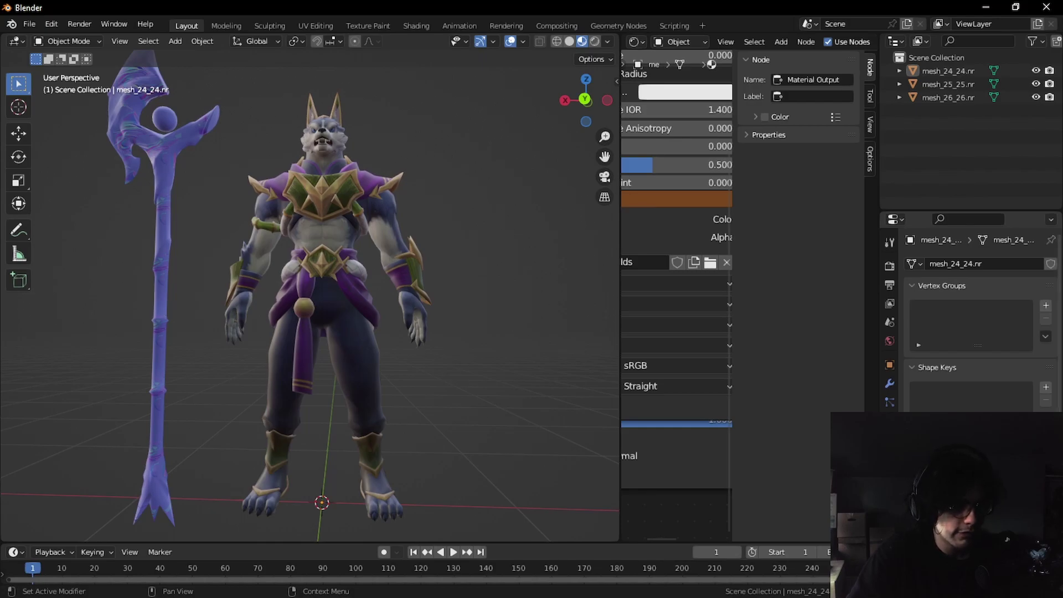
Select the eye mesh mesh_26_26.nr and examine the head's eyes and face texture up close and from several angles.
{"action": "left_click", "coordinate": [927, 85]}
{"action": "left_click", "coordinate": [942, 99]}
{"action": "scroll", "coordinate": [301, 198], "scroll_direction": "up", "scroll_amount": 4}
{"action": "mouse_move", "coordinate": [301, 198]}
{"action": "middle_mouse_down"}
{"action": "mouse_move", "coordinate": [318, 140]}
{"action": "mouse_move", "coordinate": [305, 185]}
{"action": "middle_mouse_up"}
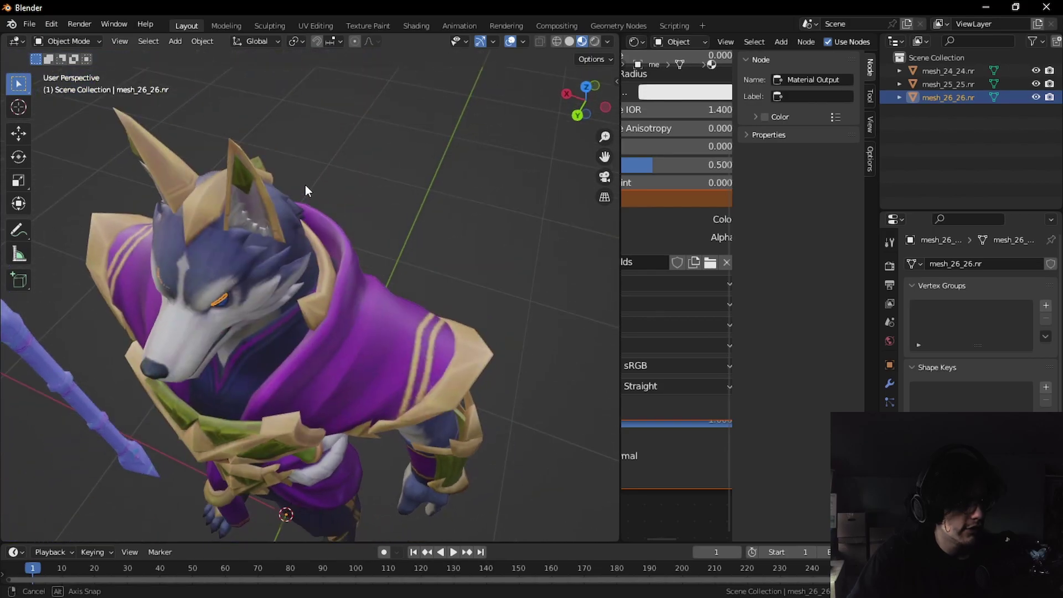
{"action": "scroll", "coordinate": [295, 161], "scroll_direction": "up", "scroll_amount": 5}
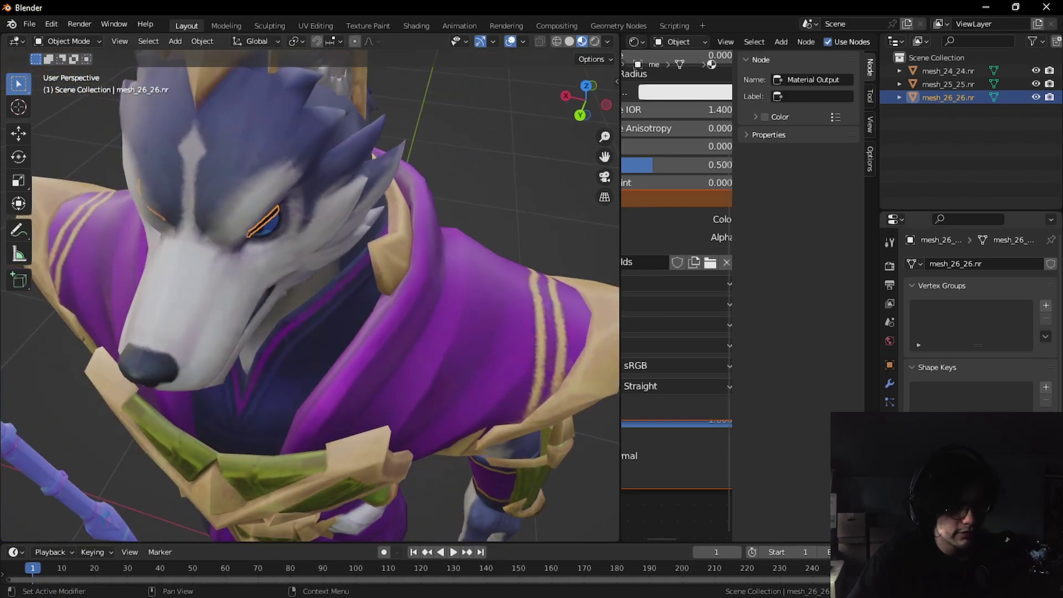
{"action": "middle_click_drag", "start_coordinate": [609, 310], "coordinate": [579, 259]}
{"action": "left_click", "coordinate": [549, 159]}
{"action": "middle_click_drag", "start_coordinate": [607, 176], "coordinate": [296, 117]}
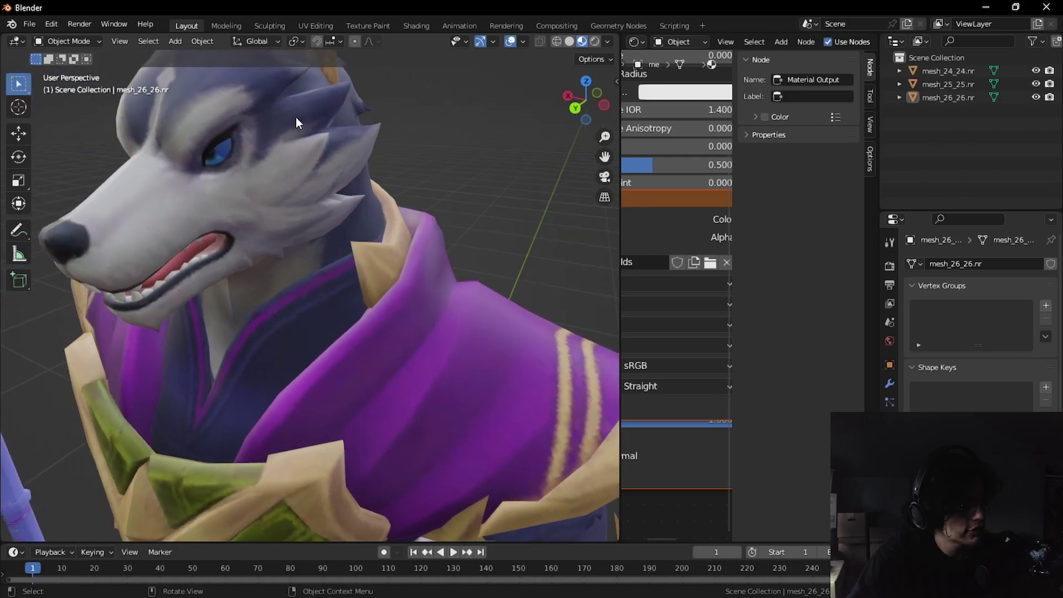
{"action": "left_click", "coordinate": [231, 137]}
{"action": "key", "text": "Home"}
{"action": "left_click", "coordinate": [304, 145]}
{"action": "middle_click_drag", "start_coordinate": [305, 145], "coordinate": [281, 132]}
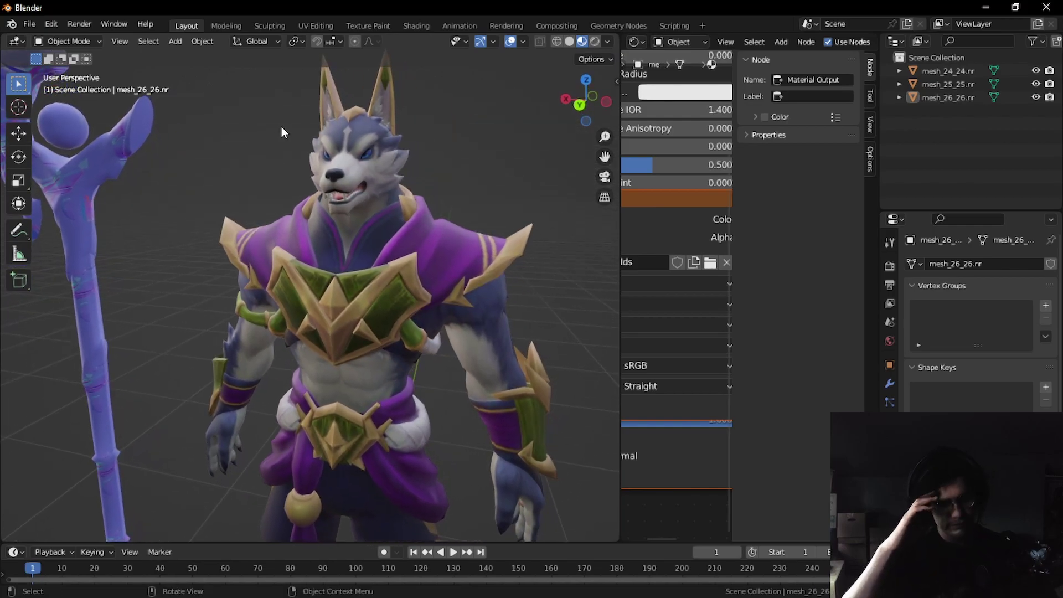
Replace the image in the staff material's texture node with the colour texture tex_29.dds from the frame_42 folder.
{"action": "left_click", "coordinate": [72, 246]}
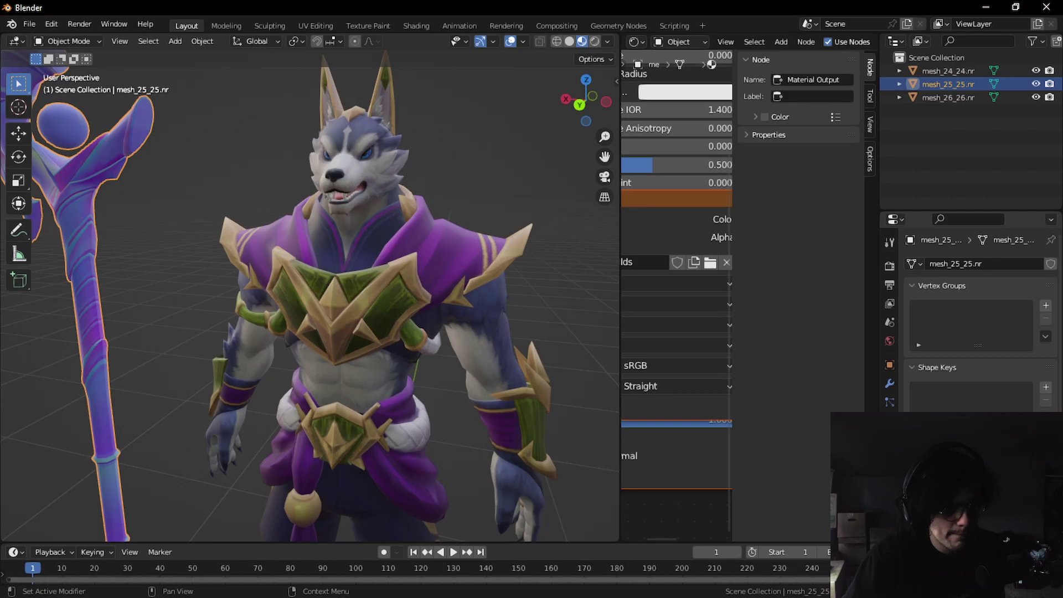
{"action": "scroll", "coordinate": [382, 296], "scroll_direction": "down", "scroll_amount": 3}
{"action": "scroll", "coordinate": [666, 215], "scroll_direction": "down", "scroll_amount": 2}
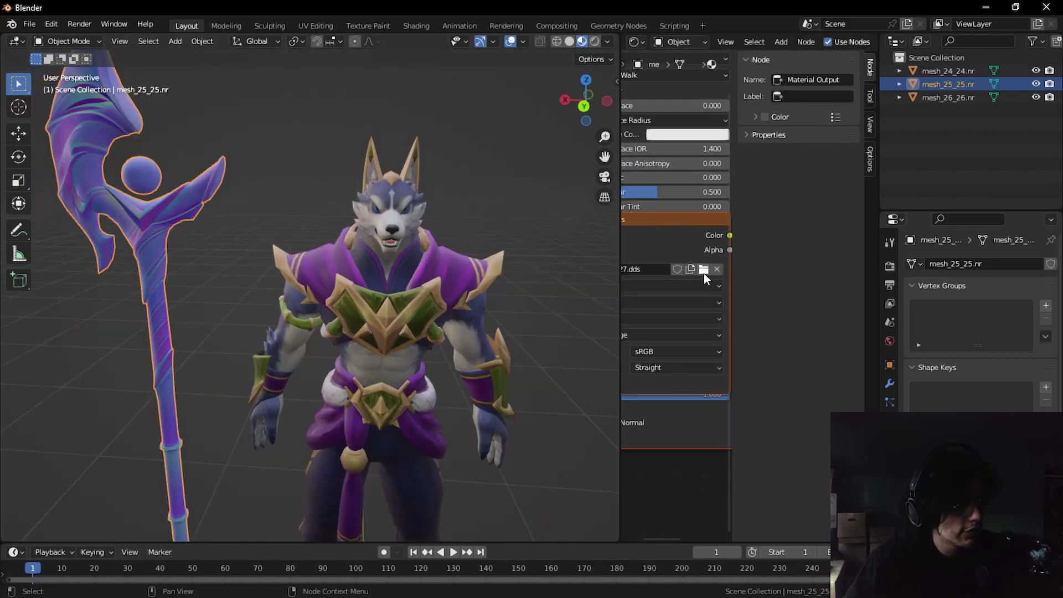
{"action": "left_click", "coordinate": [704, 272]}
{"action": "scroll", "coordinate": [602, 274], "scroll_direction": "down", "scroll_amount": 5}
{"action": "scroll", "coordinate": [604, 280], "scroll_direction": "up", "scroll_amount": 5}
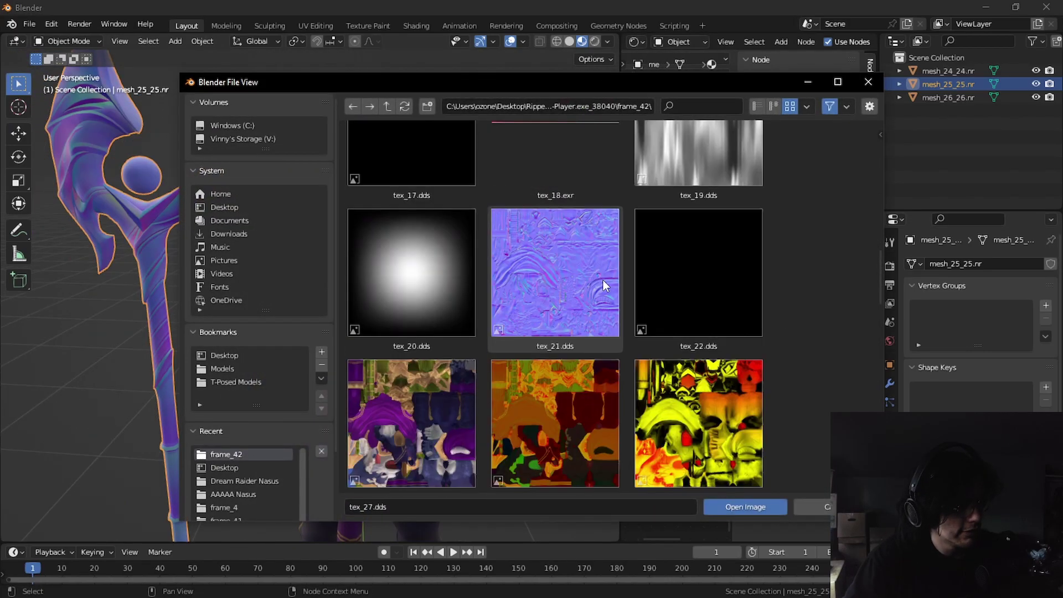
{"action": "scroll", "coordinate": [603, 280], "scroll_direction": "down", "scroll_amount": 6}
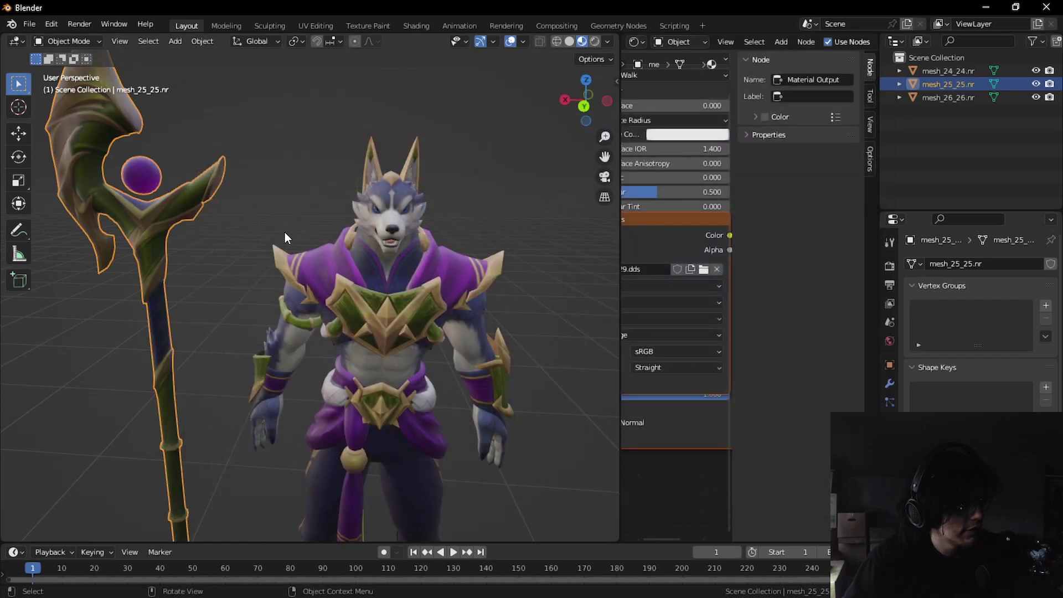
{"action": "middle_click_drag", "start_coordinate": [284, 232], "coordinate": [214, 171]}
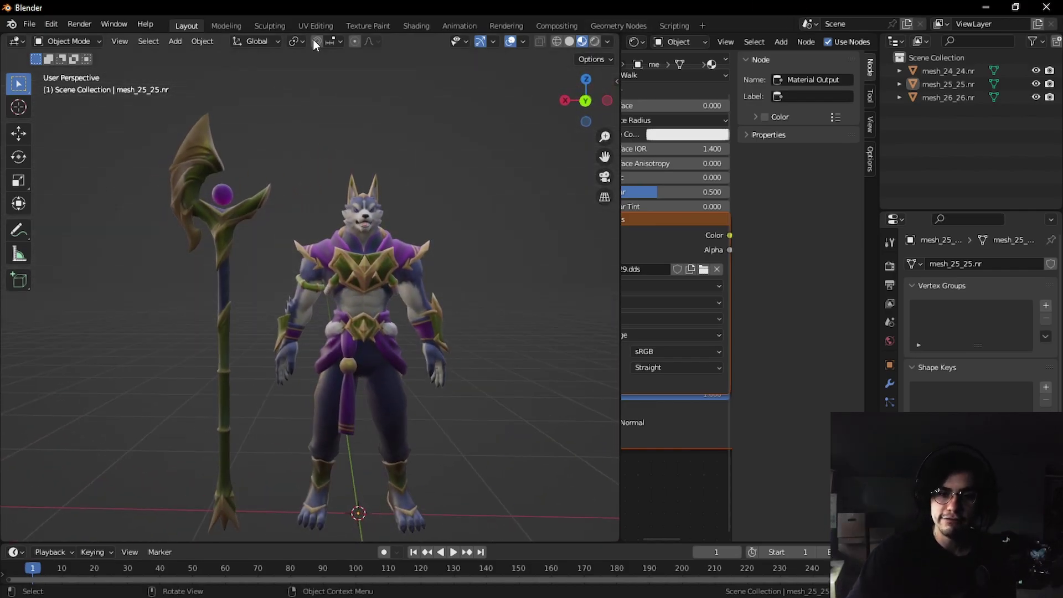
{"action": "middle_click_drag", "start_coordinate": [258, 111], "coordinate": [298, 118]}
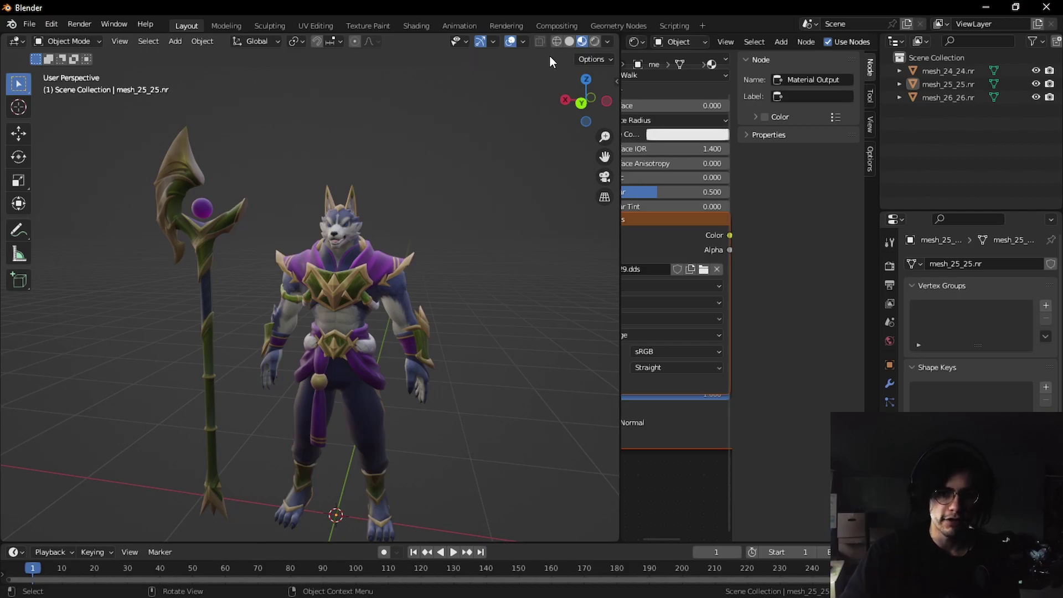
Minimise Blender, close the ripped-models folder, and switch to Obsidian with the Game folder expanded to its Champions archives.
{"action": "left_click", "coordinate": [984, 7]}
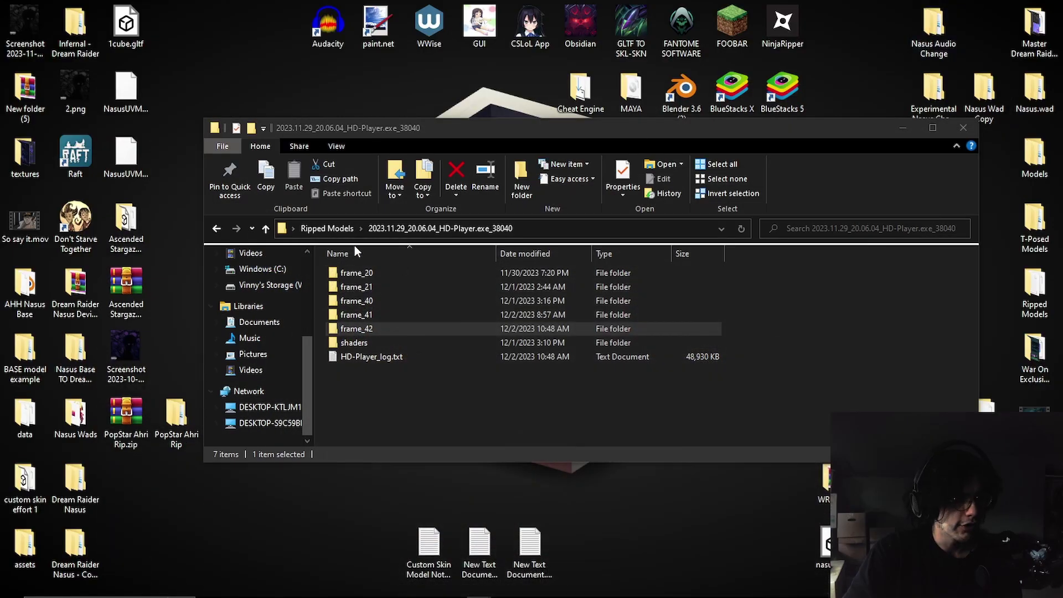
{"action": "left_click", "coordinate": [965, 128]}
{"action": "left_click", "coordinate": [582, 25]}
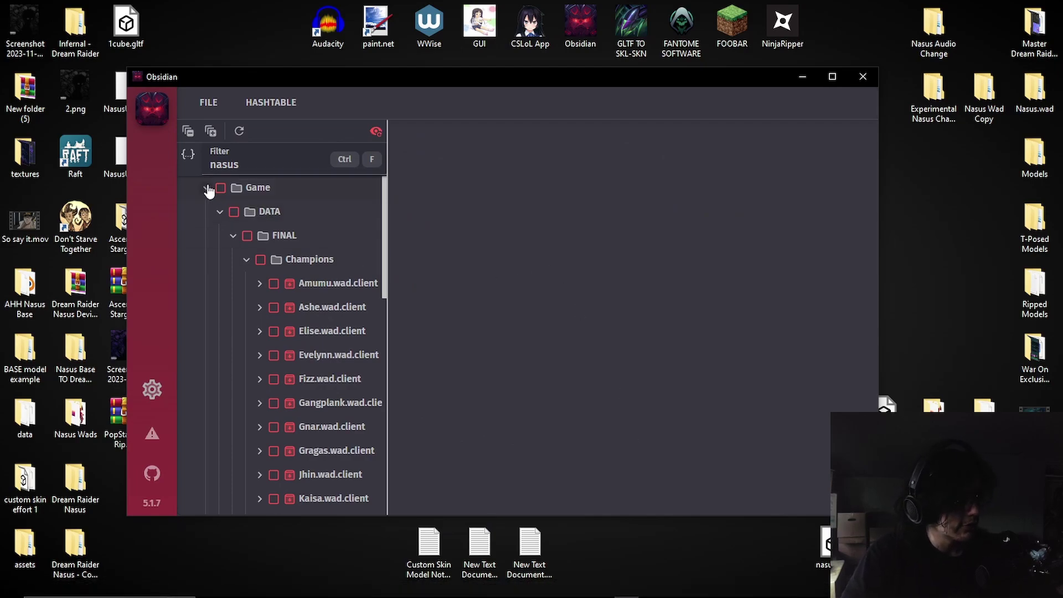
{"action": "left_click", "coordinate": [206, 188]}
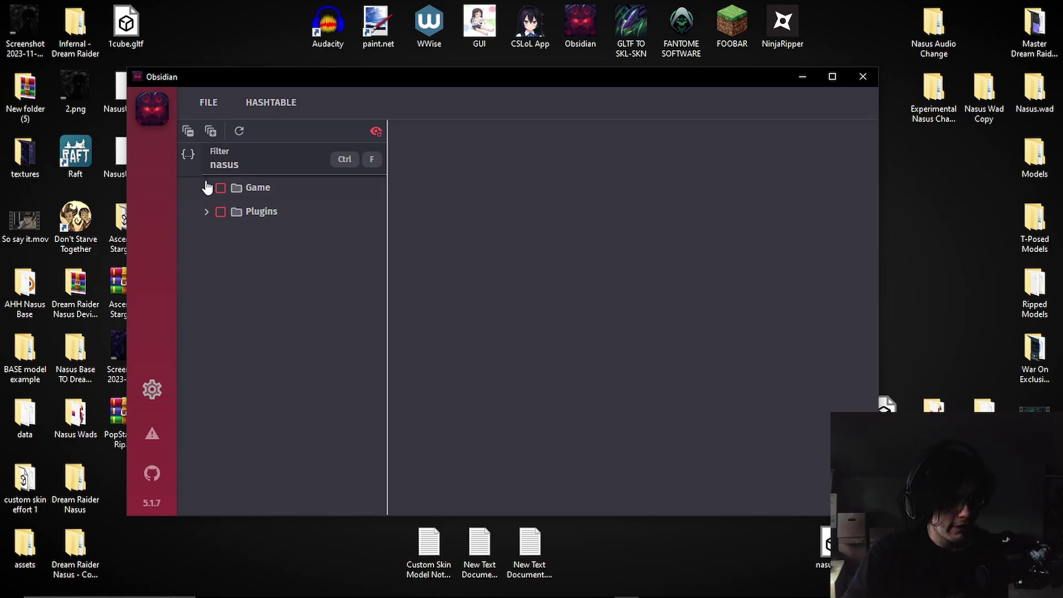
{"action": "left_click", "coordinate": [206, 189]}
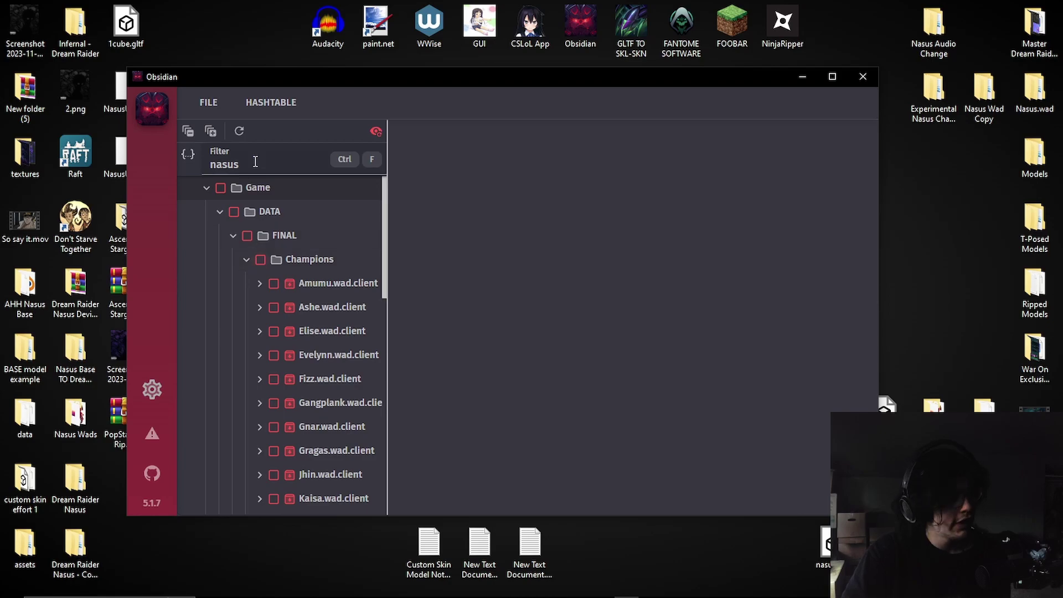
Filter the archive tree for "nasus", mark Nasus.wad.client, and return to the desktop.
{"action": "left_click_drag", "start_coordinate": [255, 161], "coordinate": [187, 174]}
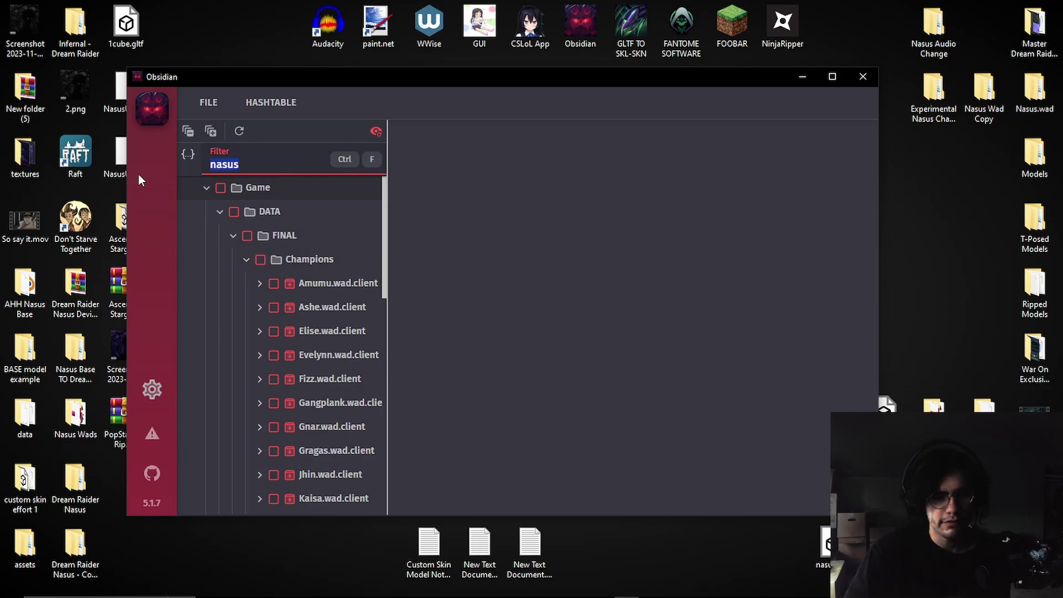
{"action": "key", "text": "BackSpace"}
{"action": "type", "text": "nasus"}
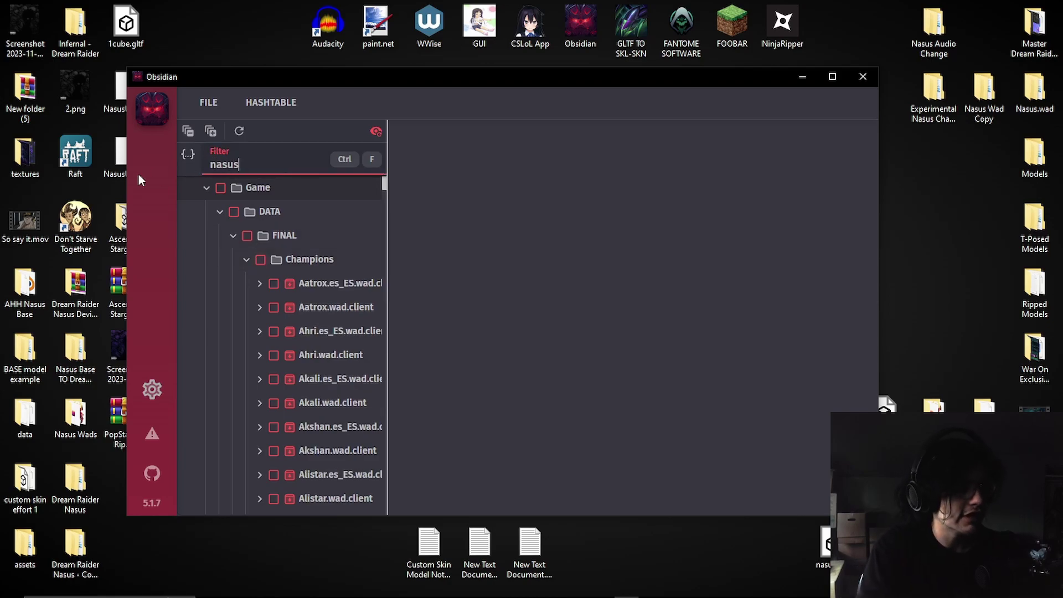
{"action": "scroll", "coordinate": [357, 296], "scroll_direction": "down", "scroll_amount": 10}
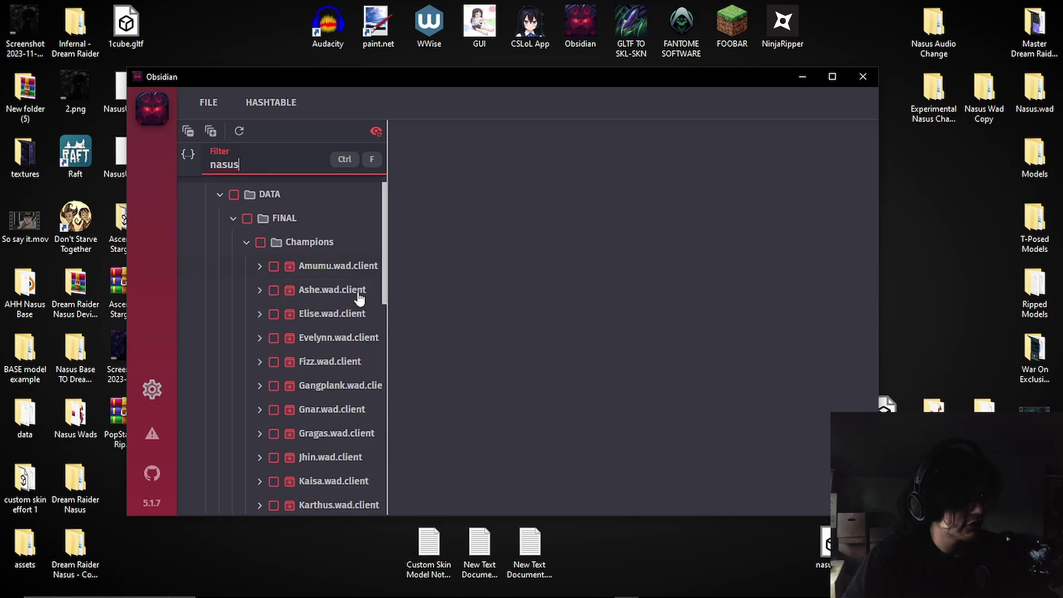
{"action": "left_click", "coordinate": [273, 311]}
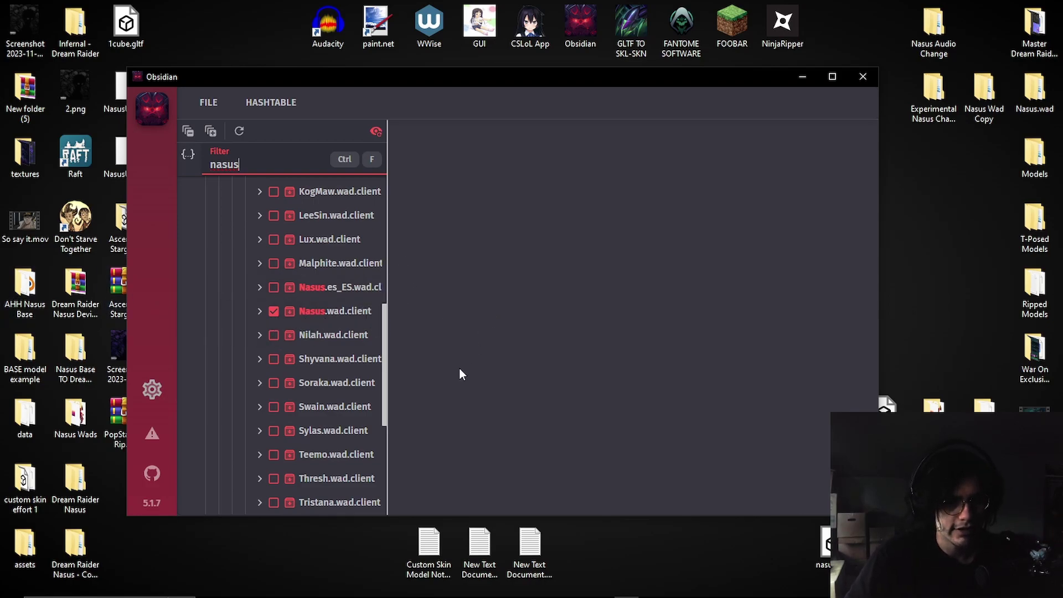
{"action": "key", "text": "super+d"}
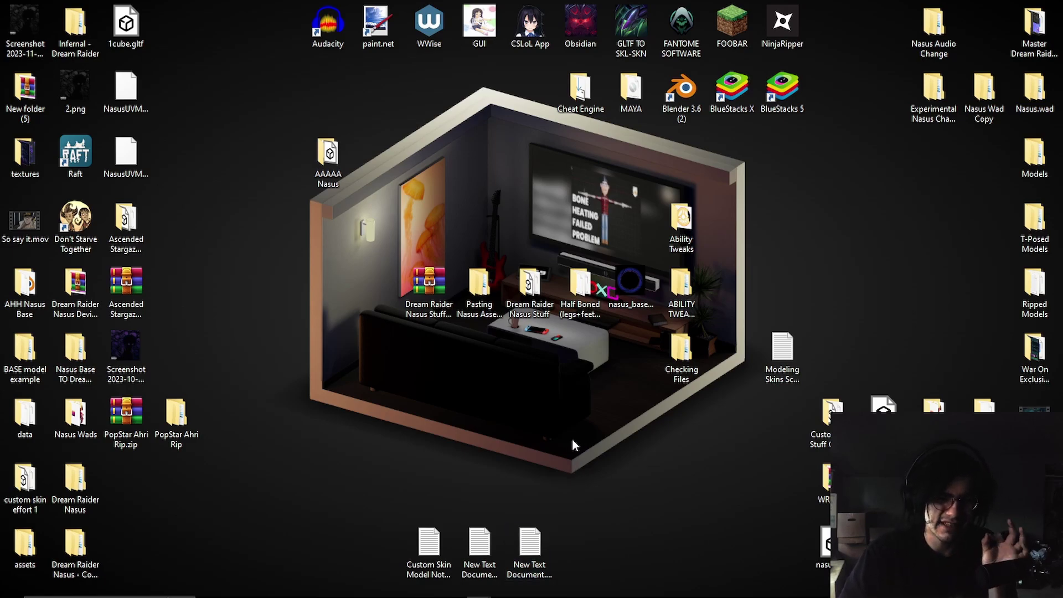
Open the AAAAA Nasus folder on the desktop and go to assets > assets > characters > nasus > skins.
{"action": "double_click", "coordinate": [329, 169]}
{"action": "double_click", "coordinate": [399, 274]}
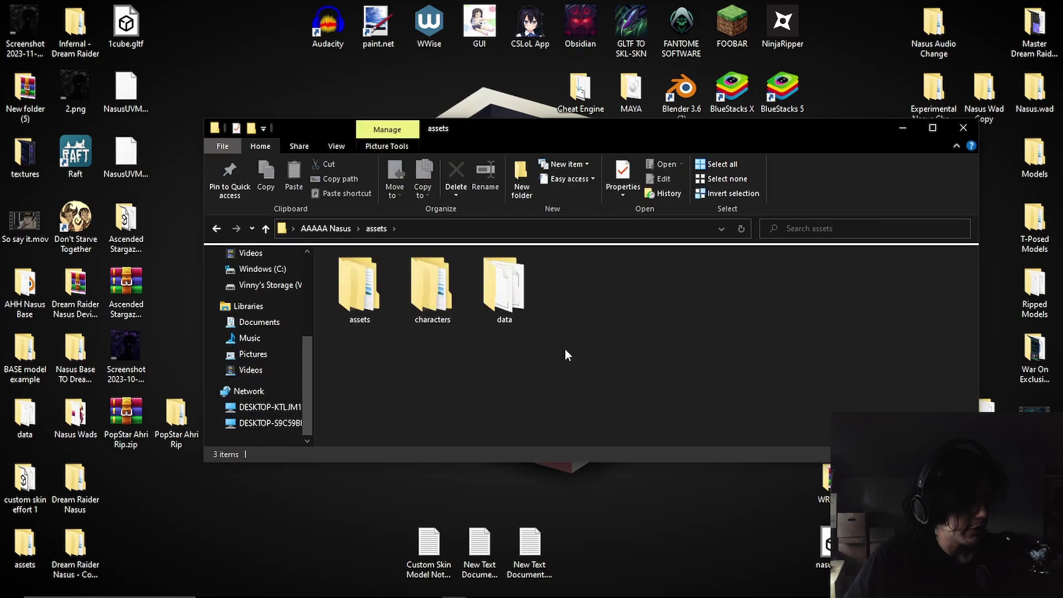
{"action": "left_click", "coordinate": [388, 295]}
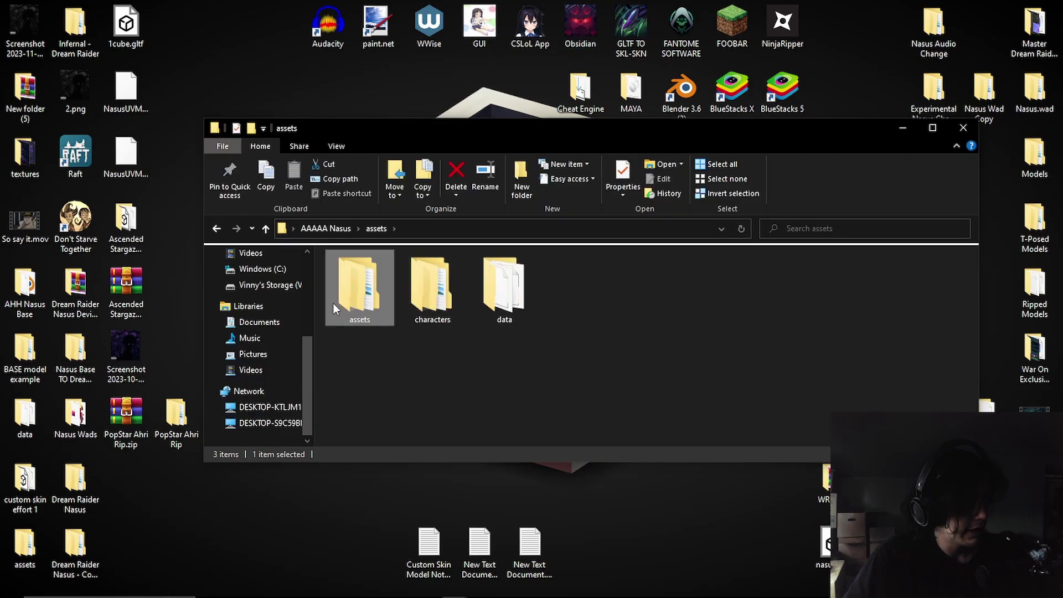
{"action": "double_click", "coordinate": [355, 299]}
{"action": "double_click", "coordinate": [378, 273]}
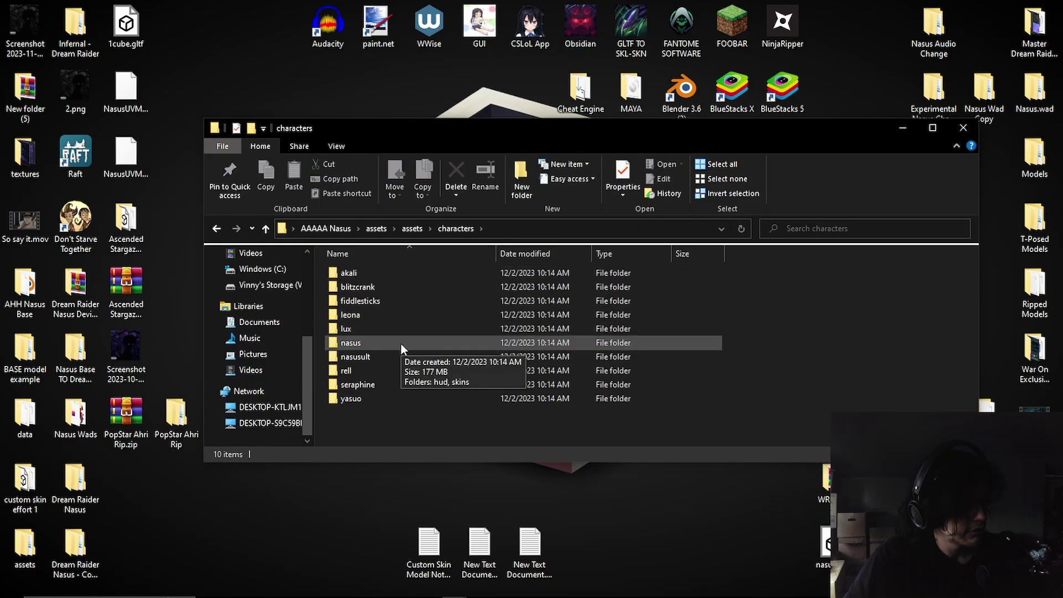
{"action": "double_click", "coordinate": [382, 342]}
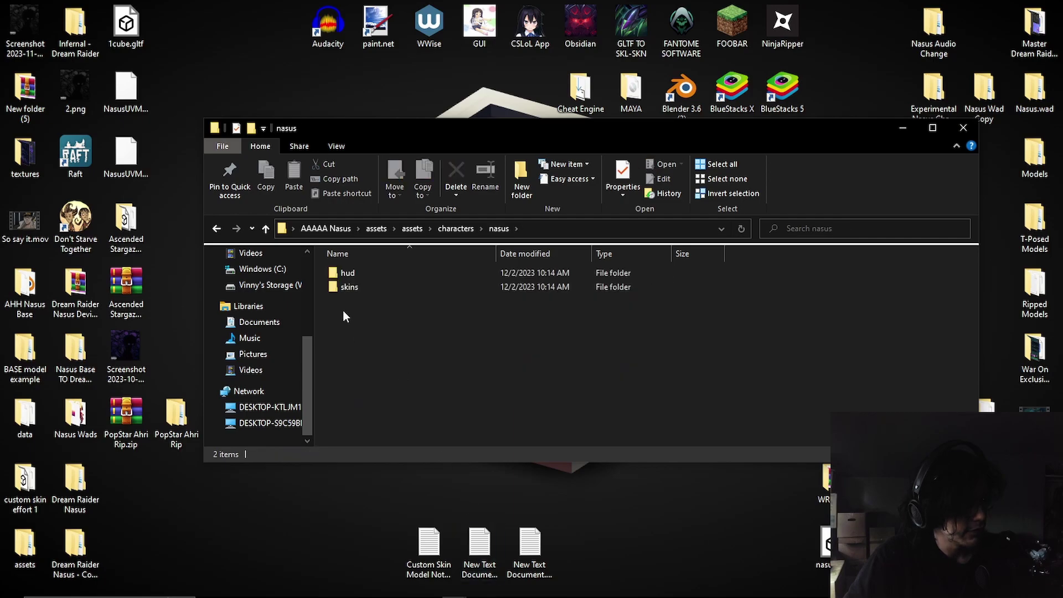
{"action": "double_click", "coordinate": [358, 286]}
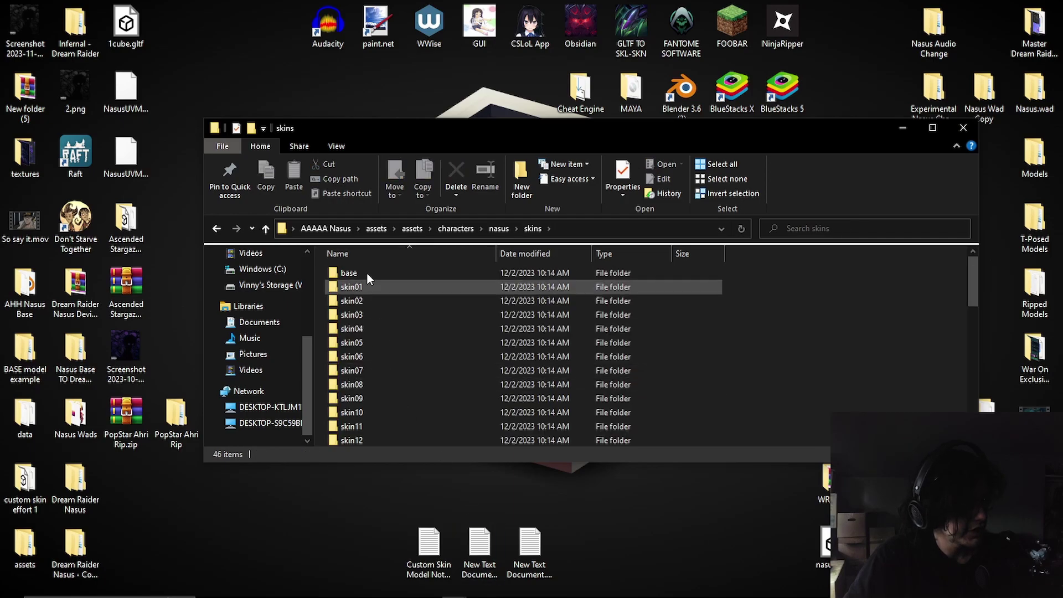
Look through the list of Nasus skin folders and the files inside skin05.
{"action": "scroll", "coordinate": [463, 341], "scroll_direction": "down", "scroll_amount": 10}
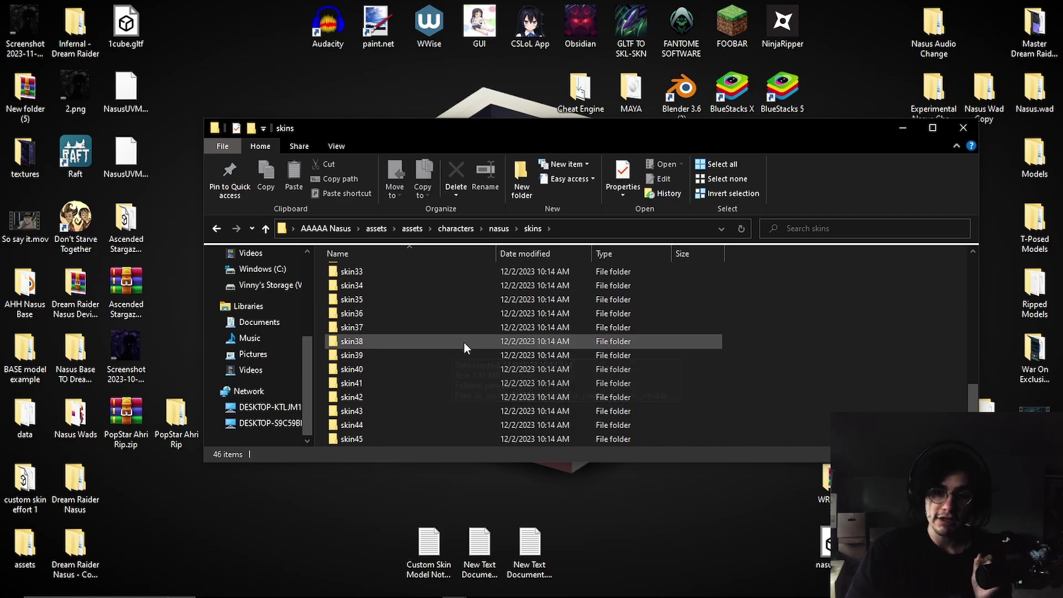
{"action": "scroll", "coordinate": [474, 350], "scroll_direction": "up", "scroll_amount": 10}
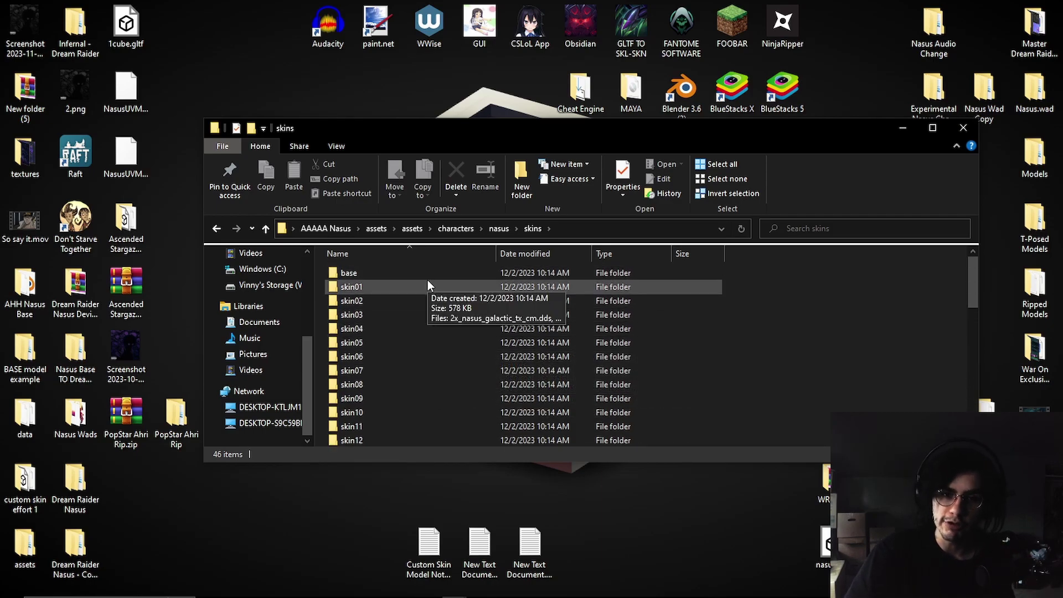
{"action": "double_click", "coordinate": [380, 342]}
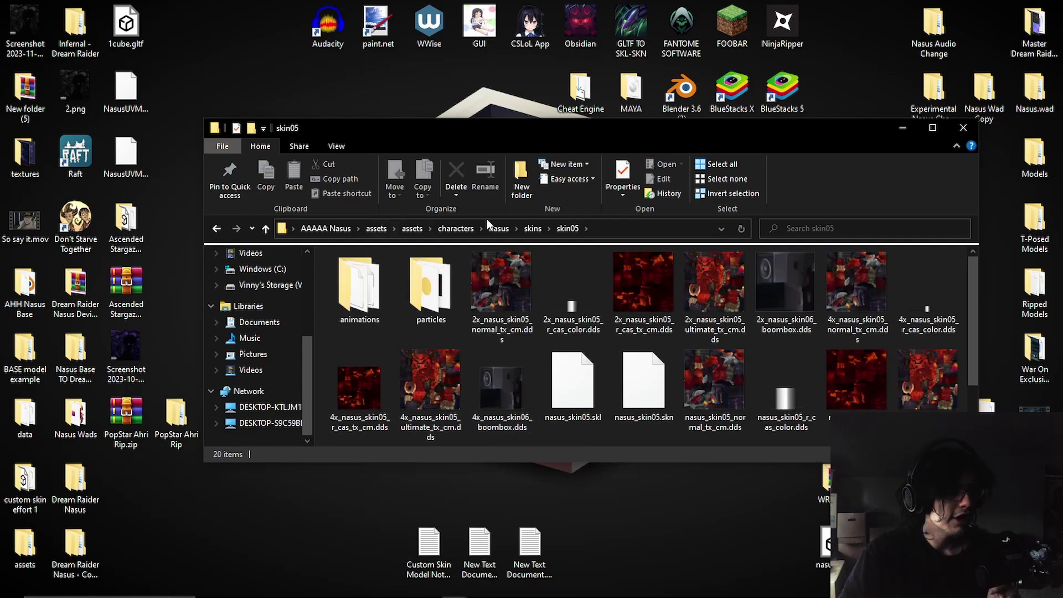
{"action": "left_click", "coordinate": [530, 228]}
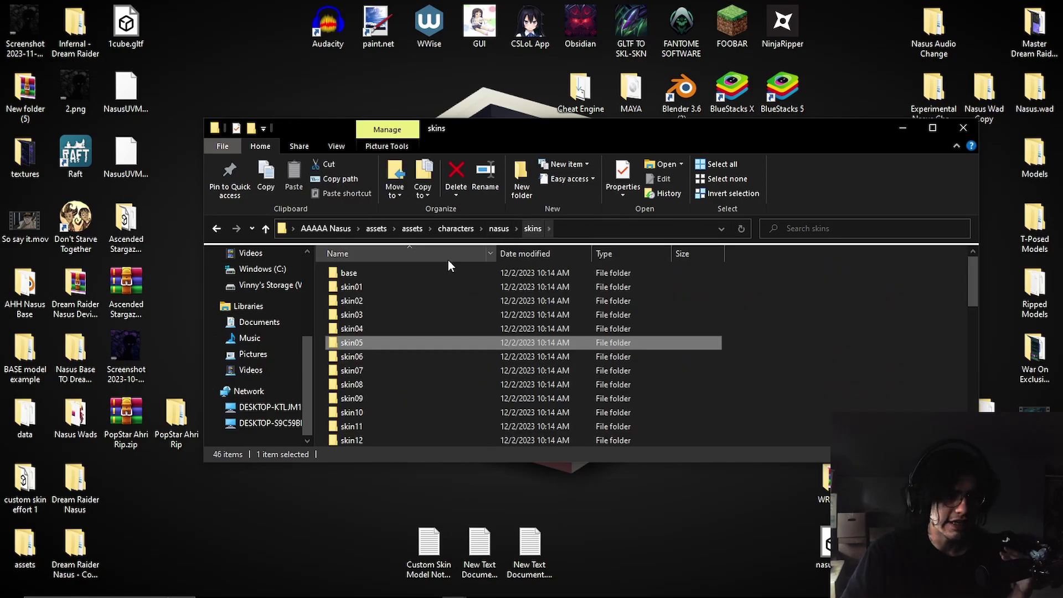
Open the base skin folder and display its files as large icons.
{"action": "double_click", "coordinate": [434, 268]}
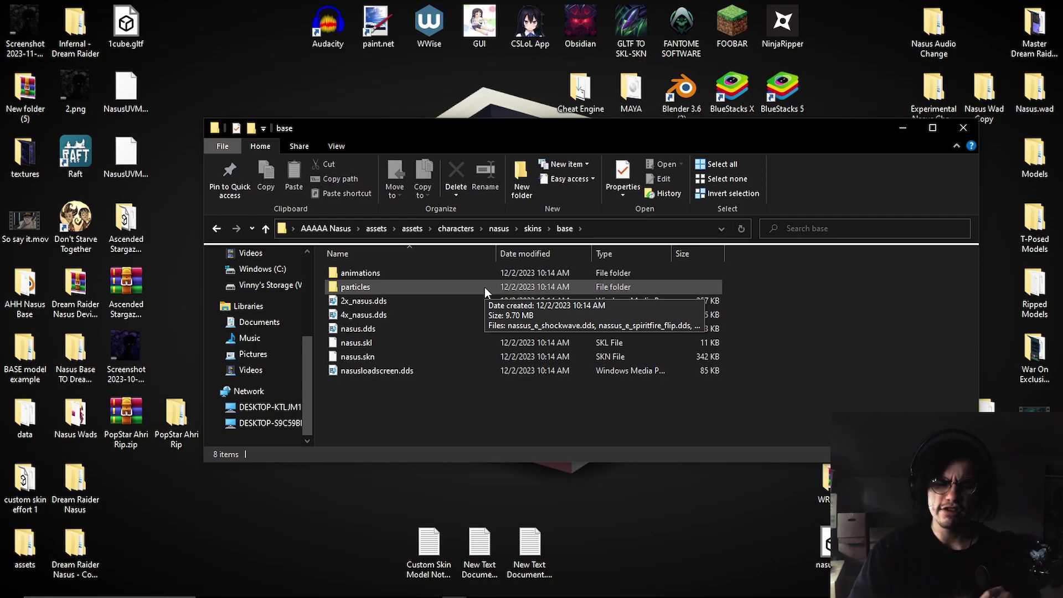
{"action": "left_click", "coordinate": [401, 344]}
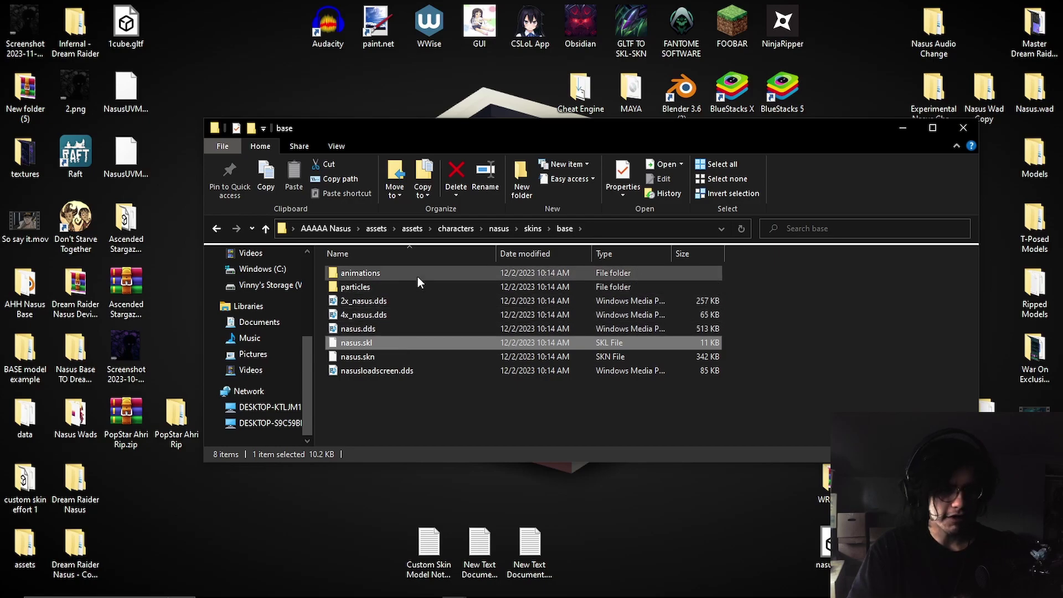
{"action": "left_click", "coordinate": [336, 146]}
{"action": "left_click", "coordinate": [432, 165]}
Move nasus.skl and nasus.skn from the base skin folder to the desktop.
{"action": "left_click_drag", "start_coordinate": [434, 129], "coordinate": [141, 52]}
{"action": "left_click", "coordinate": [501, 221], "text": "ctrl"}
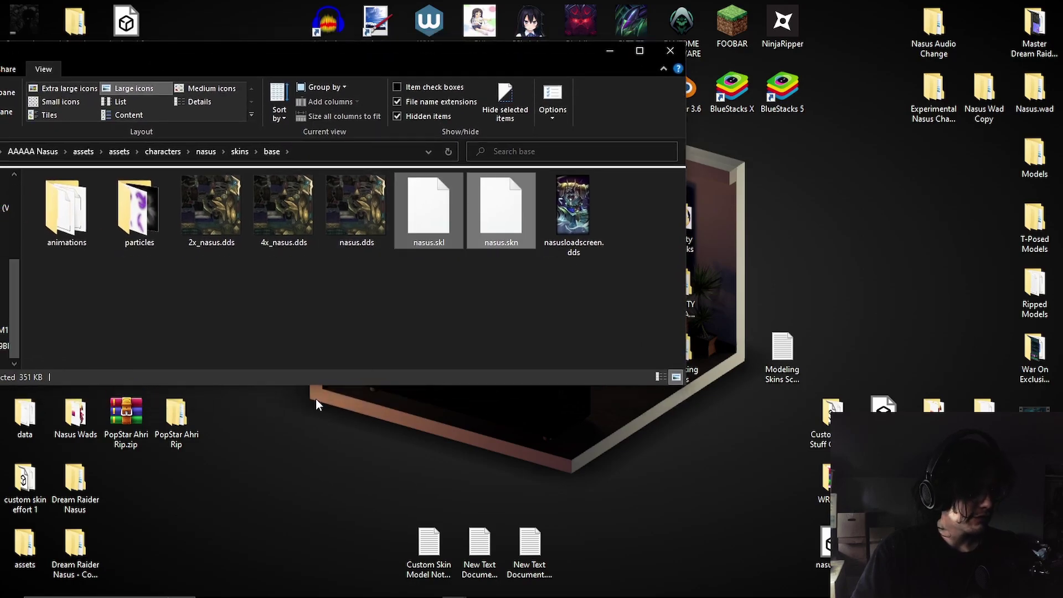
{"action": "key", "text": "alt+F4"}
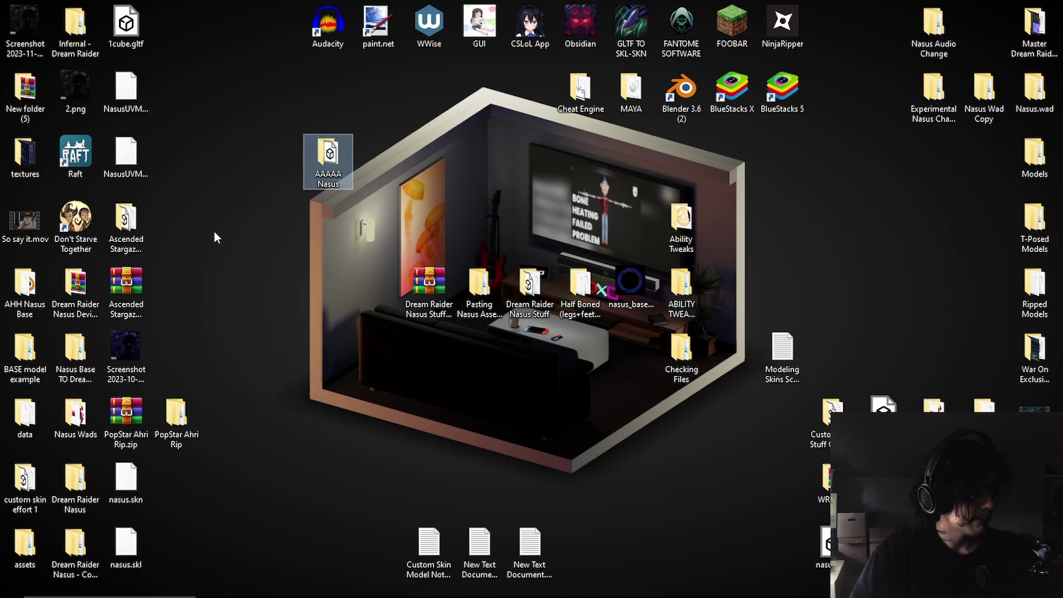
Return nasus.skl and nasus.skn from the desktop to the base skin folder.
{"action": "key", "text": "alt+Tab"}
{"action": "left_click_drag", "start_coordinate": [446, 304], "coordinate": [499, 190]}
{"action": "left_click", "coordinate": [496, 284]}
Open the GLTF TO SKL-SKN folder on the desktop and launch lol2gltf.exe.
{"action": "left_click_drag", "start_coordinate": [579, 54], "coordinate": [368, 25]}
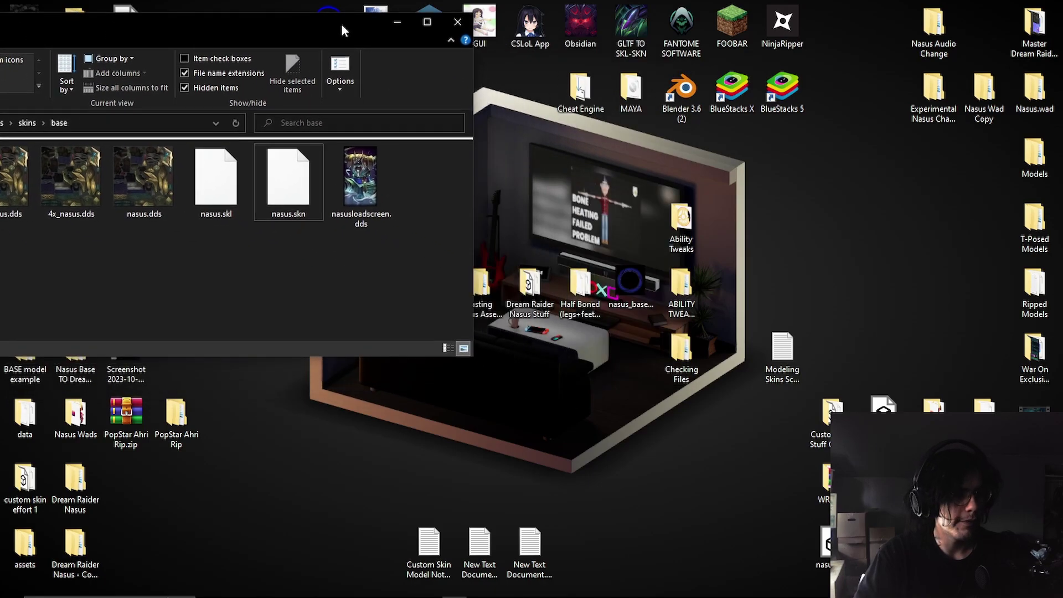
{"action": "double_click", "coordinate": [626, 43]}
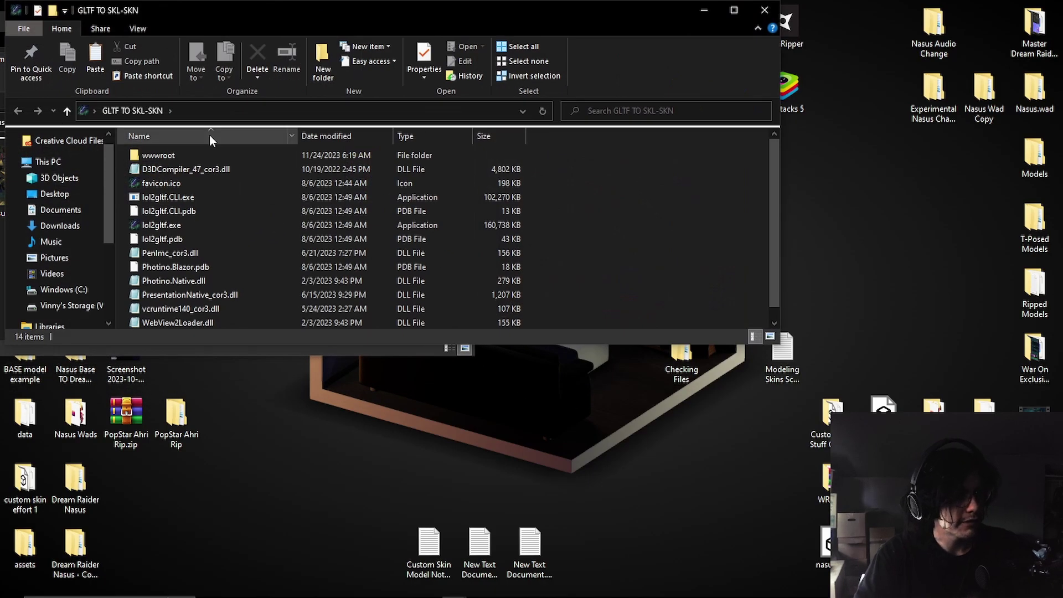
{"action": "double_click", "coordinate": [206, 225]}
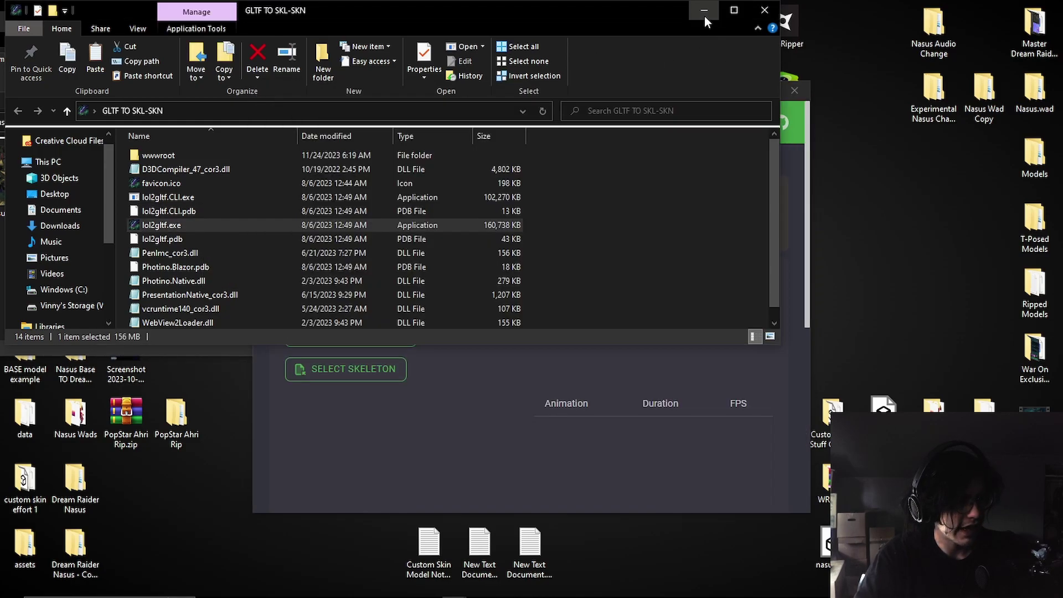
Clear the GLTF TO SKL-SKN folder window away and load nasus.skn from the base folder as the simple skin in lol2gltf.
{"action": "left_click", "coordinate": [704, 10]}
{"action": "left_click_drag", "start_coordinate": [417, 91], "coordinate": [523, 64]}
{"action": "left_click", "coordinate": [272, 238]}
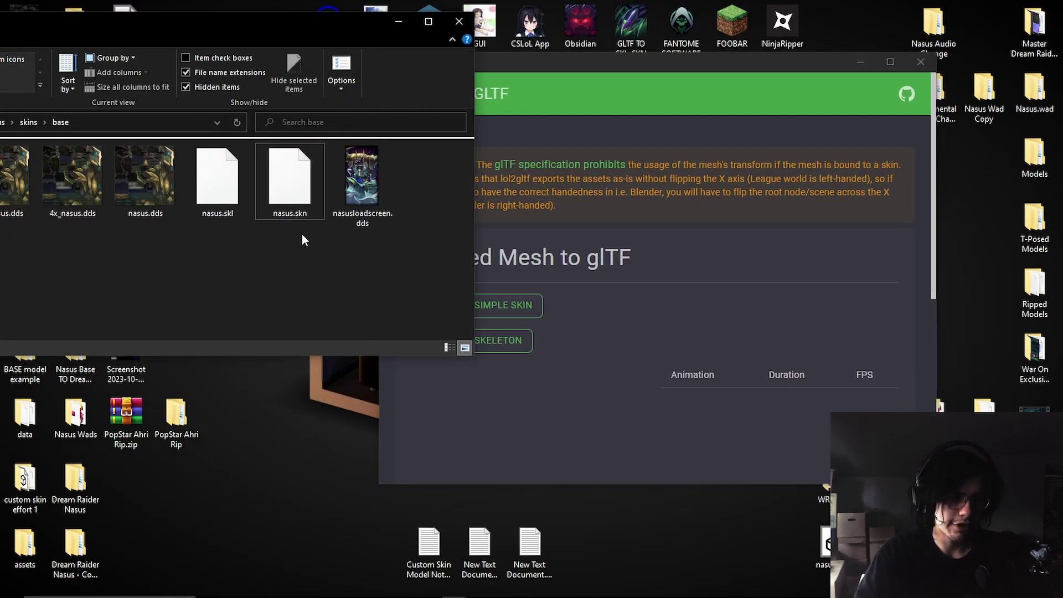
{"action": "left_click", "coordinate": [578, 225]}
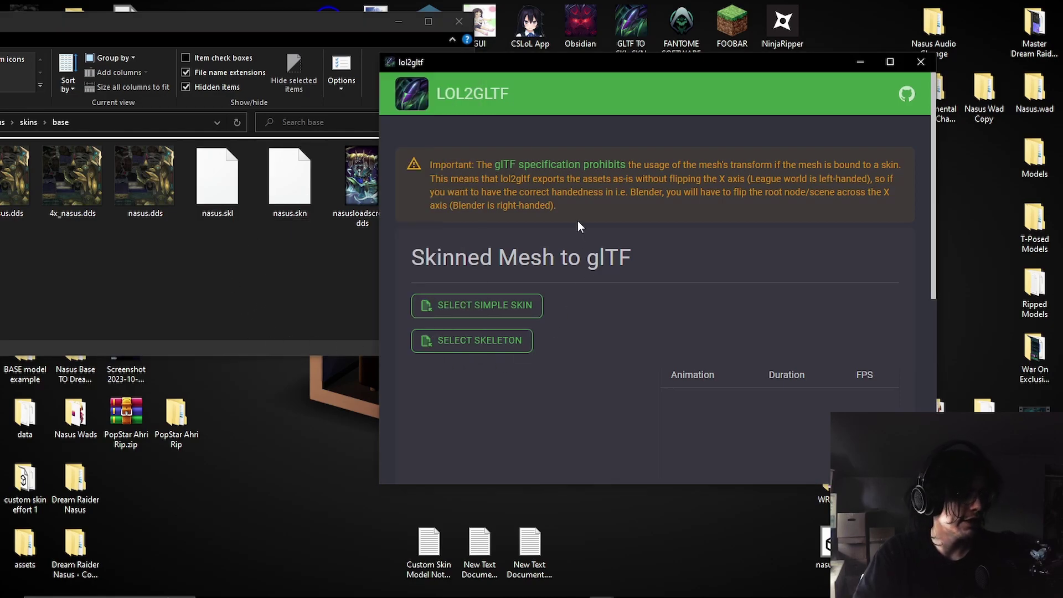
{"action": "left_click", "coordinate": [468, 306]}
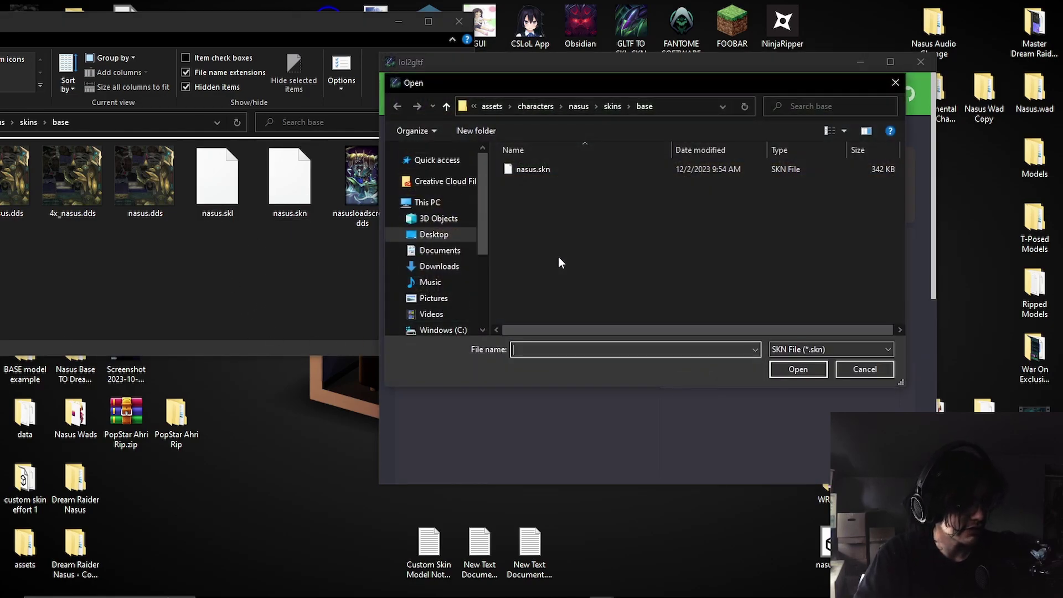
{"action": "left_click", "coordinate": [546, 170]}
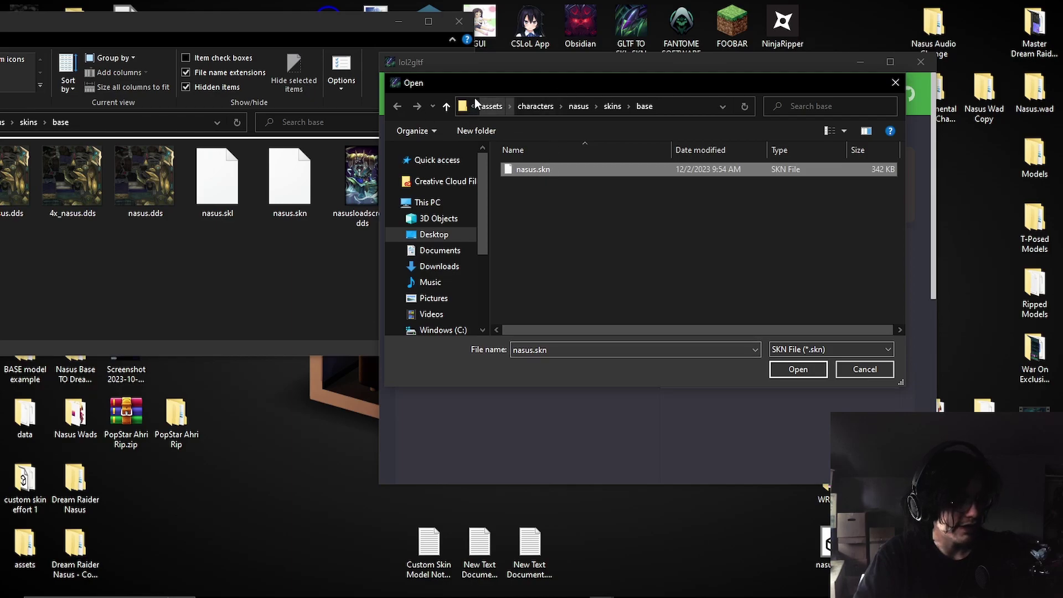
{"action": "left_click", "coordinate": [797, 369]}
Load nasus.skl from the base folder as the skeleton for the skinned mesh conversion.
{"action": "left_click", "coordinate": [479, 337]}
{"action": "left_click", "coordinate": [518, 169]}
{"action": "left_click", "coordinate": [787, 368]}
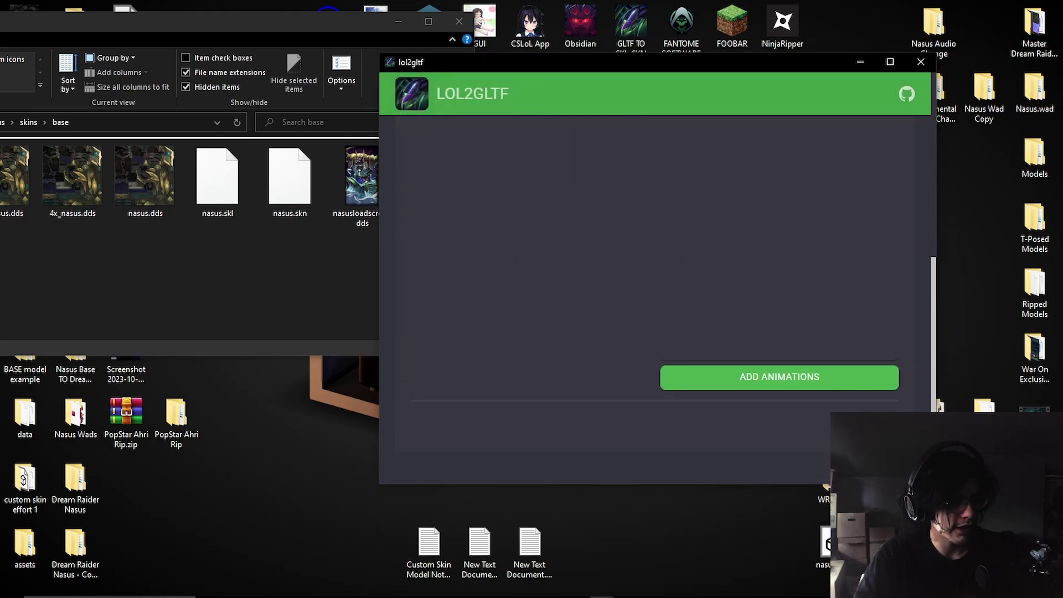
Convert the skinned mesh to glTF and save it on the desktop as a glTF Binary file named bonesmalones.
{"action": "left_click", "coordinate": [706, 308]}
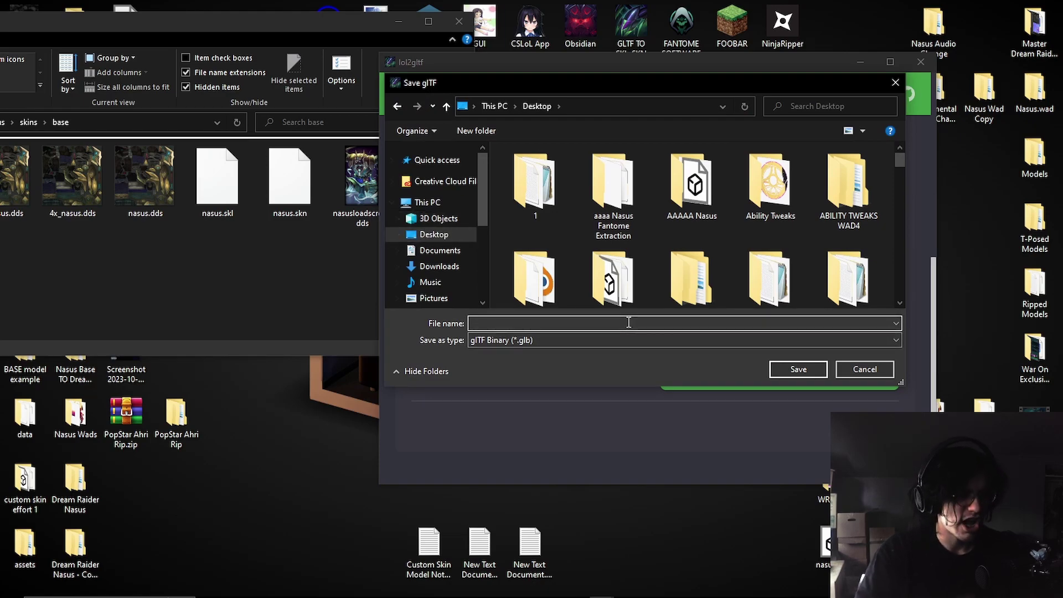
{"action": "type", "text": "bonesmalones"}
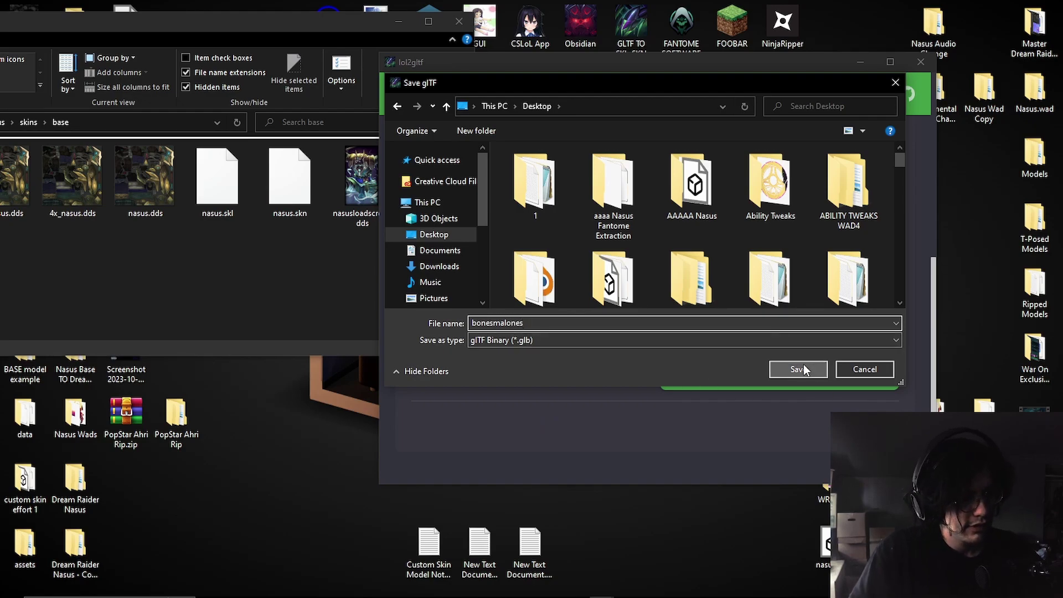
{"action": "left_click", "coordinate": [802, 368]}
{"action": "scroll", "coordinate": [714, 141], "scroll_direction": "up", "scroll_amount": 5}
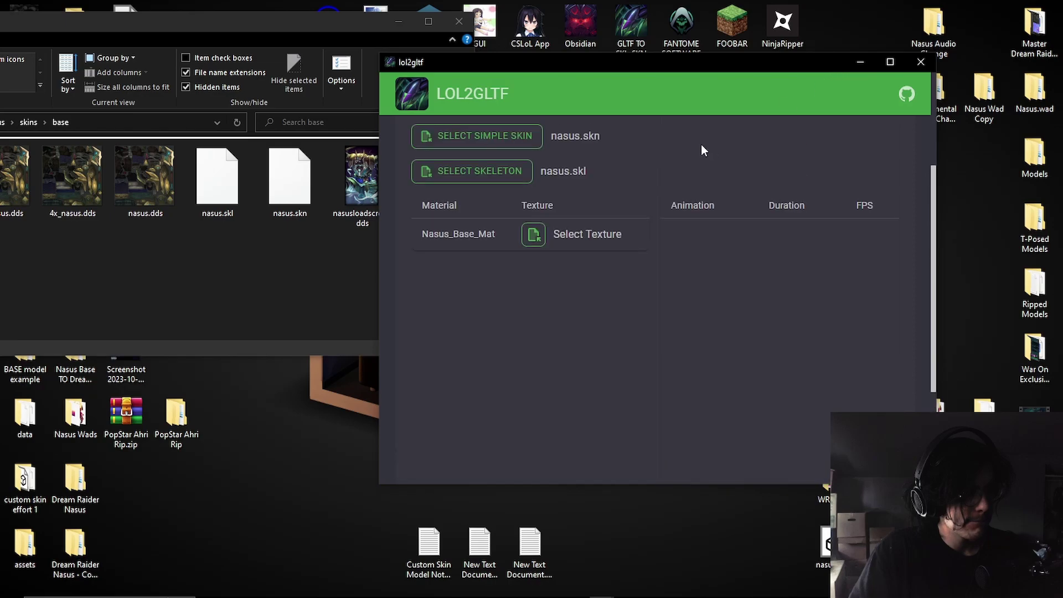
Minimize the base folder window and move the bonesmalones.glb file to an empty spot on the desktop.
{"action": "left_click", "coordinate": [404, 21]}
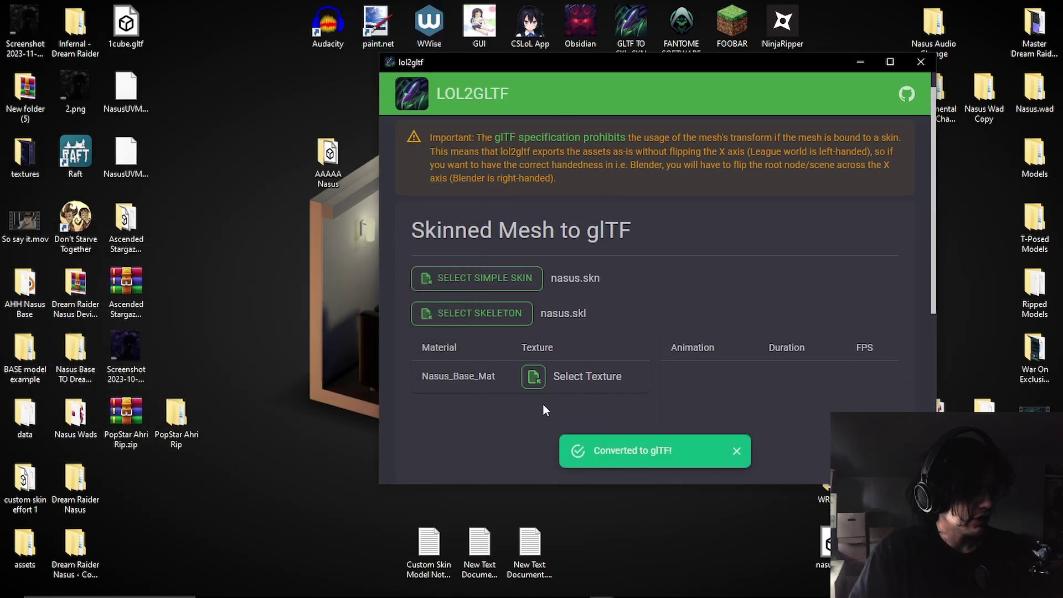
{"action": "left_click", "coordinate": [631, 25]}
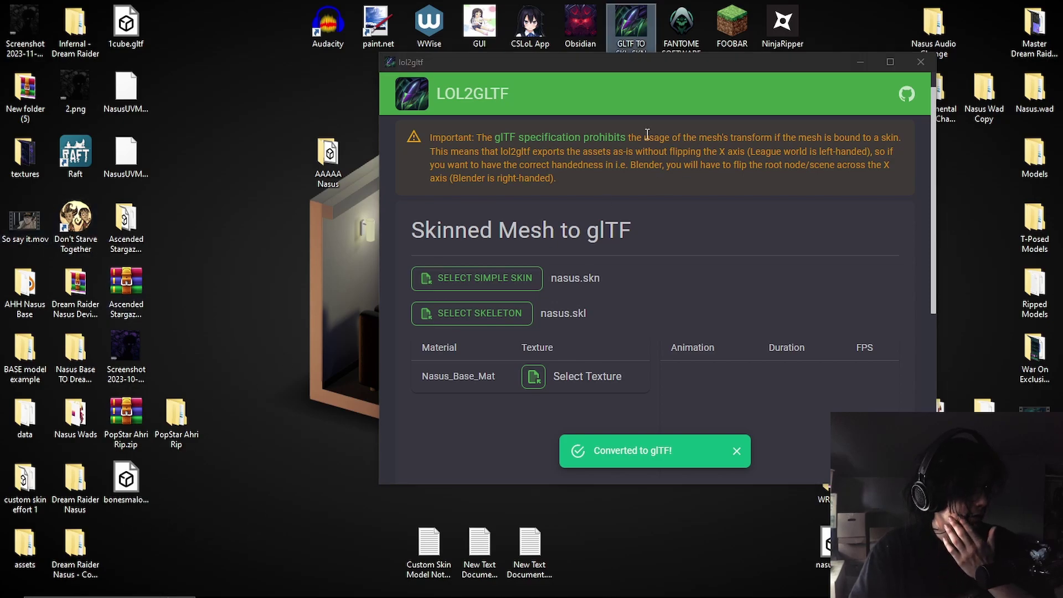
{"action": "left_click", "coordinate": [126, 483]}
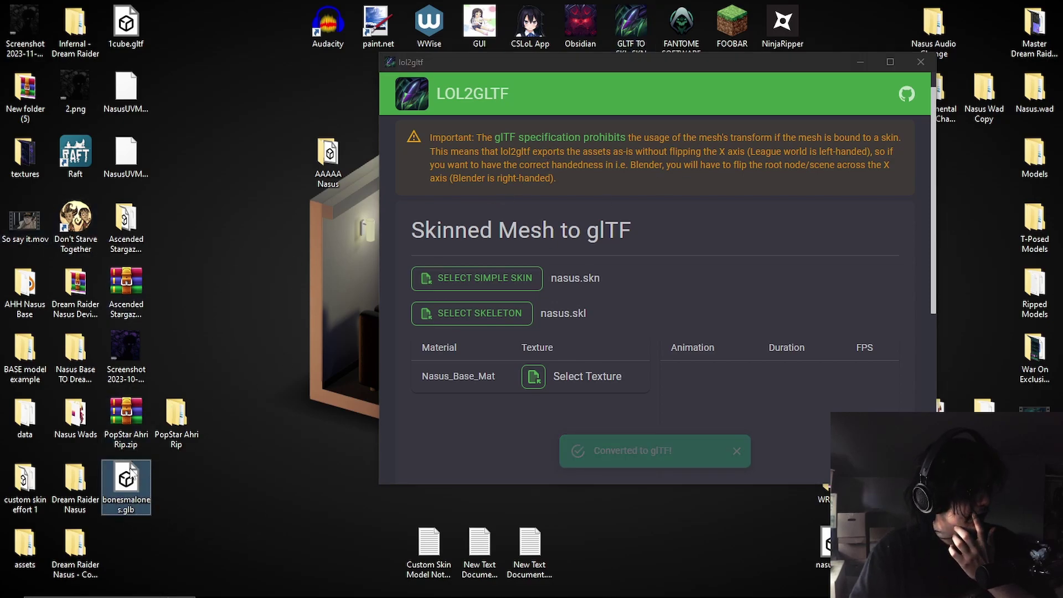
{"action": "left_click_drag", "start_coordinate": [135, 504], "coordinate": [227, 314]}
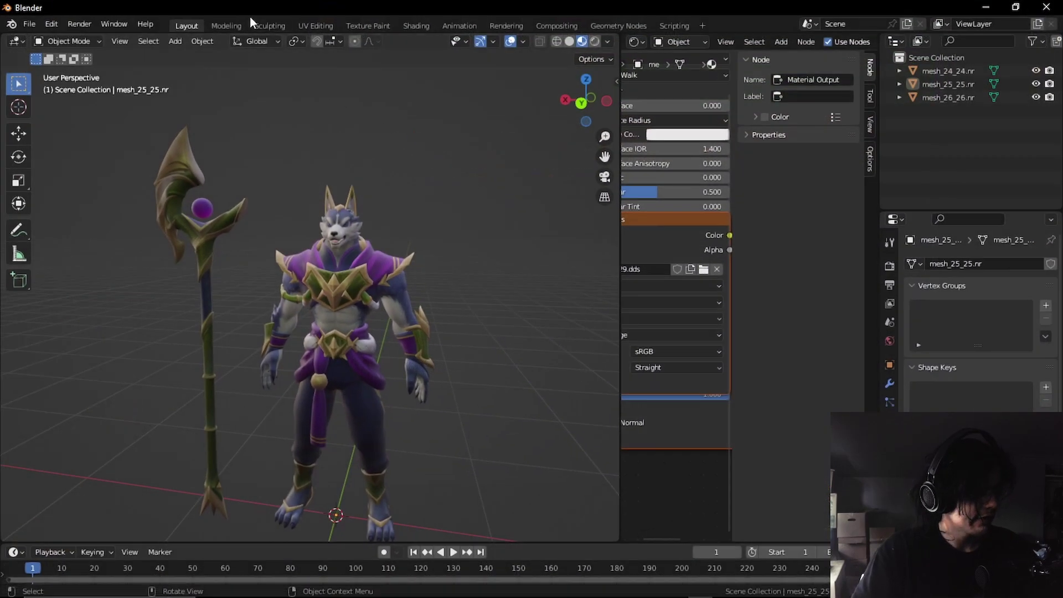
In Blender, import bonesmalones.glb from the Desktop folder as glTF 2.0 into the scene with the ripped model.
{"action": "left_click_drag", "start_coordinate": [244, 8], "coordinate": [485, 37]}
{"action": "left_click", "coordinate": [277, 42]}
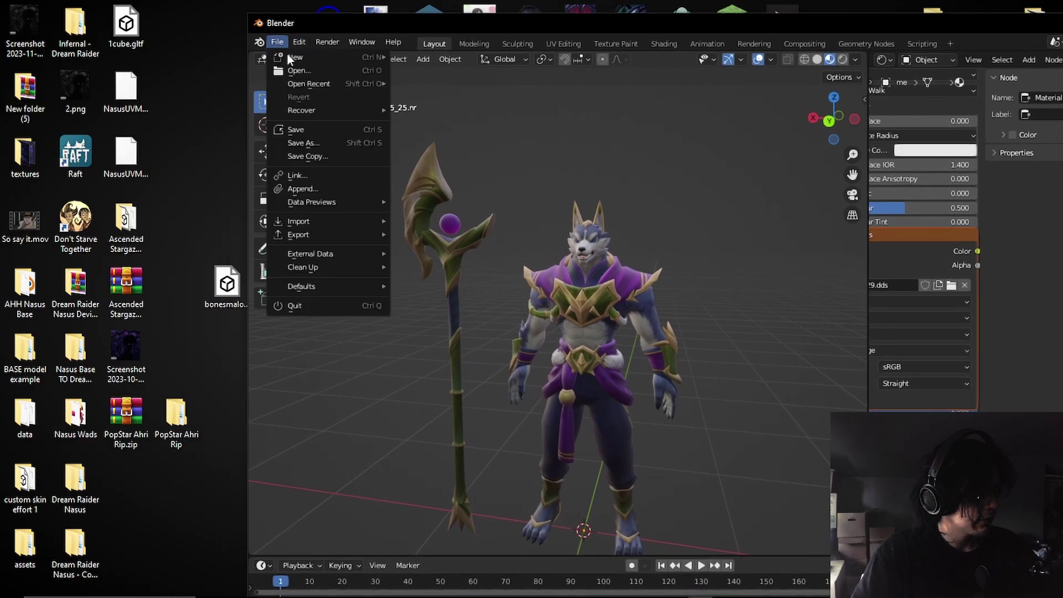
{"action": "mouse_move", "coordinate": [318, 220]}
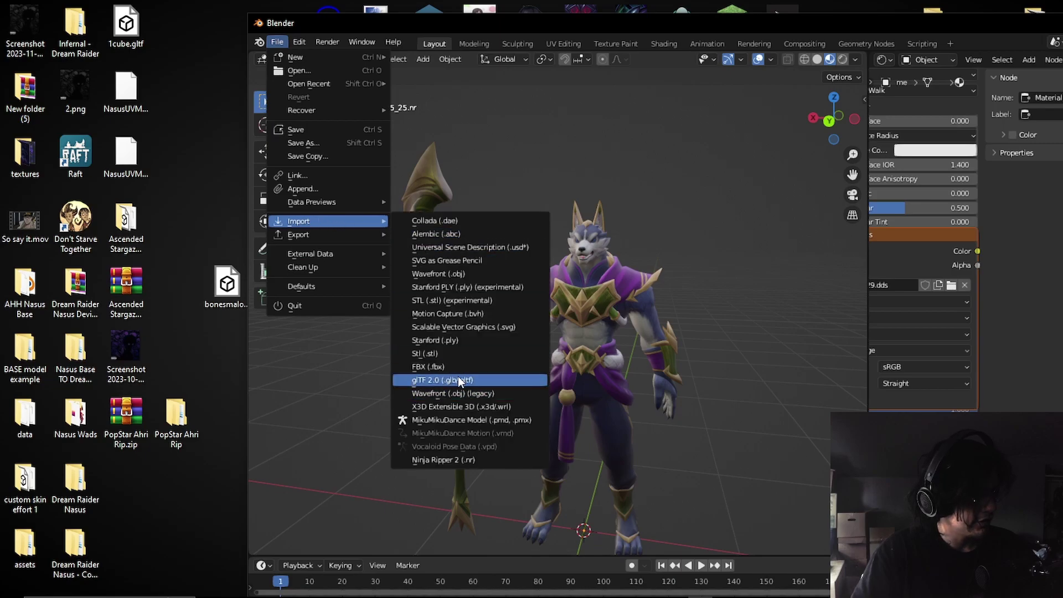
{"action": "left_click", "coordinate": [457, 379]}
{"action": "left_click", "coordinate": [403, 222]}
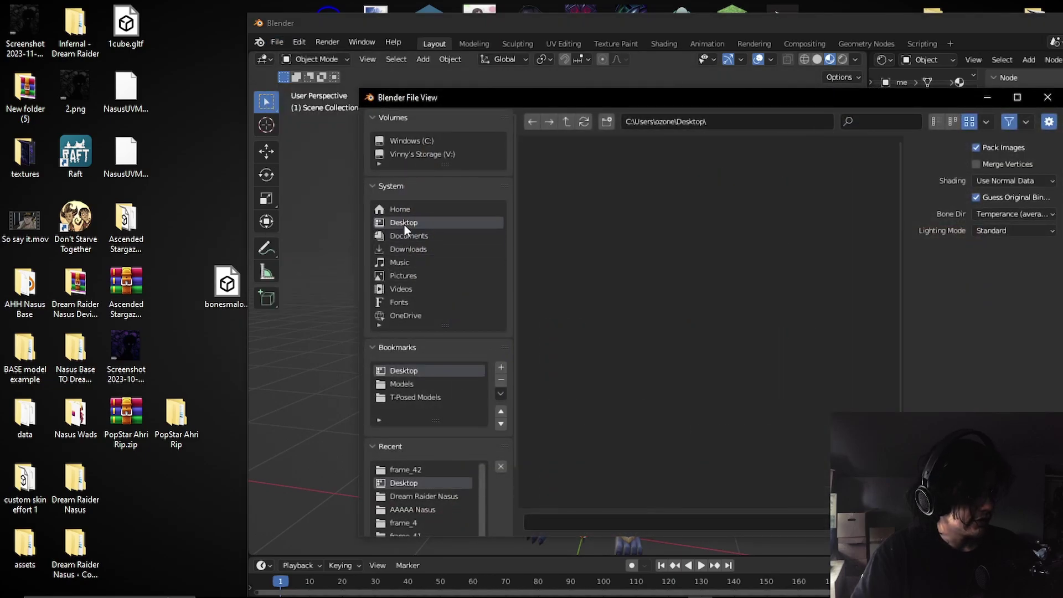
{"action": "left_click", "coordinate": [869, 123]}
{"action": "type", "text": "bonesma"}
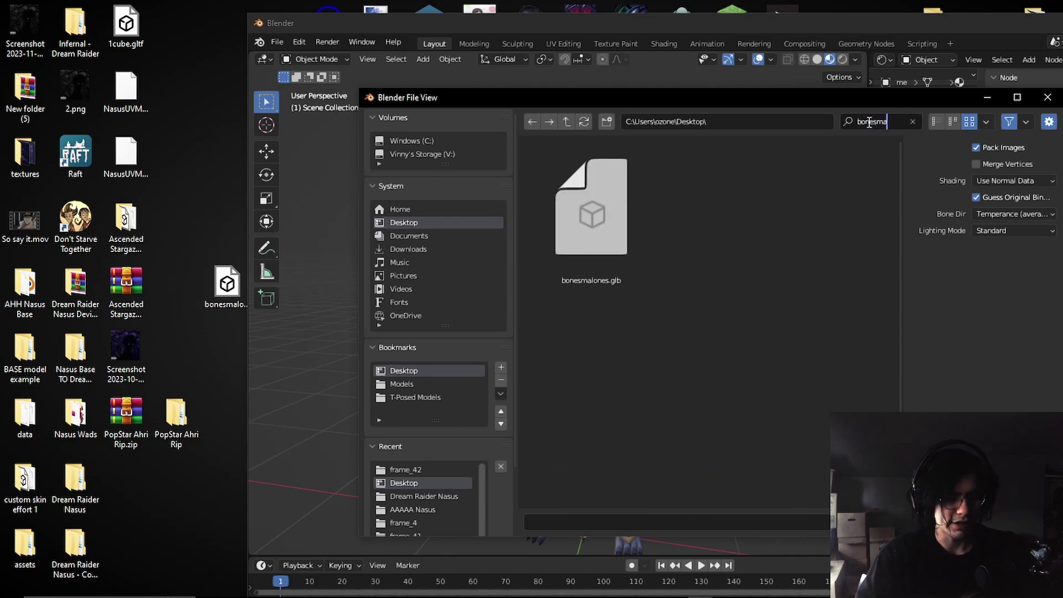
{"action": "double_click", "coordinate": [610, 181]}
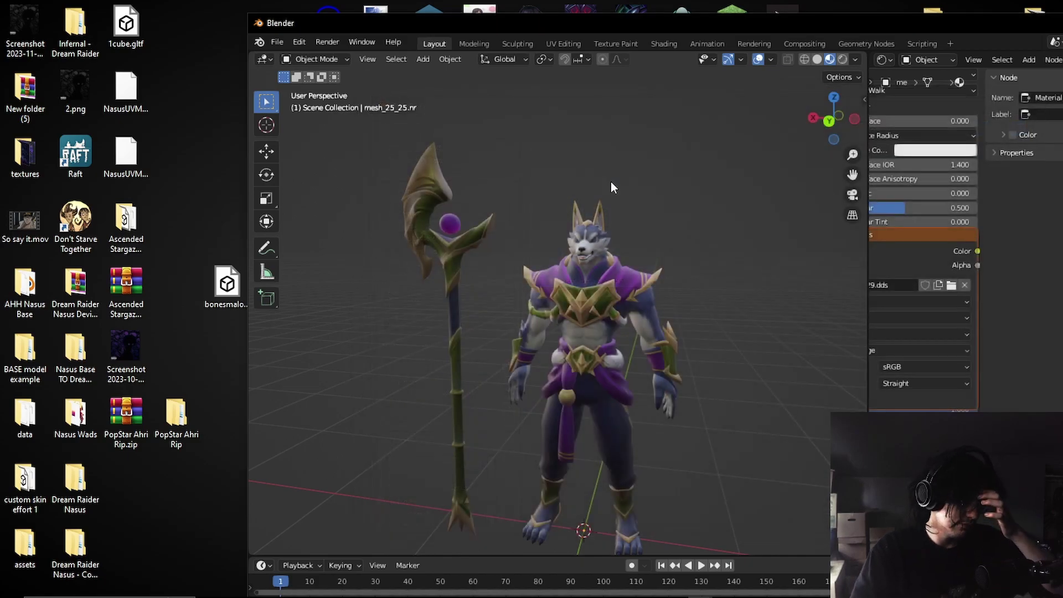
Examine the imported Nasus mesh and bones from several angles and compare their size with the ripped model.
{"action": "scroll", "coordinate": [622, 202], "scroll_direction": "up", "scroll_amount": 8}
{"action": "middle_click_drag", "start_coordinate": [612, 167], "coordinate": [516, 120]}
{"action": "scroll", "coordinate": [455, 129], "scroll_direction": "down", "scroll_amount": 8}
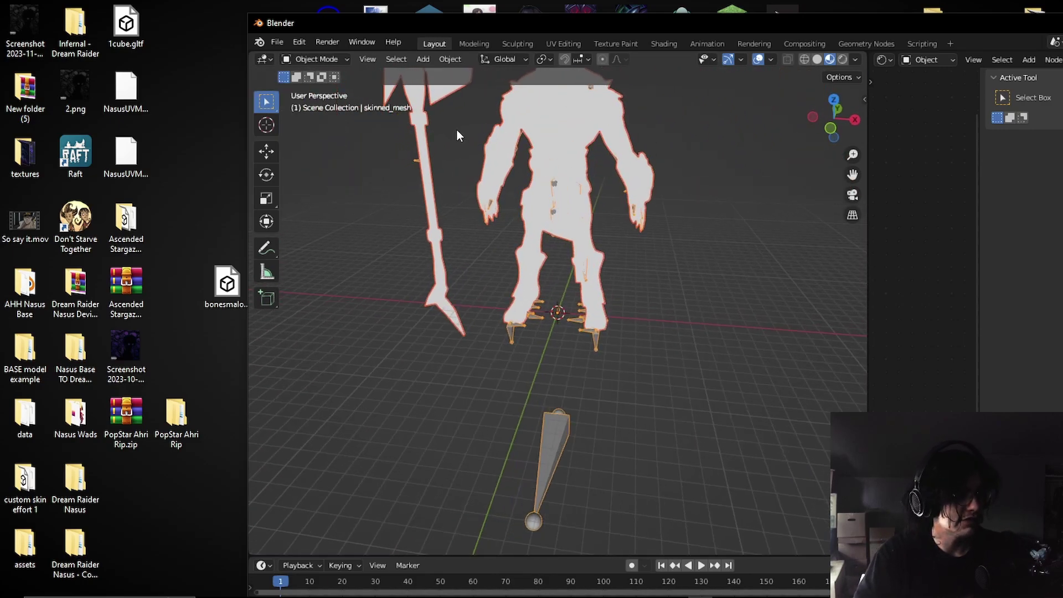
{"action": "middle_click_drag", "start_coordinate": [501, 179], "coordinate": [696, 152]}
{"action": "middle_click_drag", "start_coordinate": [576, 237], "coordinate": [724, 247]}
{"action": "left_click", "coordinate": [434, 276]}
{"action": "middle_click_drag", "start_coordinate": [434, 275], "coordinate": [786, 241]}
{"action": "scroll", "coordinate": [706, 238], "scroll_direction": "up", "scroll_amount": 20}
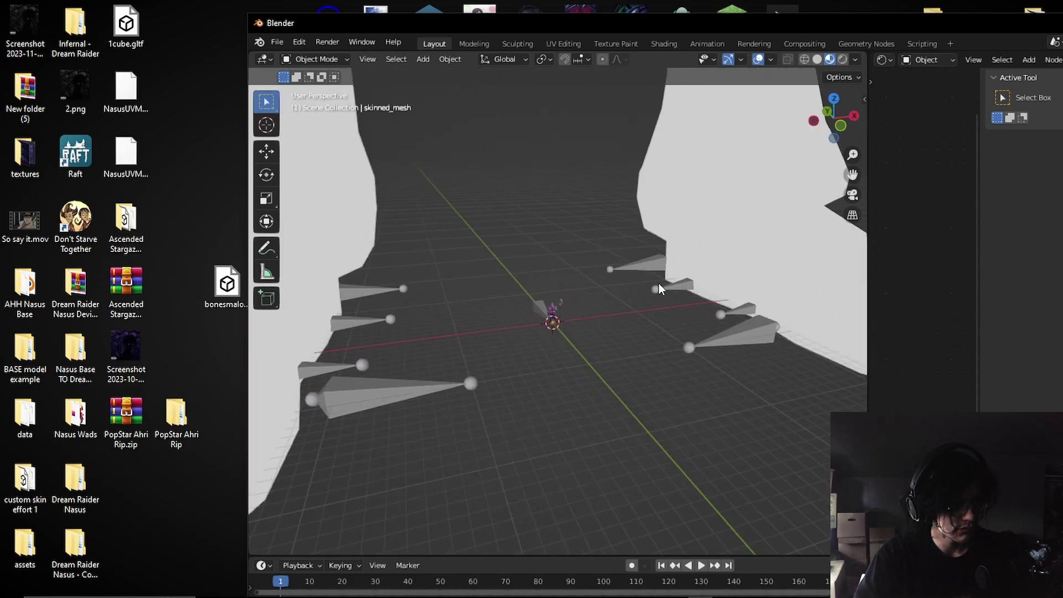
{"action": "middle_click_drag", "start_coordinate": [498, 251], "coordinate": [455, 242]}
{"action": "left_click_drag", "start_coordinate": [399, 162], "coordinate": [545, 308]}
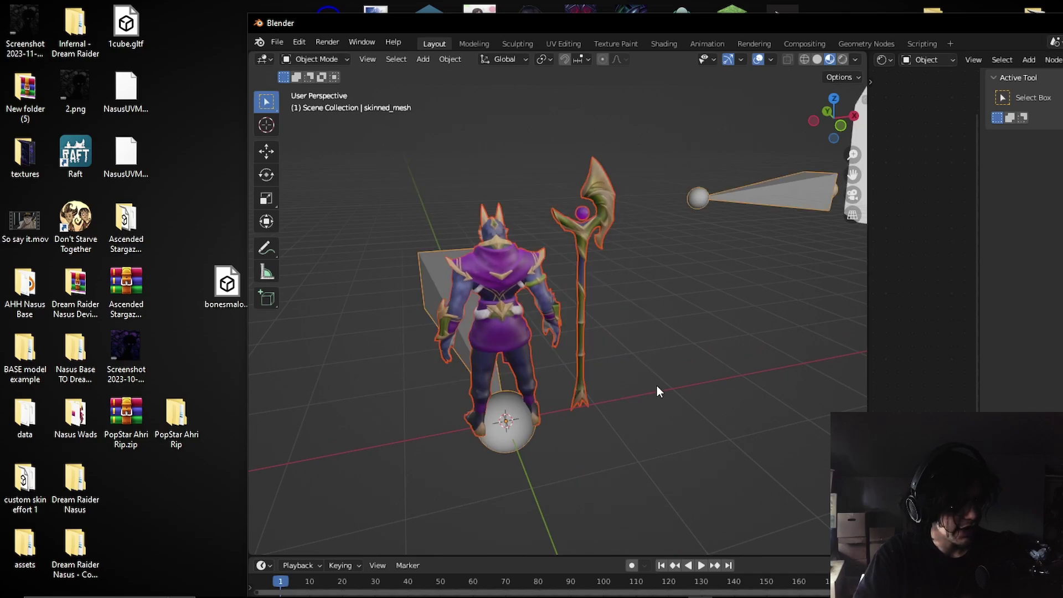
{"action": "scroll", "coordinate": [636, 379], "scroll_direction": "down", "scroll_amount": 15}
{"action": "scroll", "coordinate": [637, 354], "scroll_direction": "down", "scroll_amount": 5}
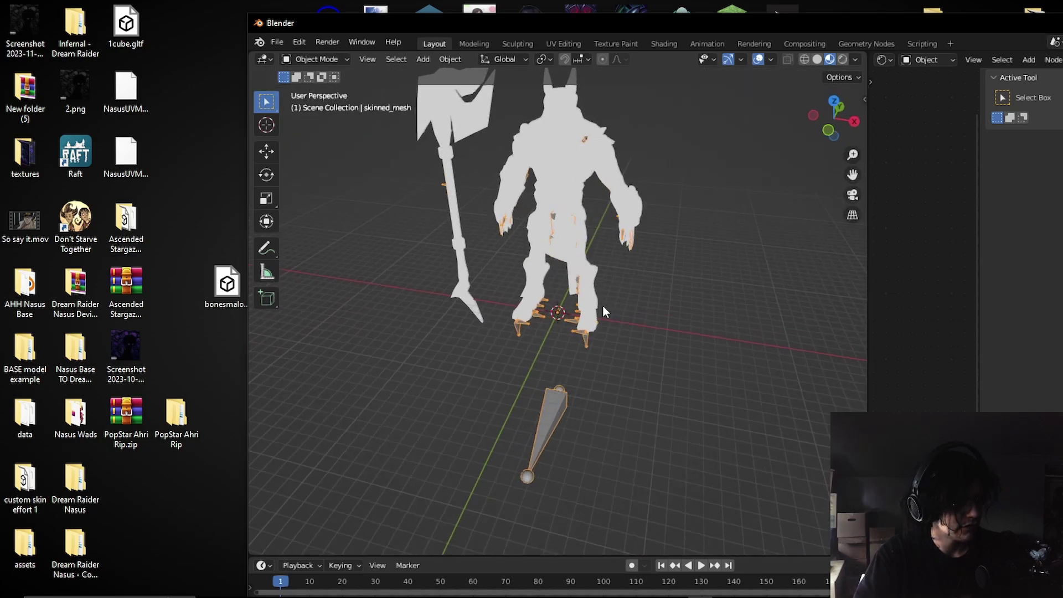
{"action": "key", "text": "s"}
{"action": "left_click", "coordinate": [320, 195]}
{"action": "scroll", "coordinate": [553, 260], "scroll_direction": "down", "scroll_amount": 6}
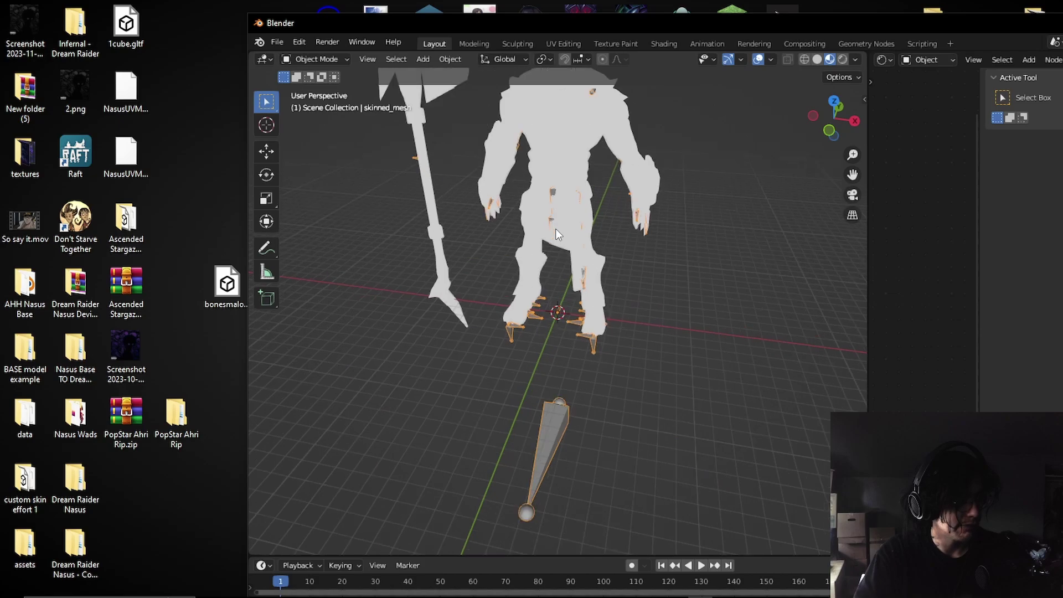
Select the three ripped Nasus meshes, including the staff, without the imported skeleton, and maximize the Blender window.
{"action": "scroll", "coordinate": [570, 266], "scroll_direction": "up", "scroll_amount": 18}
{"action": "left_click", "coordinate": [566, 264]}
{"action": "scroll", "coordinate": [565, 264], "scroll_direction": "up", "scroll_amount": 5}
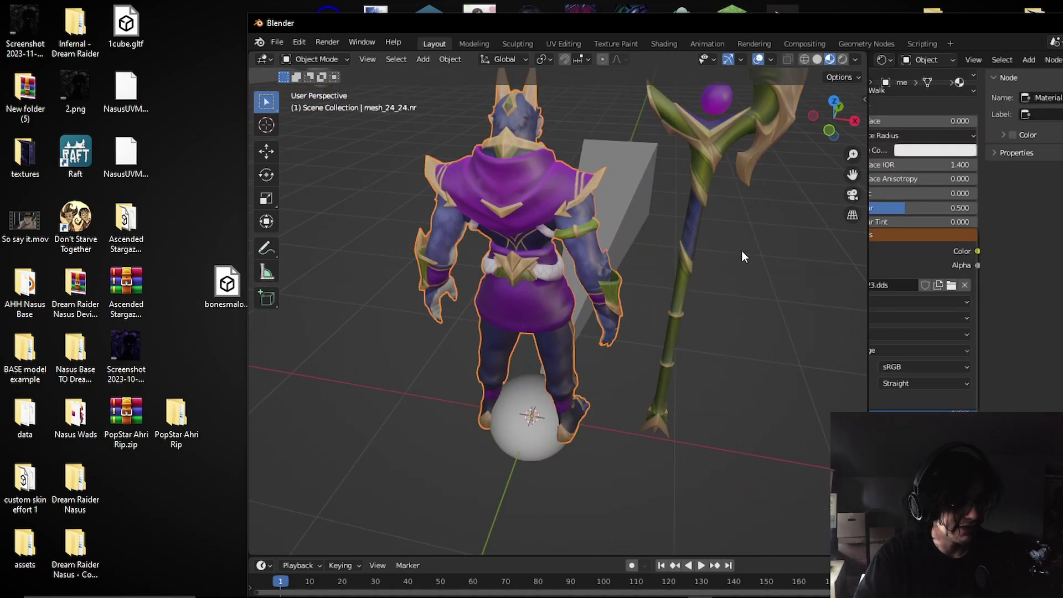
{"action": "left_click", "coordinate": [688, 243], "text": "shift"}
{"action": "left_click", "coordinate": [506, 224], "text": "shift"}
{"action": "middle_click_drag", "start_coordinate": [506, 224], "coordinate": [730, 211]}
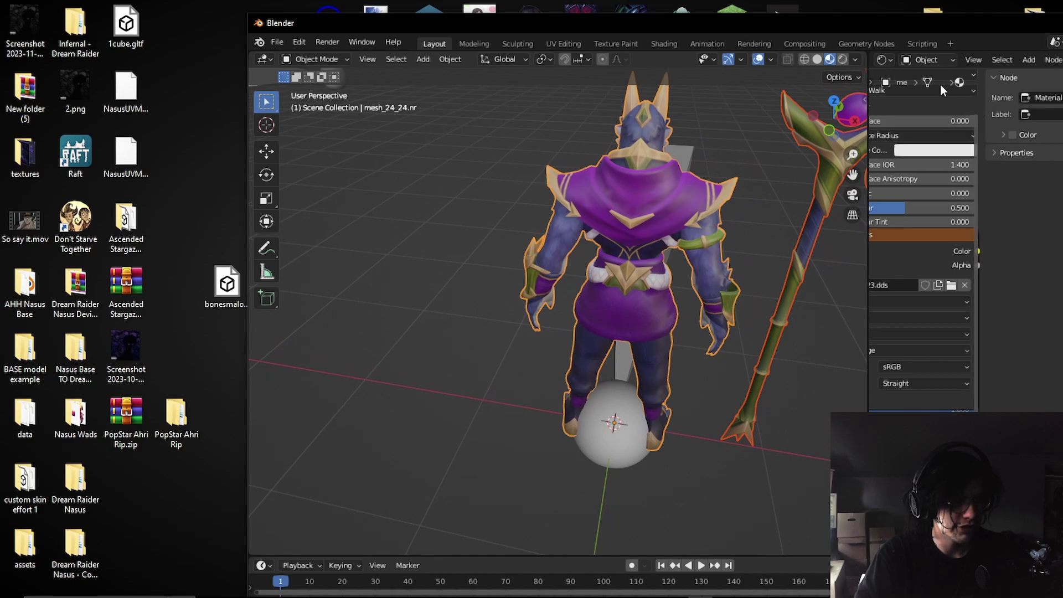
{"action": "double_click", "coordinate": [873, 23]}
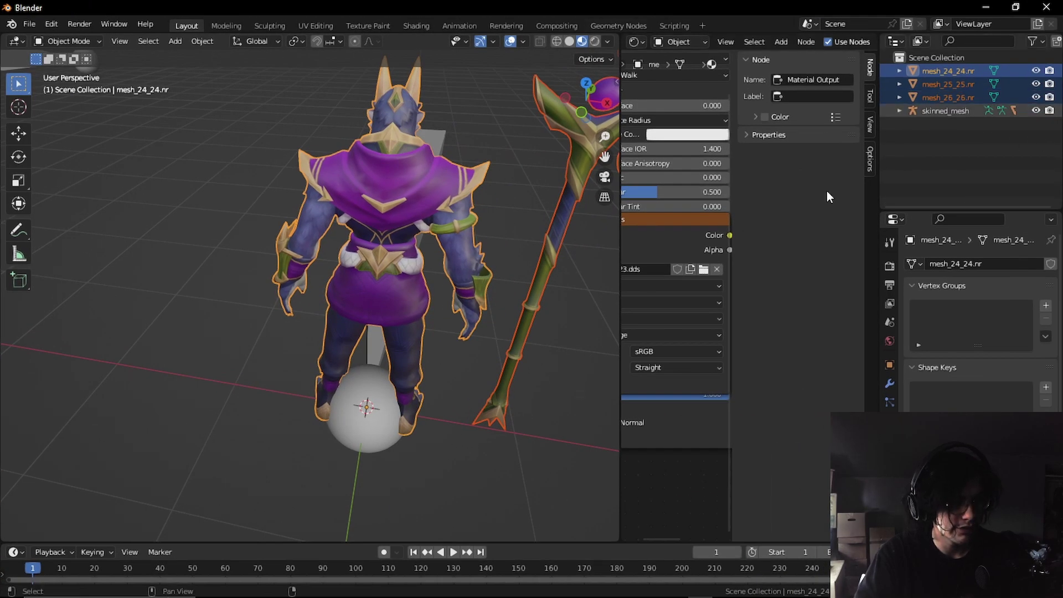
Scale the three ripped meshes up uniformly until they roughly match the height of the white League Nasus model.
{"action": "scroll", "coordinate": [440, 318], "scroll_direction": "down", "scroll_amount": 5}
{"action": "scroll", "coordinate": [439, 313], "scroll_direction": "up", "scroll_amount": 5}
{"action": "middle_click_drag", "start_coordinate": [421, 314], "coordinate": [397, 252]}
{"action": "key", "text": "s"}
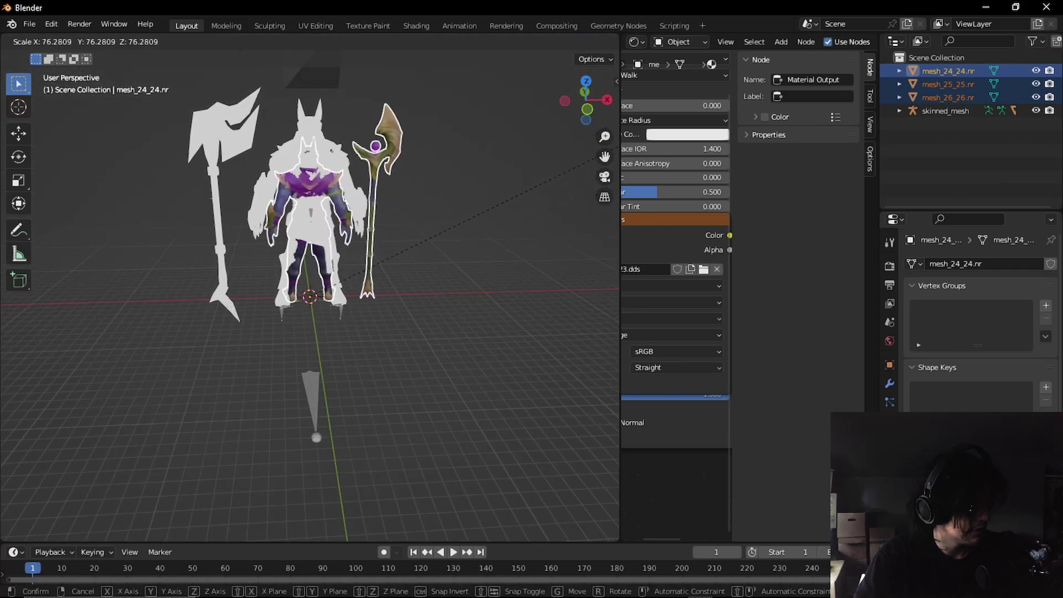
{"action": "left_click", "coordinate": [200, 112]}
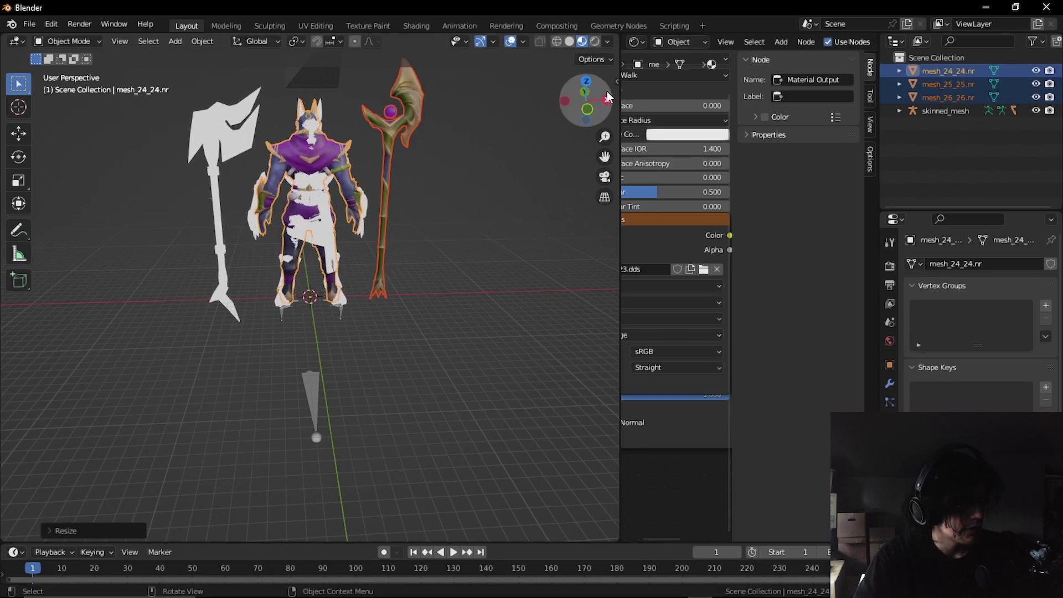
In front view, trackball-rotate the ripped meshes to face forward with the staff on the same side as the League model's.
{"action": "left_click", "coordinate": [588, 109]}
{"action": "key", "text": "r"}
{"action": "key", "text": "r"}
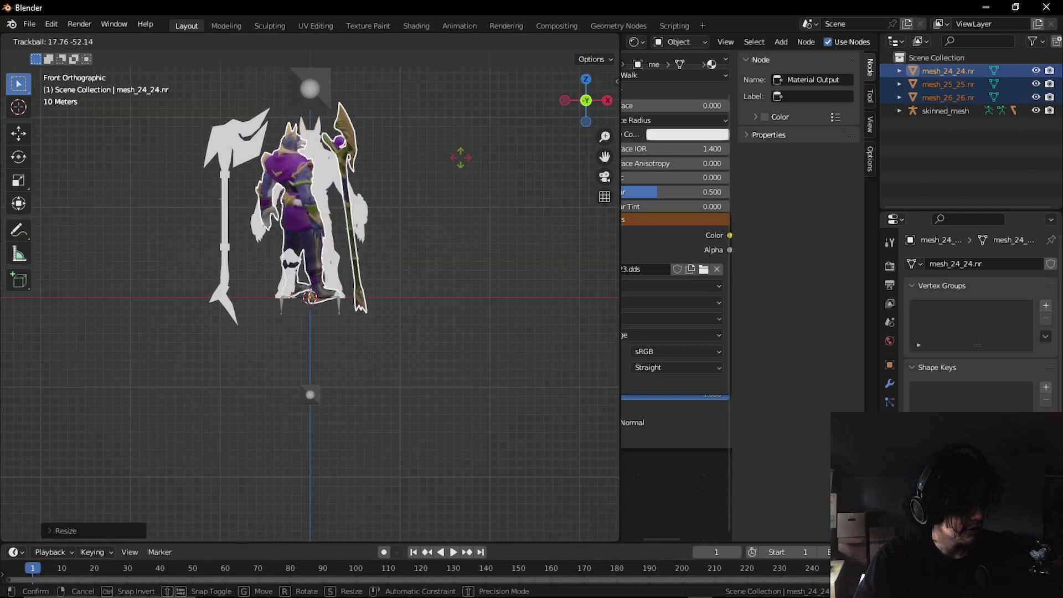
{"action": "left_click", "coordinate": [308, 231]}
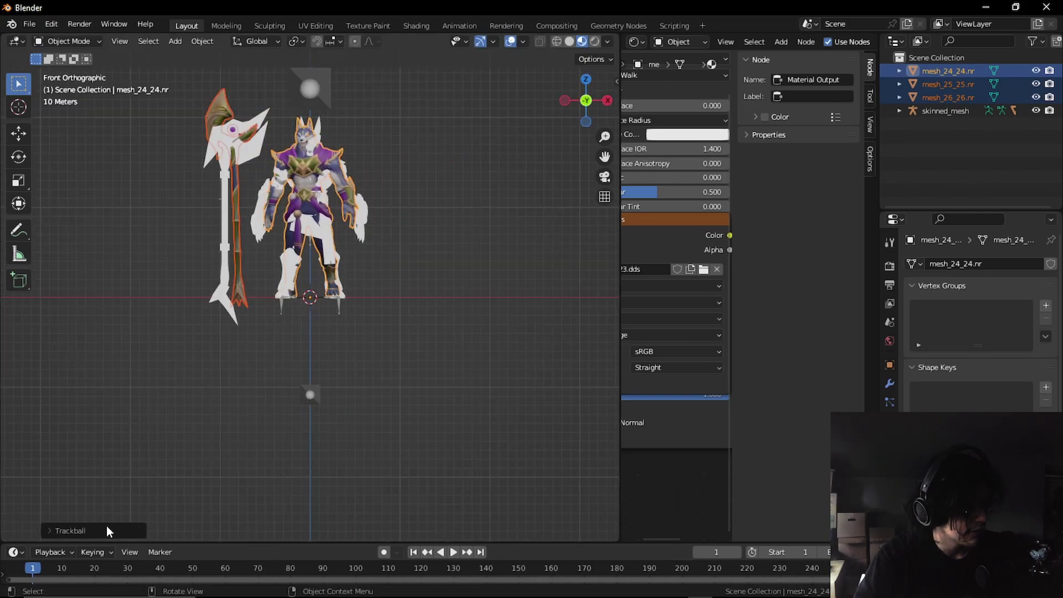
Set the two trackball rotation angles of the ripped meshes to 0° and 180°.
{"action": "left_click", "coordinate": [58, 530]}
{"action": "left_click", "coordinate": [145, 484]}
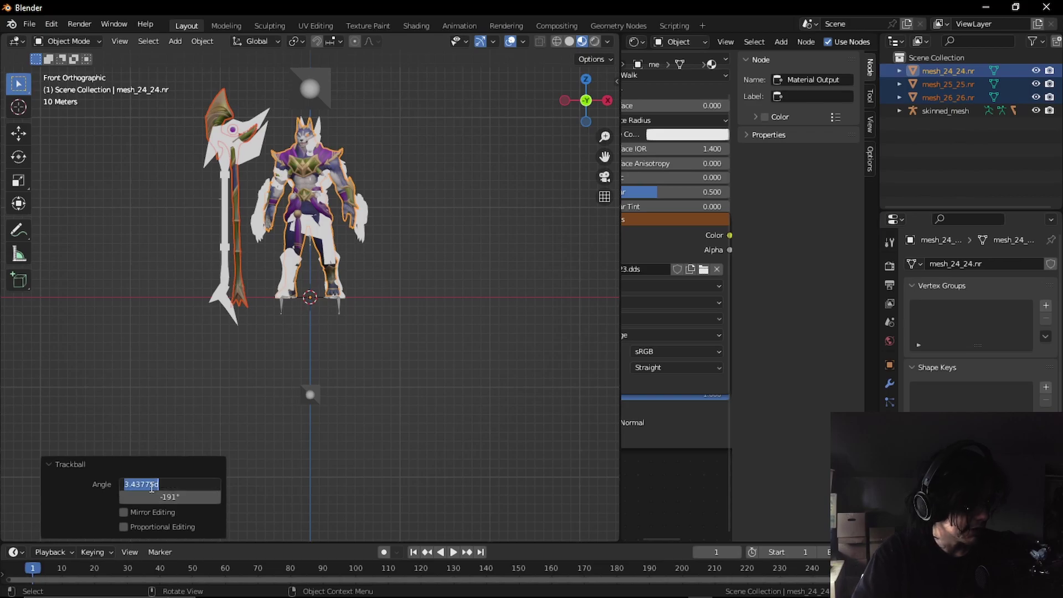
{"action": "type", "text": "0"}
{"action": "key", "text": "Return"}
{"action": "left_click", "coordinate": [166, 491]}
{"action": "type", "text": "180"}
{"action": "key", "text": "Return"}
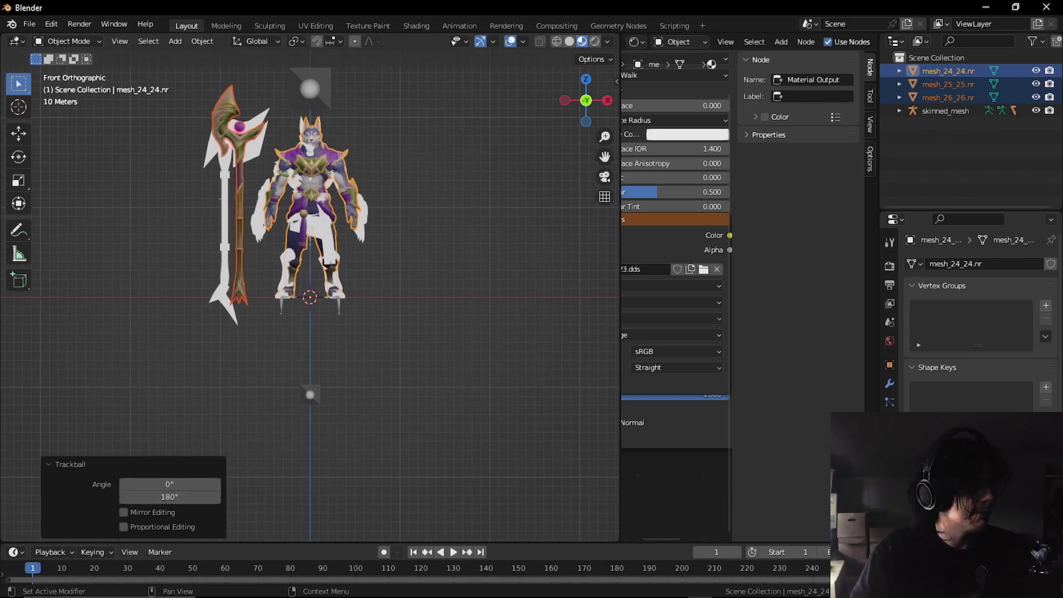
Reselect the three ripped meshes and, in left side view, move them about 8.87 m along Y toward the League model.
{"action": "left_click", "coordinate": [174, 220]}
{"action": "middle_click_drag", "start_coordinate": [175, 215], "coordinate": [288, 235]}
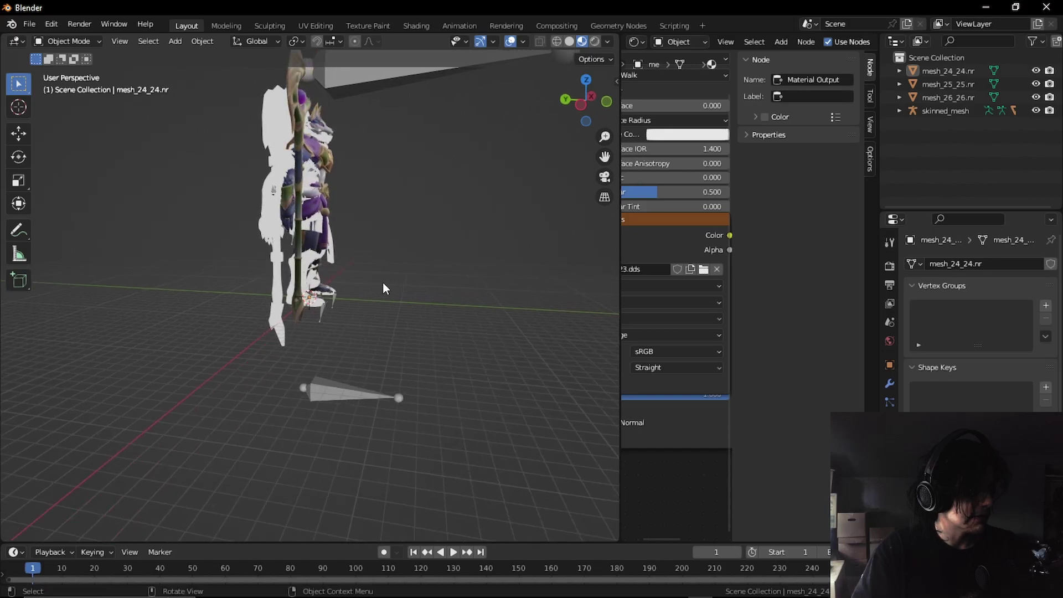
{"action": "left_click", "coordinate": [930, 97], "text": "shift"}
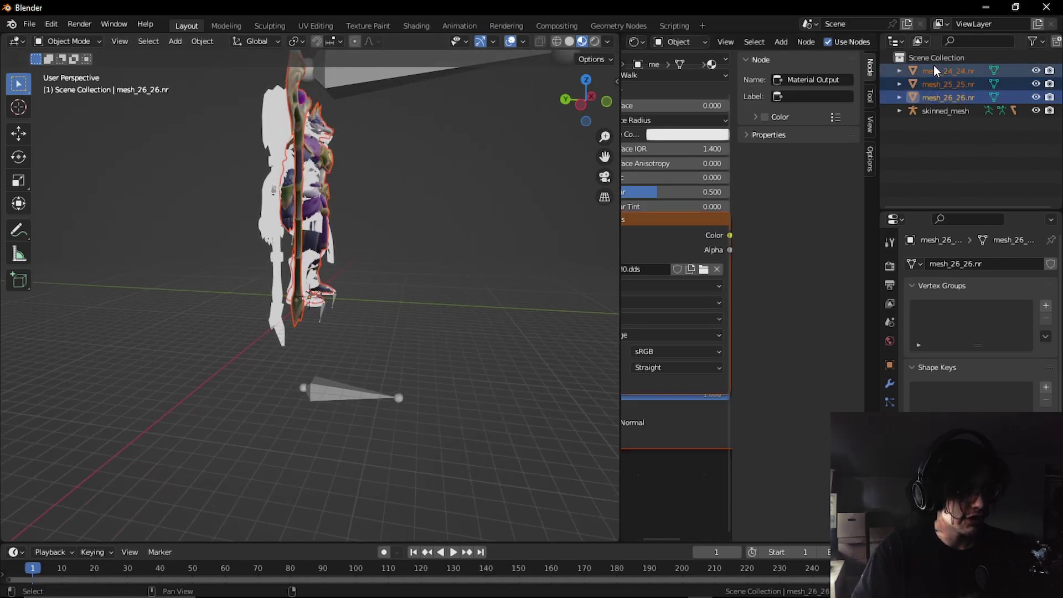
{"action": "left_click", "coordinate": [574, 107]}
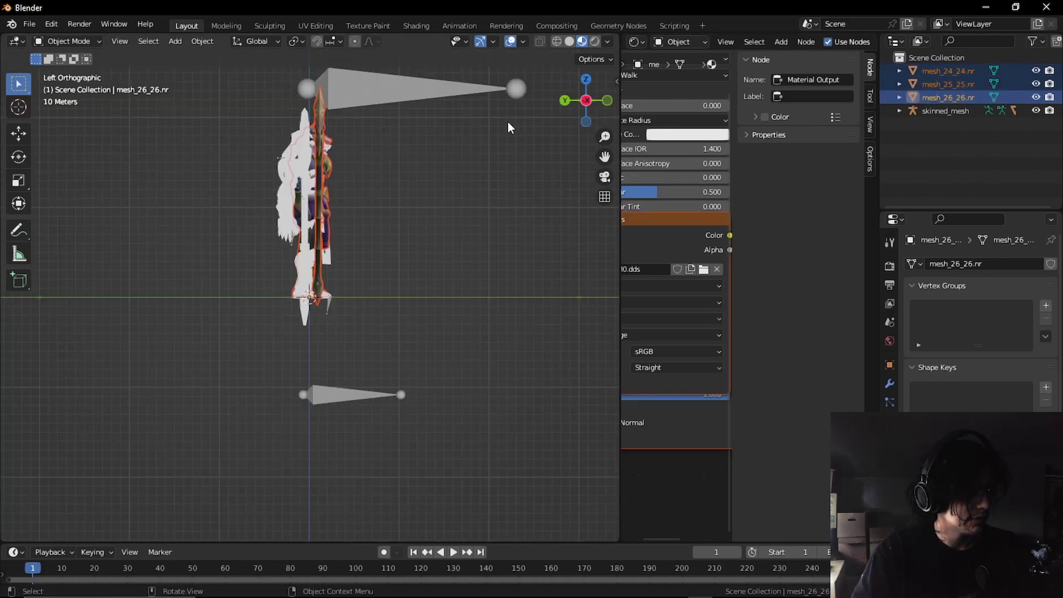
{"action": "key", "text": "g"}
{"action": "key", "text": "y"}
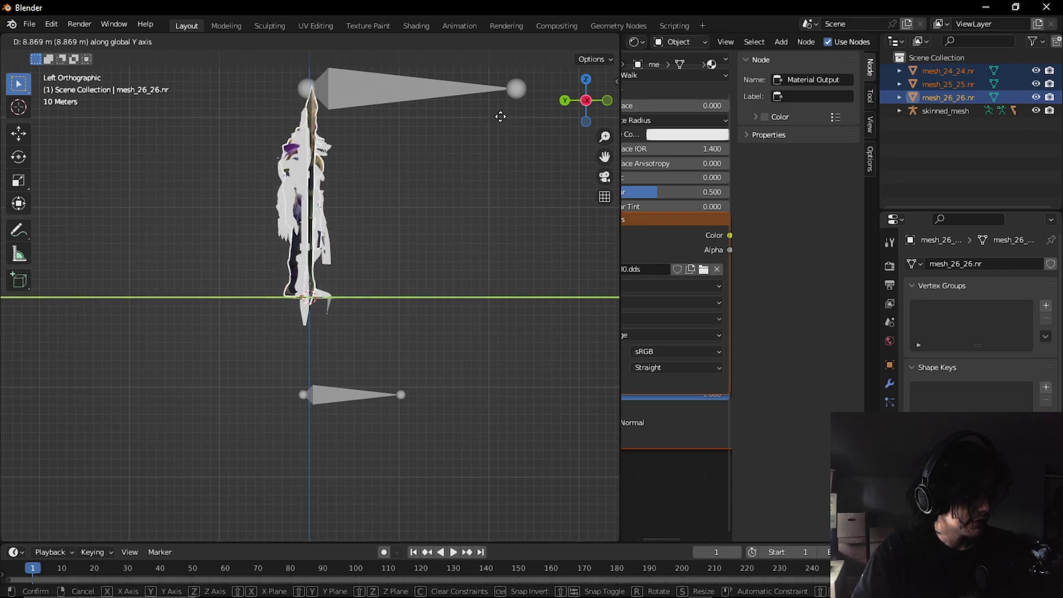
{"action": "left_click", "coordinate": [499, 117]}
Move the three ripped meshes about 5.18 m further along the global Y axis.
{"action": "middle_click_drag", "start_coordinate": [499, 127], "coordinate": [554, 150]}
{"action": "key", "text": "g"}
{"action": "key", "text": "y"}
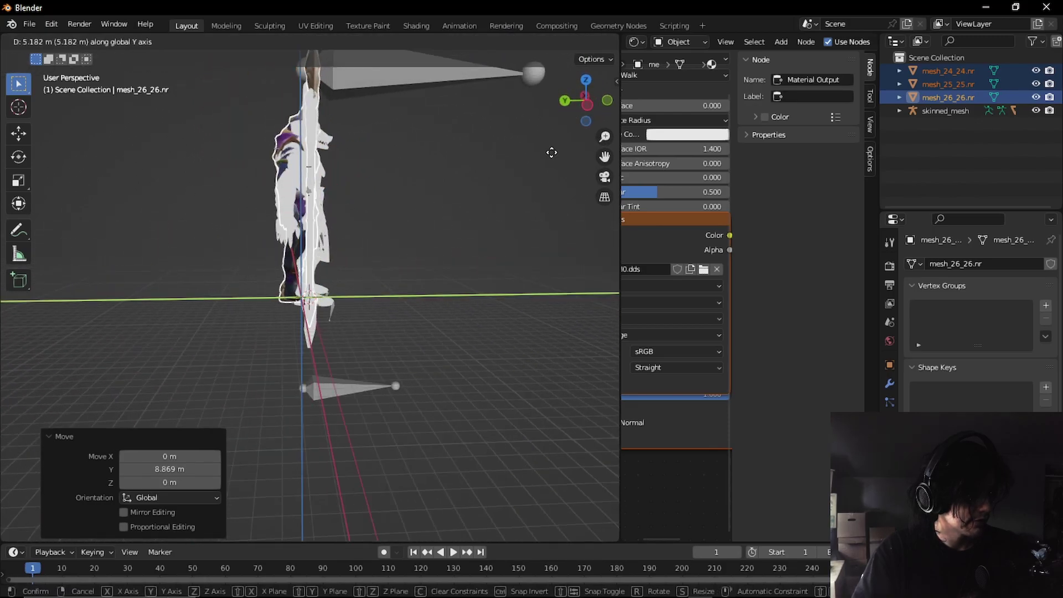
{"action": "left_click", "coordinate": [551, 153]}
{"action": "middle_click_drag", "start_coordinate": [551, 152], "coordinate": [397, 166]}
Select the white League mesh Mesh_0 together with its armature and clear the parent while keeping the transformation.
{"action": "left_click", "coordinate": [403, 172]}
{"action": "scroll", "coordinate": [413, 171], "scroll_direction": "up", "scroll_amount": 3}
{"action": "scroll", "coordinate": [414, 172], "scroll_direction": "up", "scroll_amount": 5}
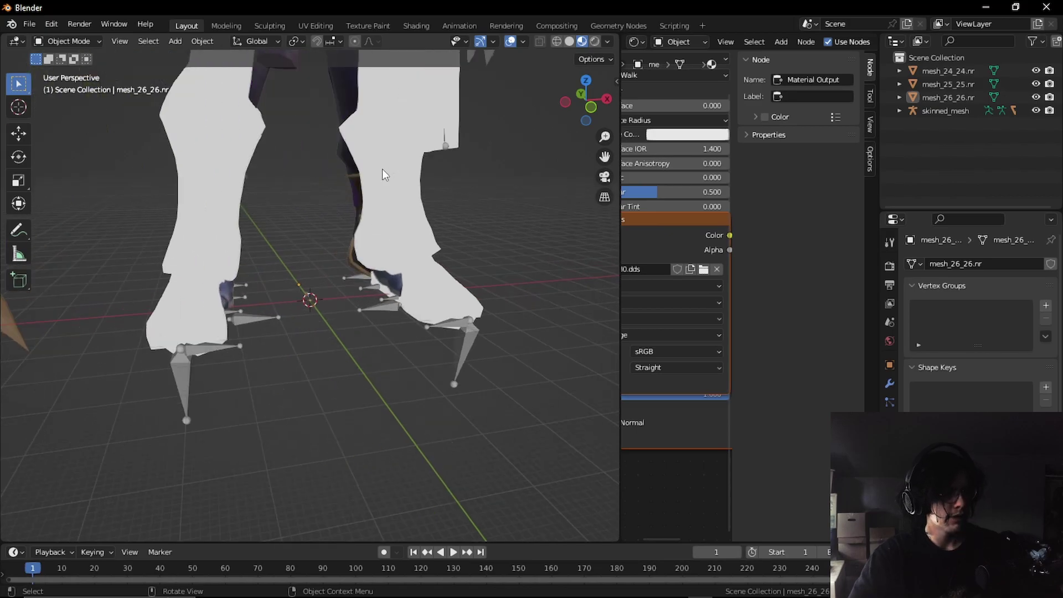
{"action": "left_click", "coordinate": [388, 185]}
{"action": "middle_click_drag", "start_coordinate": [421, 174], "coordinate": [430, 139]}
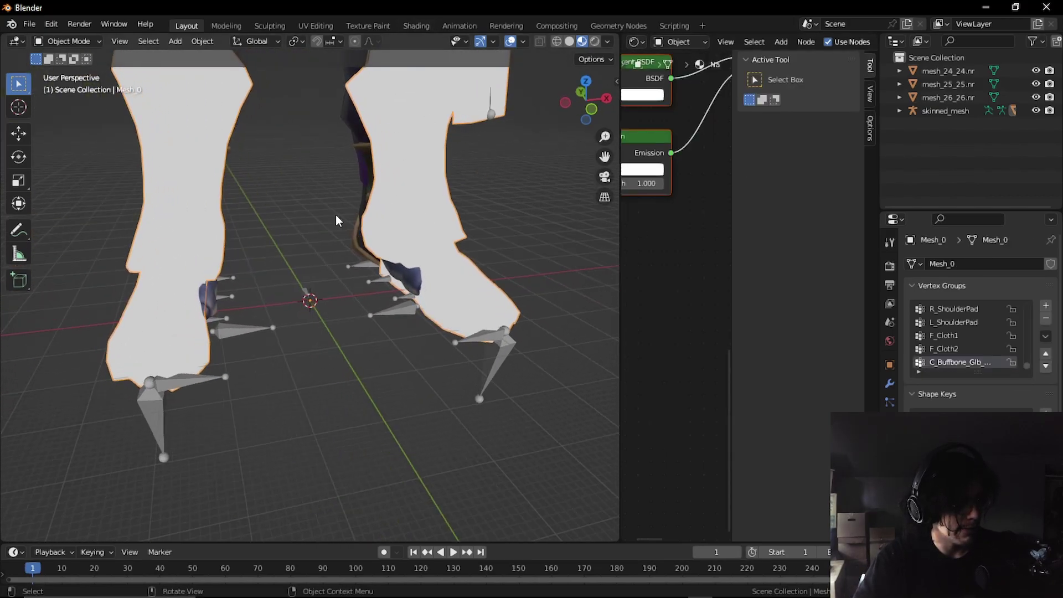
{"action": "left_click", "coordinate": [224, 330], "text": "shift"}
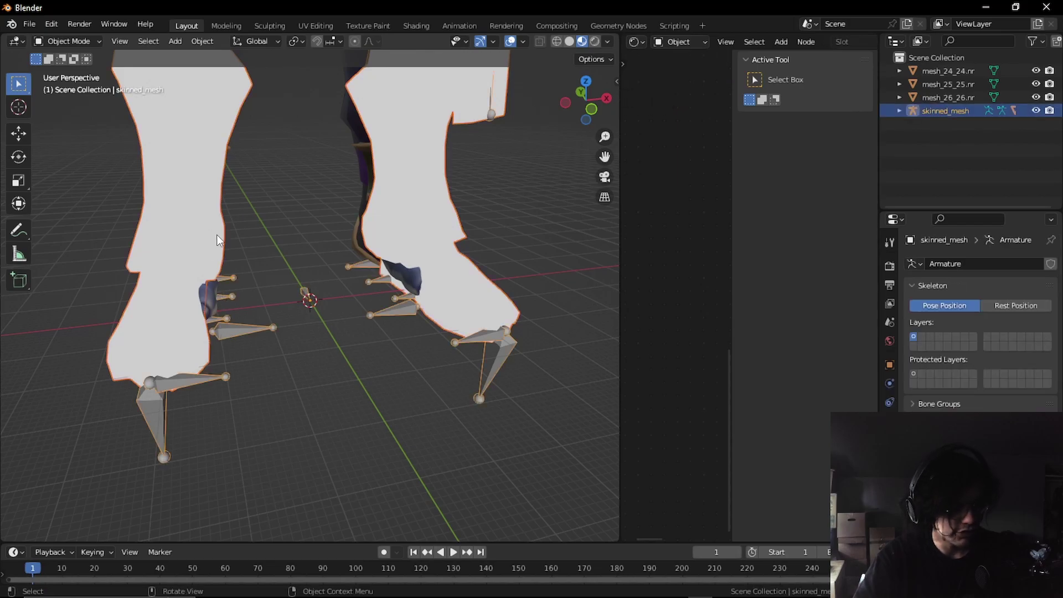
{"action": "key", "text": "alt+p"}
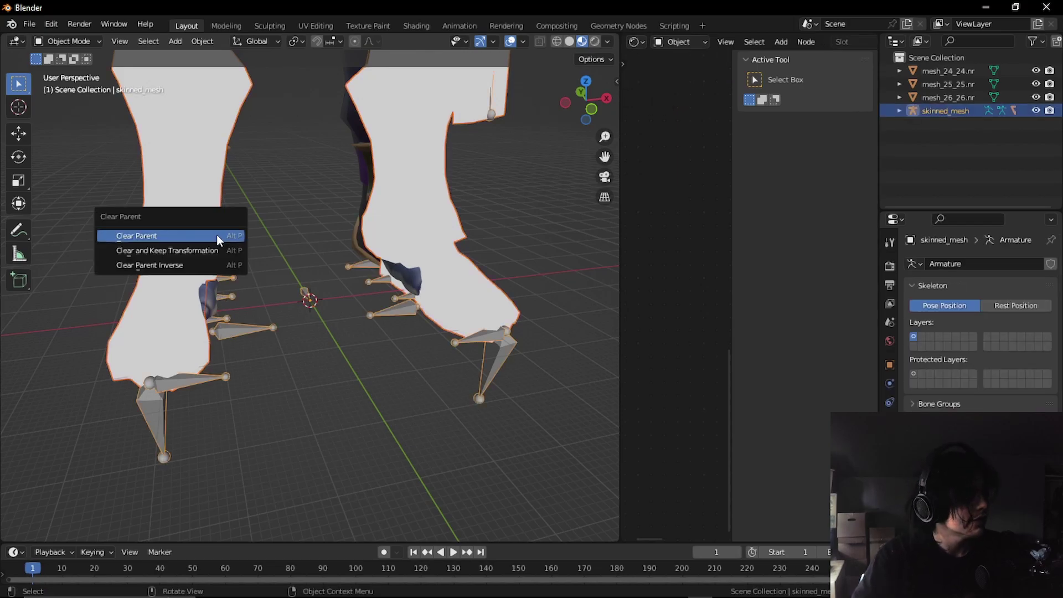
{"action": "left_click", "coordinate": [183, 254]}
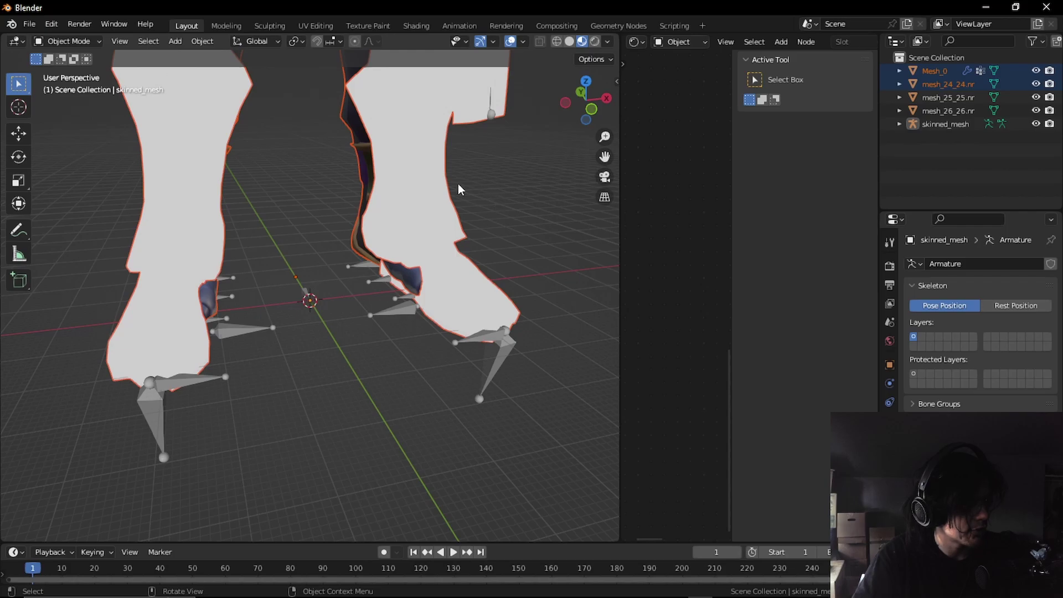
Delete the white League mesh Mesh_0, keeping the skeleton and the ripped meshes.
{"action": "left_click", "coordinate": [228, 207]}
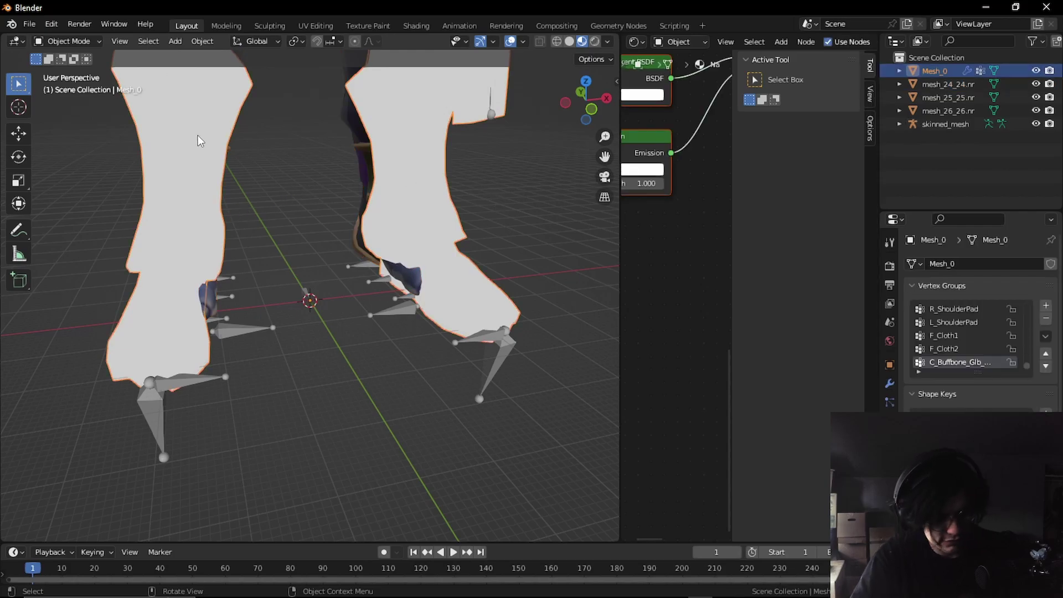
{"action": "key", "text": "Delete"}
{"action": "middle_click_drag", "start_coordinate": [198, 136], "coordinate": [218, 224]}
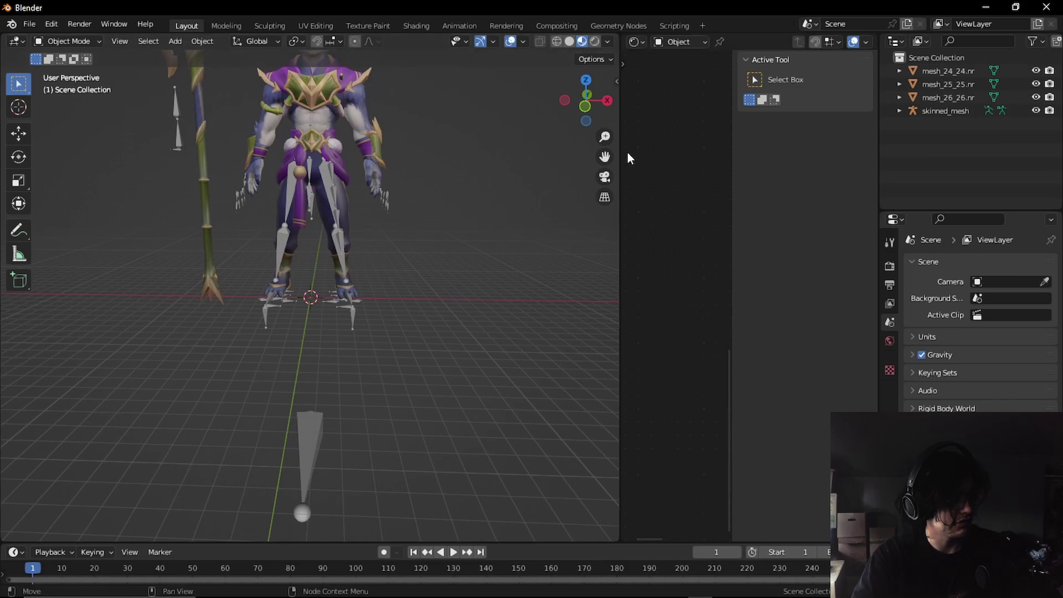
{"action": "left_click_drag", "start_coordinate": [601, 156], "coordinate": [601, 160]}
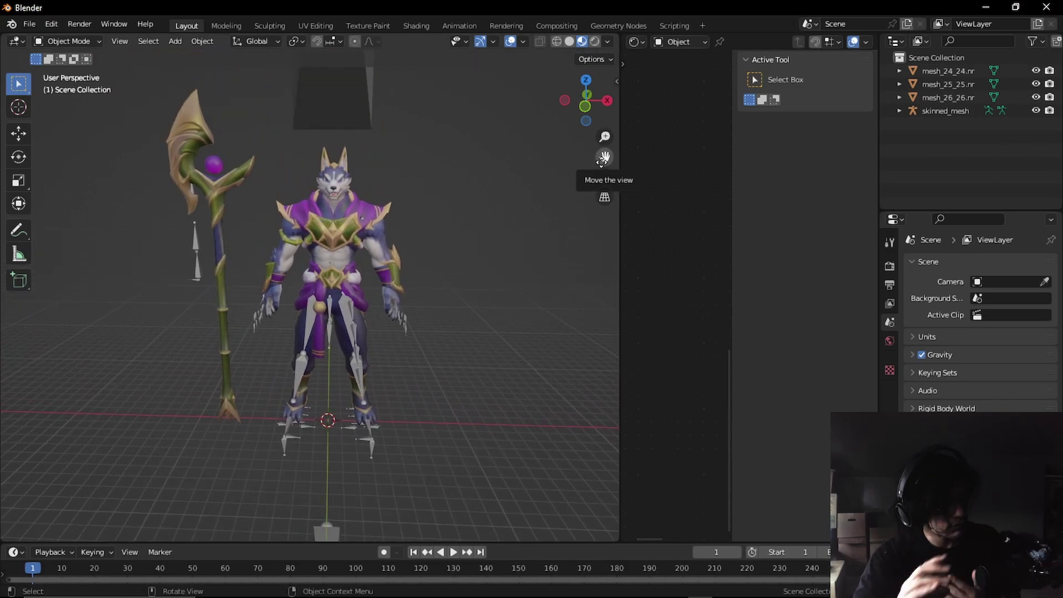
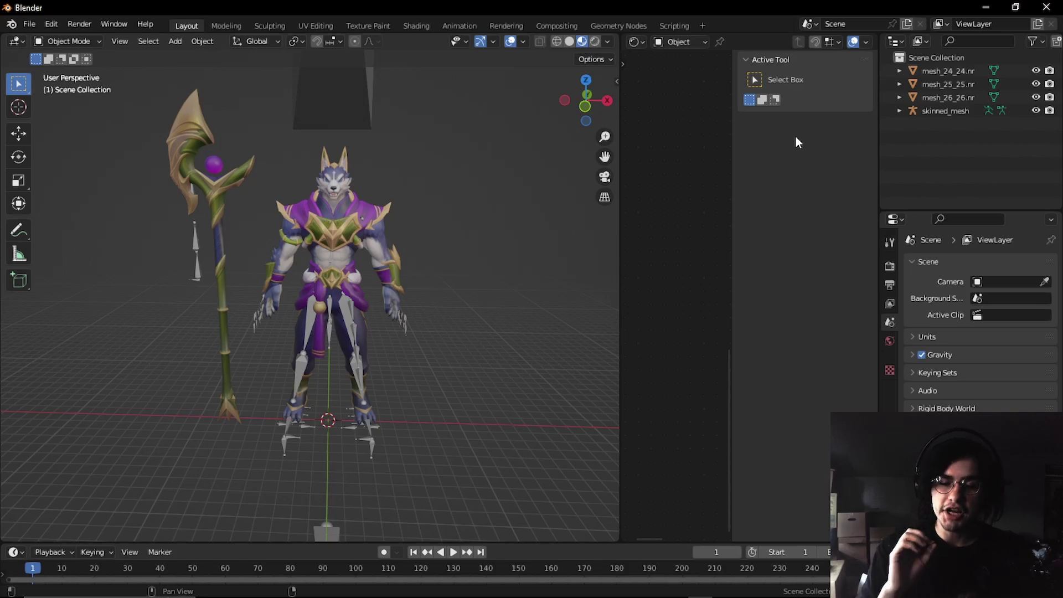
Open the 4x_nasus.dds texture from the skins base folder, examine its layout enlarged, and close the viewer.
{"action": "left_click", "coordinate": [986, 6]}
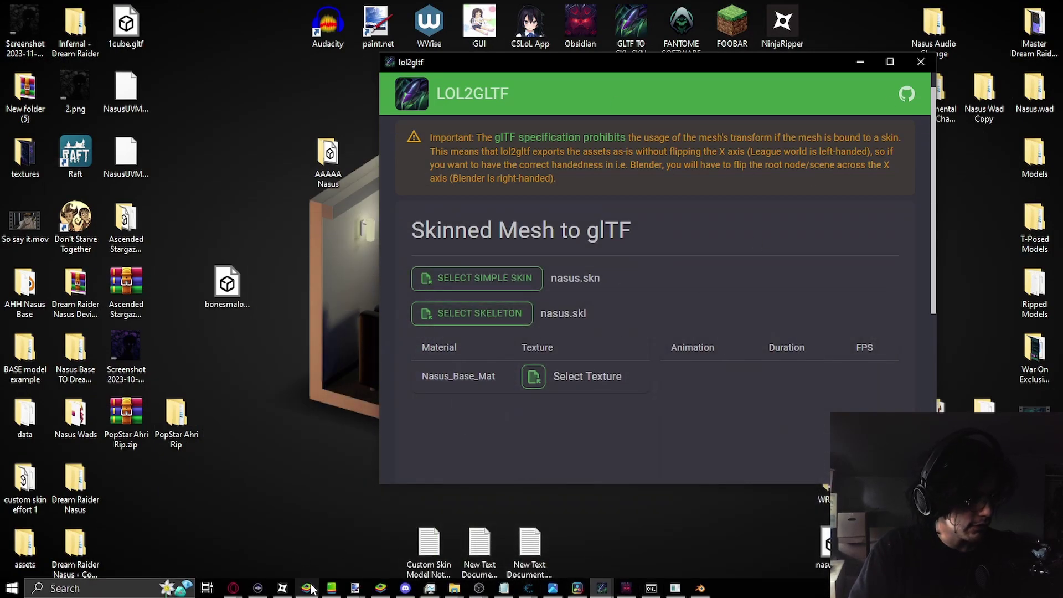
{"action": "left_click", "coordinate": [454, 588]}
{"action": "left_click", "coordinate": [410, 541]}
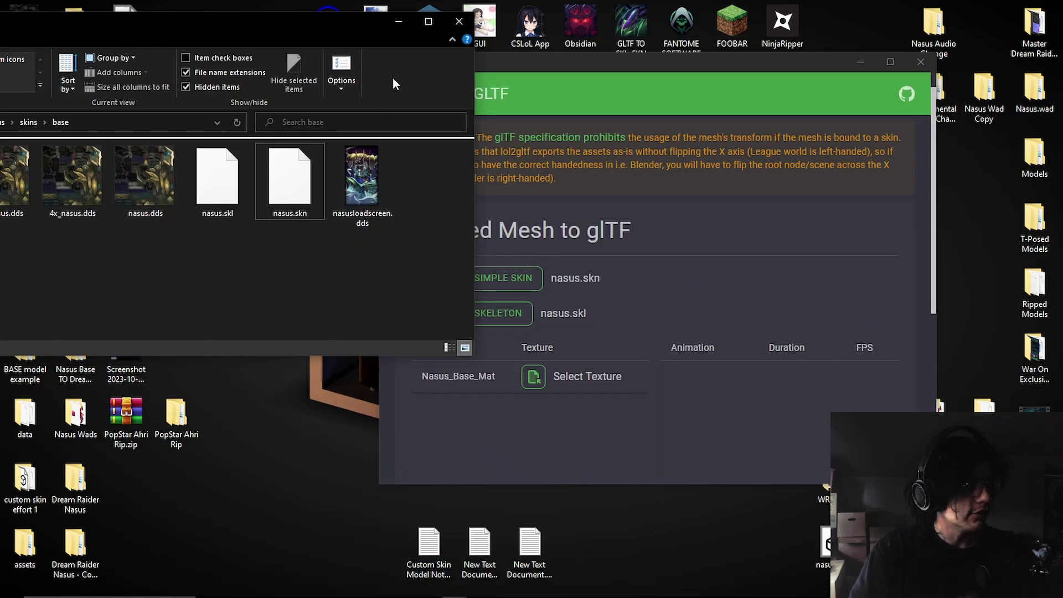
{"action": "double_click", "coordinate": [39, 166]}
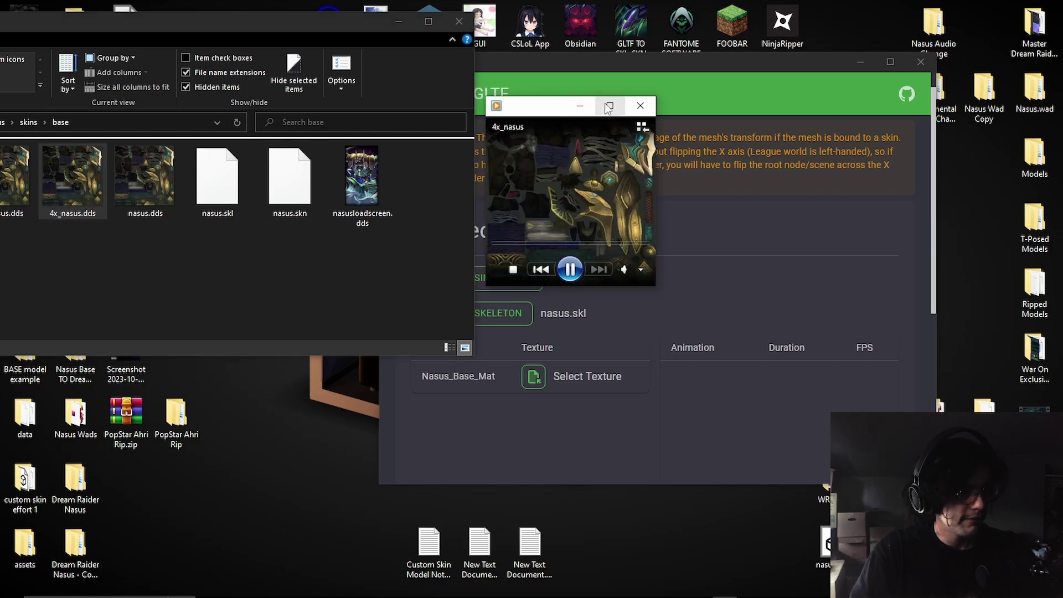
{"action": "left_click", "coordinate": [609, 106]}
{"action": "left_click", "coordinate": [529, 580]}
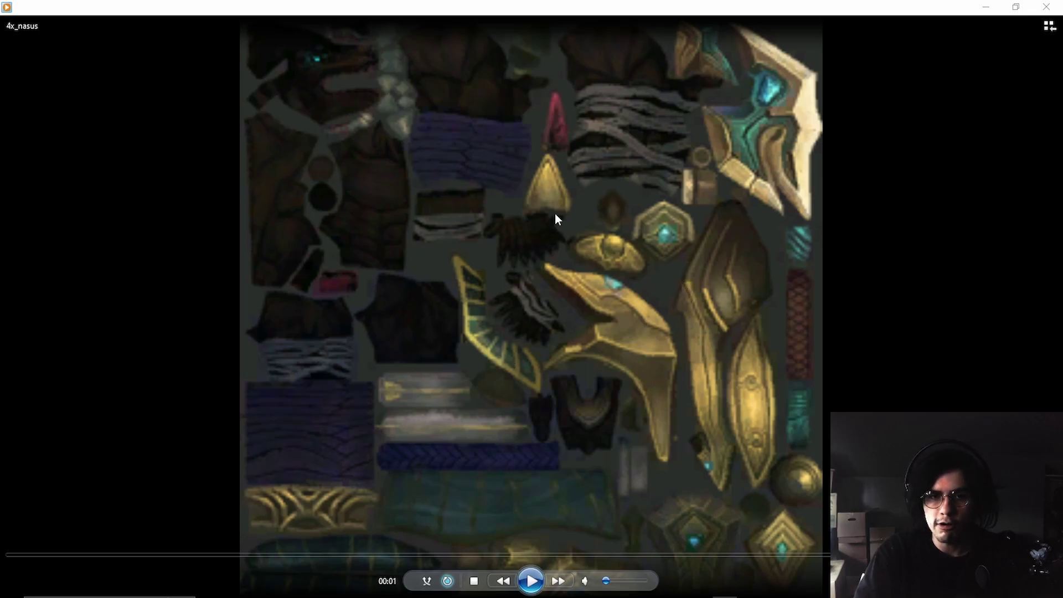
{"action": "left_click", "coordinate": [1045, 6]}
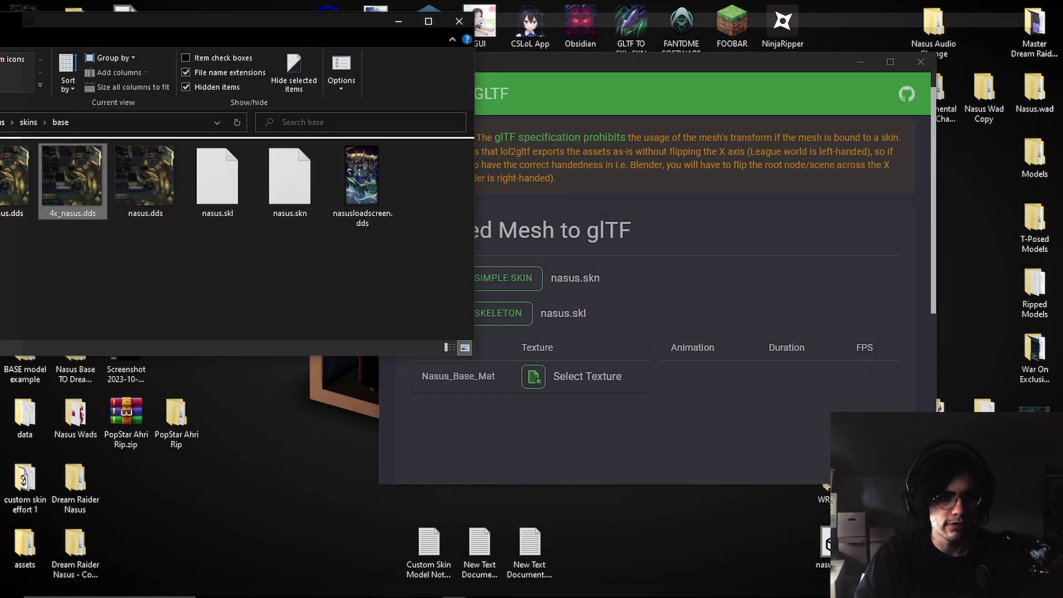
Switch back to Blender and change the shader editor area to the UV Editor.
{"action": "left_click", "coordinate": [700, 588]}
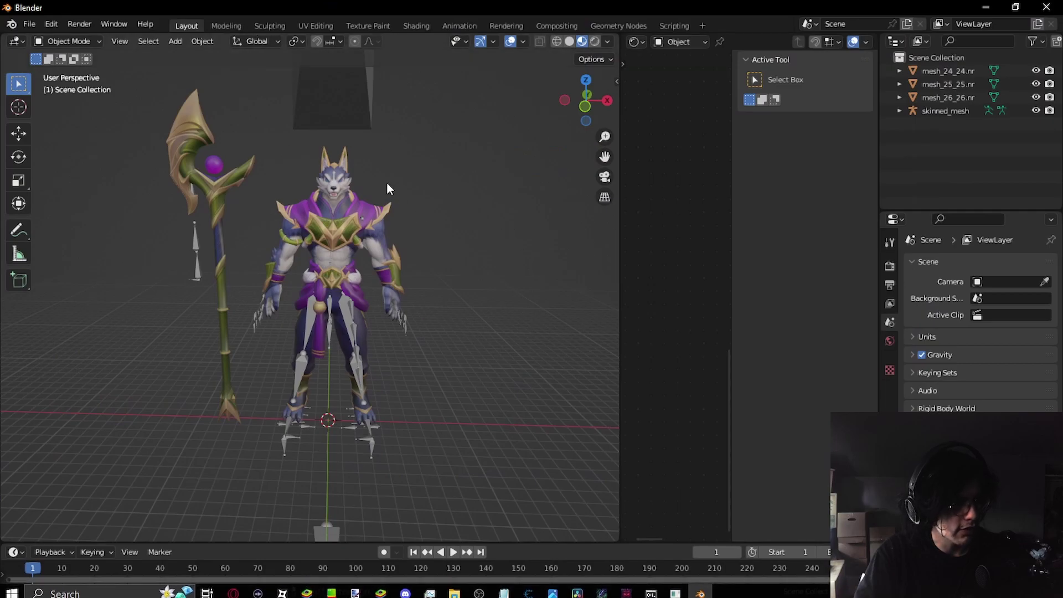
{"action": "middle_click_drag", "start_coordinate": [392, 180], "coordinate": [412, 205]}
{"action": "key", "text": "Escape"}
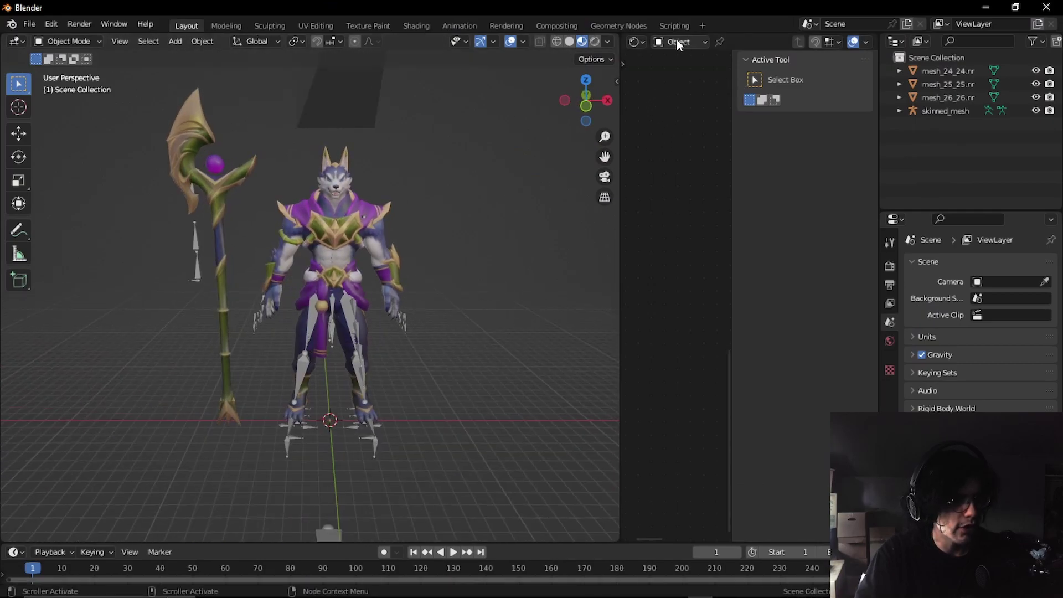
{"action": "left_click", "coordinate": [634, 42]}
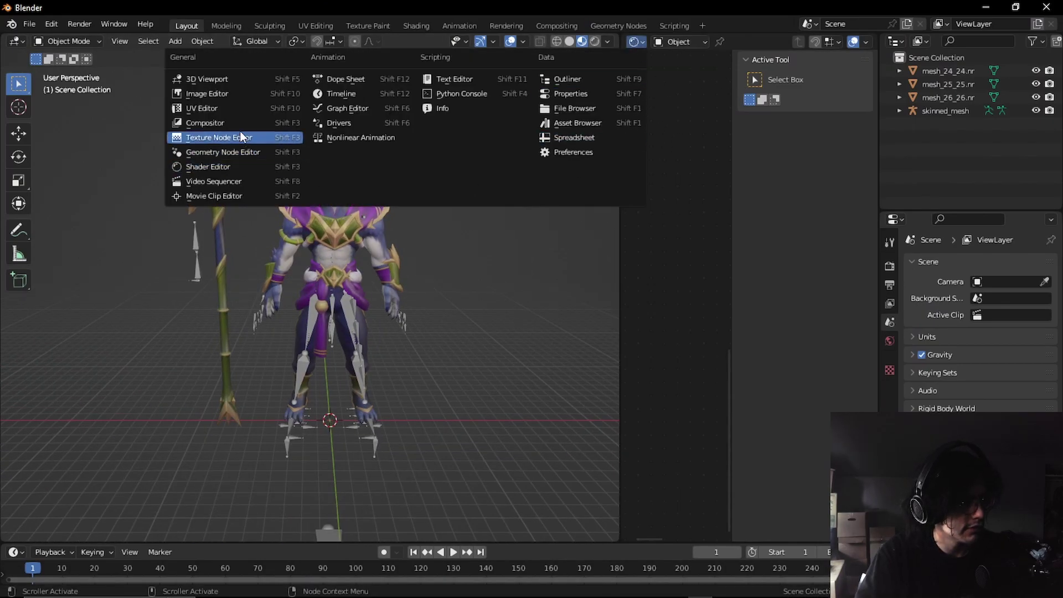
{"action": "left_click", "coordinate": [233, 94]}
{"action": "scroll", "coordinate": [727, 202], "scroll_direction": "up", "scroll_amount": 3}
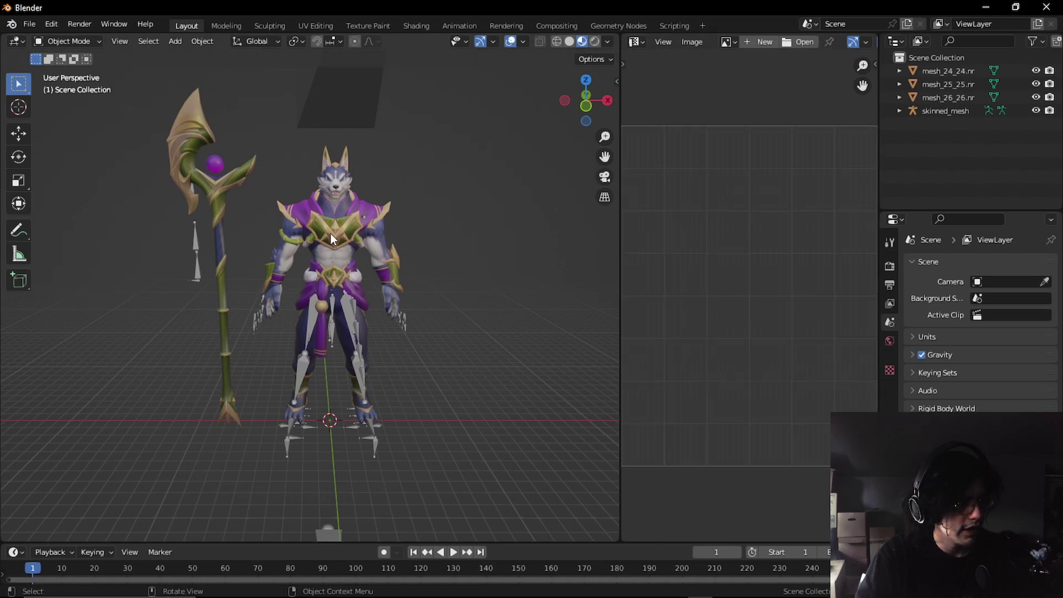
Enter Edit Mode on the staff mesh and examine its UV layout over its texture.
{"action": "left_click", "coordinate": [223, 178]}
{"action": "scroll", "coordinate": [771, 206], "scroll_direction": "down", "scroll_amount": 4}
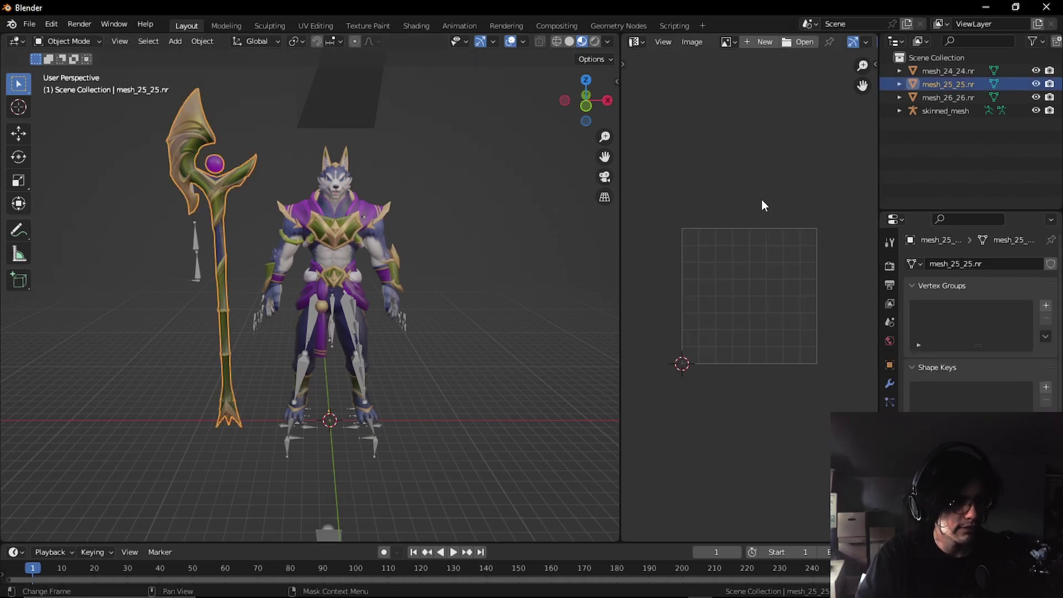
{"action": "key", "text": "Tab"}
{"action": "key", "text": "Home"}
{"action": "scroll", "coordinate": [753, 200], "scroll_direction": "up", "scroll_amount": 2}
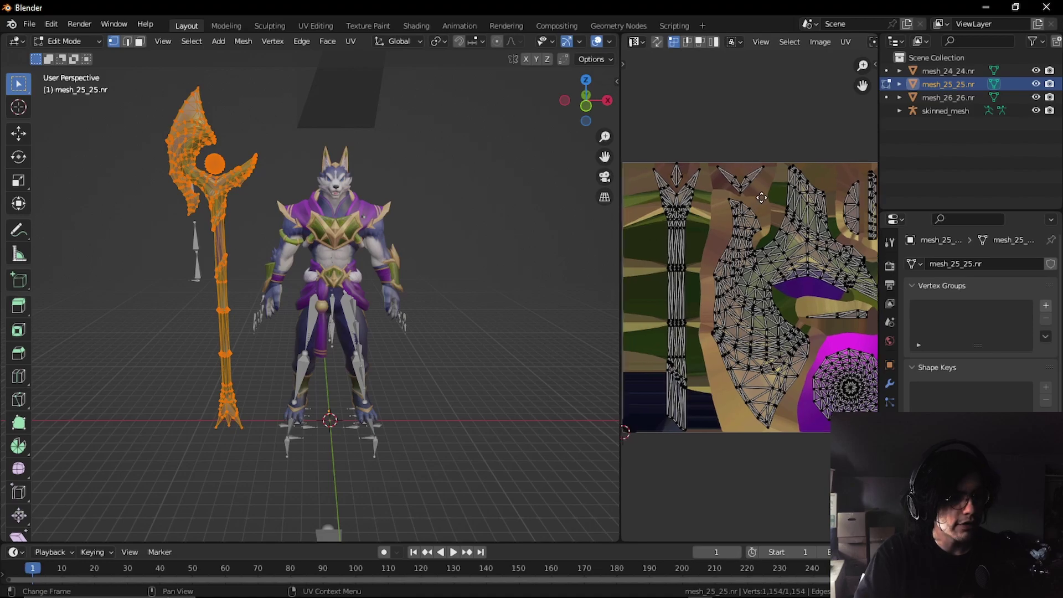
{"action": "scroll", "coordinate": [748, 184], "scroll_direction": "down", "scroll_amount": 1}
{"action": "left_click", "coordinate": [347, 232]}
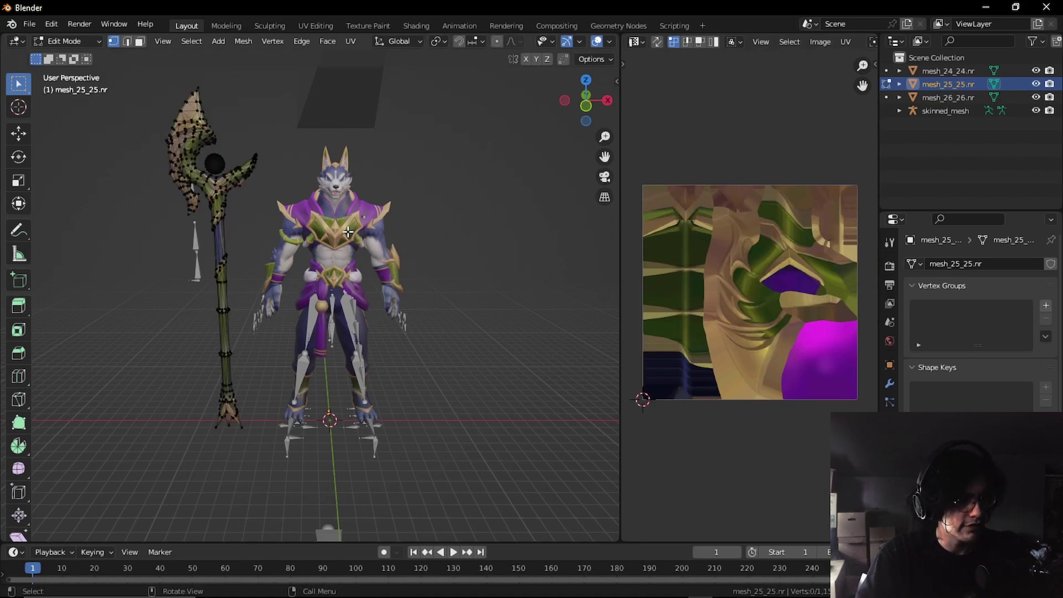
Leave the staff's Edit Mode and examine the body mesh's UV layout over its texture in Edit Mode.
{"action": "key", "text": "Tab"}
{"action": "left_click", "coordinate": [363, 223]}
{"action": "key", "text": "Tab"}
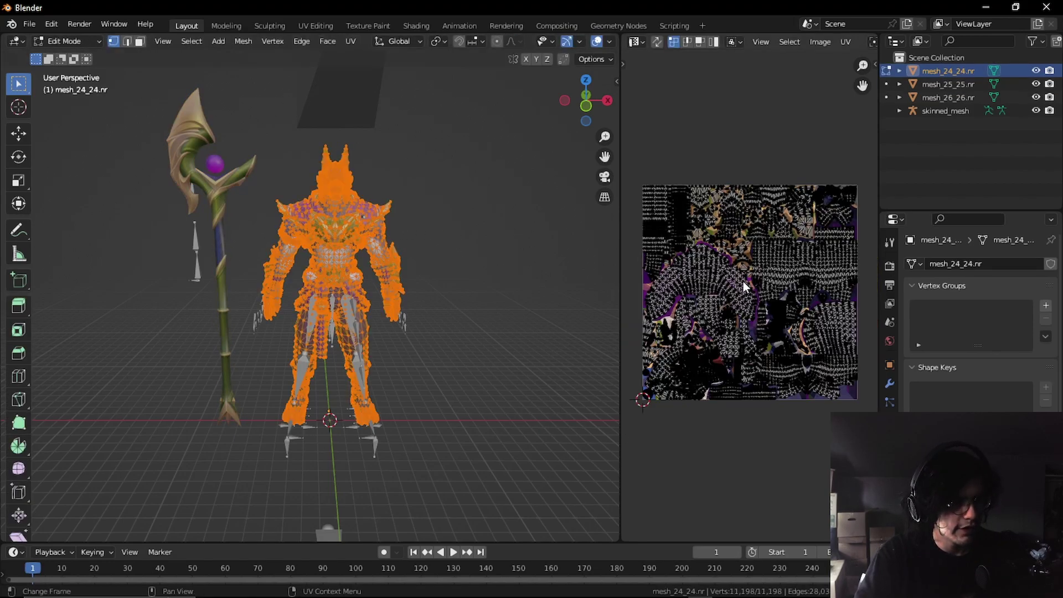
{"action": "scroll", "coordinate": [736, 260], "scroll_direction": "up", "scroll_amount": 2}
{"action": "scroll", "coordinate": [746, 267], "scroll_direction": "down", "scroll_amount": 2}
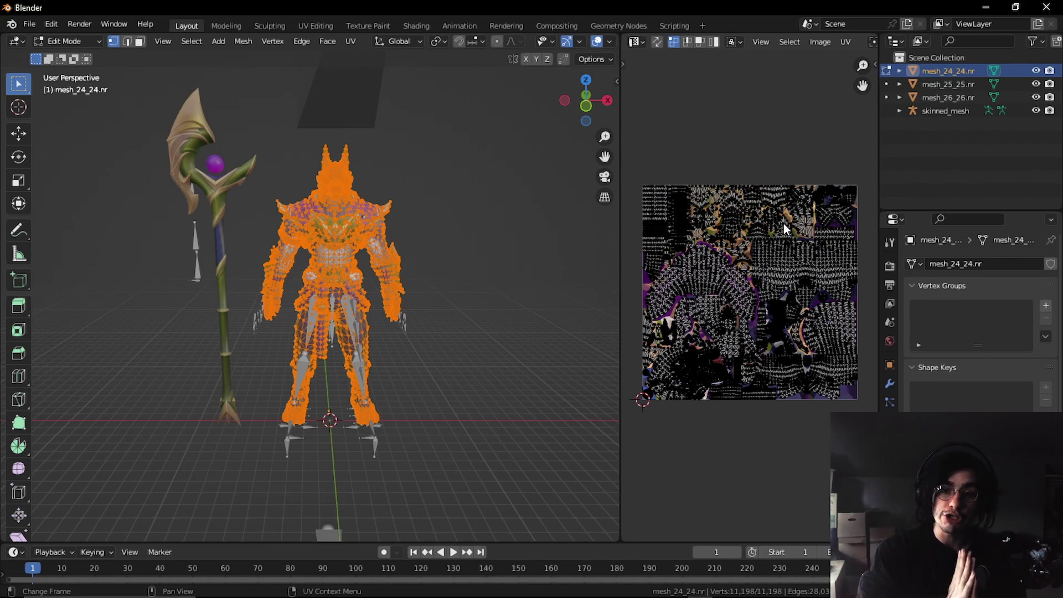
{"action": "middle_click_drag", "start_coordinate": [454, 293], "coordinate": [430, 271]}
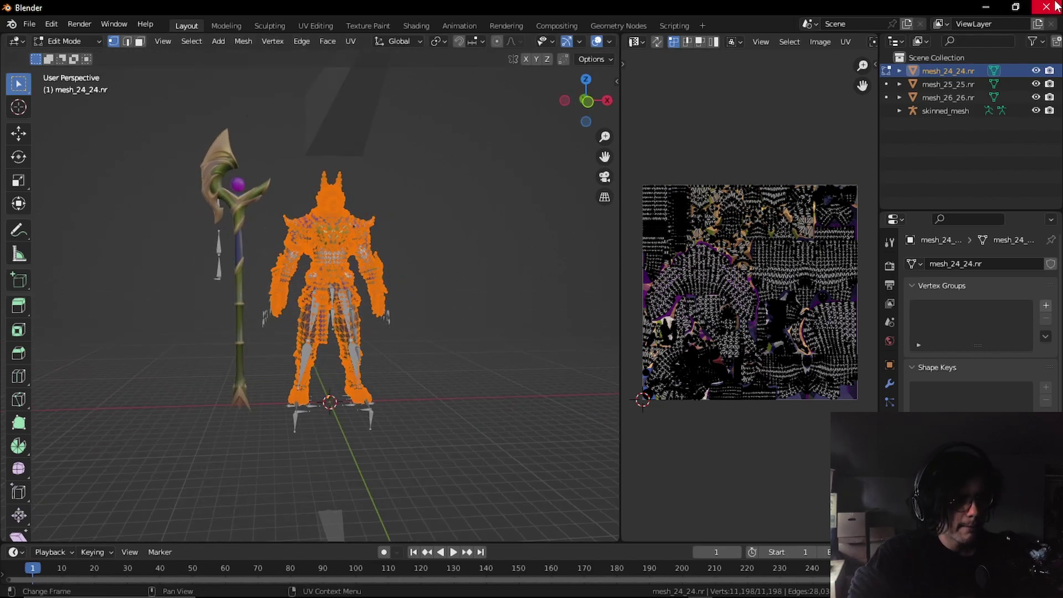
Minimize the Blender, lol2gltf and base folder windows to clear the desktop.
{"action": "left_click", "coordinate": [985, 7]}
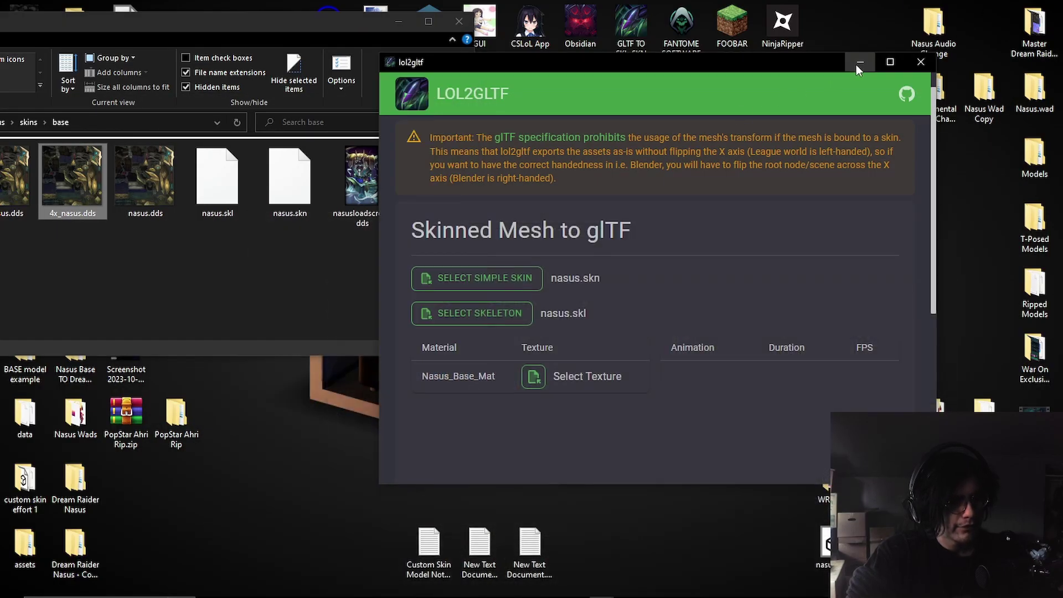
{"action": "left_click", "coordinate": [859, 61]}
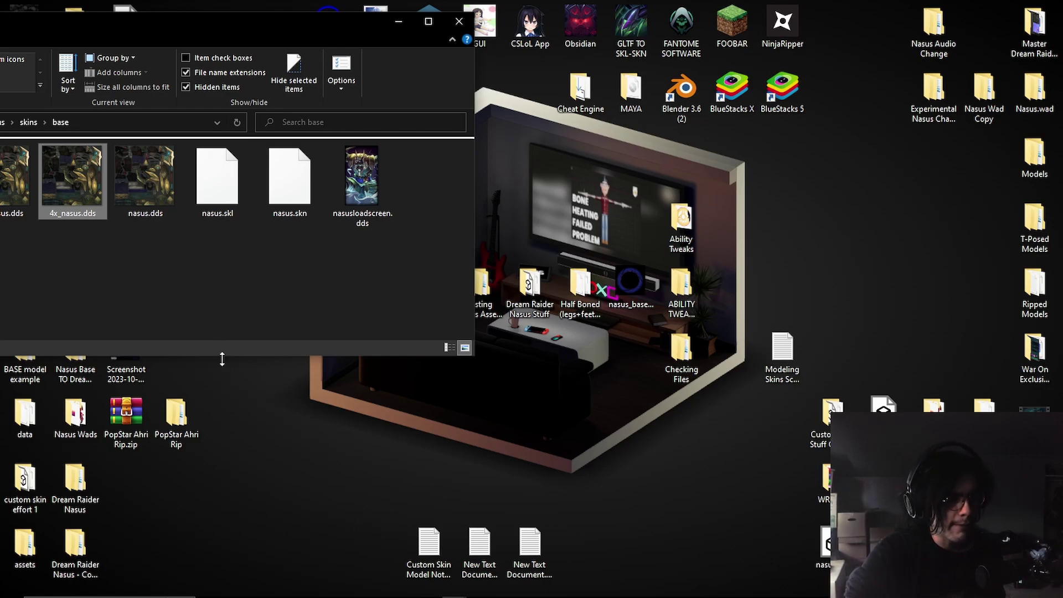
{"action": "left_click", "coordinate": [215, 290]}
{"action": "left_click", "coordinate": [87, 218]}
{"action": "left_click", "coordinate": [140, 242]}
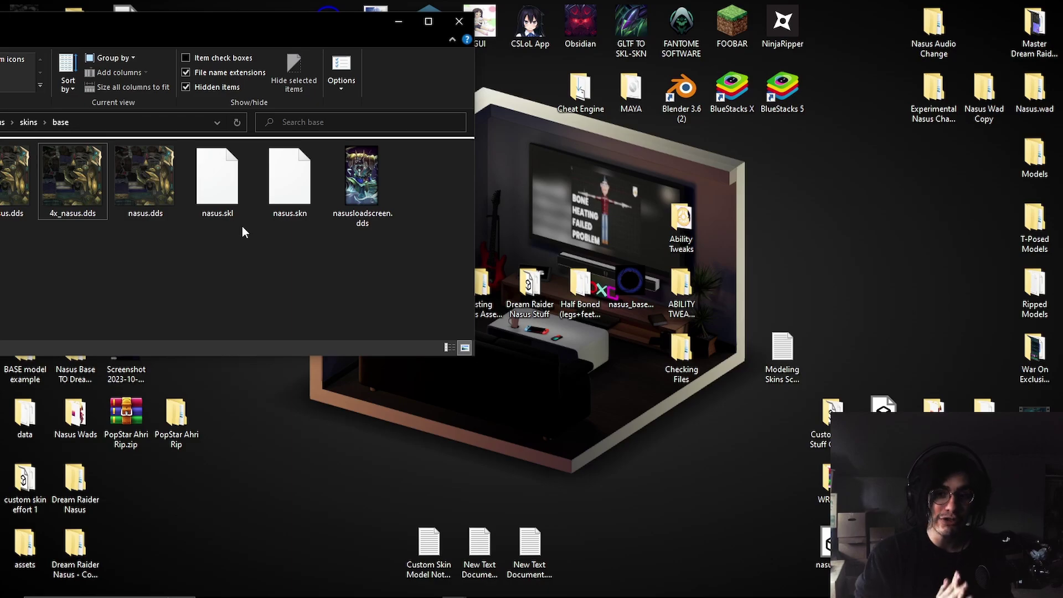
{"action": "left_click", "coordinate": [396, 21]}
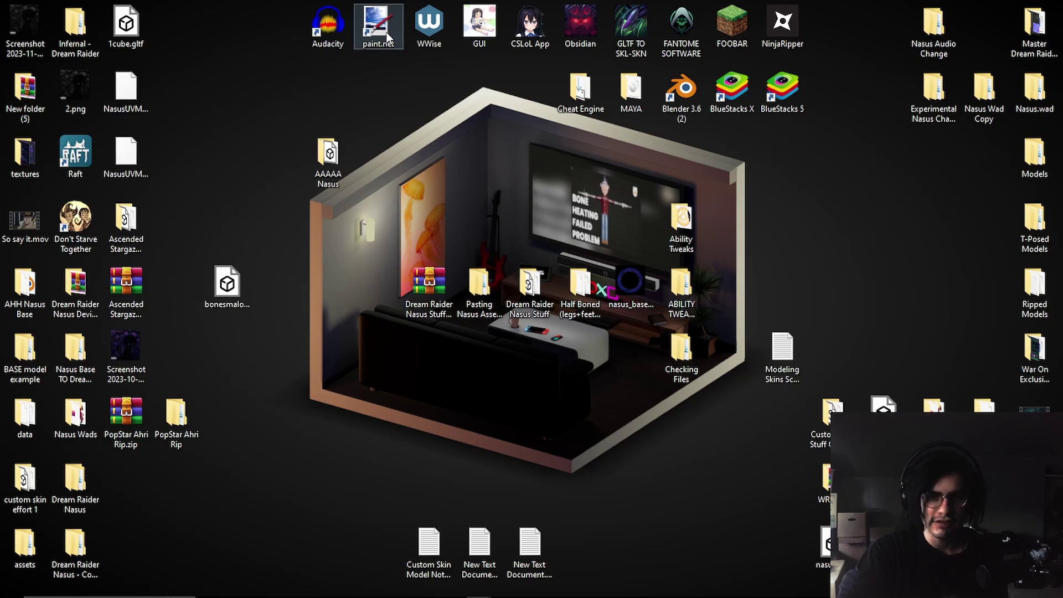
Launch paint.net and close its Colors window and the GLTF TO SKL-SKN folder window.
{"action": "double_click", "coordinate": [387, 36]}
{"action": "mouse_move", "coordinate": [679, 9]}
{"action": "left_mouse_down"}
{"action": "mouse_move", "coordinate": [570, 78]}
{"action": "mouse_move", "coordinate": [531, 36]}
{"action": "left_mouse_up"}
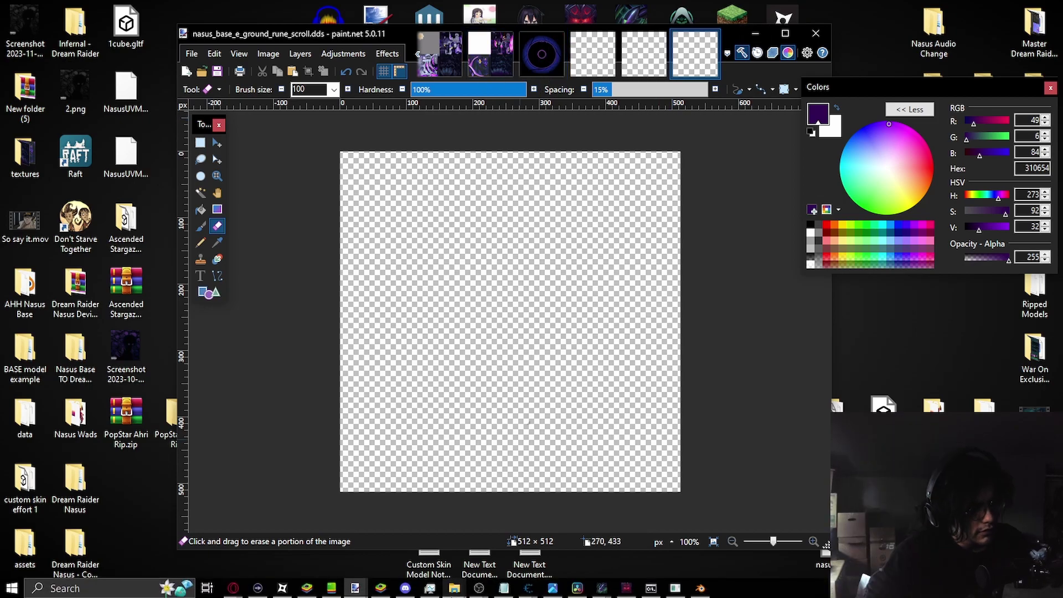
{"action": "mouse_move", "coordinate": [462, 578]}
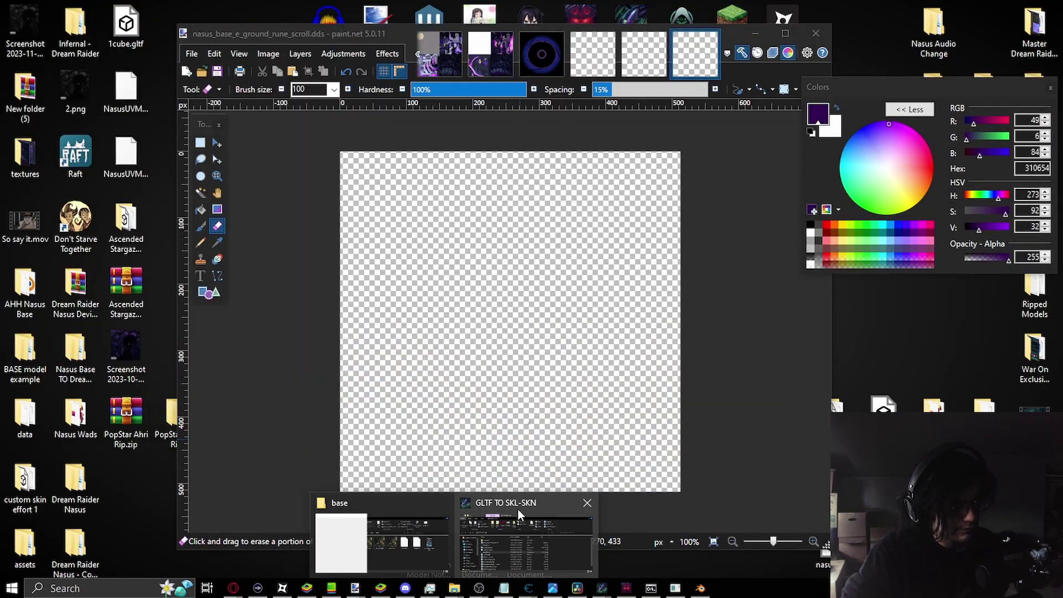
{"action": "left_click", "coordinate": [516, 512]}
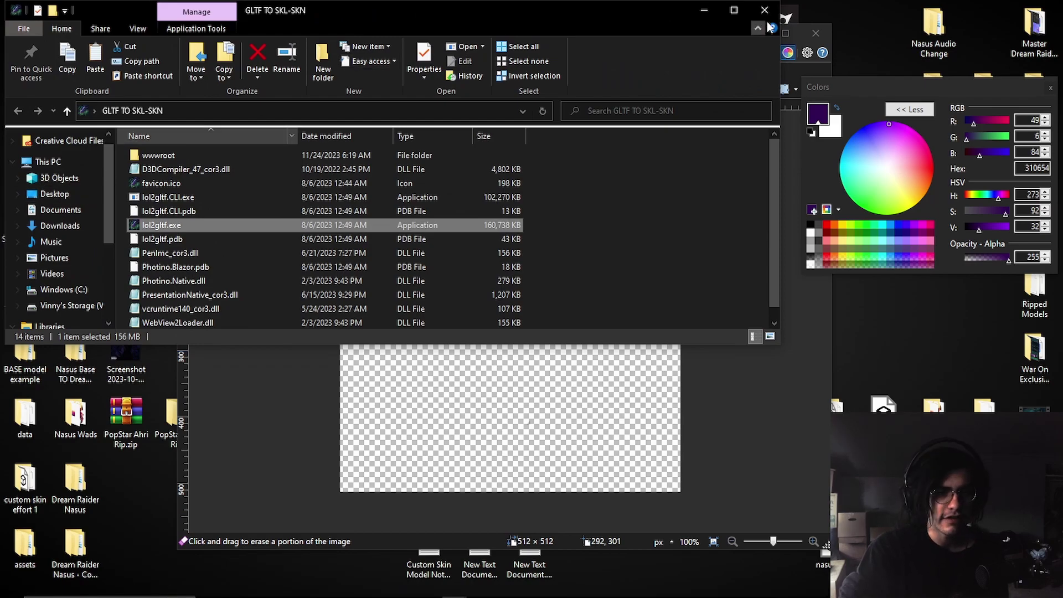
{"action": "left_click", "coordinate": [1024, 84]}
{"action": "left_click_drag", "start_coordinate": [1024, 84], "coordinate": [763, 92]}
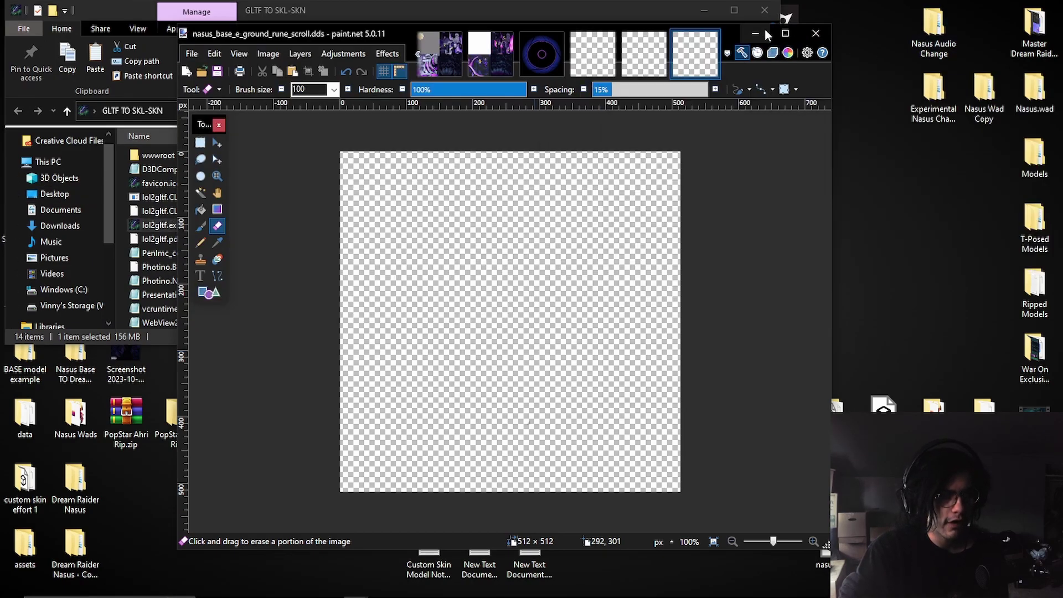
{"action": "left_click", "coordinate": [765, 10]}
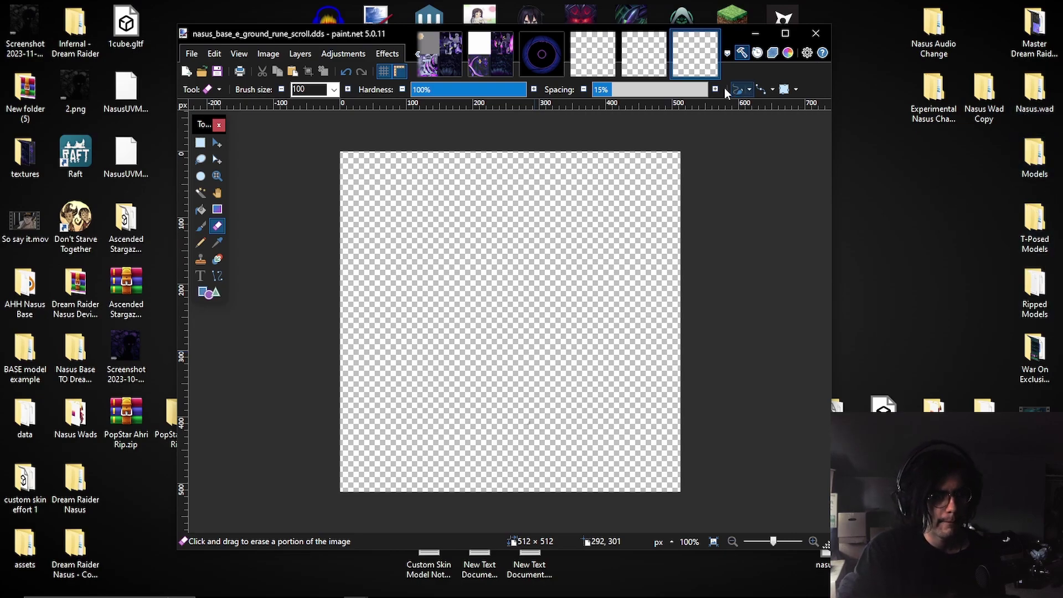
Close two of the blank transparent images and move the paint.net window clear of the desktop's upper icons.
{"action": "left_click", "coordinate": [608, 40]}
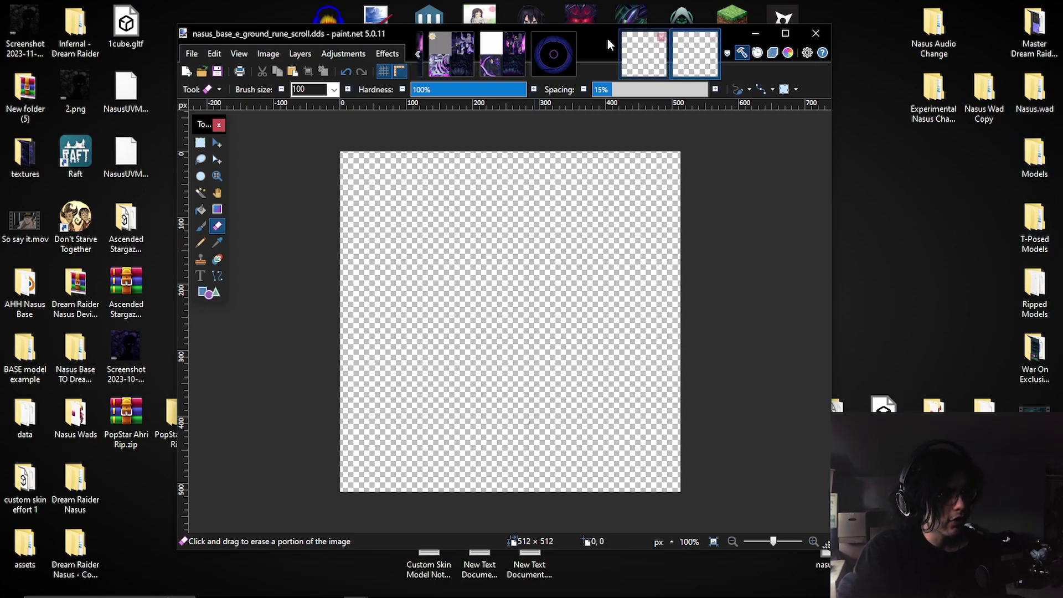
{"action": "left_click", "coordinate": [659, 37]}
{"action": "mouse_move", "coordinate": [348, 39]}
{"action": "left_mouse_down"}
{"action": "mouse_move", "coordinate": [687, 184]}
{"action": "mouse_move", "coordinate": [431, 102]}
{"action": "left_mouse_up"}
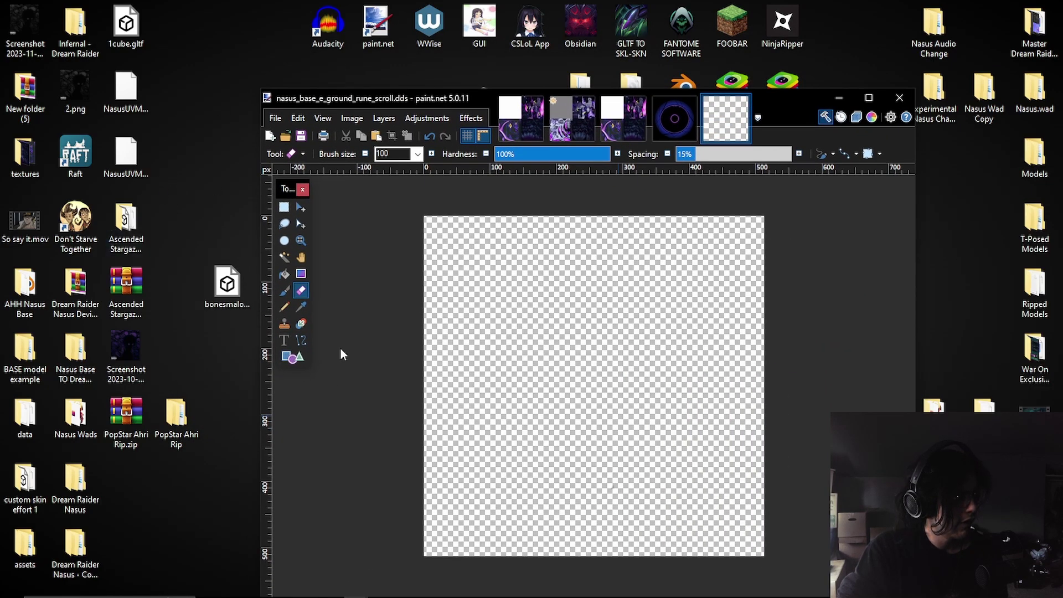
Open nasus.dds from the base skin folder as a separate image in paint.net.
{"action": "mouse_move", "coordinate": [238, 596]}
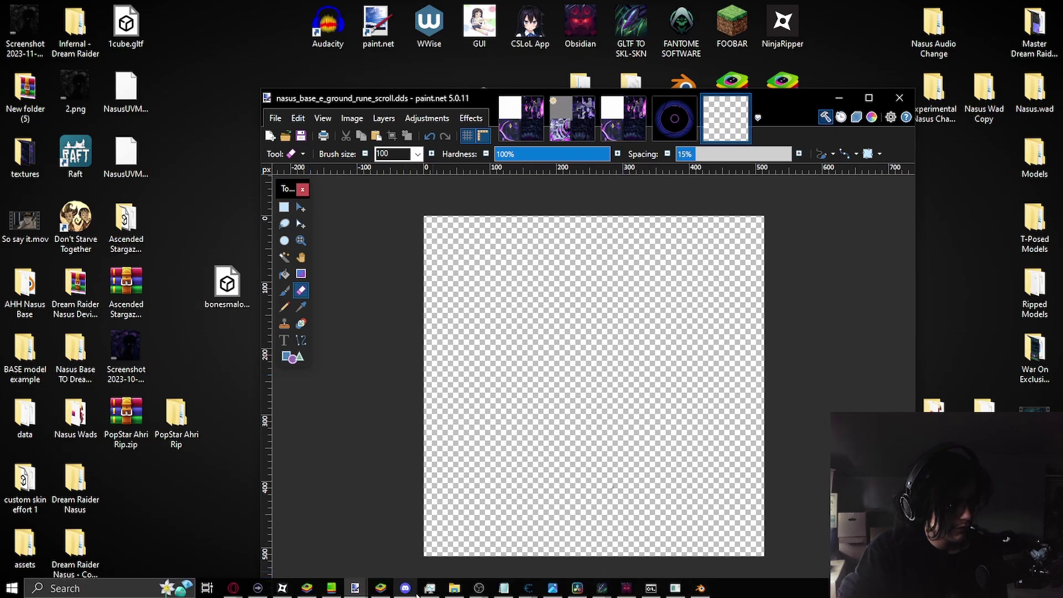
{"action": "left_click", "coordinate": [454, 588]}
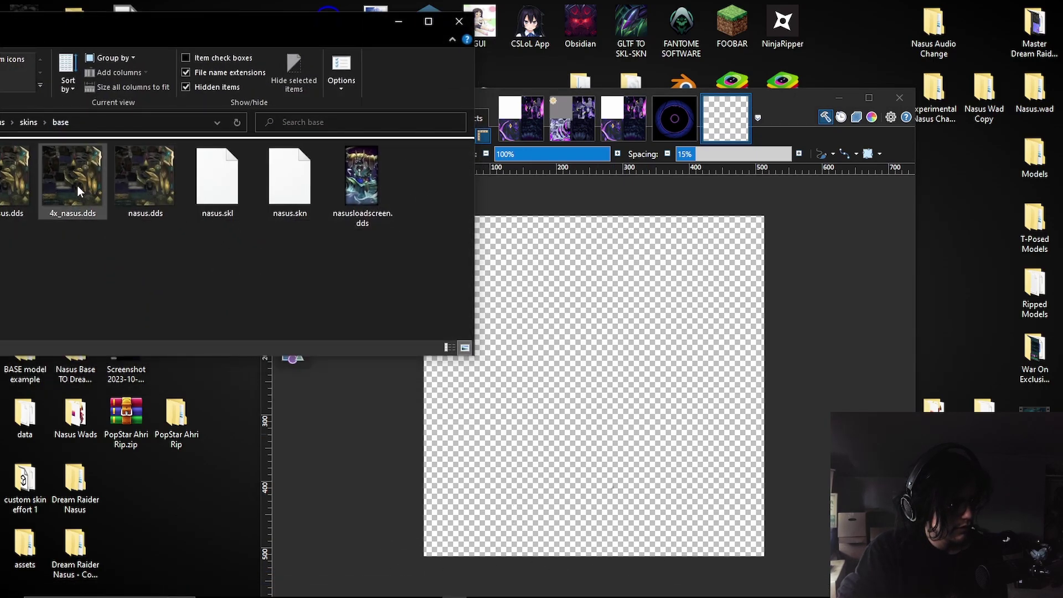
{"action": "left_click_drag", "start_coordinate": [102, 28], "coordinate": [223, 48]}
{"action": "mouse_move", "coordinate": [205, 200]}
{"action": "left_mouse_down"}
{"action": "mouse_move", "coordinate": [254, 202]}
{"action": "mouse_move", "coordinate": [745, 408]}
{"action": "left_mouse_up"}
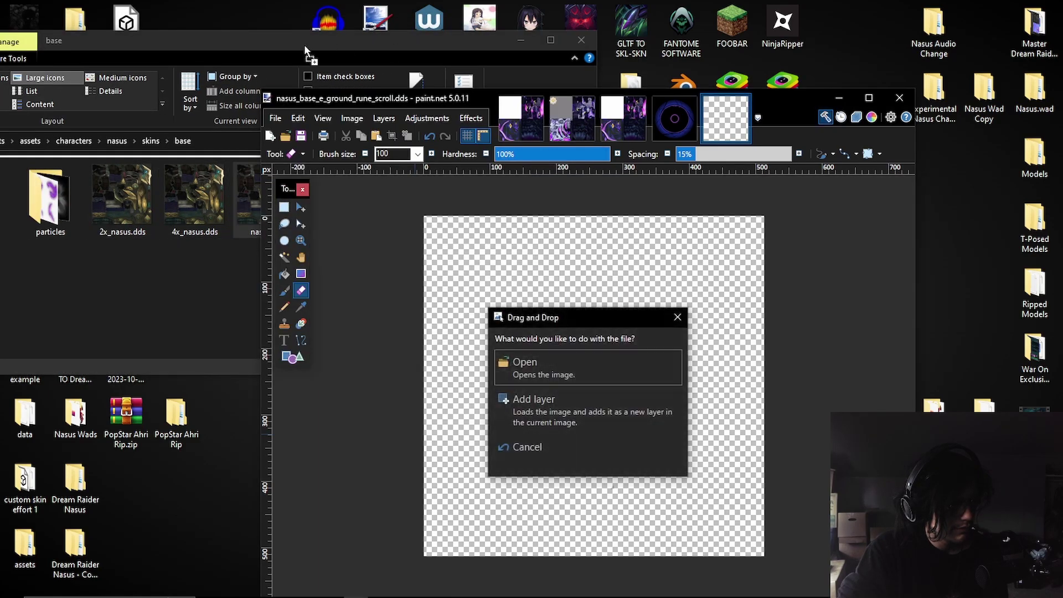
{"action": "left_click", "coordinate": [578, 365]}
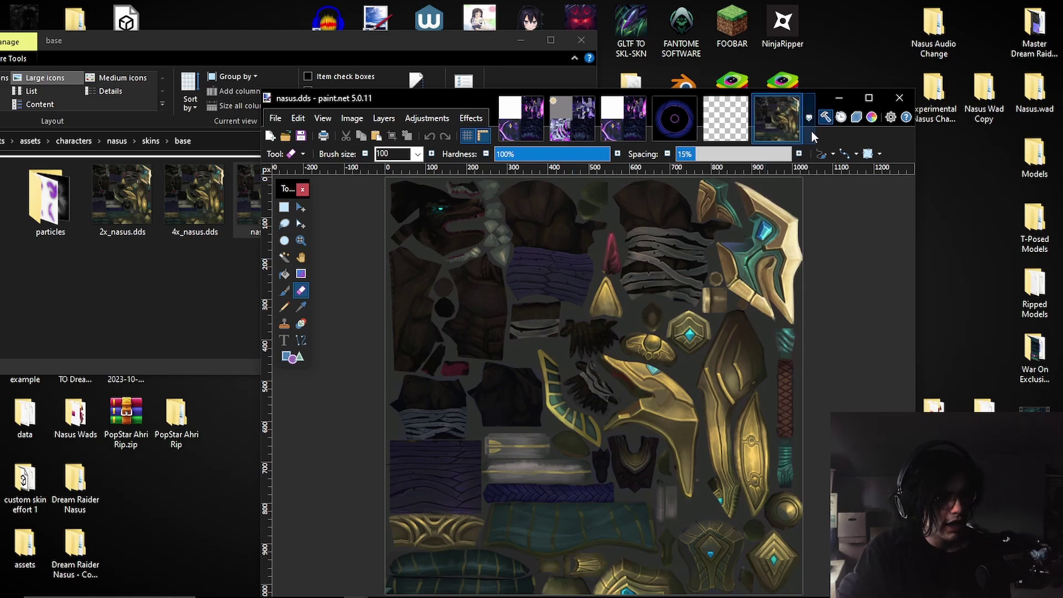
{"action": "left_click_drag", "start_coordinate": [822, 109], "coordinate": [755, 27]}
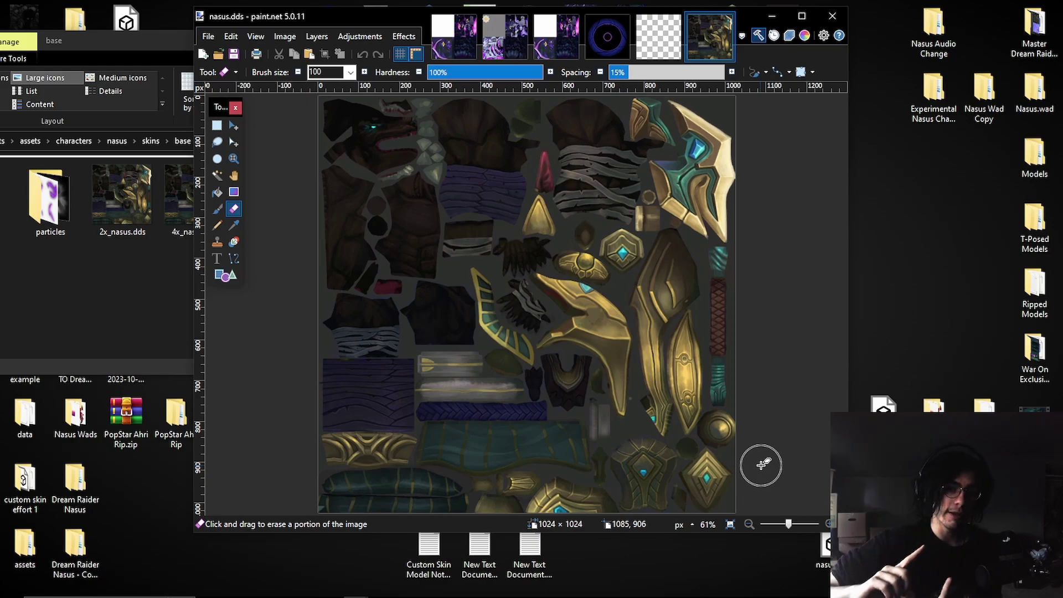
Create a new blank image 2048 pixels wide and 2048 pixels high.
{"action": "left_click", "coordinate": [657, 46]}
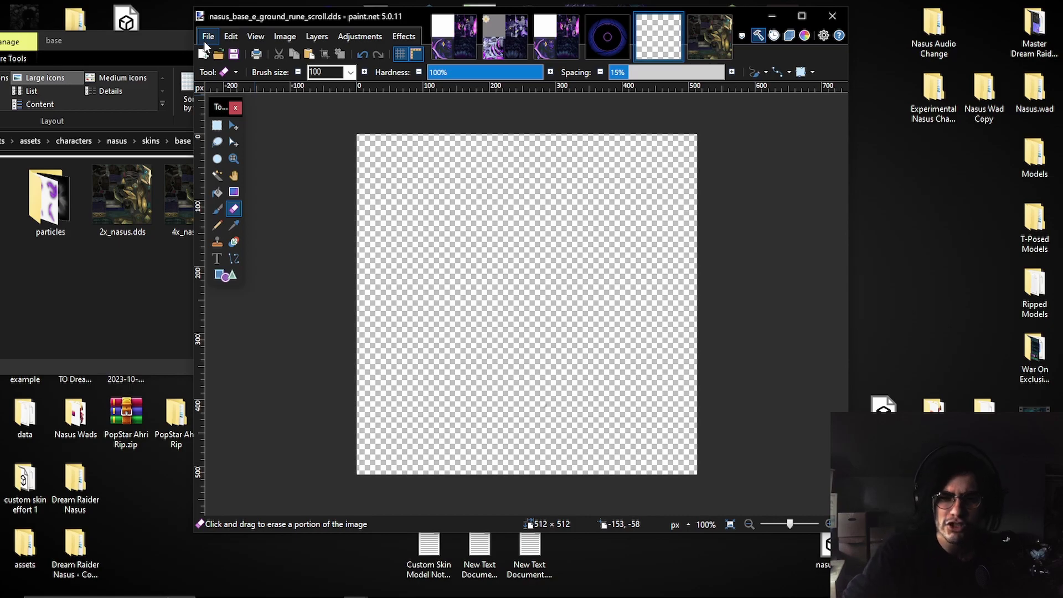
{"action": "left_click", "coordinate": [710, 36]}
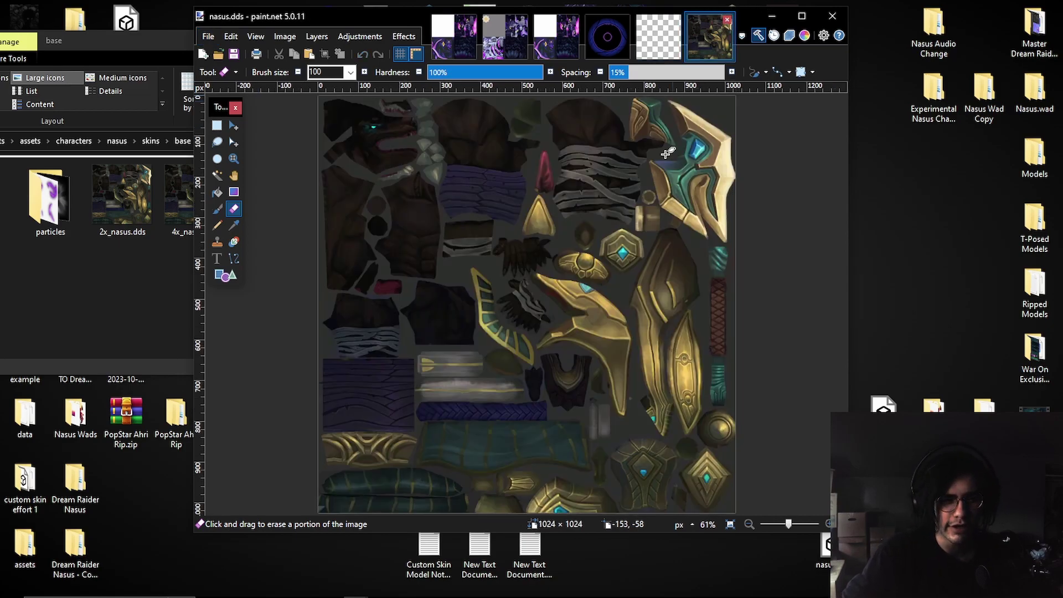
{"action": "left_click", "coordinate": [659, 37]}
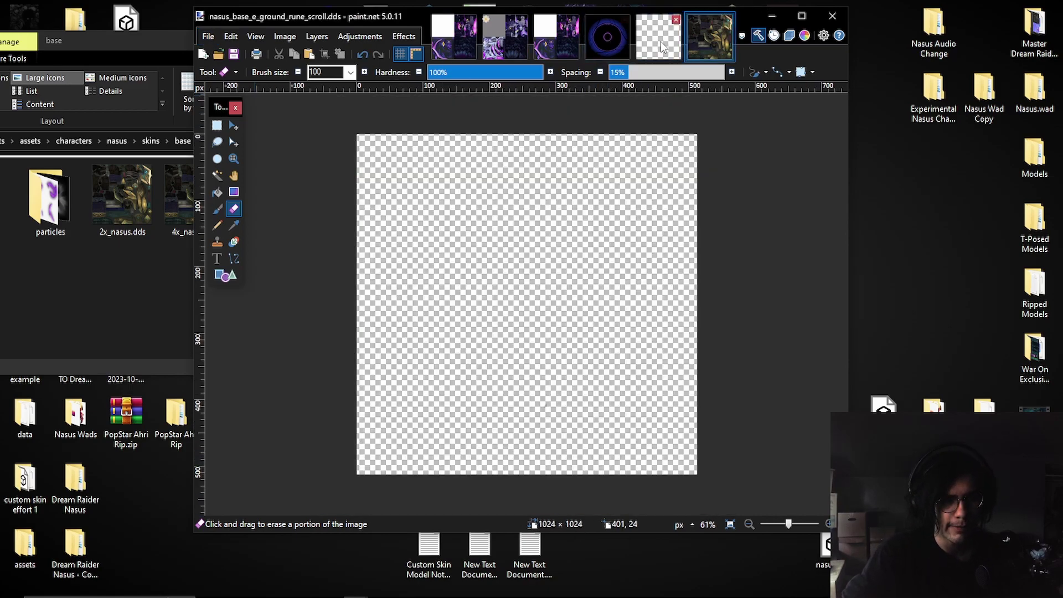
{"action": "left_click", "coordinate": [209, 36]}
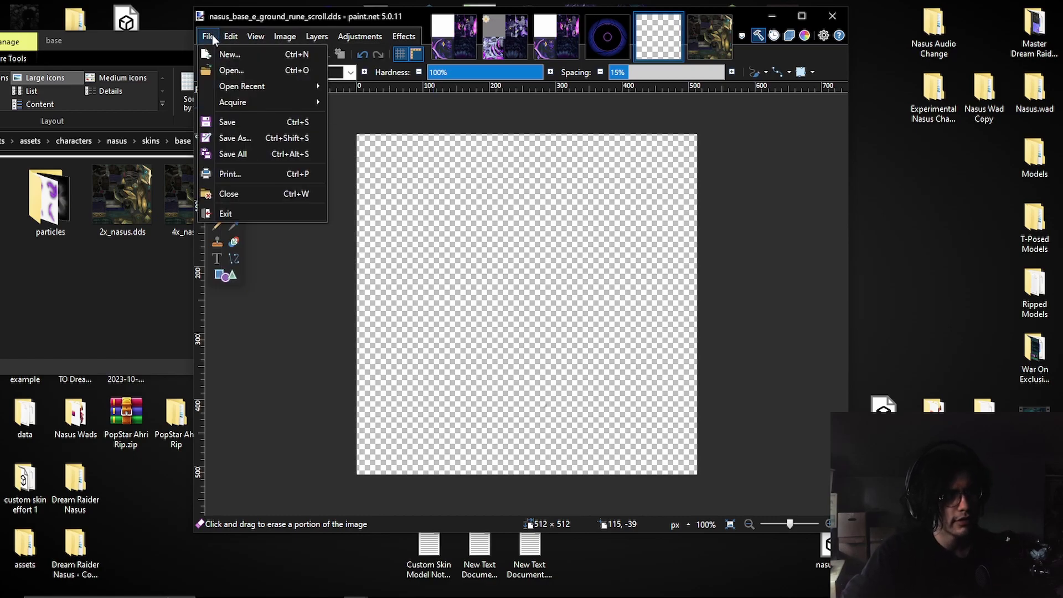
{"action": "left_click", "coordinate": [228, 54]}
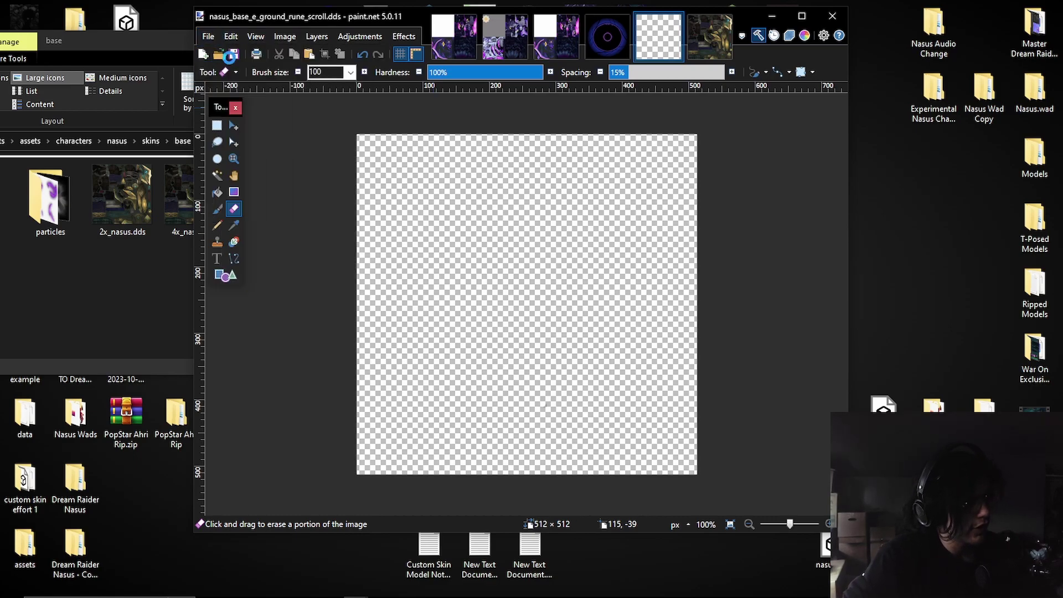
{"action": "type", "text": "2048"}
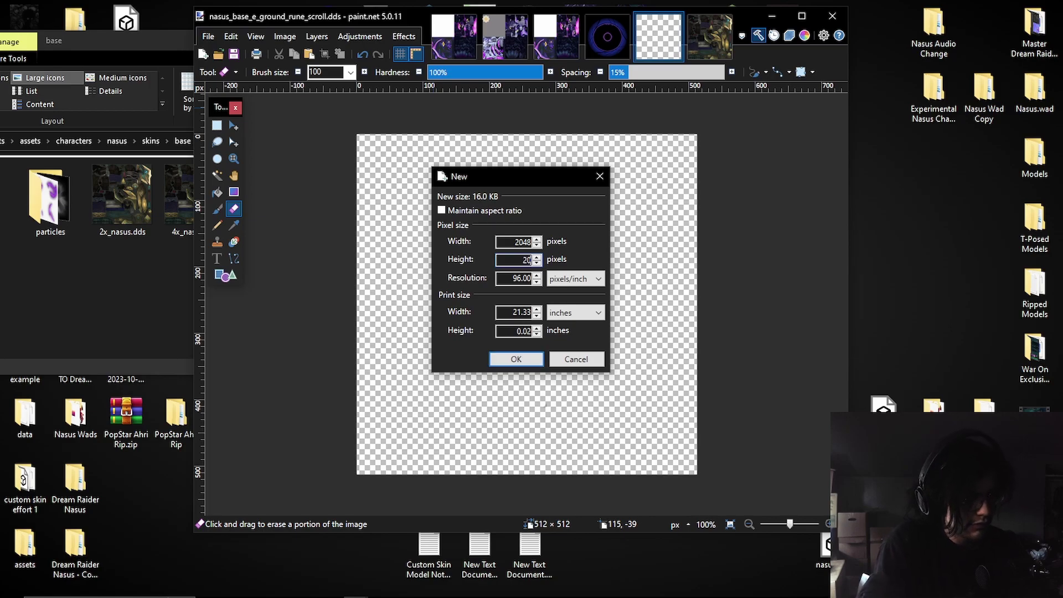
{"action": "left_click", "coordinate": [527, 357]}
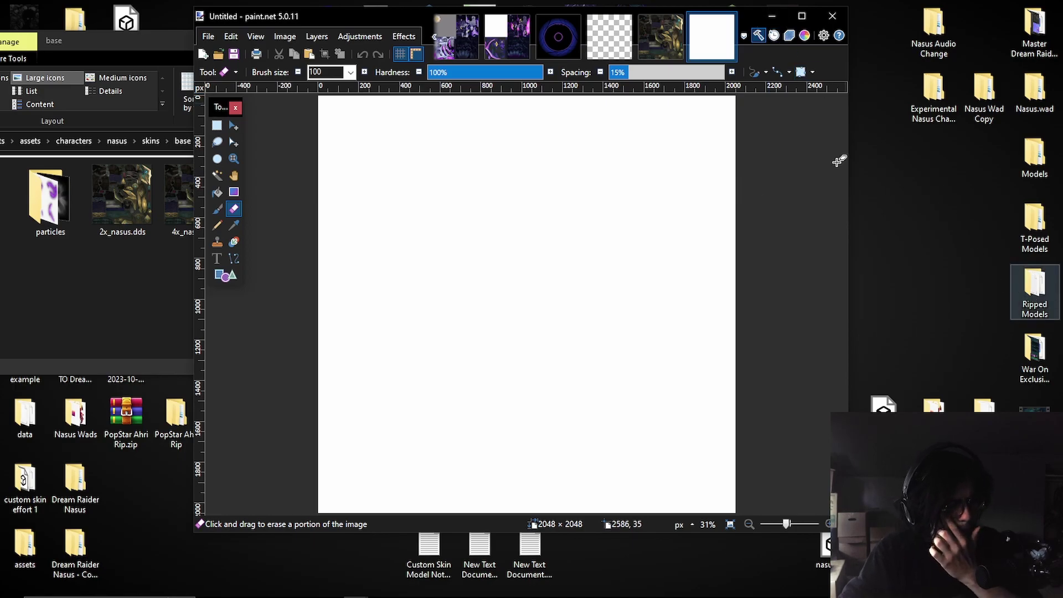
Open the Ripped Models folder on the desktop and go to frame_42 inside 2023.11.29_20.06.04_HD-Player.exe_38040.
{"action": "left_click", "coordinate": [86, 238]}
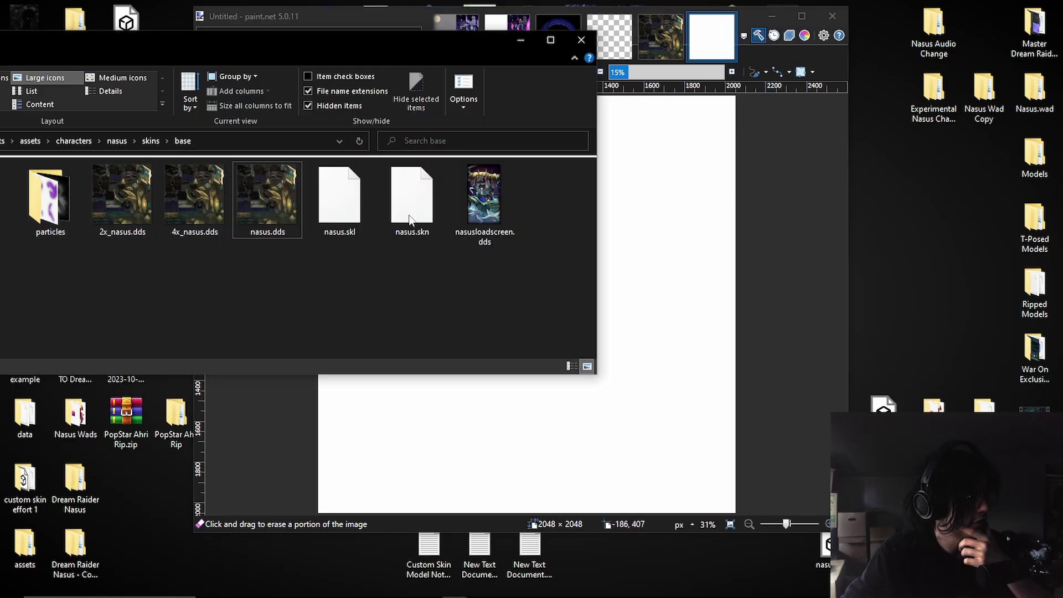
{"action": "double_click", "coordinate": [1023, 225]}
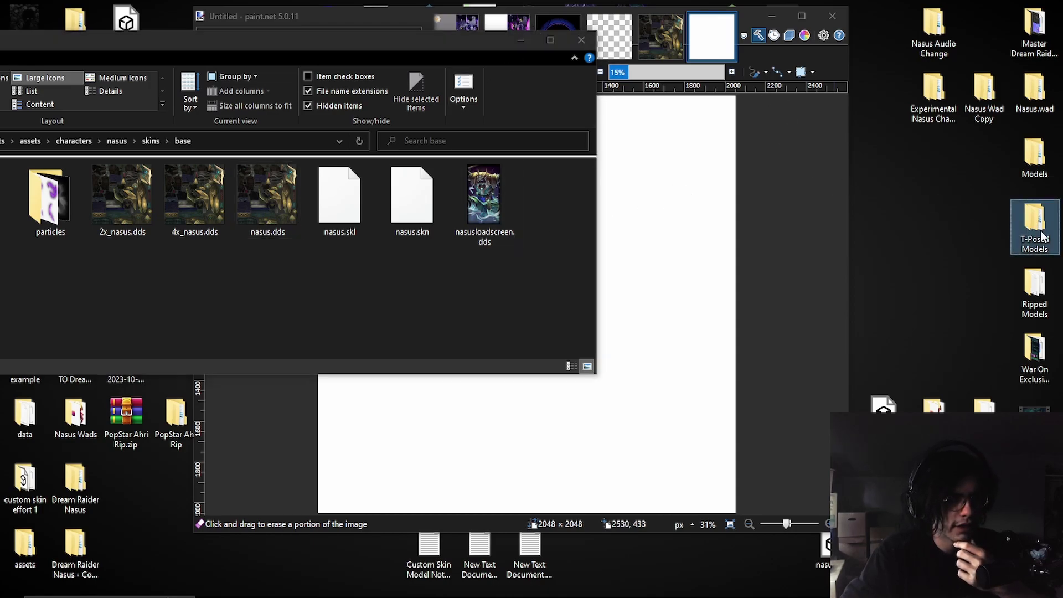
{"action": "left_click", "coordinate": [756, 18]}
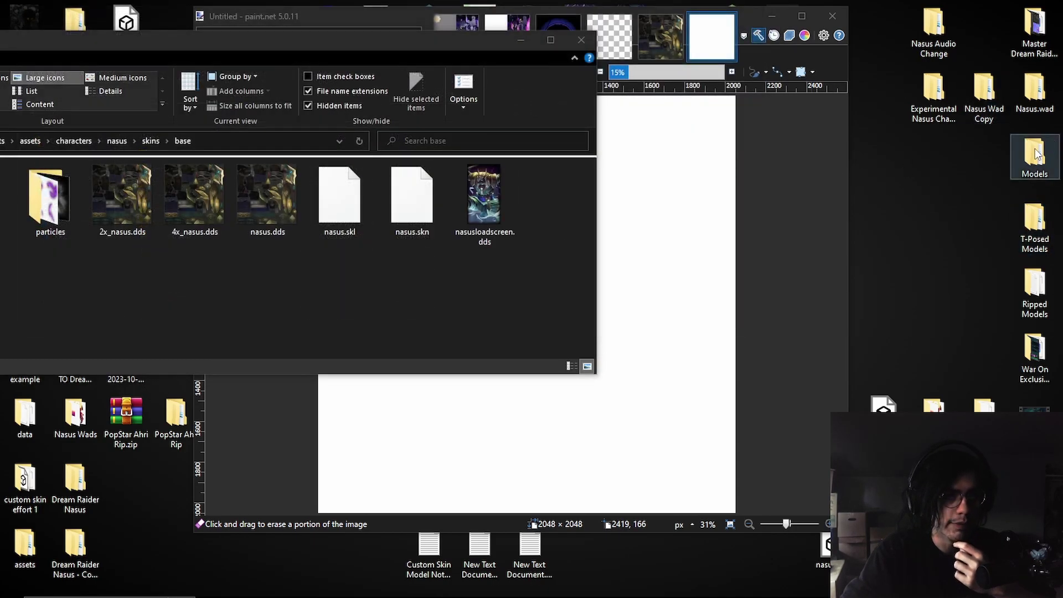
{"action": "double_click", "coordinate": [1024, 287]}
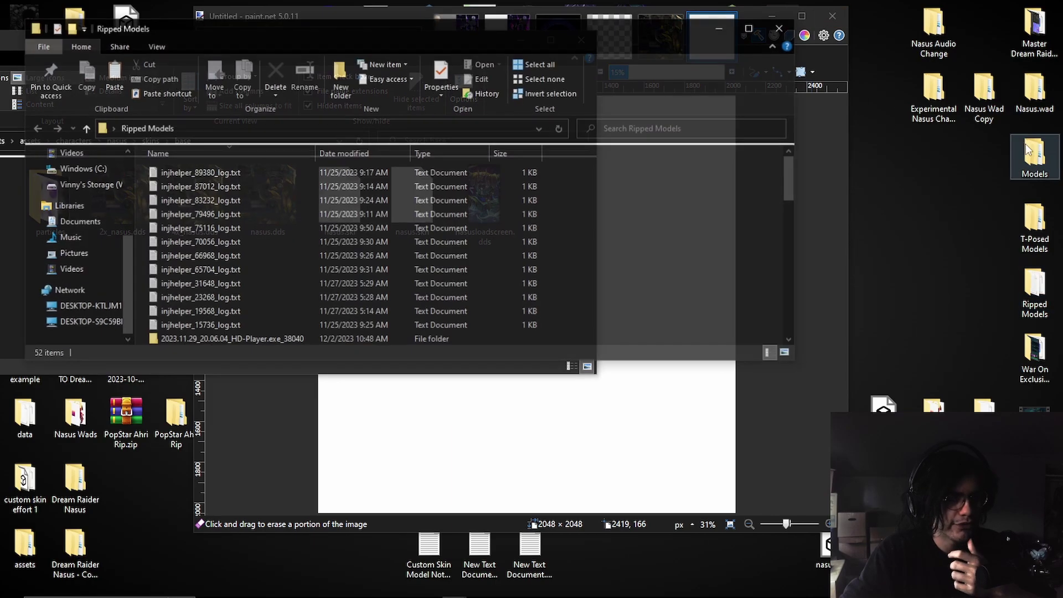
{"action": "left_click_drag", "start_coordinate": [202, 39], "coordinate": [770, 90]}
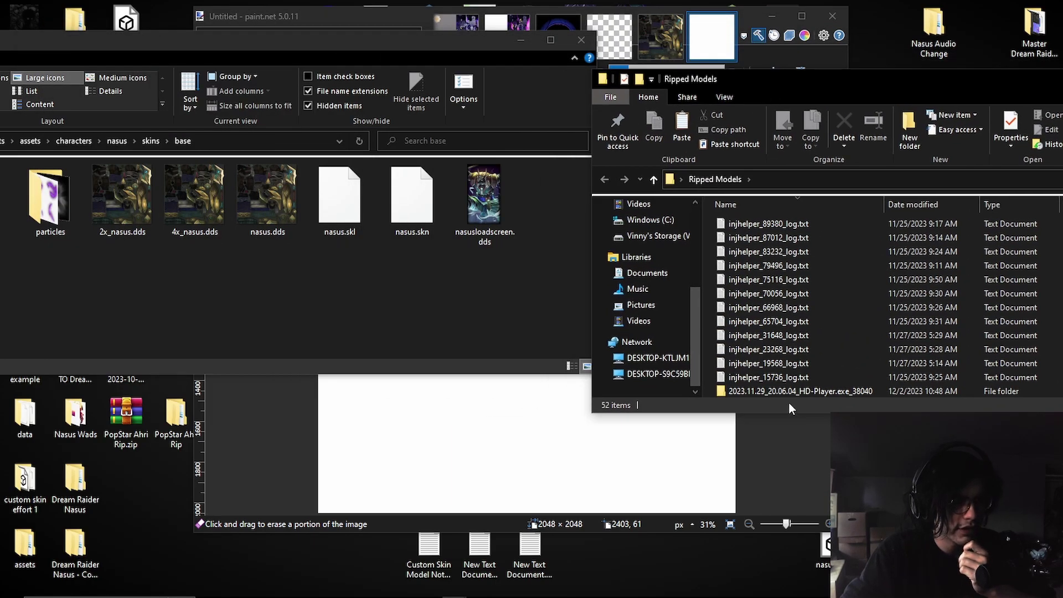
{"action": "double_click", "coordinate": [782, 393]}
{"action": "double_click", "coordinate": [745, 280]}
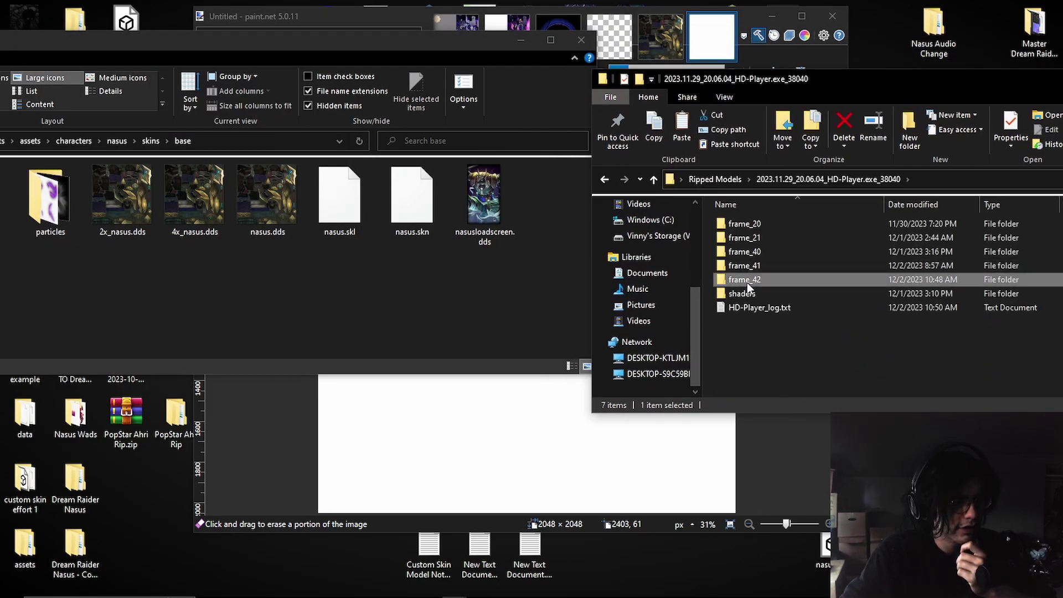
Show the frame_42 files as large icons and locate the ripped DDS textures.
{"action": "scroll", "coordinate": [848, 198], "scroll_direction": "down", "scroll_amount": 6}
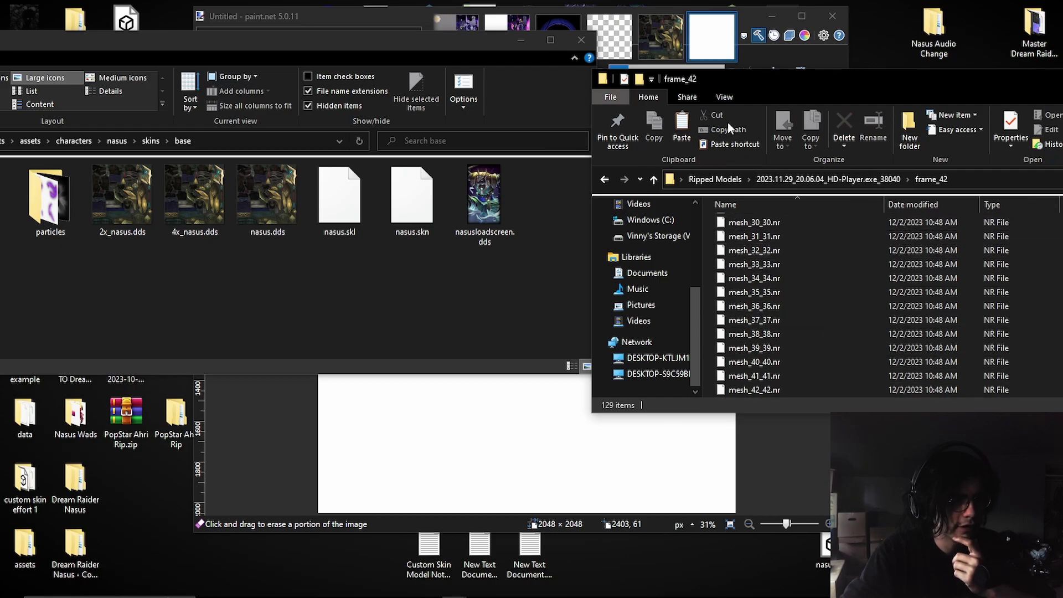
{"action": "left_click", "coordinate": [724, 98]}
{"action": "left_click", "coordinate": [815, 116]}
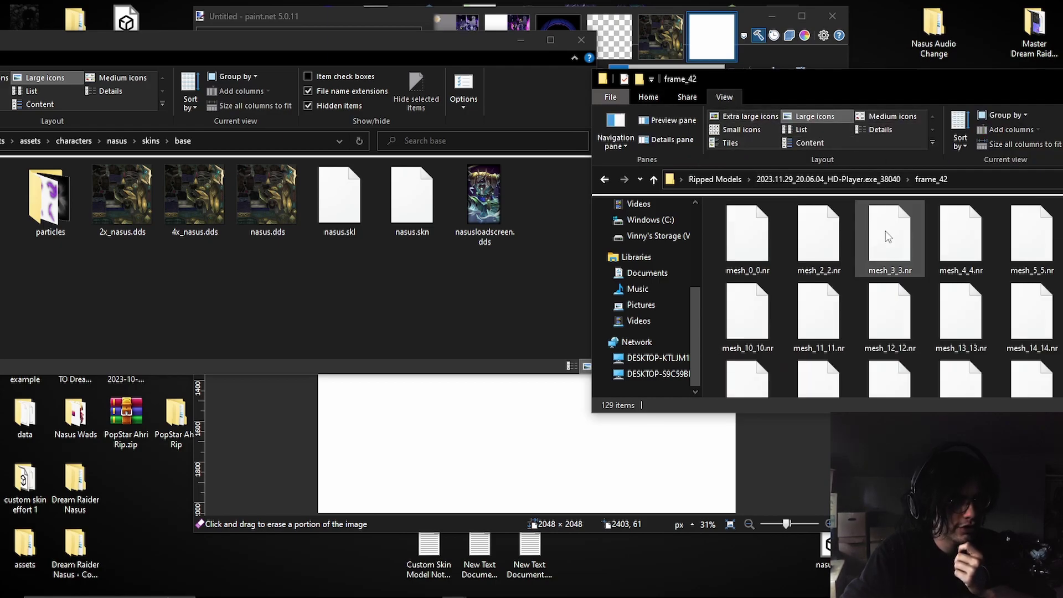
{"action": "scroll", "coordinate": [885, 231], "scroll_direction": "down", "scroll_amount": 10}
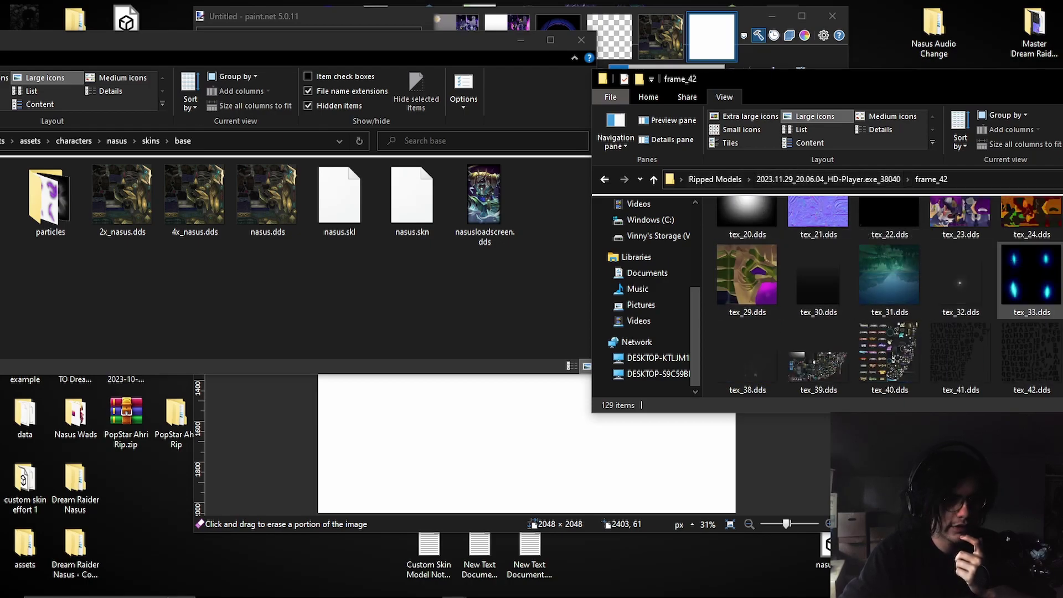
{"action": "left_click_drag", "start_coordinate": [968, 101], "coordinate": [681, 68]}
{"action": "scroll", "coordinate": [859, 255], "scroll_direction": "up", "scroll_amount": 1}
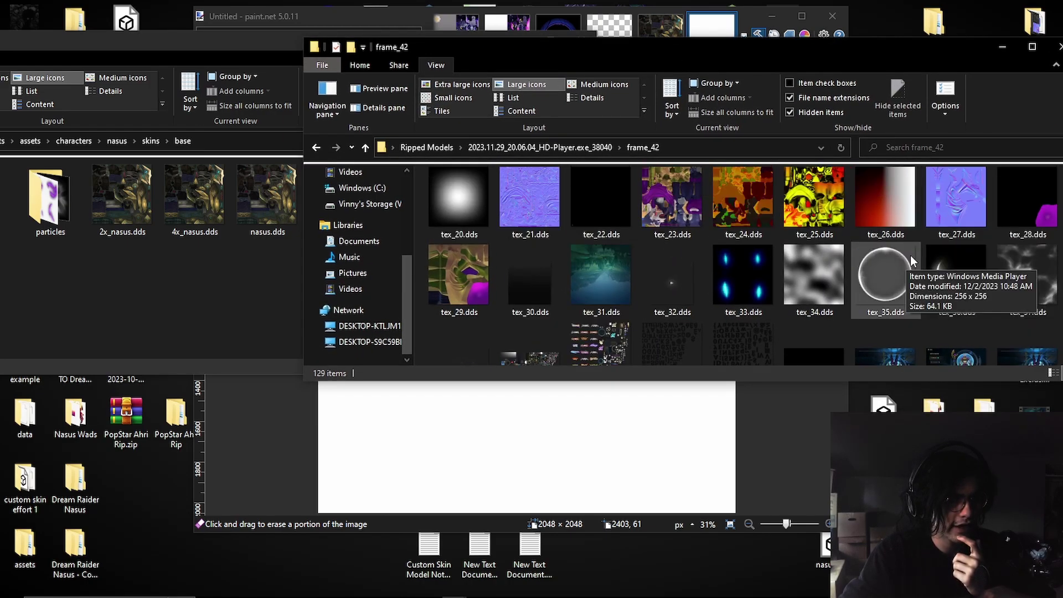
Add tex_23.dds from frame_42 as a new layer in the blank 2048 × 2048 image.
{"action": "key", "text": "Up"}
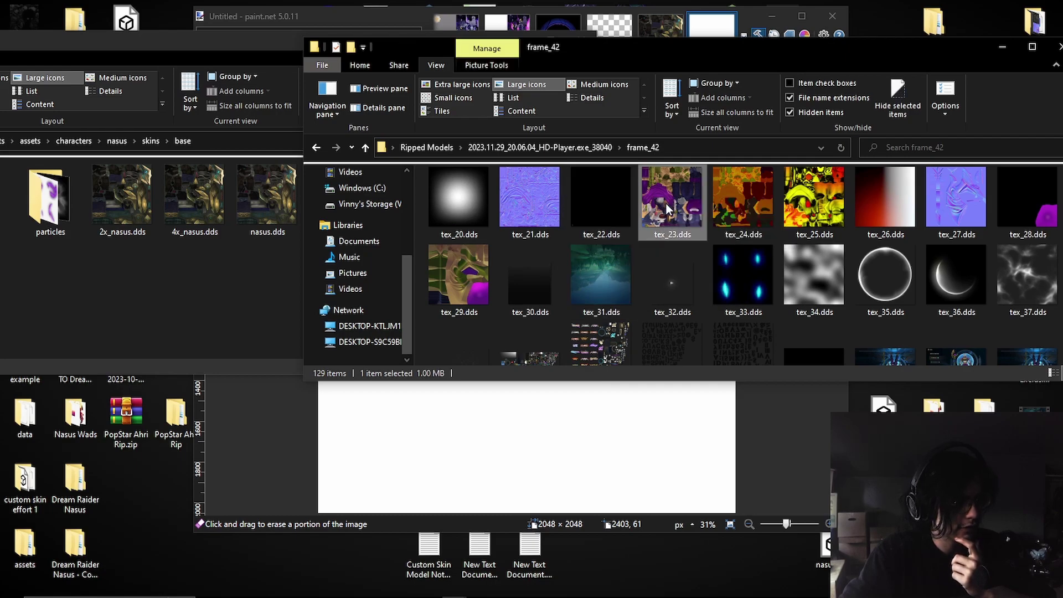
{"action": "left_click_drag", "start_coordinate": [666, 204], "coordinate": [677, 431]}
{"action": "left_click_drag", "start_coordinate": [677, 469], "coordinate": [678, 471]}
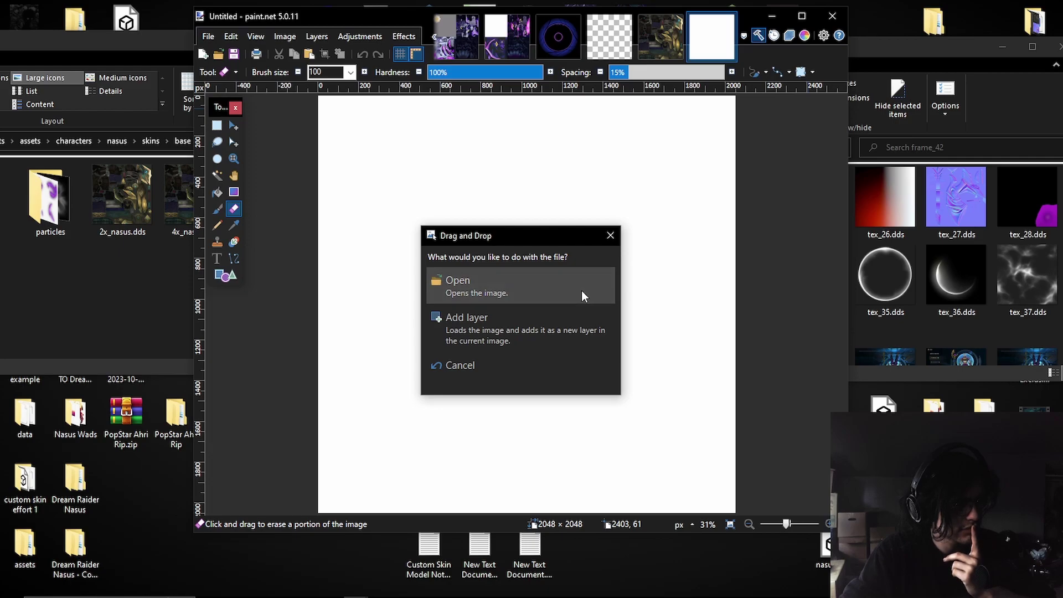
{"action": "left_click", "coordinate": [561, 326]}
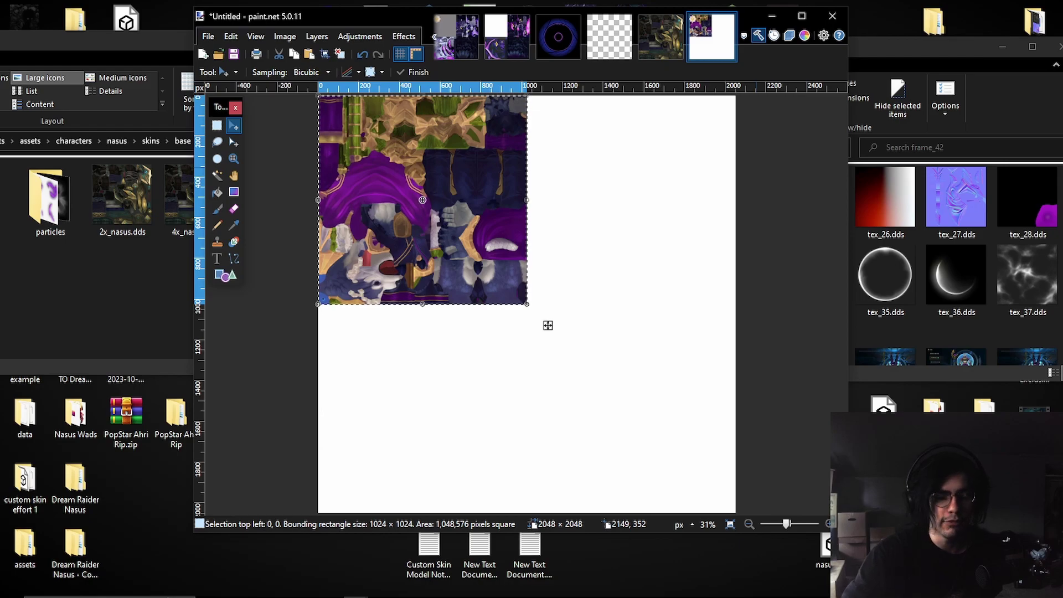
Add tex_29.dds from frame_42 as another new layer in the same image.
{"action": "left_click", "coordinate": [991, 49]}
{"action": "left_click_drag", "start_coordinate": [467, 280], "coordinate": [355, 464]}
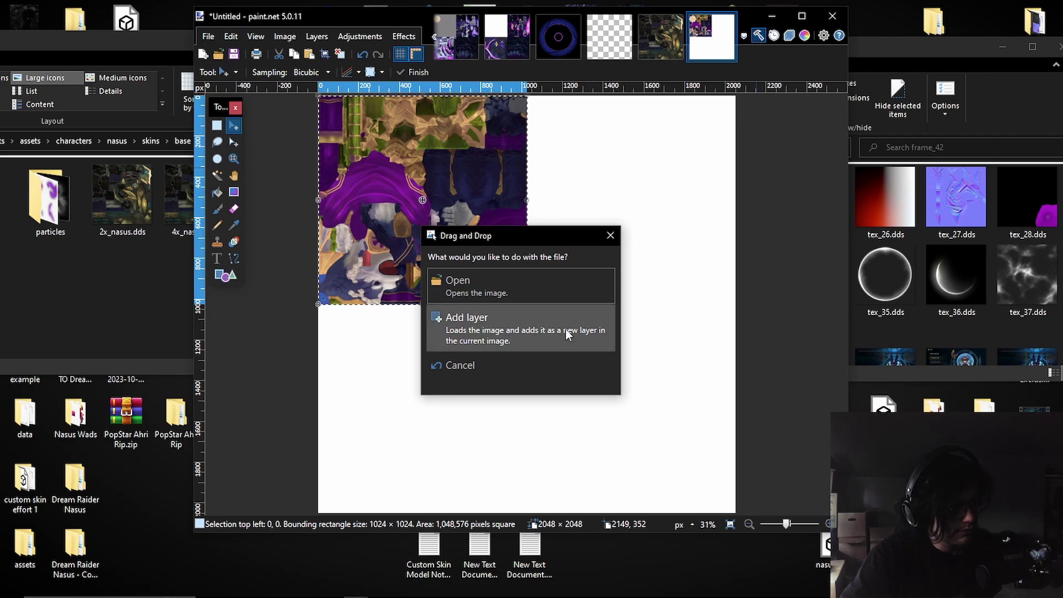
{"action": "left_click", "coordinate": [487, 326]}
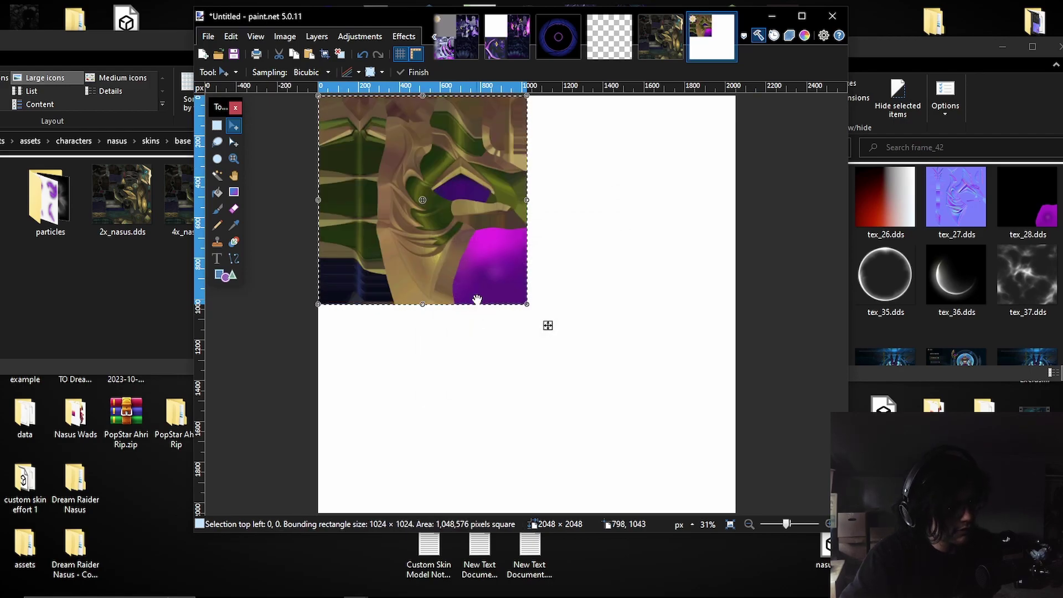
{"action": "key", "text": "g"}
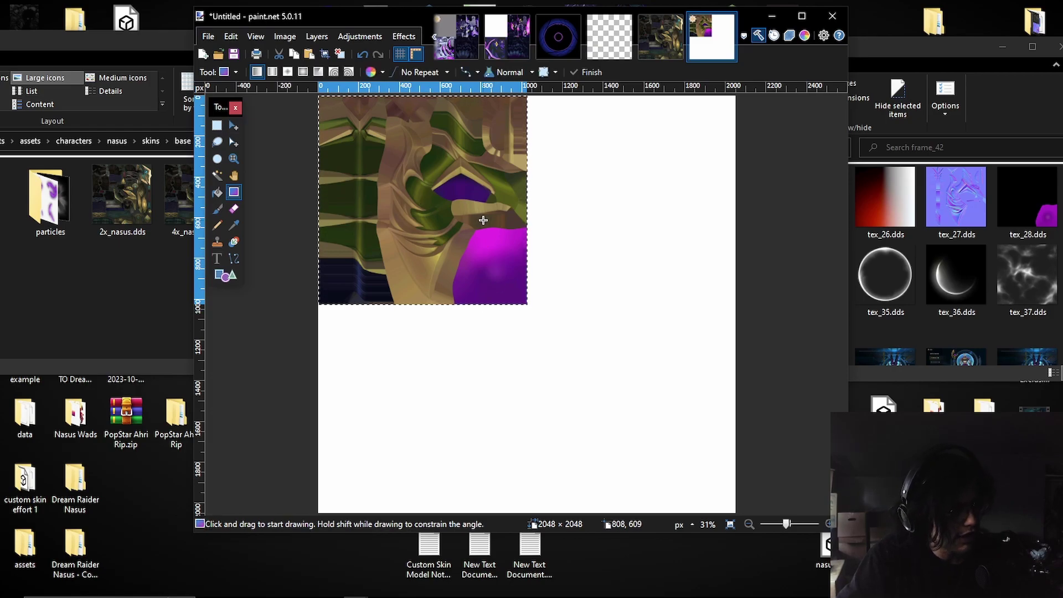
Undo the last layer addition and add the gold, green and purple tex_29.dds texture again as a new layer.
{"action": "key", "text": "ctrl+z"}
{"action": "left_click", "coordinate": [915, 61]}
{"action": "mouse_move", "coordinate": [562, 171]}
{"action": "left_mouse_down"}
{"action": "mouse_move", "coordinate": [410, 443]}
{"action": "mouse_move", "coordinate": [415, 398]}
{"action": "left_mouse_up"}
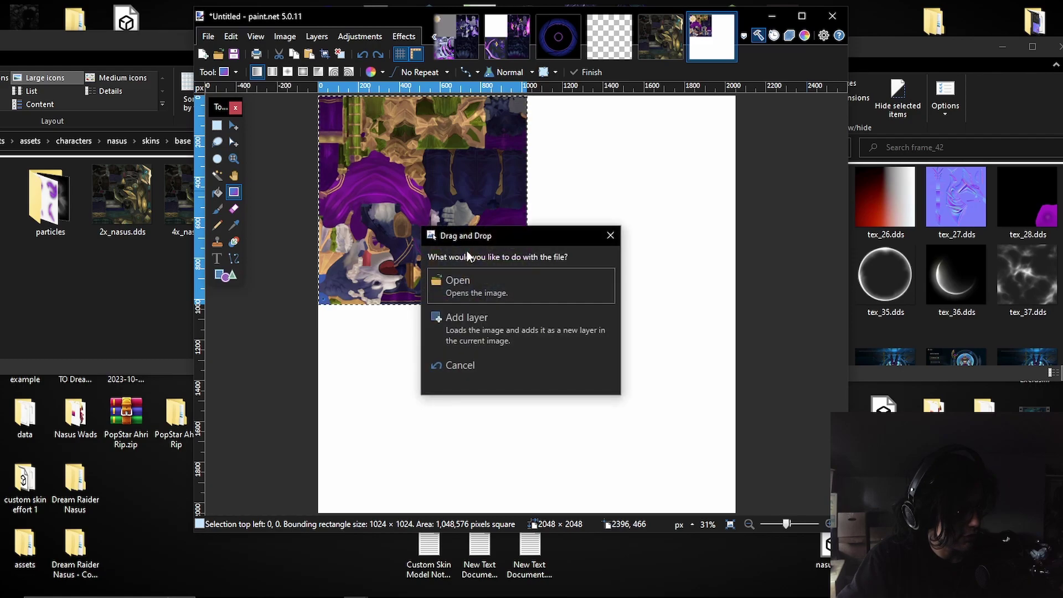
{"action": "left_click", "coordinate": [490, 332]}
Move the newly added texture directly below the first one, aligning its top-left corner exactly at 0, 1024 against the canvas edge.
{"action": "left_click_drag", "start_coordinate": [439, 204], "coordinate": [441, 413]}
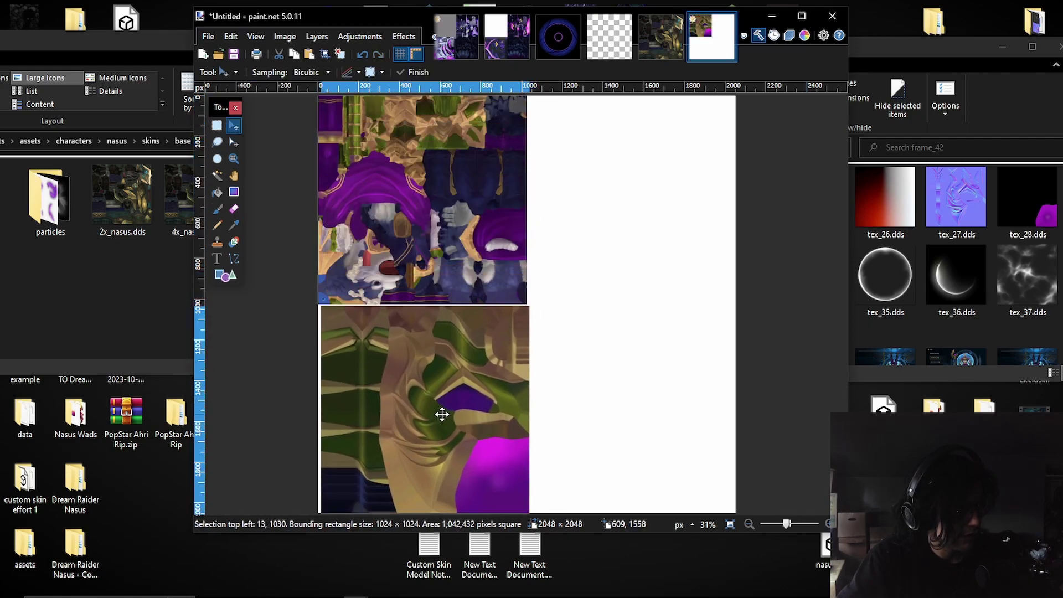
{"action": "scroll", "coordinate": [432, 316], "scroll_direction": "up", "scroll_amount": 10, "text": "ctrl"}
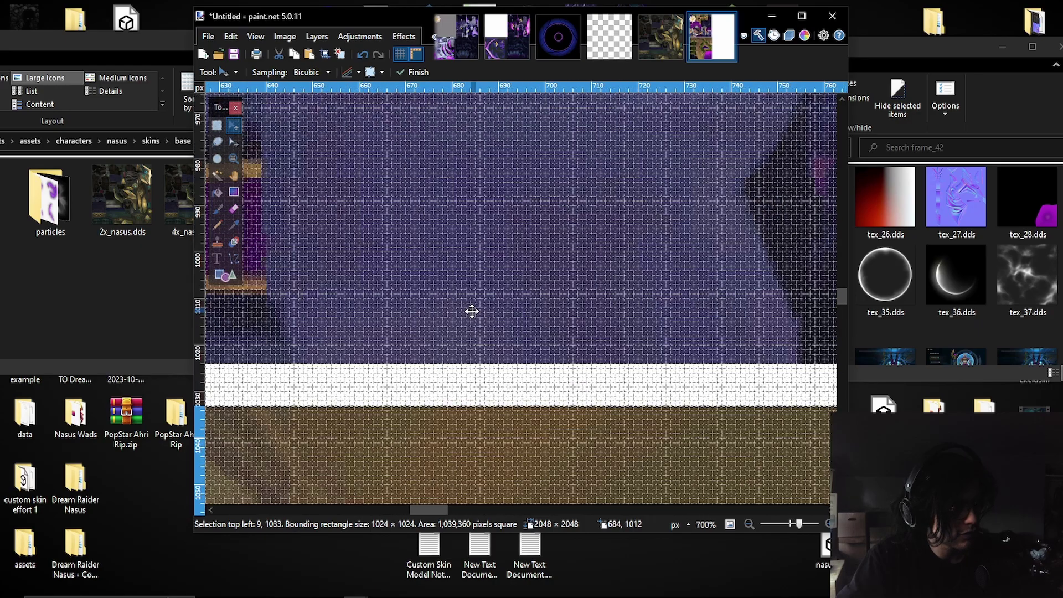
{"action": "middle_click_drag", "start_coordinate": [472, 311], "coordinate": [621, 251]}
{"action": "middle_click_drag", "start_coordinate": [268, 344], "coordinate": [732, 330]}
{"action": "scroll", "coordinate": [732, 331], "scroll_direction": "left", "scroll_amount": 10, "text": "shift"}
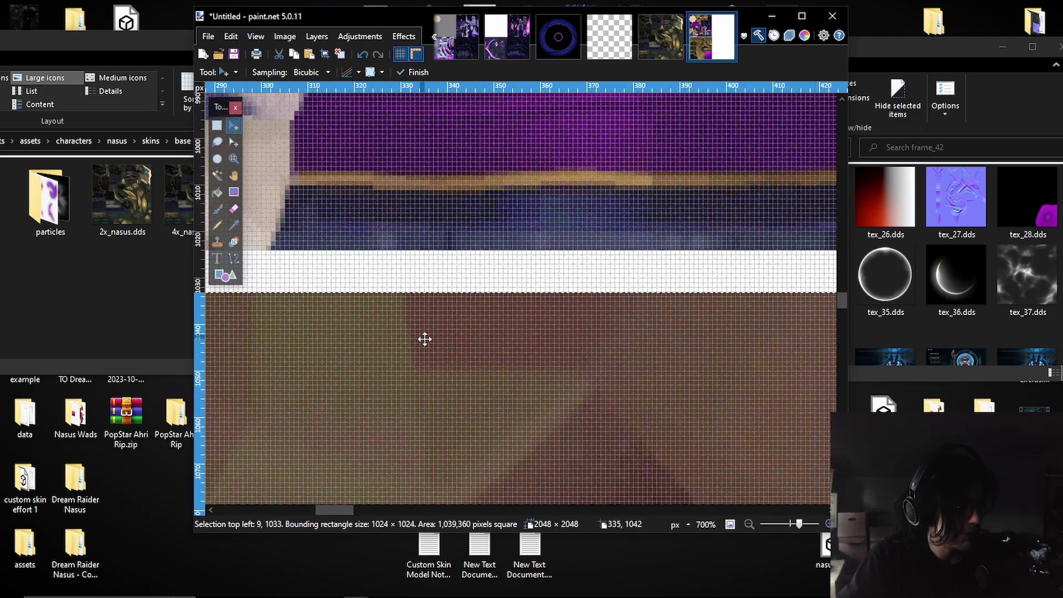
{"action": "scroll", "coordinate": [710, 379], "scroll_direction": "left", "scroll_amount": 5, "text": "shift"}
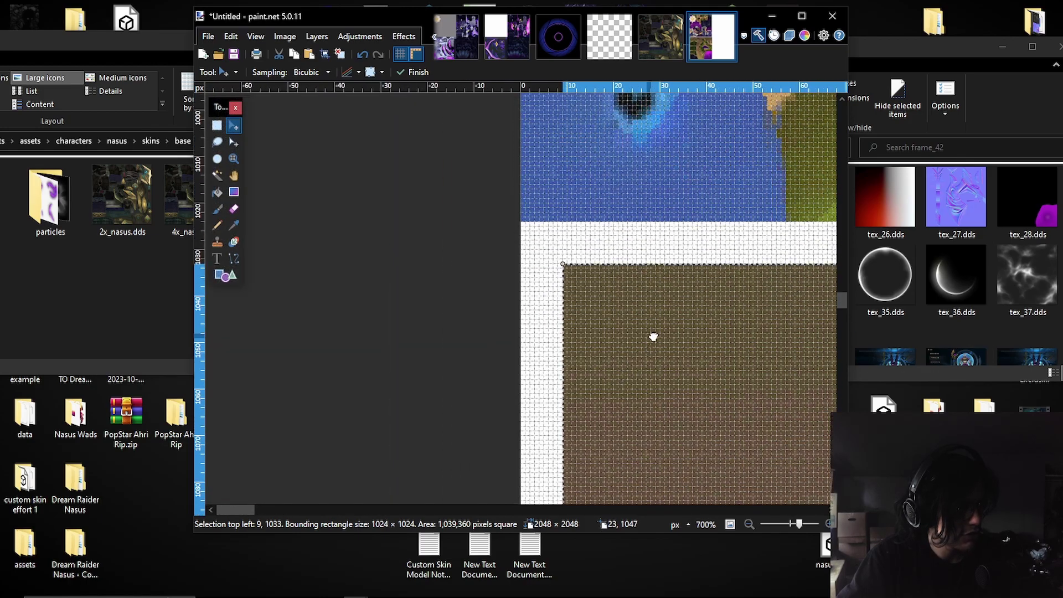
{"action": "scroll", "coordinate": [668, 335], "scroll_direction": "up", "scroll_amount": 4, "text": "ctrl"}
{"action": "scroll", "coordinate": [600, 306], "scroll_direction": "up", "scroll_amount": 2, "text": "ctrl"}
{"action": "middle_click_drag", "start_coordinate": [563, 261], "coordinate": [630, 346]}
{"action": "left_click_drag", "start_coordinate": [616, 327], "coordinate": [496, 209]}
{"action": "scroll", "coordinate": [510, 228], "scroll_direction": "down", "scroll_amount": 7, "text": "ctrl"}
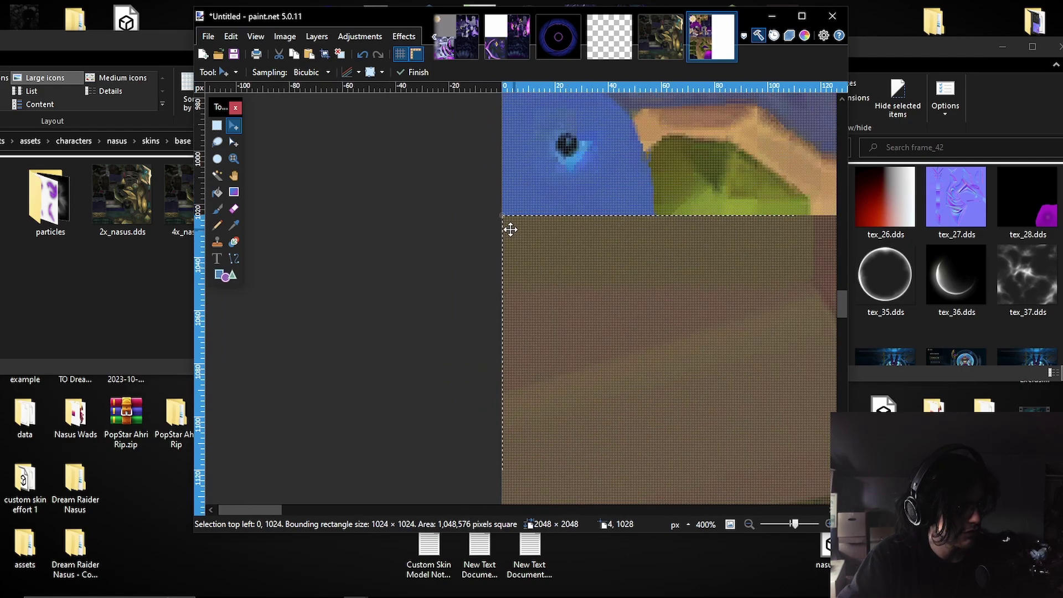
{"action": "scroll", "coordinate": [509, 247], "scroll_direction": "down", "scroll_amount": 5, "text": "ctrl"}
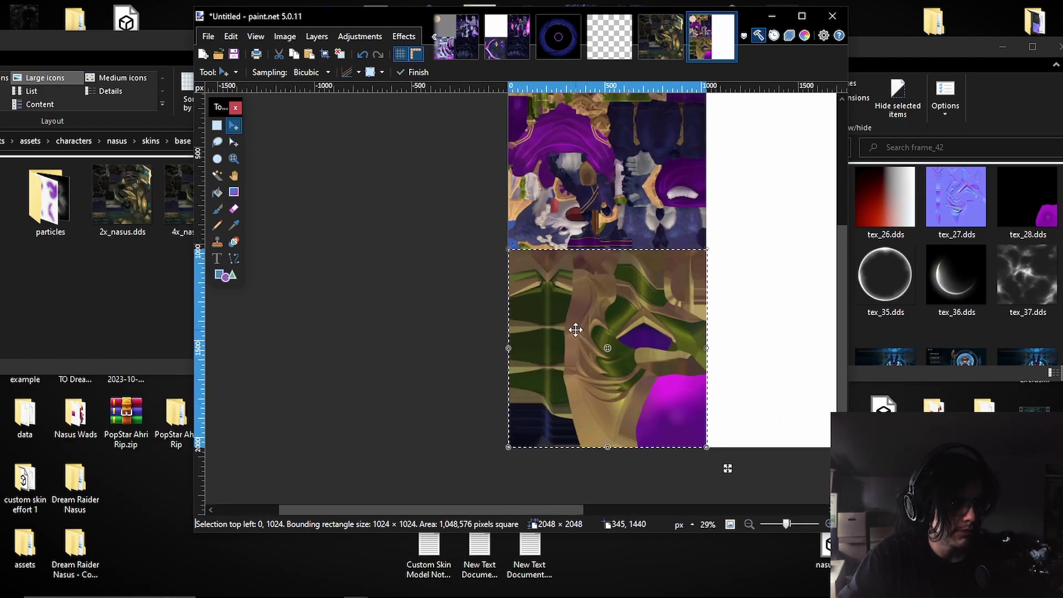
{"action": "scroll", "coordinate": [590, 319], "scroll_direction": "up", "scroll_amount": 6, "text": "ctrl"}
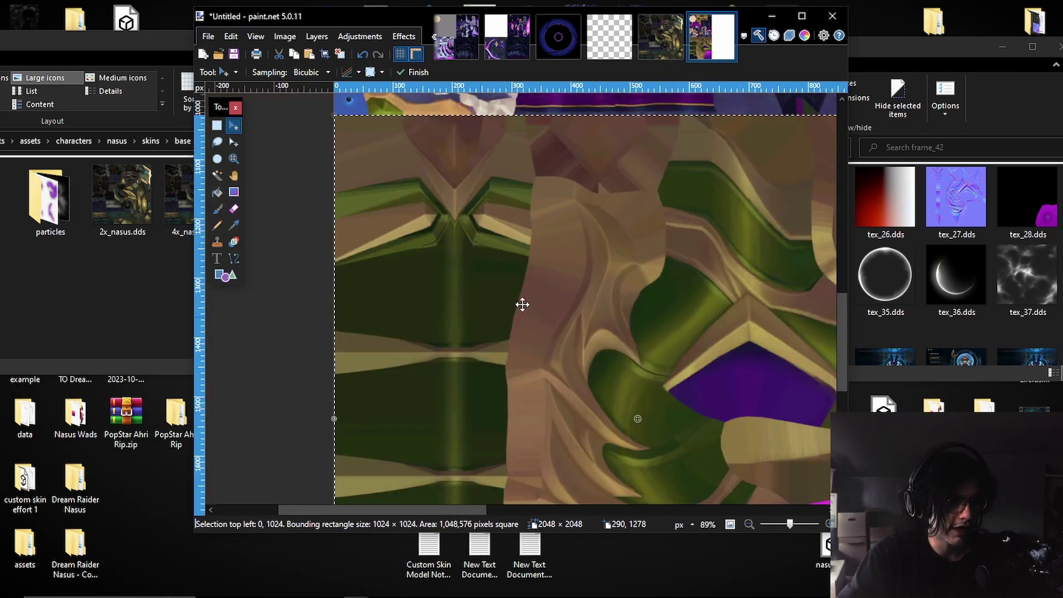
{"action": "scroll", "coordinate": [588, 297], "scroll_direction": "down", "scroll_amount": 5}
{"action": "middle_click_drag", "start_coordinate": [582, 294], "coordinate": [517, 257]}
{"action": "scroll", "coordinate": [588, 221], "scroll_direction": "down", "scroll_amount": 5, "text": "ctrl"}
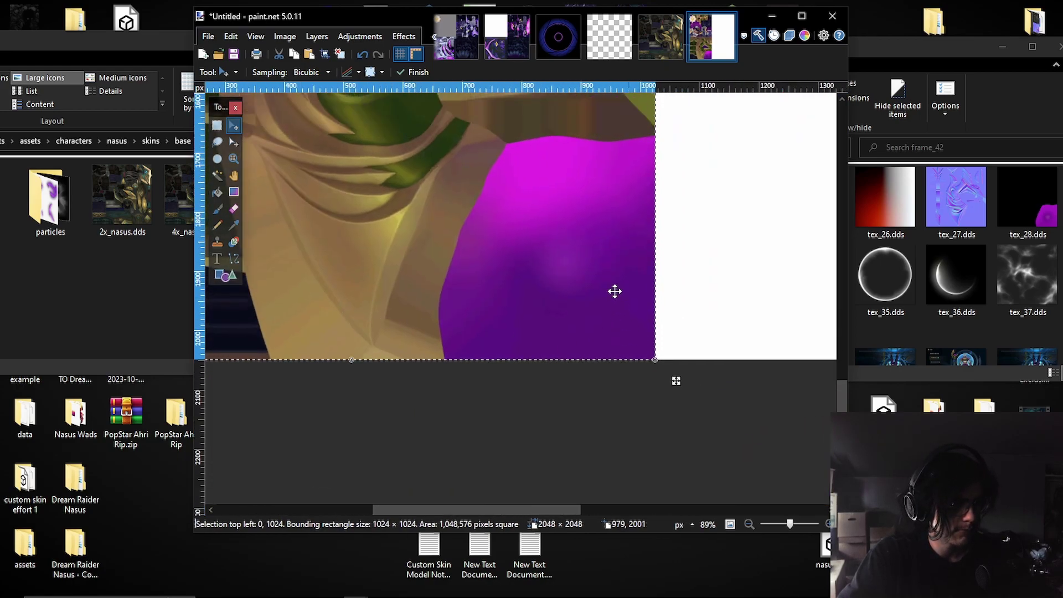
{"action": "middle_click_drag", "start_coordinate": [562, 177], "coordinate": [568, 304]}
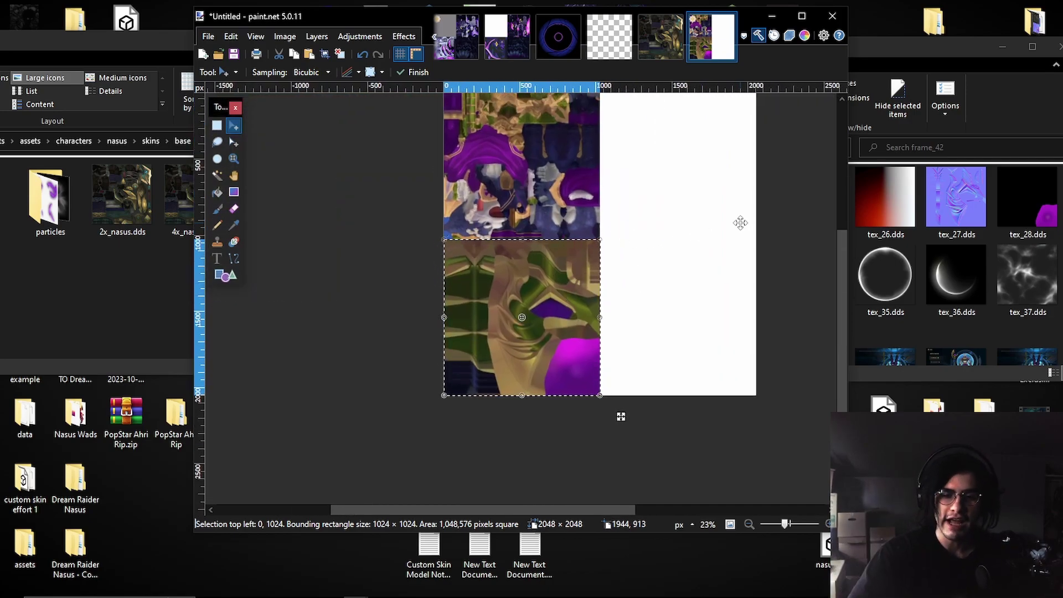
Switch to Blender and open mesh_26_26.nr in Edit Mode so its UVs are shown.
{"action": "mouse_move", "coordinate": [740, 591]}
{"action": "left_click", "coordinate": [700, 588]}
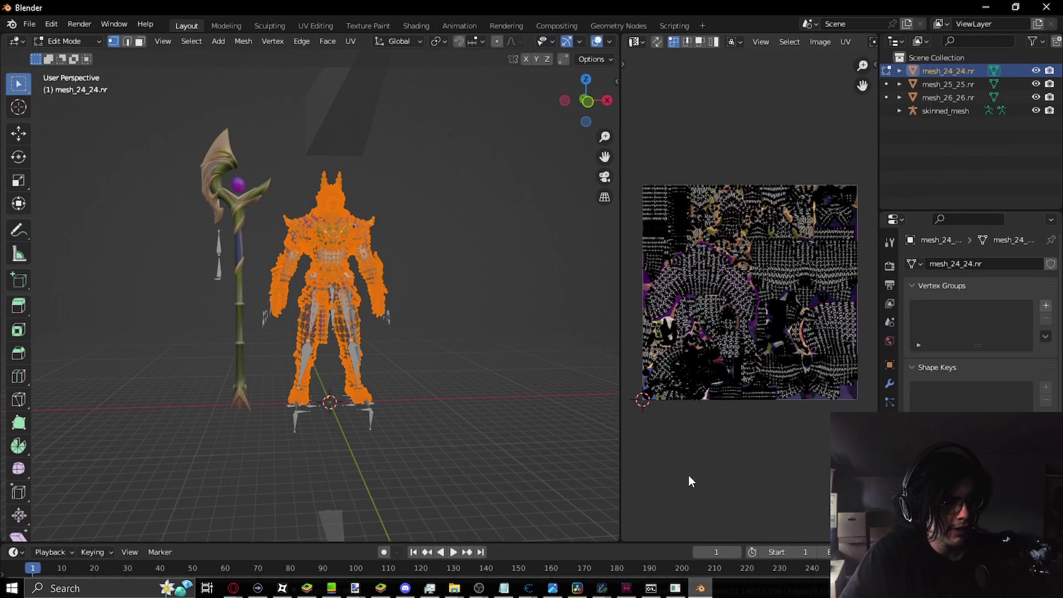
{"action": "scroll", "coordinate": [443, 161], "scroll_direction": "up", "scroll_amount": 2}
{"action": "middle_click_drag", "start_coordinate": [444, 160], "coordinate": [498, 221]}
{"action": "left_click", "coordinate": [941, 96]}
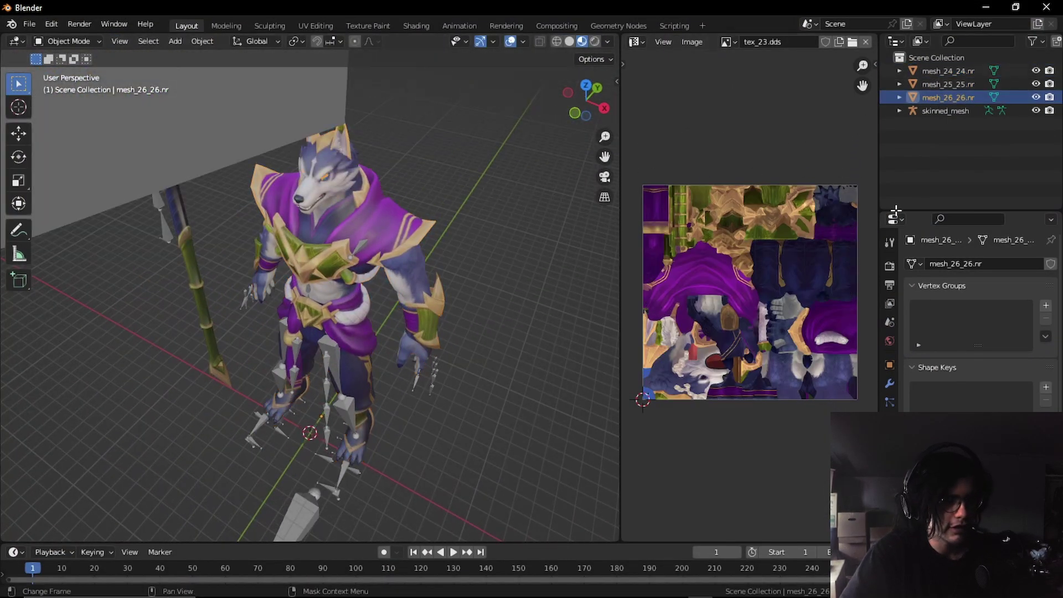
{"action": "left_click", "coordinate": [425, 147]}
{"action": "left_click", "coordinate": [947, 97]}
{"action": "key", "text": "Tab"}
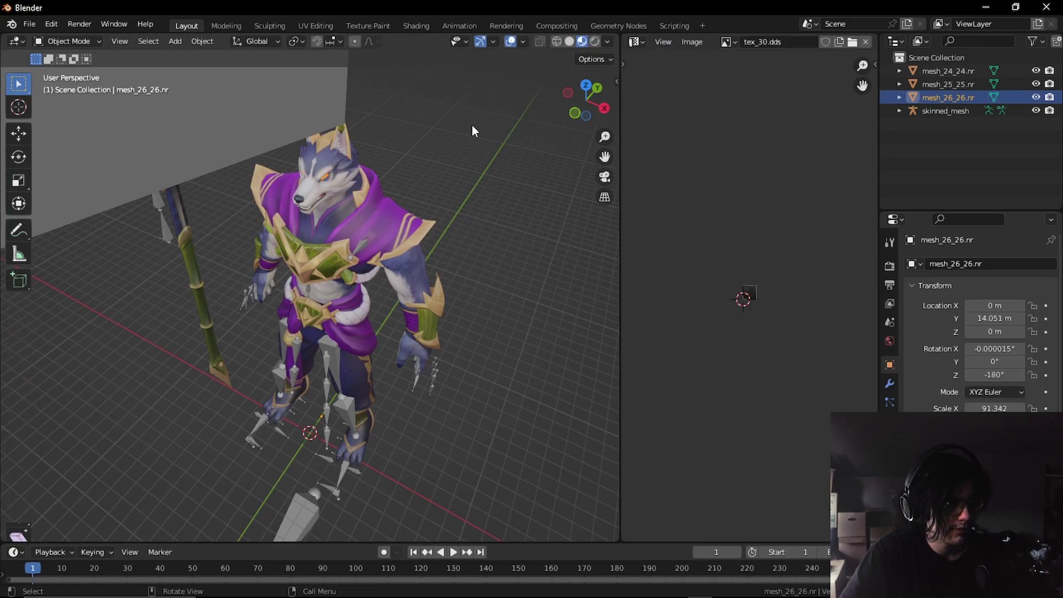
Examine the UV layout of mesh_26_26.nr and the untextured grey geometry above the character.
{"action": "scroll", "coordinate": [746, 264], "scroll_direction": "up", "scroll_amount": 8}
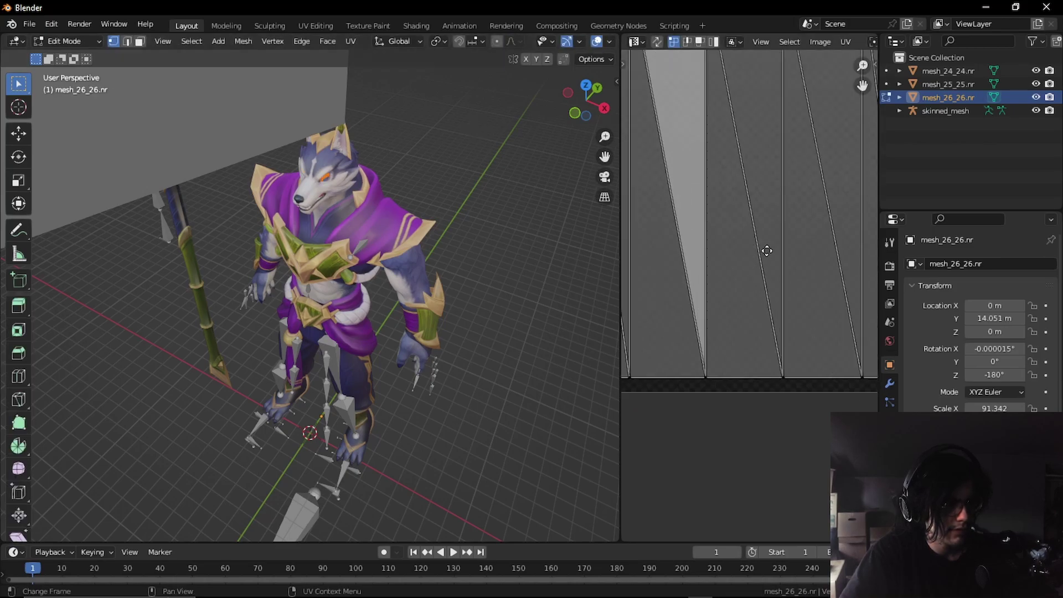
{"action": "scroll", "coordinate": [762, 254], "scroll_direction": "down", "scroll_amount": 4}
{"action": "scroll", "coordinate": [781, 268], "scroll_direction": "up", "scroll_amount": 4}
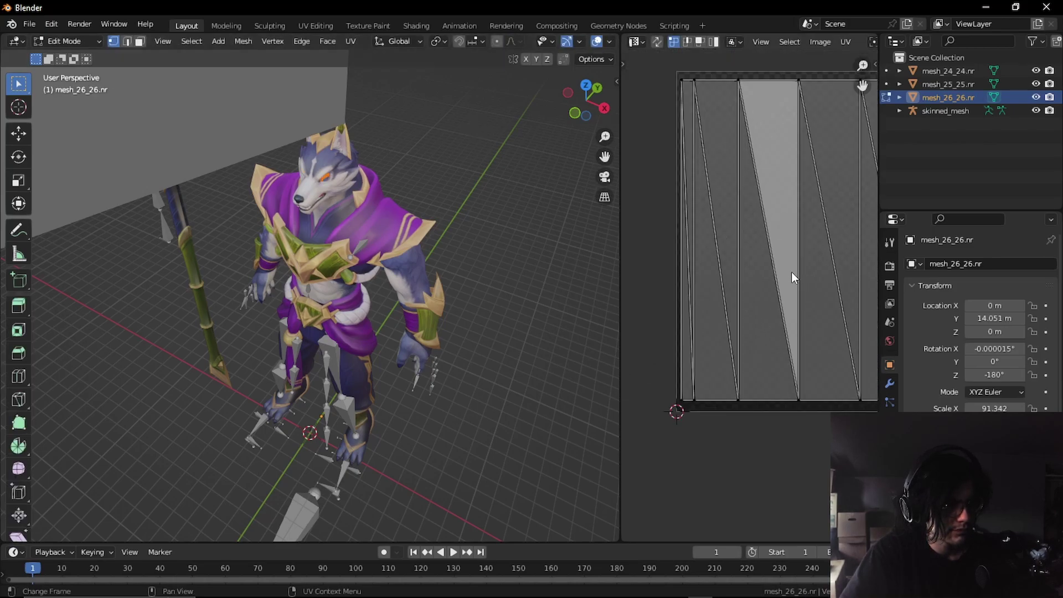
{"action": "middle_click_drag", "start_coordinate": [792, 271], "coordinate": [718, 280]}
{"action": "scroll", "coordinate": [721, 283], "scroll_direction": "down", "scroll_amount": 1}
{"action": "middle_click_drag", "start_coordinate": [515, 183], "coordinate": [586, 168]}
{"action": "left_click_drag", "start_coordinate": [604, 158], "coordinate": [604, 332]}
{"action": "scroll", "coordinate": [707, 284], "scroll_direction": "down", "scroll_amount": 3}
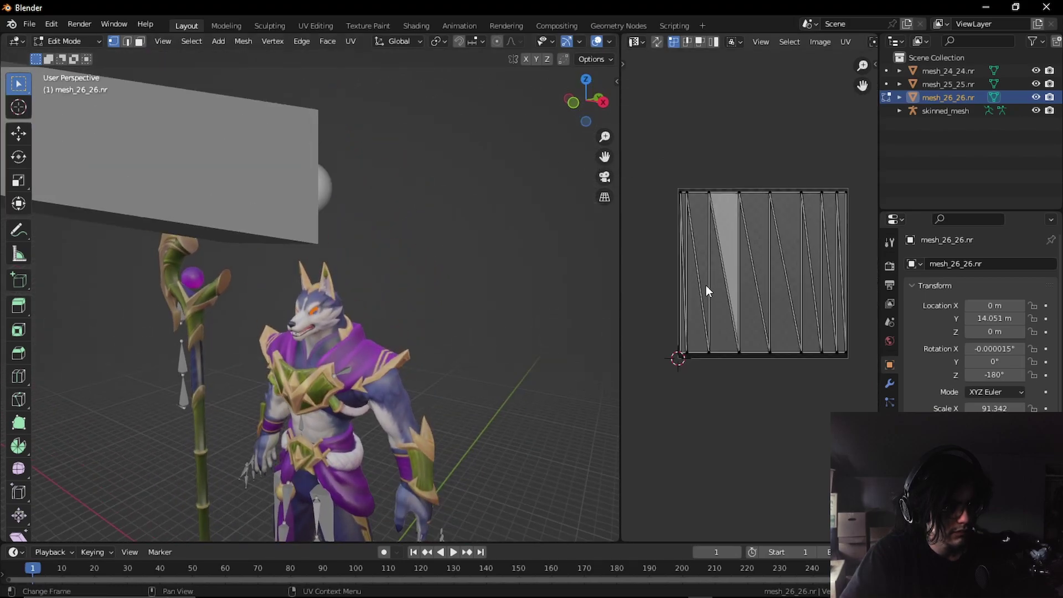
{"action": "scroll", "coordinate": [707, 284], "scroll_direction": "up", "scroll_amount": 3}
{"action": "middle_click_drag", "start_coordinate": [709, 278], "coordinate": [750, 275]}
{"action": "scroll", "coordinate": [753, 274], "scroll_direction": "up", "scroll_amount": 1}
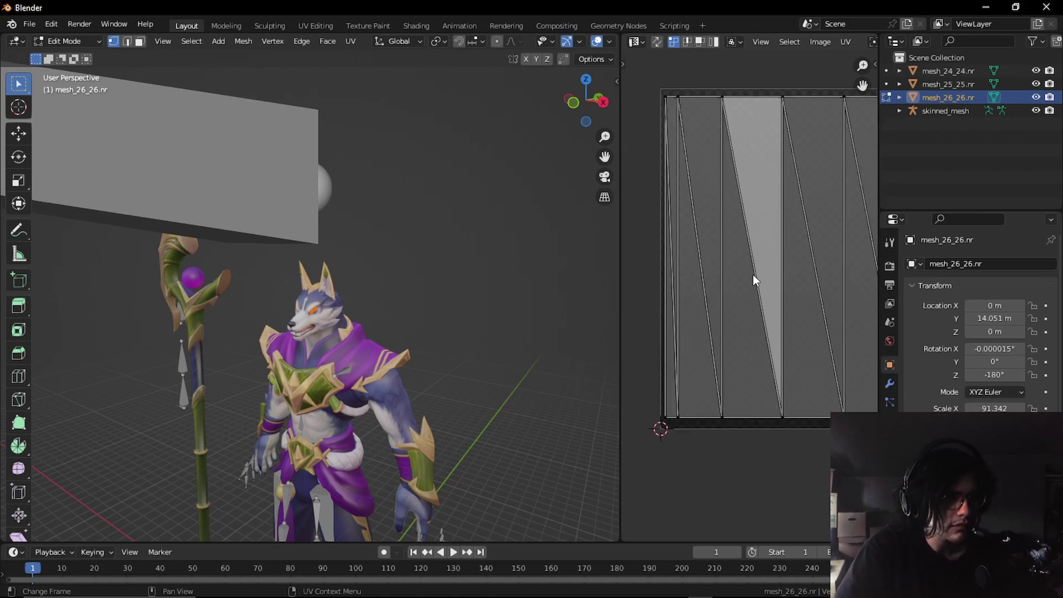
{"action": "scroll", "coordinate": [761, 274], "scroll_direction": "up", "scroll_amount": 1}
{"action": "scroll", "coordinate": [726, 277], "scroll_direction": "down", "scroll_amount": 2}
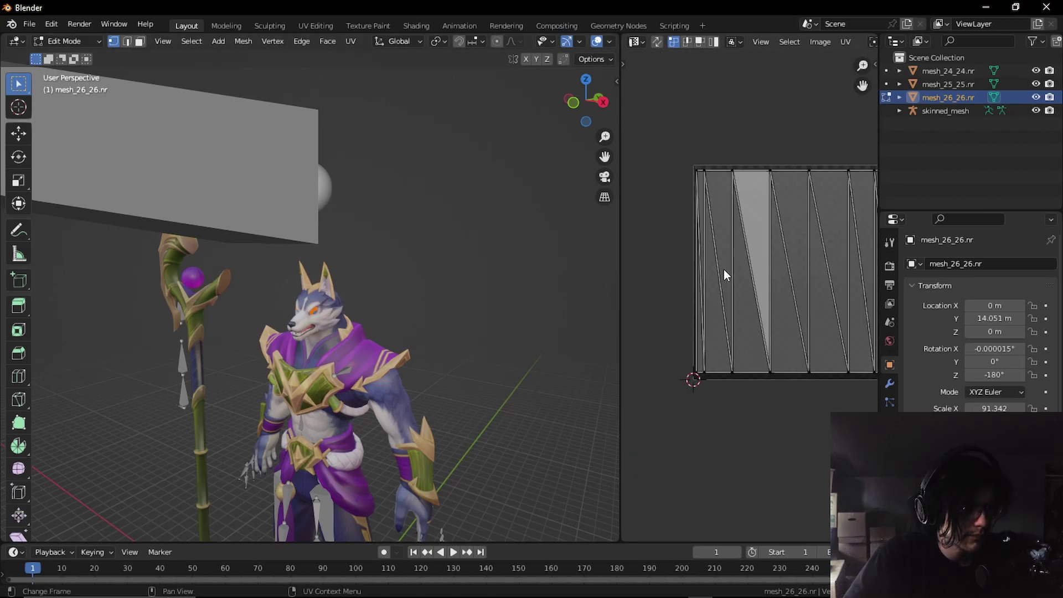
Change the UV editing area to the Shader Editor to show the material nodes of mesh_26_26.nr.
{"action": "left_click", "coordinate": [634, 42]}
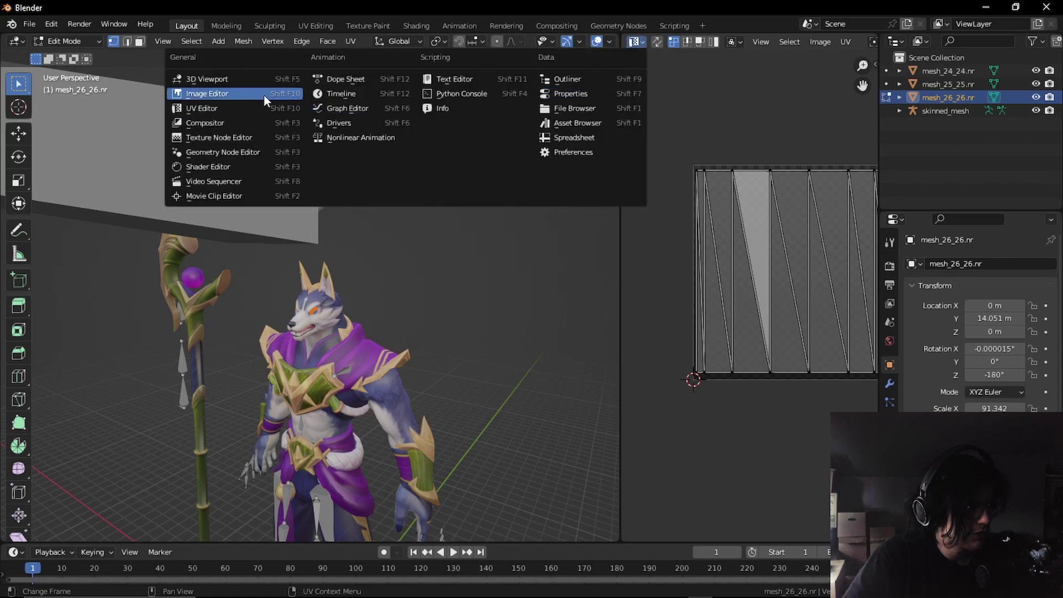
{"action": "left_click", "coordinate": [251, 166]}
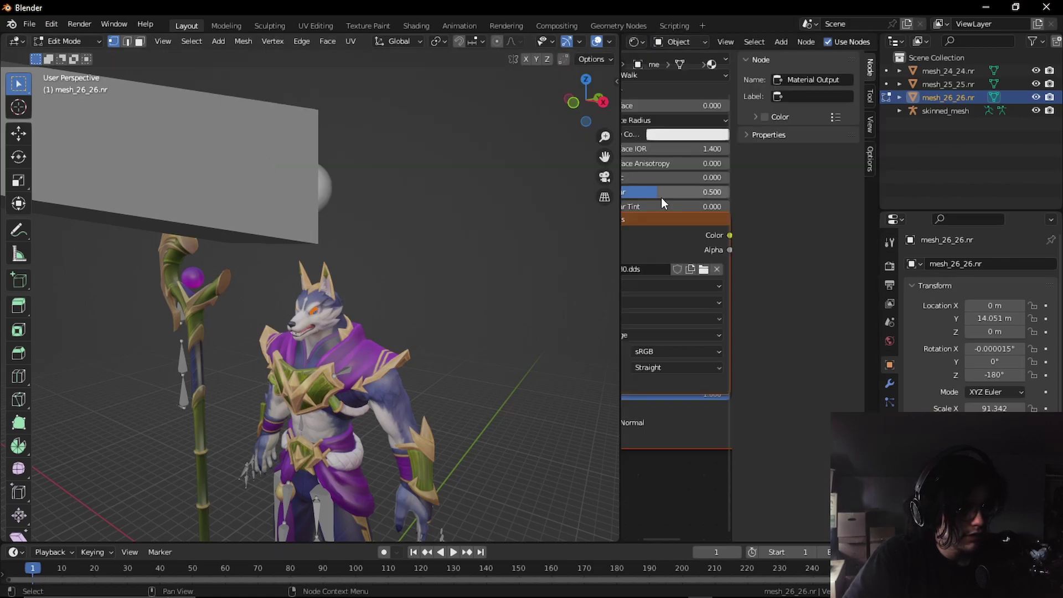
{"action": "scroll", "coordinate": [674, 178], "scroll_direction": "down", "scroll_amount": 4}
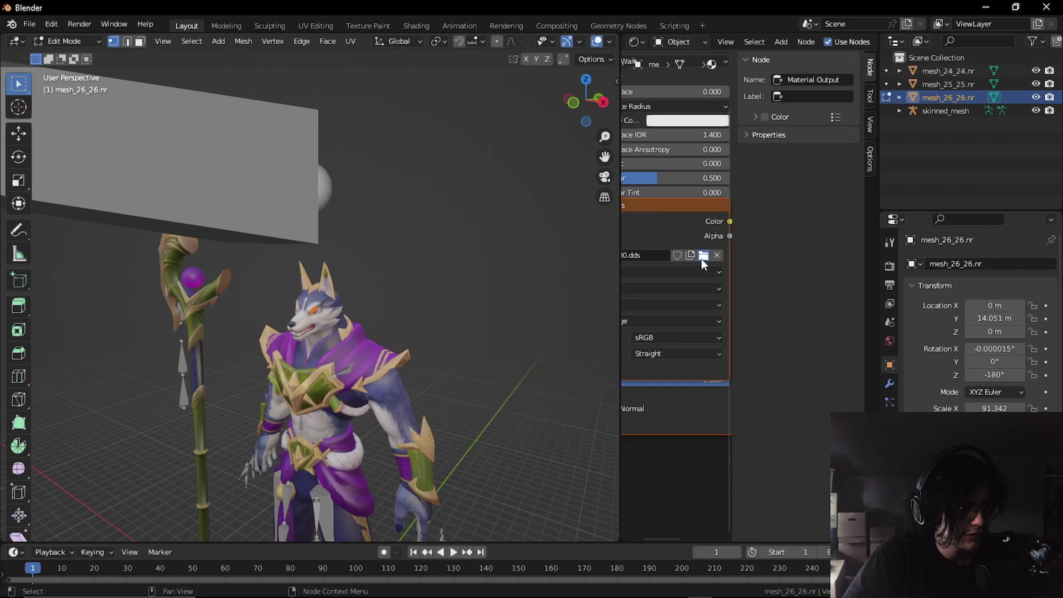
Browse the frame_42 folder from the image texture node to identify tex_30.dds, leaving the assigned image as it is.
{"action": "left_click", "coordinate": [701, 258]}
{"action": "scroll", "coordinate": [817, 323], "scroll_direction": "down", "scroll_amount": 10}
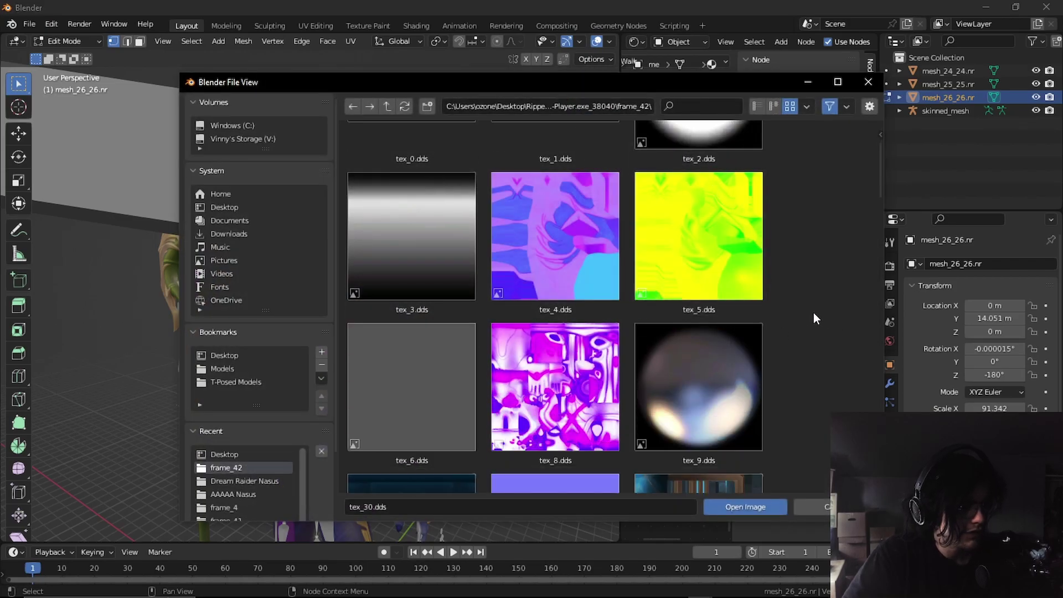
{"action": "scroll", "coordinate": [808, 309], "scroll_direction": "down", "scroll_amount": 10}
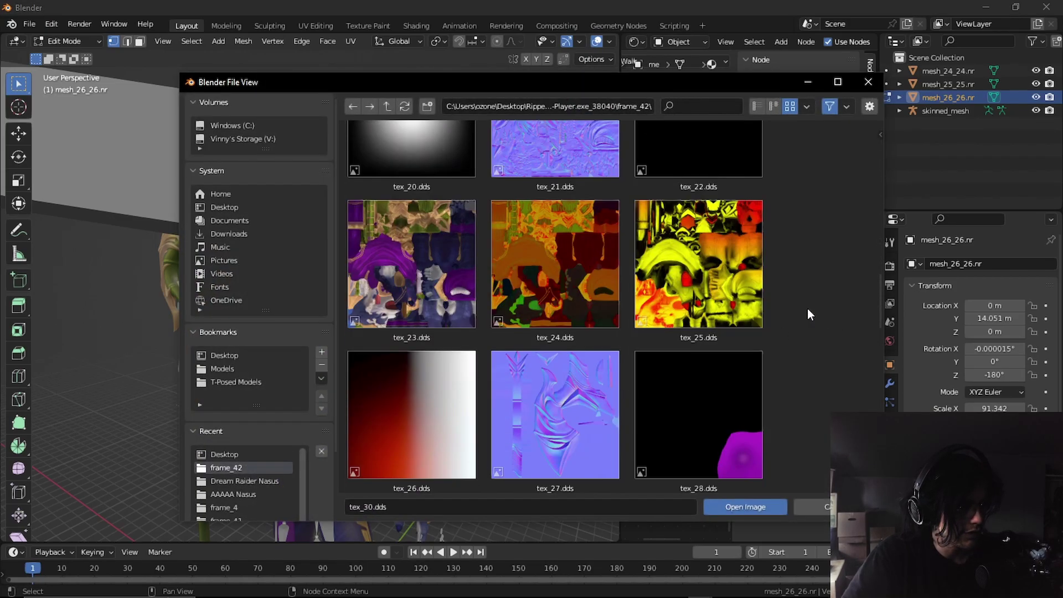
{"action": "scroll", "coordinate": [810, 308], "scroll_direction": "down", "scroll_amount": 1}
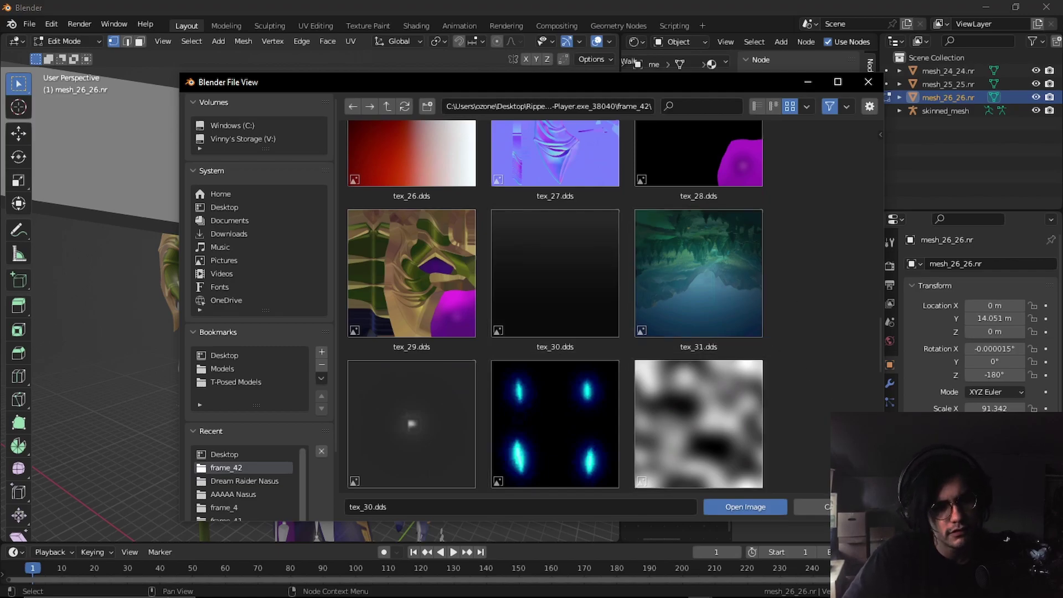
{"action": "left_click", "coordinate": [813, 506]}
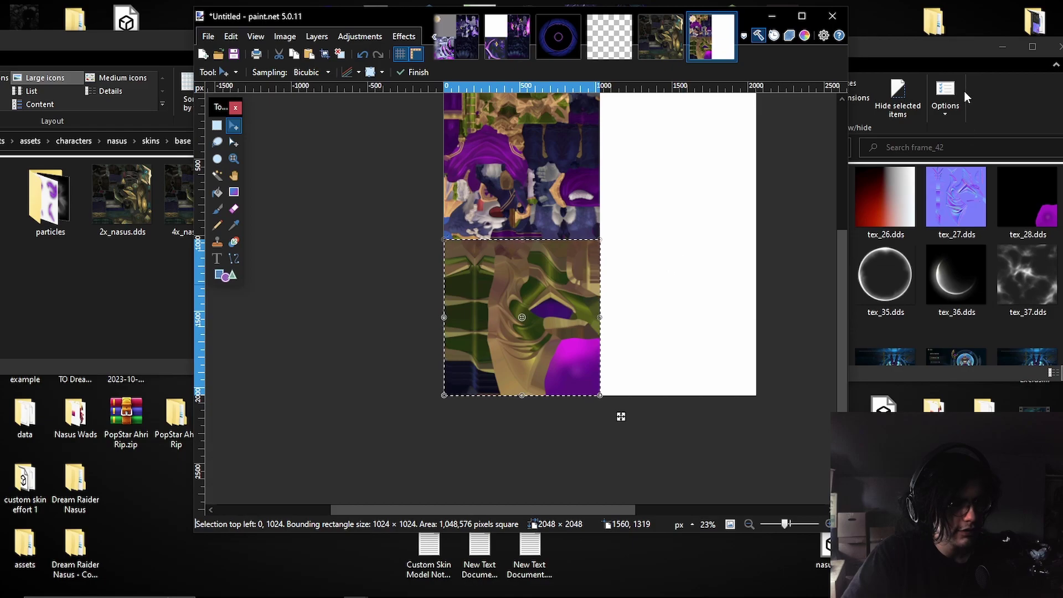
{"action": "left_click", "coordinate": [964, 93]}
{"action": "left_click_drag", "start_coordinate": [560, 43], "coordinate": [907, 63]}
{"action": "left_click_drag", "start_coordinate": [886, 291], "coordinate": [583, 288]}
{"action": "left_click", "coordinate": [533, 288]}
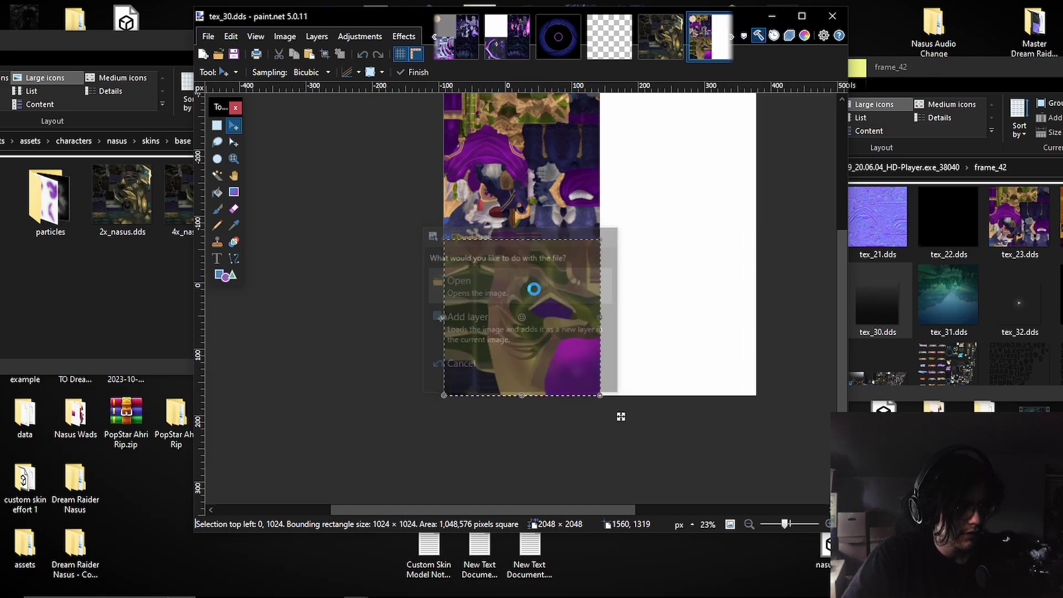
{"action": "left_click", "coordinate": [729, 20]}
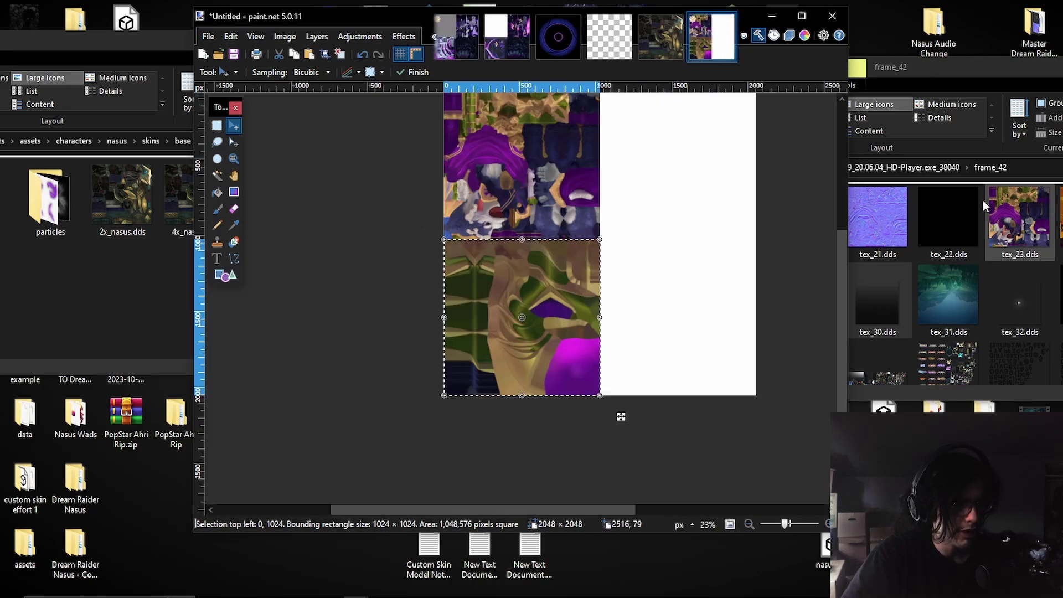
Add tex_30.dds from the frame_42 folder to the 2048 × 2048 paint.net image as a new layer.
{"action": "left_click", "coordinate": [945, 213]}
{"action": "left_click_drag", "start_coordinate": [897, 265], "coordinate": [547, 249]}
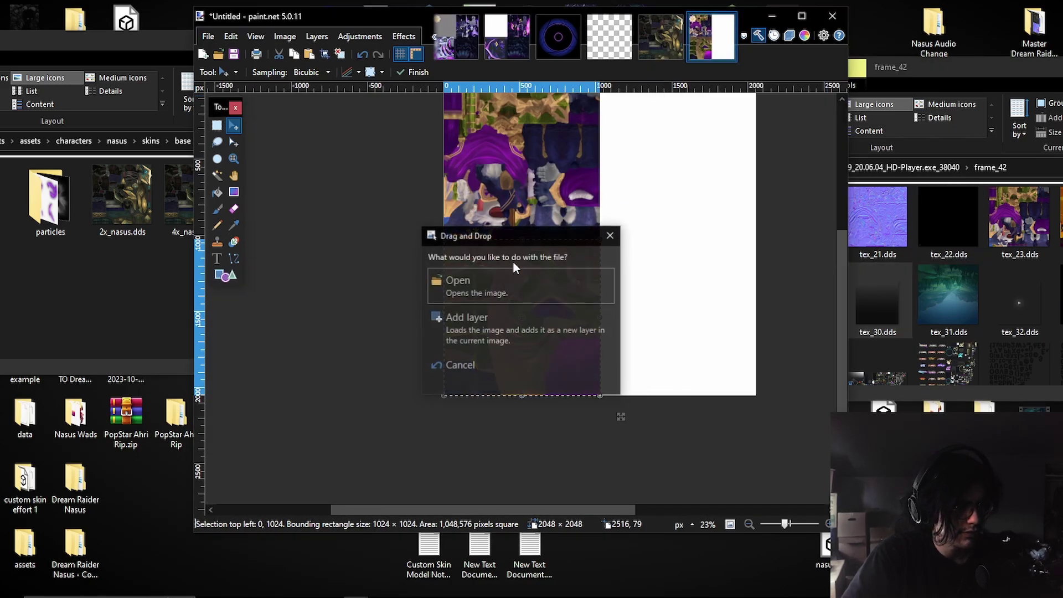
{"action": "left_click", "coordinate": [516, 323]}
Move the 64 × 64 tex_30 layer content across the body texture to about X 916, Y 625 on the purple cloth area.
{"action": "scroll", "coordinate": [523, 172], "scroll_direction": "up", "scroll_amount": 5}
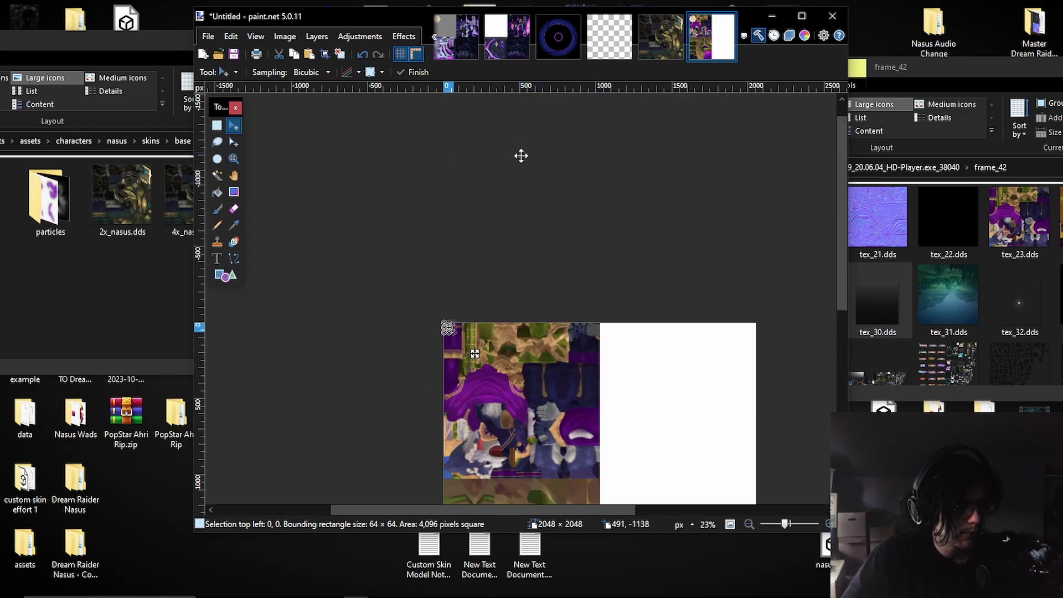
{"action": "scroll", "coordinate": [555, 286], "scroll_direction": "up", "scroll_amount": 7, "text": "ctrl"}
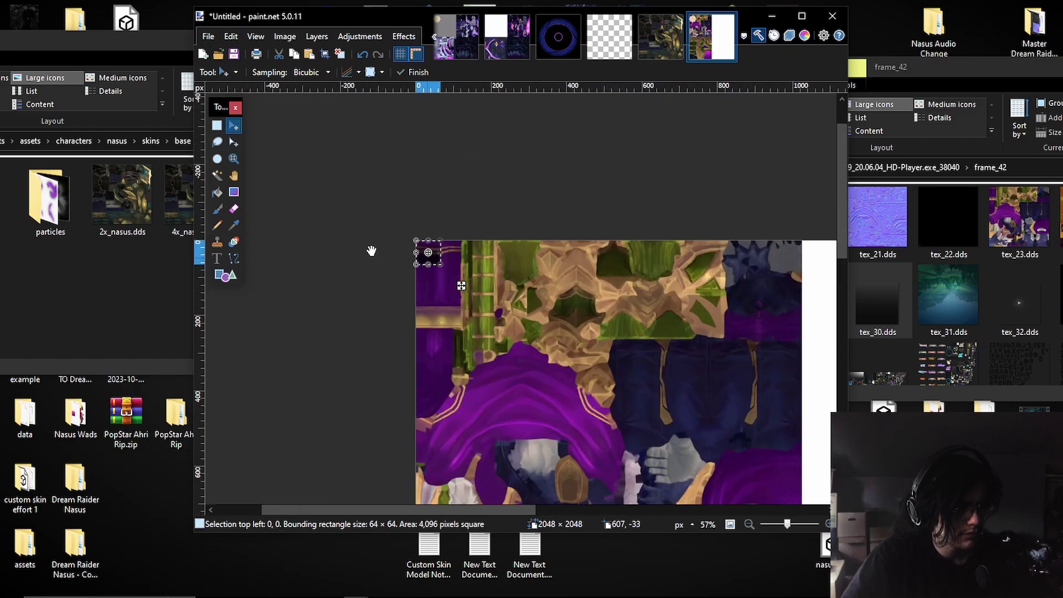
{"action": "scroll", "coordinate": [383, 246], "scroll_direction": "up", "scroll_amount": 3, "text": "ctrl"}
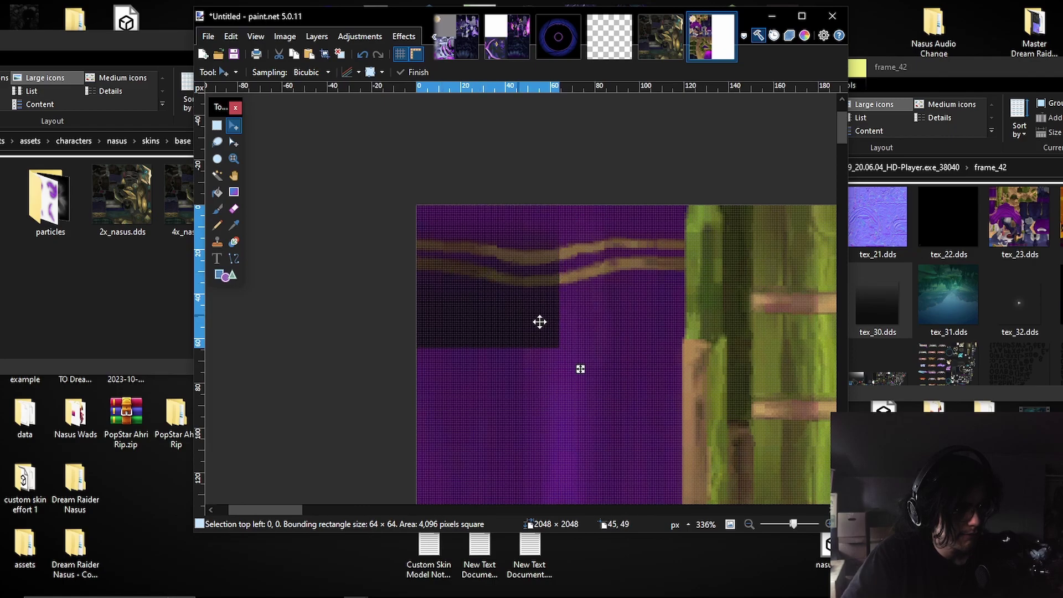
{"action": "left_click_drag", "start_coordinate": [524, 317], "coordinate": [693, 410]}
{"action": "scroll", "coordinate": [691, 398], "scroll_direction": "down", "scroll_amount": 3, "text": "ctrl"}
{"action": "left_click_drag", "start_coordinate": [631, 298], "coordinate": [712, 316]}
{"action": "scroll", "coordinate": [538, 118], "scroll_direction": "down", "scroll_amount": 2, "text": "ctrl"}
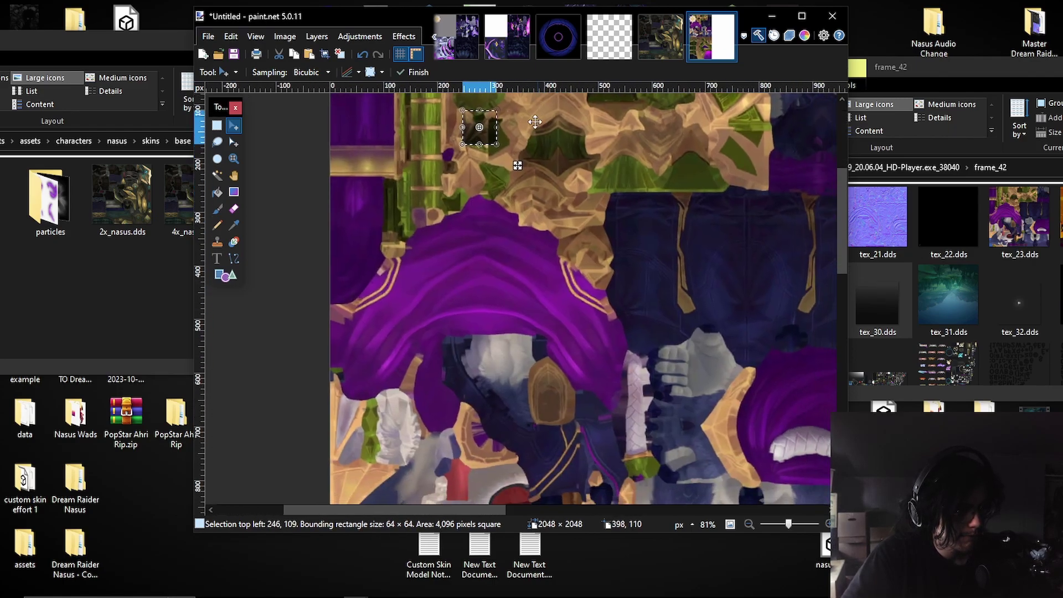
{"action": "scroll", "coordinate": [528, 160], "scroll_direction": "down", "scroll_amount": 2, "text": "ctrl"}
{"action": "left_click_drag", "start_coordinate": [537, 167], "coordinate": [515, 155]}
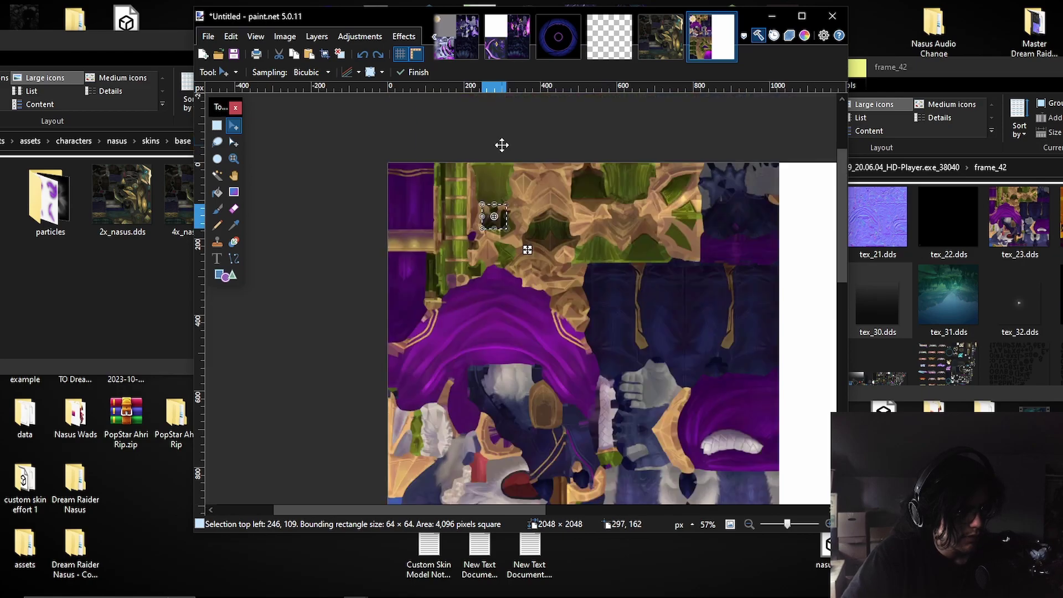
{"action": "scroll", "coordinate": [500, 197], "scroll_direction": "up", "scroll_amount": 6, "text": "ctrl"}
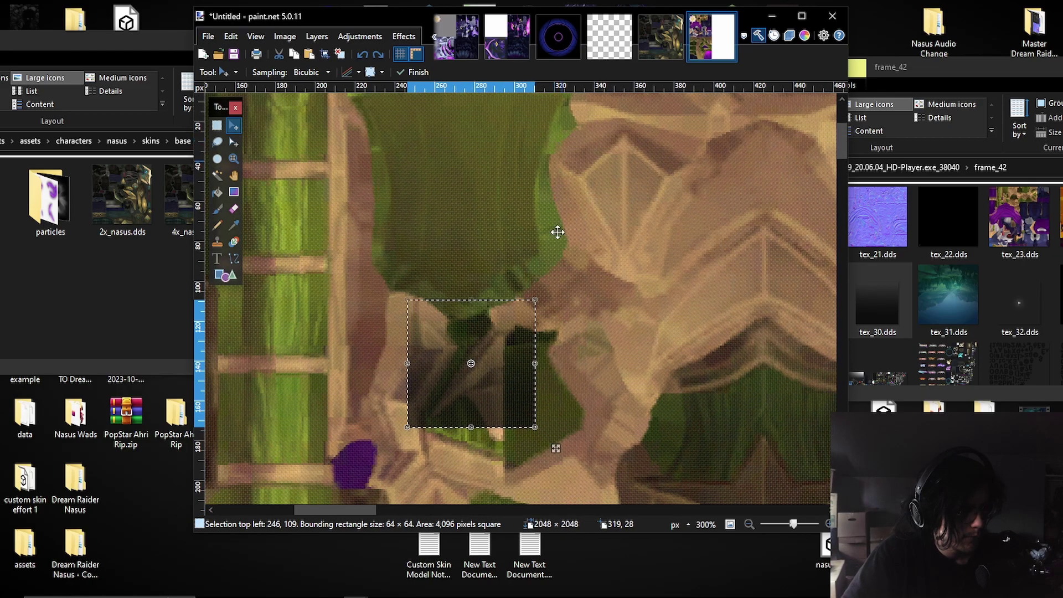
{"action": "left_click_drag", "start_coordinate": [492, 362], "coordinate": [729, 379]}
{"action": "scroll", "coordinate": [725, 377], "scroll_direction": "down", "scroll_amount": 2, "text": "ctrl"}
{"action": "middle_click_drag", "start_coordinate": [721, 368], "coordinate": [605, 118]}
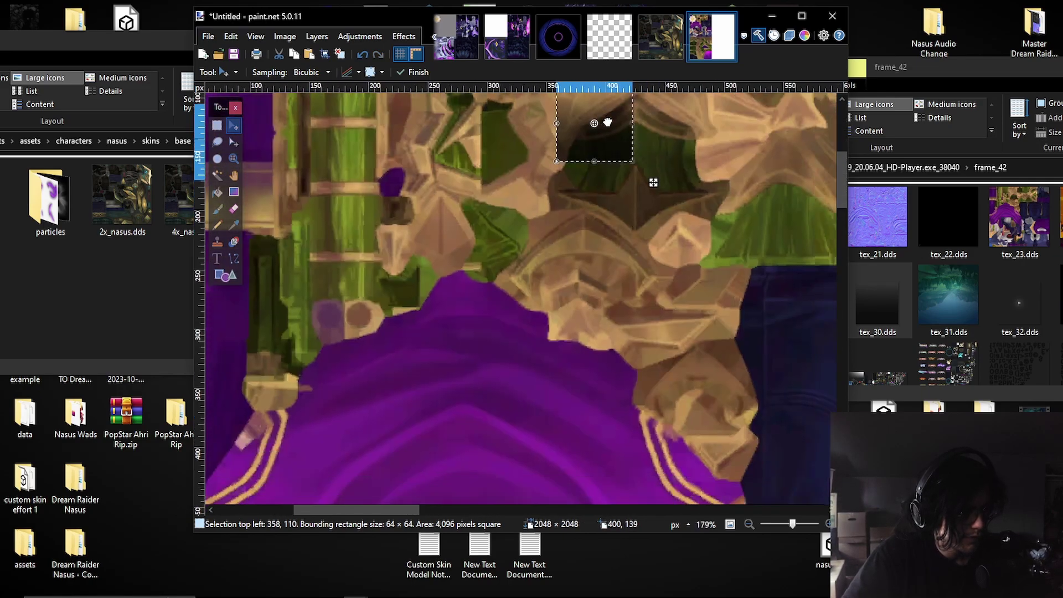
{"action": "left_click_drag", "start_coordinate": [586, 138], "coordinate": [751, 318]}
{"action": "scroll", "coordinate": [751, 319], "scroll_direction": "down", "scroll_amount": 1, "text": "ctrl"}
{"action": "scroll", "coordinate": [751, 319], "scroll_direction": "down", "scroll_amount": 2, "text": "ctrl"}
{"action": "middle_click_drag", "start_coordinate": [752, 319], "coordinate": [509, 156]}
{"action": "left_click_drag", "start_coordinate": [512, 147], "coordinate": [785, 389]}
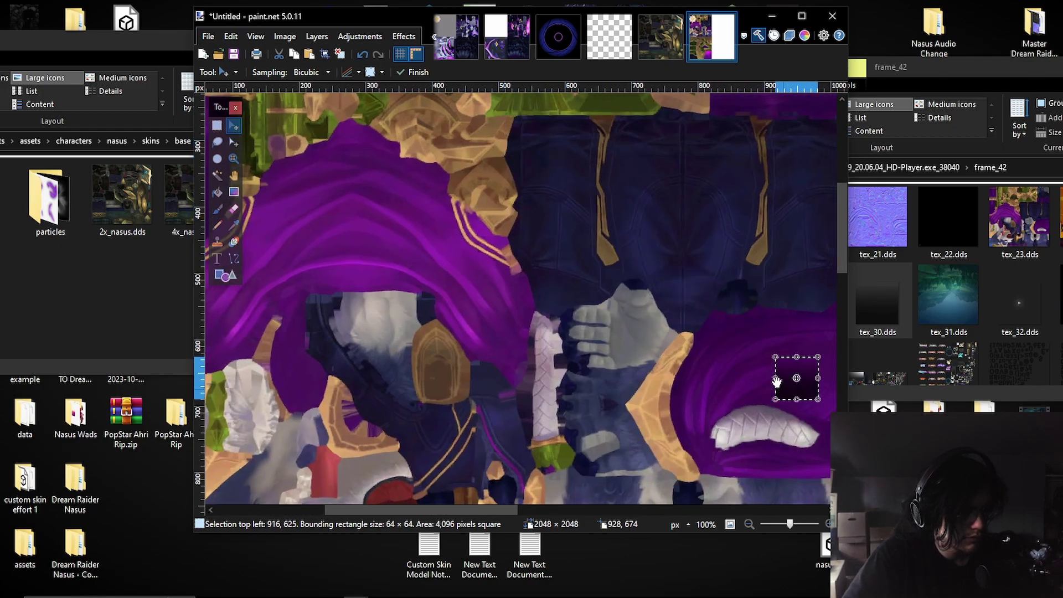
Move the 64 × 64 tex_30 content off the body texture onto the white area at about X 1366, Y 915.
{"action": "scroll", "coordinate": [688, 368], "scroll_direction": "down", "scroll_amount": 2, "text": "ctrl"}
{"action": "middle_click_drag", "start_coordinate": [688, 368], "coordinate": [367, 176]}
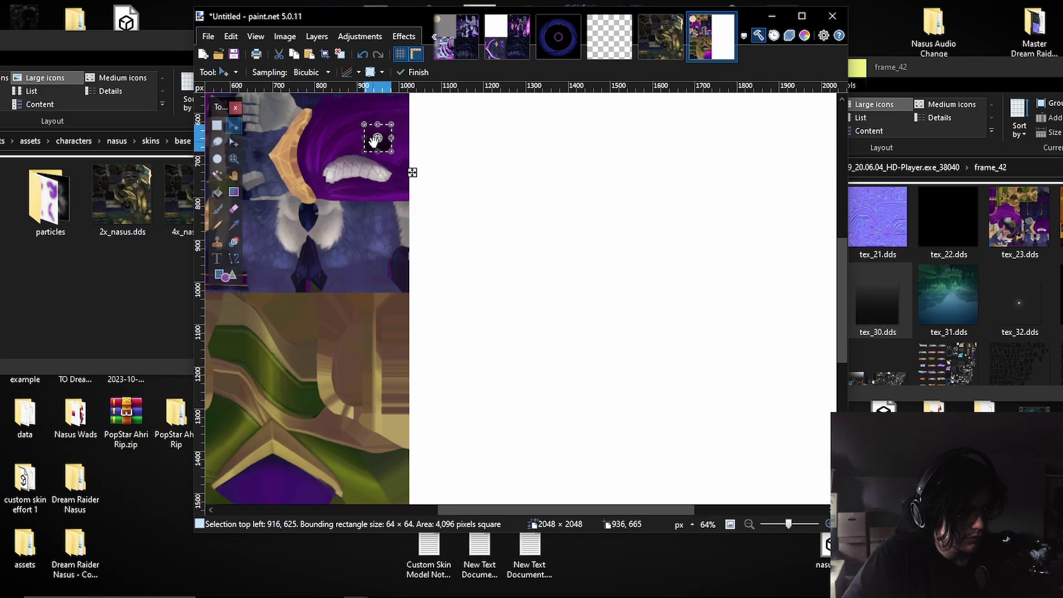
{"action": "scroll", "coordinate": [376, 148], "scroll_direction": "up", "scroll_amount": 3, "text": "ctrl"}
{"action": "left_click_drag", "start_coordinate": [371, 145], "coordinate": [751, 387]}
{"action": "scroll", "coordinate": [656, 349], "scroll_direction": "down", "scroll_amount": 3, "text": "ctrl"}
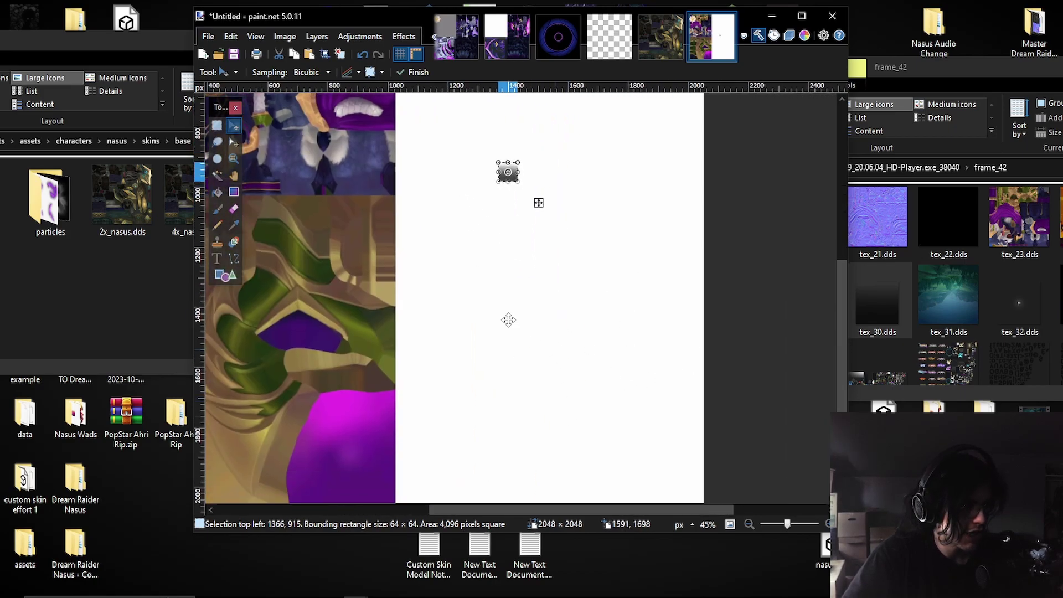
Move the tex_30 square close to the canvas's lower-right corner, at about X 1979, Y 1956.
{"action": "scroll", "coordinate": [507, 172], "scroll_direction": "up", "scroll_amount": 3, "text": "ctrl"}
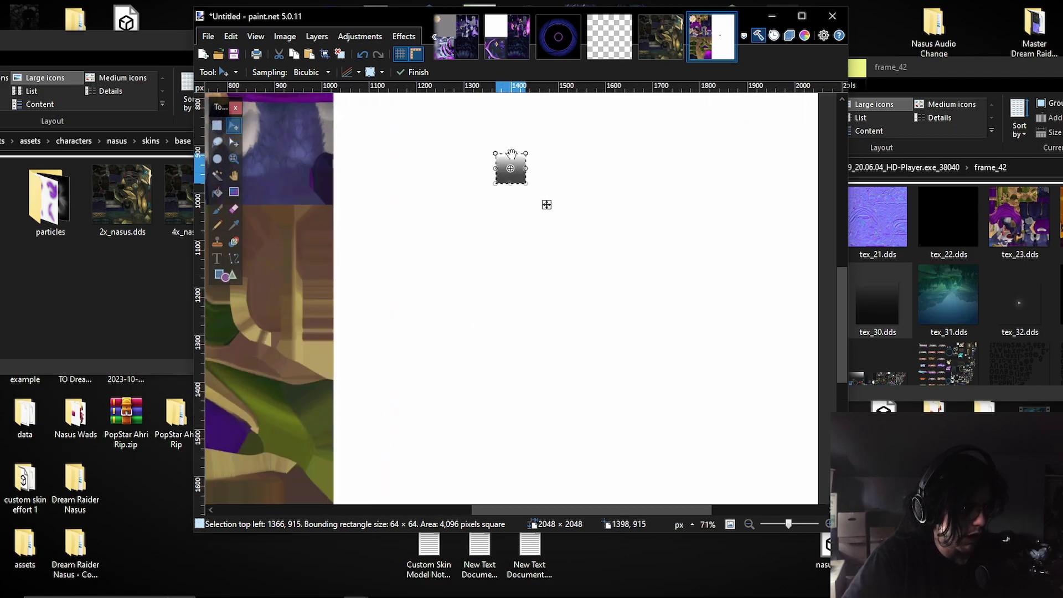
{"action": "left_click_drag", "start_coordinate": [499, 199], "coordinate": [621, 389]}
{"action": "scroll", "coordinate": [598, 391], "scroll_direction": "down", "scroll_amount": 2, "text": "ctrl"}
{"action": "middle_click_drag", "start_coordinate": [598, 391], "coordinate": [525, 210]}
{"action": "left_click_drag", "start_coordinate": [515, 203], "coordinate": [673, 398]}
{"action": "scroll", "coordinate": [642, 360], "scroll_direction": "down", "scroll_amount": 4}
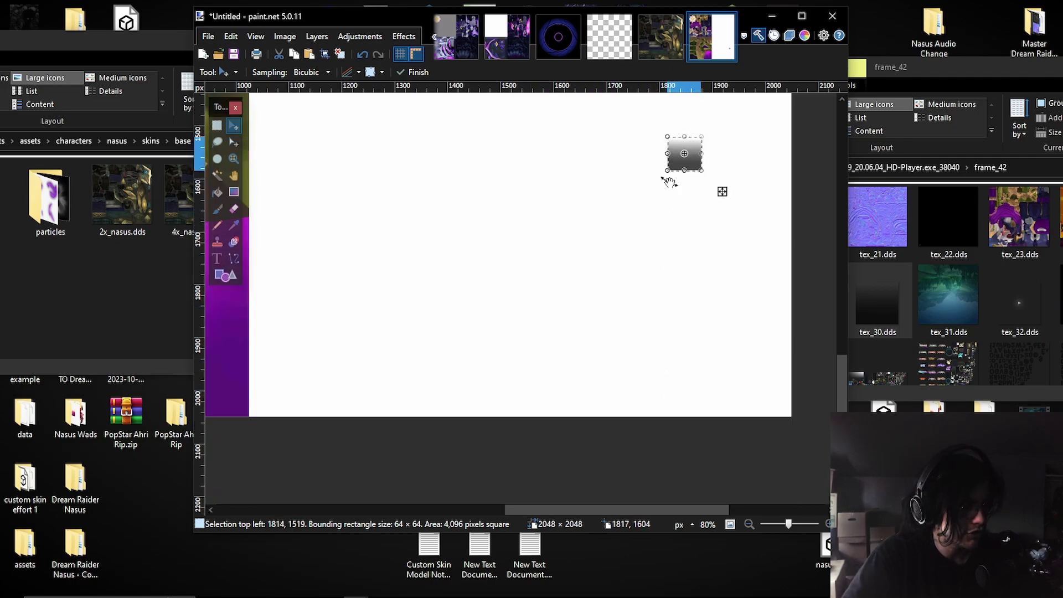
{"action": "left_click_drag", "start_coordinate": [676, 161], "coordinate": [724, 311]}
{"action": "left_click_drag", "start_coordinate": [753, 378], "coordinate": [764, 392]}
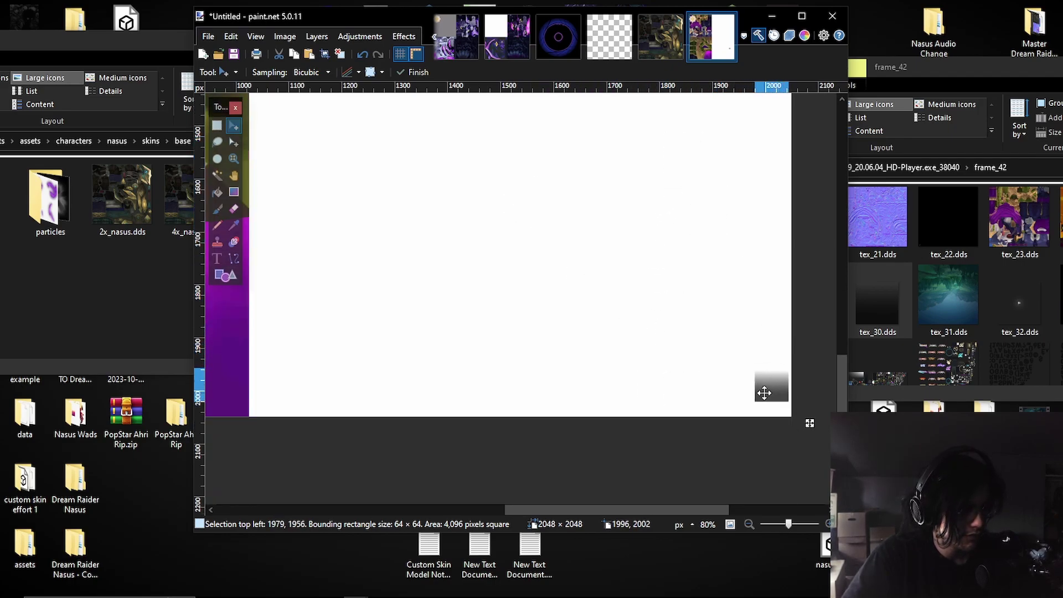
Align the tex_30 square exactly with the canvas's lower-right corner, its top left at X 1984, Y 1984.
{"action": "scroll", "coordinate": [760, 406], "scroll_direction": "up", "scroll_amount": 8, "text": "ctrl"}
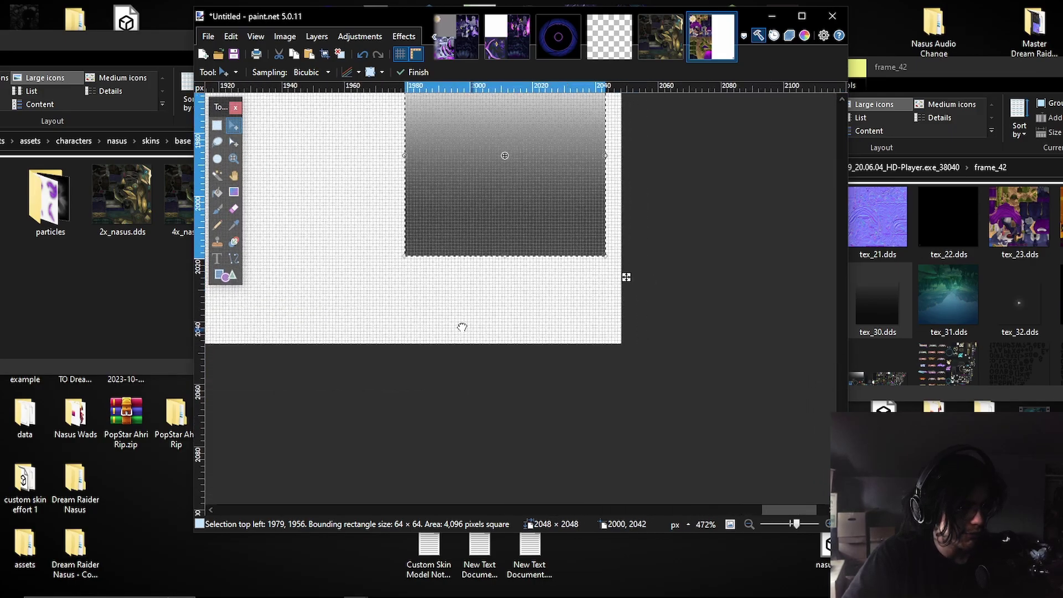
{"action": "scroll", "coordinate": [514, 327], "scroll_direction": "up", "scroll_amount": 3, "text": "ctrl"}
{"action": "middle_click_drag", "start_coordinate": [583, 426], "coordinate": [538, 224]}
{"action": "left_click_drag", "start_coordinate": [538, 210], "coordinate": [555, 349]}
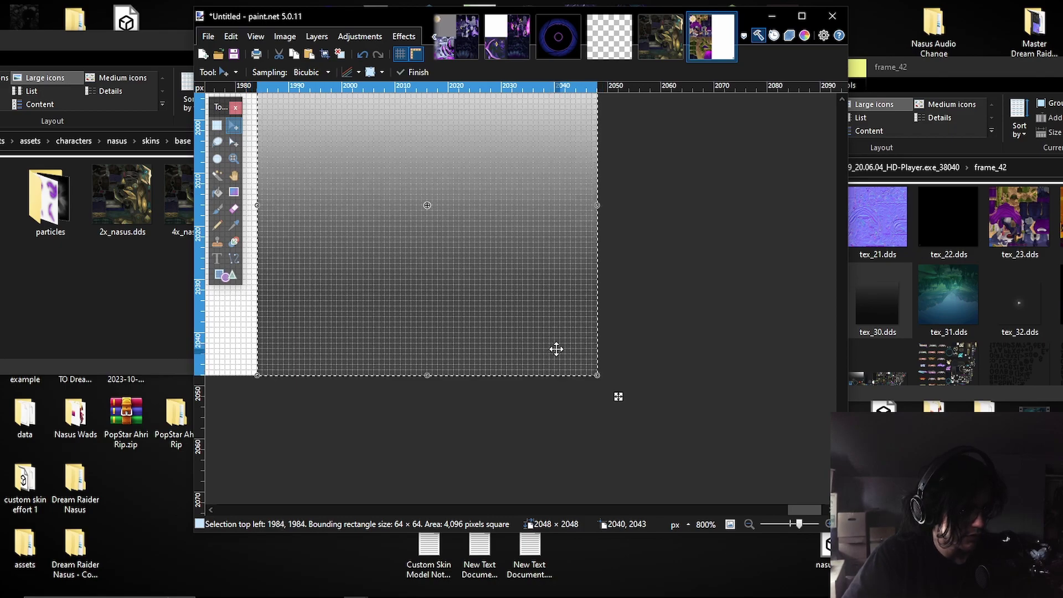
{"action": "scroll", "coordinate": [487, 268], "scroll_direction": "down", "scroll_amount": 6, "text": "ctrl"}
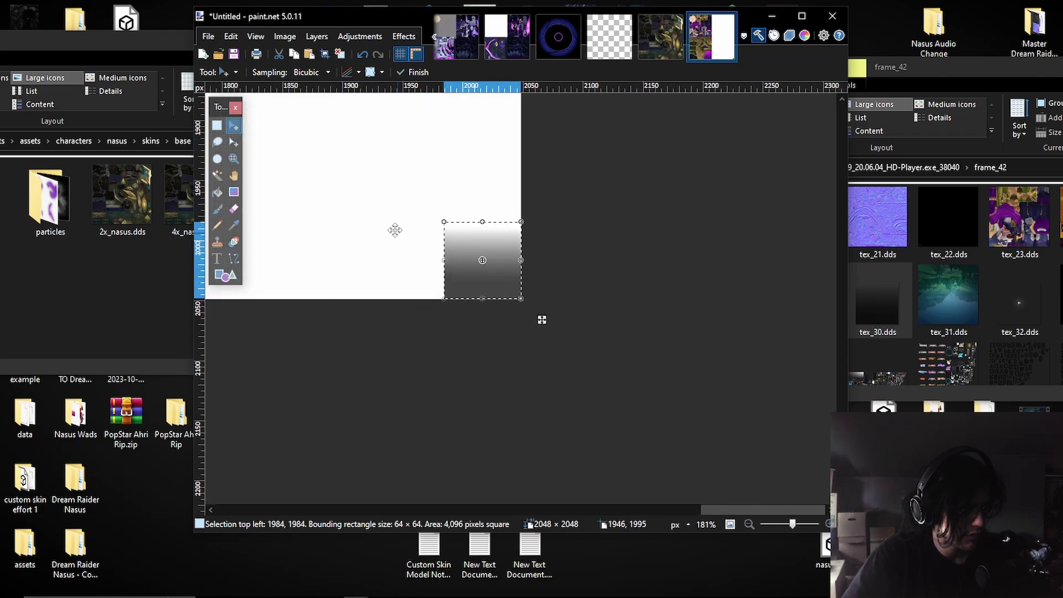
{"action": "scroll", "coordinate": [553, 330], "scroll_direction": "down", "scroll_amount": 4, "text": "ctrl"}
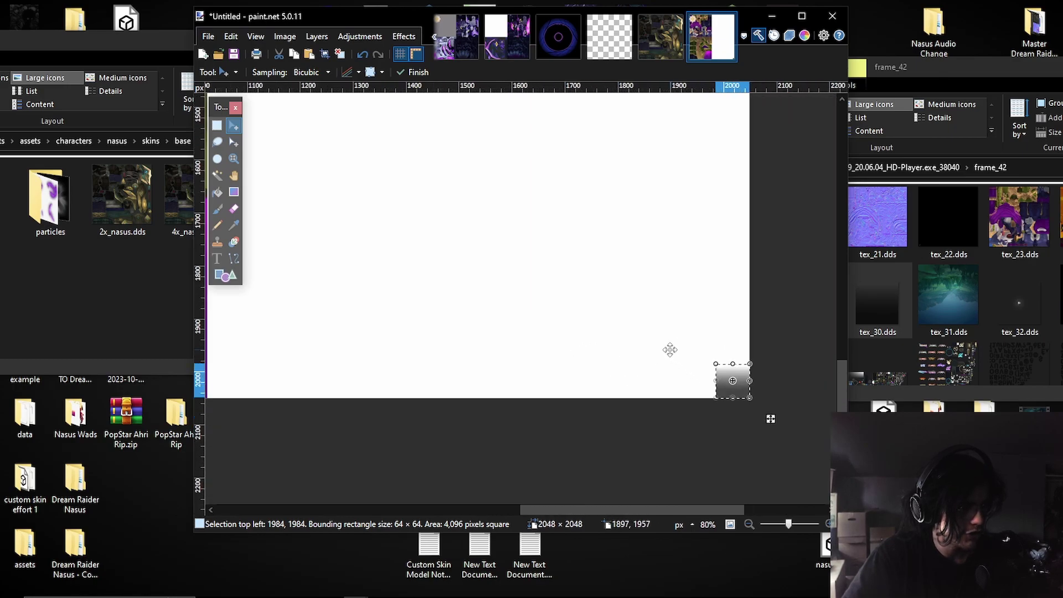
Enlarge the tex_30 square from its upper-left corner to about 1010 × 1016 pixels, filling most of the canvas's lower-right quarter.
{"action": "left_click_drag", "start_coordinate": [715, 366], "coordinate": [336, 159]}
{"action": "scroll", "coordinate": [335, 161], "scroll_direction": "down", "scroll_amount": 2}
{"action": "scroll", "coordinate": [334, 161], "scroll_direction": "down", "scroll_amount": 3, "text": "ctrl"}
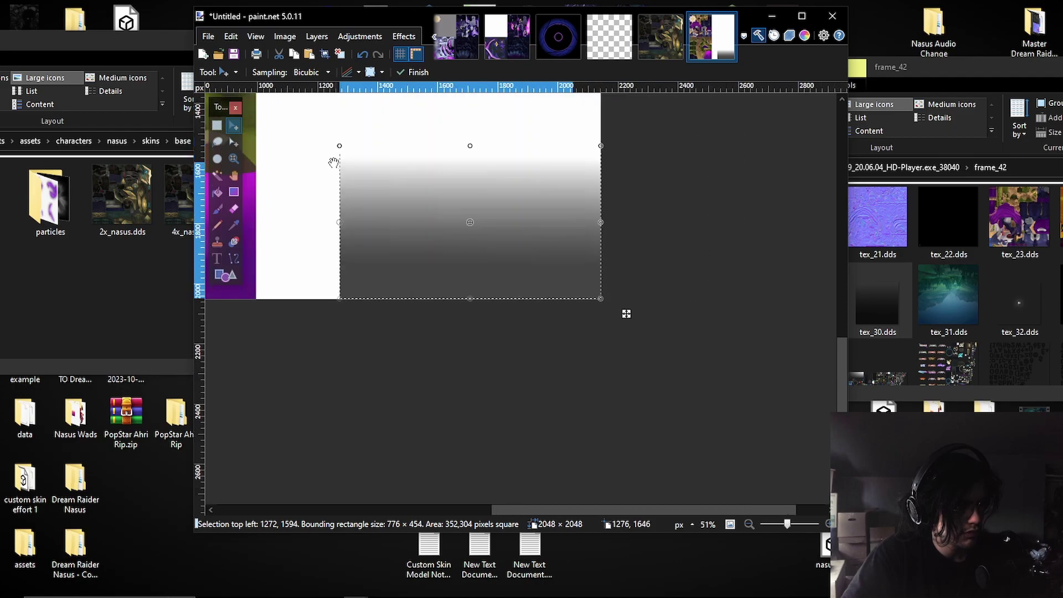
{"action": "middle_click_drag", "start_coordinate": [515, 297], "coordinate": [560, 329]}
{"action": "left_click_drag", "start_coordinate": [551, 319], "coordinate": [480, 150]}
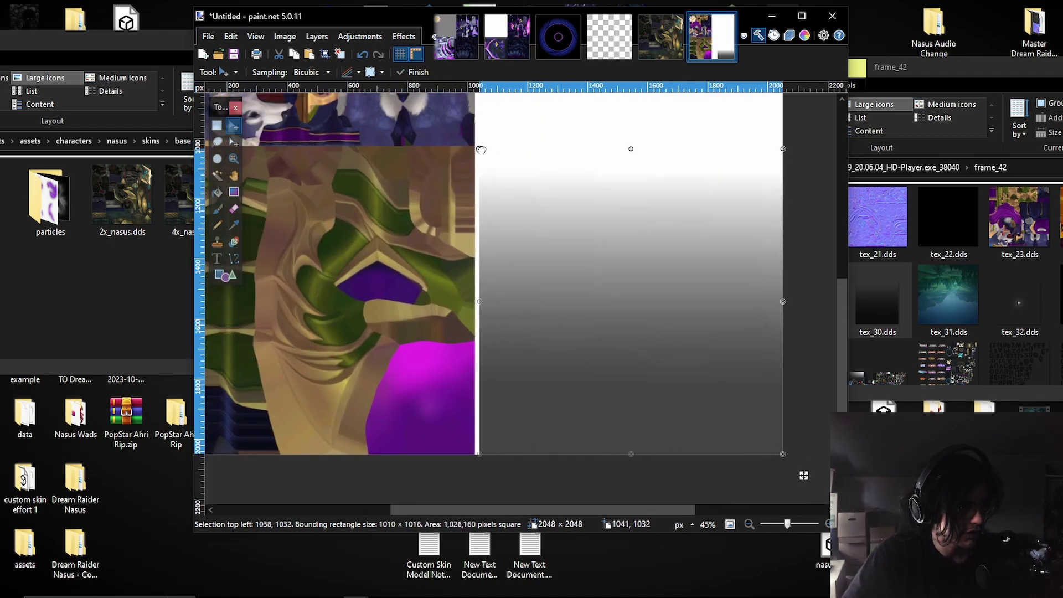
Extend the tex_30 gradient's upper-left corner to X 1024, Y 1024, making it 1024 × 1024 and flush with the neighbouring textures.
{"action": "scroll", "coordinate": [471, 155], "scroll_direction": "up", "scroll_amount": 10, "text": "ctrl"}
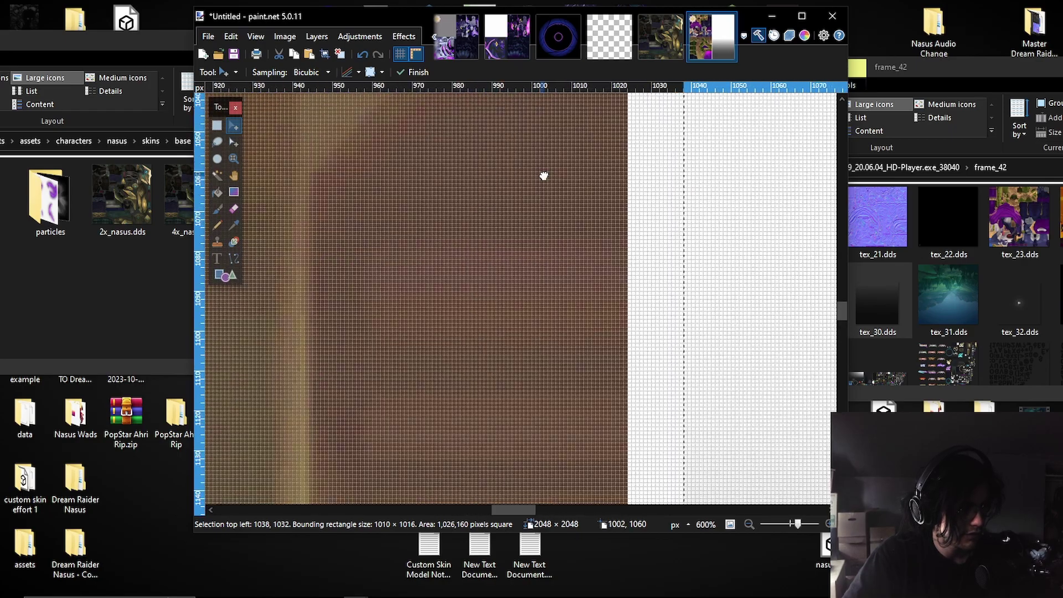
{"action": "middle_click_drag", "start_coordinate": [543, 176], "coordinate": [479, 310]}
{"action": "scroll", "coordinate": [622, 171], "scroll_direction": "up", "scroll_amount": 4, "text": "ctrl"}
{"action": "middle_click_drag", "start_coordinate": [621, 171], "coordinate": [520, 316]}
{"action": "left_click_drag", "start_coordinate": [638, 292], "coordinate": [555, 232]}
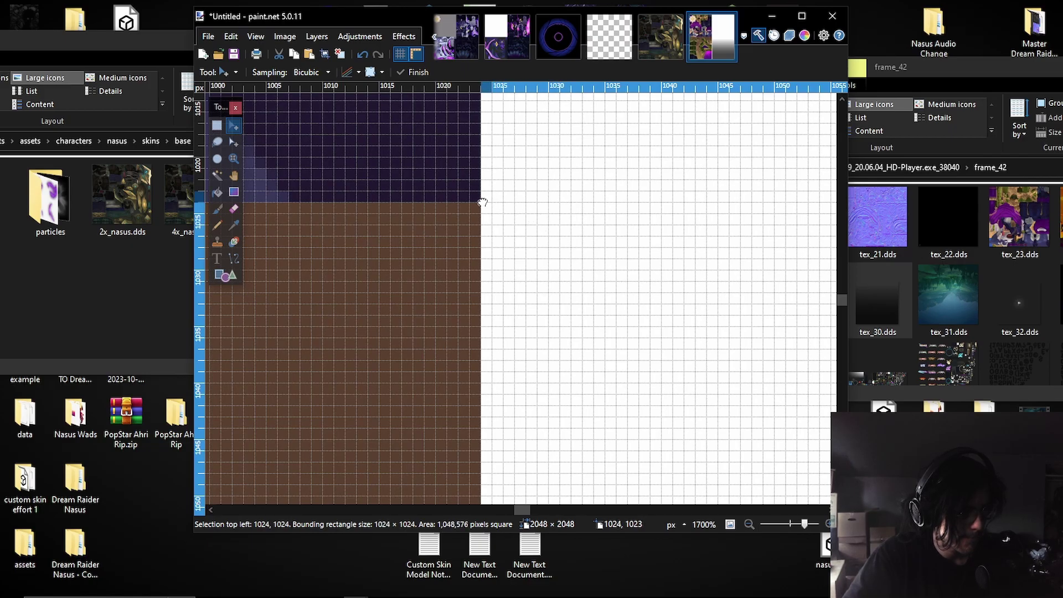
{"action": "scroll", "coordinate": [510, 214], "scroll_direction": "down", "scroll_amount": 12, "text": "ctrl"}
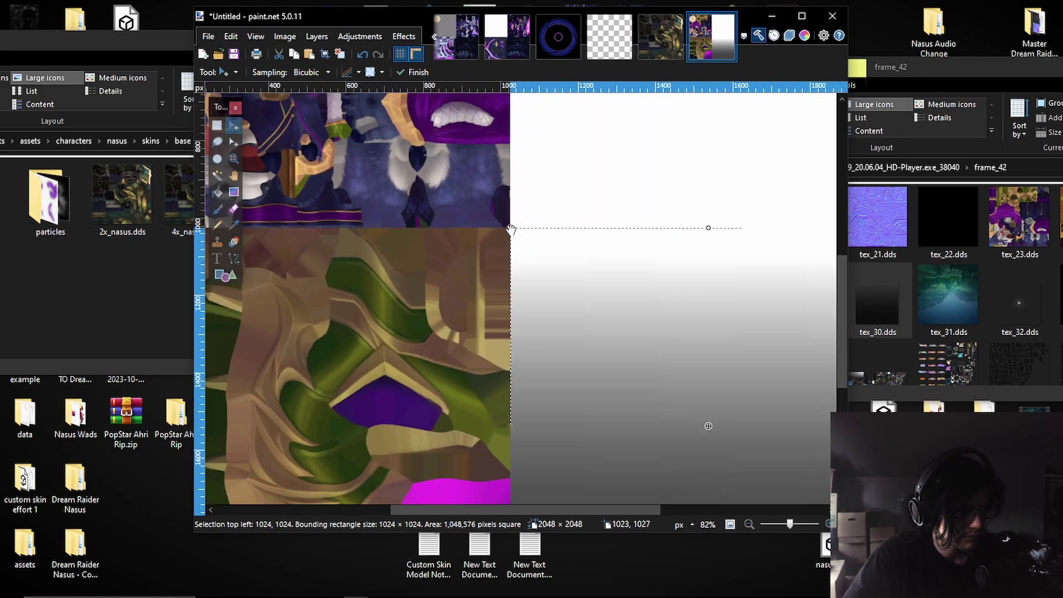
{"action": "scroll", "coordinate": [511, 230], "scroll_direction": "down", "scroll_amount": 2, "text": "ctrl"}
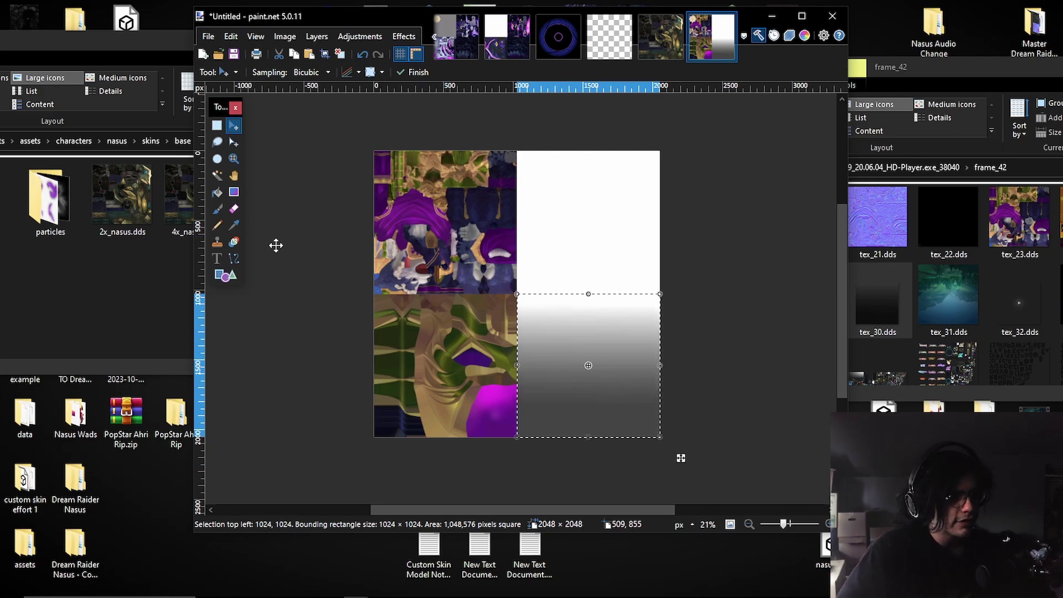
Start saving the atlas to the Desktop as nasus.dds in DirectDraw Surface (DDS) format.
{"action": "left_click", "coordinate": [211, 41]}
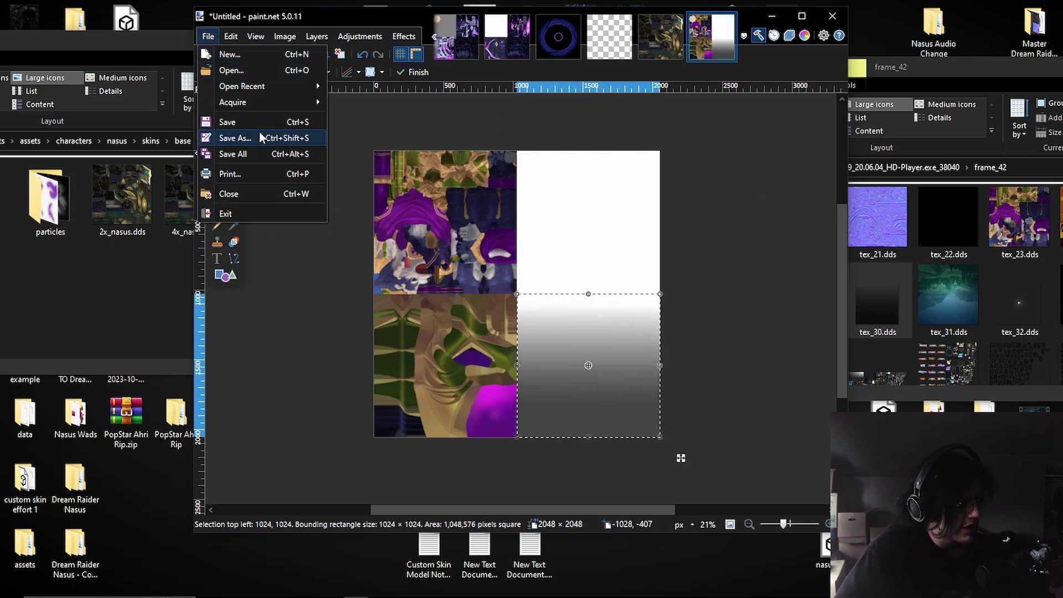
{"action": "left_click", "coordinate": [248, 119]}
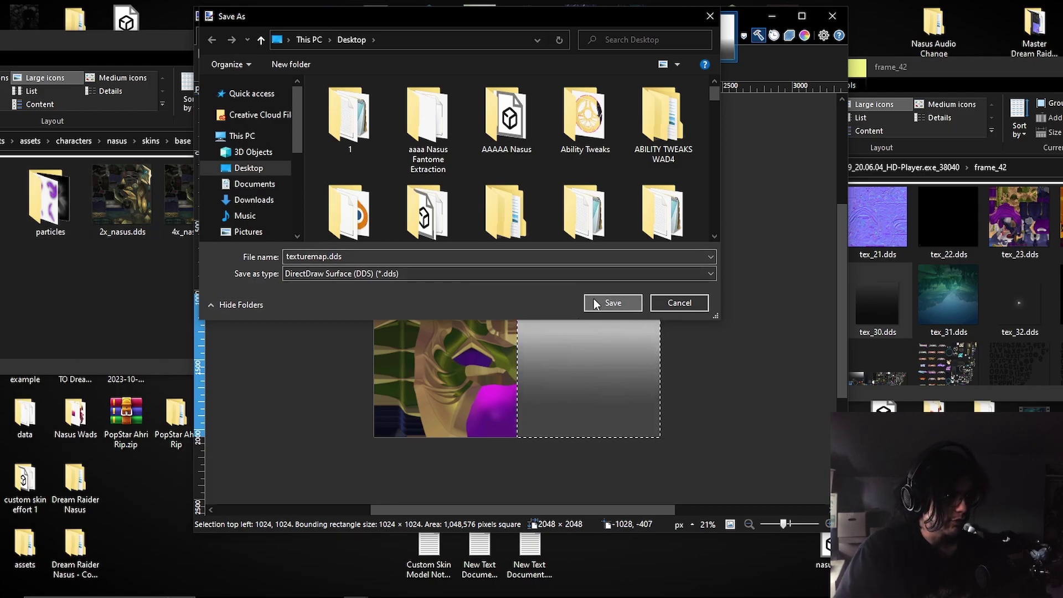
{"action": "left_click", "coordinate": [325, 255]}
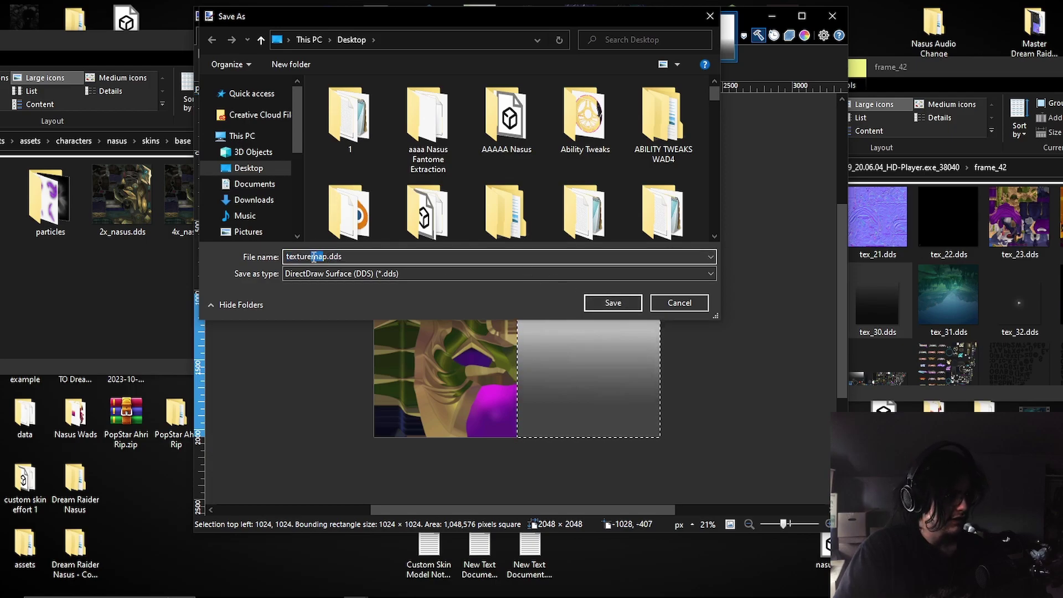
{"action": "type", "text": "p"}
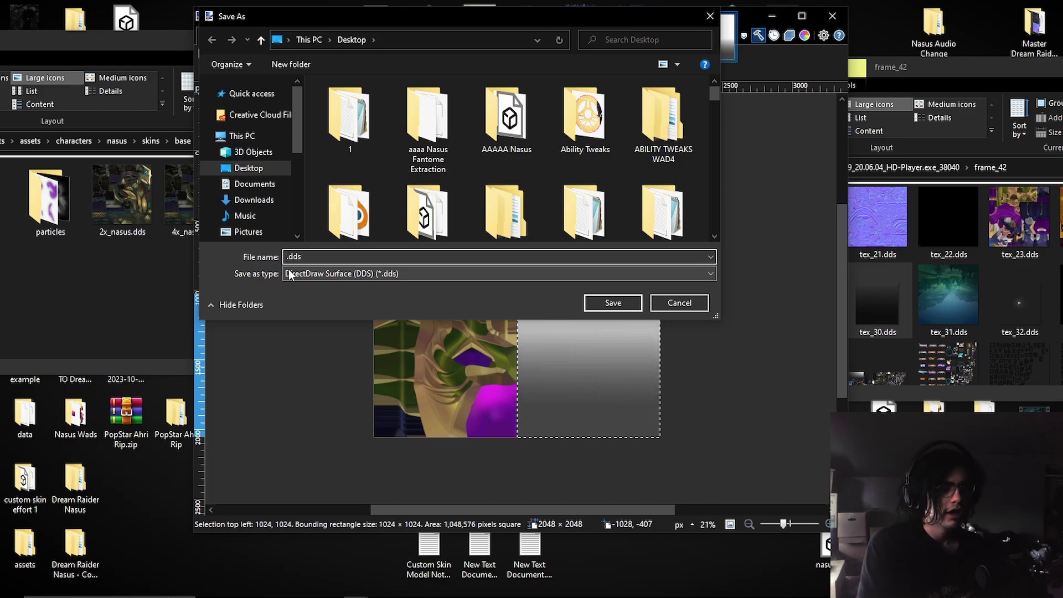
{"action": "type", "text": "nasus"}
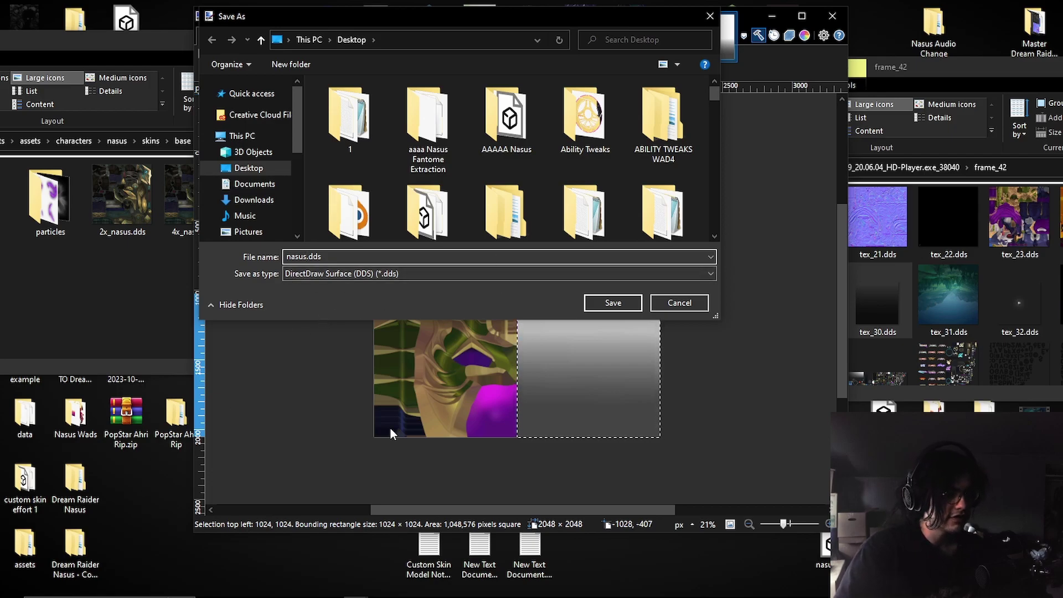
{"action": "left_click", "coordinate": [401, 270]}
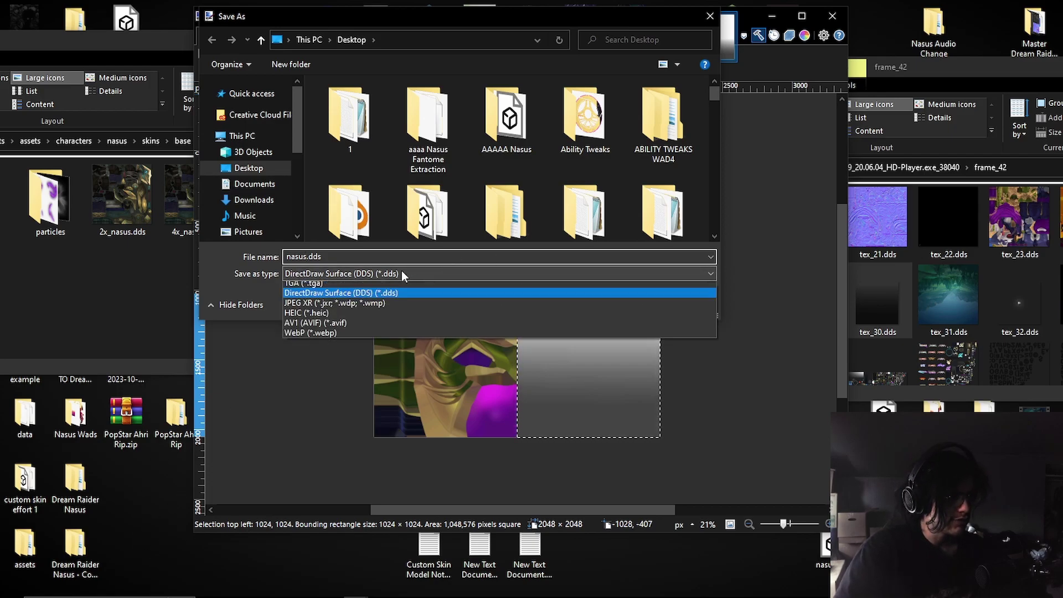
{"action": "left_click", "coordinate": [349, 359]}
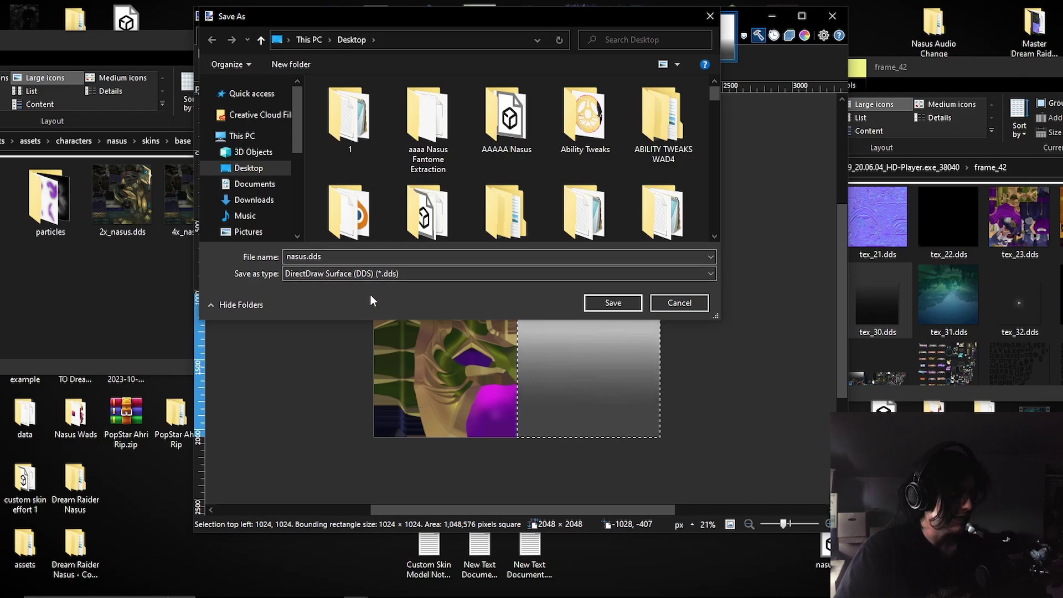
Check the export preview and save nasus.dds with BC1 (Linear, DXT1) compression, error diffusion dithering and no mip maps.
{"action": "left_click", "coordinate": [615, 305]}
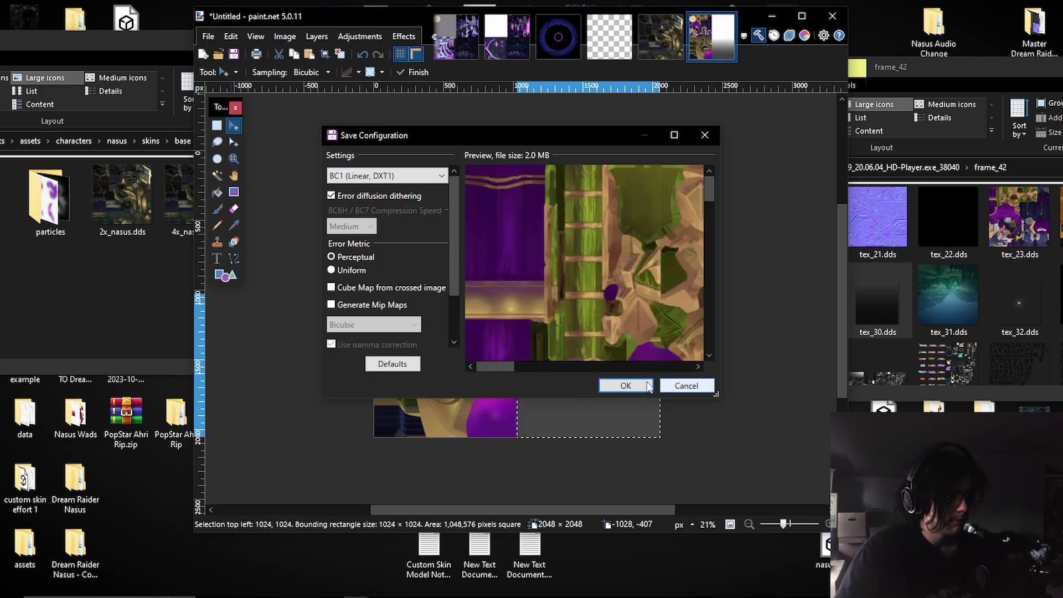
{"action": "scroll", "coordinate": [625, 304], "scroll_direction": "down", "scroll_amount": 5}
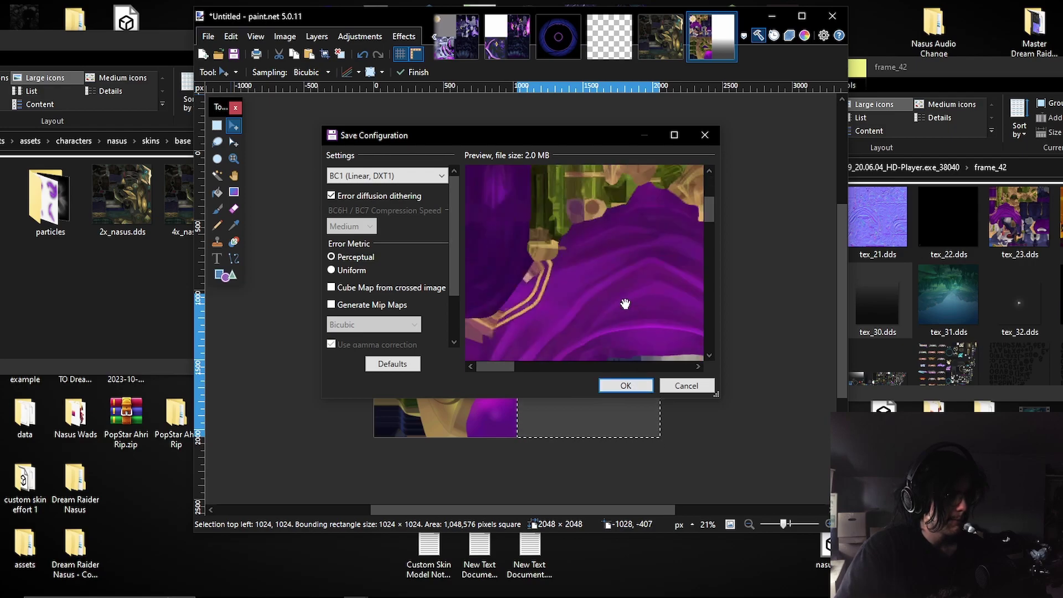
{"action": "left_click_drag", "start_coordinate": [487, 368], "coordinate": [629, 367]}
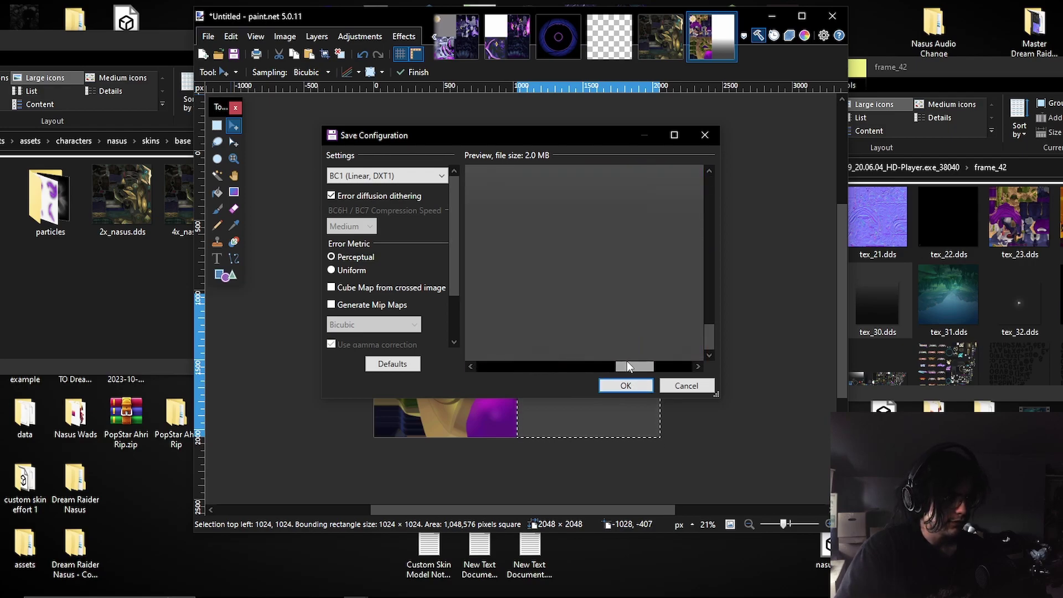
{"action": "left_click", "coordinate": [631, 386]}
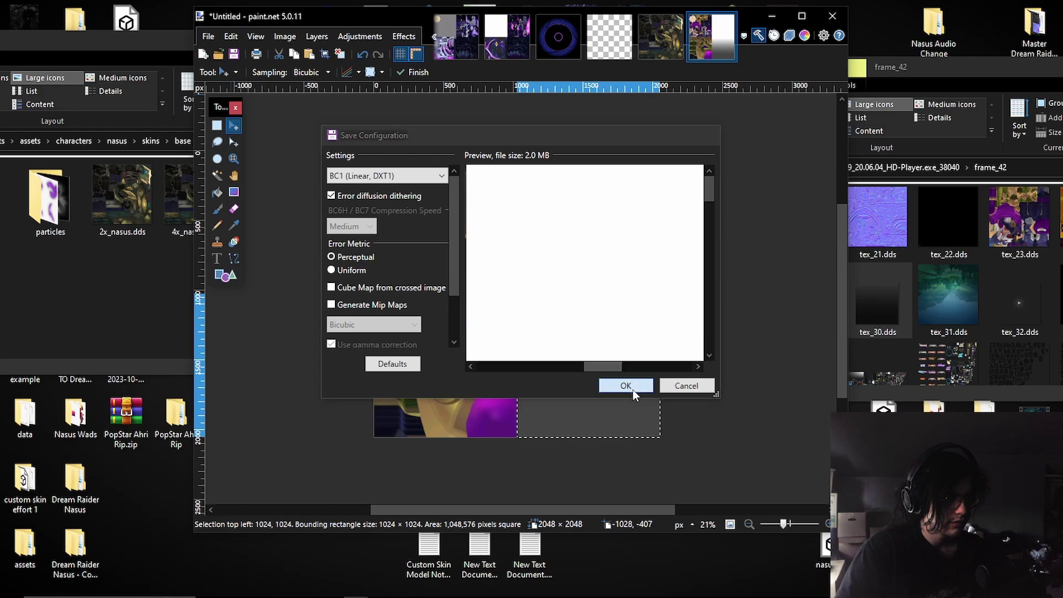
{"action": "left_click", "coordinate": [511, 308]}
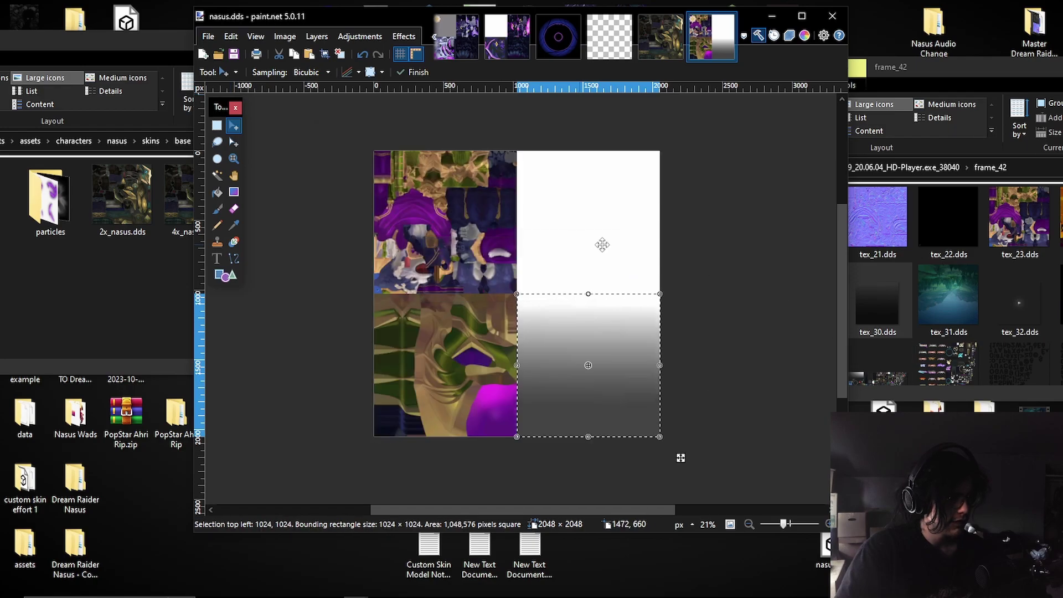
Move nasus.dds to a clear spot on the desktop above the text documents and view it to check the atlas.
{"action": "left_click", "coordinate": [773, 17]}
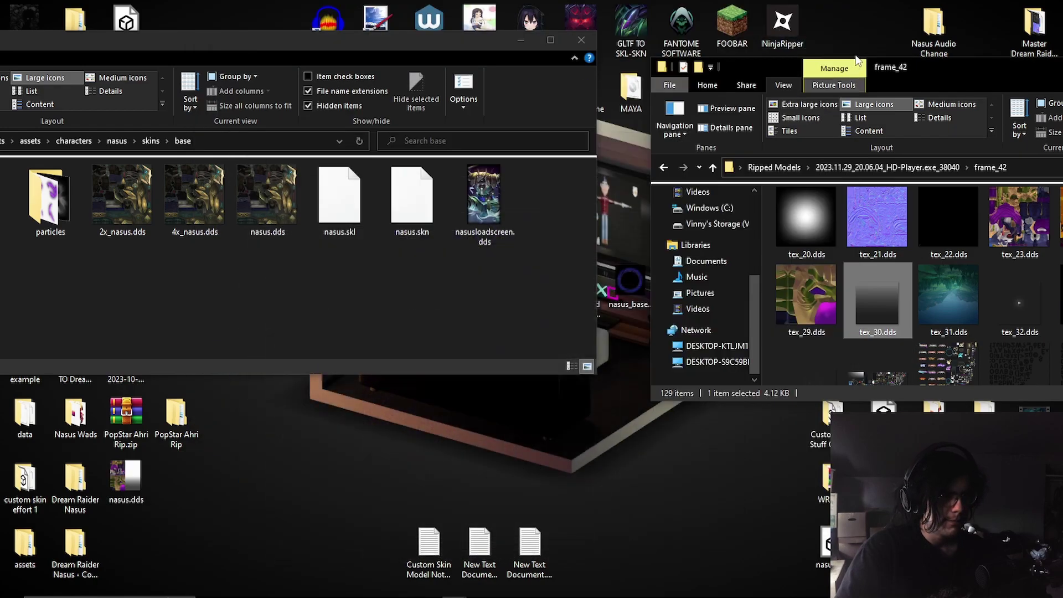
{"action": "left_click_drag", "start_coordinate": [127, 479], "coordinate": [536, 486]}
{"action": "double_click", "coordinate": [528, 485]}
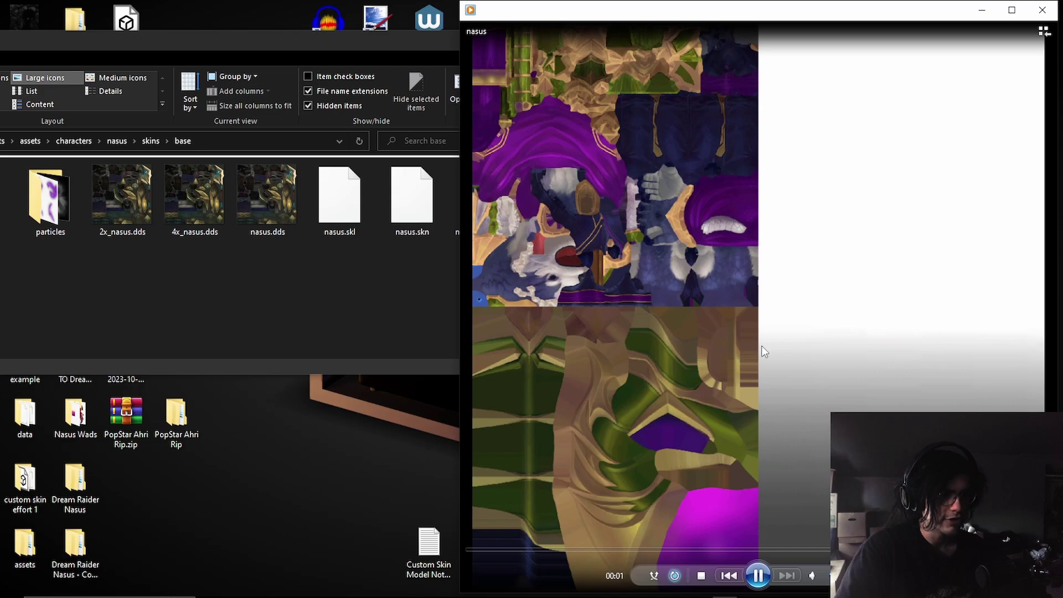
{"action": "left_click", "coordinate": [1043, 11]}
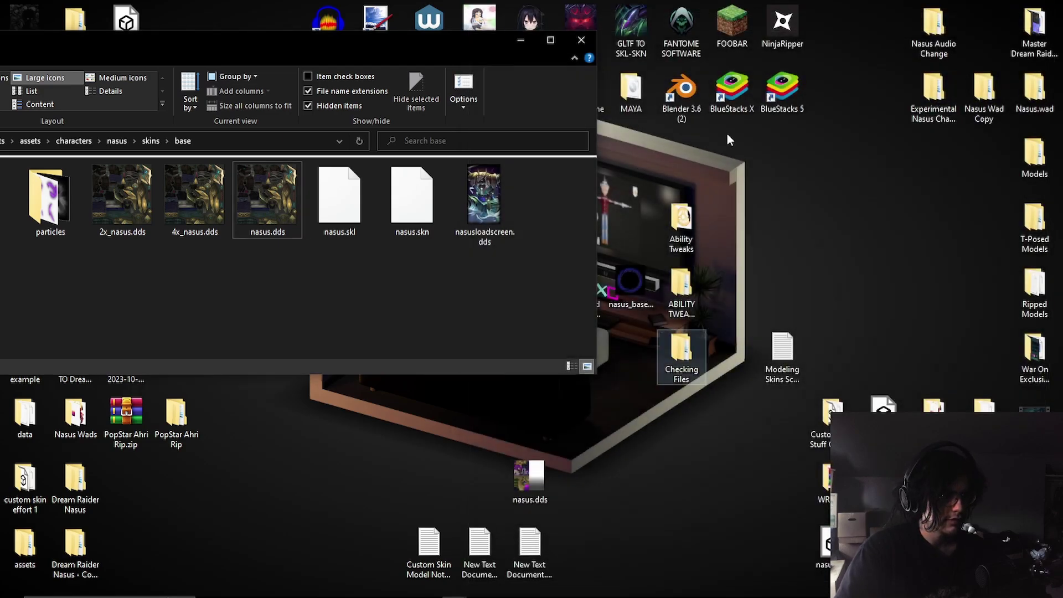
{"action": "left_click", "coordinate": [530, 42]}
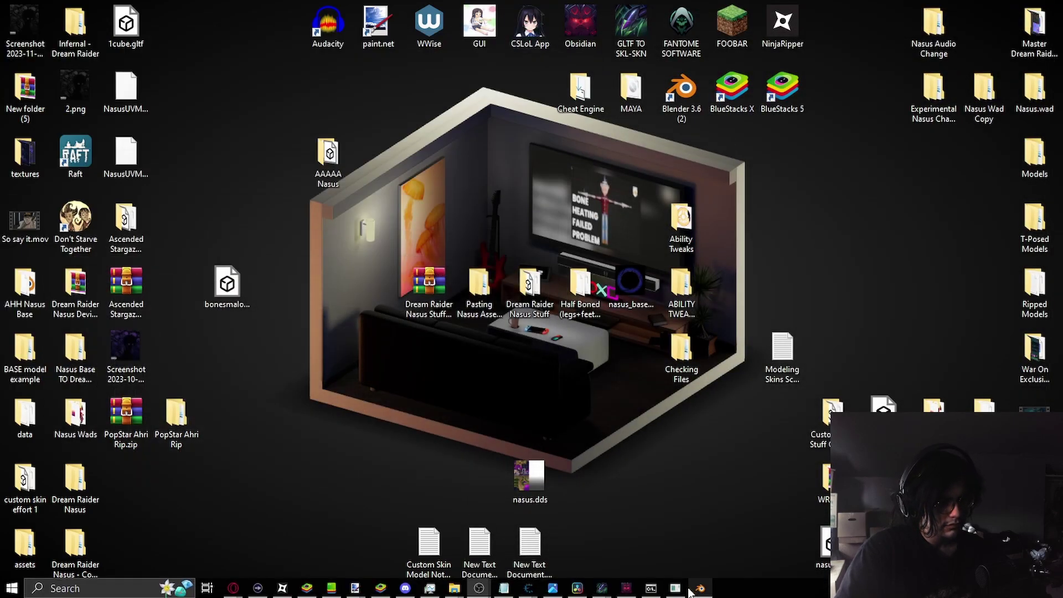
{"action": "left_click", "coordinate": [700, 588]}
{"action": "middle_click_drag", "start_coordinate": [366, 185], "coordinate": [440, 171]}
{"action": "left_click", "coordinate": [985, 7]}
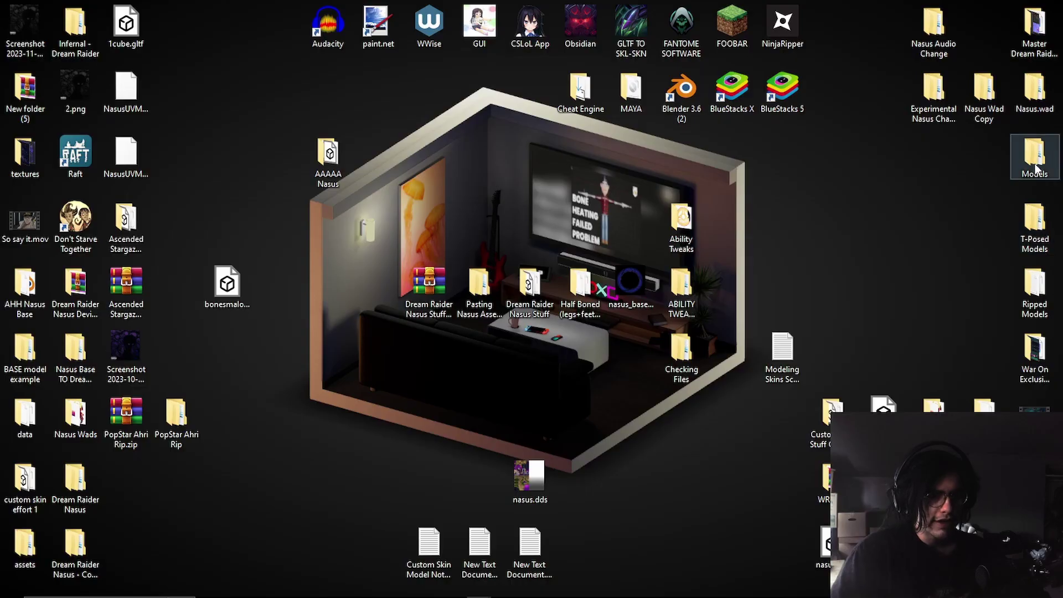
Copy nasus.dds from the desktop into the frame_42 folder of 2023.11.29_20.06.04_HD-Player.exe_38040 inside Ripped Models.
{"action": "double_click", "coordinate": [1034, 288]}
{"action": "scroll", "coordinate": [868, 337], "scroll_direction": "down", "scroll_amount": 1}
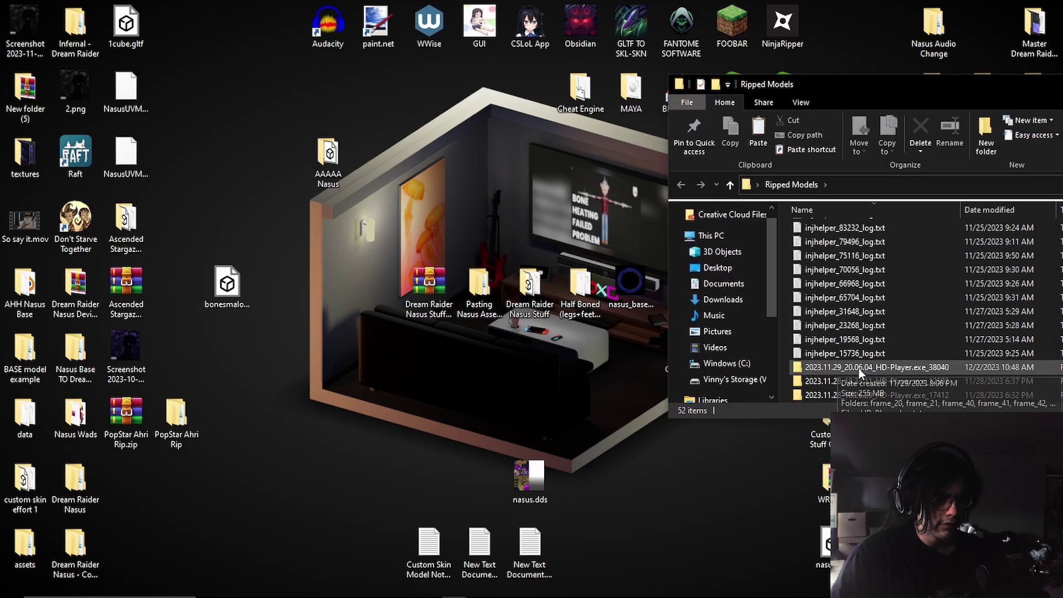
{"action": "double_click", "coordinate": [859, 367]}
{"action": "double_click", "coordinate": [861, 285]}
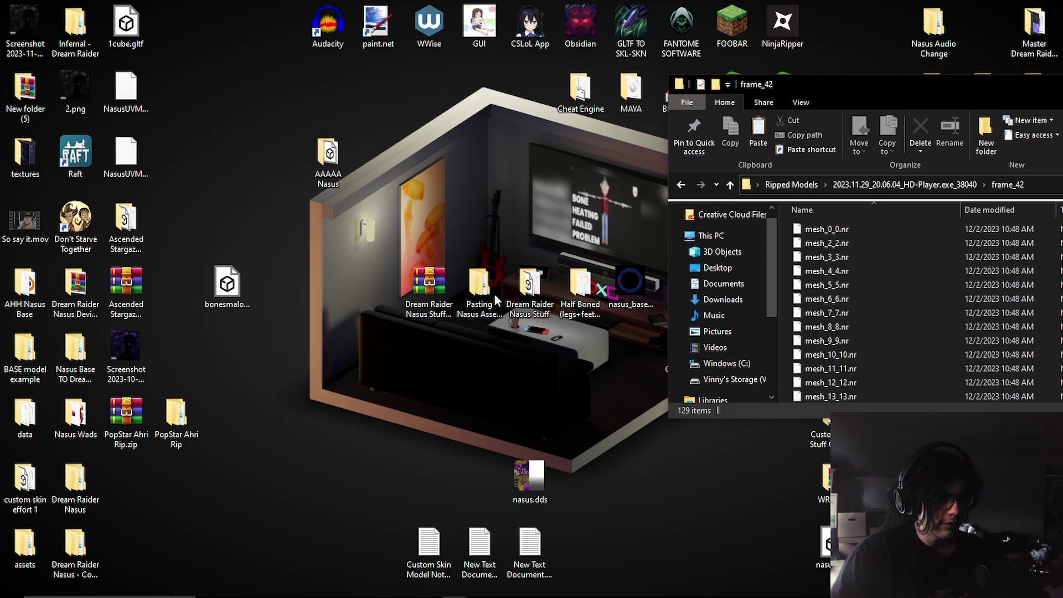
{"action": "left_click", "coordinate": [545, 477]}
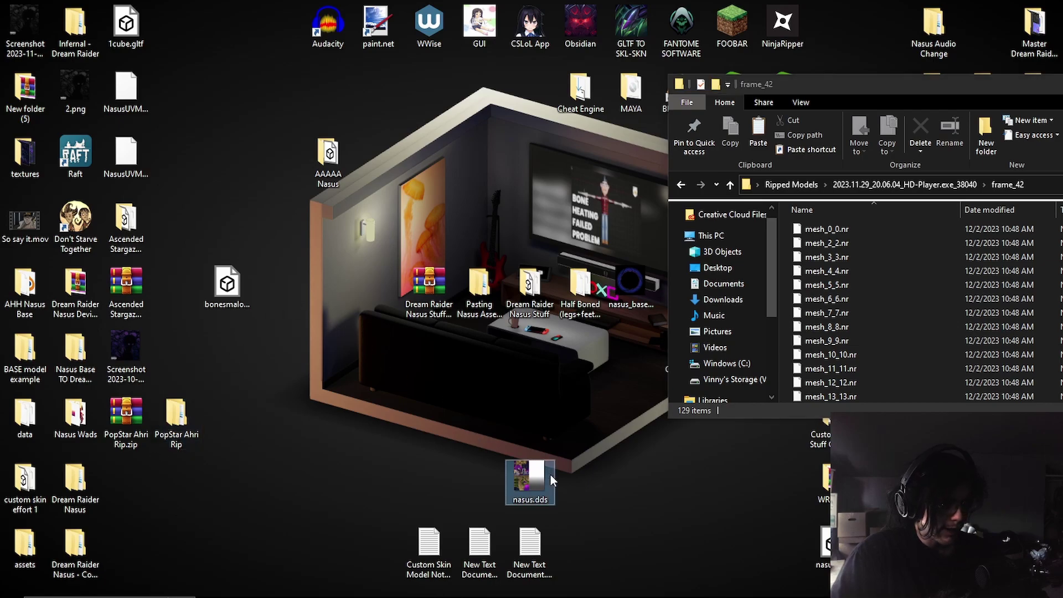
{"action": "left_click", "coordinate": [908, 414]}
{"action": "key", "text": "ctrl+v"}
{"action": "scroll", "coordinate": [920, 310], "scroll_direction": "up", "scroll_amount": 3}
{"action": "scroll", "coordinate": [929, 286], "scroll_direction": "up", "scroll_amount": 10}
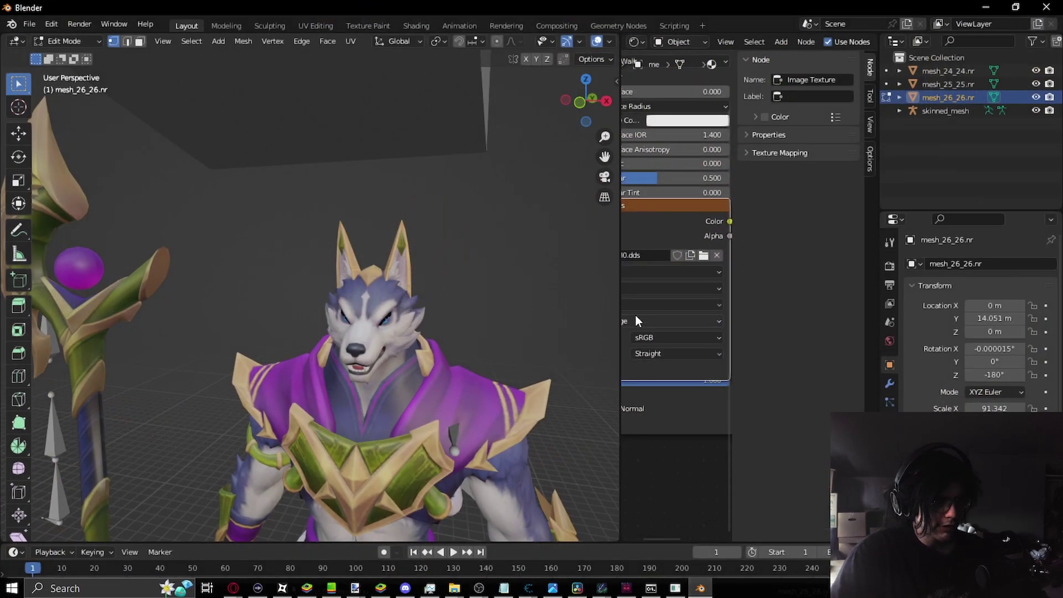
In Blender, replace the image in mesh_26_26.nr's Image Texture node with nasus.dds from the frame_42 folder.
{"action": "left_click", "coordinate": [699, 256]}
{"action": "scroll", "coordinate": [503, 259], "scroll_direction": "down", "scroll_amount": 8}
{"action": "scroll", "coordinate": [530, 268], "scroll_direction": "up", "scroll_amount": 10}
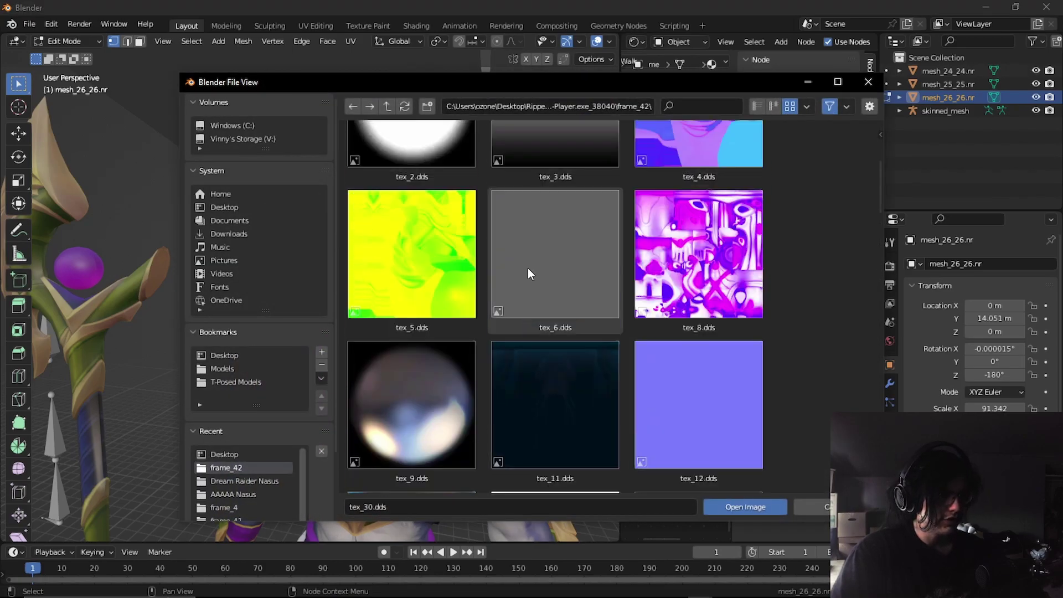
{"action": "double_click", "coordinate": [473, 194]}
{"action": "mouse_move", "coordinate": [472, 197]}
{"action": "middle_mouse_down"}
{"action": "mouse_move", "coordinate": [455, 245]}
{"action": "mouse_move", "coordinate": [525, 214]}
{"action": "mouse_move", "coordinate": [522, 193]}
{"action": "mouse_move", "coordinate": [508, 228]}
{"action": "mouse_move", "coordinate": [501, 211]}
{"action": "mouse_move", "coordinate": [474, 213]}
{"action": "middle_mouse_up"}
{"action": "scroll", "coordinate": [521, 193], "scroll_direction": "up", "scroll_amount": 5}
{"action": "scroll", "coordinate": [479, 221], "scroll_direction": "down", "scroll_amount": 8}
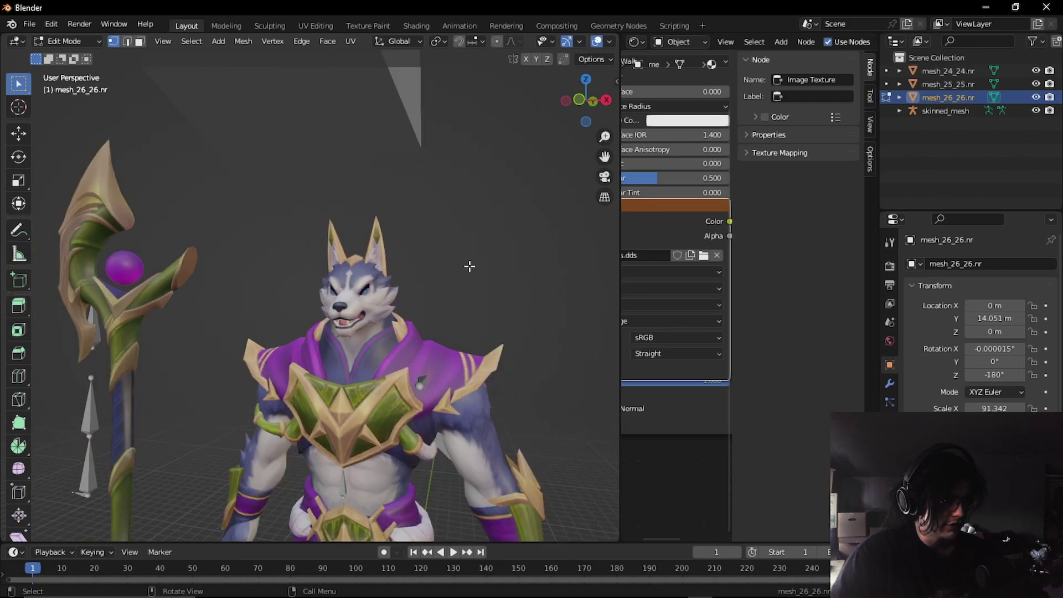
Widen the node editor area and load nasus.dds into the Image Texture node of mesh_24_24.nr's mat_7 material.
{"action": "left_click_drag", "start_coordinate": [619, 189], "coordinate": [449, 189]}
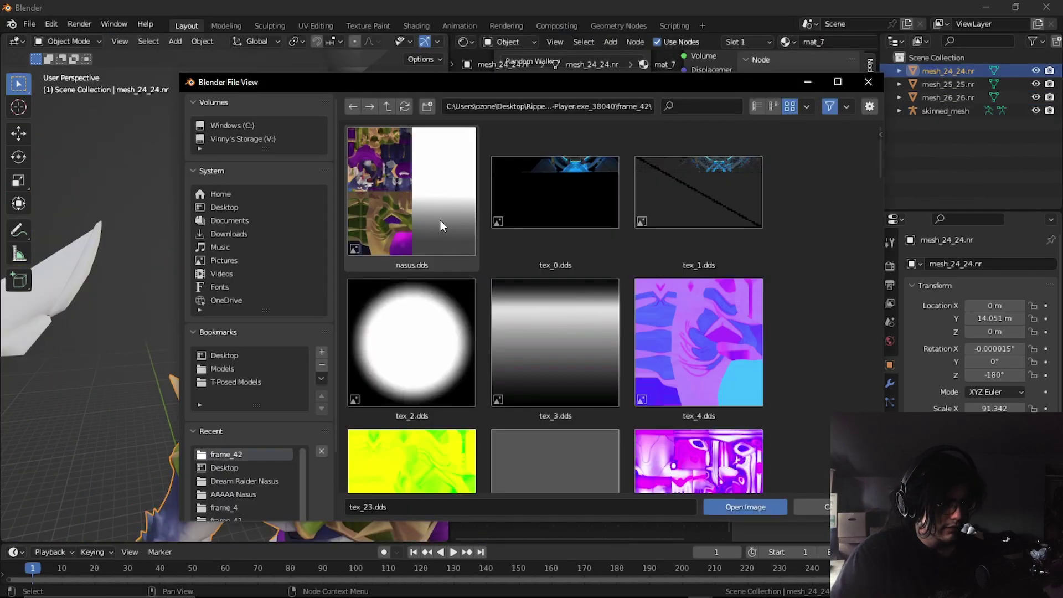
{"action": "left_click", "coordinate": [440, 221]}
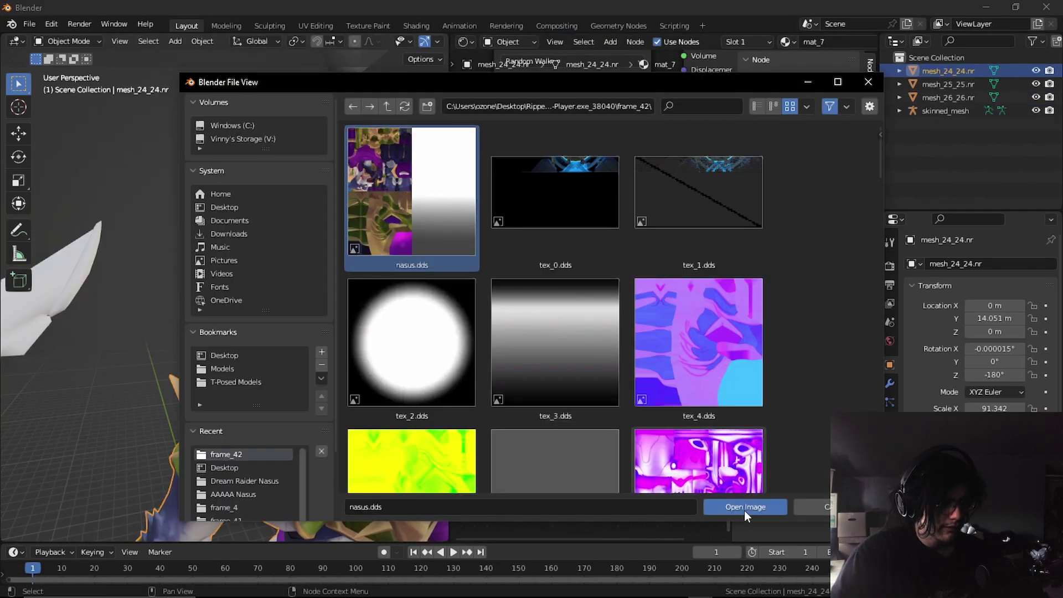
{"action": "left_click", "coordinate": [744, 507]}
{"action": "scroll", "coordinate": [315, 364], "scroll_direction": "down", "scroll_amount": 5}
{"action": "middle_click_drag", "start_coordinate": [305, 360], "coordinate": [301, 335]}
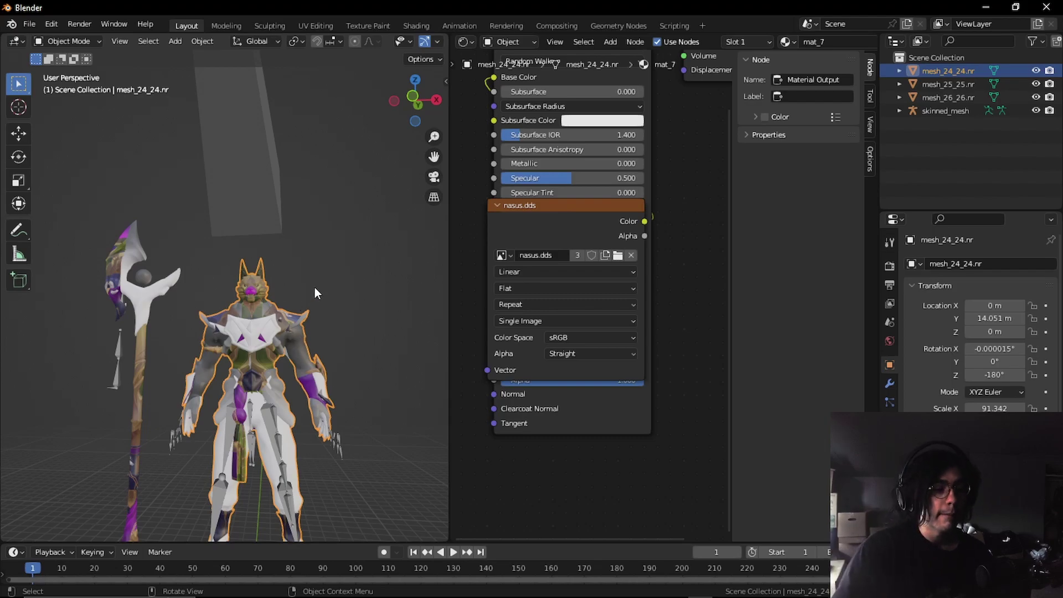
Change the node editor area to the UV Editor and show mesh_24_24.nr's UV layout over nasus.dds in Edit Mode.
{"action": "left_click", "coordinate": [463, 42]}
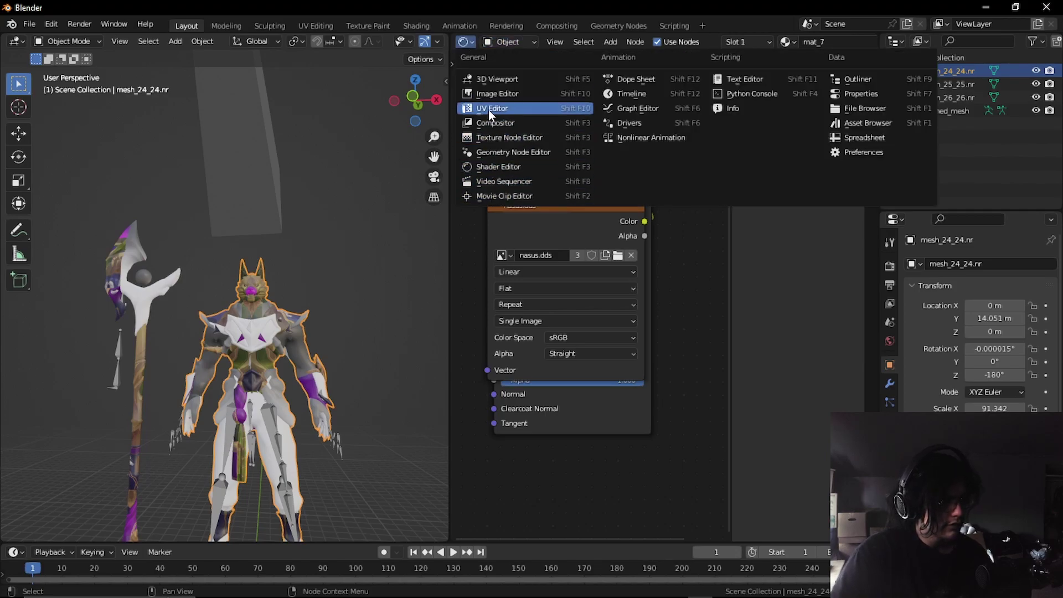
{"action": "left_click", "coordinate": [491, 109]}
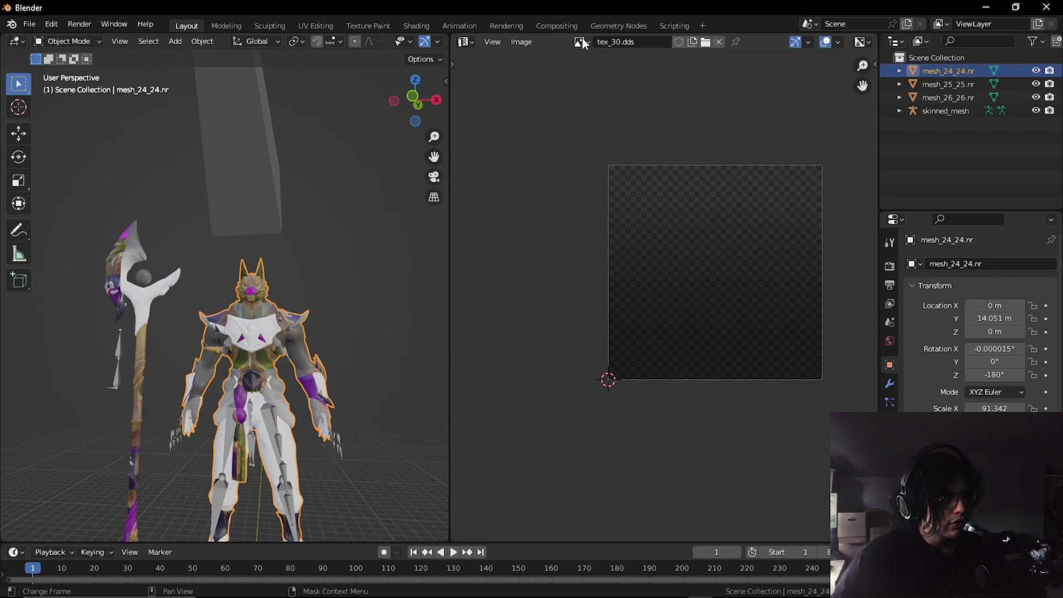
{"action": "scroll", "coordinate": [616, 174], "scroll_direction": "down", "scroll_amount": 3}
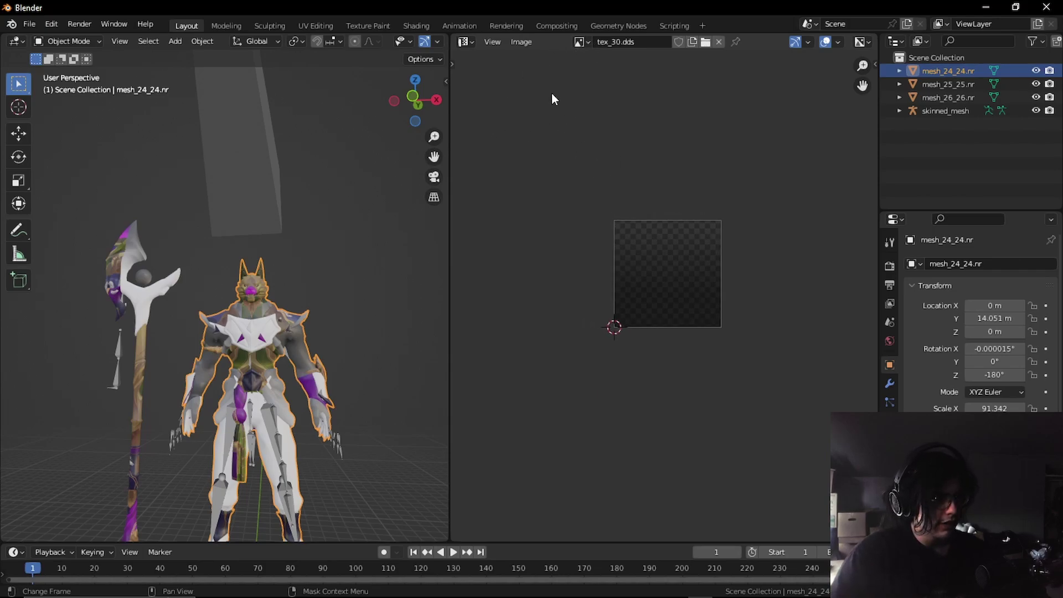
{"action": "scroll", "coordinate": [629, 218], "scroll_direction": "up", "scroll_amount": 3}
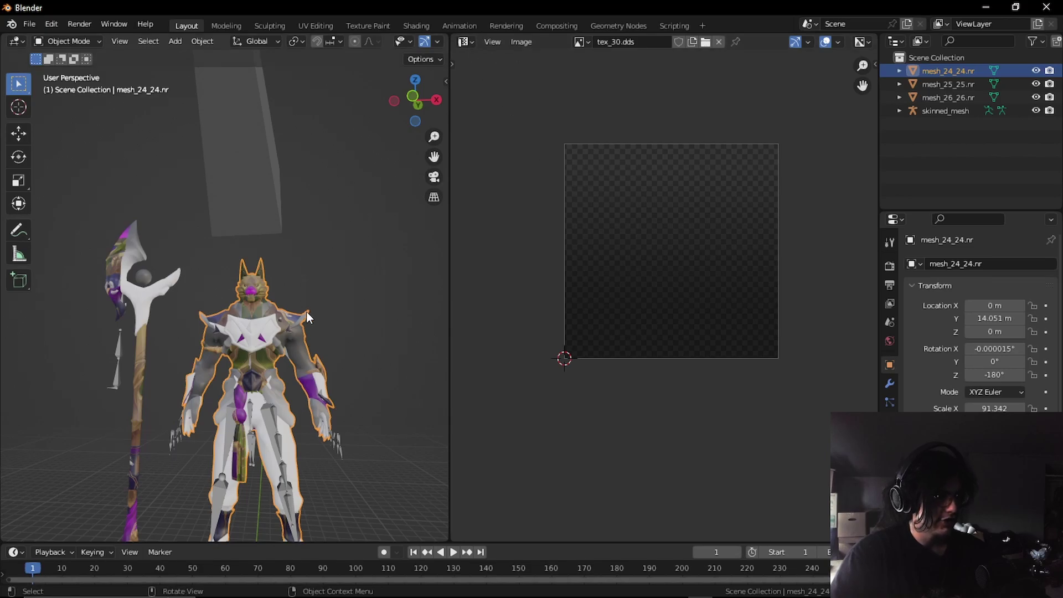
{"action": "key", "text": "Tab"}
{"action": "scroll", "coordinate": [664, 277], "scroll_direction": "down", "scroll_amount": 10}
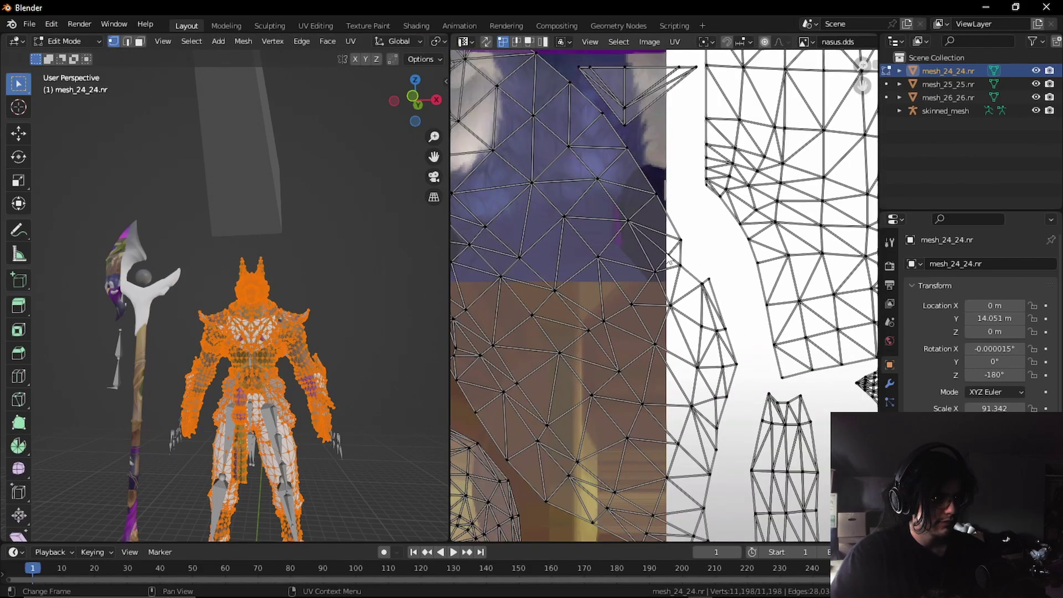
{"action": "middle_click_drag", "start_coordinate": [368, 268], "coordinate": [421, 264]}
{"action": "scroll", "coordinate": [582, 275], "scroll_direction": "up", "scroll_amount": 7}
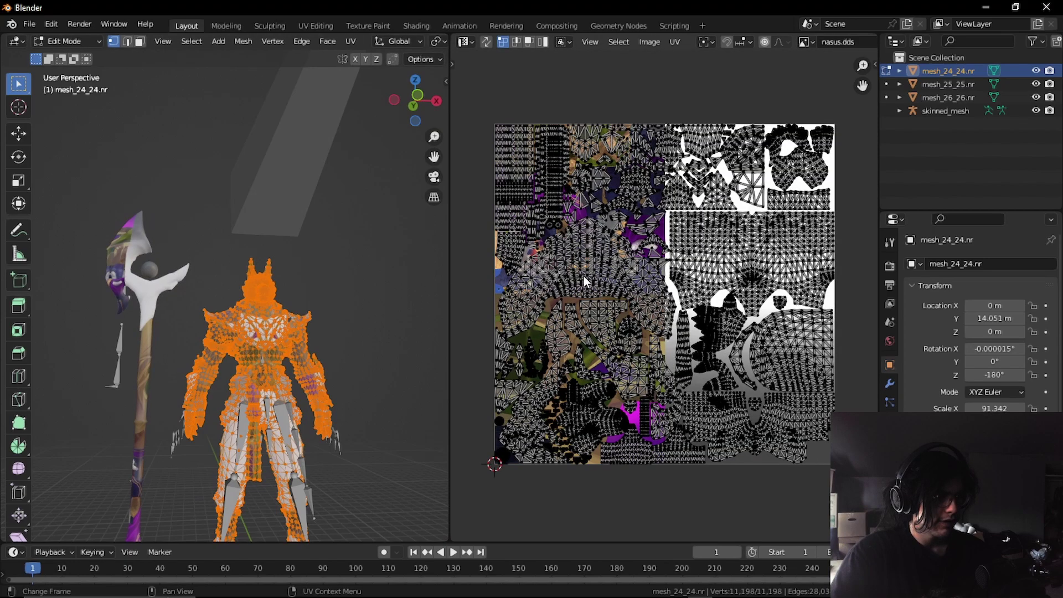
{"action": "scroll", "coordinate": [663, 269], "scroll_direction": "down", "scroll_amount": 3}
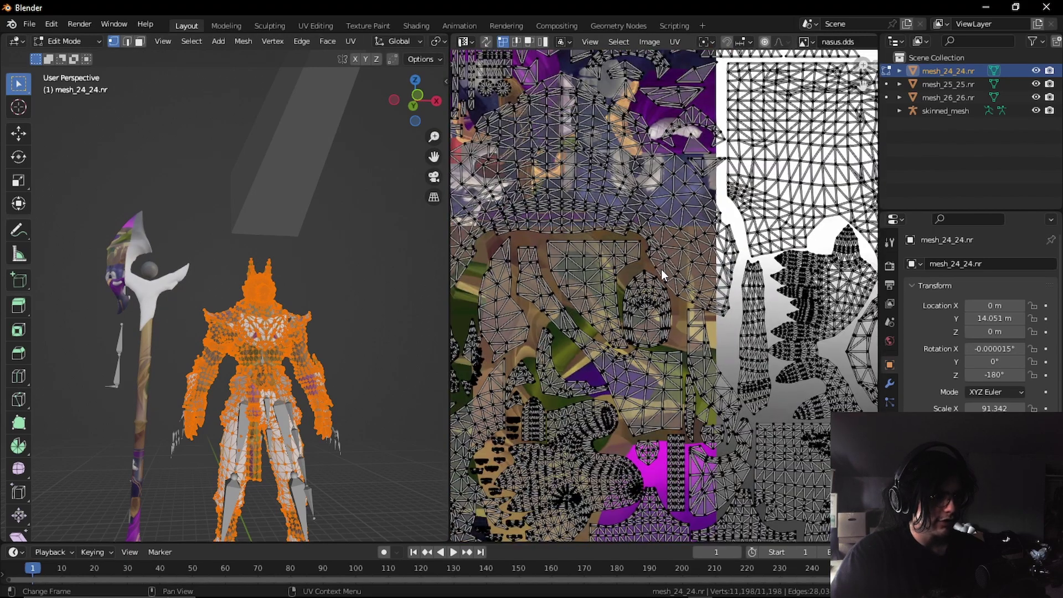
{"action": "middle_click_drag", "start_coordinate": [322, 323], "coordinate": [358, 311]}
{"action": "scroll", "coordinate": [680, 289], "scroll_direction": "down", "scroll_amount": 4}
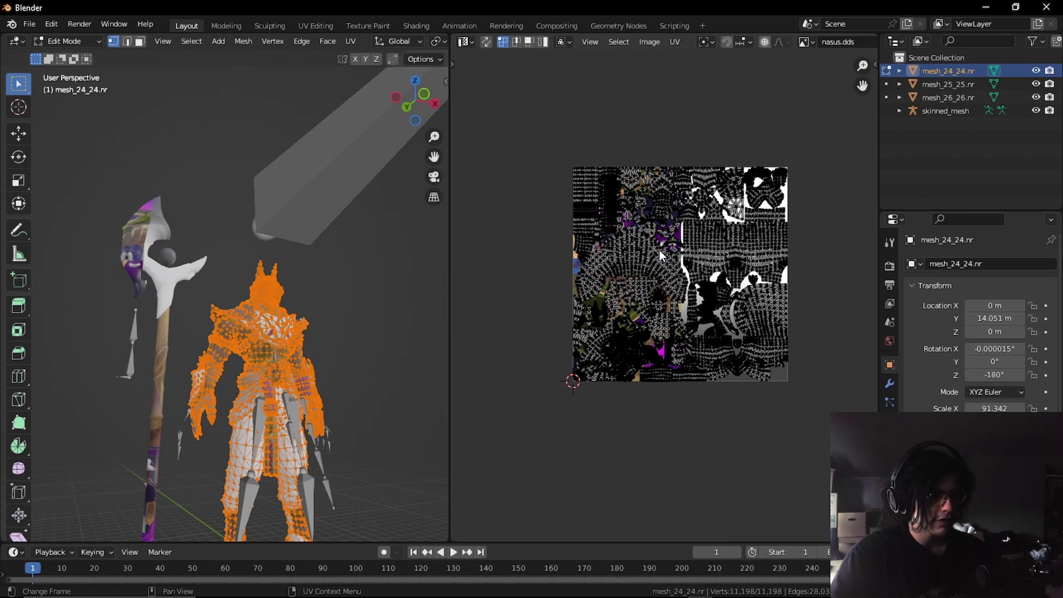
Select all of mesh_24_24.nr's UVs and scale them to 0.5 in X, Y and Z.
{"action": "key", "text": "a"}
{"action": "scroll", "coordinate": [616, 253], "scroll_direction": "up", "scroll_amount": 2}
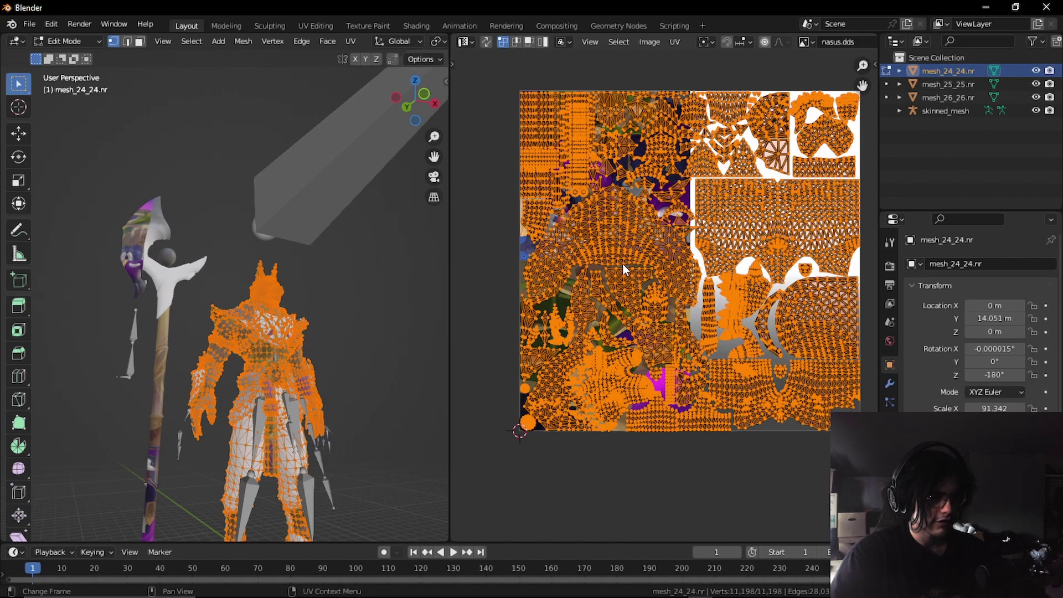
{"action": "key", "text": "s"}
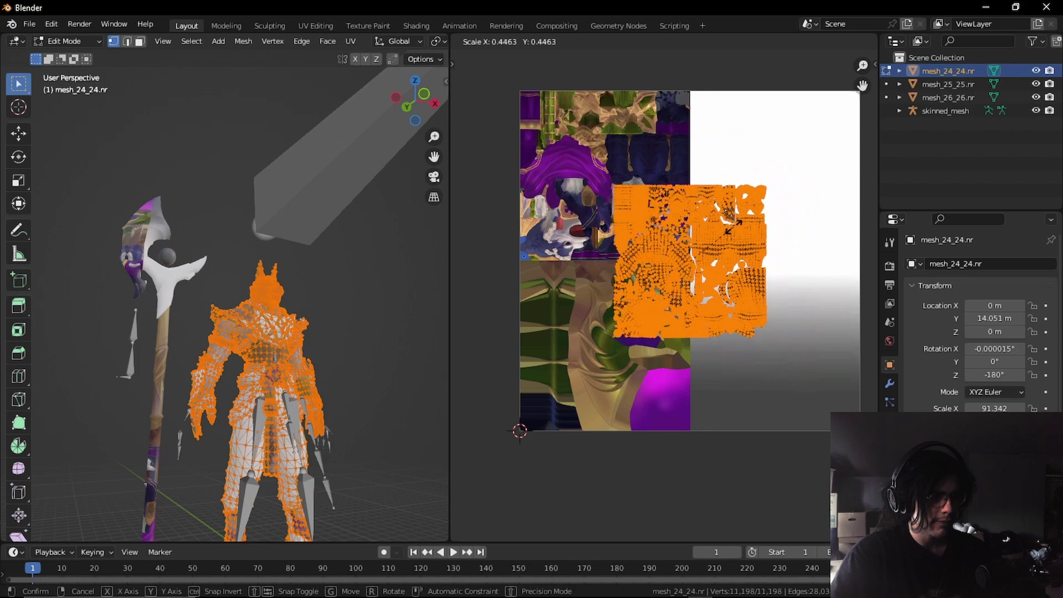
{"action": "left_click", "coordinate": [726, 231]}
{"action": "left_click", "coordinate": [475, 530]}
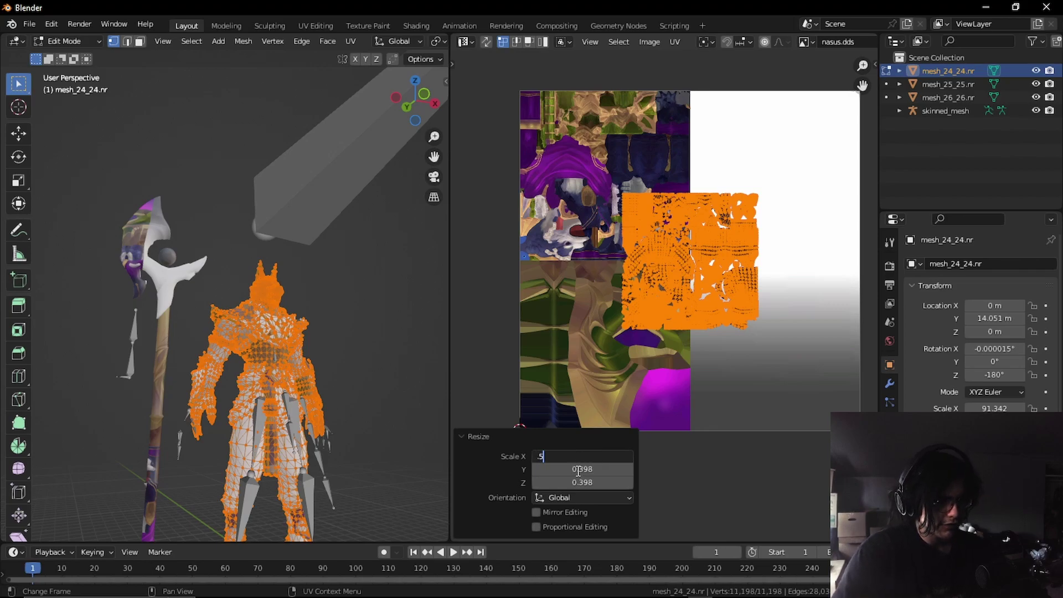
{"action": "type", "text": ".5"}
{"action": "key", "text": "Return"}
{"action": "left_click", "coordinate": [577, 470]}
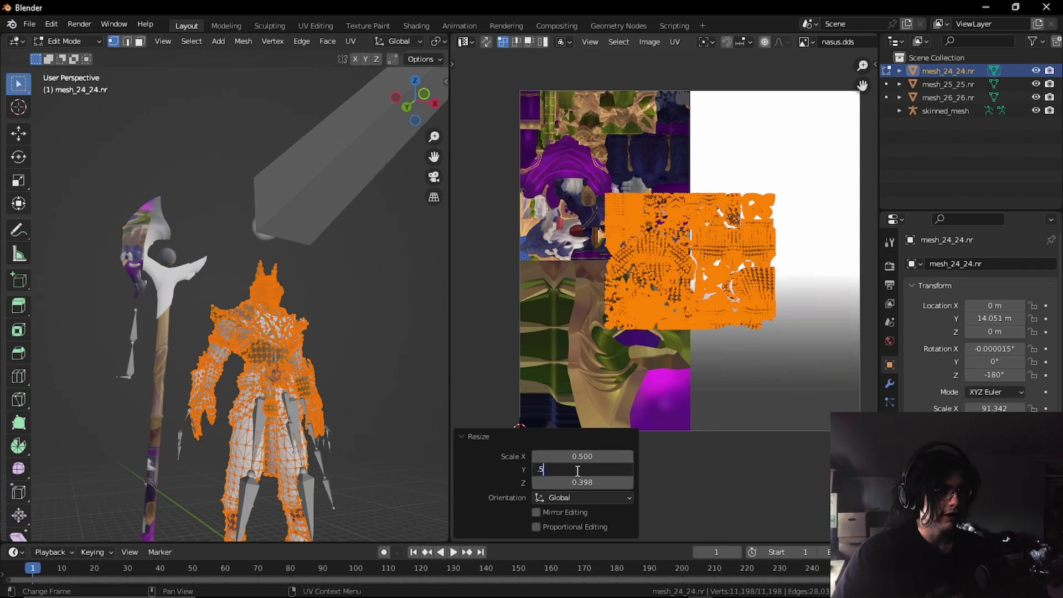
{"action": "type", "text": ".5"}
{"action": "key", "text": "Return"}
{"action": "left_click", "coordinate": [574, 482]}
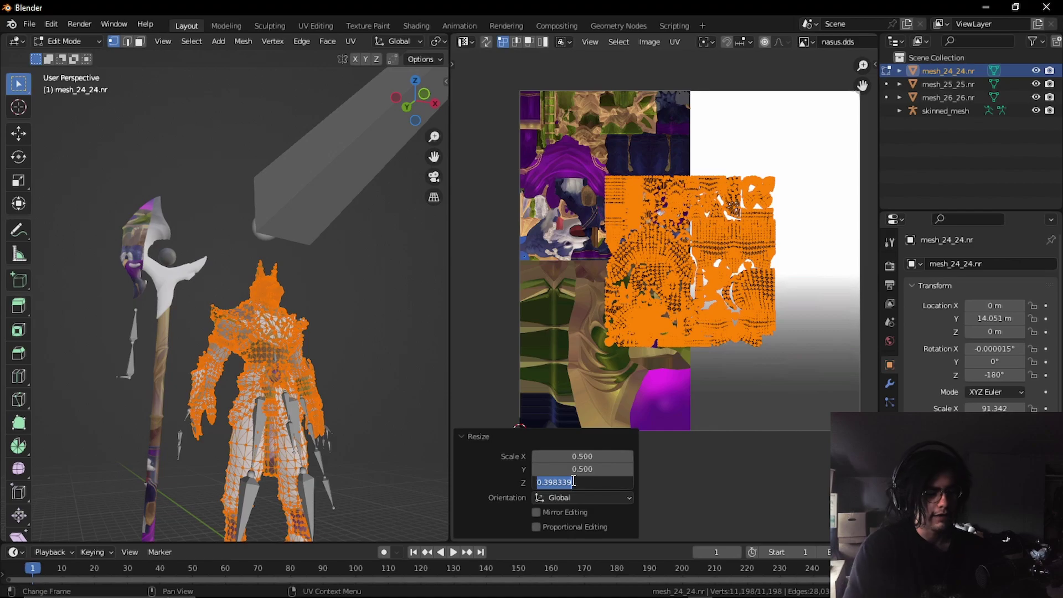
{"action": "key", "text": "Return"}
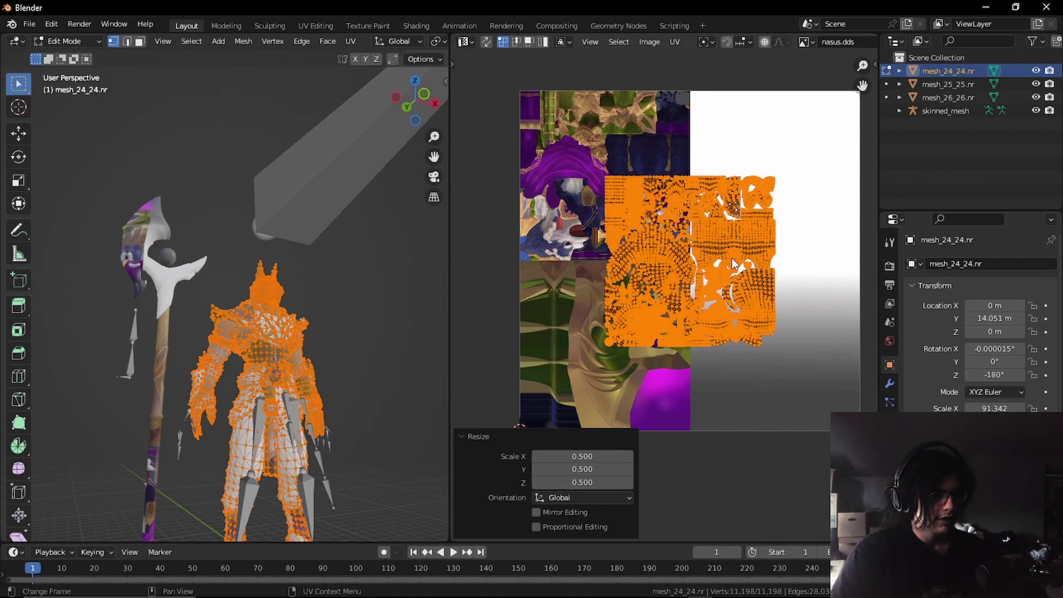
Move the scaled UVs -0.25 m in X and 0.25 m in Y onto the atlas's upper-left quarter and check the fit.
{"action": "key", "text": "g"}
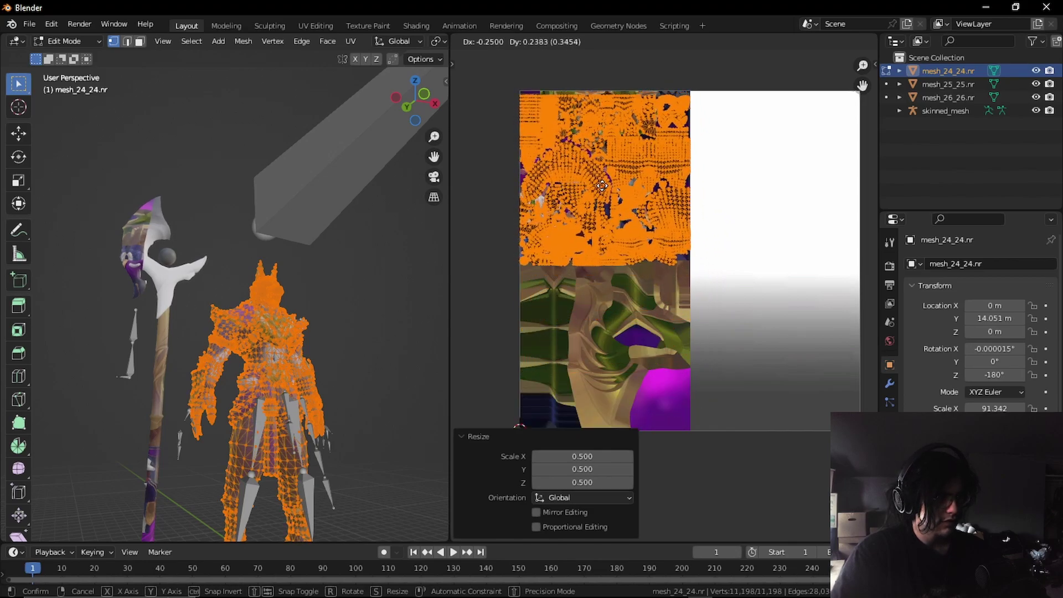
{"action": "left_click", "coordinate": [602, 187]}
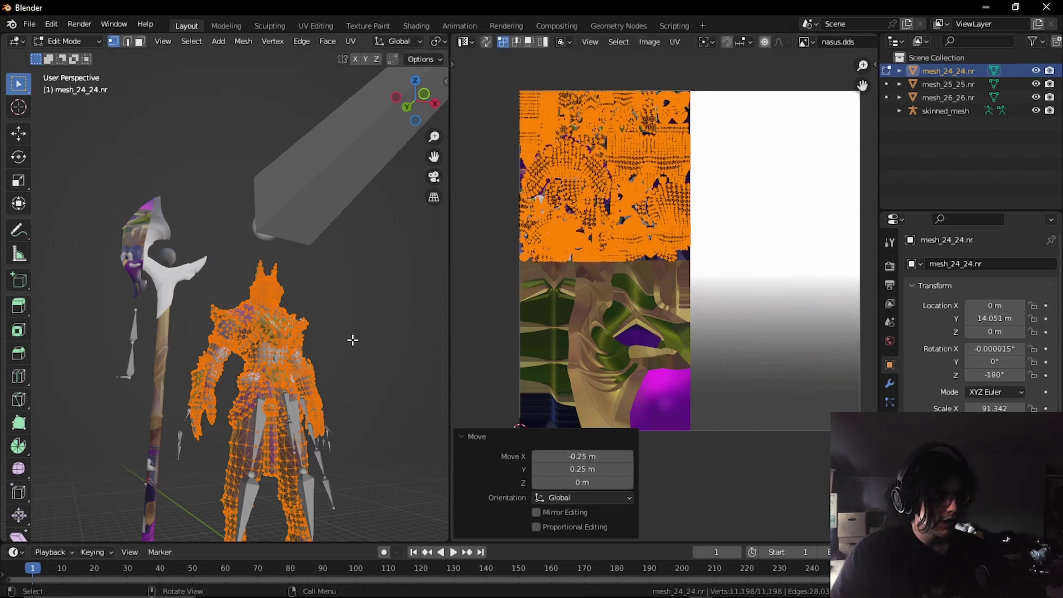
{"action": "scroll", "coordinate": [360, 332], "scroll_direction": "up", "scroll_amount": 10}
{"action": "middle_click_drag", "start_coordinate": [338, 311], "coordinate": [290, 325]}
{"action": "scroll", "coordinate": [317, 267], "scroll_direction": "down", "scroll_amount": 4}
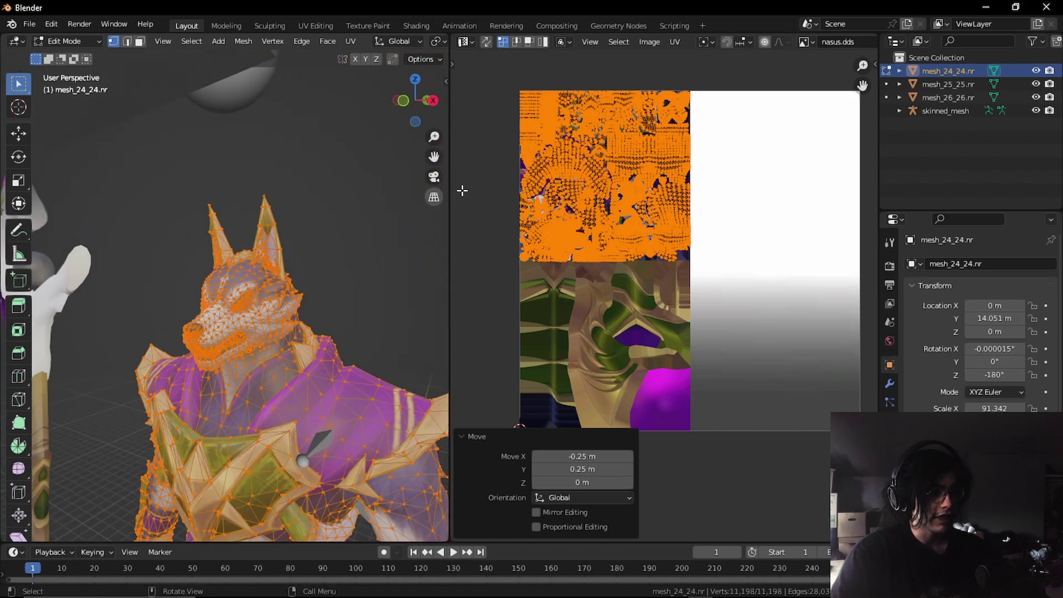
{"action": "scroll", "coordinate": [656, 211], "scroll_direction": "up", "scroll_amount": 6}
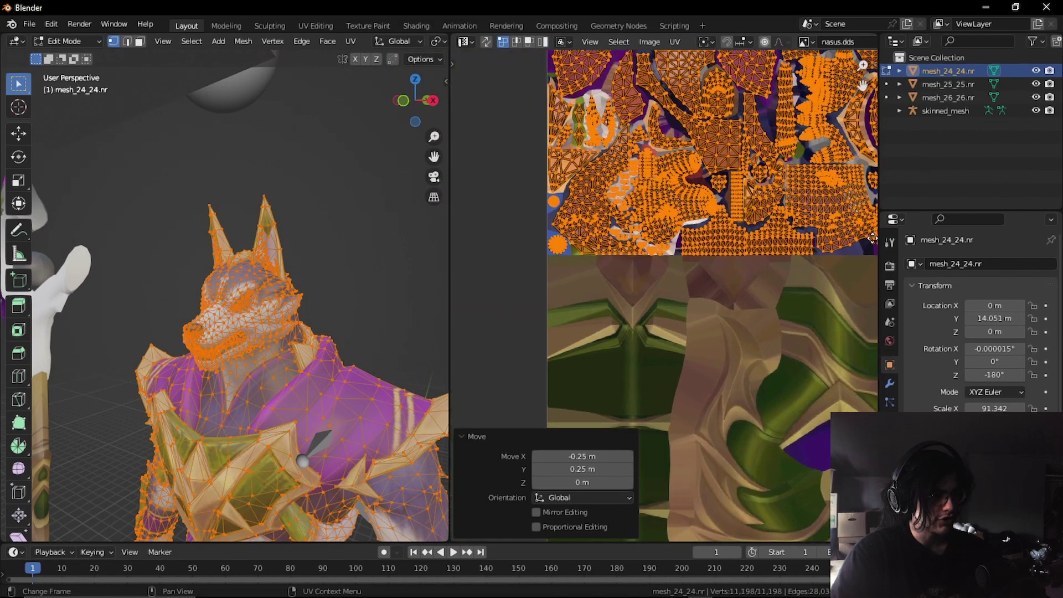
{"action": "scroll", "coordinate": [494, 283], "scroll_direction": "up", "scroll_amount": 2}
{"action": "scroll", "coordinate": [623, 308], "scroll_direction": "down", "scroll_amount": 8}
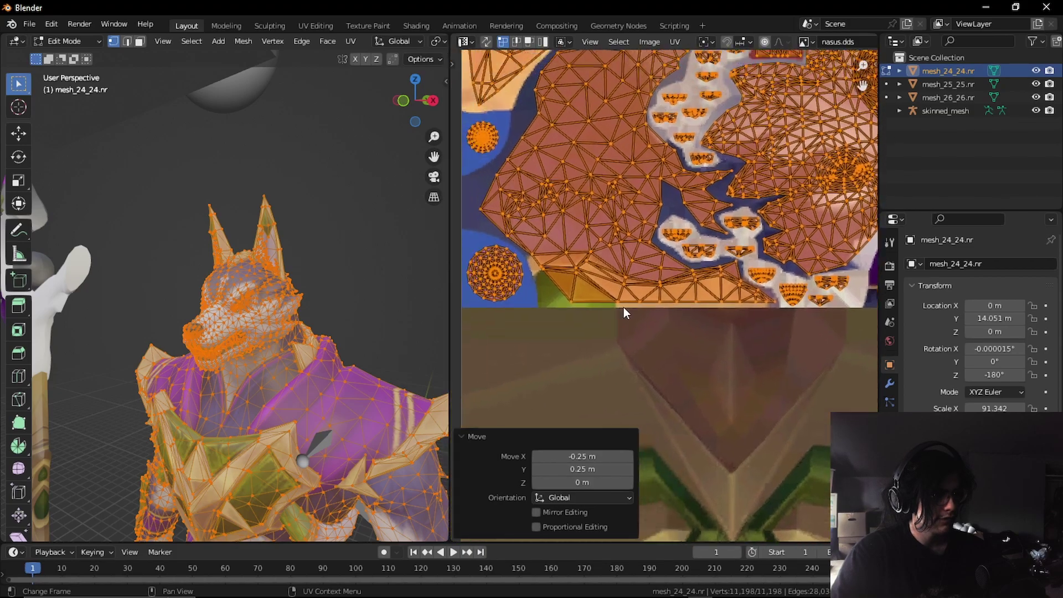
{"action": "scroll", "coordinate": [667, 257], "scroll_direction": "up", "scroll_amount": 4}
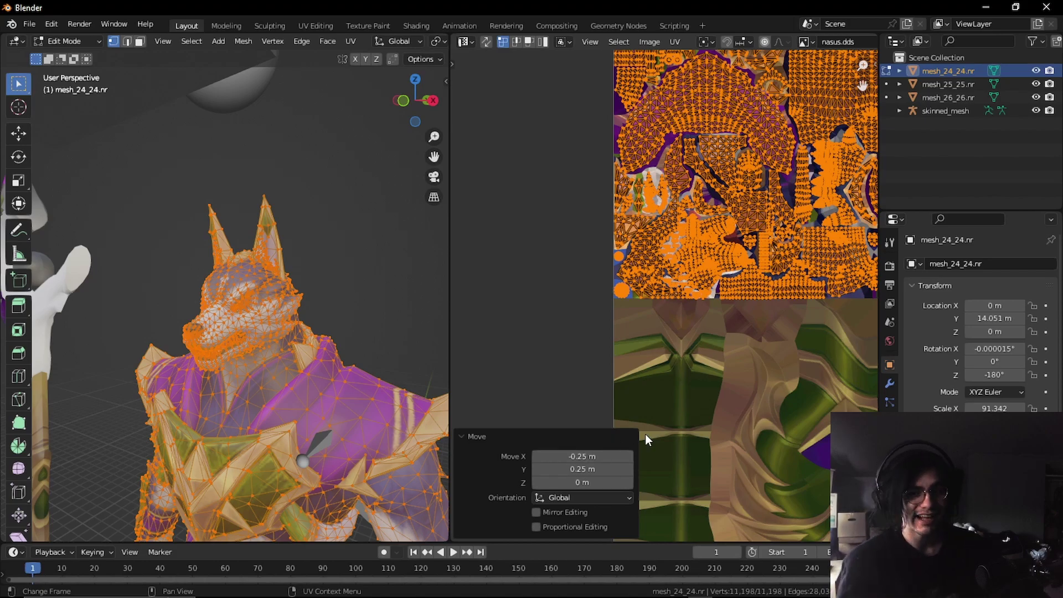
{"action": "scroll", "coordinate": [642, 271], "scroll_direction": "down", "scroll_amount": 3}
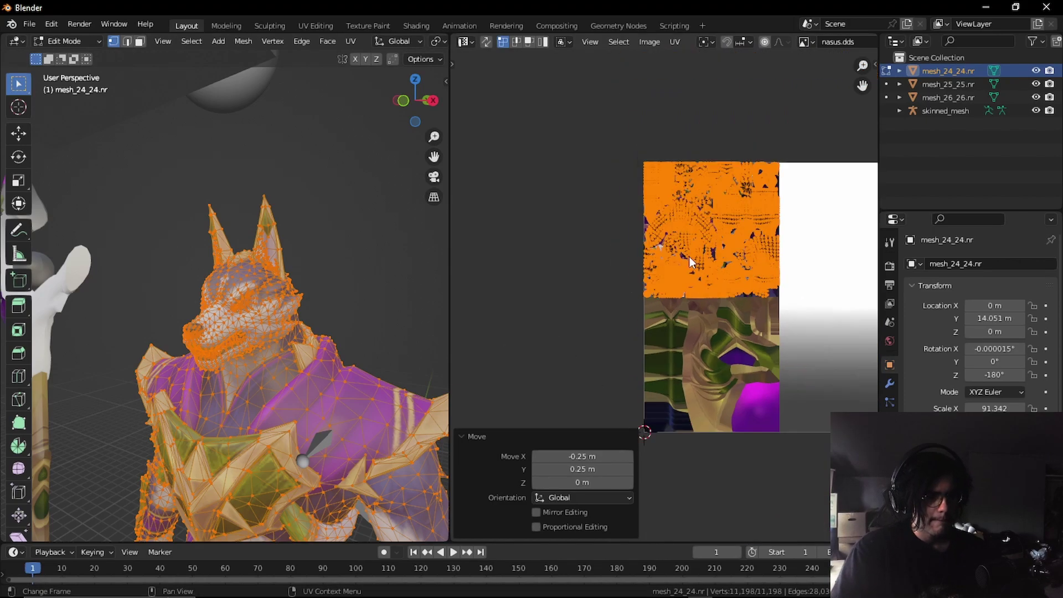
{"action": "left_click", "coordinate": [935, 84], "text": "ctrl"}
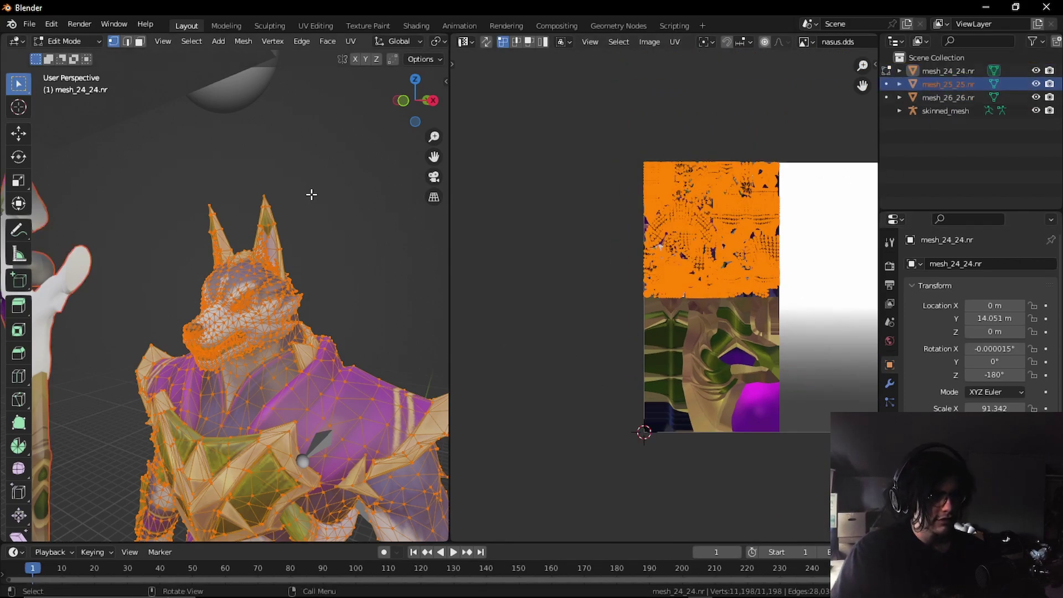
{"action": "left_click", "coordinate": [956, 85]}
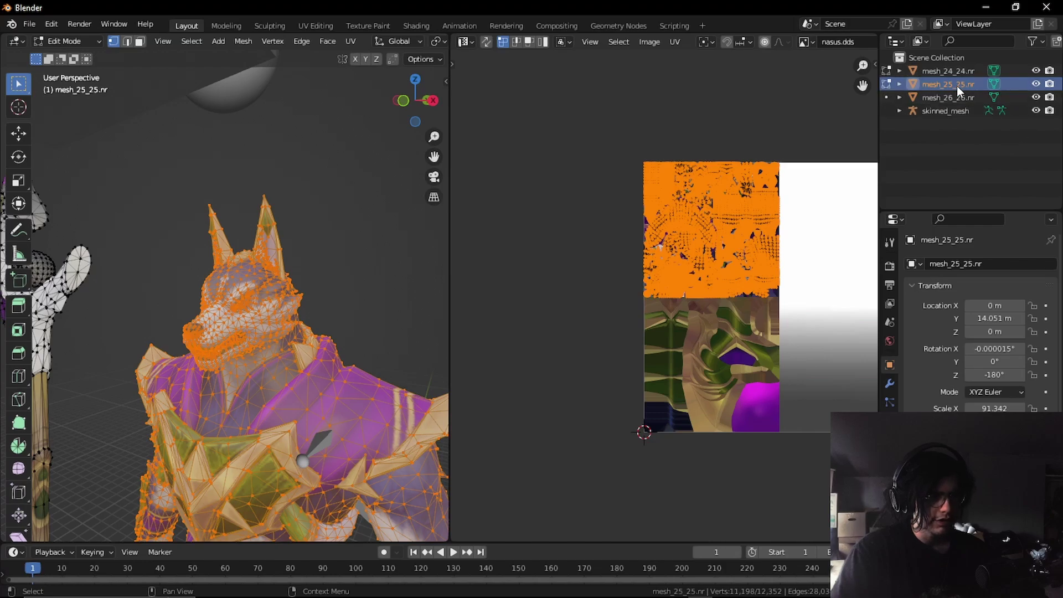
{"action": "left_click", "coordinate": [954, 97]}
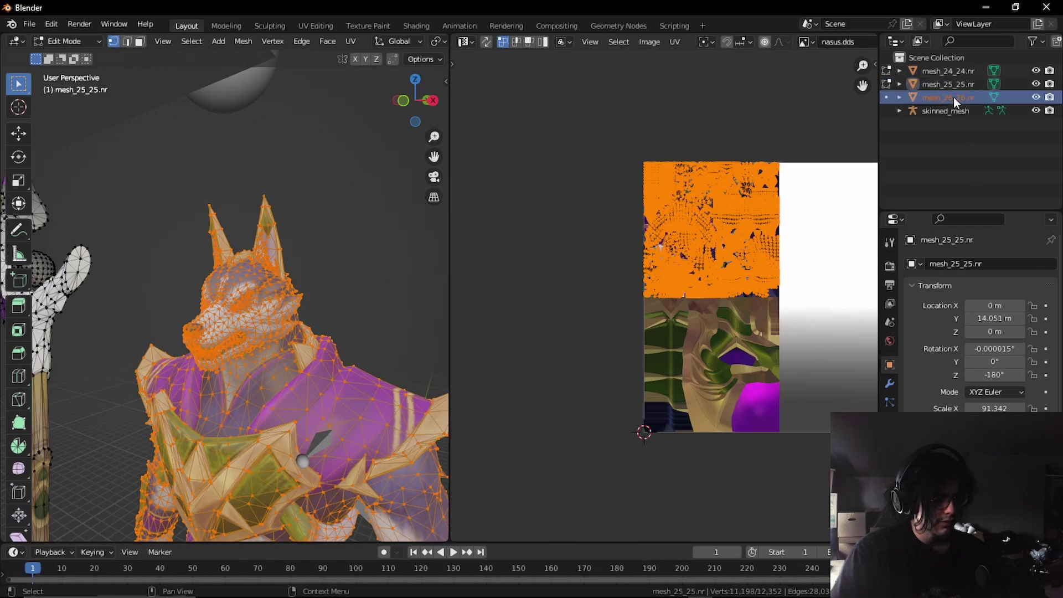
{"action": "key", "text": "Tab"}
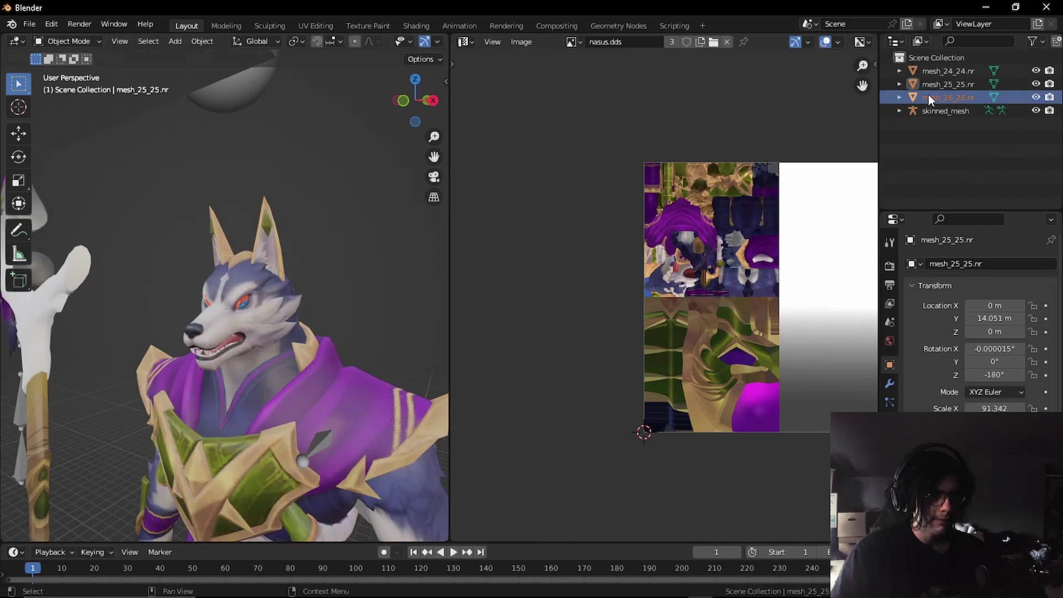
{"action": "key", "text": "Tab"}
{"action": "key", "text": "Tab"}
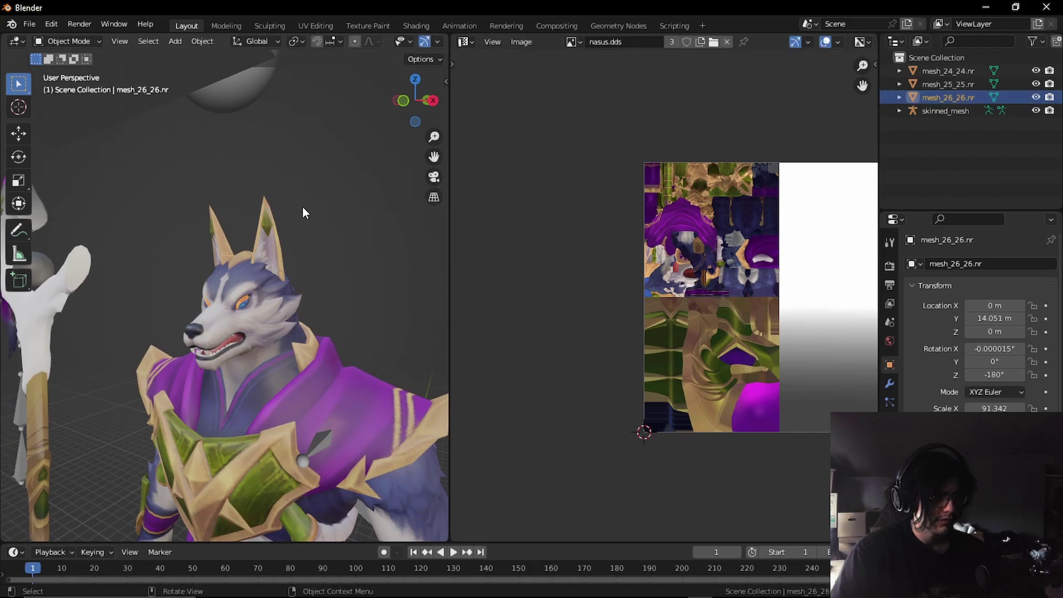
{"action": "key", "text": "ctrl+z"}
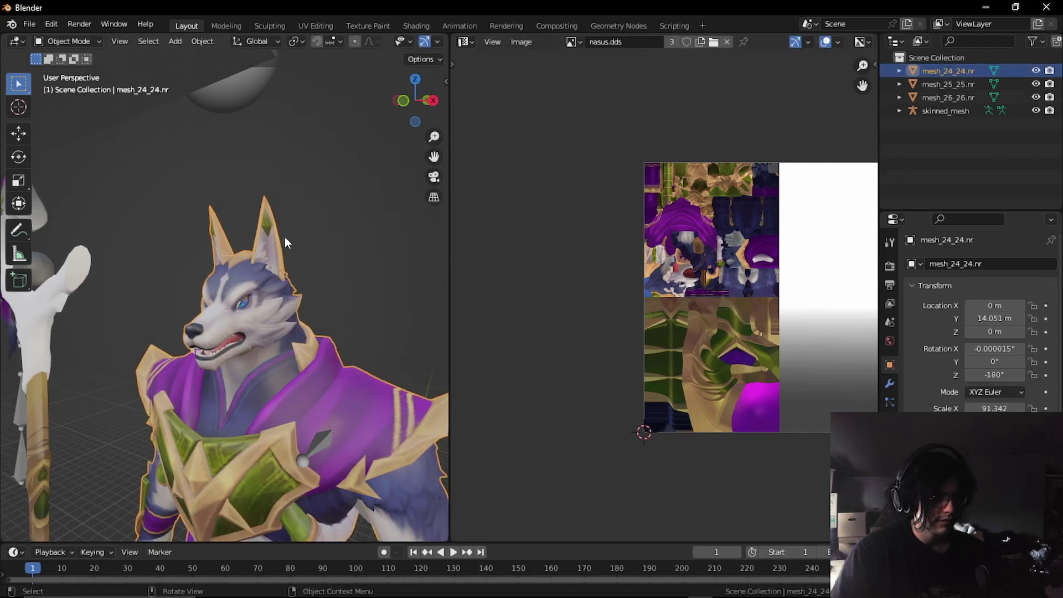
Select mesh_26_26.nr and examine the nasus.dds atlas up close, including the border between its body and staff textures.
{"action": "left_click", "coordinate": [945, 98]}
{"action": "key", "text": "Tab"}
{"action": "key", "text": "Tab"}
{"action": "key", "text": "Tab"}
{"action": "key", "text": "Tab"}
{"action": "key", "text": "Tab"}
{"action": "key", "text": "Tab"}
{"action": "middle_click_drag", "start_coordinate": [569, 203], "coordinate": [463, 207]}
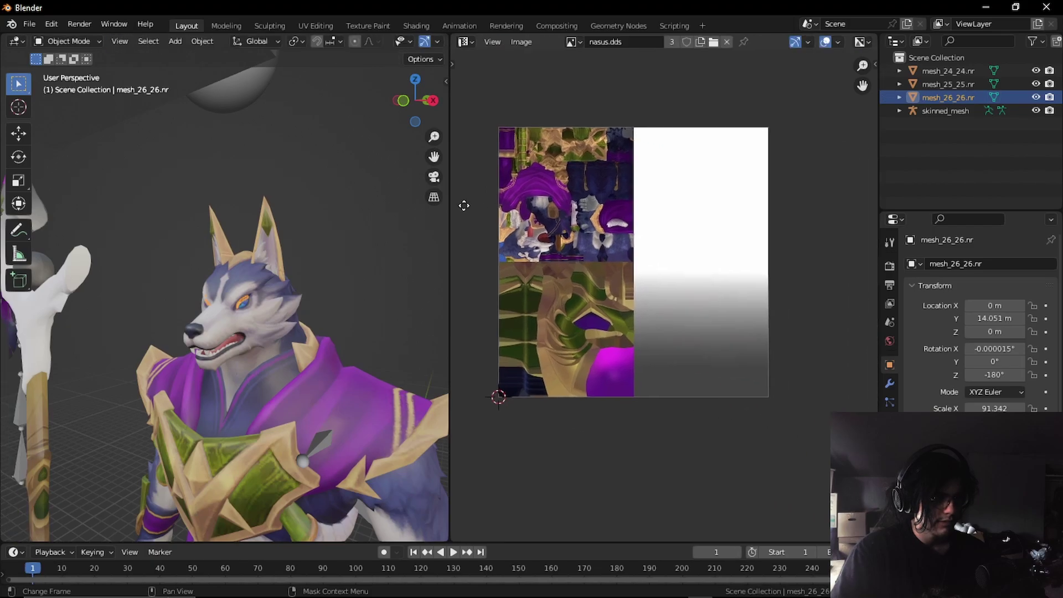
{"action": "scroll", "coordinate": [537, 243], "scroll_direction": "up", "scroll_amount": 1}
{"action": "middle_click_drag", "start_coordinate": [537, 245], "coordinate": [608, 212]}
{"action": "scroll", "coordinate": [671, 366], "scroll_direction": "up", "scroll_amount": 4}
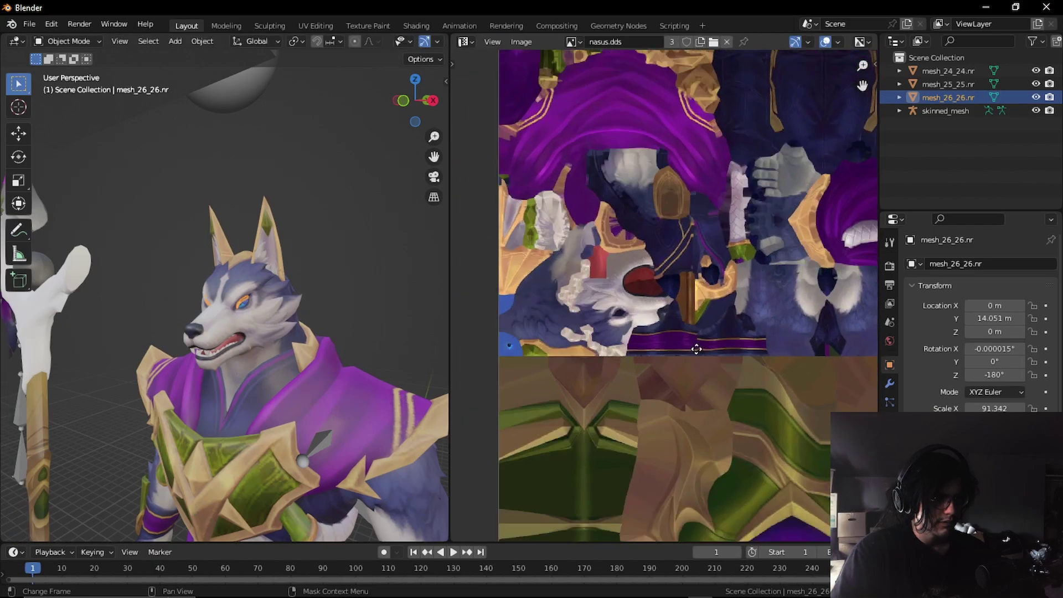
{"action": "scroll", "coordinate": [537, 357], "scroll_direction": "down", "scroll_amount": 5}
{"action": "middle_click_drag", "start_coordinate": [632, 258], "coordinate": [627, 182]}
{"action": "scroll", "coordinate": [692, 349], "scroll_direction": "up", "scroll_amount": 4}
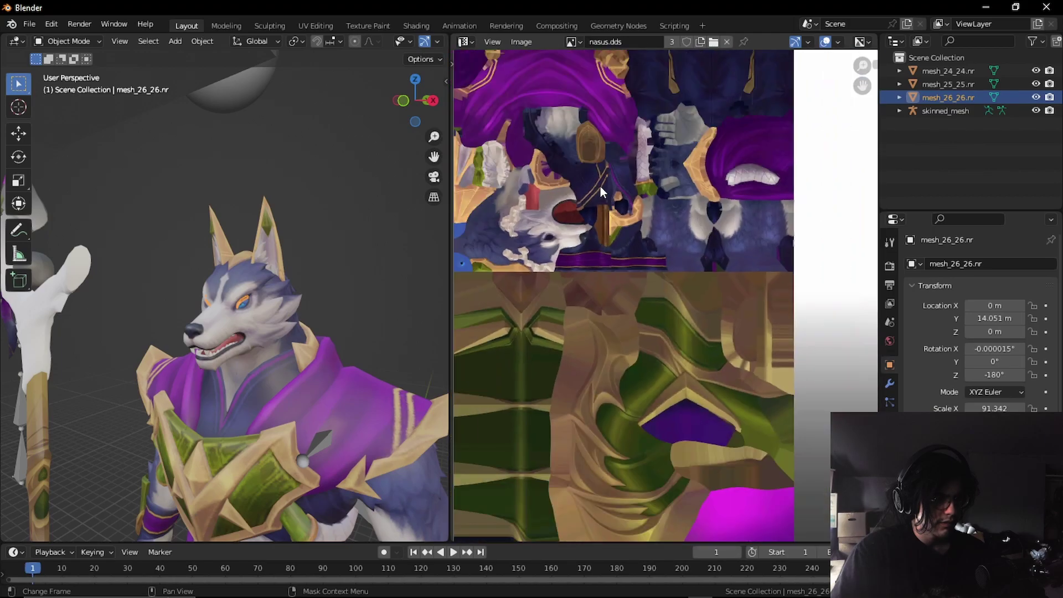
Select the staff mesh_25_25.nr, enter Edit Mode and select all of its geometry and UVs.
{"action": "left_click", "coordinate": [48, 347]}
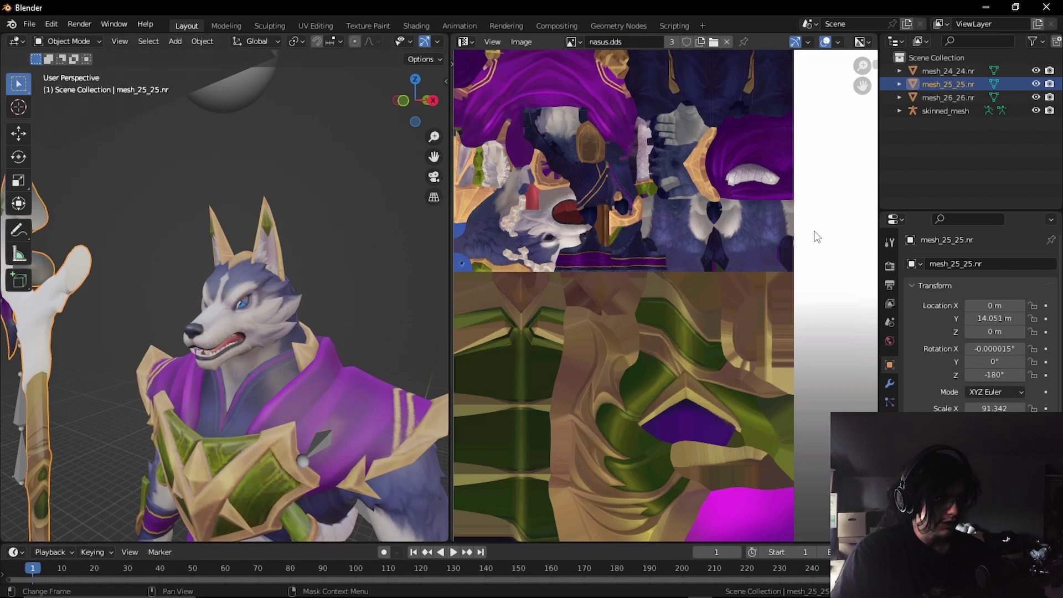
{"action": "key", "text": "Tab"}
{"action": "key", "text": "a"}
{"action": "scroll", "coordinate": [578, 228], "scroll_direction": "down", "scroll_amount": 3}
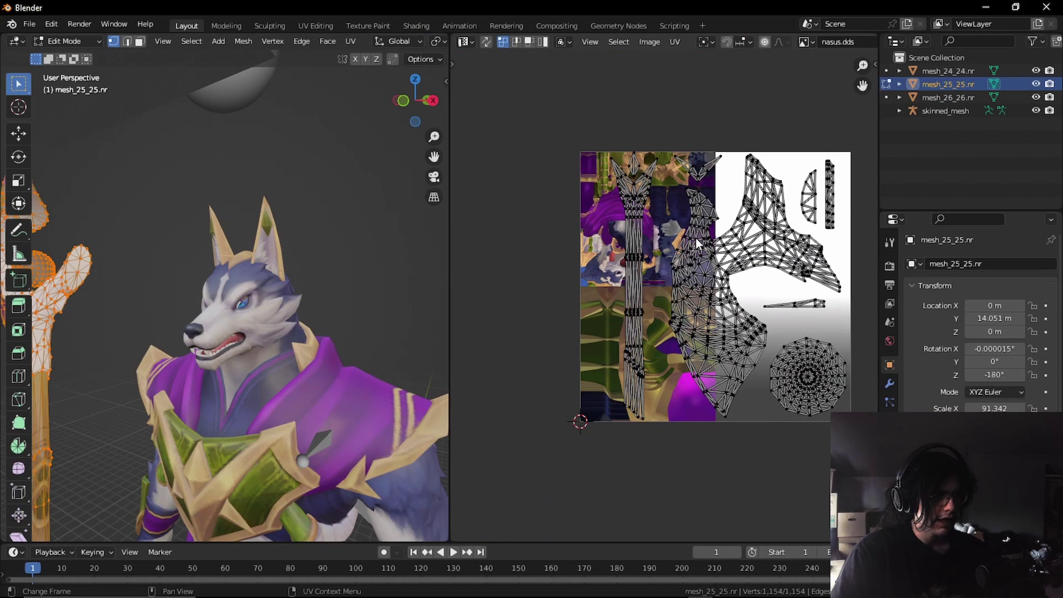
{"action": "middle_click_drag", "start_coordinate": [693, 237], "coordinate": [629, 230]}
{"action": "key", "text": "a"}
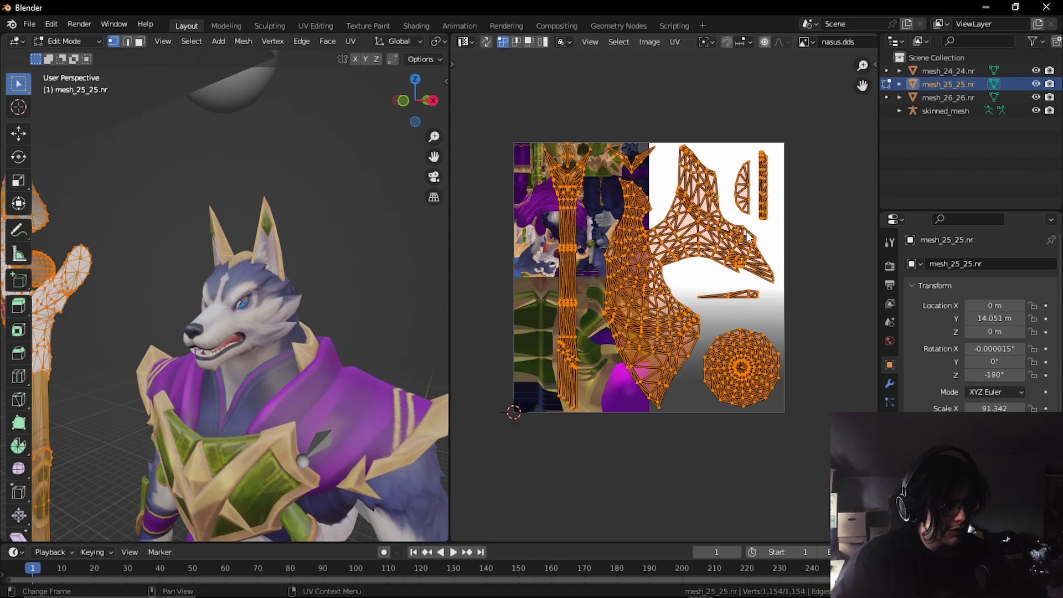
Scale mesh_25_25.nr's selected UVs to 0.5 in X, Y and Z.
{"action": "scroll", "coordinate": [696, 257], "scroll_direction": "up", "scroll_amount": 2}
{"action": "key", "text": "s"}
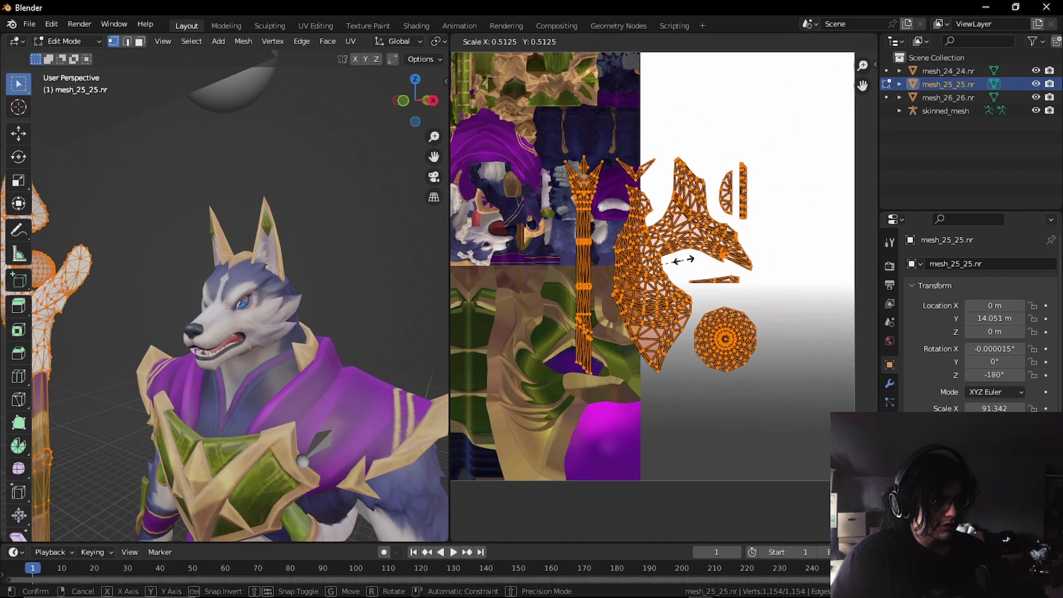
{"action": "left_click", "coordinate": [680, 266]}
{"action": "left_click", "coordinate": [586, 456]}
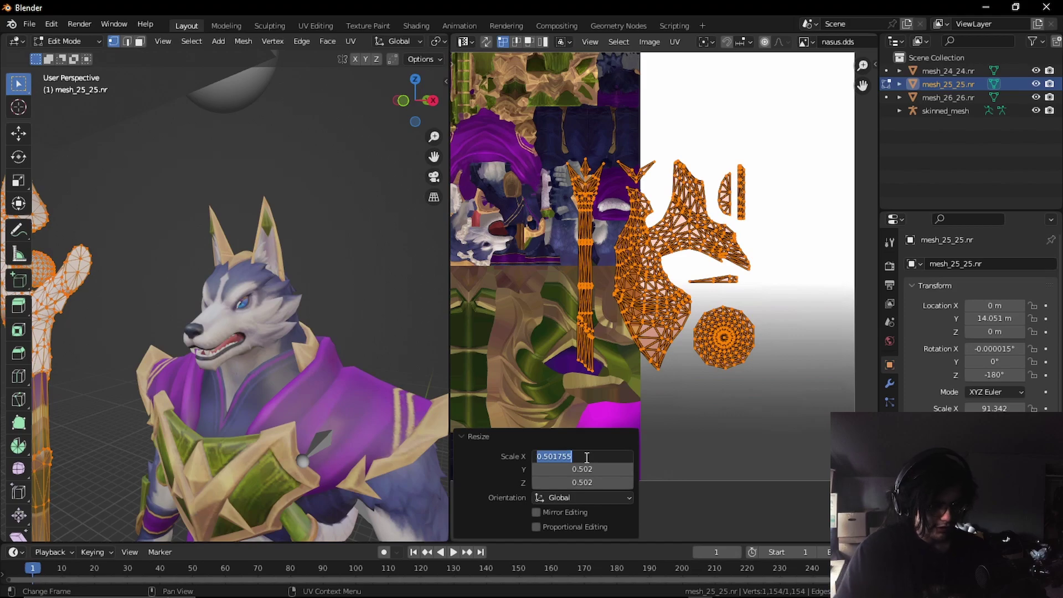
{"action": "type", "text": ".5"}
{"action": "key", "text": "Return"}
{"action": "left_click", "coordinate": [595, 467]}
{"action": "type", "text": ".5"}
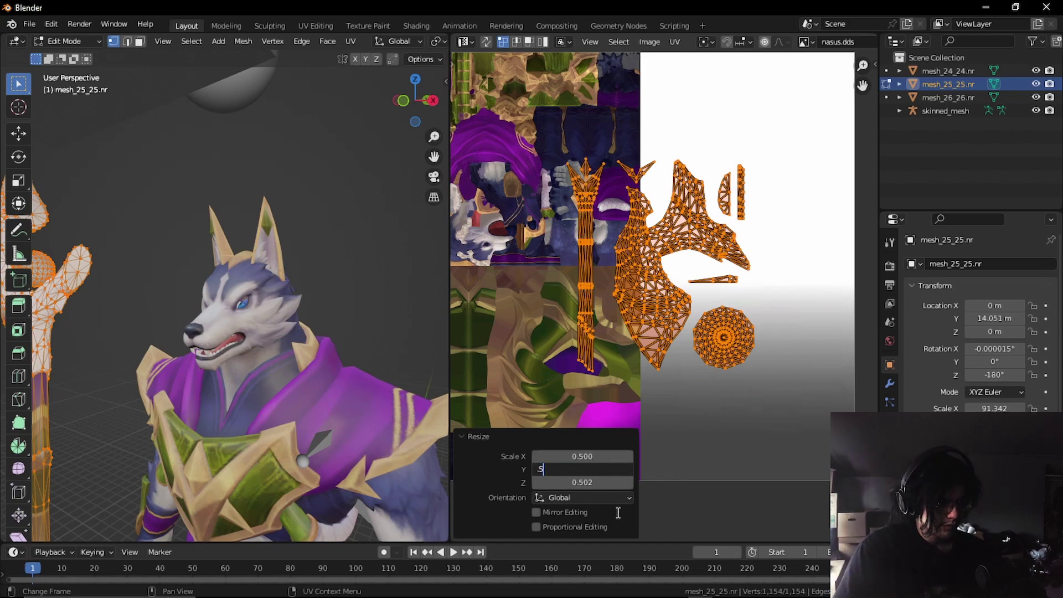
{"action": "key", "text": "Return"}
{"action": "left_click", "coordinate": [600, 483]}
{"action": "type", "text": ".5"}
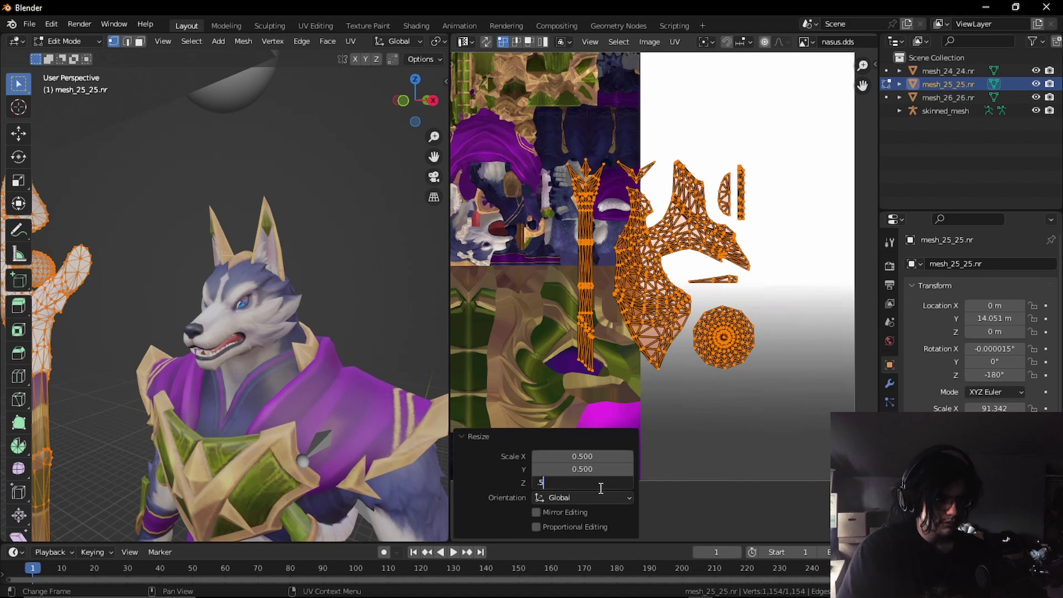
{"action": "key", "text": "Return"}
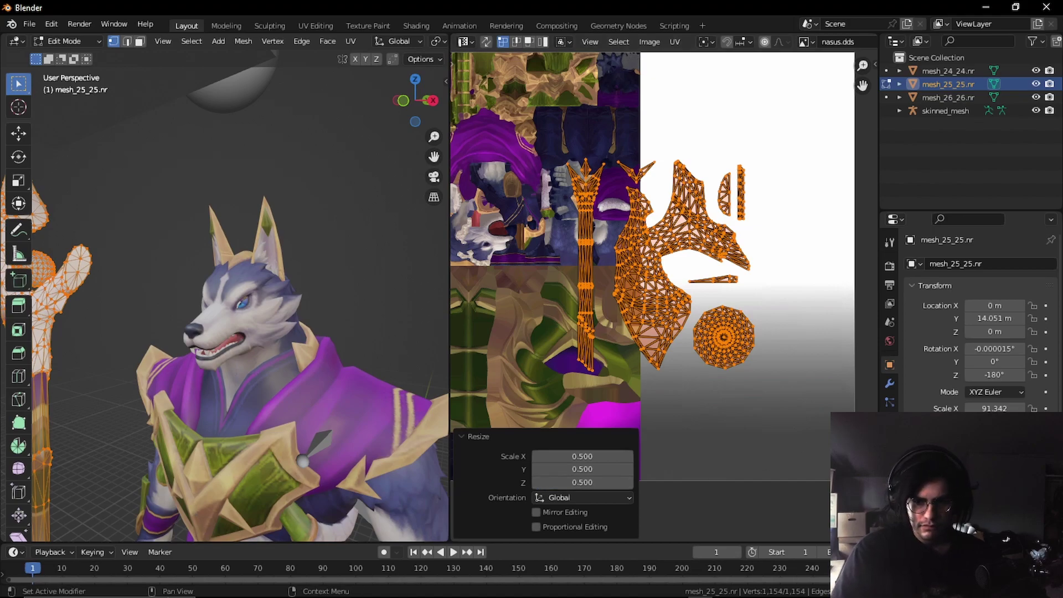
Move the staff's scaled UVs onto the atlas's lower-left quarter, with an X offset of -0.25 m.
{"action": "middle_click_drag", "start_coordinate": [708, 299], "coordinate": [806, 211]}
{"action": "key", "text": "g"}
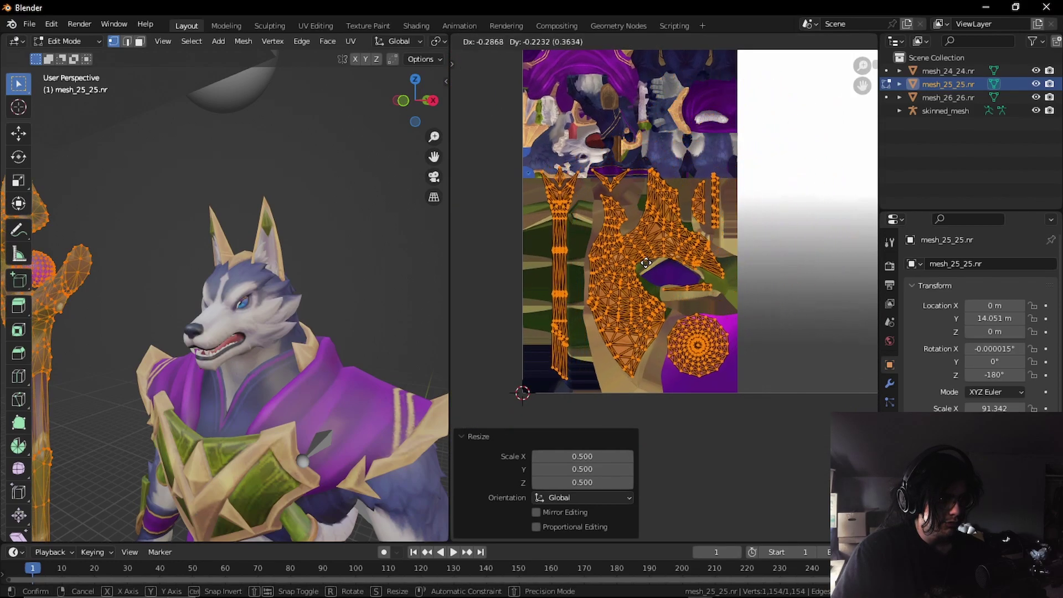
{"action": "left_click", "coordinate": [642, 283]}
{"action": "left_click", "coordinate": [589, 455]}
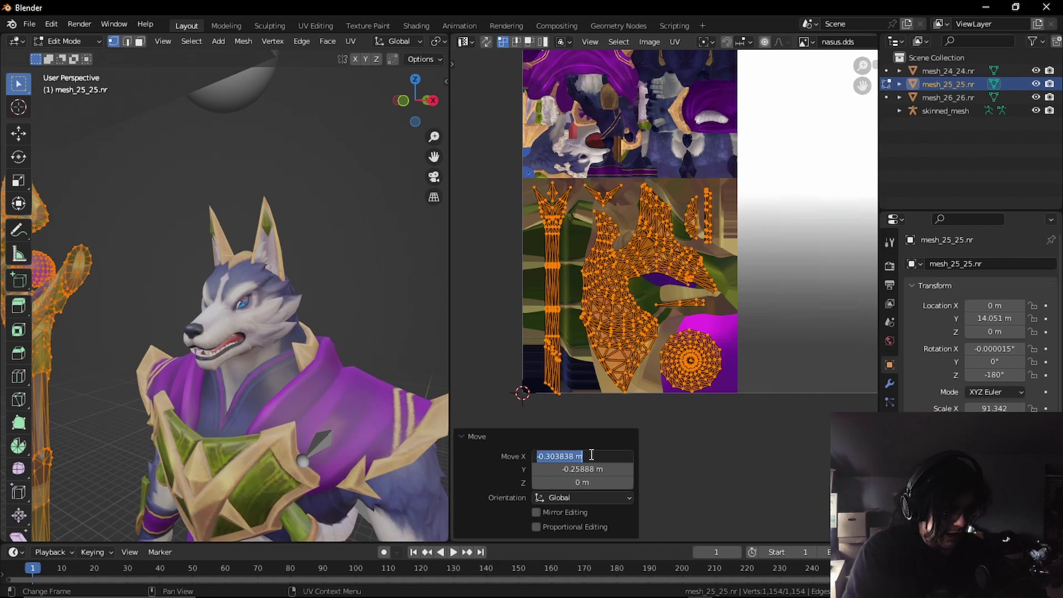
{"action": "type", "text": "-25"}
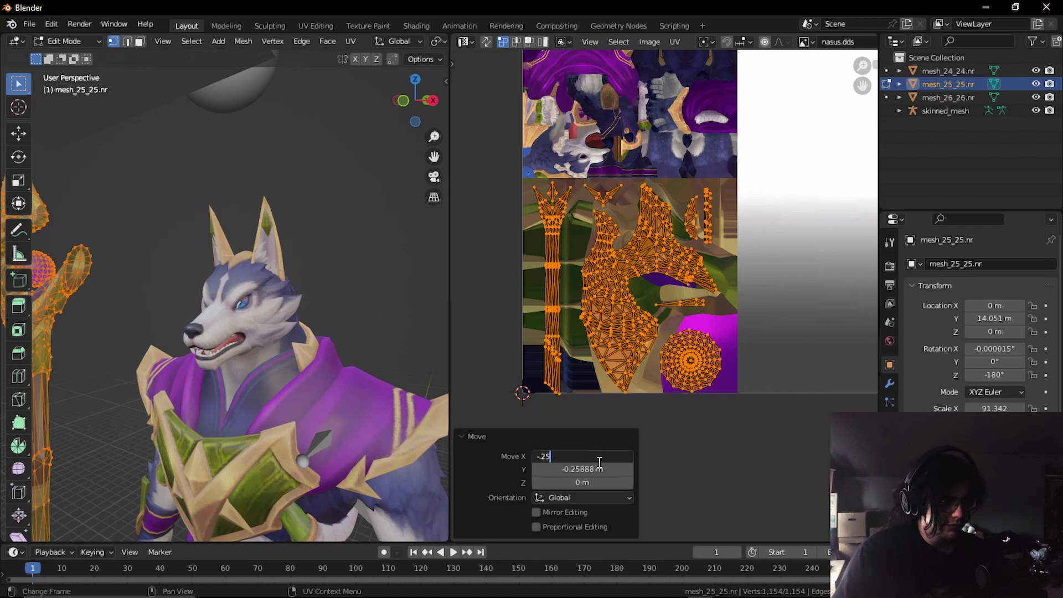
{"action": "key", "text": "Return"}
{"action": "left_click", "coordinate": [593, 469]}
{"action": "key", "text": "BackSpace"}
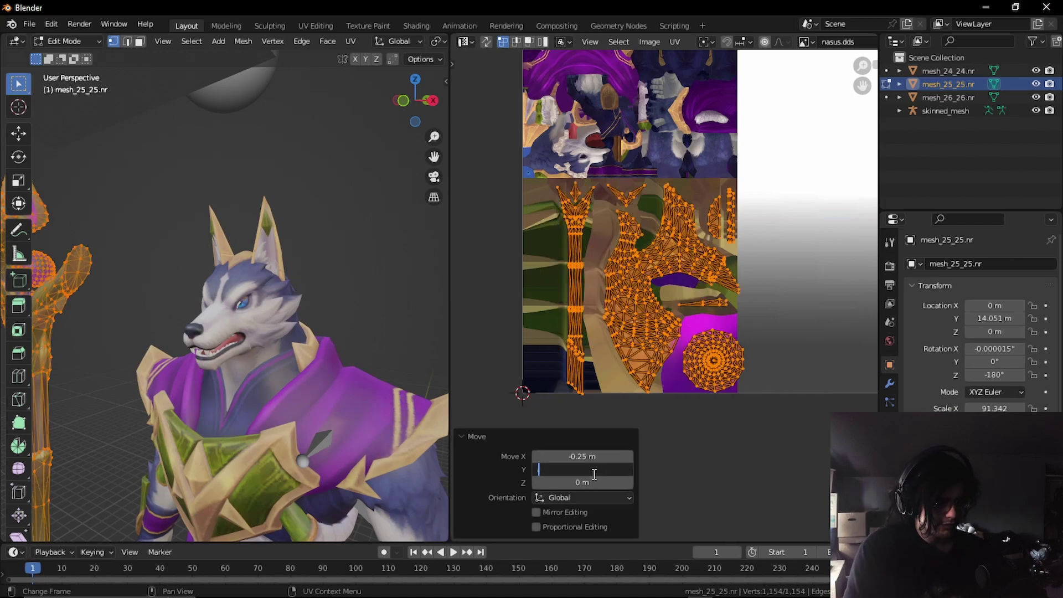
{"action": "type", "text": "-25"}
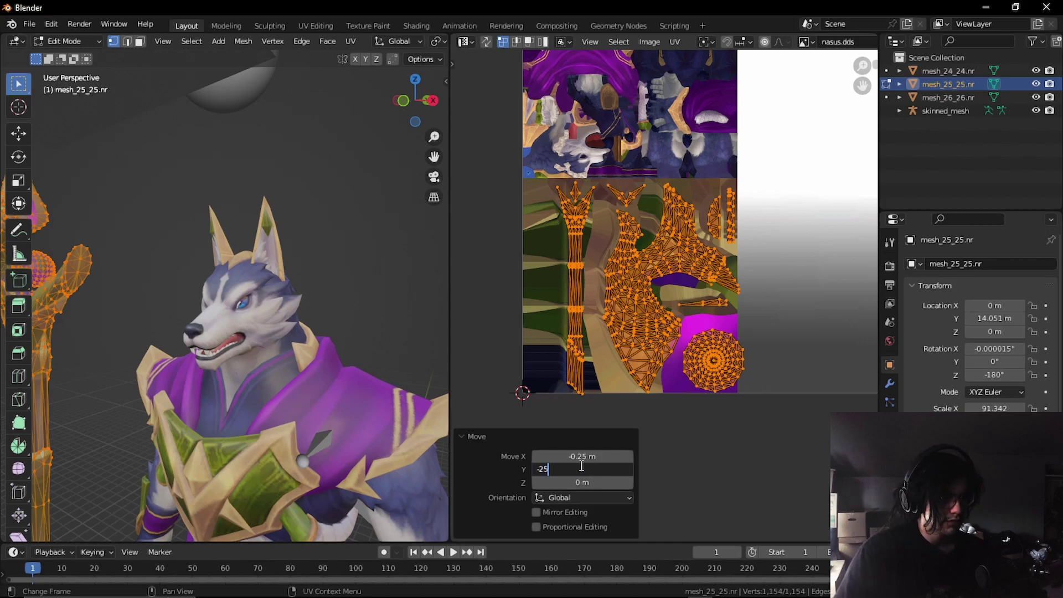
{"action": "key", "text": "Return"}
{"action": "scroll", "coordinate": [610, 317], "scroll_direction": "down", "scroll_amount": 4}
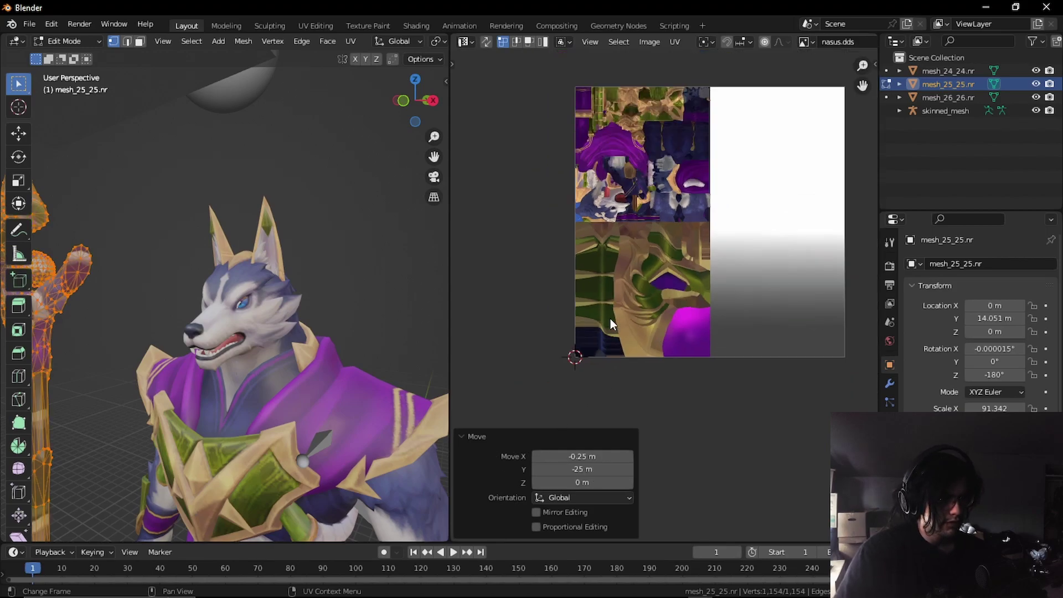
{"action": "scroll", "coordinate": [610, 317], "scroll_direction": "up", "scroll_amount": 5}
Set the Y offset of the staff's UV move to -0.25 m.
{"action": "left_click", "coordinate": [578, 469]}
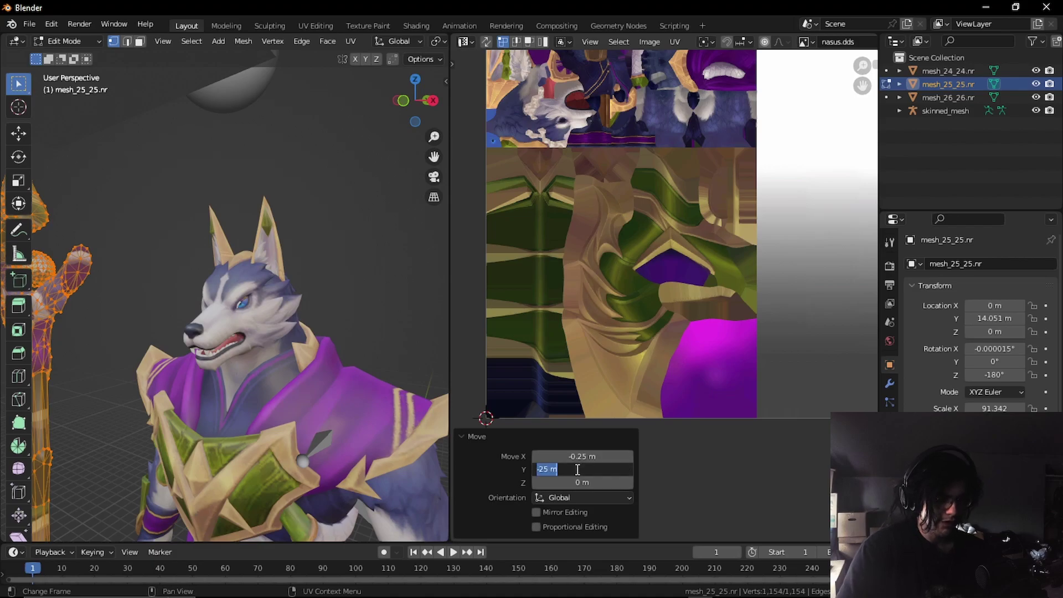
{"action": "type", "text": "-0.25"}
{"action": "key", "text": "Return"}
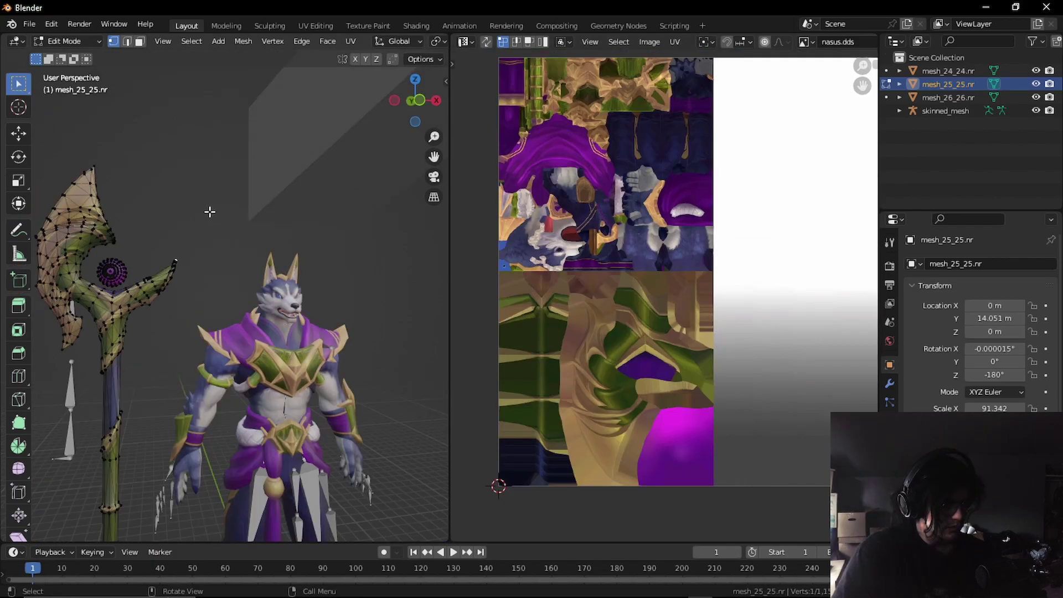
Leave Edit Mode and check the textures on the staff and body from several angles.
{"action": "middle_click_drag", "start_coordinate": [209, 212], "coordinate": [352, 253]}
{"action": "key", "text": "Tab"}
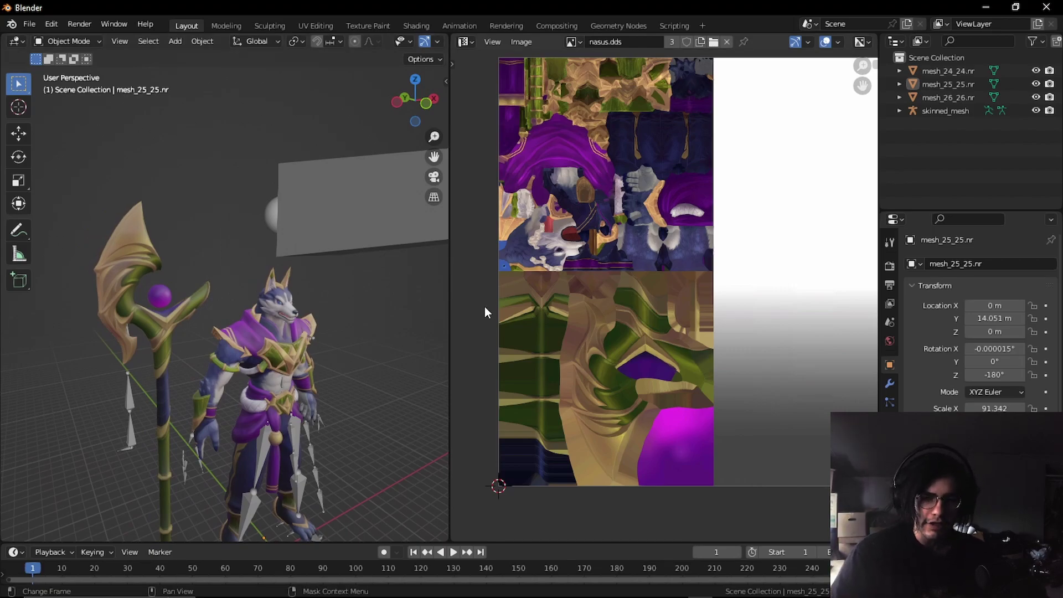
{"action": "middle_click_drag", "start_coordinate": [432, 316], "coordinate": [376, 324]}
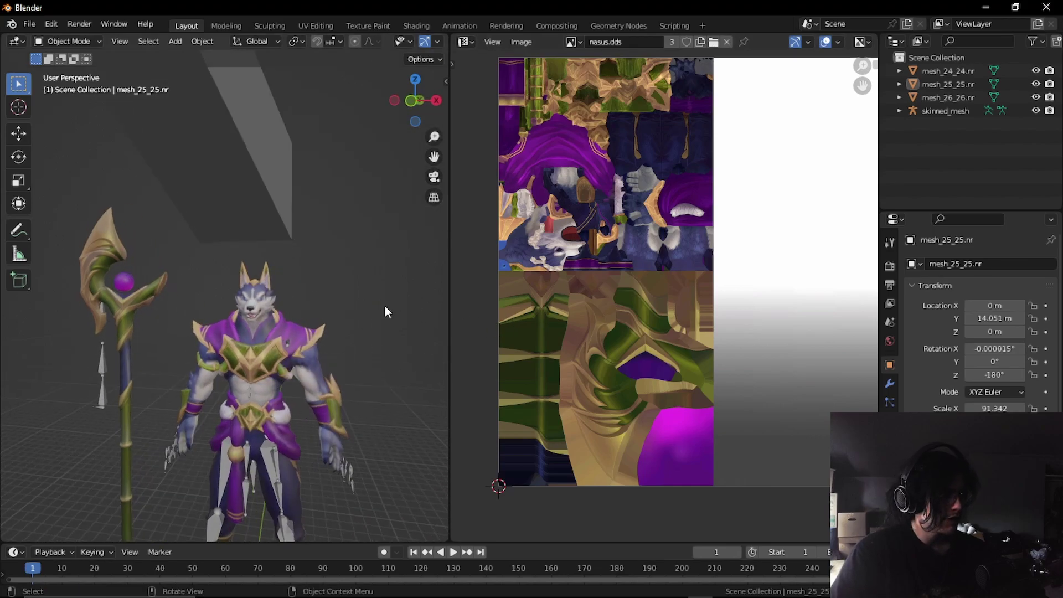
{"action": "middle_click_drag", "start_coordinate": [238, 280], "coordinate": [435, 324]}
Go through the three meshes, examine mesh_26_26.nr's UVs and eyelid geometry in Edit Mode, and review the whole model in Object Mode.
{"action": "left_click", "coordinate": [963, 70]}
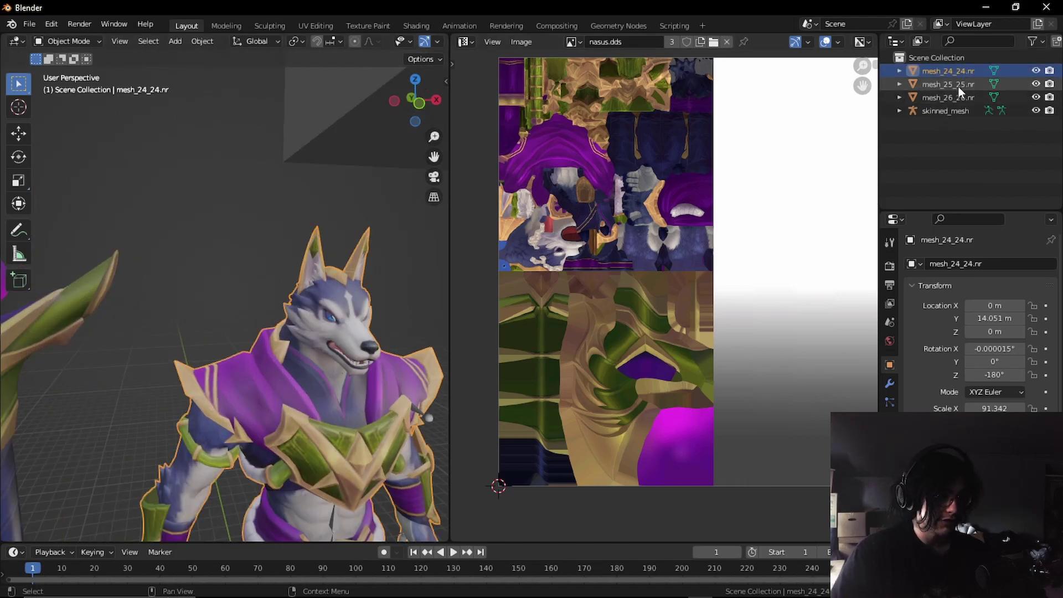
{"action": "left_click", "coordinate": [959, 86]}
{"action": "left_click", "coordinate": [961, 98]}
{"action": "middle_click_drag", "start_coordinate": [378, 164], "coordinate": [307, 191]}
{"action": "key", "text": "Tab"}
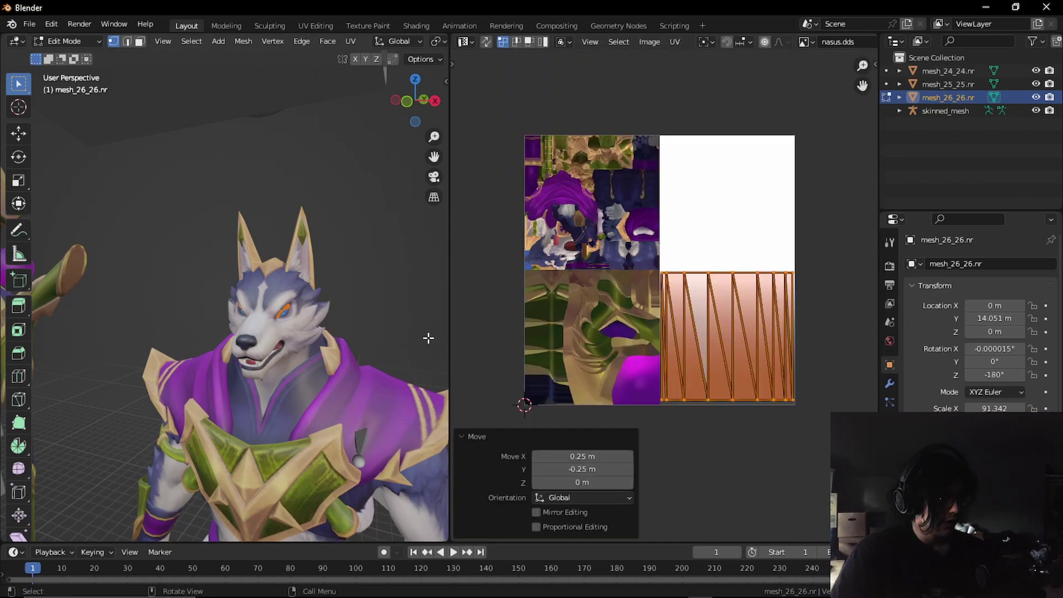
{"action": "left_click", "coordinate": [398, 278]}
{"action": "scroll", "coordinate": [399, 277], "scroll_direction": "up", "scroll_amount": 4}
{"action": "middle_click_drag", "start_coordinate": [398, 278], "coordinate": [374, 274]}
{"action": "scroll", "coordinate": [374, 274], "scroll_direction": "up", "scroll_amount": 3}
{"action": "scroll", "coordinate": [305, 232], "scroll_direction": "up", "scroll_amount": 3}
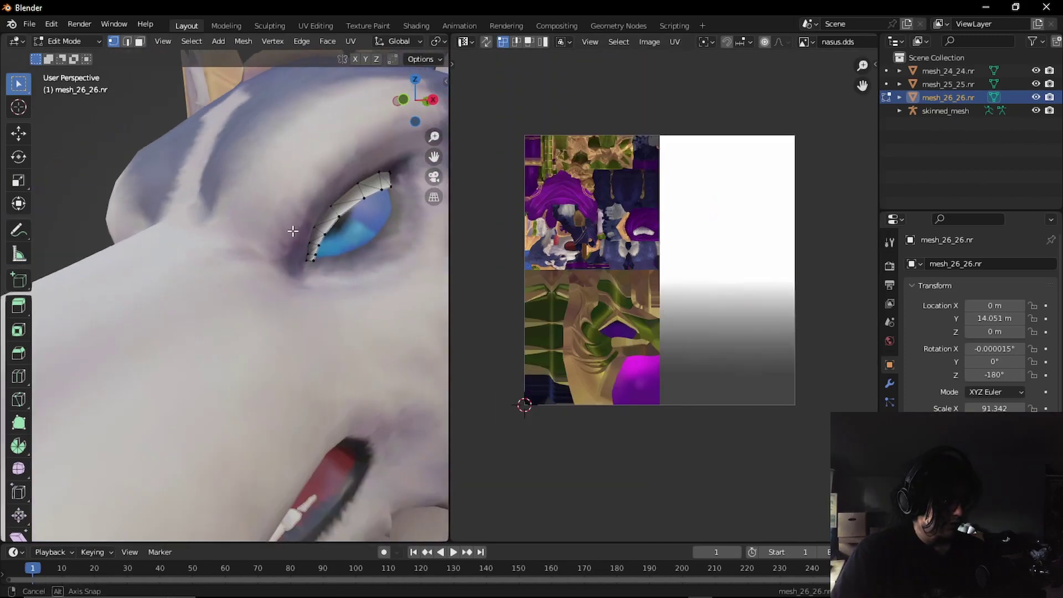
{"action": "scroll", "coordinate": [330, 260], "scroll_direction": "down", "scroll_amount": 8}
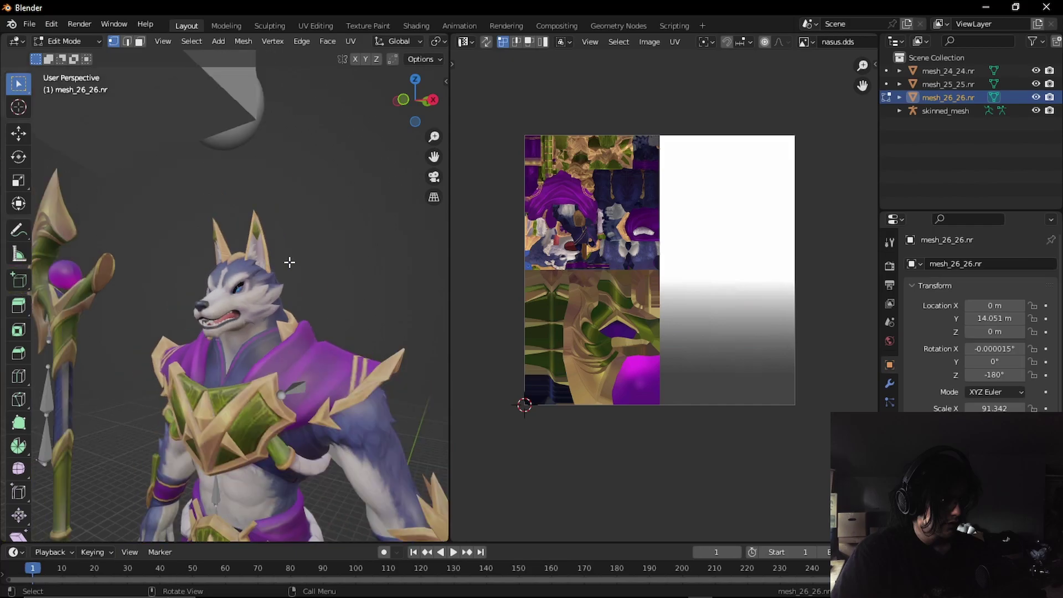
{"action": "scroll", "coordinate": [310, 258], "scroll_direction": "up", "scroll_amount": 2}
{"action": "key", "text": "Tab"}
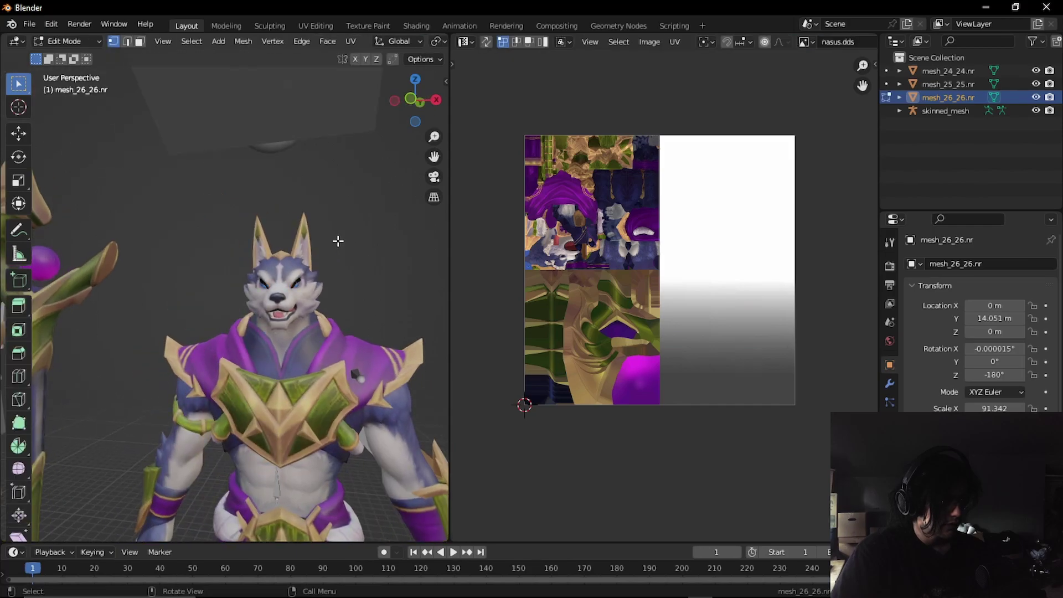
{"action": "middle_click_drag", "start_coordinate": [388, 210], "coordinate": [321, 305]}
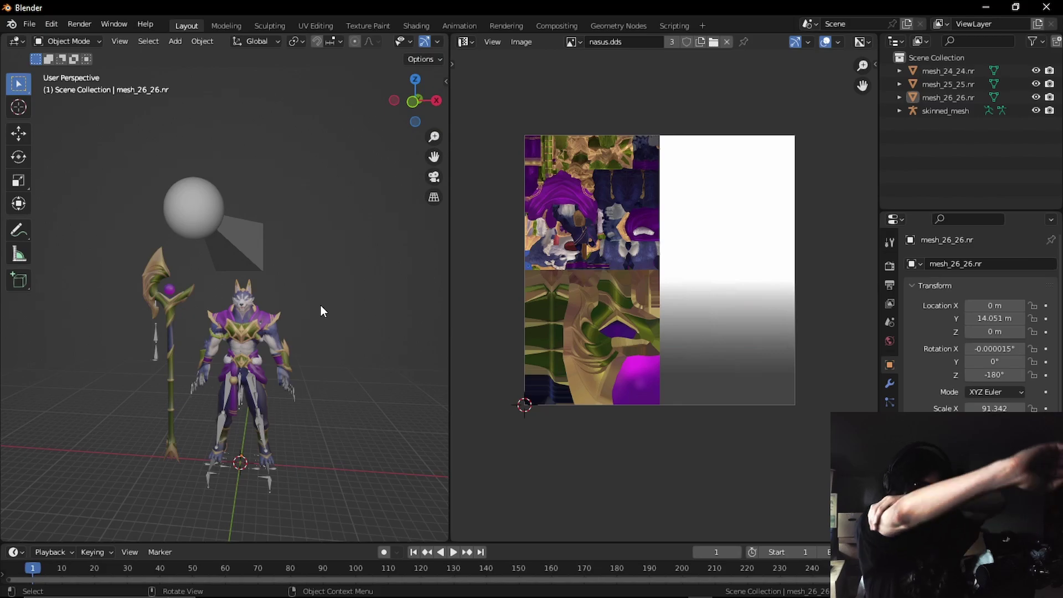
{"action": "middle_click_drag", "start_coordinate": [314, 393], "coordinate": [303, 342]}
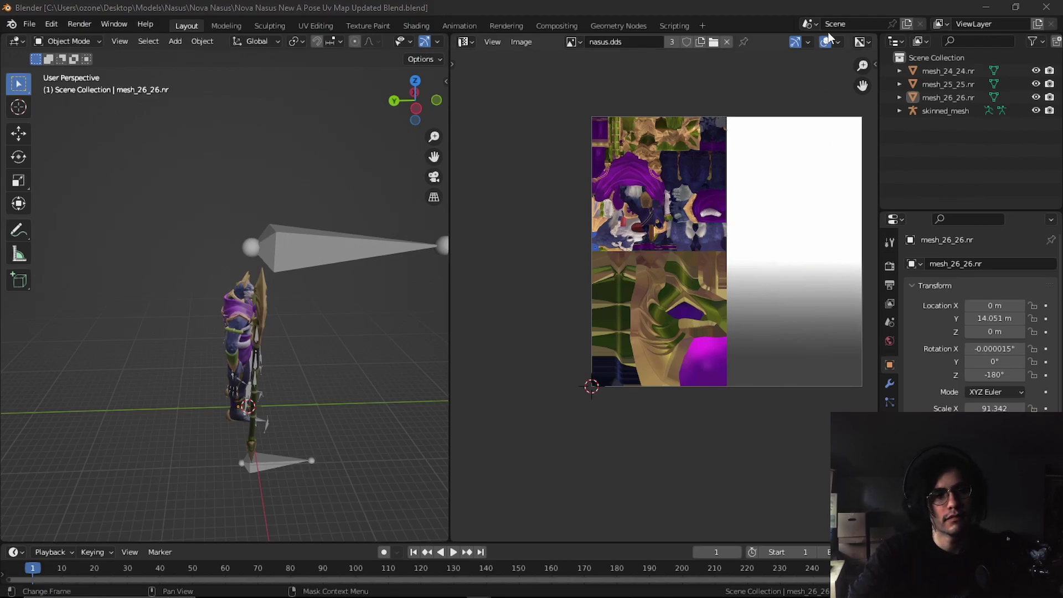
Open the recent file Before weights.blend and view the rigged model from the front.
{"action": "left_click", "coordinate": [30, 24]}
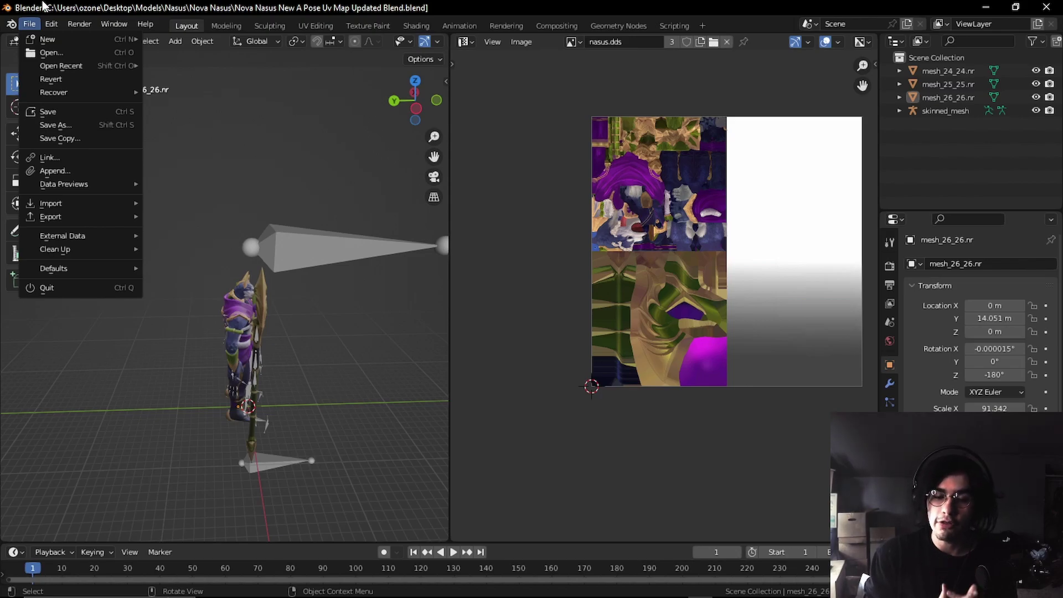
{"action": "key", "text": "Escape"}
{"action": "left_click", "coordinate": [32, 23]}
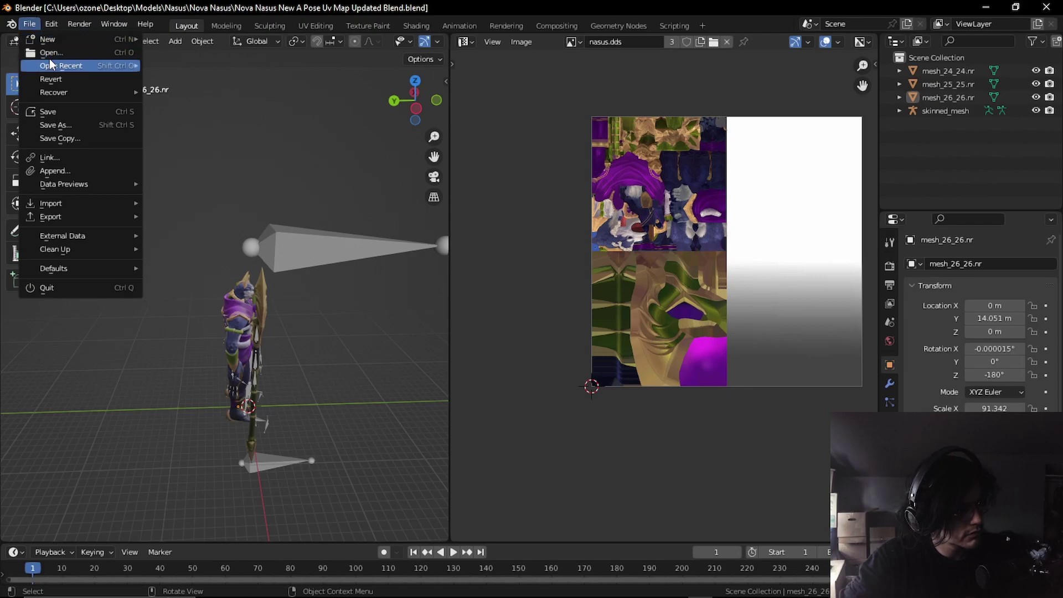
{"action": "mouse_move", "coordinate": [50, 65]}
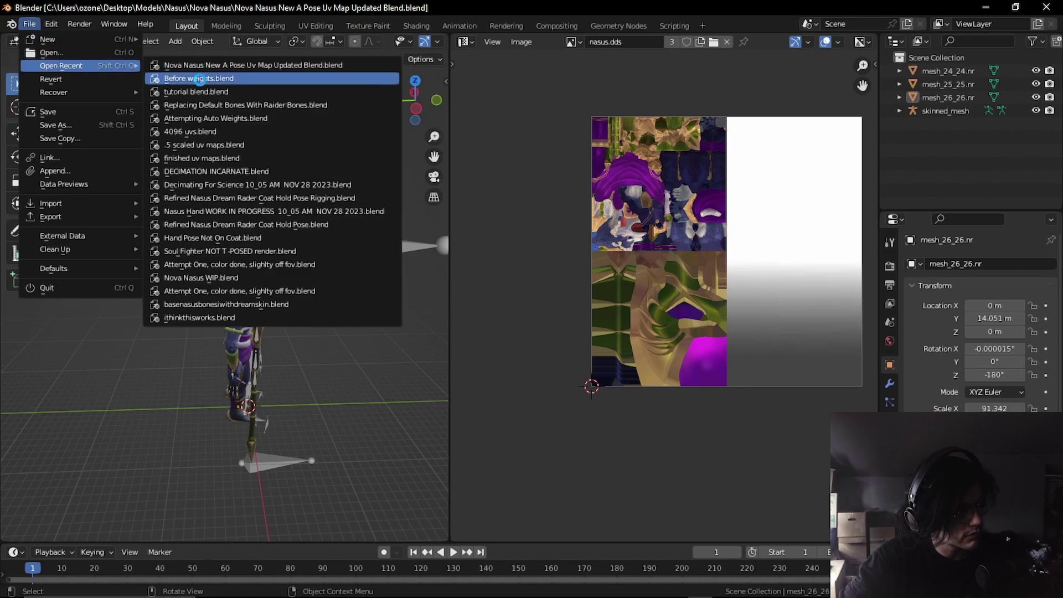
{"action": "left_click", "coordinate": [199, 78]}
{"action": "scroll", "coordinate": [399, 178], "scroll_direction": "up", "scroll_amount": 4}
{"action": "scroll", "coordinate": [388, 177], "scroll_direction": "down", "scroll_amount": 4}
{"action": "middle_click_drag", "start_coordinate": [370, 166], "coordinate": [377, 145]}
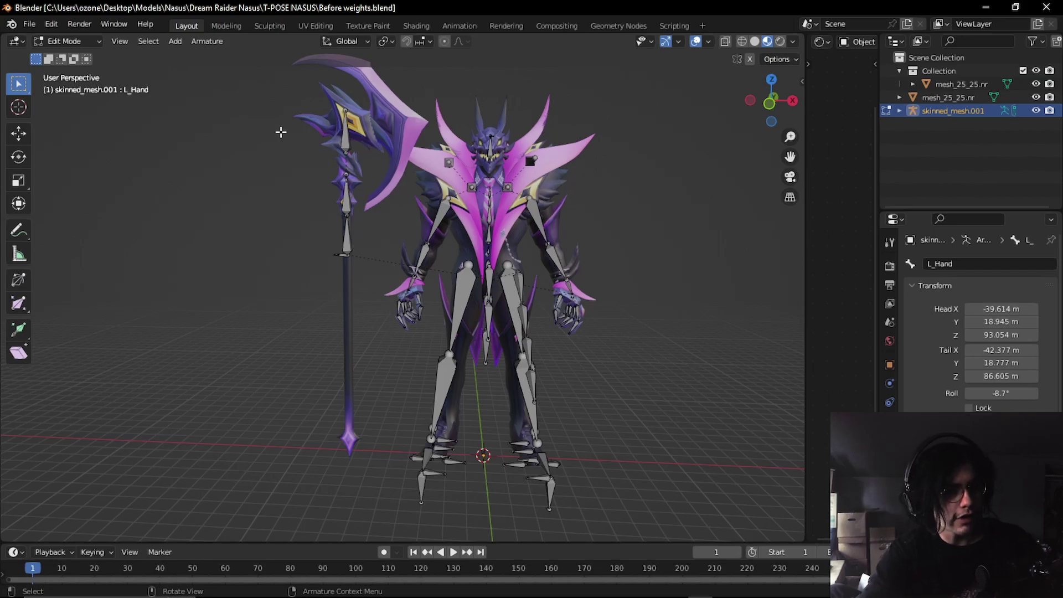
Minimize Blender and bring up the file window showing Nasus's skins base folder.
{"action": "left_click", "coordinate": [976, 6]}
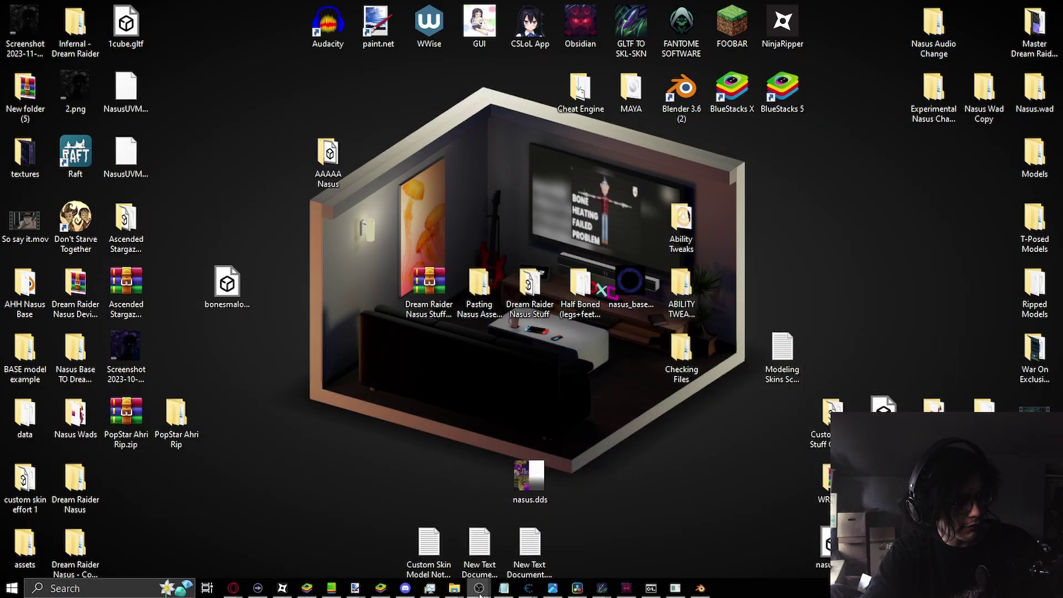
{"action": "mouse_move", "coordinate": [485, 586]}
{"action": "left_click", "coordinate": [382, 540]}
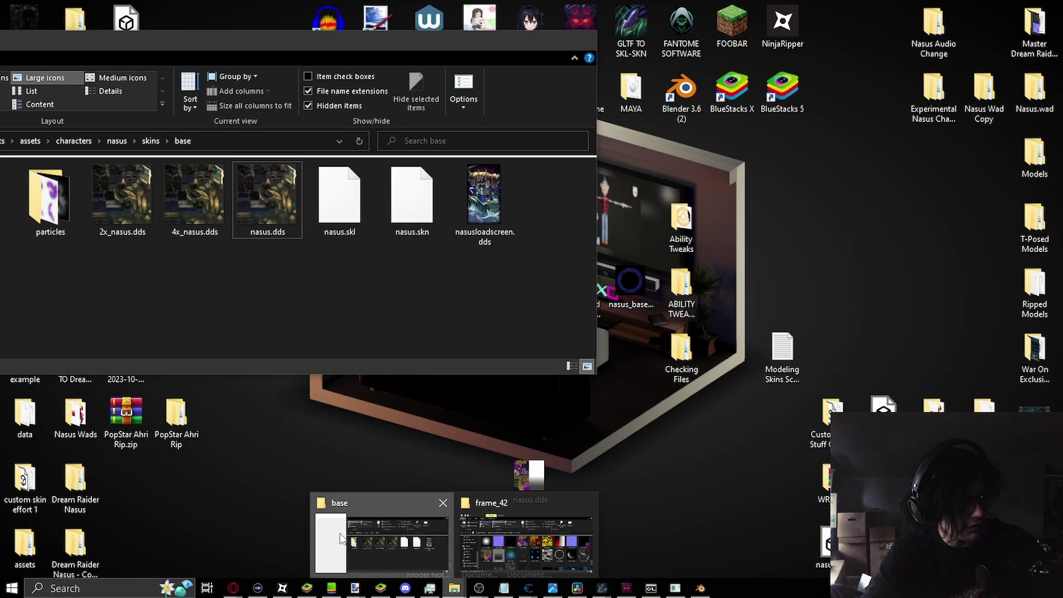
{"action": "mouse_move", "coordinate": [424, 293]}
{"action": "left_mouse_down"}
{"action": "mouse_move", "coordinate": [395, 185]}
{"action": "mouse_move", "coordinate": [329, 185]}
{"action": "mouse_move", "coordinate": [411, 268]}
{"action": "mouse_move", "coordinate": [344, 203]}
{"action": "mouse_move", "coordinate": [422, 308]}
{"action": "left_mouse_up"}
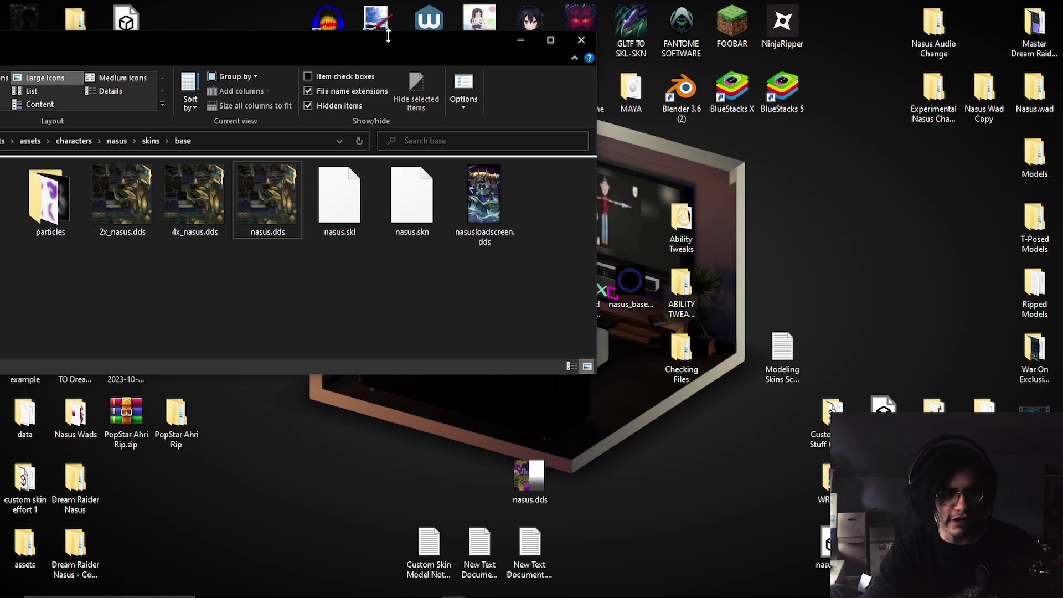
{"action": "left_click_drag", "start_coordinate": [390, 34], "coordinate": [388, 37]}
{"action": "left_click_drag", "start_coordinate": [305, 46], "coordinate": [278, 46]}
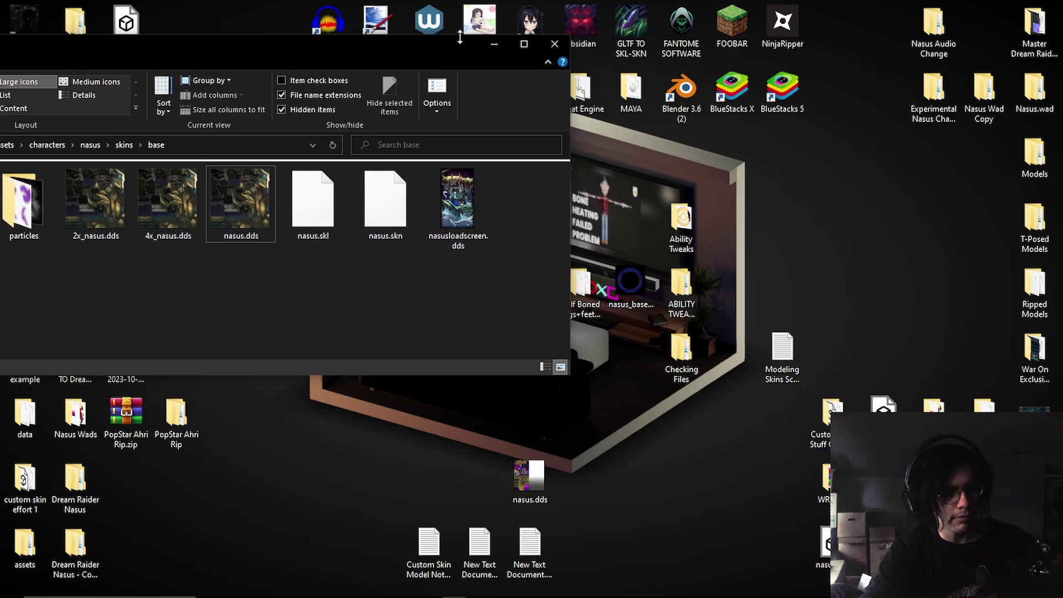
Open the GLTF TO SKL-SKN folder from the desktop and launch lol2gltf.exe.
{"action": "left_click", "coordinate": [632, 44]}
{"action": "left_click", "coordinate": [631, 47]}
{"action": "double_click", "coordinate": [621, 33]}
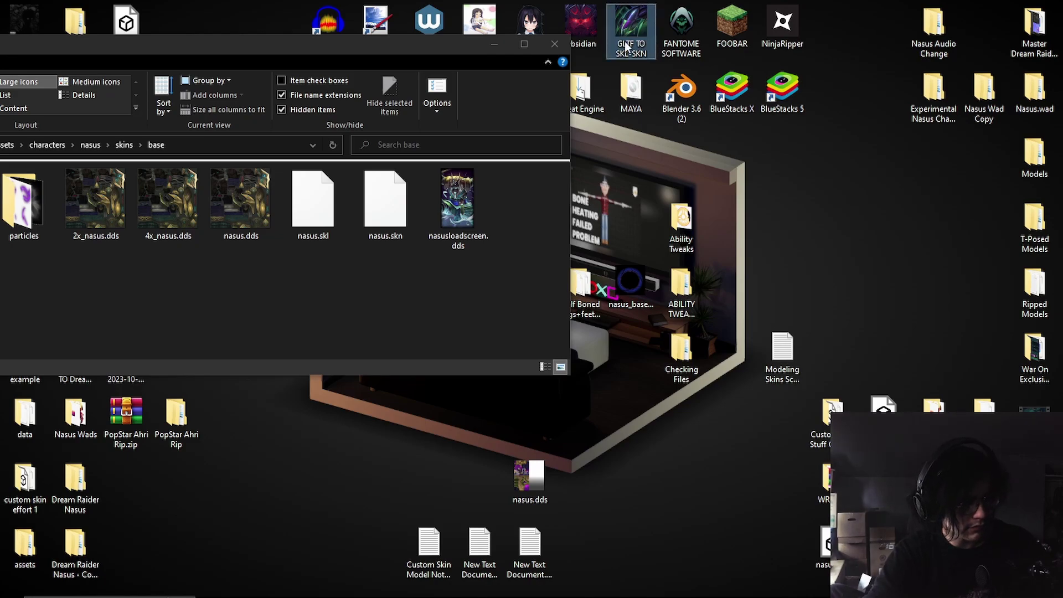
{"action": "scroll", "coordinate": [332, 166], "scroll_direction": "down", "scroll_amount": 1}
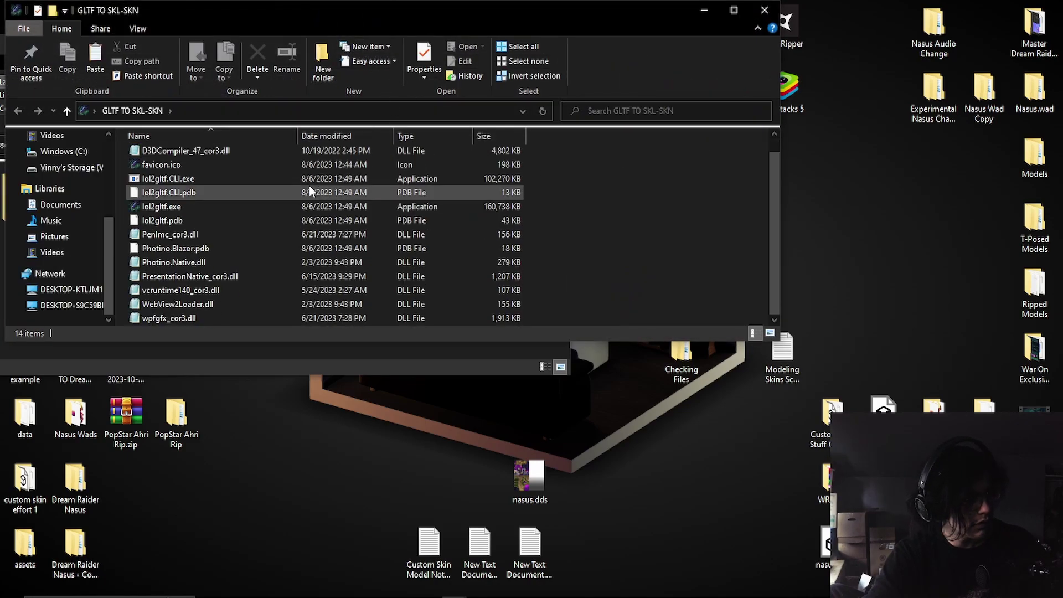
{"action": "double_click", "coordinate": [241, 205]}
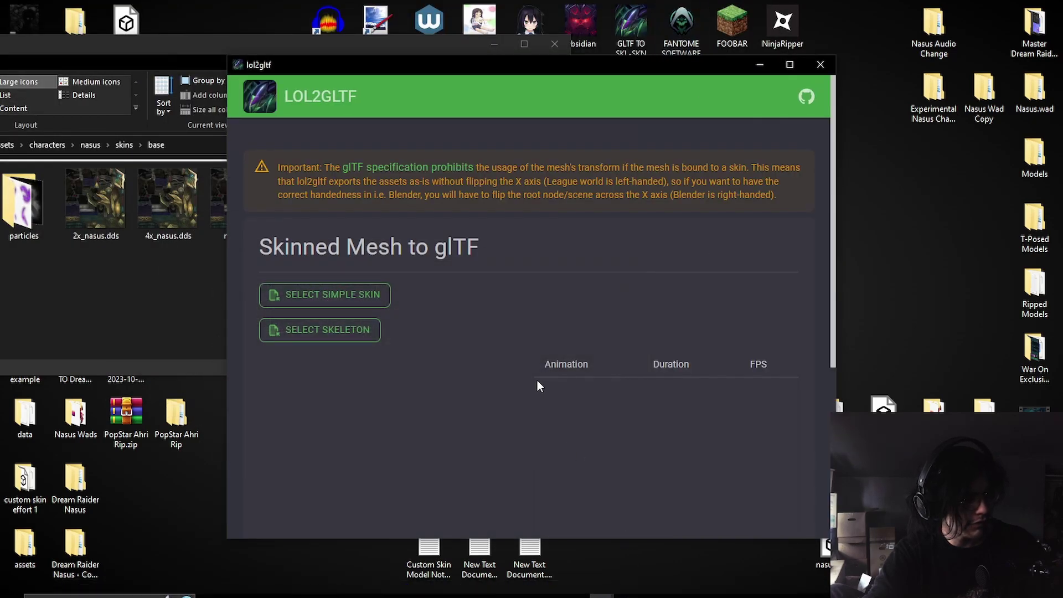
Load nasus.skn as the simple skin and nasus.skl as the skeleton for the glTF conversion.
{"action": "left_click", "coordinate": [381, 299]}
{"action": "double_click", "coordinate": [367, 176]}
{"action": "left_click", "coordinate": [350, 332]}
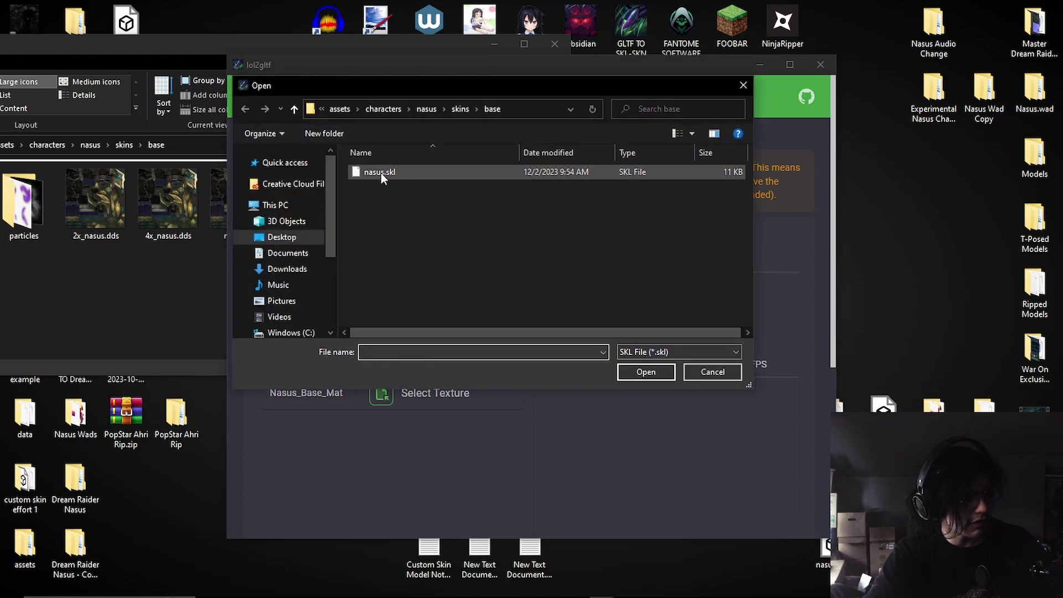
{"action": "double_click", "coordinate": [381, 173]}
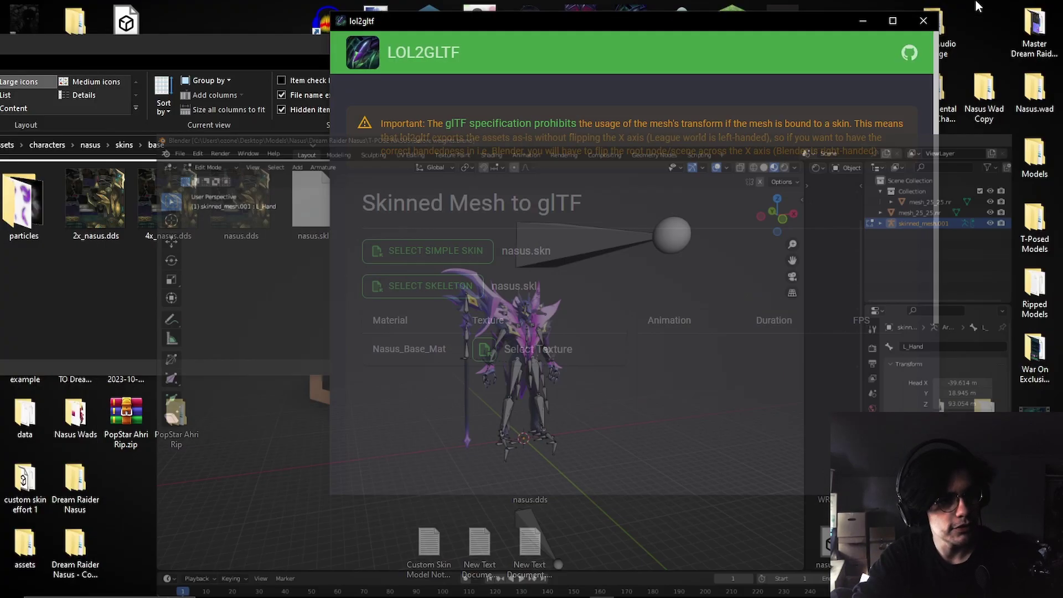
In the AAAAA Nasus folder, browse through assets, characters, nasus and skins to the base folder.
{"action": "left_click", "coordinate": [985, 7]}
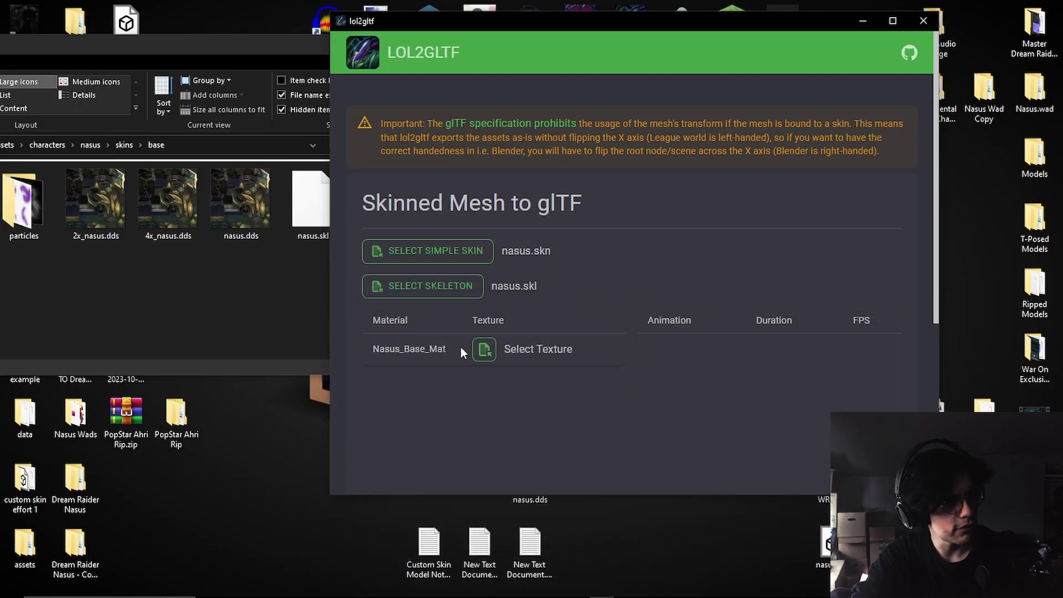
{"action": "left_click", "coordinate": [250, 57]}
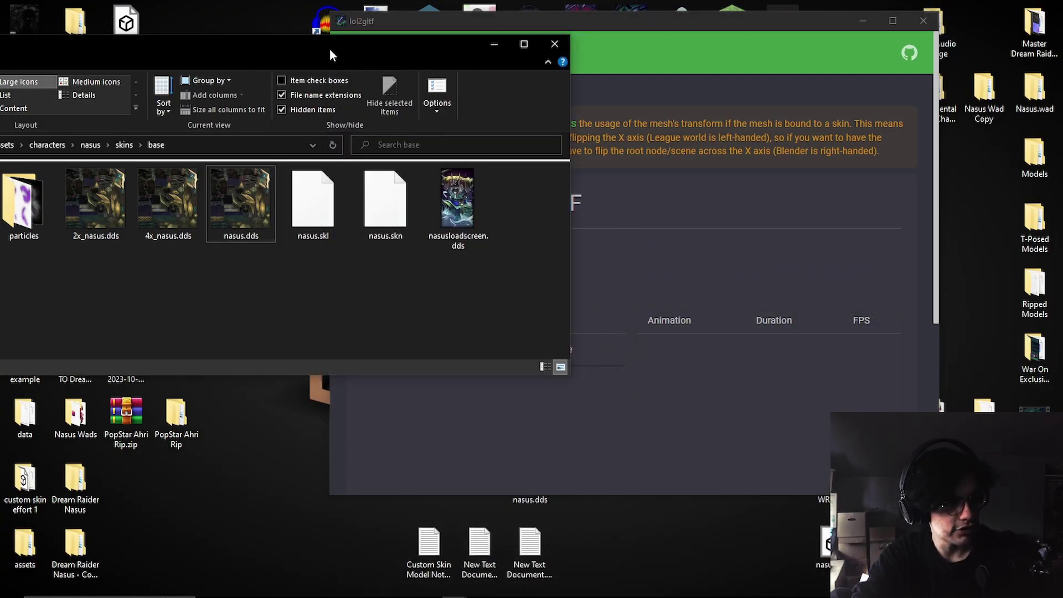
{"action": "left_click_drag", "start_coordinate": [330, 54], "coordinate": [690, 109]}
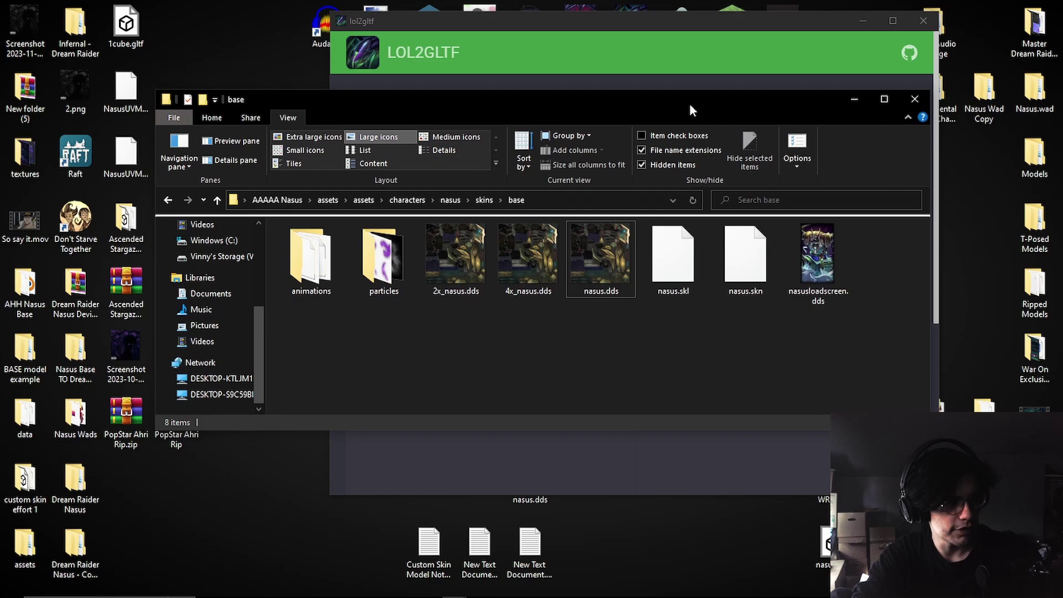
{"action": "left_click", "coordinate": [328, 200]}
{"action": "double_click", "coordinate": [329, 255]}
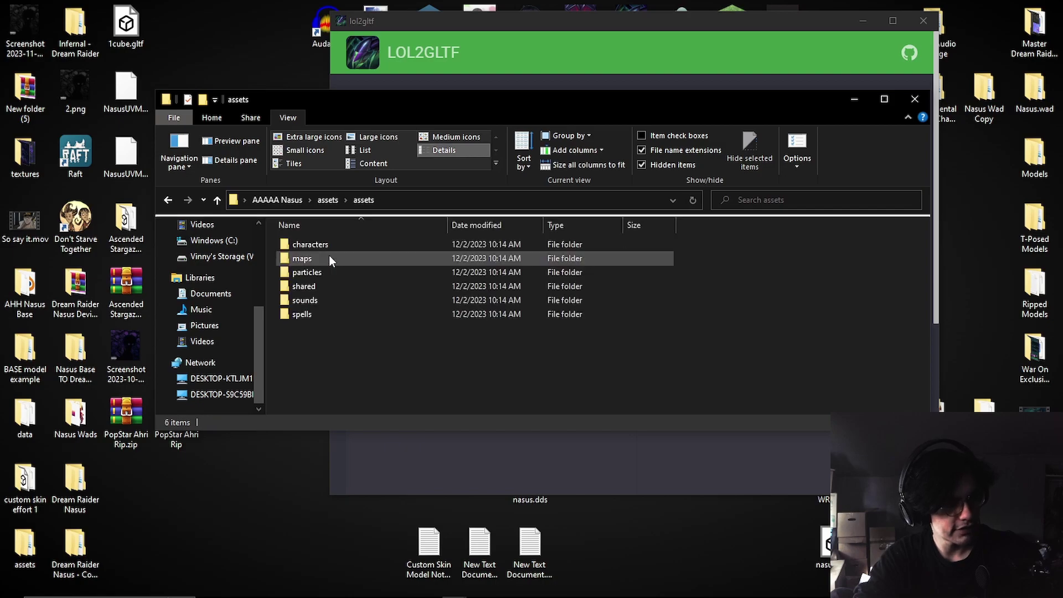
{"action": "double_click", "coordinate": [328, 242]}
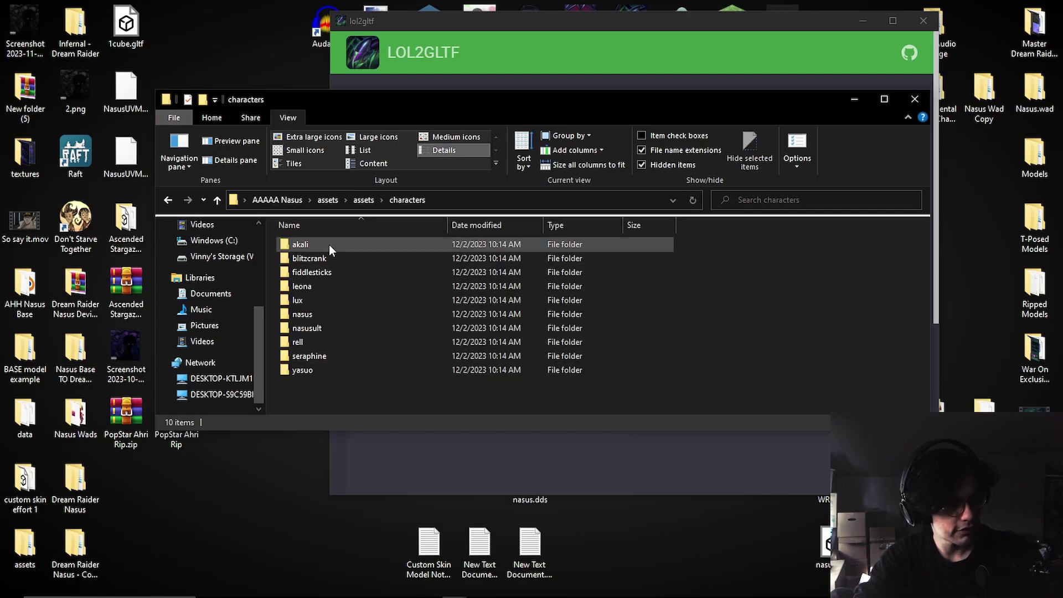
{"action": "double_click", "coordinate": [367, 315]}
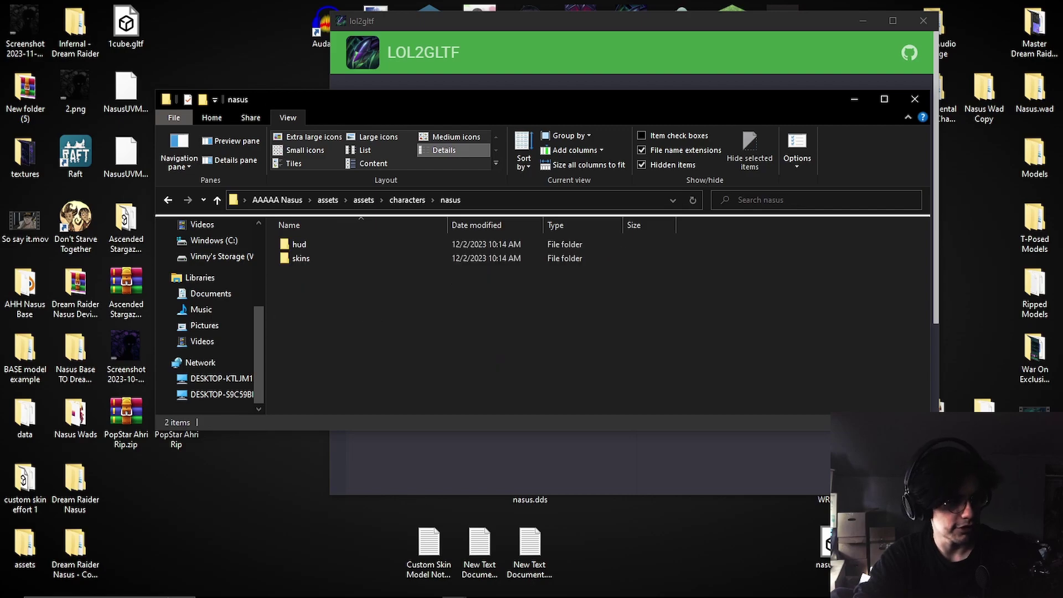
{"action": "double_click", "coordinate": [321, 257]}
{"action": "double_click", "coordinate": [320, 238]}
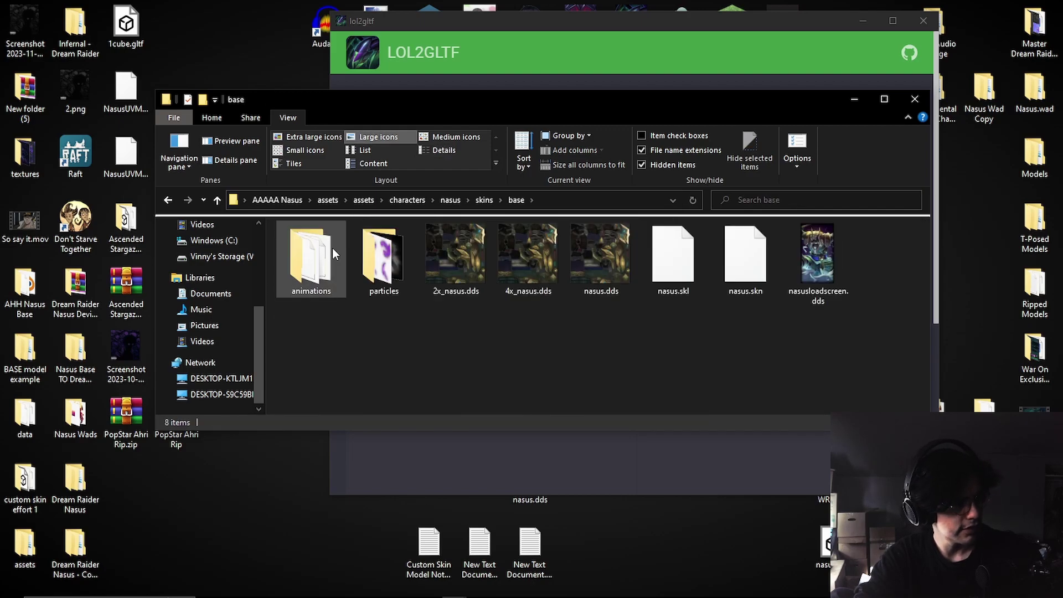
Examine the base folder's contents: the animations and particles folders, the textures, the skeleton and skin files, and the loading screen.
{"action": "left_click_drag", "start_coordinate": [845, 349], "coordinate": [715, 336]}
{"action": "left_click_drag", "start_coordinate": [316, 314], "coordinate": [777, 330]}
{"action": "left_click", "coordinate": [823, 254]}
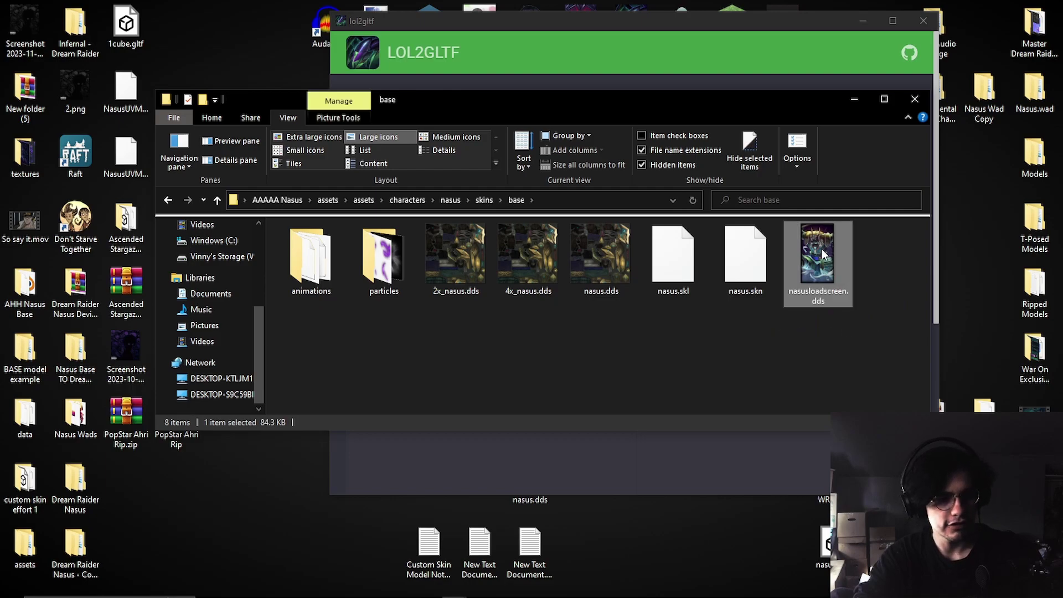
{"action": "left_click", "coordinate": [378, 310]}
{"action": "left_click", "coordinate": [311, 260]}
{"action": "left_click", "coordinate": [380, 279]}
{"action": "left_click", "coordinate": [444, 384]}
{"action": "left_click_drag", "start_coordinate": [442, 308], "coordinate": [595, 237]}
{"action": "left_click", "coordinate": [614, 330]}
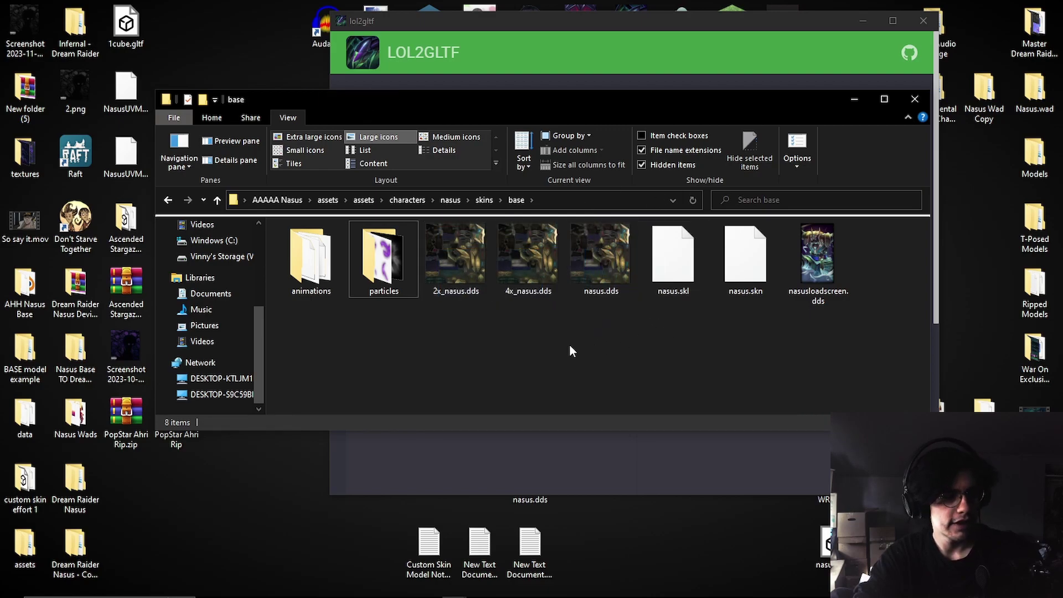
{"action": "left_click_drag", "start_coordinate": [433, 321], "coordinate": [596, 269]}
{"action": "left_click", "coordinate": [590, 338]}
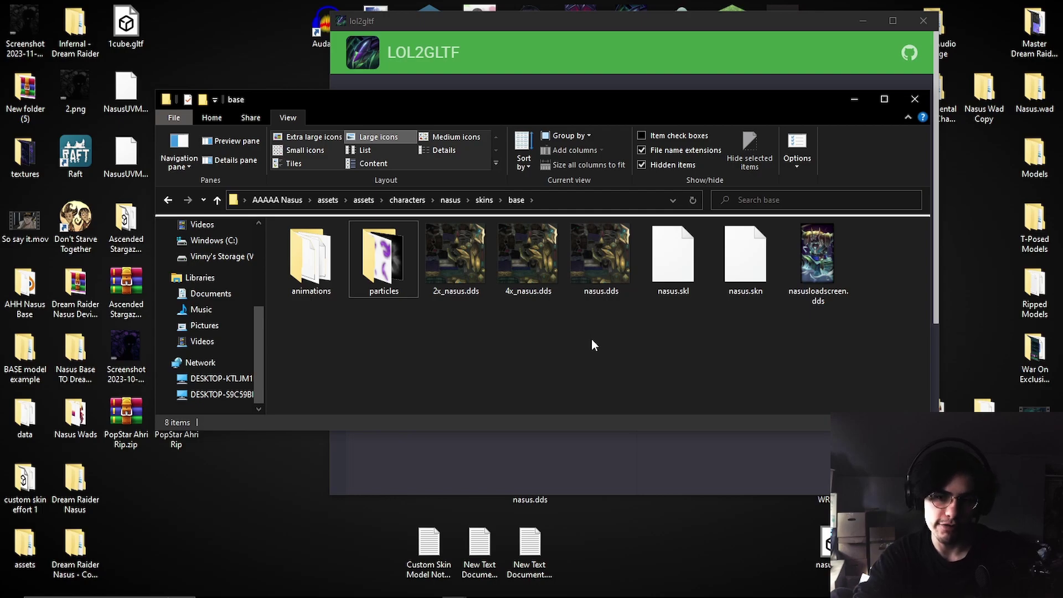
View the nasus.dds texture, close the viewer, and look over the nasus, 2x_nasus and 4x_nasus texture files.
{"action": "double_click", "coordinate": [595, 260]}
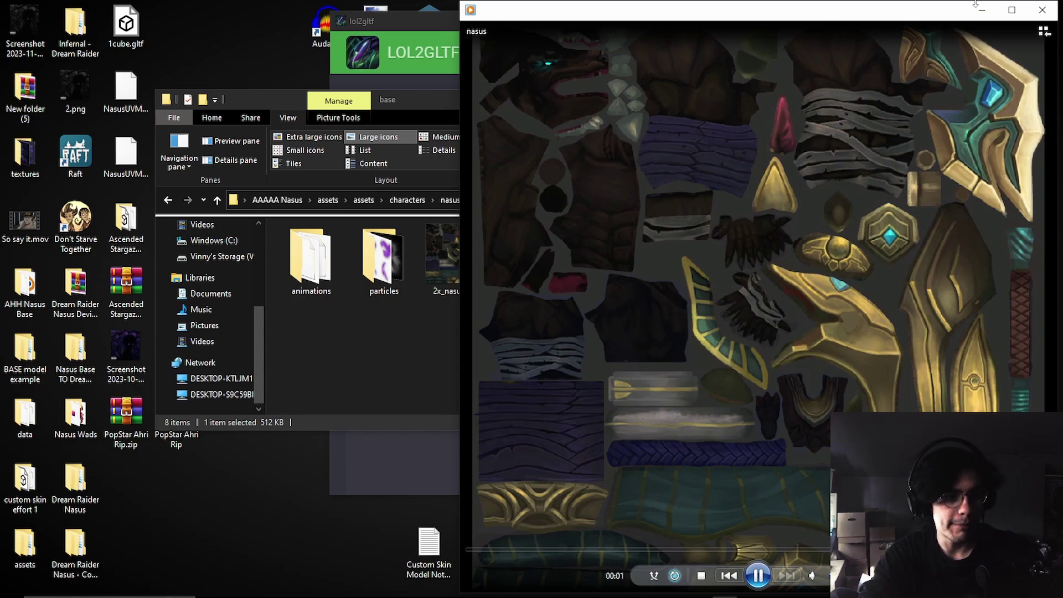
{"action": "left_click", "coordinate": [1041, 10]}
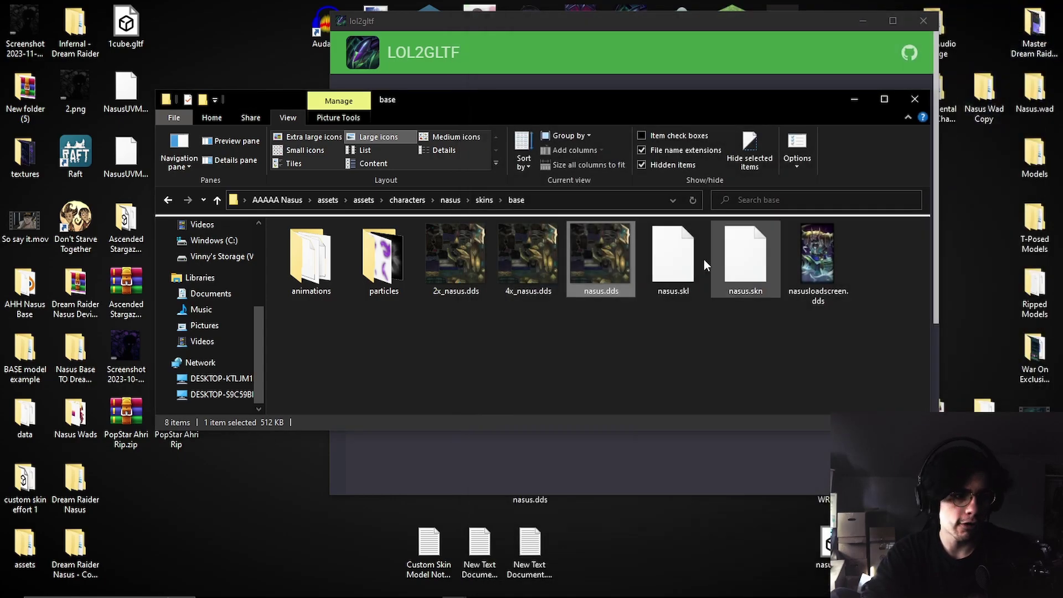
{"action": "left_click", "coordinate": [581, 309]}
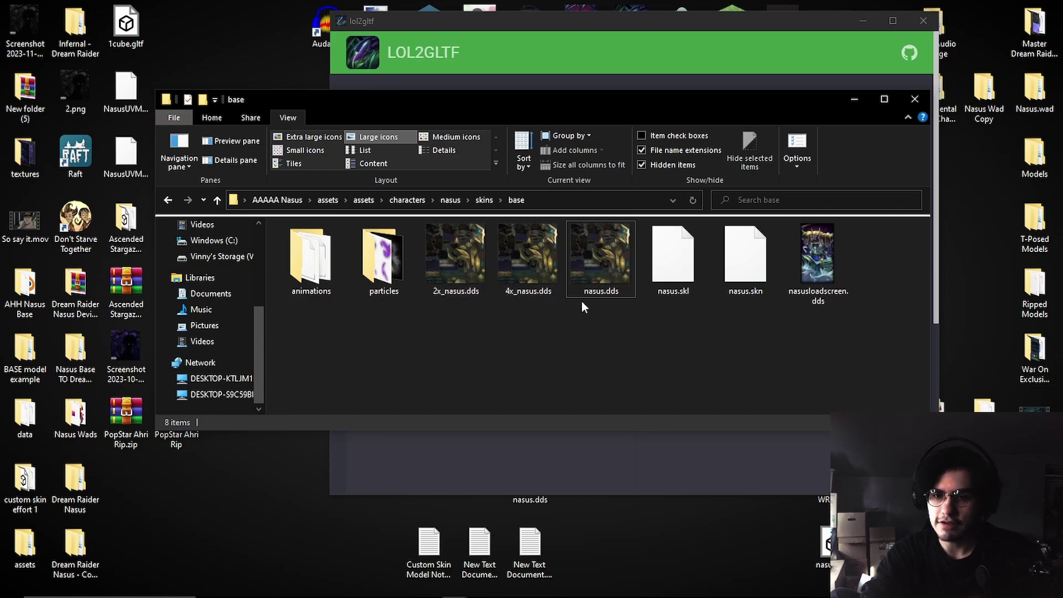
{"action": "left_click_drag", "start_coordinate": [617, 320], "coordinate": [484, 265]}
{"action": "left_click", "coordinate": [484, 265]}
{"action": "left_click_drag", "start_coordinate": [608, 317], "coordinate": [483, 236]}
{"action": "left_click", "coordinate": [553, 349]}
{"action": "left_click_drag", "start_coordinate": [697, 366], "coordinate": [464, 263]}
{"action": "left_click", "coordinate": [546, 331]}
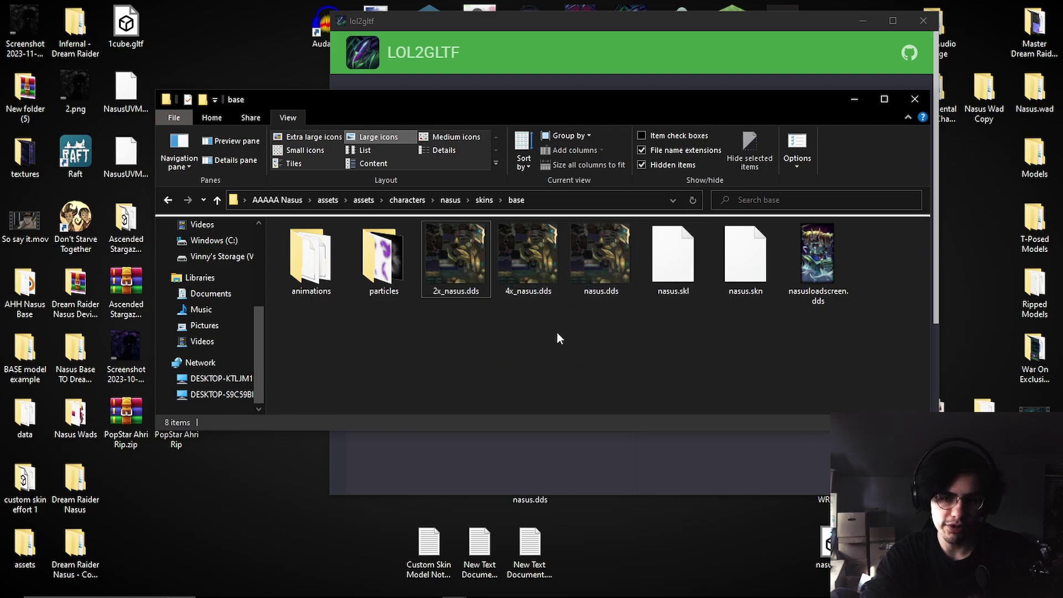
{"action": "left_click_drag", "start_coordinate": [619, 326], "coordinate": [498, 324]}
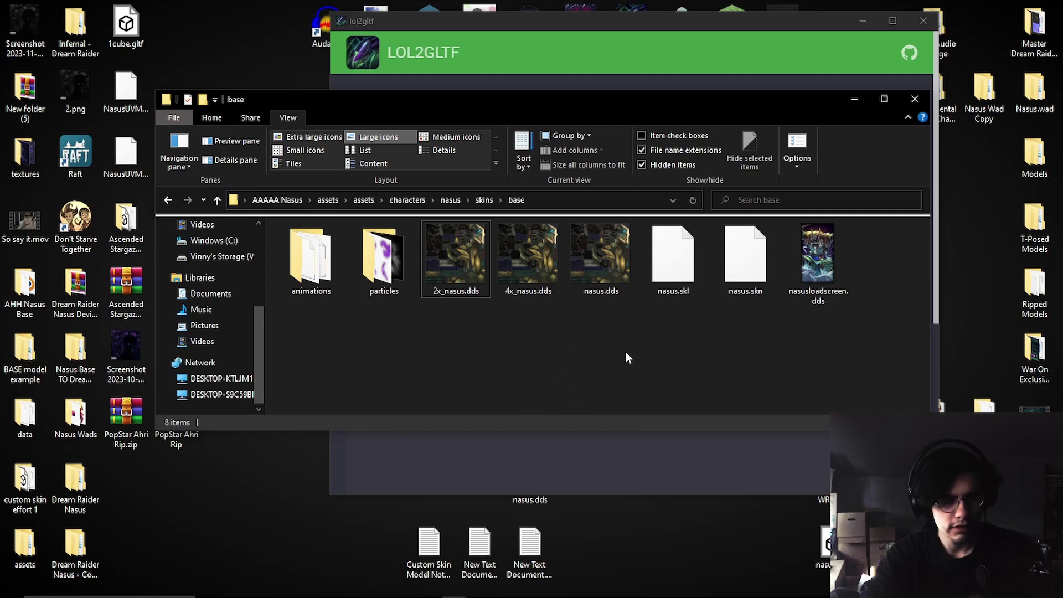
{"action": "left_click_drag", "start_coordinate": [753, 311], "coordinate": [706, 344]}
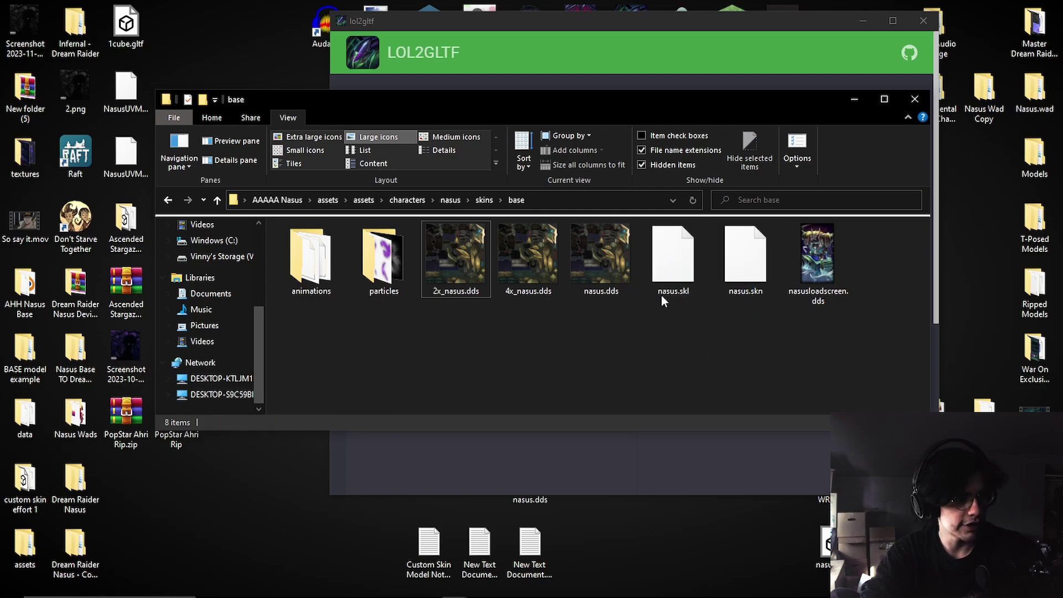
Return to lol2gltf and select nasus.skn as the simple skin and nasus.skl as the skeleton again.
{"action": "left_click_drag", "start_coordinate": [687, 94], "coordinate": [496, 102]}
{"action": "left_click", "coordinate": [560, 54]}
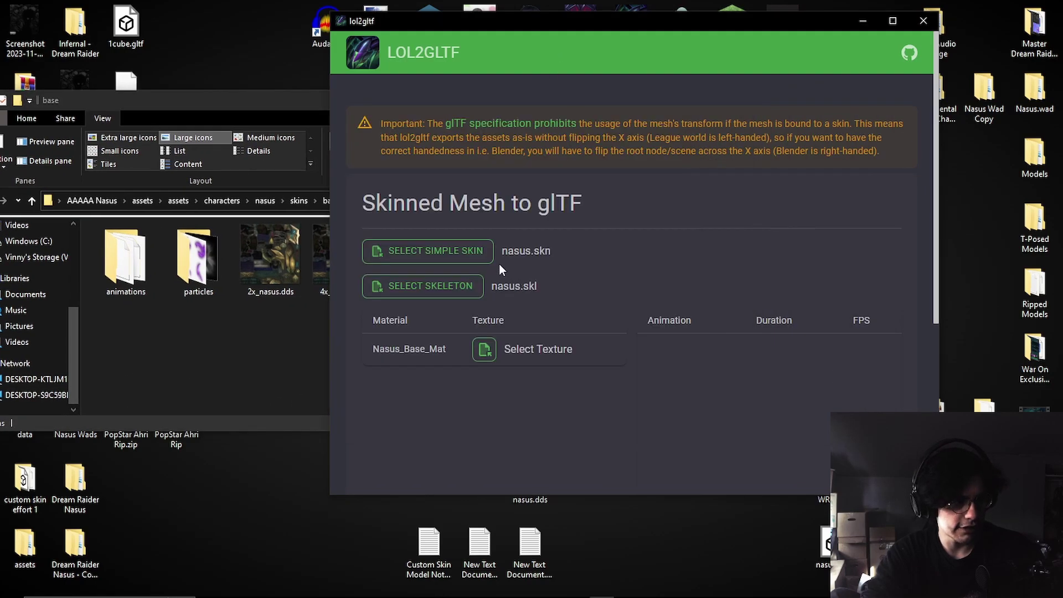
{"action": "left_click", "coordinate": [436, 250]}
{"action": "left_click", "coordinate": [498, 128]}
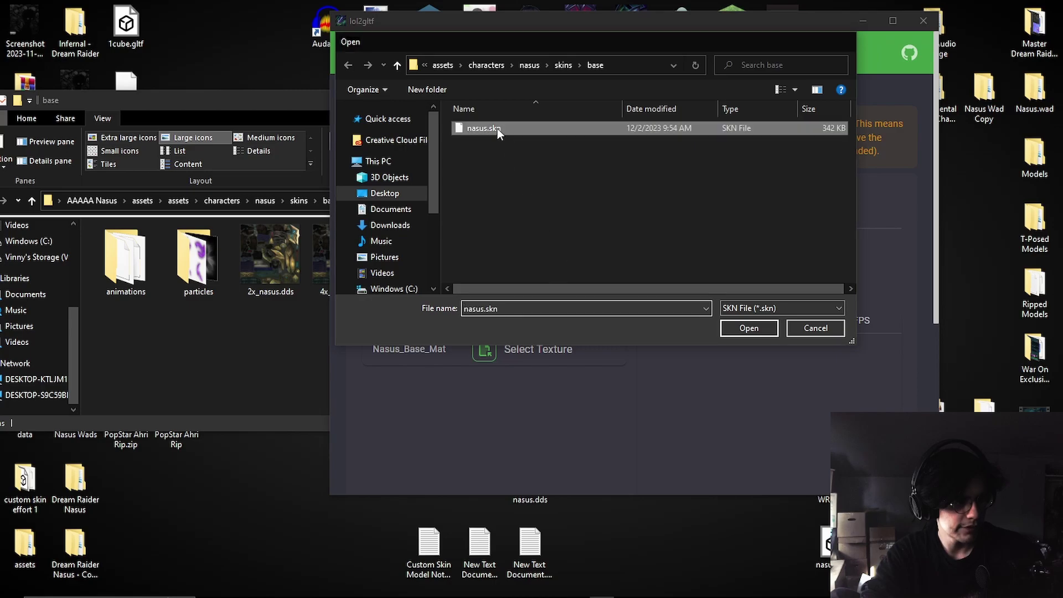
{"action": "double_click", "coordinate": [497, 128]}
{"action": "left_click", "coordinate": [459, 286]}
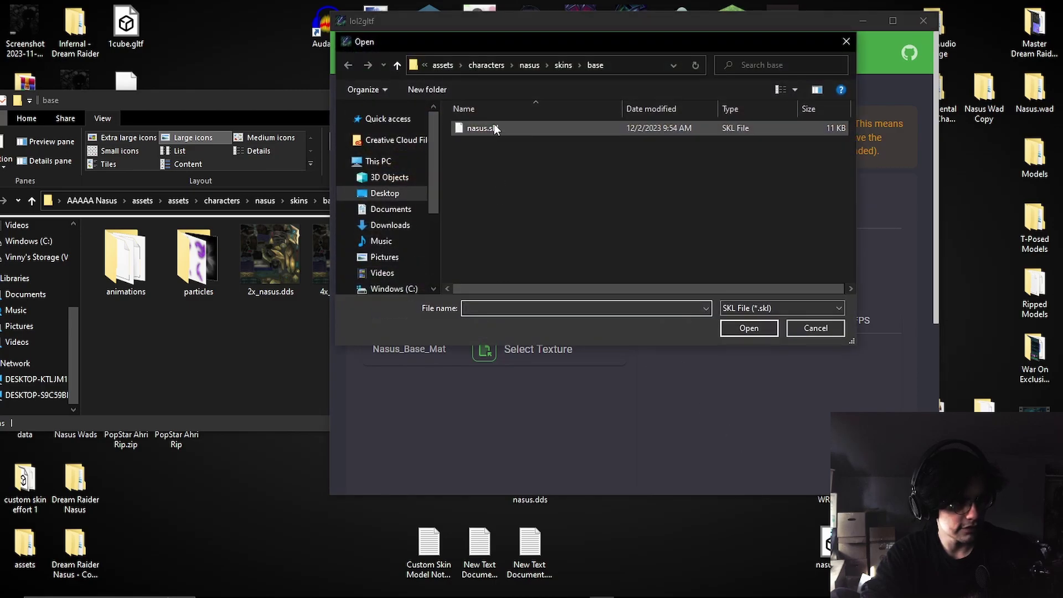
{"action": "double_click", "coordinate": [494, 118]}
Convert the Nasus skin and skeleton to a glTF binary and save it on the Desktop as tutorial2.
{"action": "scroll", "coordinate": [665, 376], "scroll_direction": "down", "scroll_amount": 5}
{"action": "scroll", "coordinate": [665, 376], "scroll_direction": "down", "scroll_amount": 1}
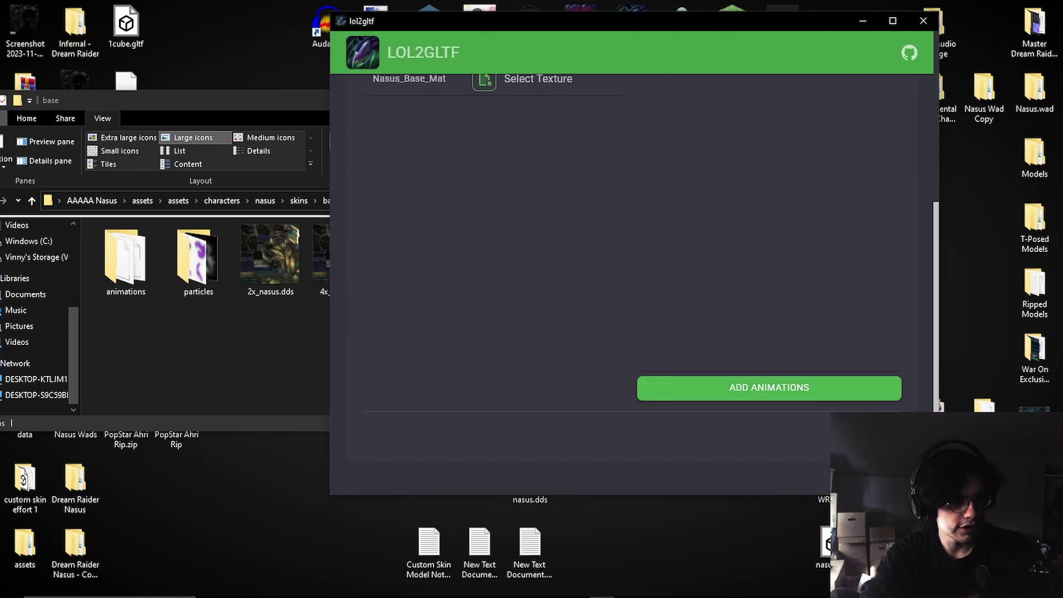
{"action": "left_click", "coordinate": [530, 473]}
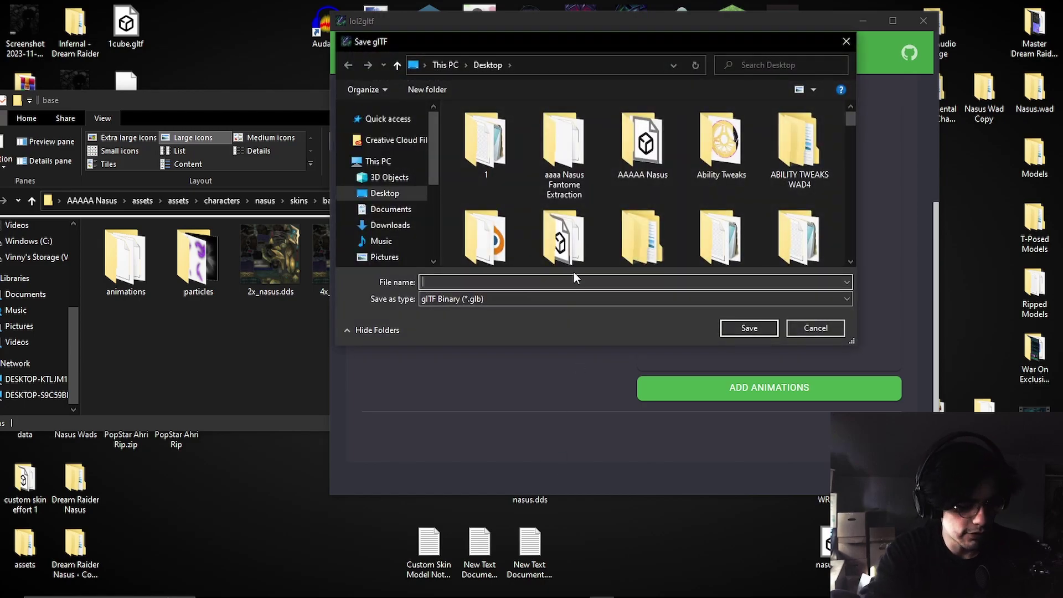
{"action": "type", "text": "bones"}
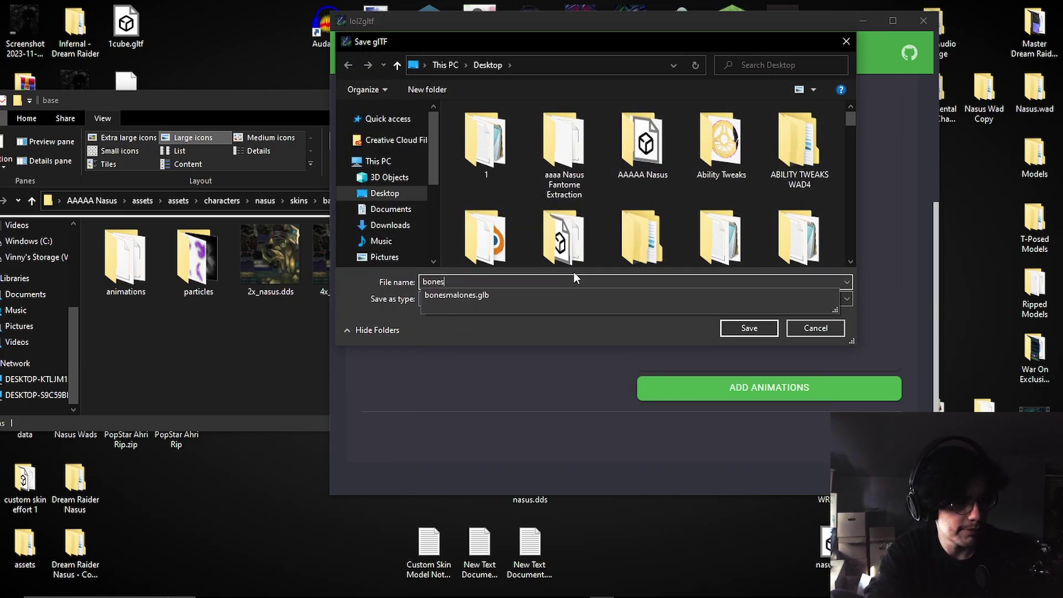
{"action": "key", "text": "BackSpace"}
{"action": "key", "text": "BackSpace"}
{"action": "key", "text": "BackSpace"}
{"action": "key", "text": "BackSpace"}
{"action": "key", "text": "BackSpace"}
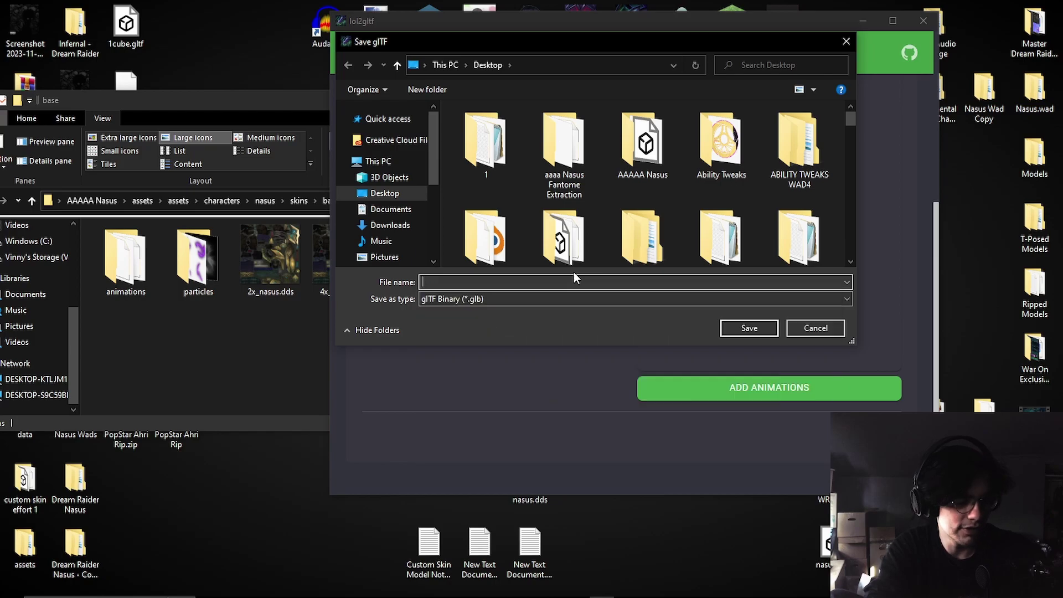
{"action": "type", "text": "nasusbase"}
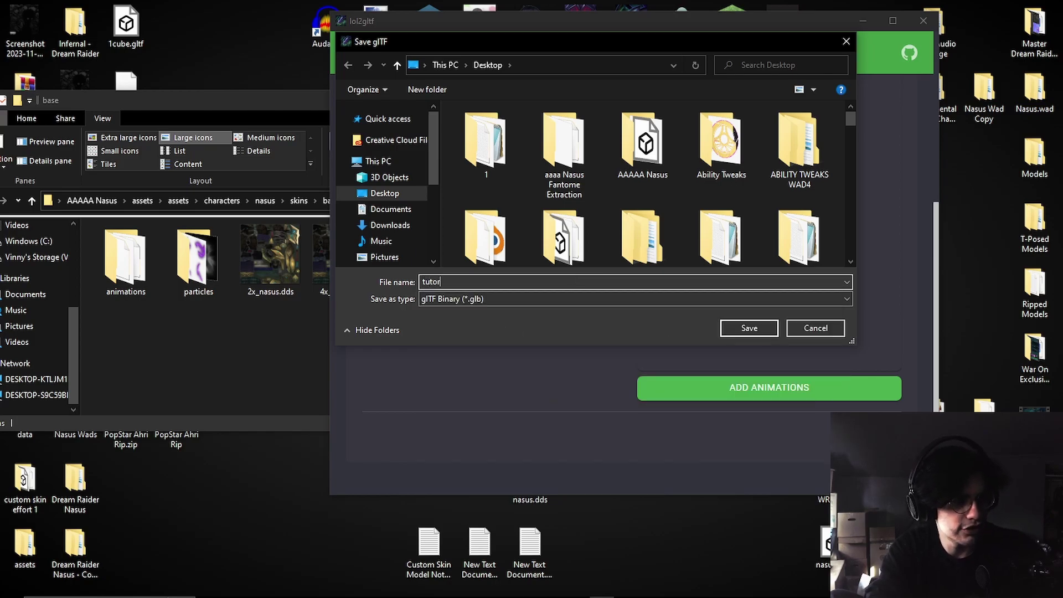
{"action": "key", "text": "Return"}
Move tutorial2.glb from the desktop into the base skin folder.
{"action": "left_click_drag", "start_coordinate": [224, 106], "coordinate": [516, 101]}
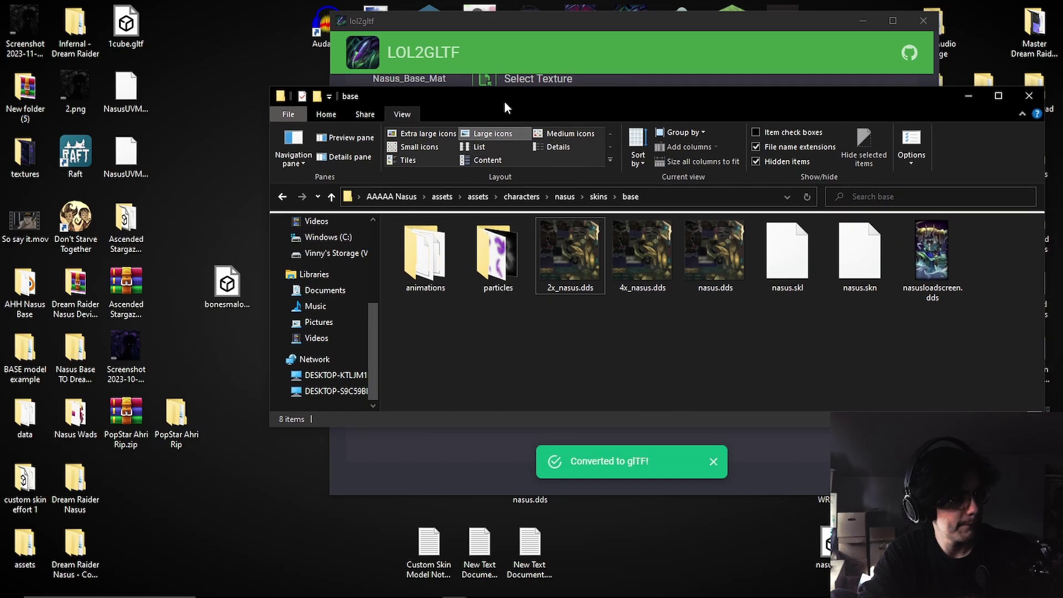
{"action": "left_click", "coordinate": [126, 490]}
{"action": "left_click_drag", "start_coordinate": [134, 496], "coordinate": [521, 361]}
{"action": "left_click_drag", "start_coordinate": [619, 107], "coordinate": [581, 83]}
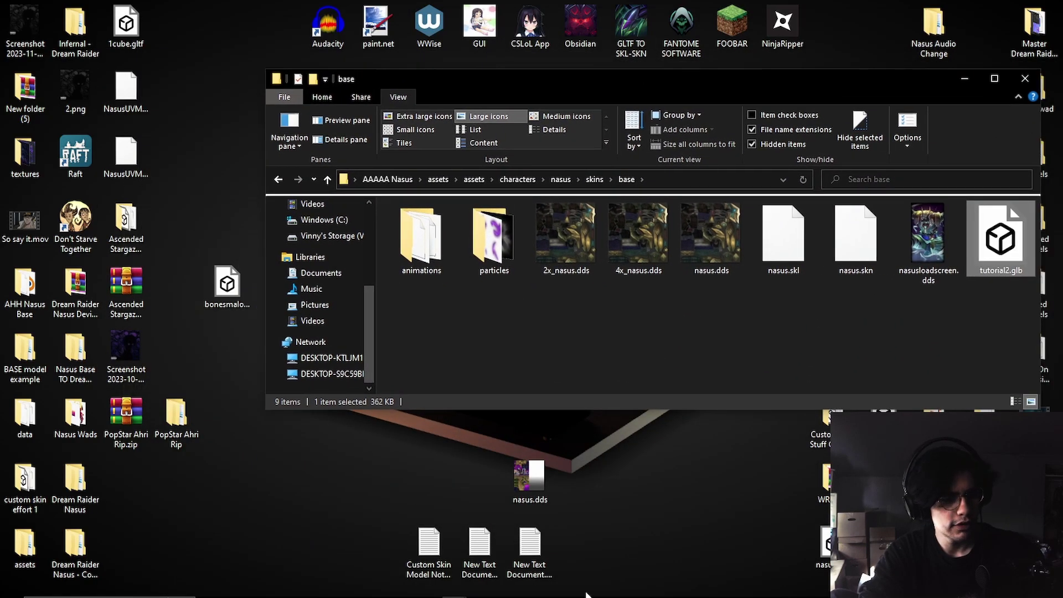
Switch to Blender and import bonesmalones.glb as glTF 2.0 from the AAAAA Nasus folder on the Desktop.
{"action": "left_click", "coordinate": [700, 588]}
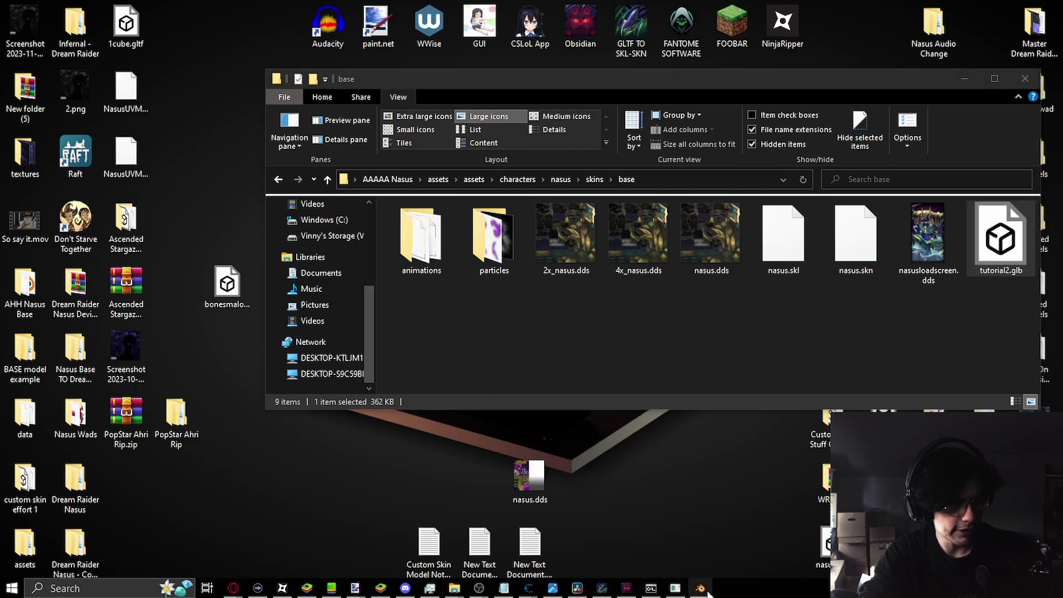
{"action": "left_click", "coordinate": [30, 23]}
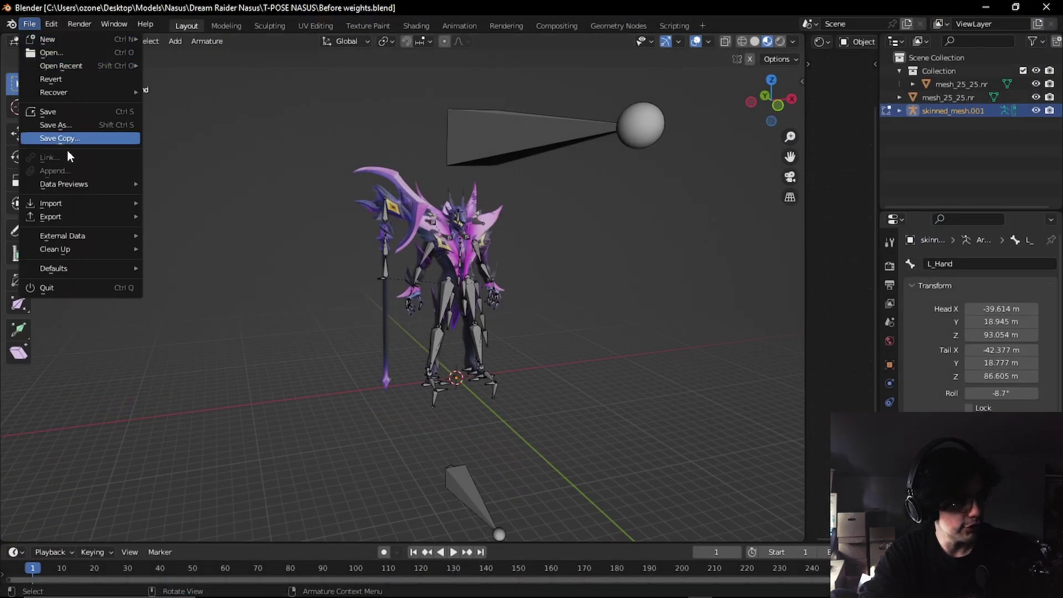
{"action": "mouse_move", "coordinate": [70, 208]}
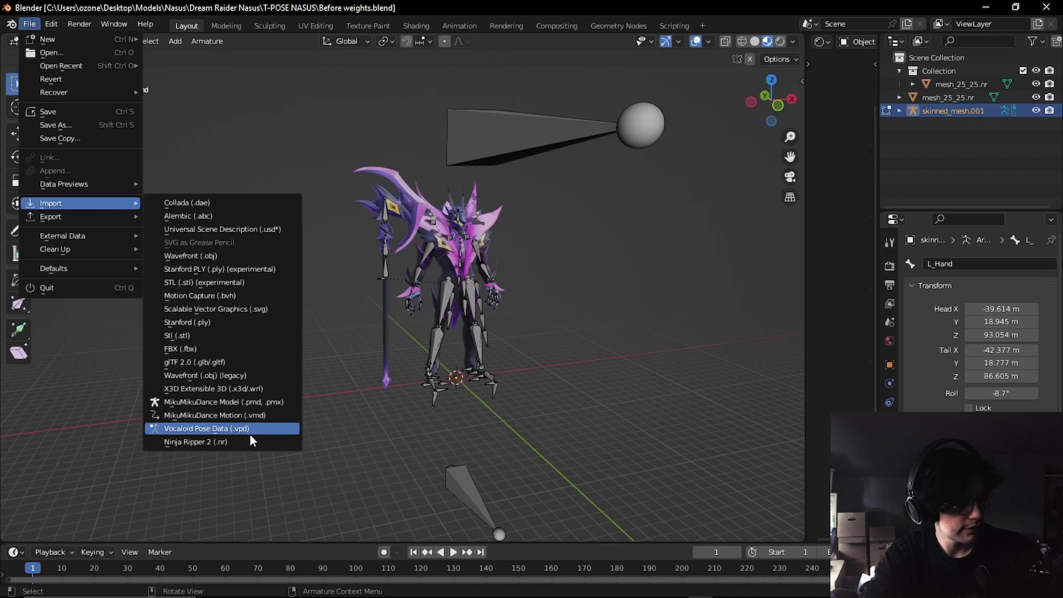
{"action": "left_click", "coordinate": [229, 360]}
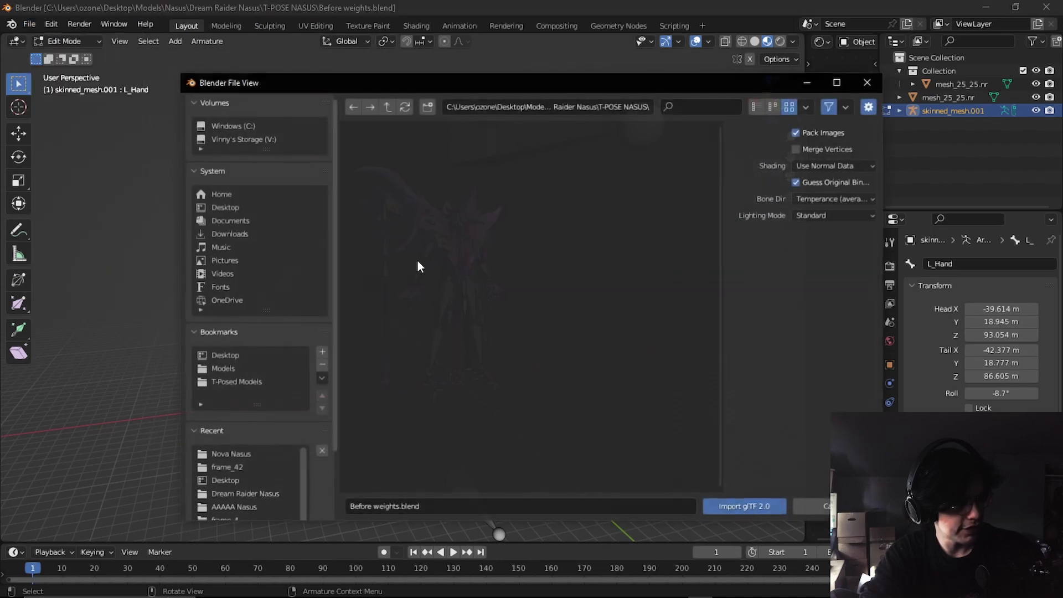
{"action": "left_click", "coordinate": [212, 221]}
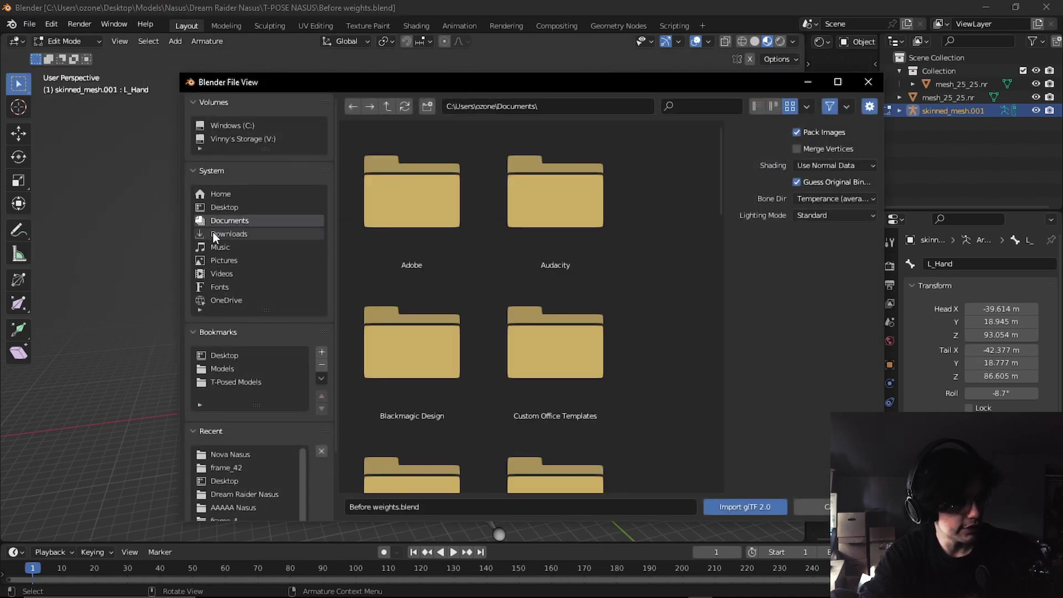
{"action": "left_click", "coordinate": [226, 355]}
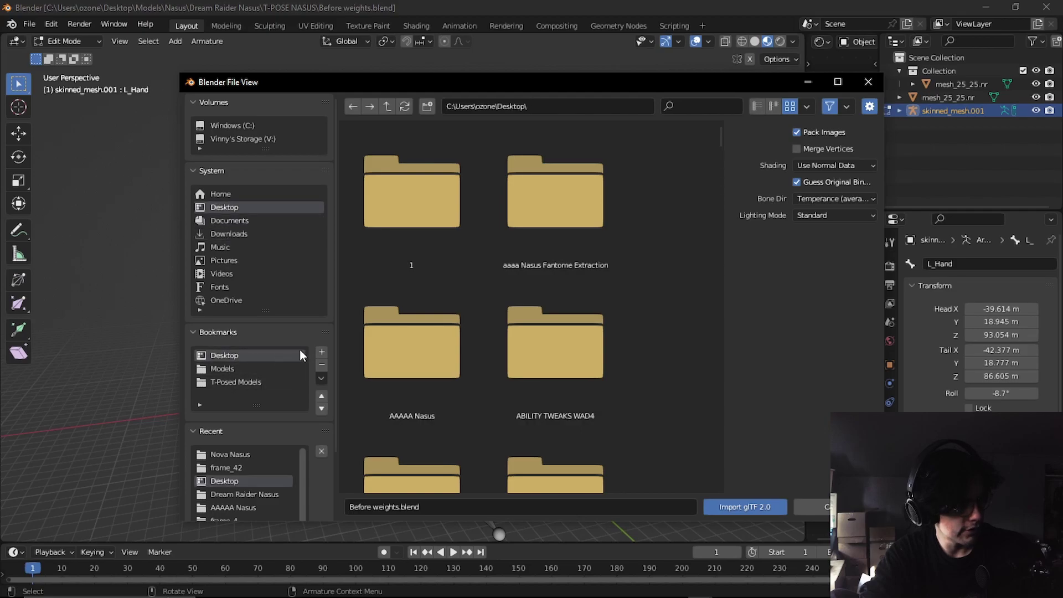
{"action": "double_click", "coordinate": [438, 367]}
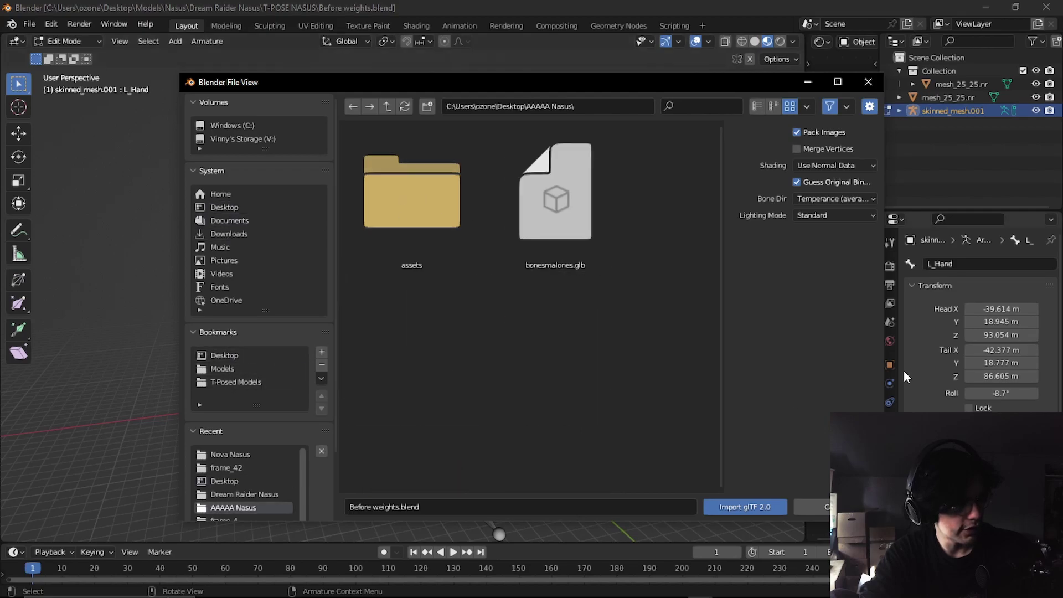
{"action": "double_click", "coordinate": [547, 233]}
Scale the imported base Nasus model and its armature by 1.7.
{"action": "type", "text": "s"}
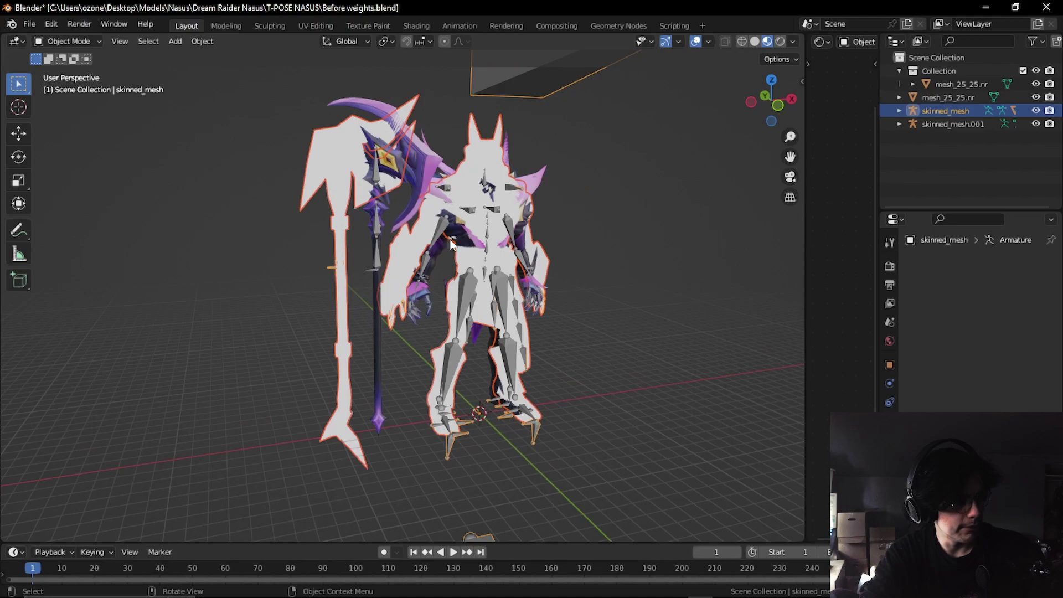
{"action": "type", "text": "1.7"}
{"action": "key", "text": "Return"}
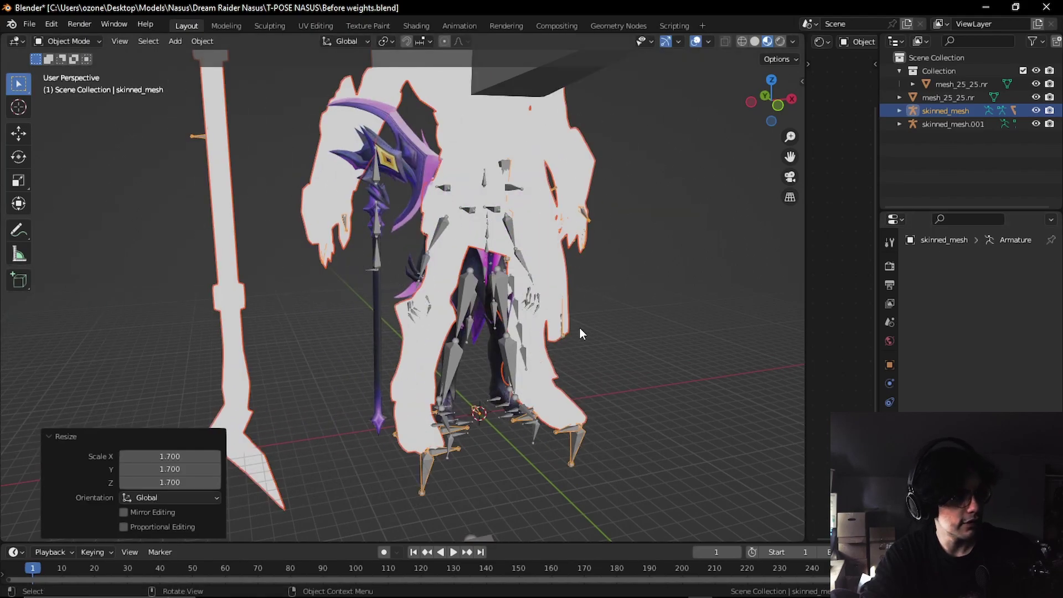
Move the imported base Nasus about -312 m along the X axis, clear of the custom model.
{"action": "middle_click_drag", "start_coordinate": [580, 328], "coordinate": [500, 336]}
{"action": "scroll", "coordinate": [500, 336], "scroll_direction": "up", "scroll_amount": 2}
{"action": "scroll", "coordinate": [460, 301], "scroll_direction": "down", "scroll_amount": 4}
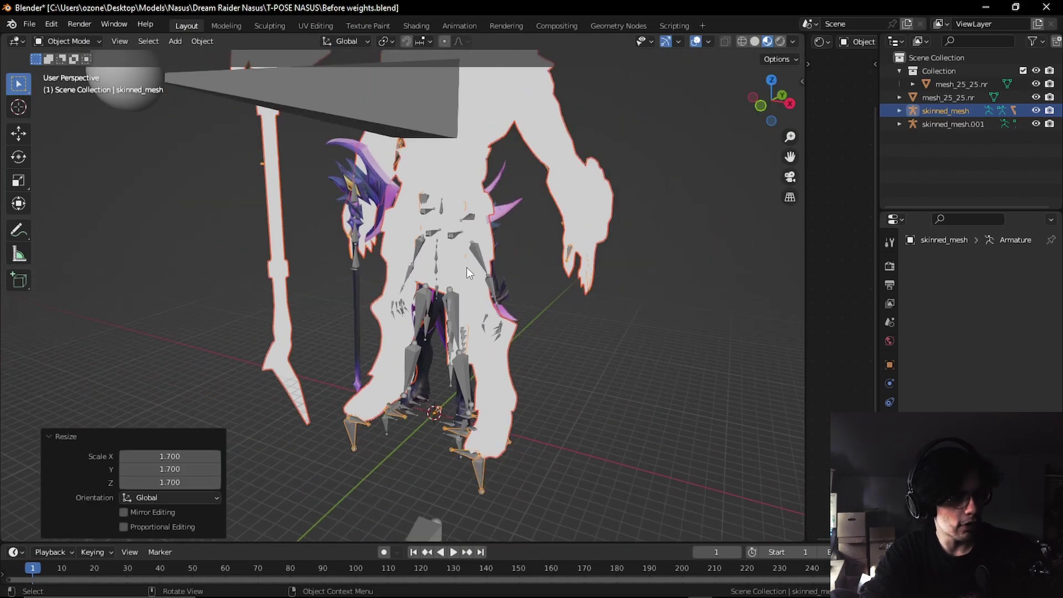
{"action": "scroll", "coordinate": [467, 270], "scroll_direction": "down", "scroll_amount": 2}
{"action": "scroll", "coordinate": [465, 255], "scroll_direction": "down", "scroll_amount": 2}
{"action": "key", "text": "g"}
{"action": "key", "text": "x"}
{"action": "left_click", "coordinate": [562, 188]}
{"action": "middle_click_drag", "start_coordinate": [562, 188], "coordinate": [278, 215]}
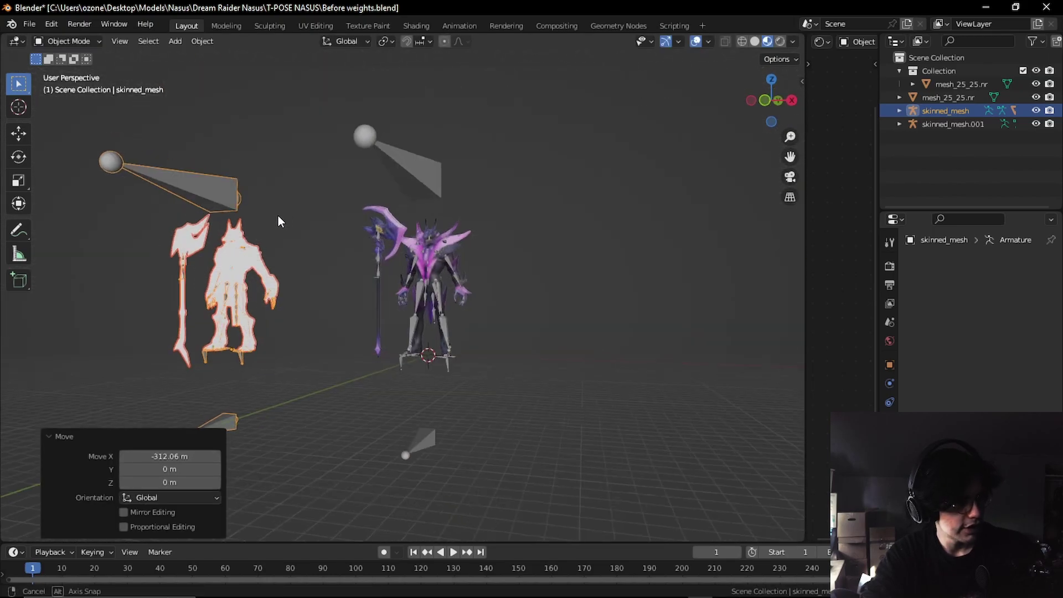
Select the white base Nasus mesh with its armature and clear the parent while keeping the transformation.
{"action": "scroll", "coordinate": [314, 240], "scroll_direction": "up", "scroll_amount": 3}
{"action": "left_click_drag", "start_coordinate": [790, 157], "coordinate": [531, 239]}
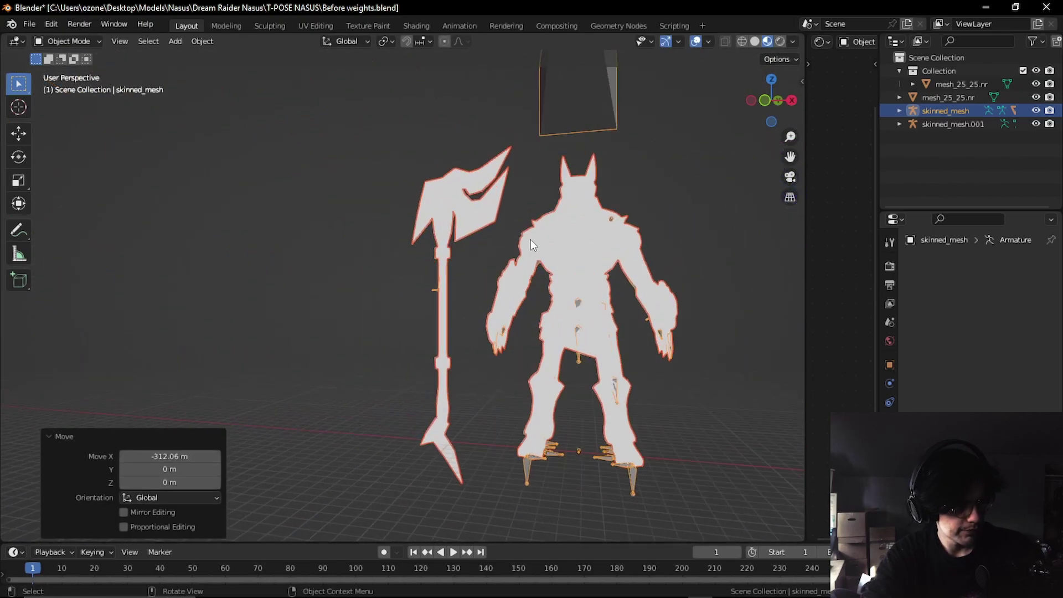
{"action": "scroll", "coordinate": [531, 239], "scroll_direction": "up", "scroll_amount": 2}
{"action": "left_click", "coordinate": [567, 253]}
{"action": "left_click", "coordinate": [686, 308], "text": "shift"}
{"action": "left_click", "coordinate": [626, 431], "text": "shift"}
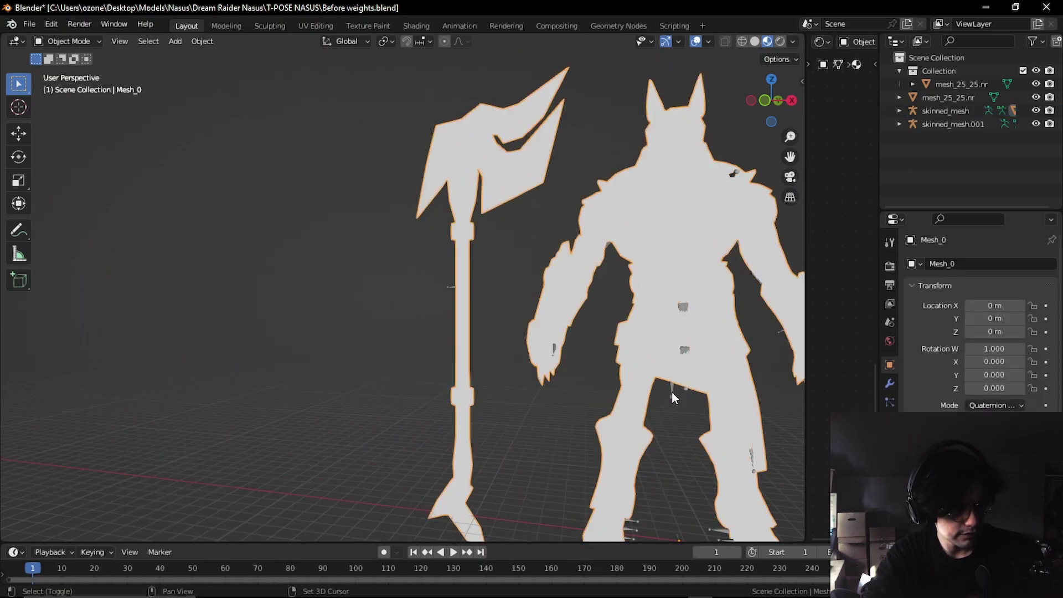
{"action": "left_click", "coordinate": [672, 390], "text": "shift"}
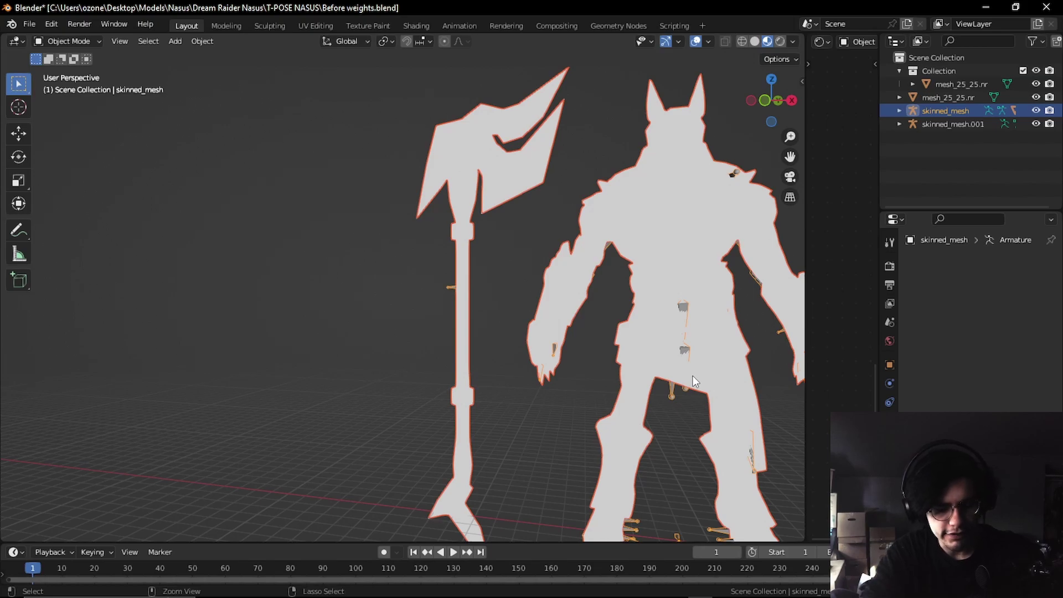
{"action": "key", "text": "ctrl+p"}
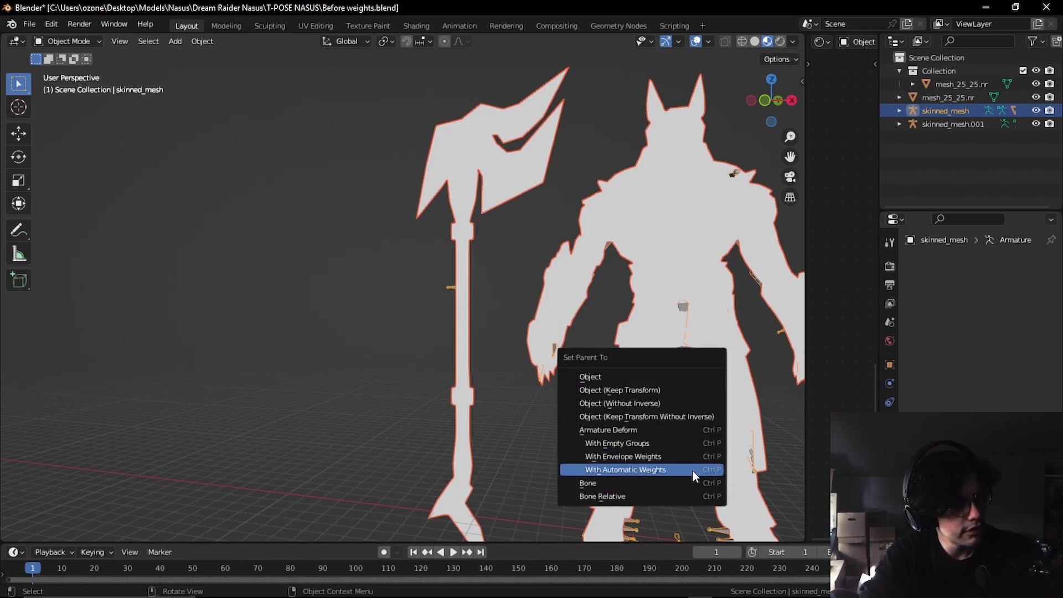
{"action": "key", "text": "alt+p"}
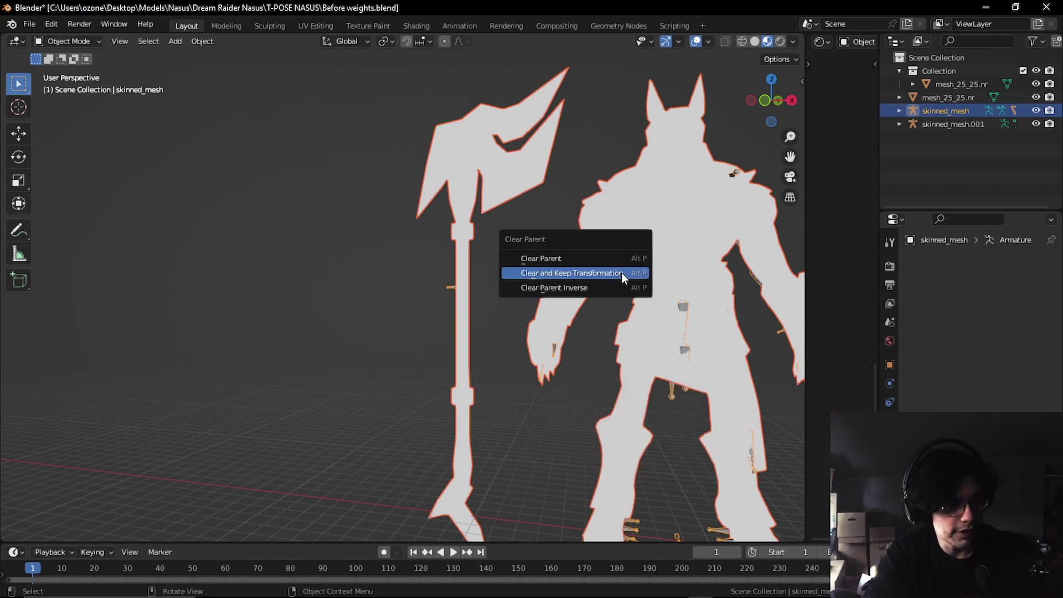
{"action": "left_click", "coordinate": [621, 273]}
Pull the base Nasus mesh Mesh_0 away from its bones and delete it, leaving only the armature.
{"action": "middle_click_drag", "start_coordinate": [524, 192], "coordinate": [580, 225]}
{"action": "left_click", "coordinate": [580, 225]}
{"action": "key", "text": "g"}
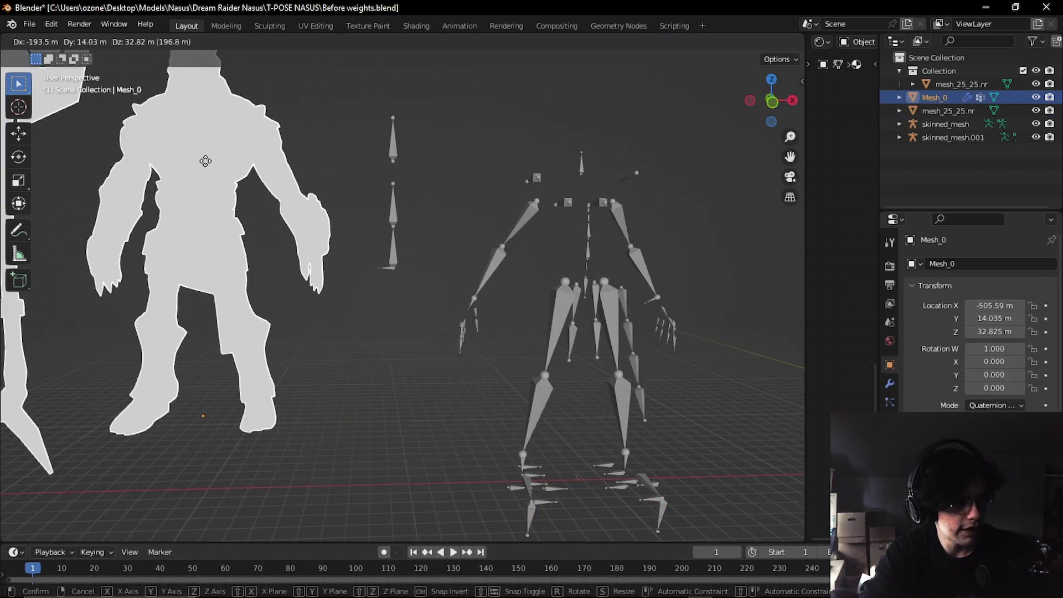
{"action": "left_click", "coordinate": [596, 358]}
{"action": "key", "text": "Delete"}
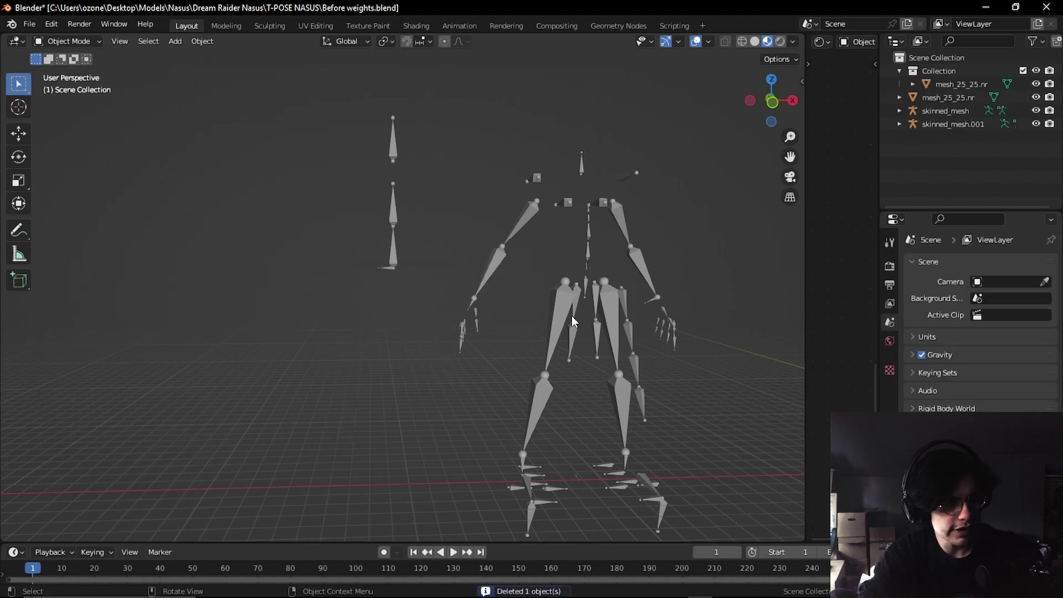
Examine the separated base armature and compare it with the bones already placed in the custom Nasus.
{"action": "scroll", "coordinate": [590, 296], "scroll_direction": "down", "scroll_amount": 3}
{"action": "middle_click_drag", "start_coordinate": [590, 296], "coordinate": [507, 317]}
{"action": "scroll", "coordinate": [554, 314], "scroll_direction": "up", "scroll_amount": 5}
{"action": "left_click", "coordinate": [543, 240]}
{"action": "middle_click_drag", "start_coordinate": [643, 410], "coordinate": [749, 387]}
{"action": "left_click", "coordinate": [767, 178]}
{"action": "left_click_drag", "start_coordinate": [790, 157], "coordinate": [542, 181]}
{"action": "middle_click_drag", "start_coordinate": [543, 181], "coordinate": [706, 362]}
{"action": "scroll", "coordinate": [542, 256], "scroll_direction": "up", "scroll_amount": 3}
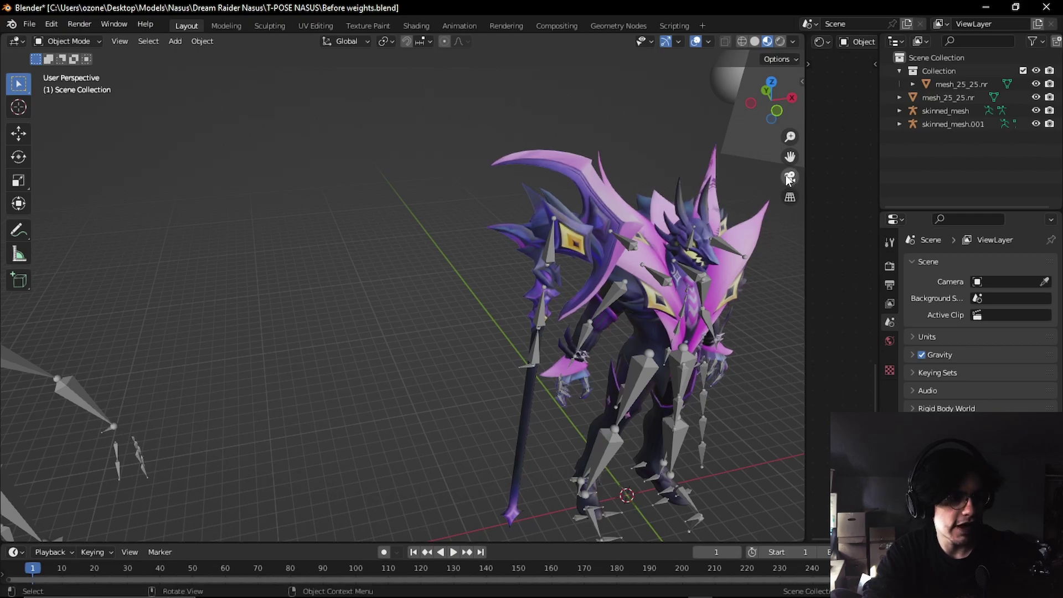
Inspect from several sides how the bones line up with the custom model's arms, hands, torso and staff.
{"action": "middle_click_drag", "start_coordinate": [785, 158], "coordinate": [593, 467]}
{"action": "scroll", "coordinate": [320, 359], "scroll_direction": "up", "scroll_amount": 4}
{"action": "middle_click_drag", "start_coordinate": [320, 358], "coordinate": [375, 387]}
{"action": "middle_click_drag", "start_coordinate": [284, 469], "coordinate": [350, 421]}
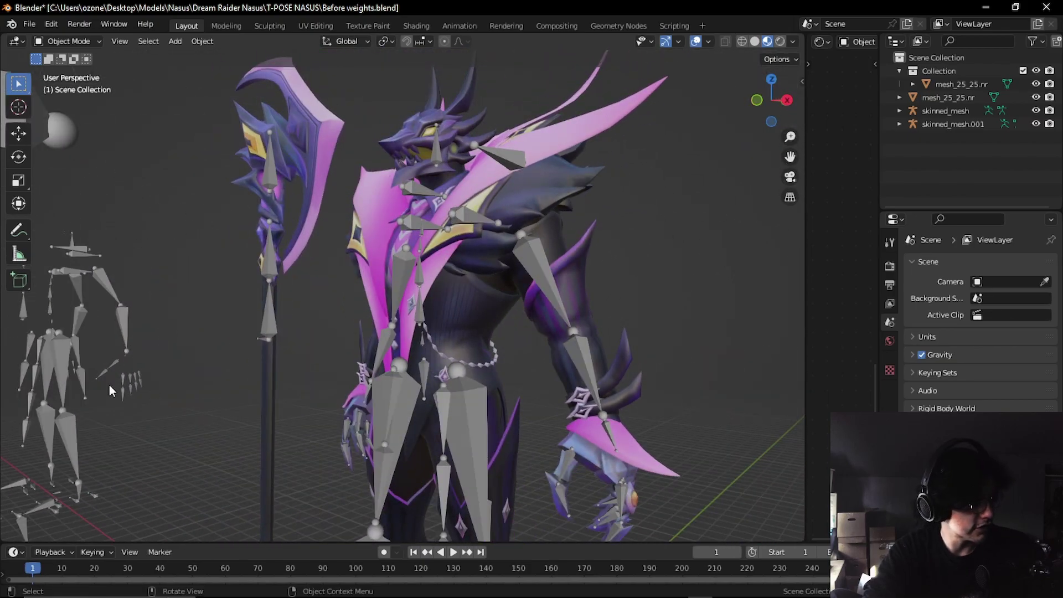
{"action": "left_click_drag", "start_coordinate": [72, 344], "coordinate": [181, 414]}
{"action": "left_click", "coordinate": [181, 414]}
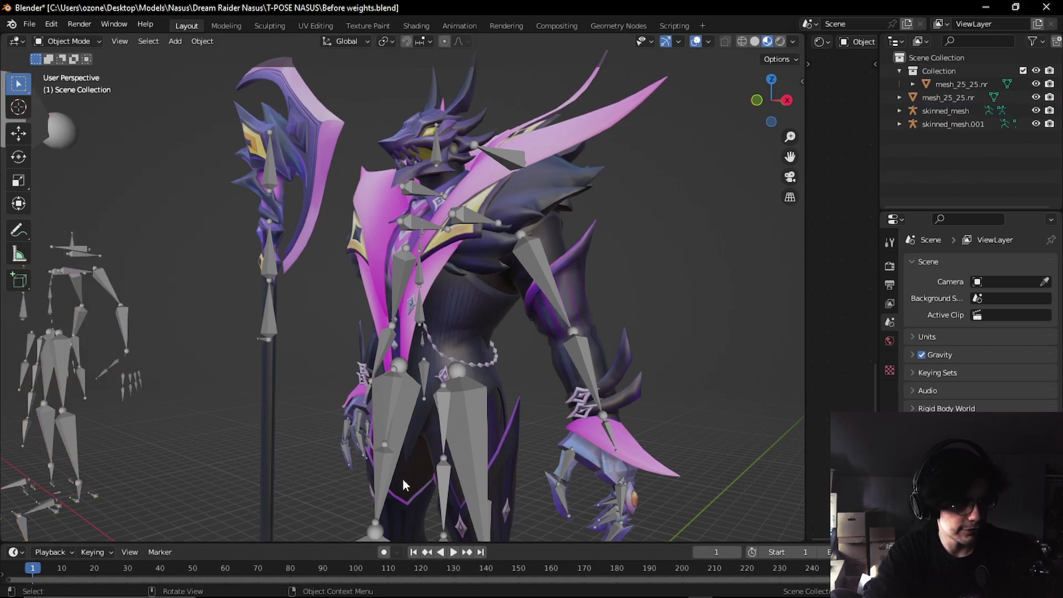
{"action": "middle_click_drag", "start_coordinate": [397, 418], "coordinate": [466, 389]}
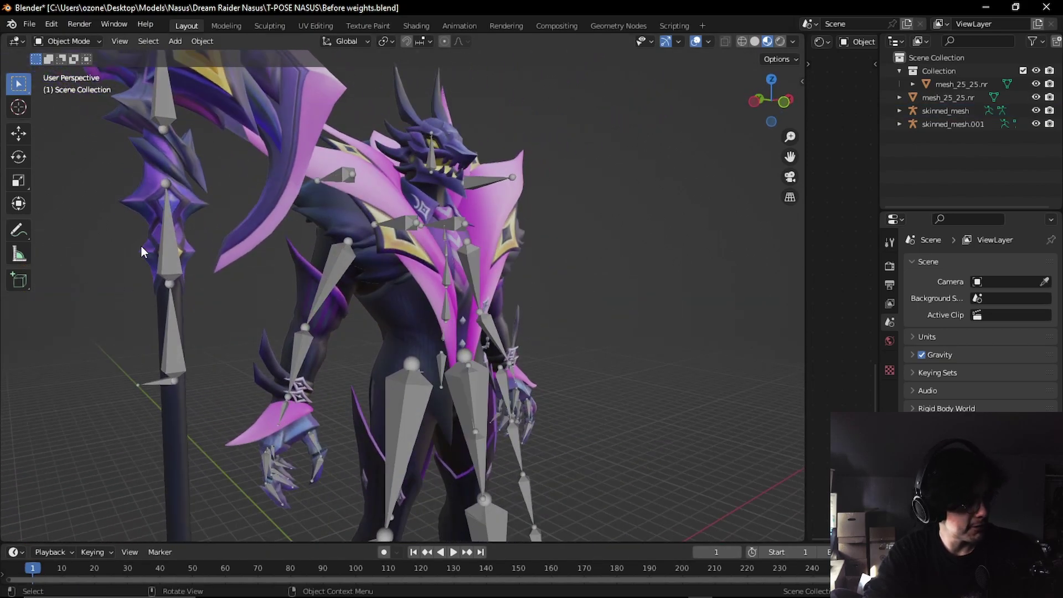
{"action": "scroll", "coordinate": [164, 223], "scroll_direction": "down", "scroll_amount": 3}
{"action": "middle_click_drag", "start_coordinate": [357, 424], "coordinate": [280, 387]}
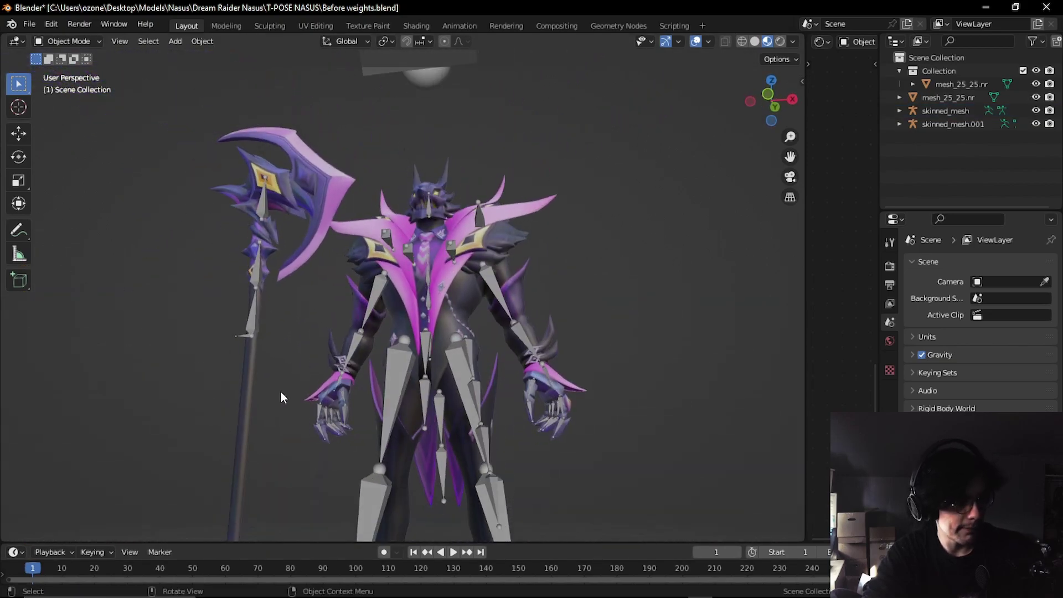
{"action": "middle_click_drag", "start_coordinate": [439, 404], "coordinate": [595, 354]}
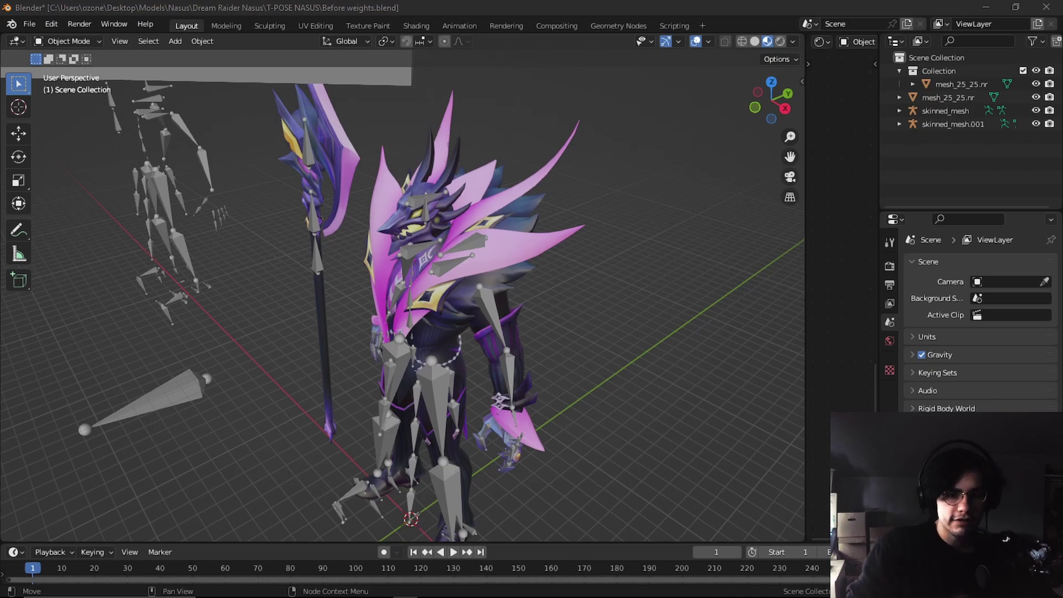
{"action": "middle_click_drag", "start_coordinate": [665, 199], "coordinate": [630, 424]}
{"action": "middle_click_drag", "start_coordinate": [437, 289], "coordinate": [515, 231]}
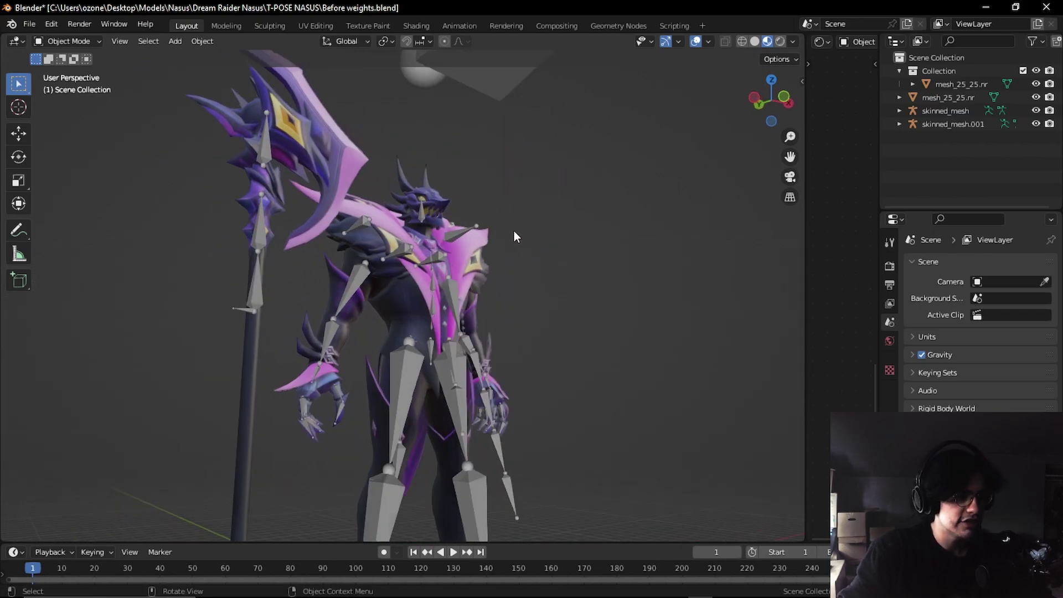
{"action": "scroll", "coordinate": [237, 351], "scroll_direction": "up", "scroll_amount": 3}
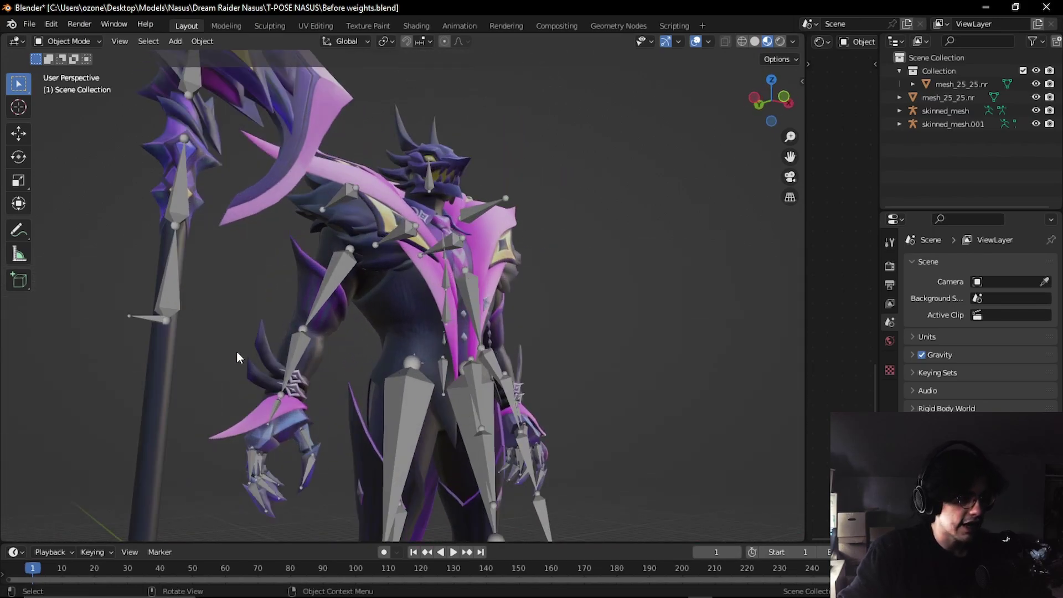
Select the custom Nasus model's mesh_25_25.nr meshes at the arm.
{"action": "left_click", "coordinate": [319, 352]}
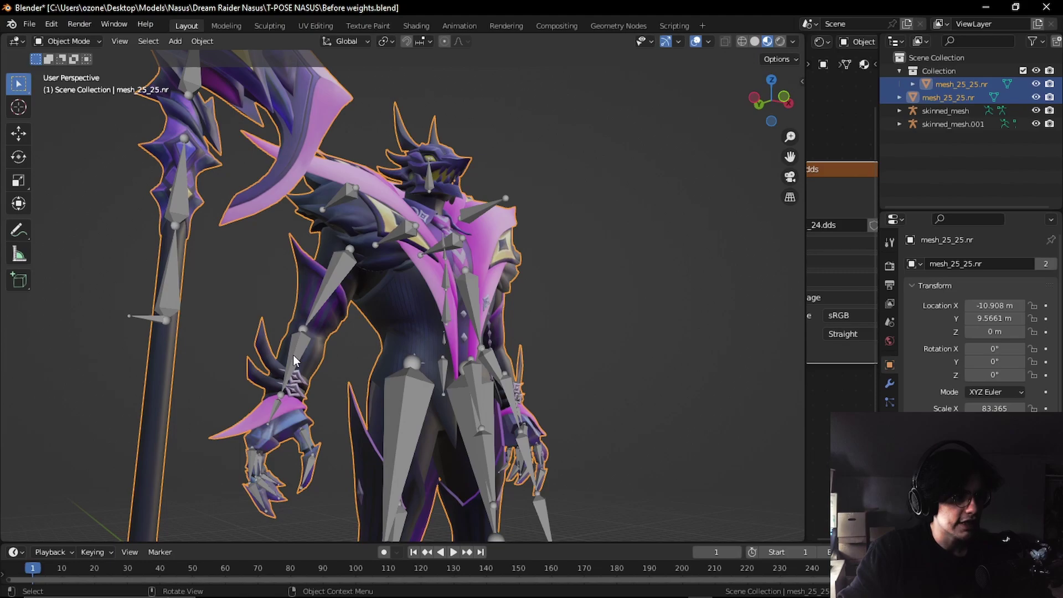
{"action": "left_click", "coordinate": [294, 358]}
{"action": "left_click", "coordinate": [320, 275]}
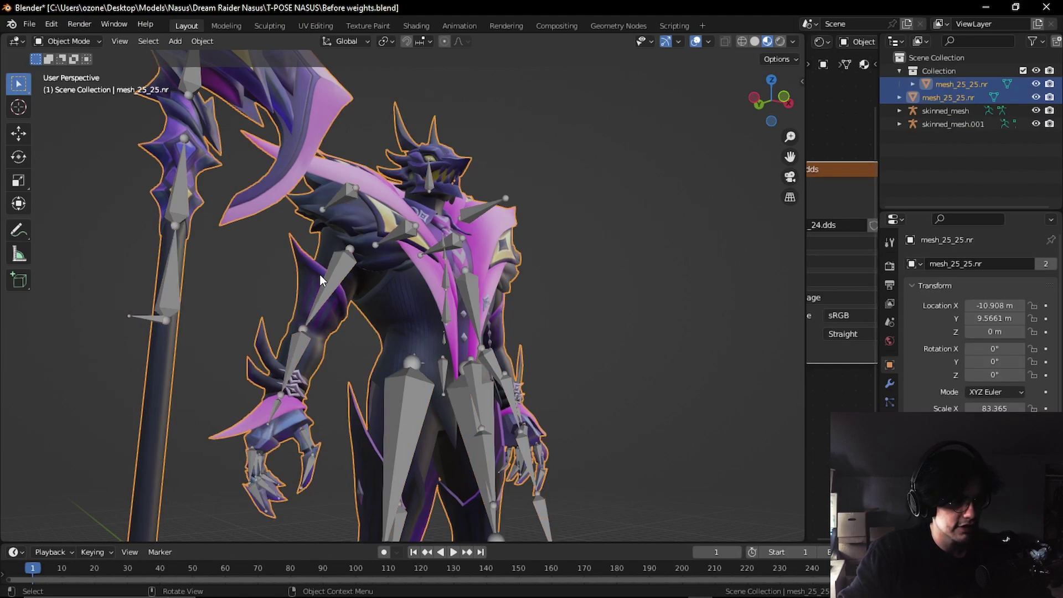
Try to parent the custom Nasus mesh to the skinned_mesh.001 armature with automatic weights.
{"action": "left_click", "coordinate": [318, 275]}
{"action": "left_click", "coordinate": [284, 264]}
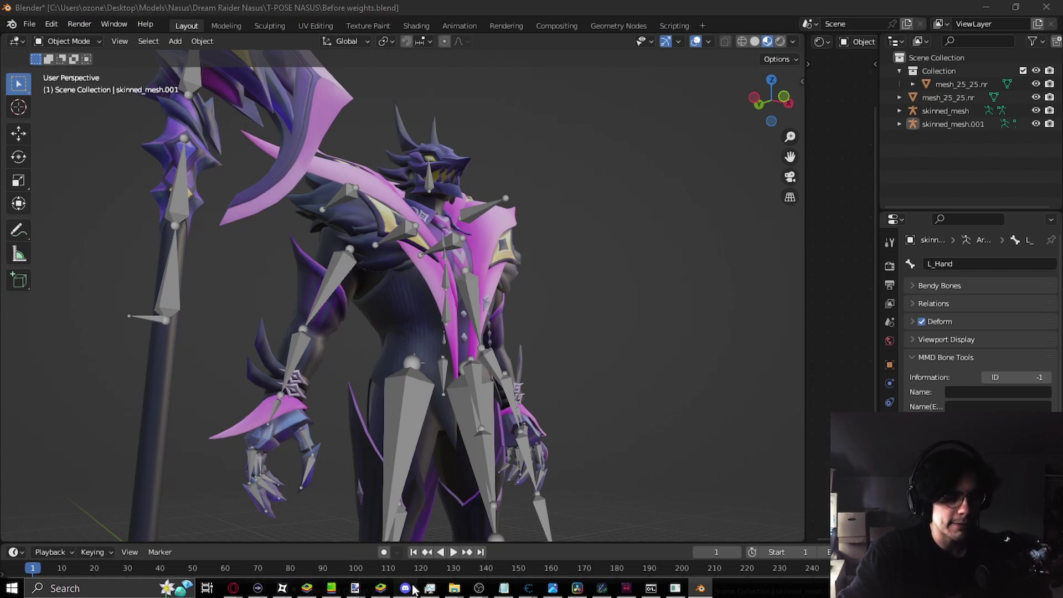
{"action": "middle_click_drag", "start_coordinate": [599, 278], "coordinate": [451, 315]}
{"action": "left_click_drag", "start_coordinate": [450, 315], "coordinate": [462, 374]}
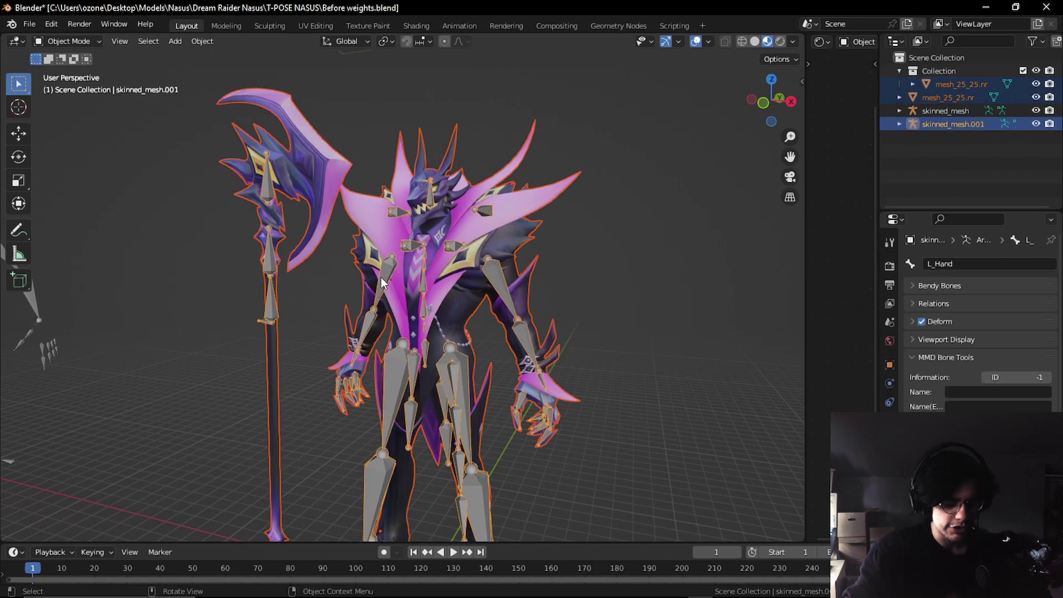
{"action": "key", "text": "ctrl+p"}
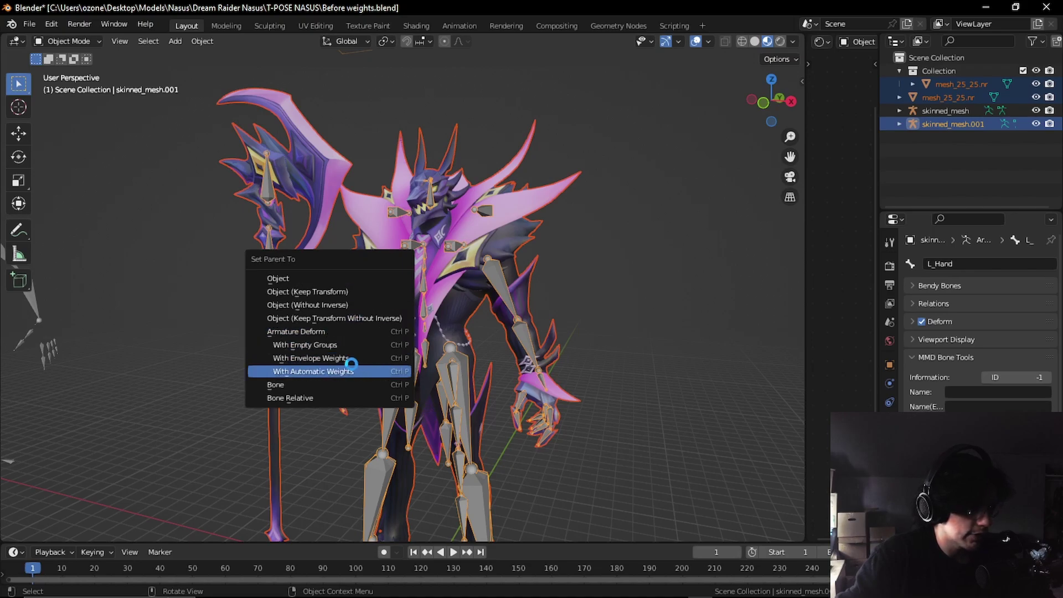
{"action": "left_click", "coordinate": [332, 370]}
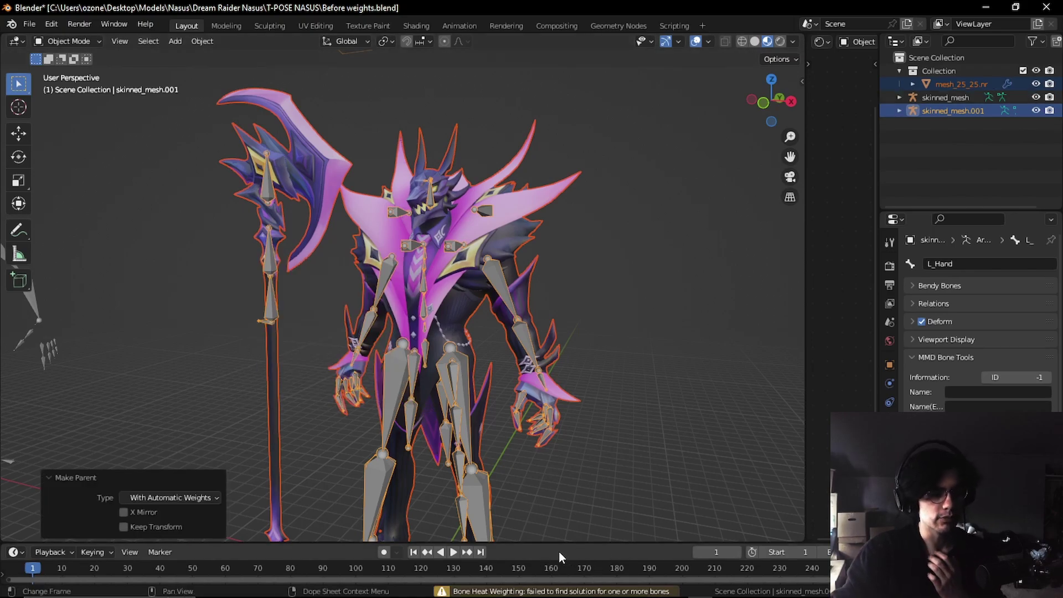
{"action": "mouse_move", "coordinate": [569, 594]}
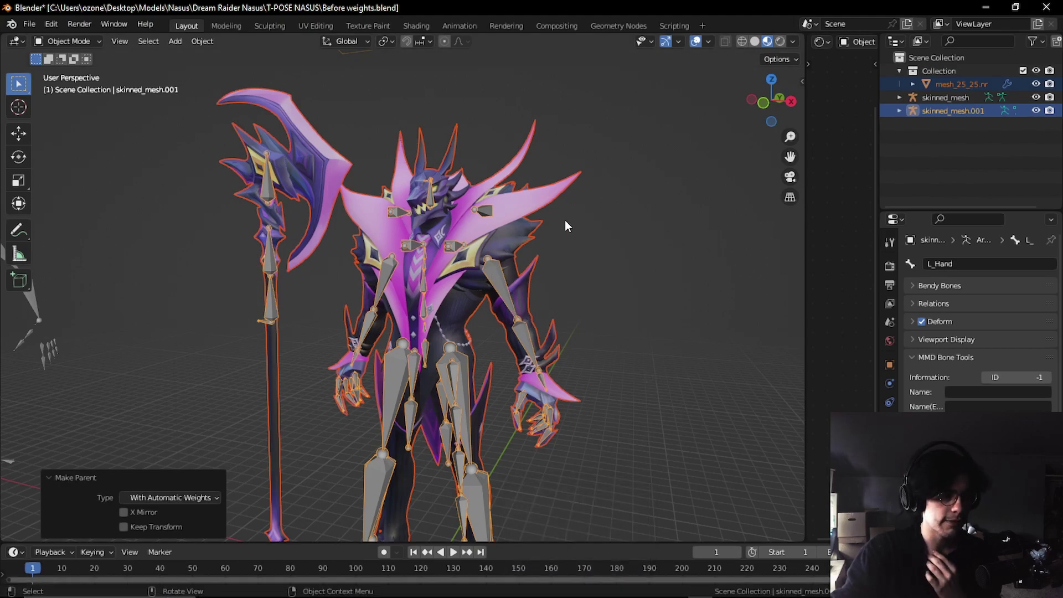
{"action": "left_click", "coordinate": [591, 226]}
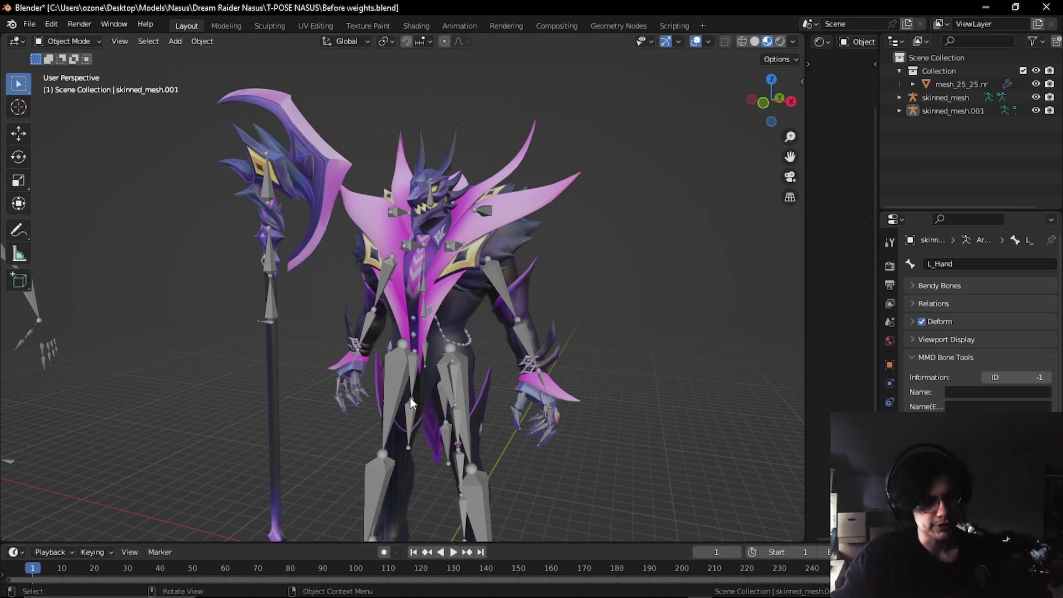
{"action": "left_click", "coordinate": [424, 384]}
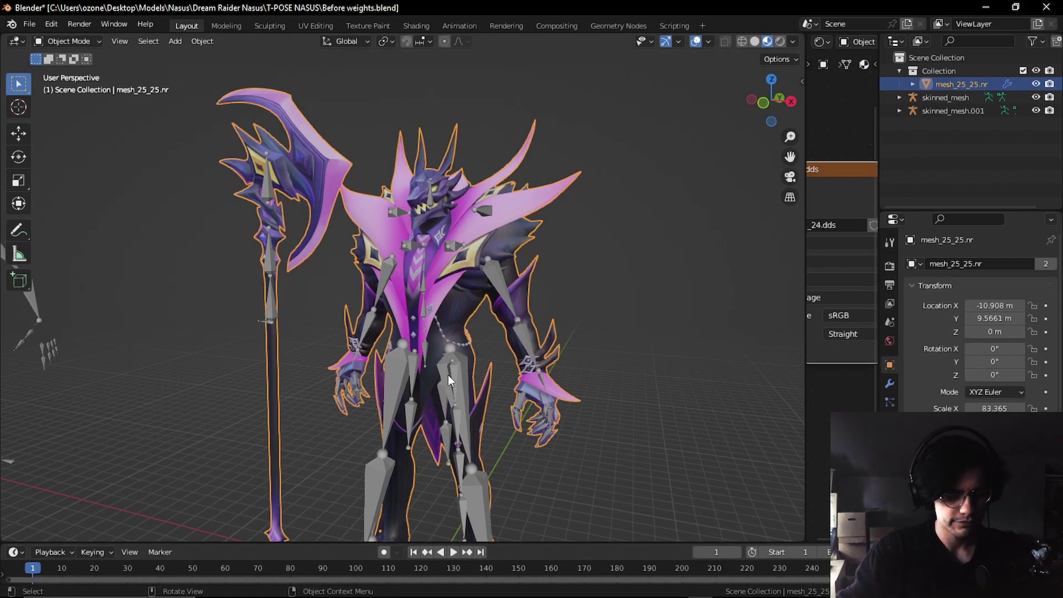
{"action": "left_click", "coordinate": [460, 360], "text": "shift"}
{"action": "right_click", "coordinate": [464, 357]}
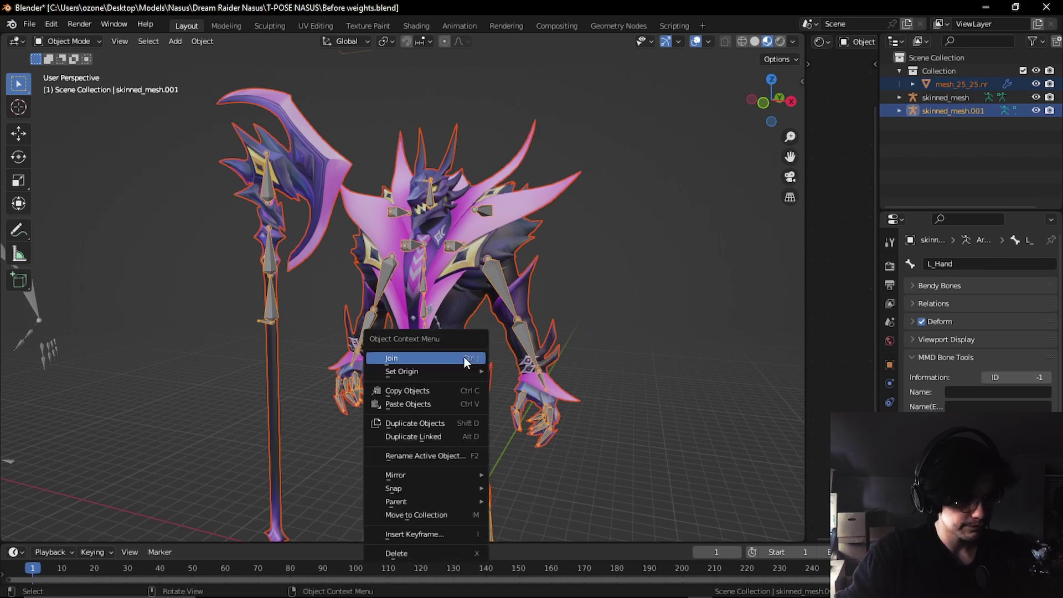
Merge all vertices of the custom Nasus mesh by distance, with a merge distance of 0.0001 m.
{"action": "left_click", "coordinate": [468, 310]}
{"action": "right_click", "coordinate": [463, 306]}
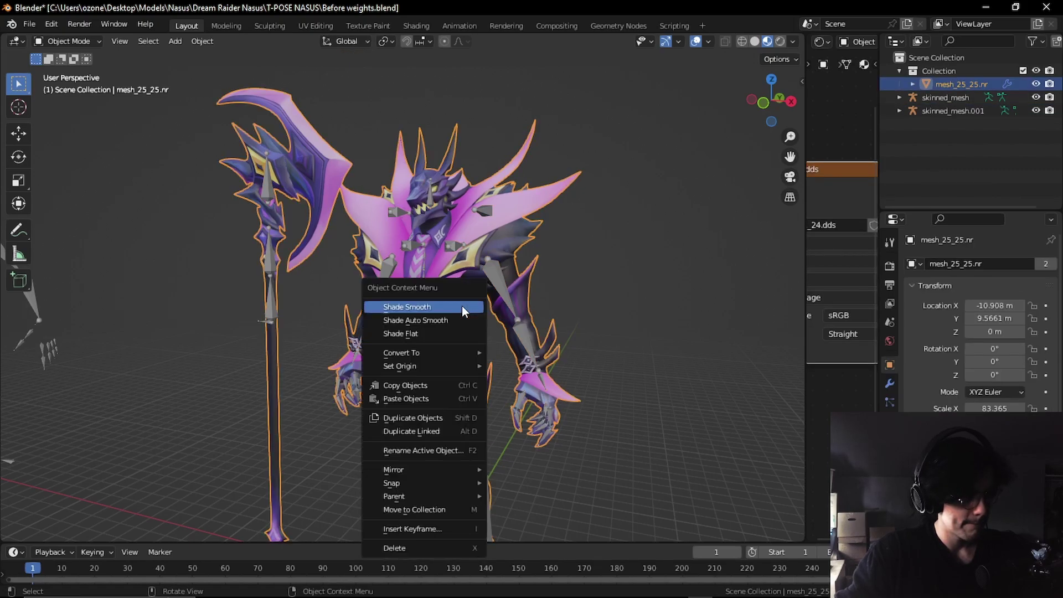
{"action": "key", "text": "Tab"}
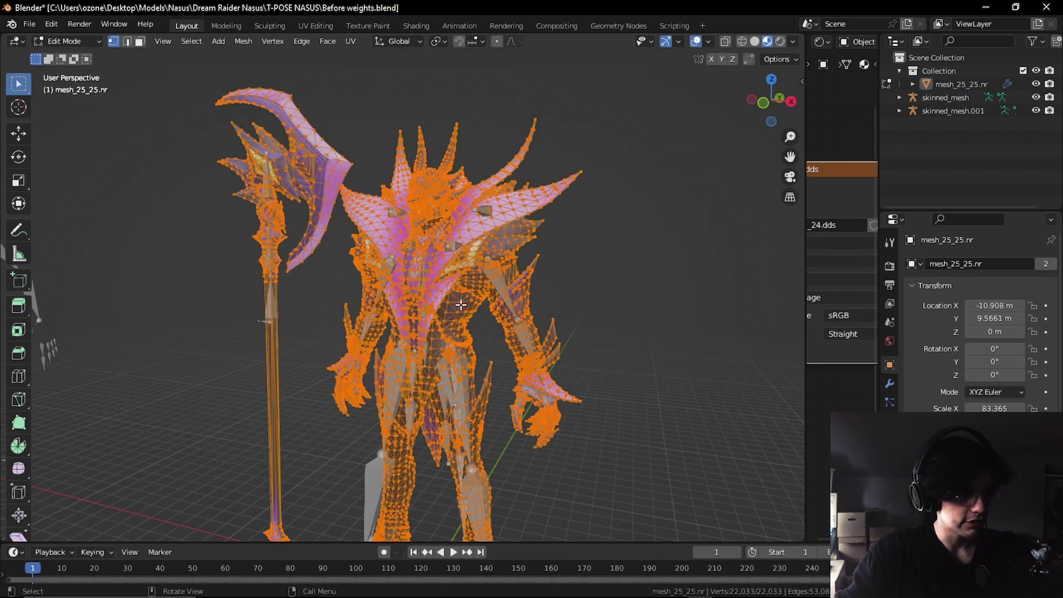
{"action": "right_click", "coordinate": [460, 305]}
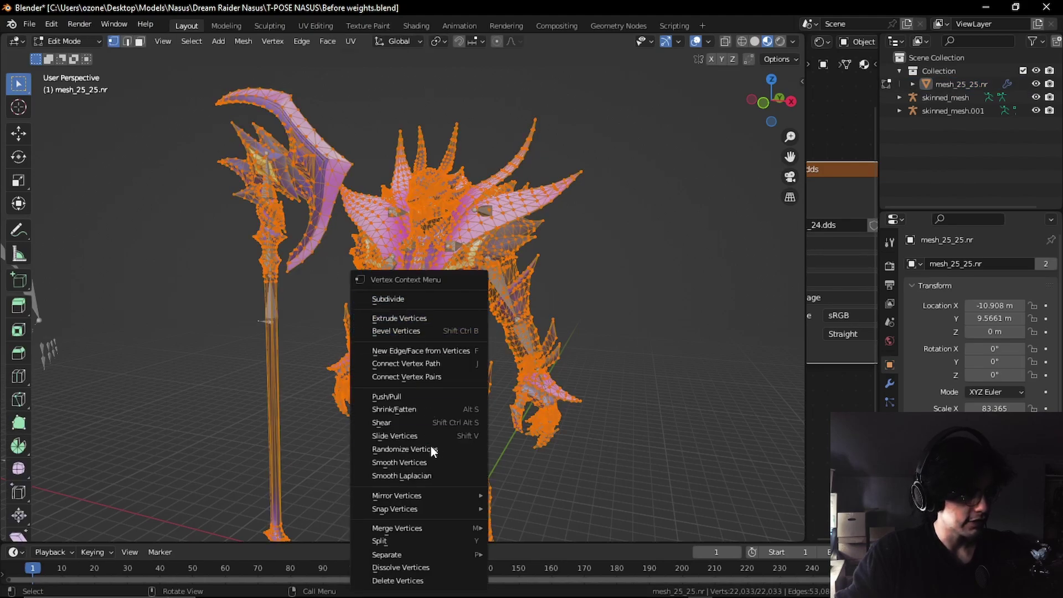
{"action": "middle_click_drag", "start_coordinate": [354, 460], "coordinate": [321, 398]}
{"action": "key", "text": "alt+a"}
{"action": "key", "text": "a"}
{"action": "right_click", "coordinate": [431, 302]}
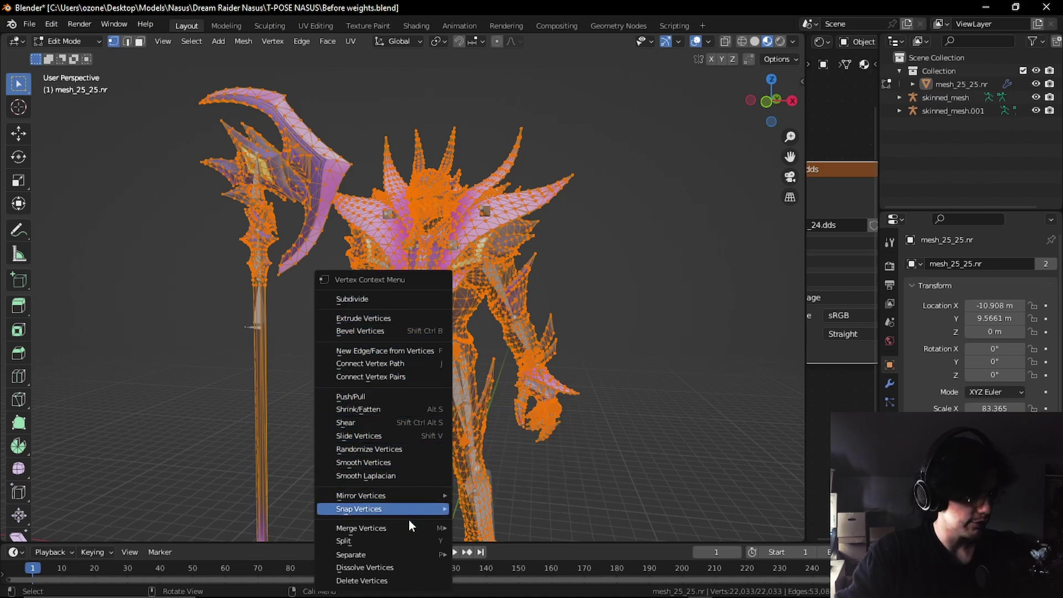
{"action": "mouse_move", "coordinate": [398, 525]}
{"action": "left_click", "coordinate": [497, 524]}
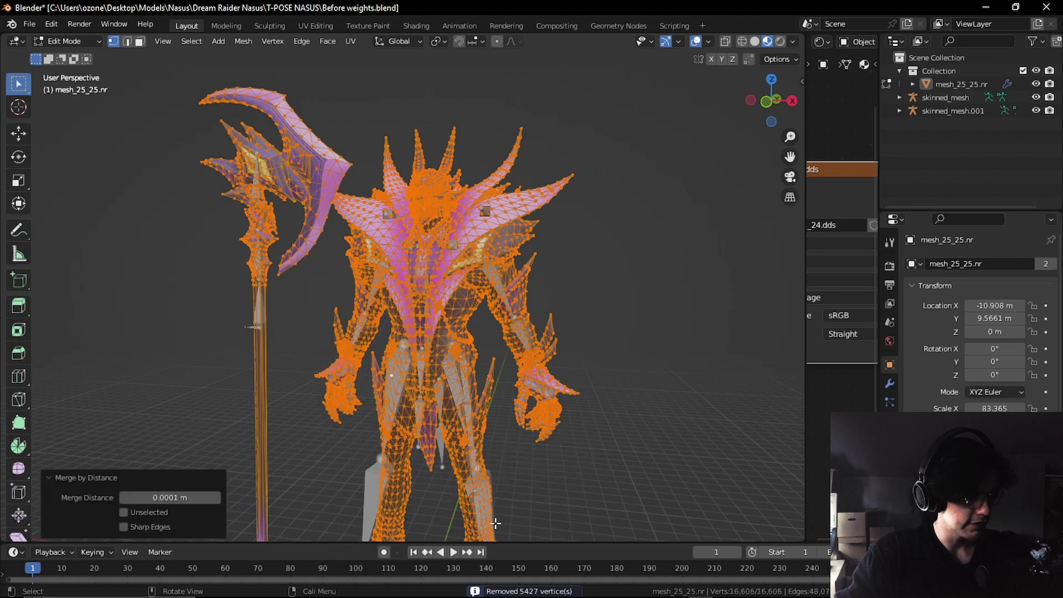
{"action": "key", "text": "Tab"}
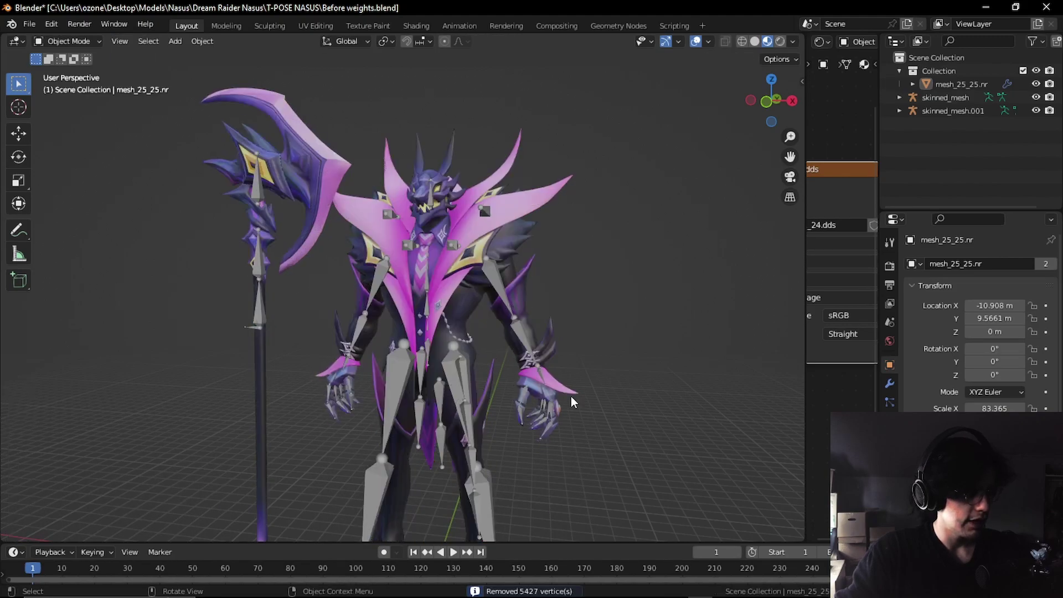
Parent the merged custom Nasus mesh to the skinned_mesh.001 armature with automatic weights.
{"action": "left_click", "coordinate": [426, 293]}
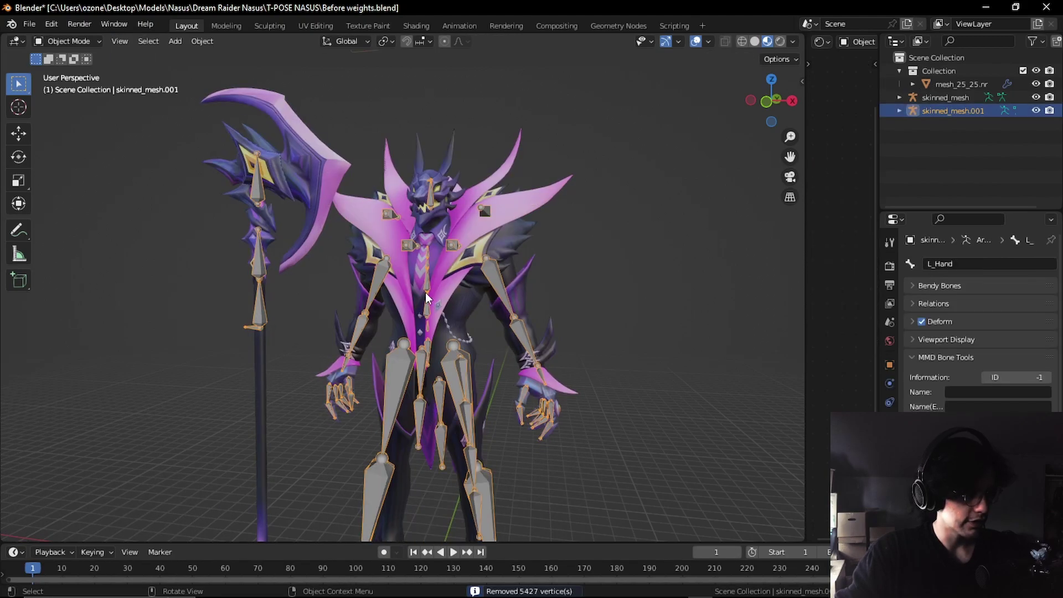
{"action": "left_click", "coordinate": [457, 303], "text": "shift"}
{"action": "key", "text": "ctrl+p"}
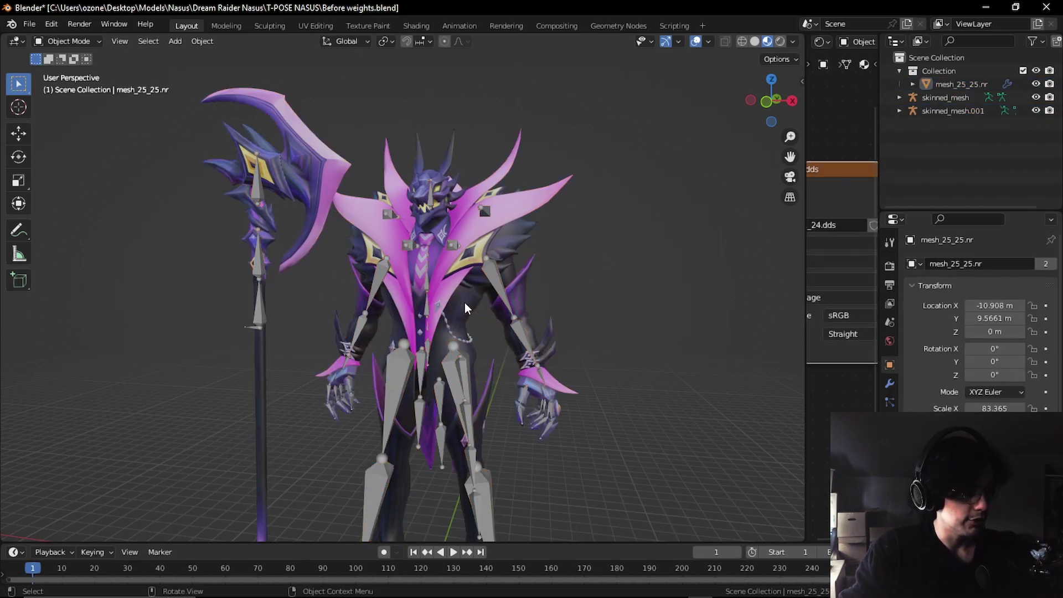
{"action": "left_click", "coordinate": [450, 372], "text": "shift"}
{"action": "key", "text": "ctrl+p"}
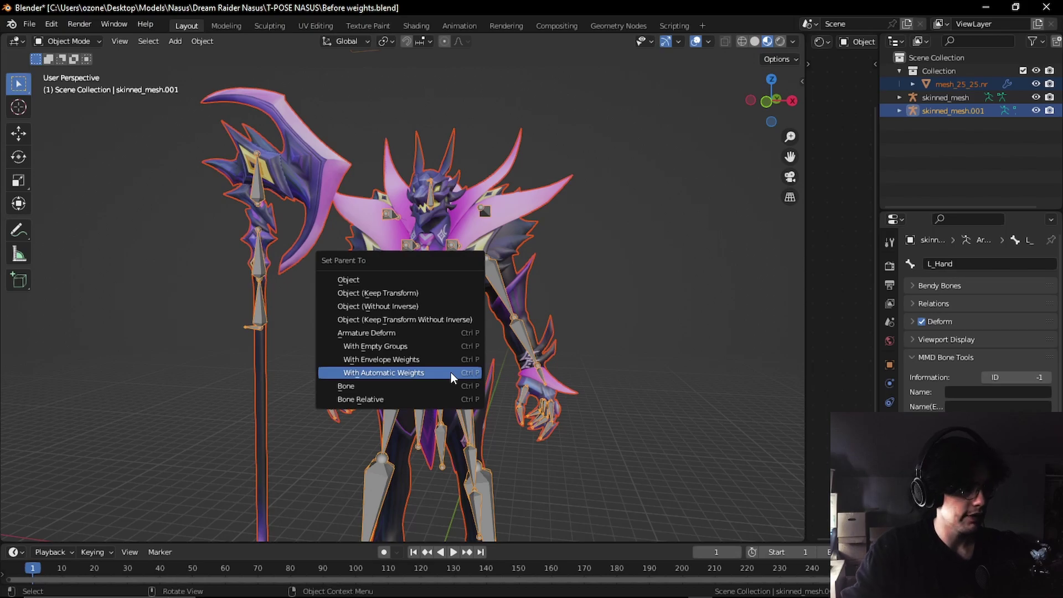
{"action": "left_click", "coordinate": [423, 373]}
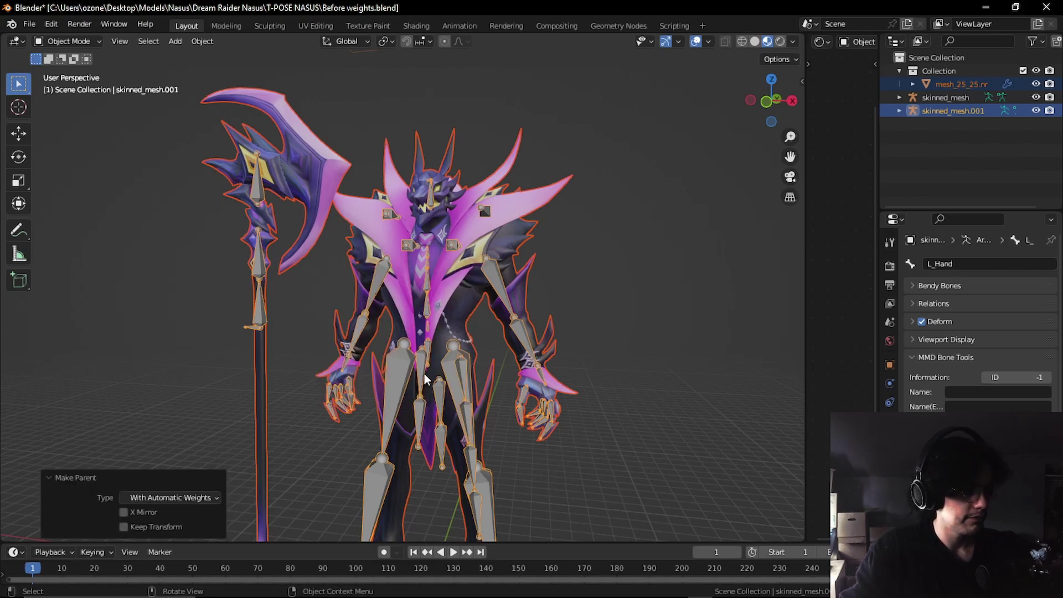
Test the arm deformation in Pose Mode by rotating the L_Elbow bone, and undo the rotation.
{"action": "left_click", "coordinate": [68, 42]}
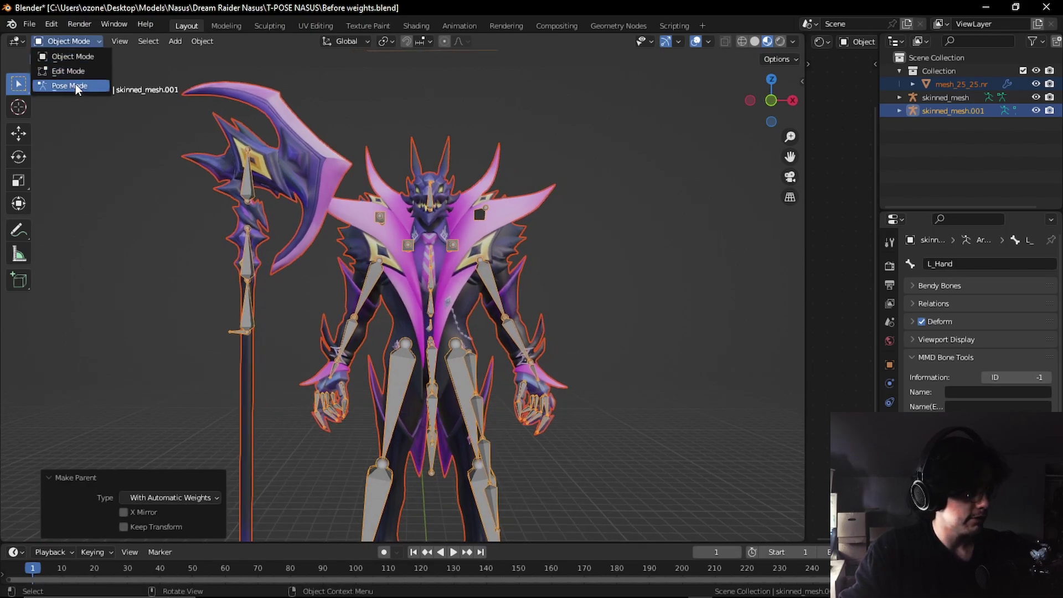
{"action": "left_click", "coordinate": [78, 84]}
{"action": "scroll", "coordinate": [315, 237], "scroll_direction": "up", "scroll_amount": 5}
{"action": "left_click", "coordinate": [241, 397]}
{"action": "key", "text": "r"}
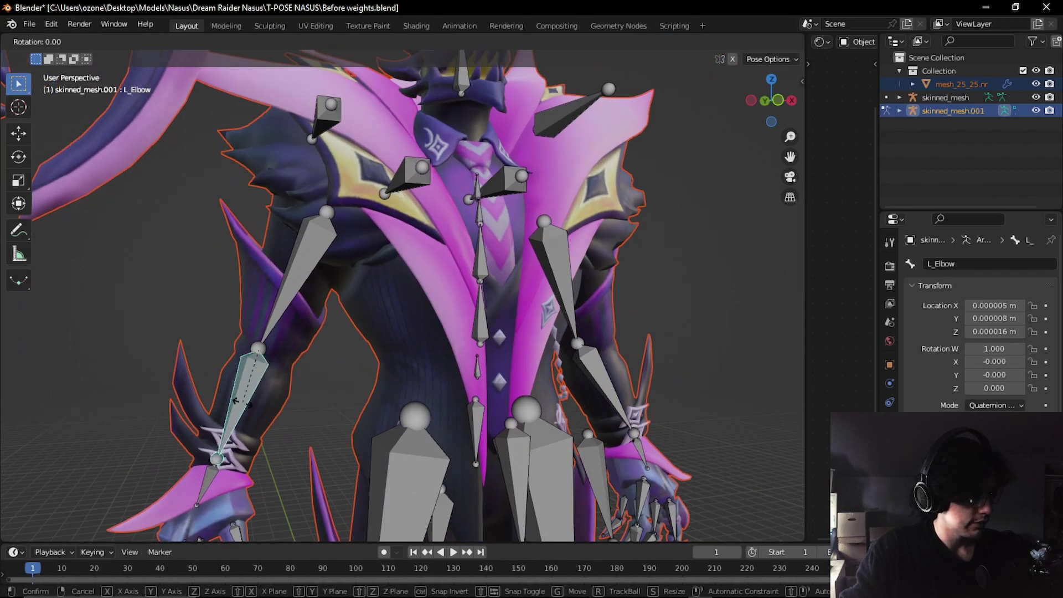
{"action": "left_click", "coordinate": [261, 380]}
{"action": "key", "text": "ctrl+z"}
Examine from the side and front how the bones sit inside the parented Nasus model.
{"action": "scroll", "coordinate": [332, 344], "scroll_direction": "down", "scroll_amount": 3}
{"action": "middle_click_drag", "start_coordinate": [383, 315], "coordinate": [354, 338]}
{"action": "scroll", "coordinate": [291, 316], "scroll_direction": "down", "scroll_amount": 2}
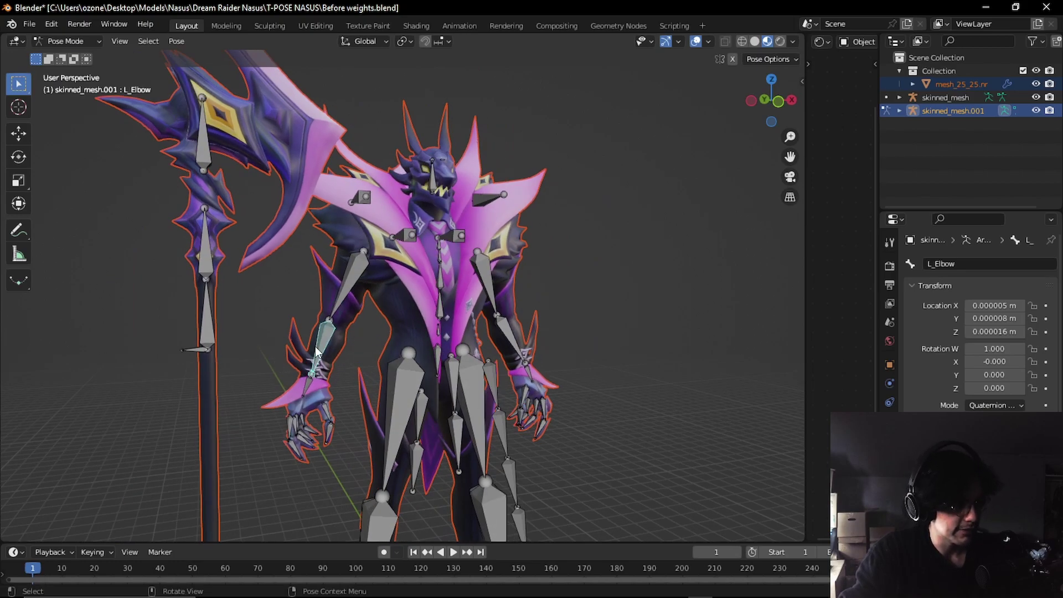
{"action": "scroll", "coordinate": [274, 318], "scroll_direction": "up", "scroll_amount": 3}
{"action": "middle_click_drag", "start_coordinate": [274, 318], "coordinate": [367, 259]}
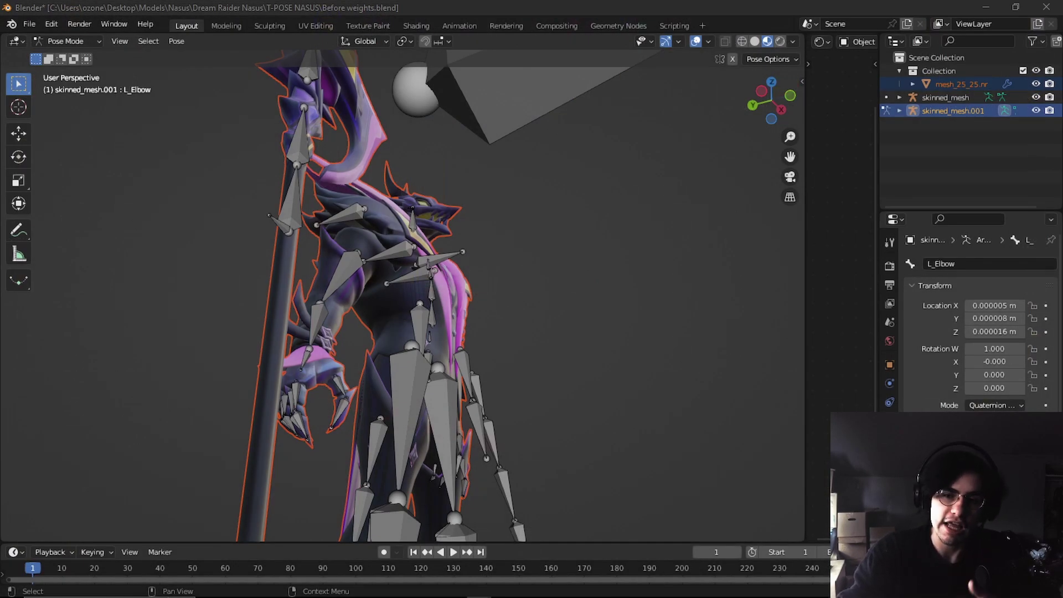
{"action": "middle_click_drag", "start_coordinate": [526, 231], "coordinate": [433, 331]}
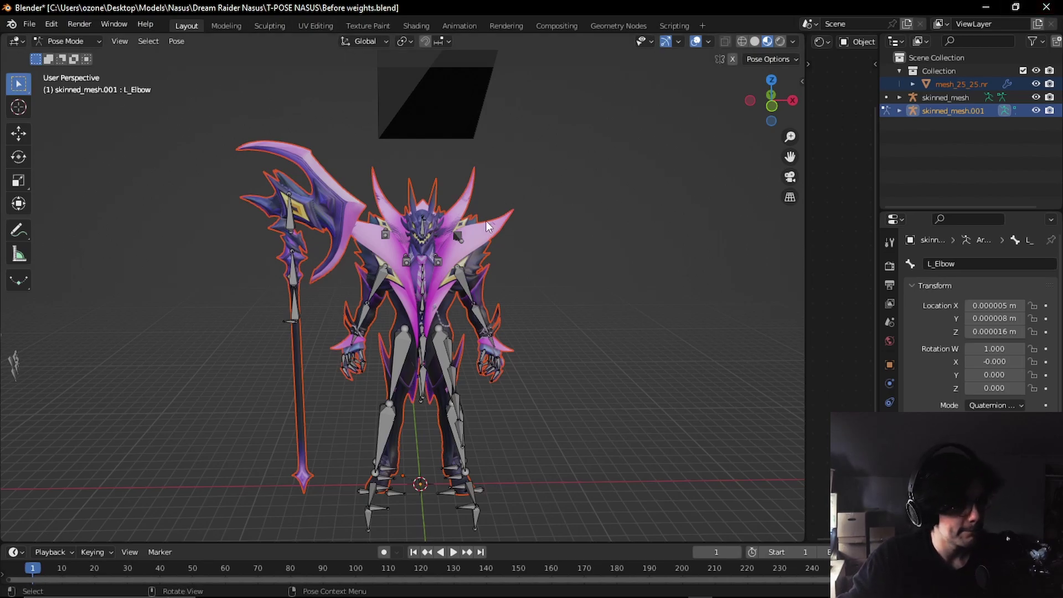
{"action": "left_click", "coordinate": [481, 317]}
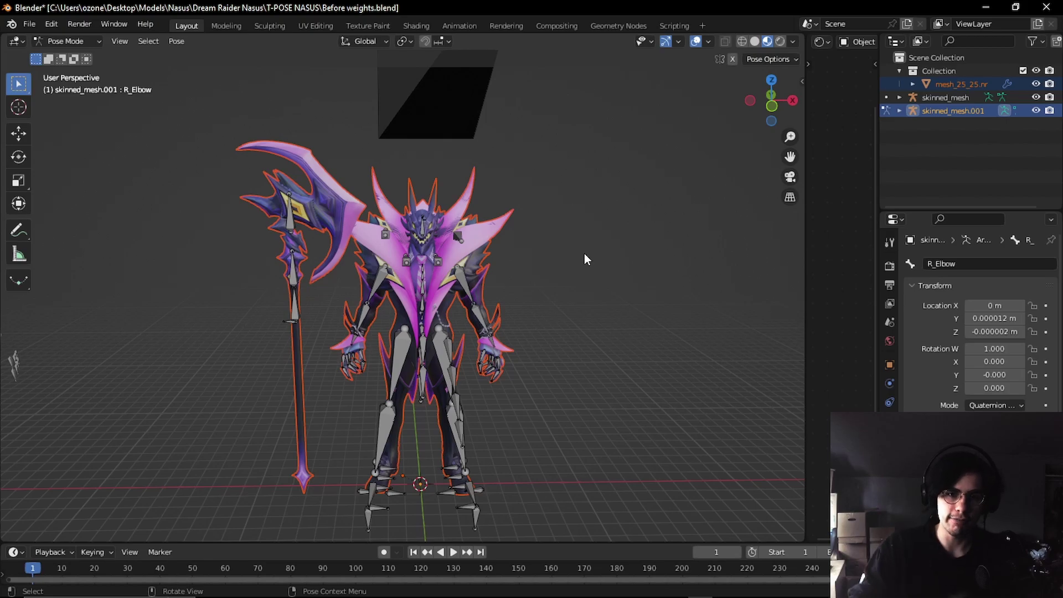
Select the skinned_mesh.001 armature together with the custom Nasus mesh as the active object, and enter Weight Paint mode.
{"action": "left_click", "coordinate": [46, 42]}
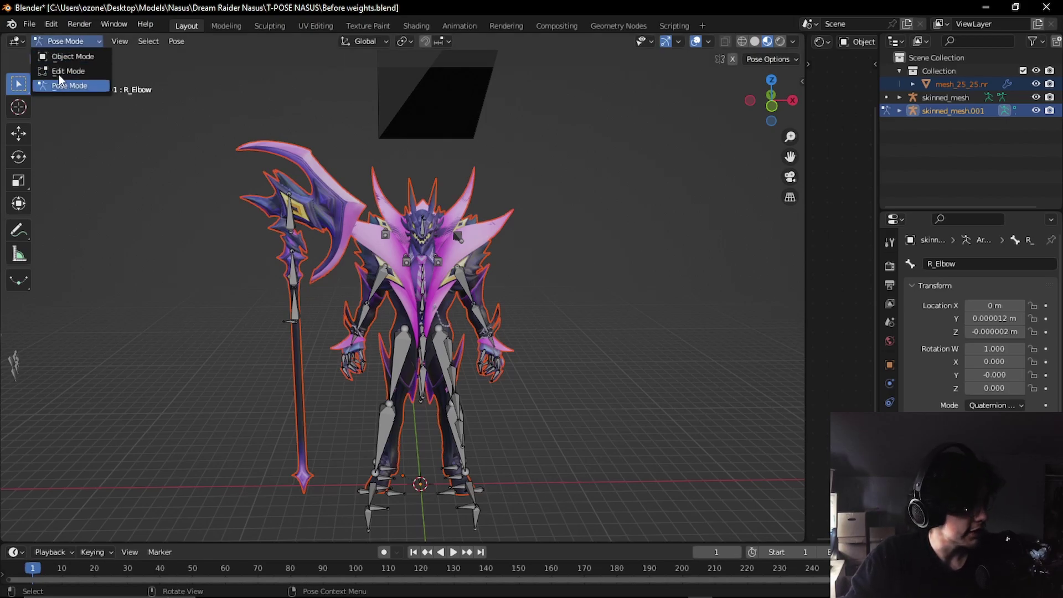
{"action": "left_click", "coordinate": [61, 57]}
{"action": "left_click", "coordinate": [408, 280]}
{"action": "left_click", "coordinate": [375, 271], "text": "shift"}
{"action": "left_click", "coordinate": [70, 42]}
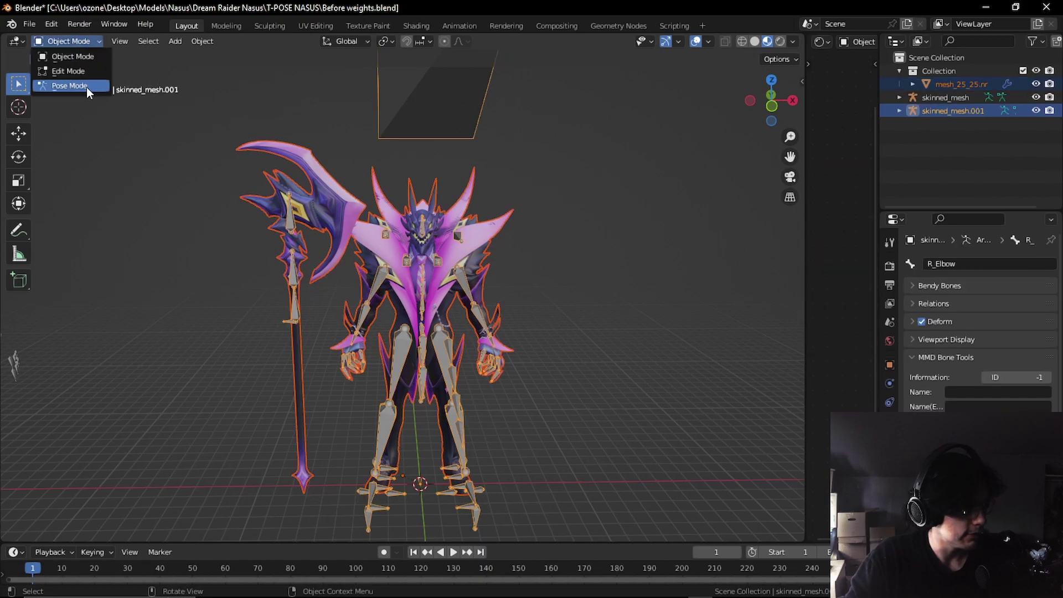
{"action": "left_click", "coordinate": [372, 286]}
{"action": "left_click", "coordinate": [401, 263], "text": "shift"}
{"action": "left_click", "coordinate": [395, 261], "text": "shift"}
{"action": "left_click", "coordinate": [387, 247], "text": "shift"}
{"action": "left_click", "coordinate": [94, 43]}
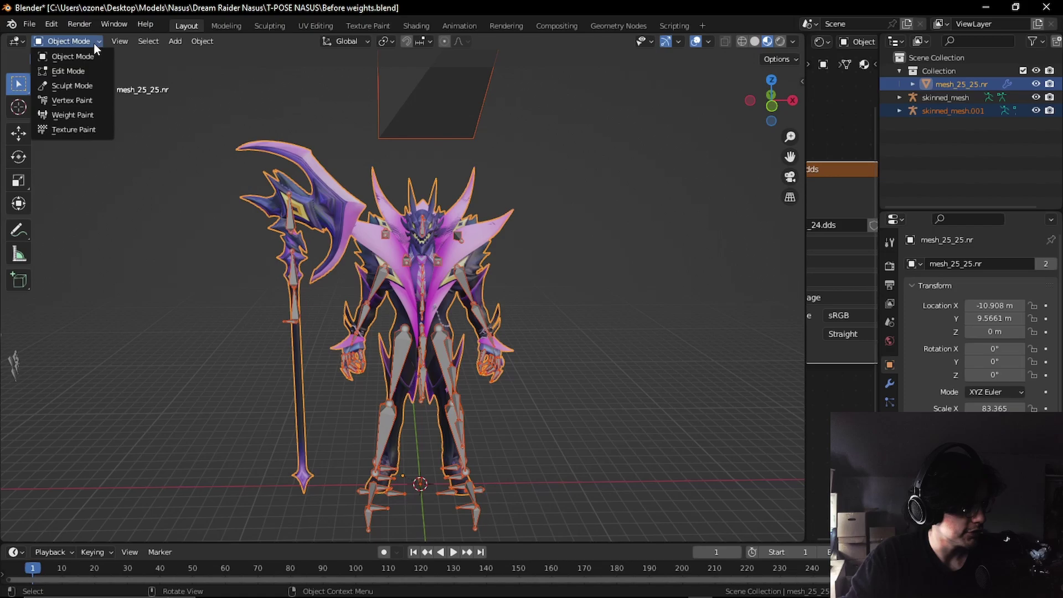
{"action": "left_click", "coordinate": [88, 118]}
Display the L_Shoulder bone's weights and examine how they spread over the arm and torso.
{"action": "scroll", "coordinate": [353, 256], "scroll_direction": "up", "scroll_amount": 5}
{"action": "left_click", "coordinate": [353, 256], "text": "ctrl"}
{"action": "middle_click_drag", "start_coordinate": [353, 256], "coordinate": [500, 242]}
{"action": "middle_click_drag", "start_coordinate": [443, 294], "coordinate": [285, 272]}
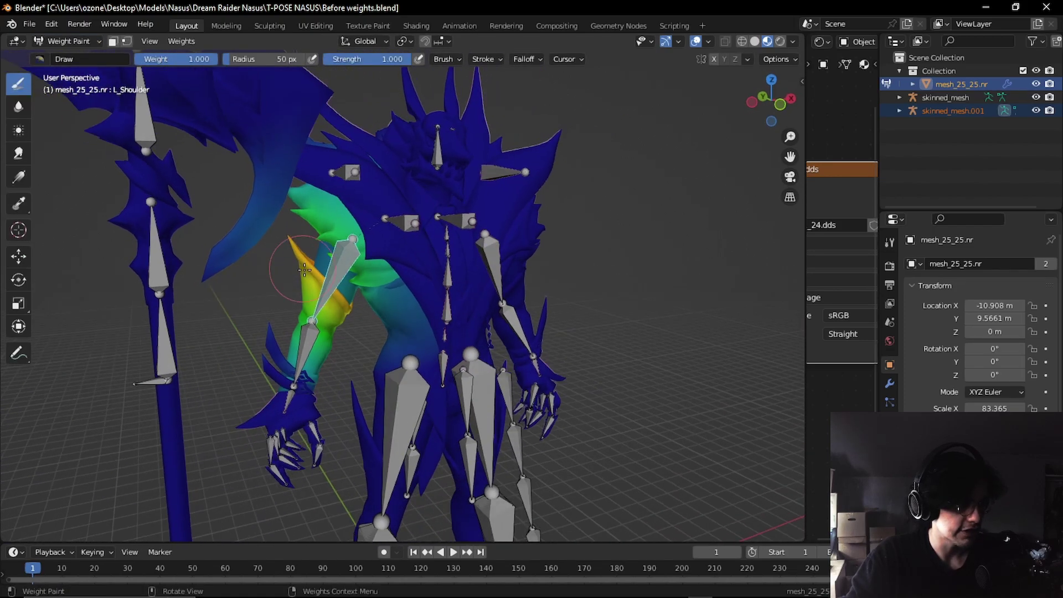
{"action": "mouse_move", "coordinate": [335, 233]}
{"action": "middle_mouse_down"}
{"action": "mouse_move", "coordinate": [379, 215]}
{"action": "mouse_move", "coordinate": [321, 260]}
{"action": "middle_mouse_up"}
{"action": "scroll", "coordinate": [366, 222], "scroll_direction": "up", "scroll_amount": 4}
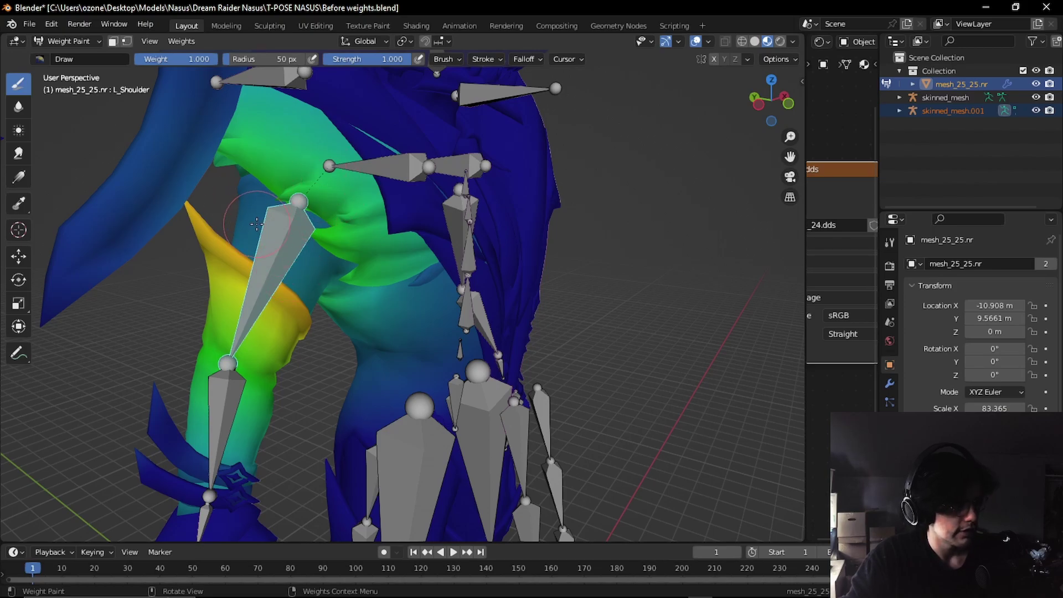
Test the arm deformation by rotating the L_Shoulder bone in Weight Paint mode, and revert the rotation.
{"action": "key", "text": "r"}
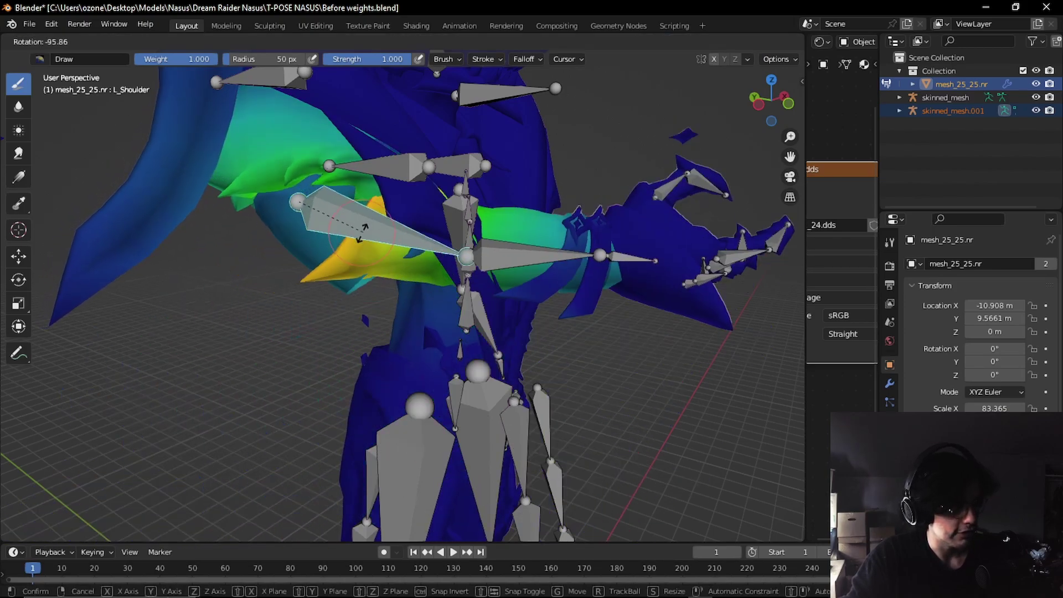
{"action": "left_click", "coordinate": [307, 238]}
{"action": "scroll", "coordinate": [342, 181], "scroll_direction": "down", "scroll_amount": 6}
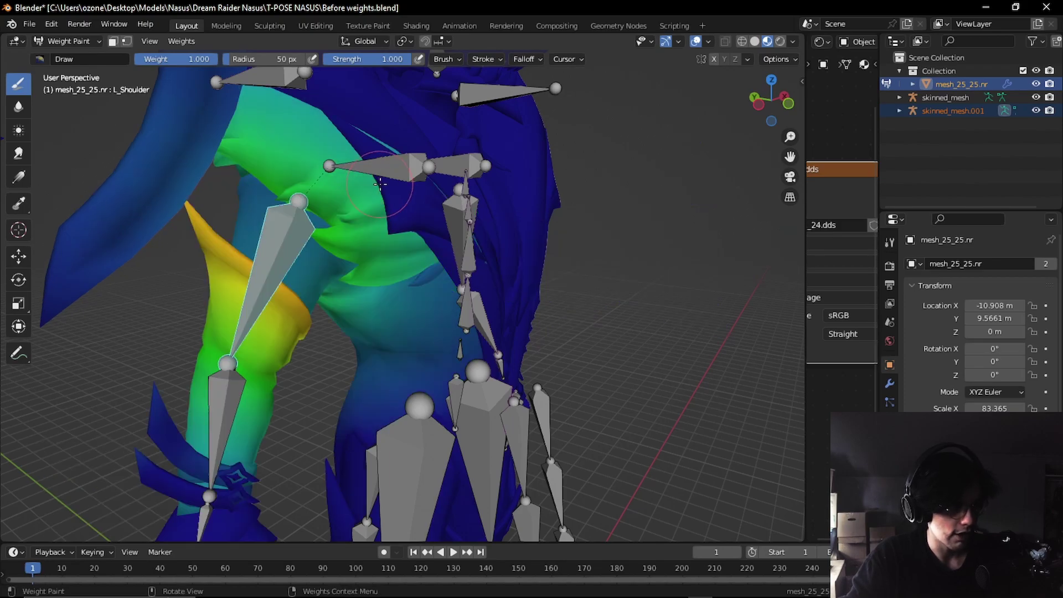
{"action": "middle_click_drag", "start_coordinate": [342, 182], "coordinate": [467, 265]}
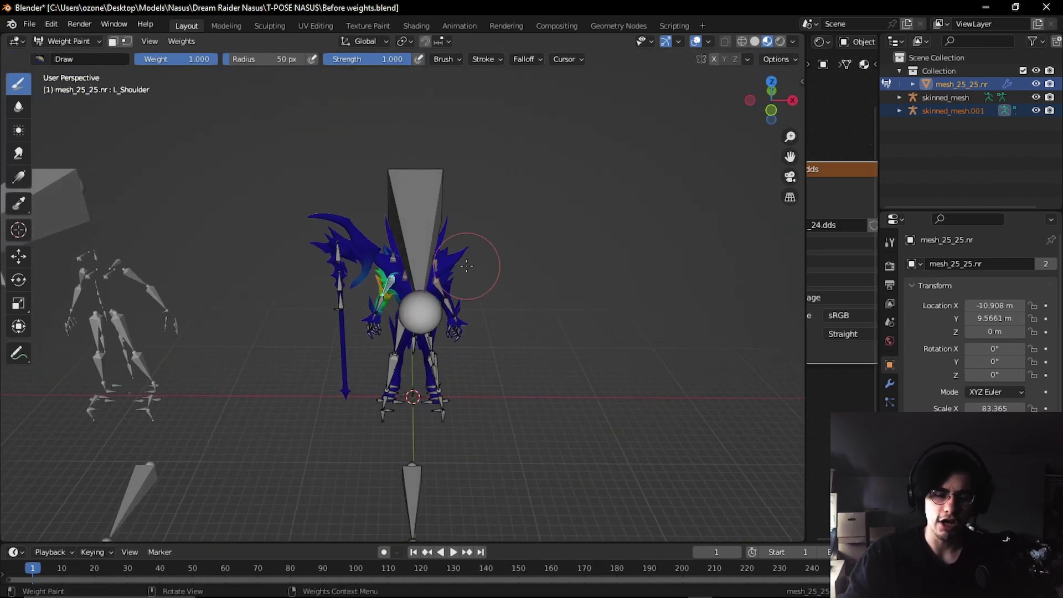
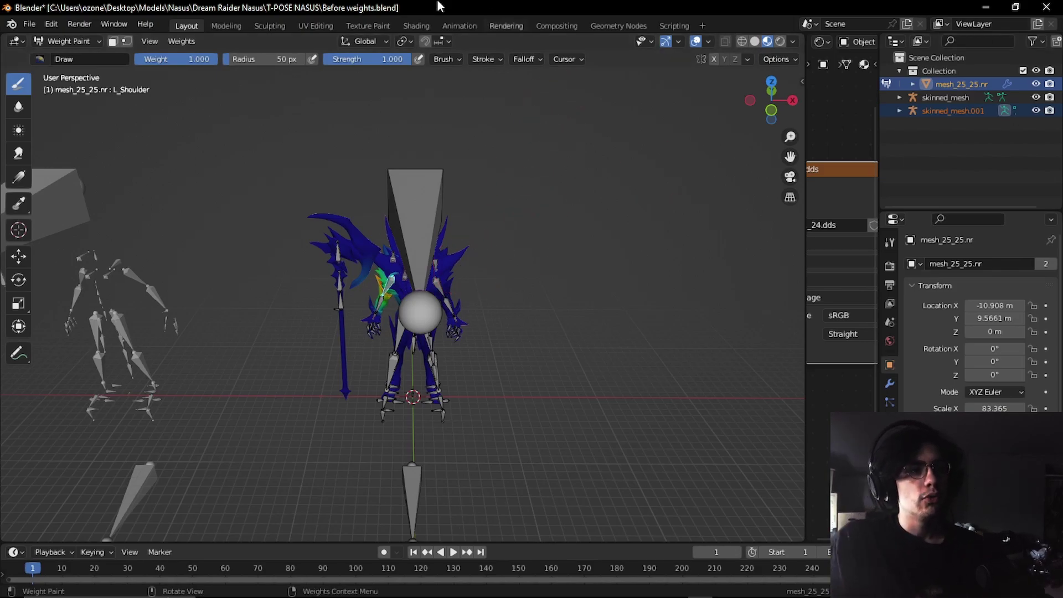
Return to Object Mode and delete the unused skinned_mesh armature standing beside the Nasus model.
{"action": "left_click", "coordinate": [29, 24]}
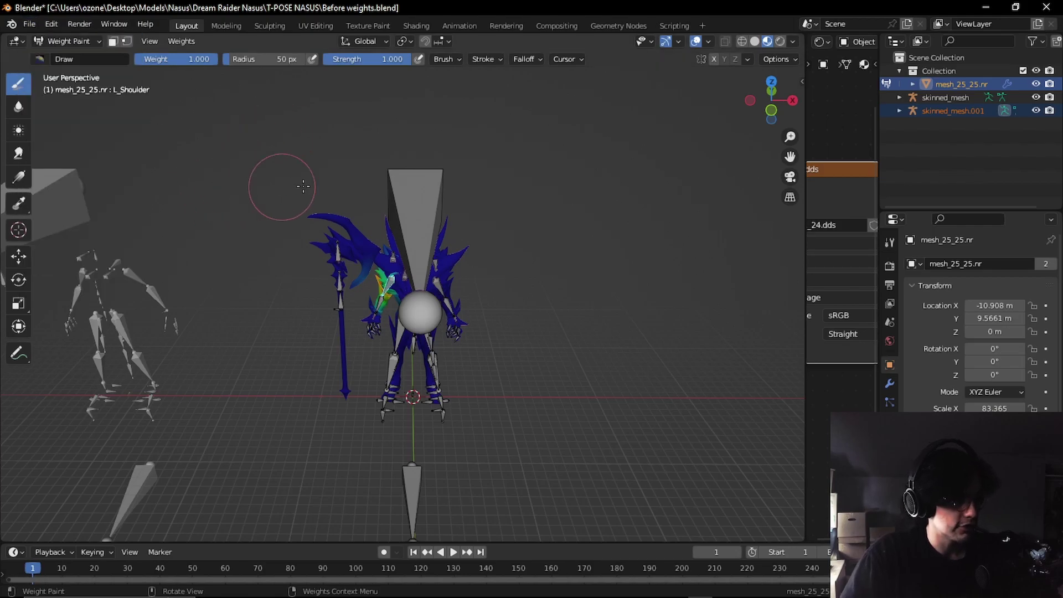
{"action": "middle_click_drag", "start_coordinate": [269, 178], "coordinate": [166, 183]}
{"action": "left_click", "coordinate": [89, 40]}
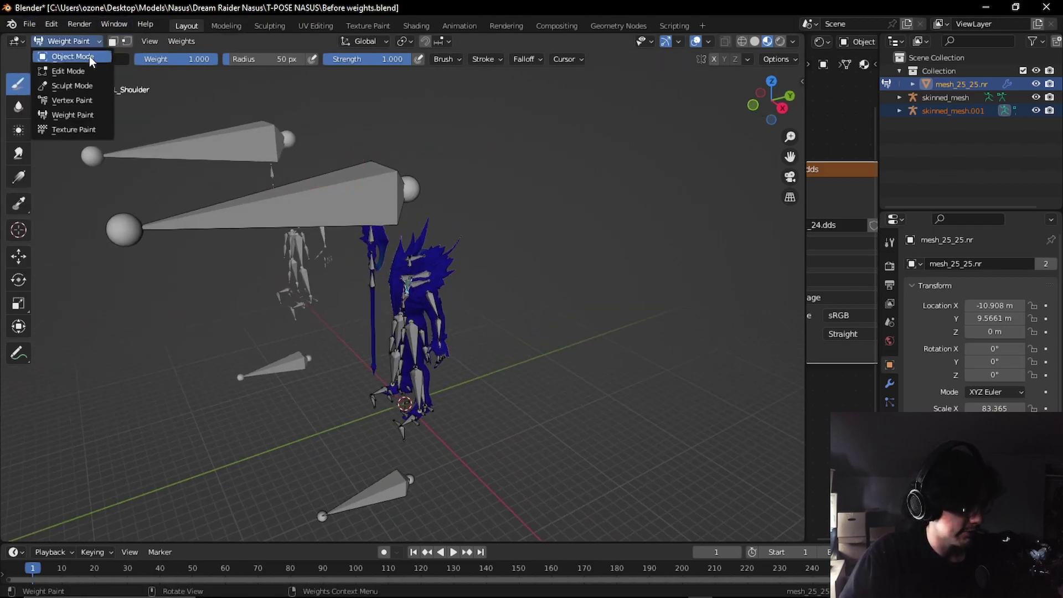
{"action": "left_click", "coordinate": [89, 56]}
{"action": "middle_click_drag", "start_coordinate": [269, 252], "coordinate": [111, 255]}
{"action": "left_click_drag", "start_coordinate": [111, 255], "coordinate": [230, 494]}
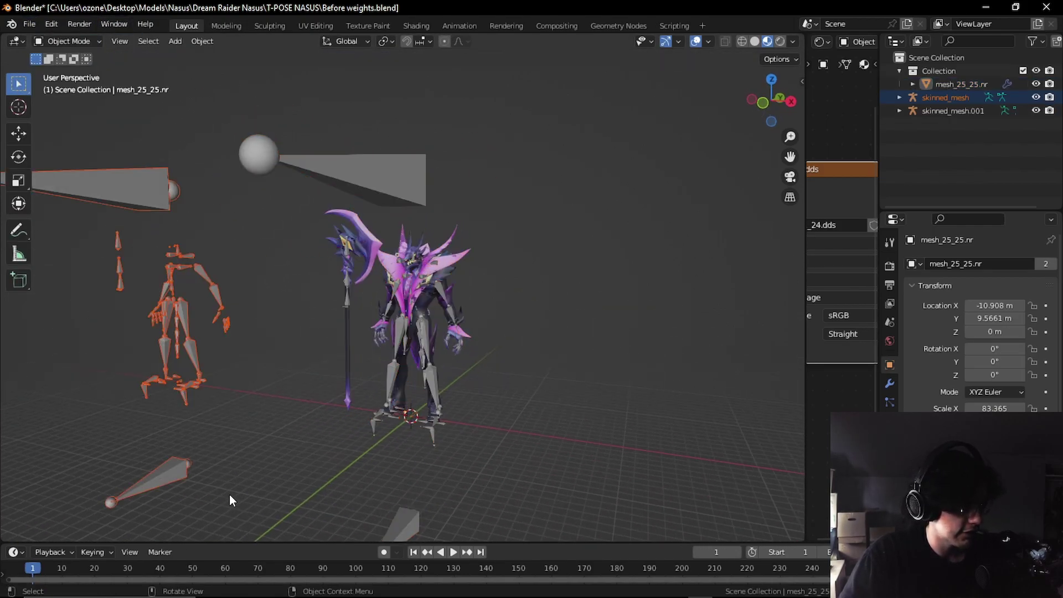
{"action": "key", "text": "Delete"}
{"action": "middle_click_drag", "start_coordinate": [321, 329], "coordinate": [294, 102]}
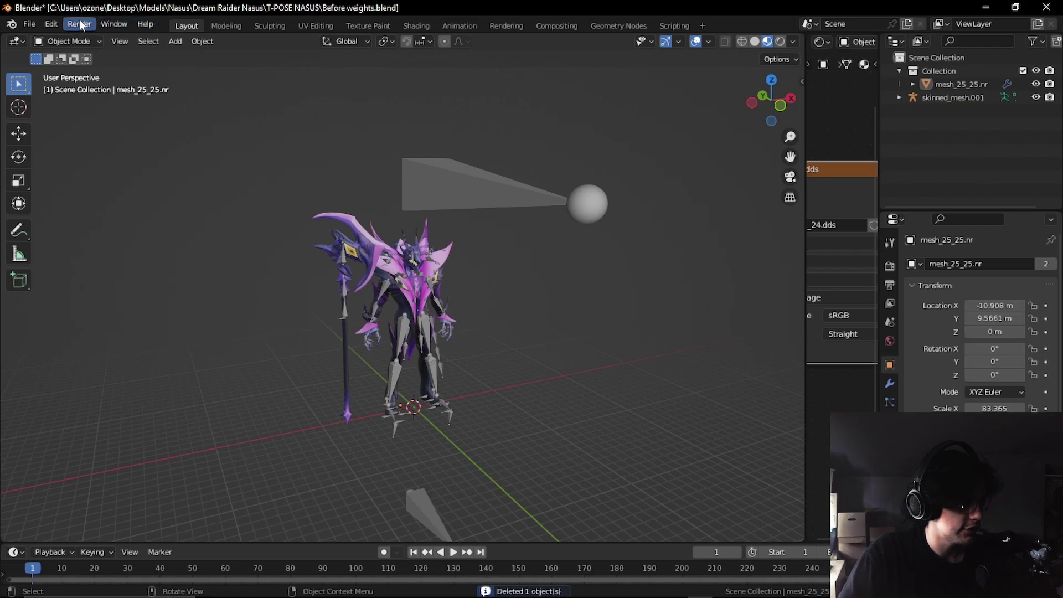
Export the scene as glTF 2.0 in glTF Binary format to the Desktop with the file name tutorial3.glb.
{"action": "left_click", "coordinate": [31, 24]}
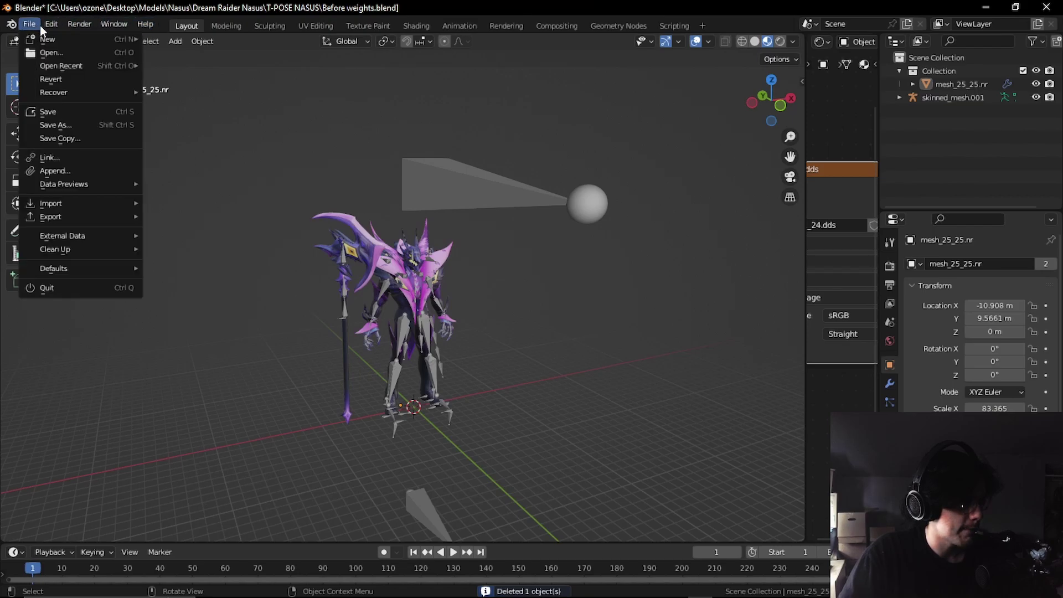
{"action": "mouse_move", "coordinate": [62, 215]}
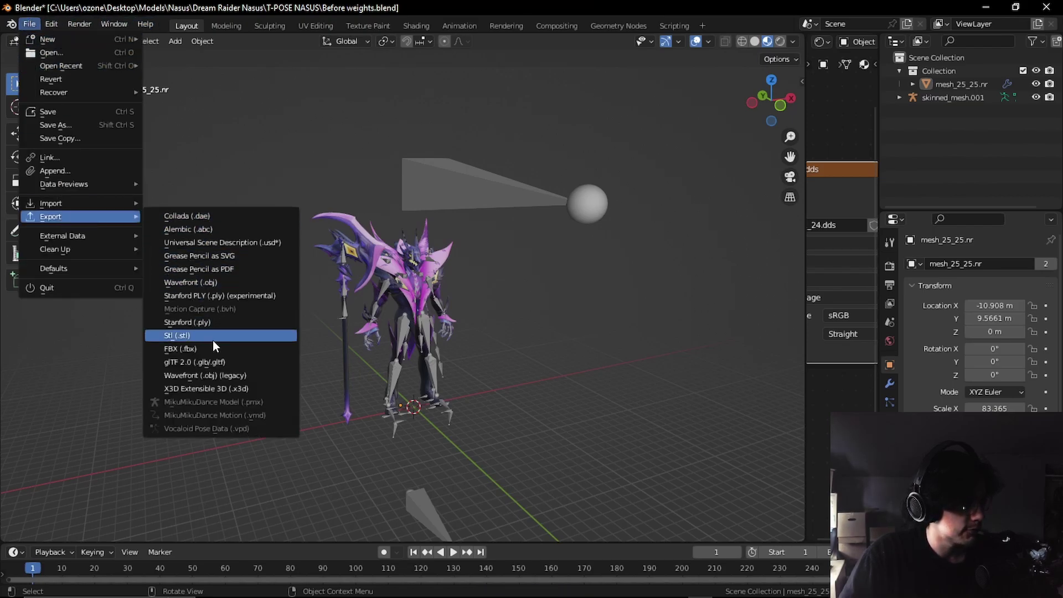
{"action": "left_click", "coordinate": [213, 361]}
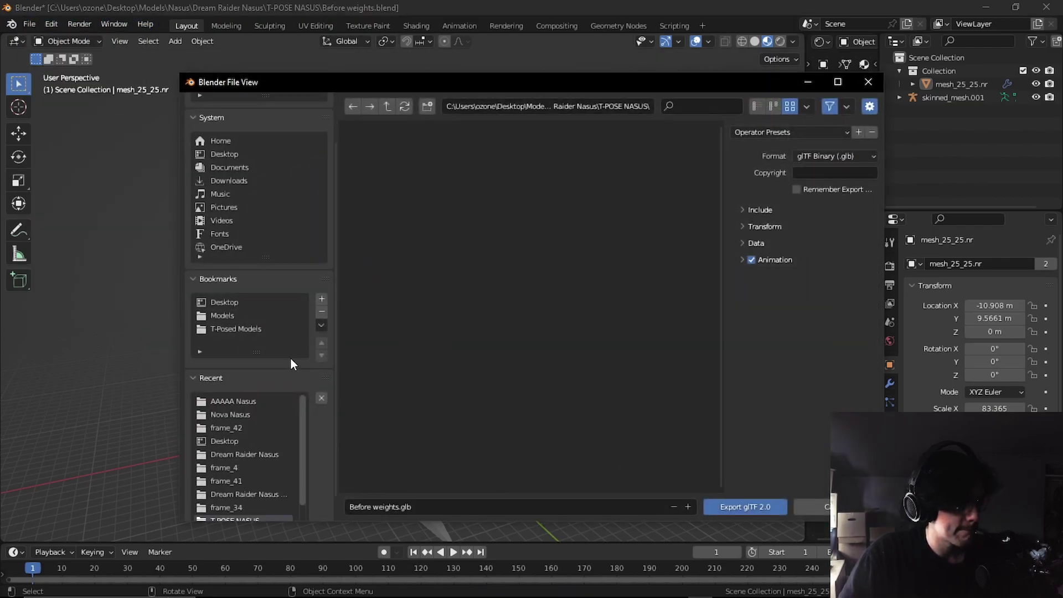
{"action": "left_click", "coordinate": [248, 233]}
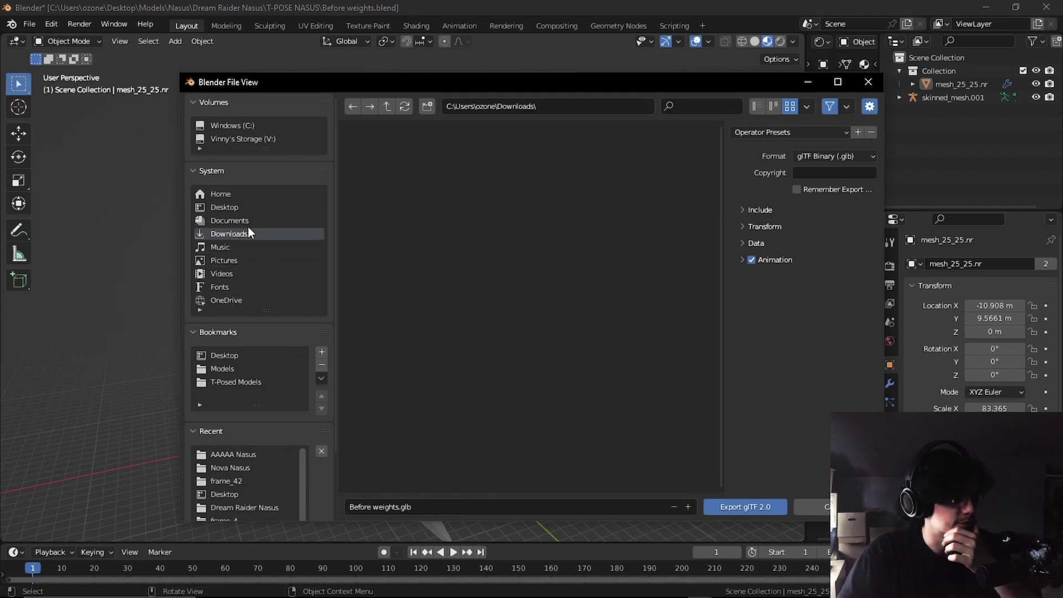
{"action": "left_click", "coordinate": [240, 207]}
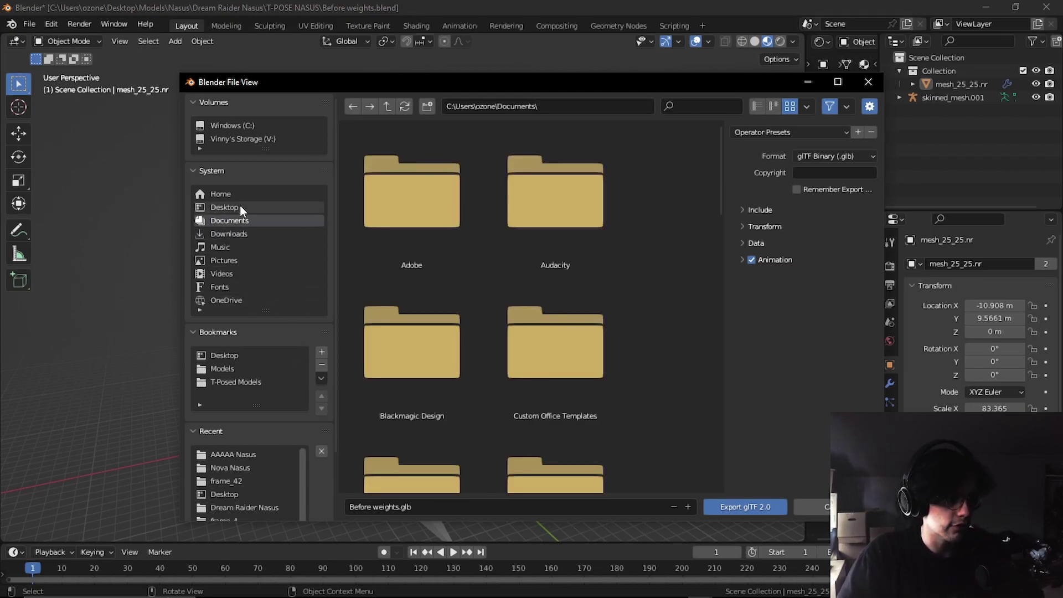
{"action": "left_click", "coordinate": [469, 507]}
{"action": "type", "text": "tutorial3"}
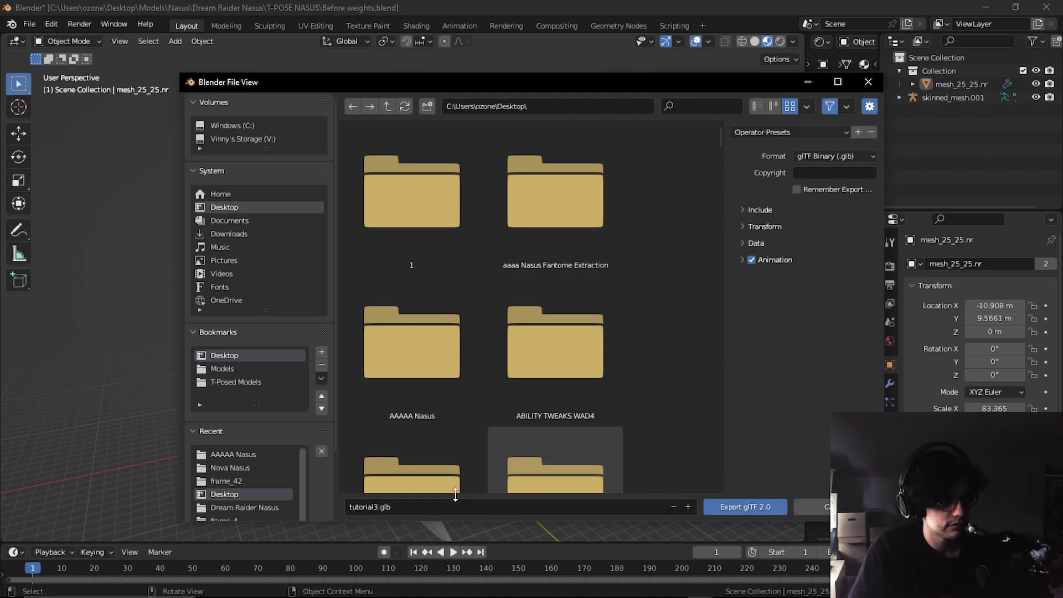
{"action": "left_click", "coordinate": [747, 507]}
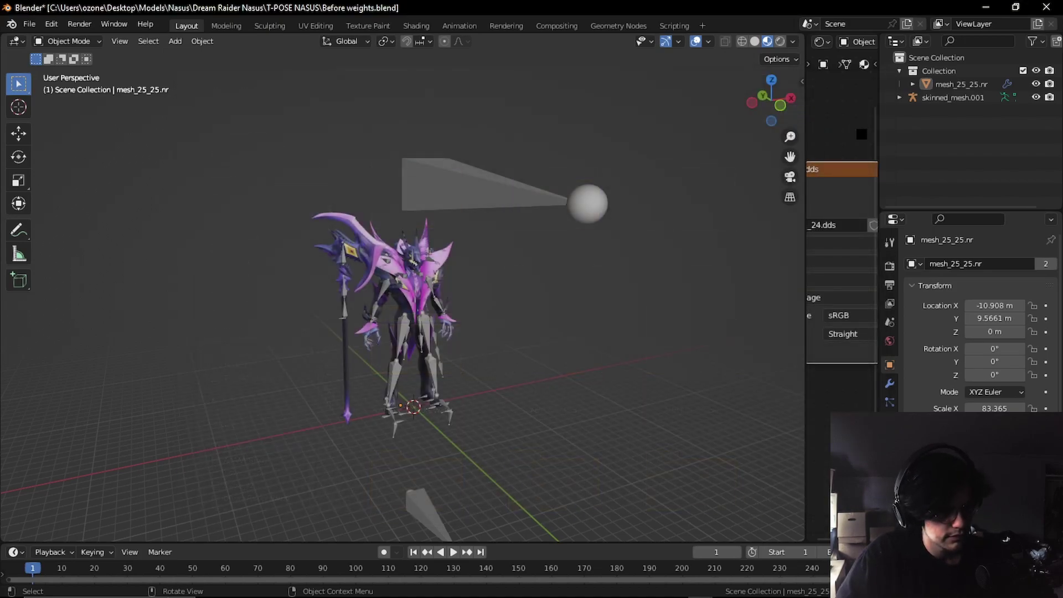
Minimize Blender, move bonesmalones.glb to a free area of the desktop, minimize the base folder window, and select tutorial3.glb.
{"action": "left_click", "coordinate": [984, 7]}
{"action": "left_click_drag", "start_coordinate": [126, 477], "coordinate": [732, 480]}
{"action": "left_click", "coordinate": [215, 286]}
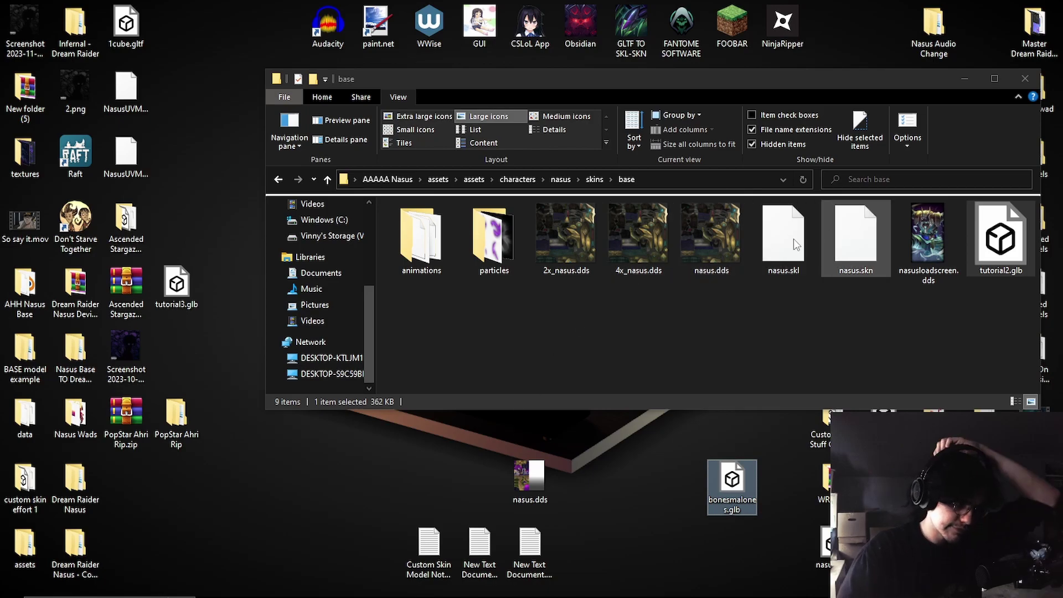
{"action": "left_click", "coordinate": [963, 79]}
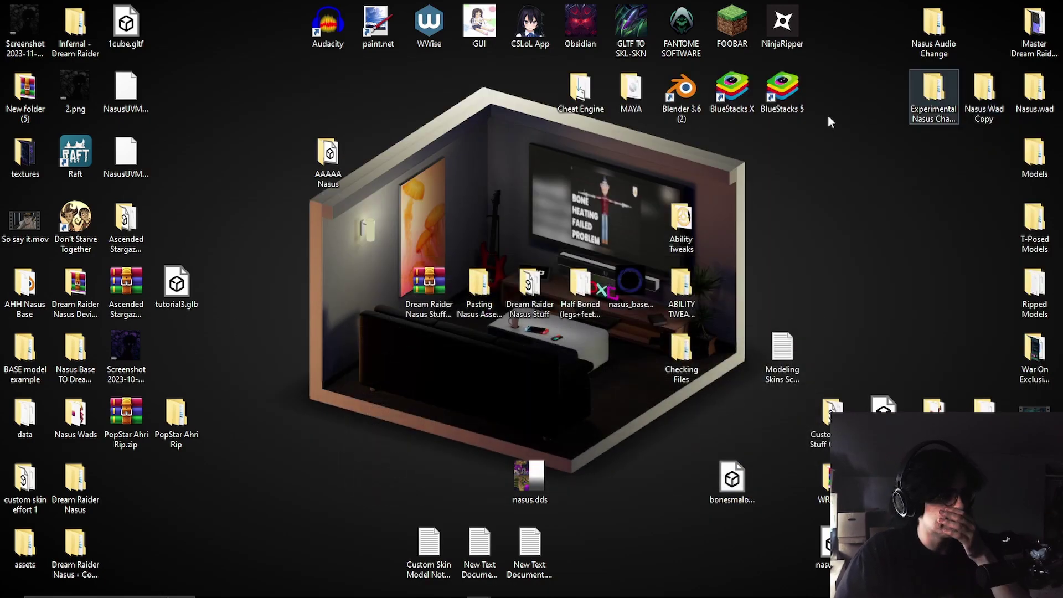
{"action": "left_click", "coordinate": [177, 288]}
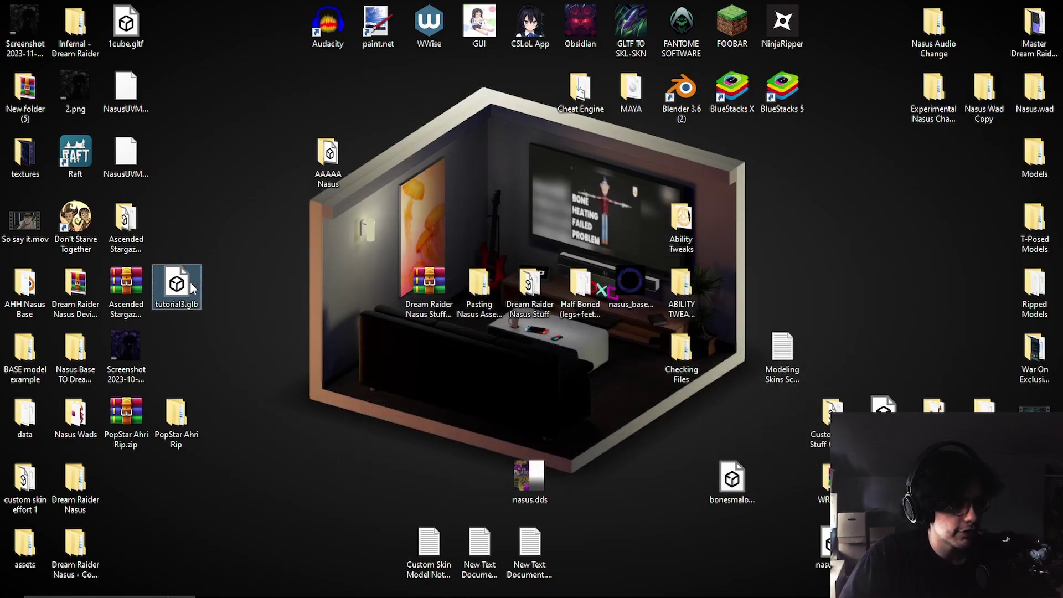
Open the GLTF TO SKL-SKN folder, move its window toward the middle of the desktop, and select lol2gltf.CLI.exe.
{"action": "double_click", "coordinate": [631, 25]}
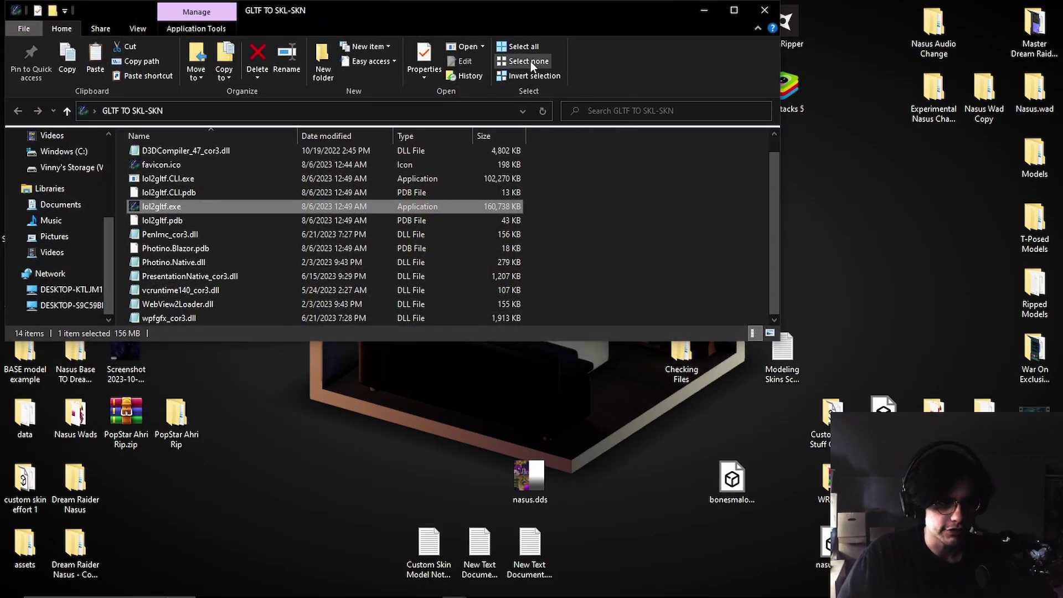
{"action": "left_click_drag", "start_coordinate": [481, 5], "coordinate": [646, 66]}
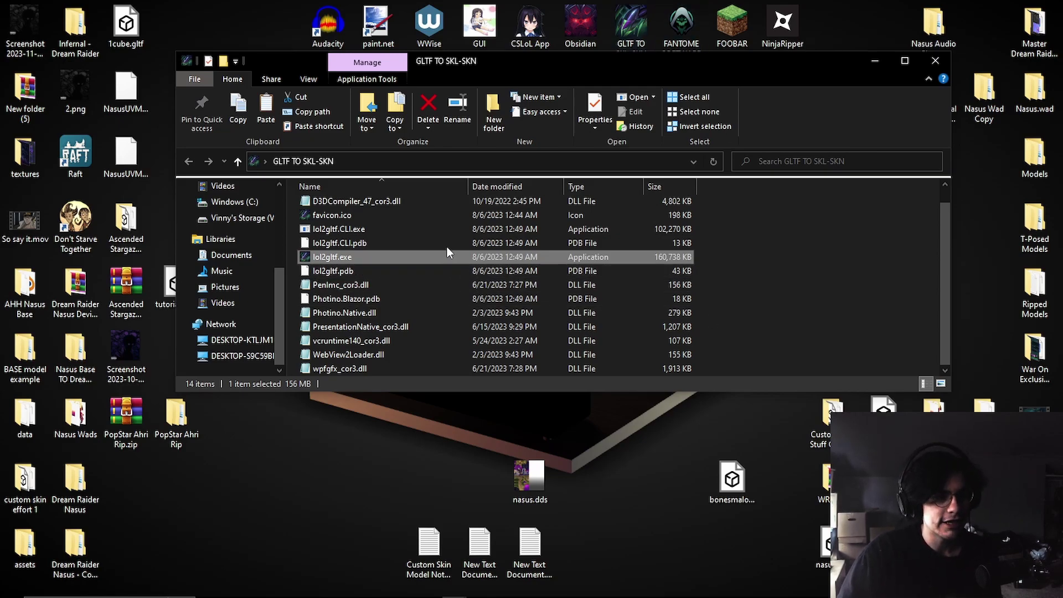
{"action": "left_click", "coordinate": [440, 231]}
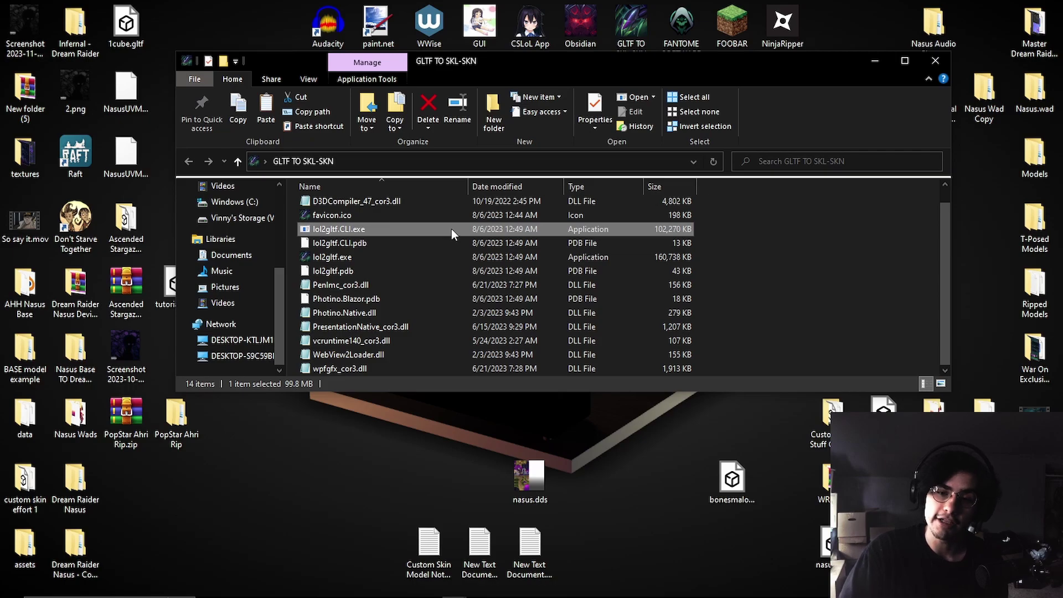
{"action": "mouse_move", "coordinate": [450, 230]}
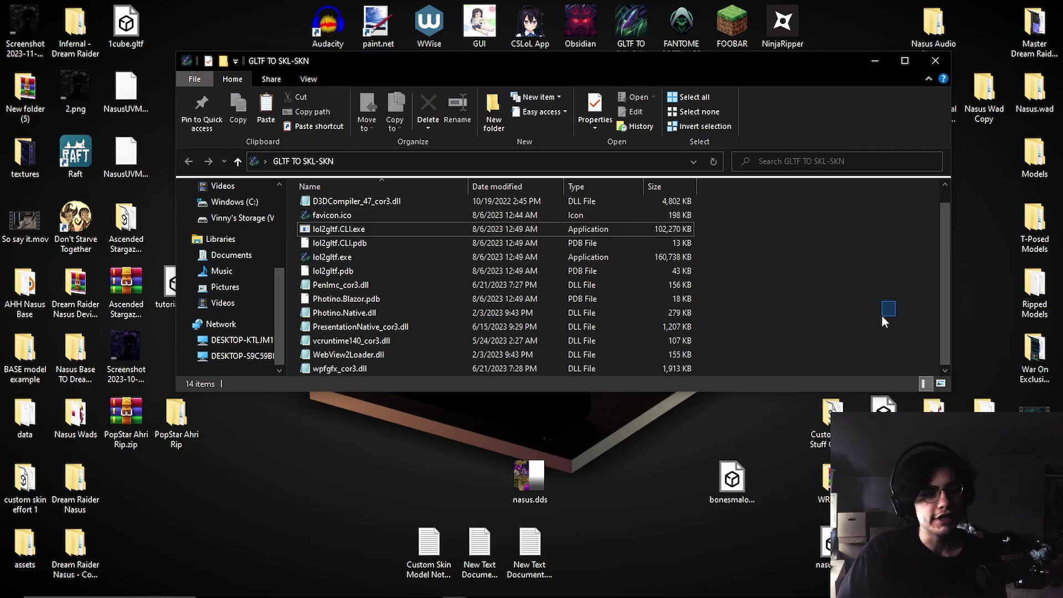
Search Windows for "command" and open Command Prompt.
{"action": "key", "text": "super"}
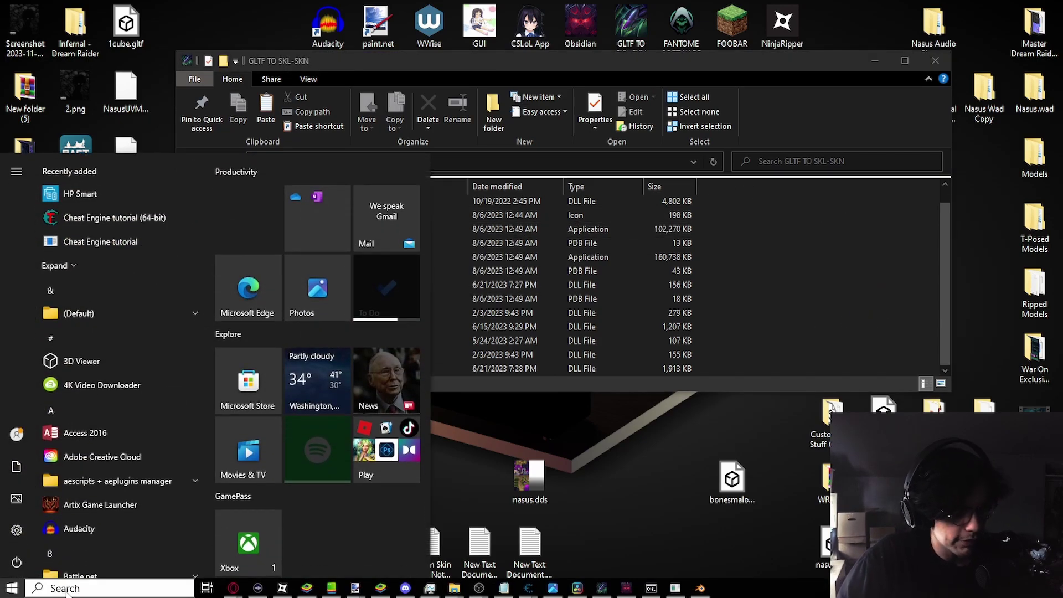
{"action": "left_click", "coordinate": [65, 588]}
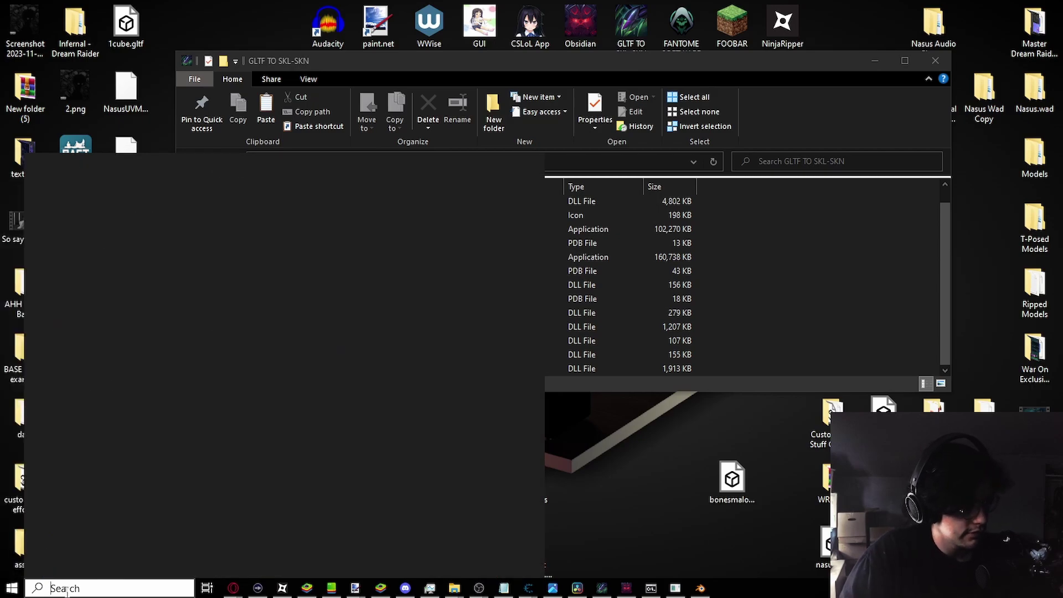
{"action": "type", "text": "command"}
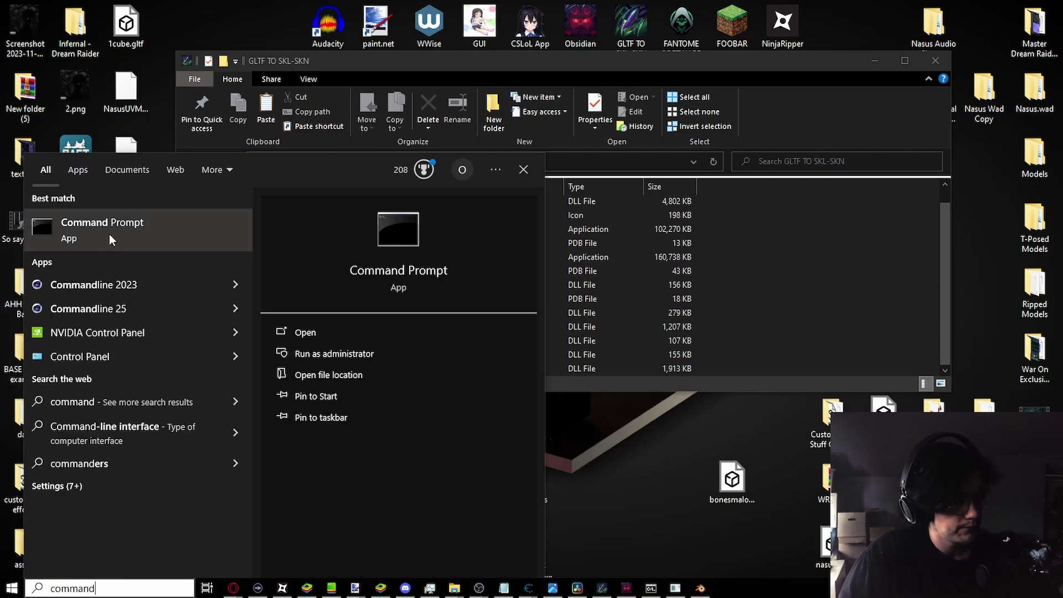
{"action": "key", "text": "Return"}
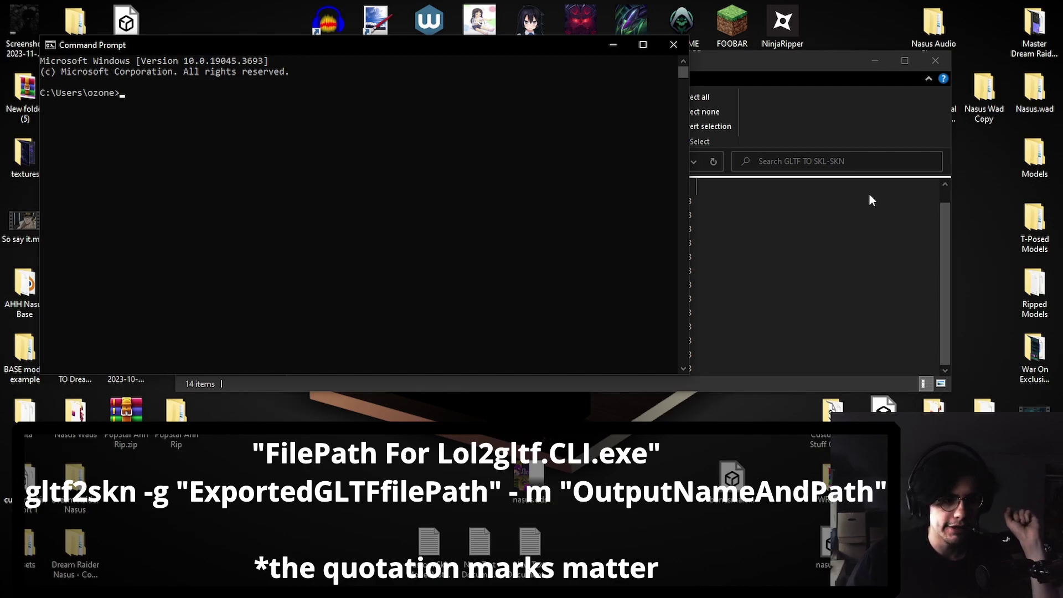
Locate lol2gltf.CLI.exe and enter its gltf2skn command in Command Prompt, with quoted Desktop paths for -g tutorial.glb and -m tutorial1.
{"action": "left_click", "coordinate": [869, 195]}
{"action": "left_click", "coordinate": [357, 227]}
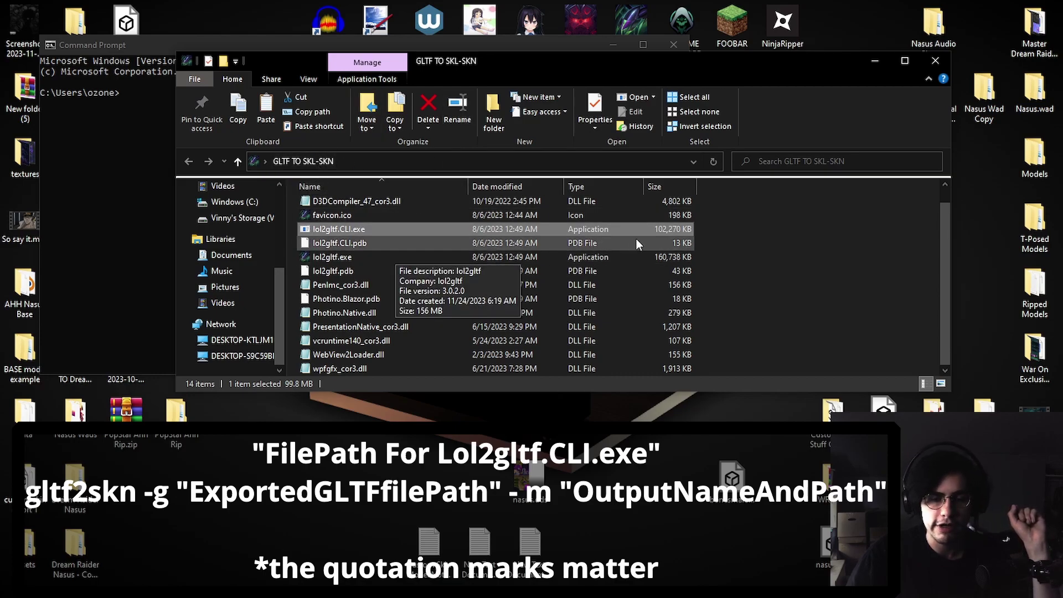
{"action": "left_click", "coordinate": [853, 247]}
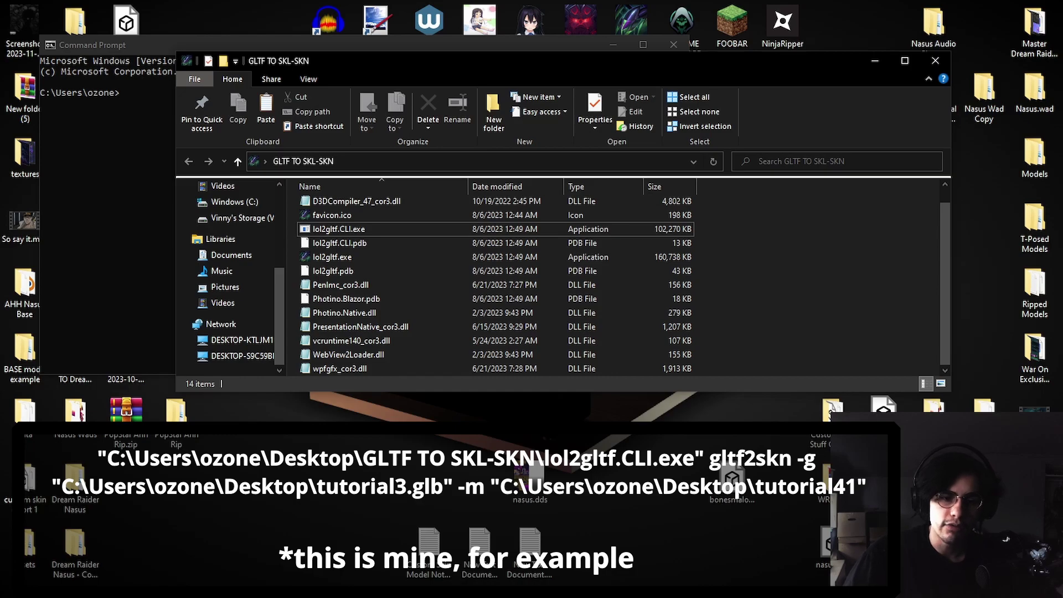
{"action": "key", "text": "alt+Tab"}
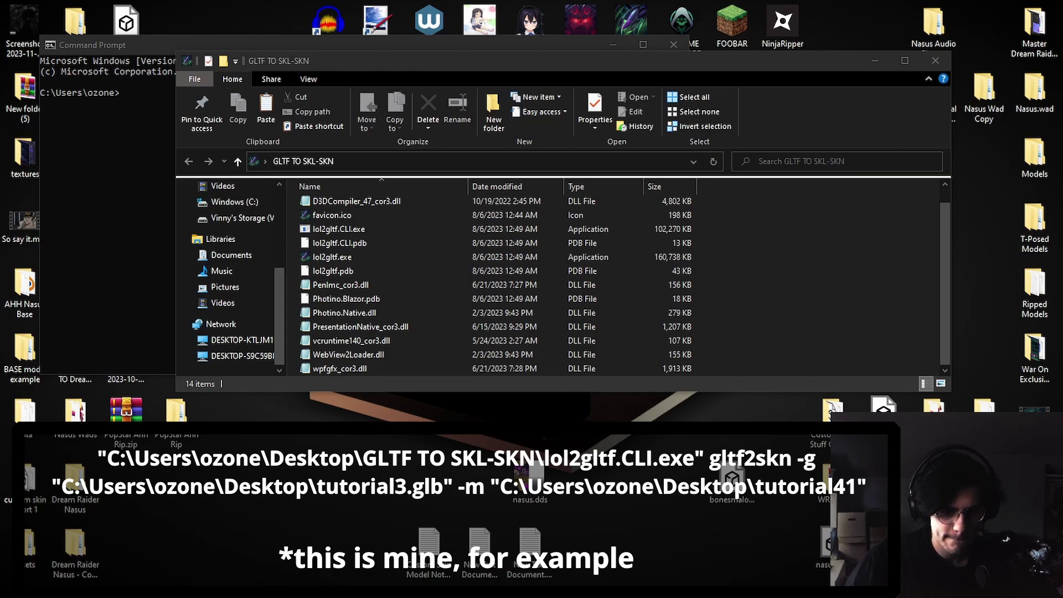
{"action": "left_click", "coordinate": [155, 138]}
{"action": "type", "text": "\"C:\\Users\\ozone\\Desktop\\GLTF TO SKL-SKN\\lol2gltf.CLI.exe\" gltf2skn -g \"C:\\Users\\ozone\\Desktop\\tutorial.glb\" -m \"C:\\Users\\ozone\\Desktop\\tutorial1\""}
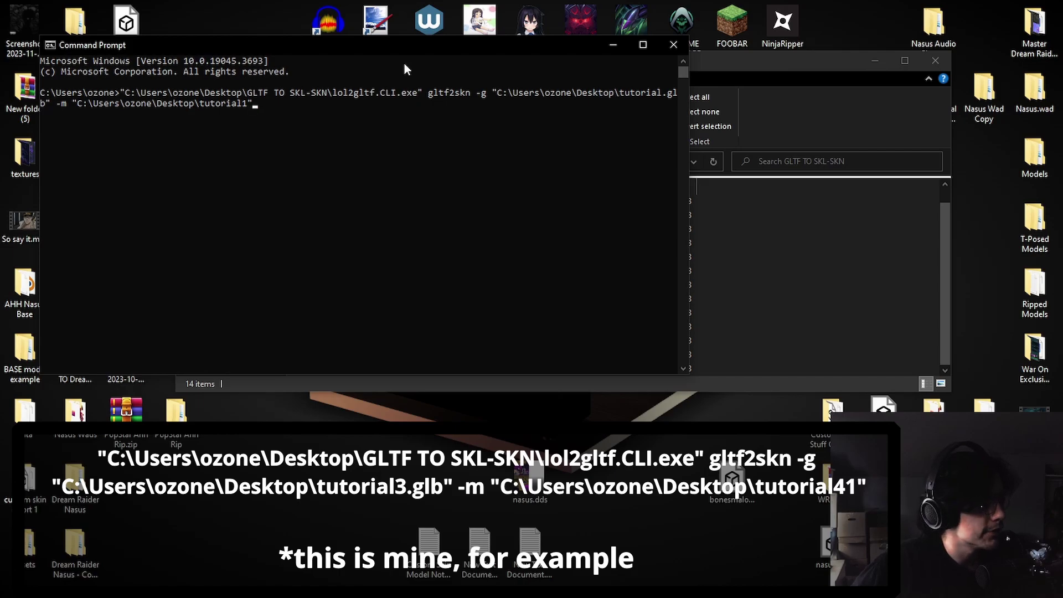
Edit the command so the -g input is tutorial3.glb and the -m output is tutorial41.
{"action": "left_click", "coordinate": [665, 94]}
{"action": "key", "text": "Escape"}
{"action": "key", "text": "Left"}
{"action": "key", "text": "Left"}
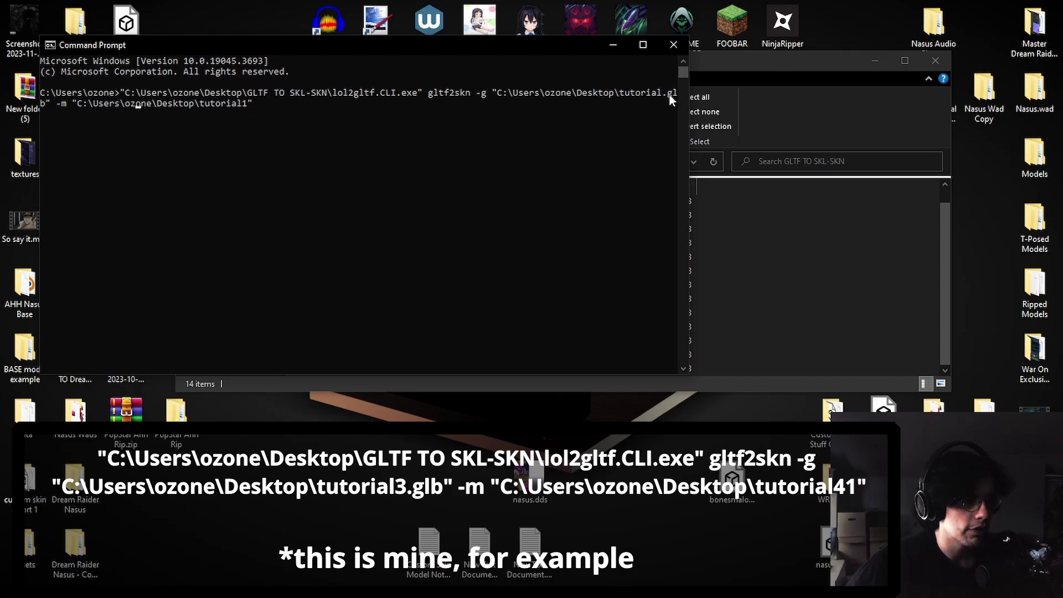
{"action": "key", "text": "Left"}
{"action": "key", "text": "Left"}
{"action": "key", "text": "Left"}
{"action": "key", "text": "Left"}
{"action": "key", "text": "Left"}
{"action": "key", "text": "Left"}
{"action": "key", "text": "Left"}
{"action": "key", "text": "Left"}
{"action": "key", "text": "Left"}
{"action": "key", "text": "Left"}
{"action": "key", "text": "Left"}
{"action": "key", "text": "Left"}
{"action": "key", "text": "Left"}
{"action": "key", "text": "Left"}
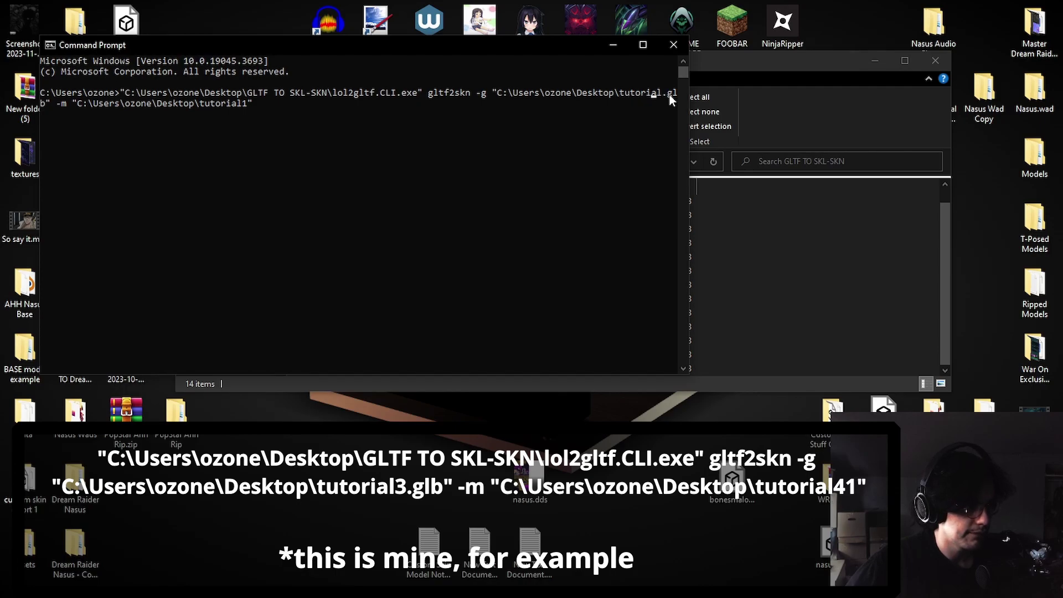
{"action": "type", "text": "3"}
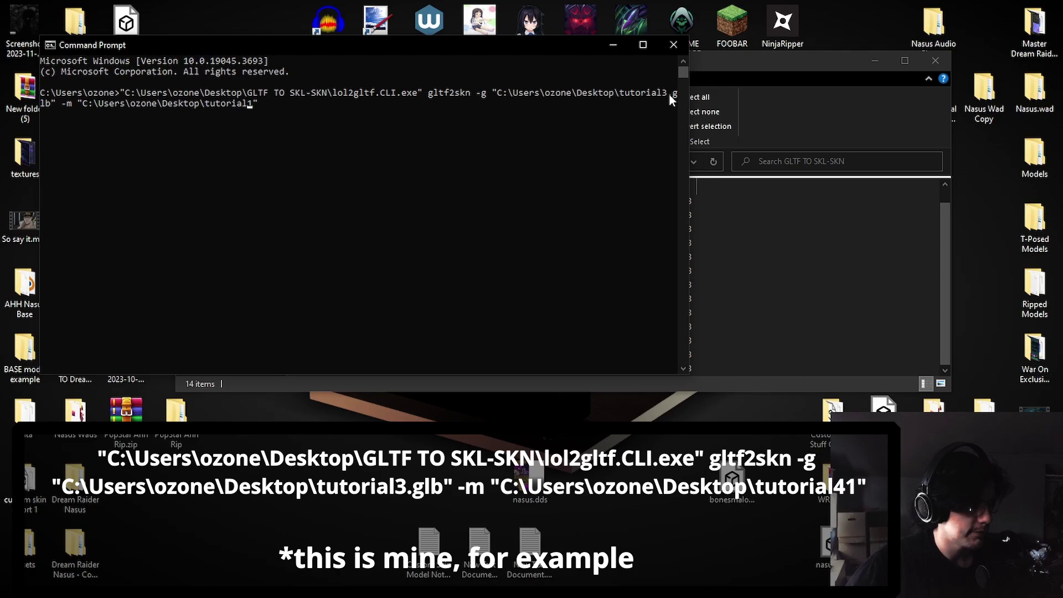
{"action": "type", "text": "4"}
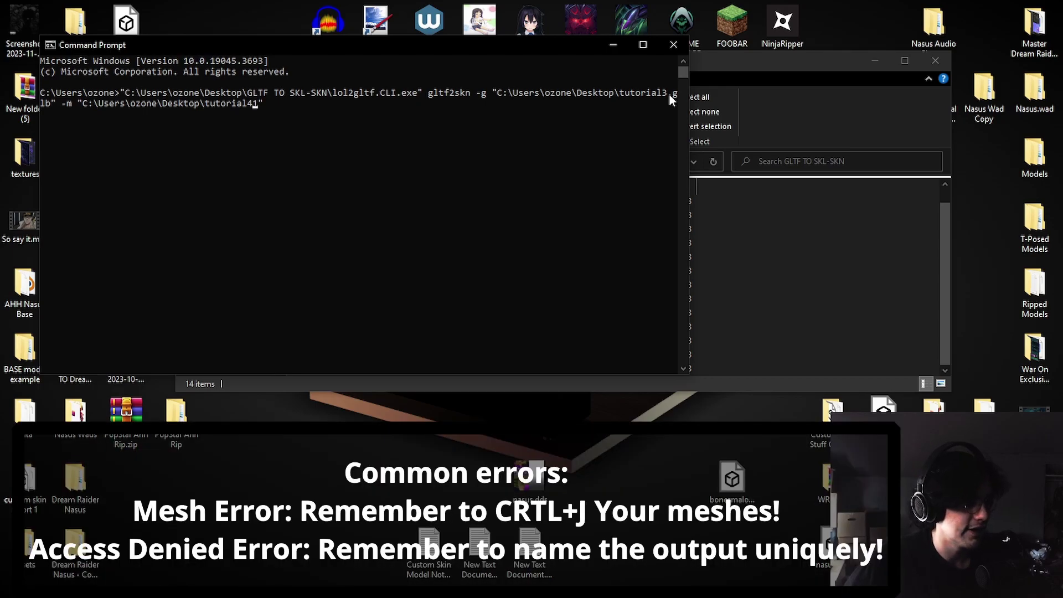
{"action": "key", "text": "Left"}
{"action": "key", "text": "Left"}
{"action": "key", "text": "Left"}
{"action": "key", "text": "Left"}
{"action": "key", "text": "Left"}
{"action": "key", "text": "Left"}
{"action": "key", "text": "Left"}
{"action": "key", "text": "Left"}
{"action": "key", "text": "Left"}
{"action": "key", "text": "Left"}
{"action": "key", "text": "Left"}
{"action": "key", "text": "Left"}
{"action": "key", "text": "Left"}
{"action": "key", "text": "Left"}
{"action": "key", "text": "Left"}
{"action": "key", "text": "Left"}
{"action": "key", "text": "Left"}
{"action": "key", "text": "Left"}
{"action": "key", "text": "Left"}
{"action": "key", "text": "Left"}
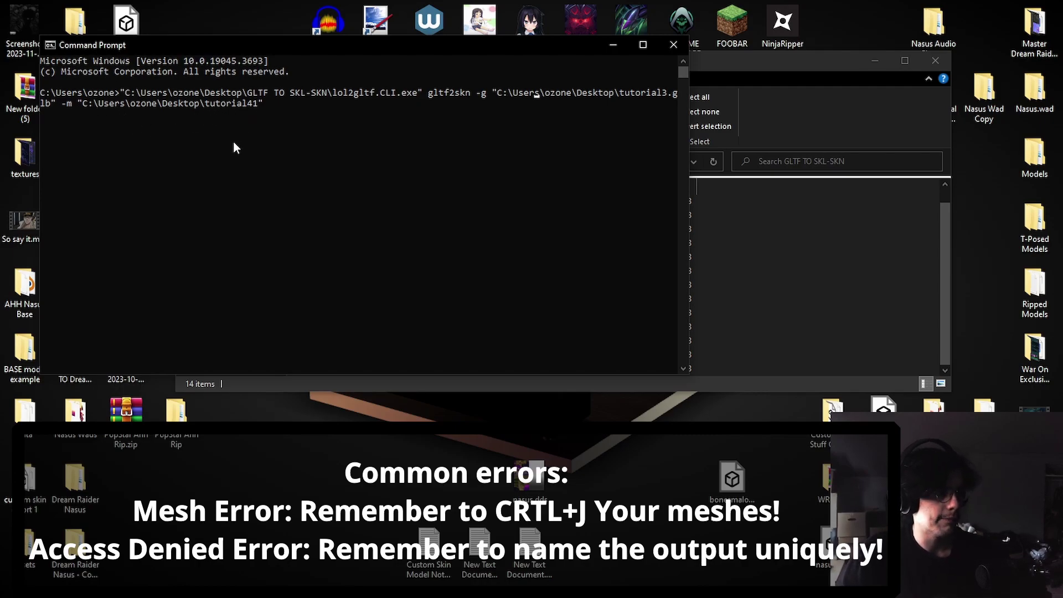
{"action": "left_click", "coordinate": [302, 116]}
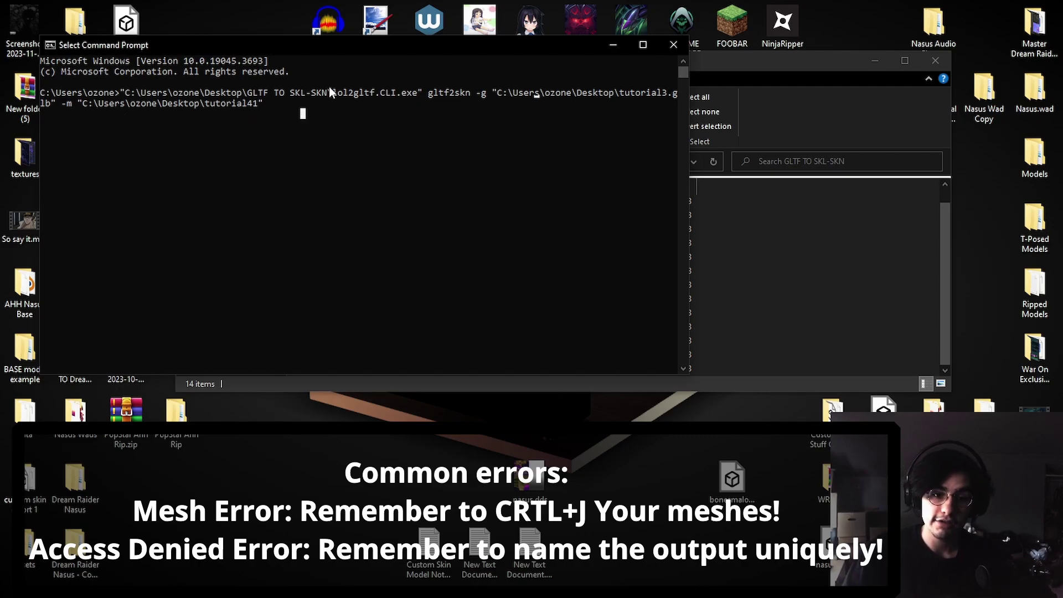
{"action": "key", "text": "Escape"}
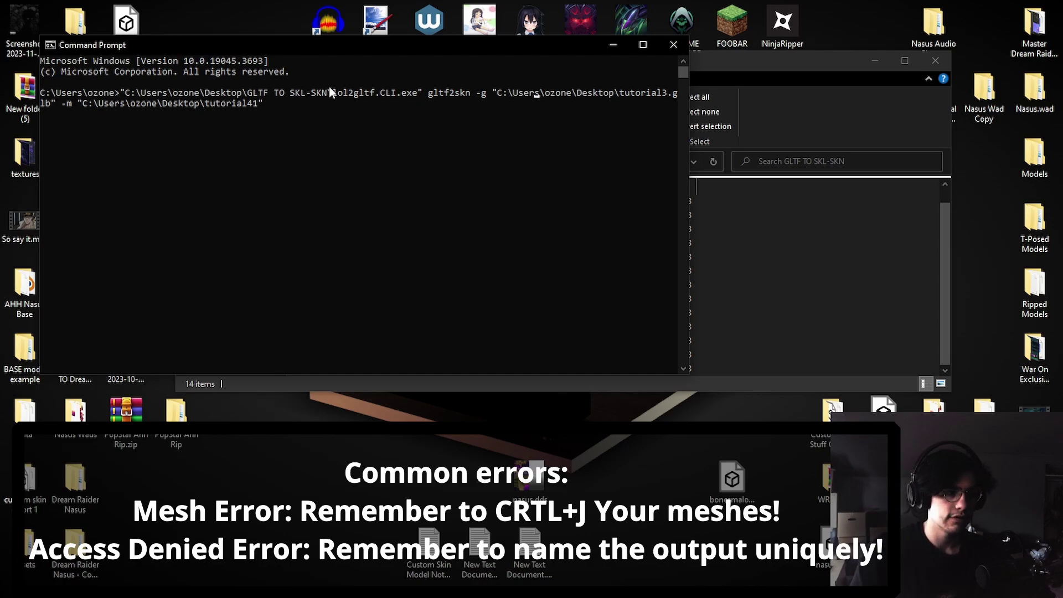
Run the gltf2skn command to convert tutorial3.glb into the tutorial41 files on the desktop, and return to the desktop.
{"action": "key", "text": "Return"}
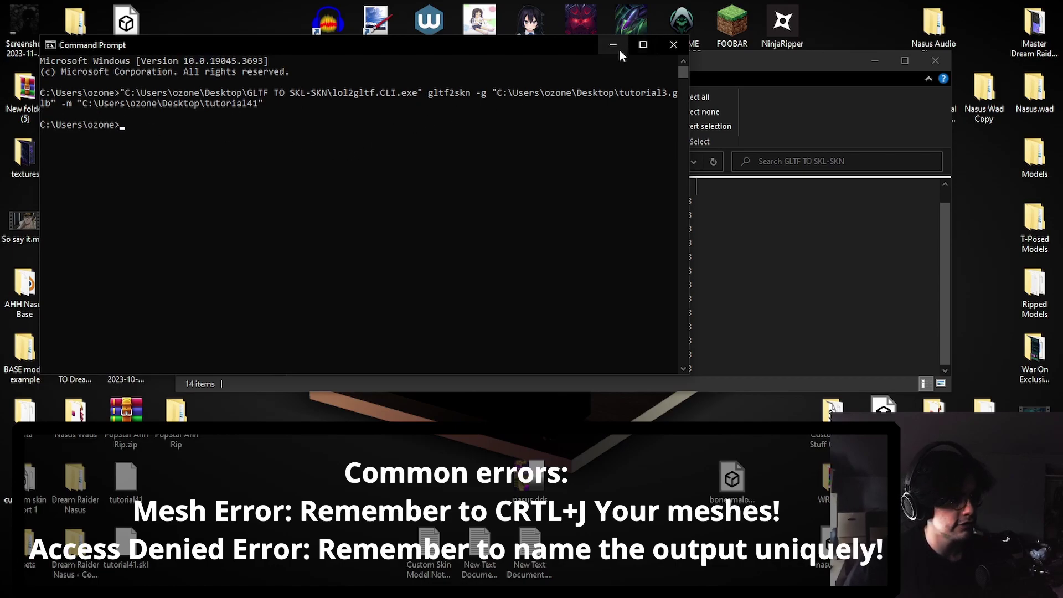
{"action": "left_click", "coordinate": [195, 487]}
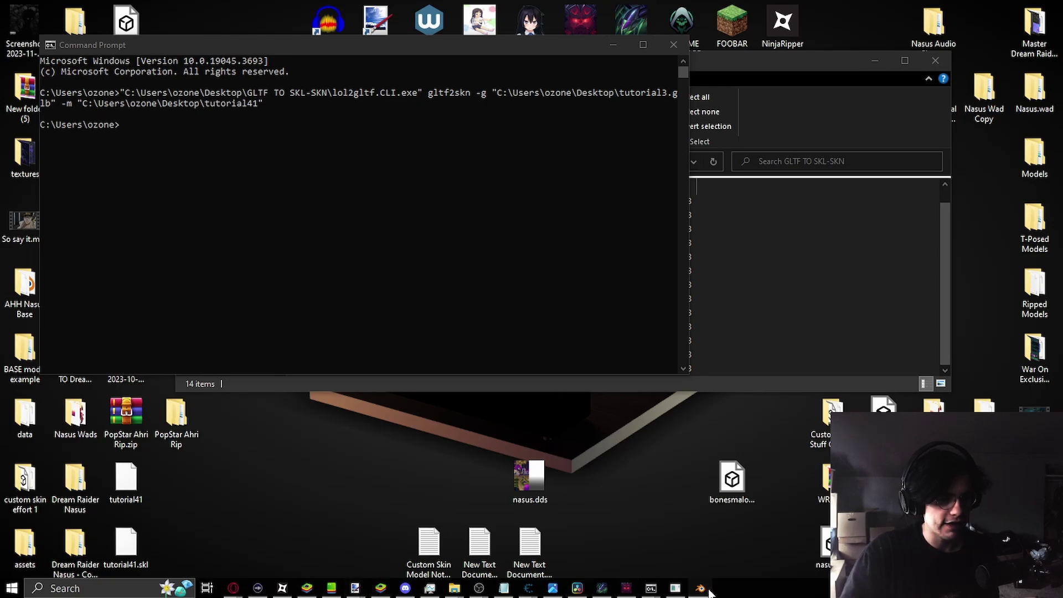
{"action": "left_click", "coordinate": [701, 594]}
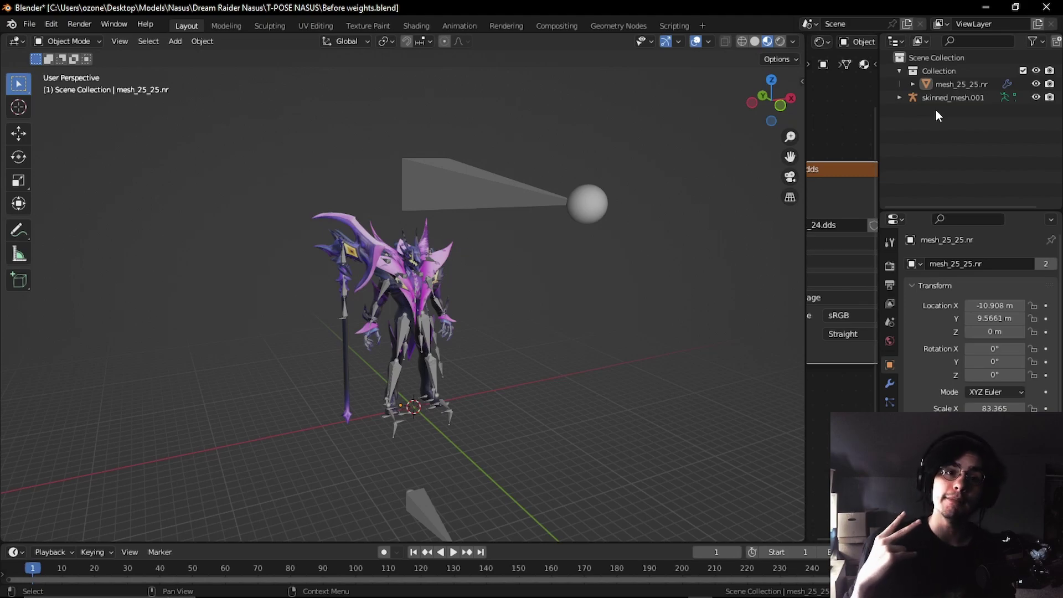
{"action": "left_click", "coordinate": [978, 6]}
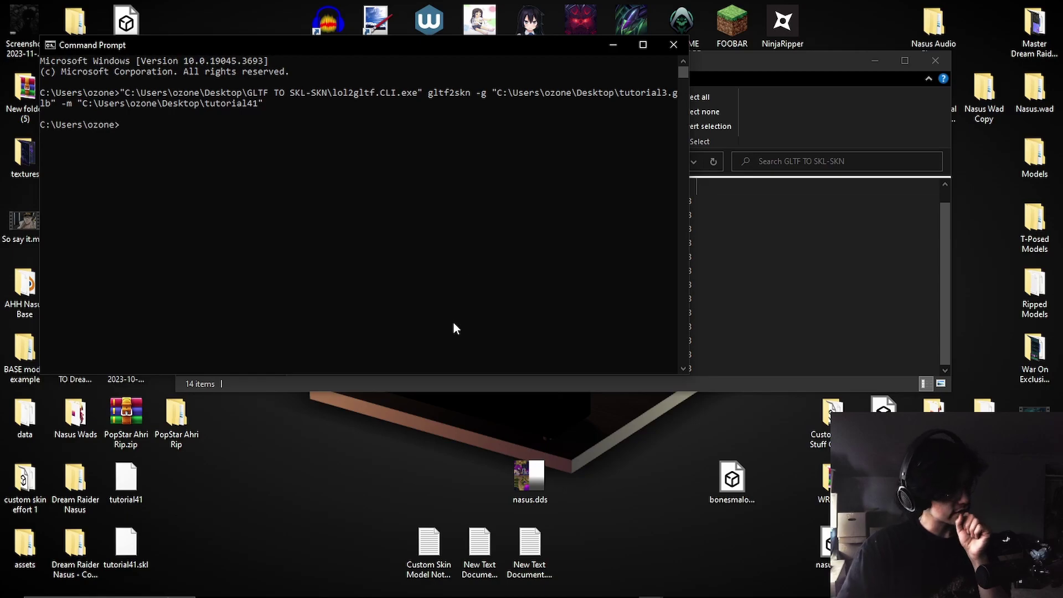
Rename the extensionless tutorial41 file on the desktop as tutorial41.skn.
{"action": "left_click", "coordinate": [145, 529]}
{"action": "left_click", "coordinate": [141, 488], "text": "ctrl"}
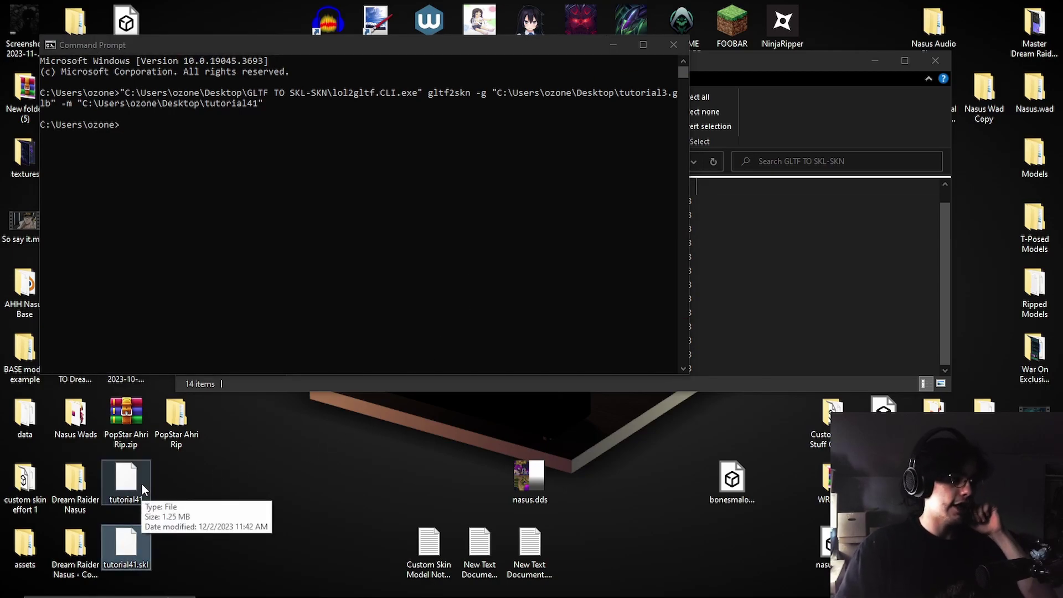
{"action": "left_click", "coordinate": [144, 473]}
{"action": "right_click", "coordinate": [145, 475]}
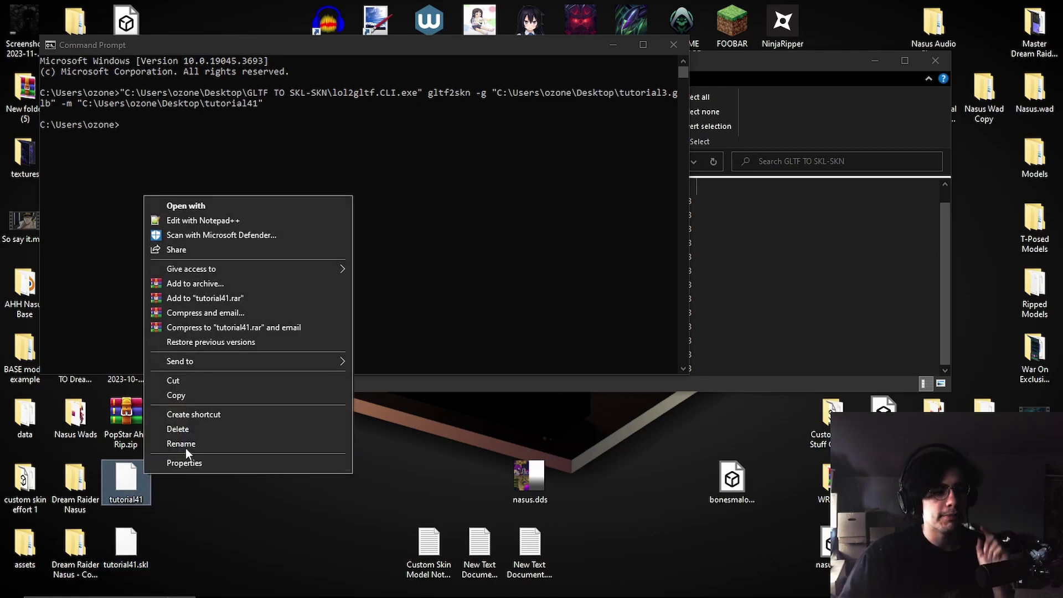
{"action": "left_click", "coordinate": [184, 443]}
{"action": "key", "text": "End"}
{"action": "type", "text": ".skn"}
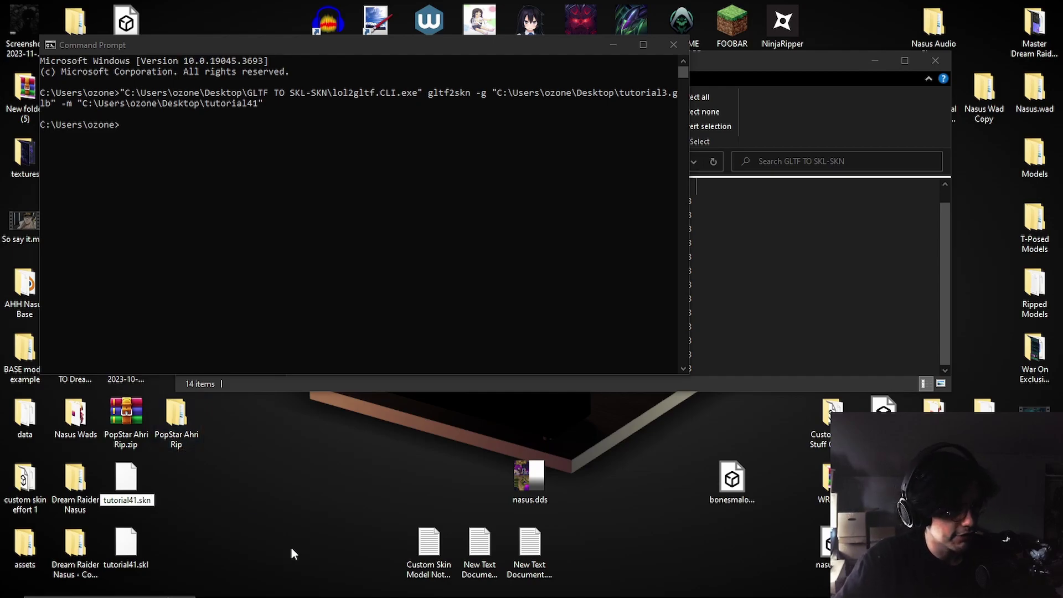
{"action": "key", "text": "Return"}
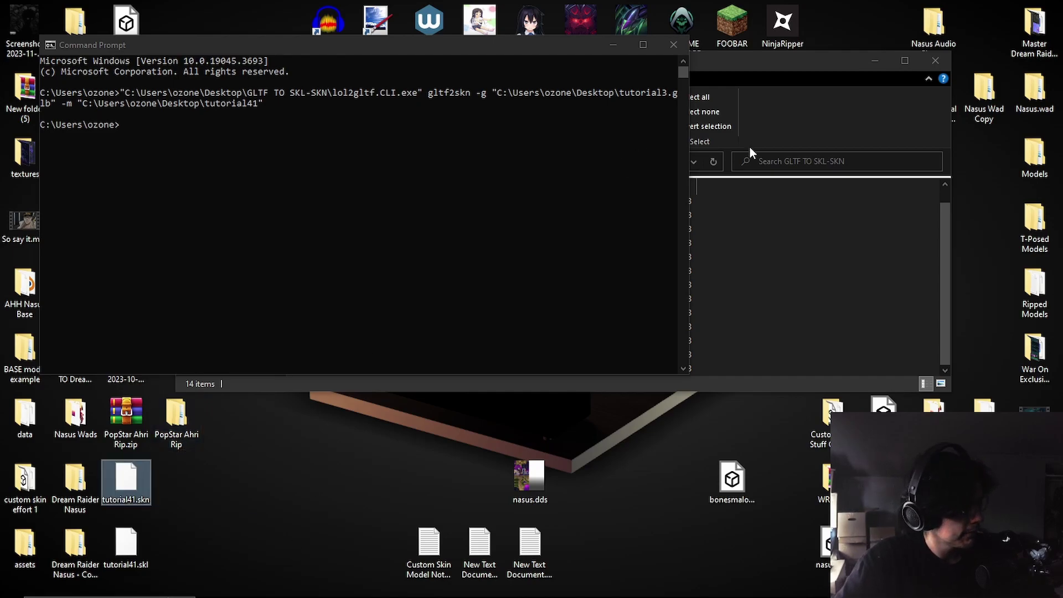
Close the Command Prompt and GLTF TO SKL-SKN folder windows, and bring up the open base skin folder.
{"action": "left_click", "coordinate": [144, 534]}
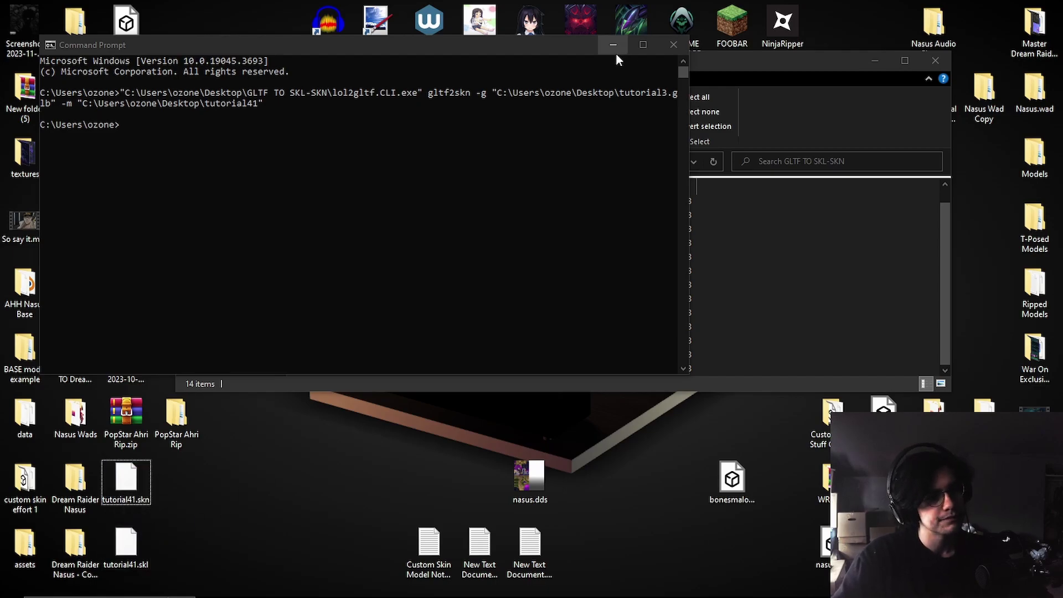
{"action": "left_click", "coordinate": [662, 45]}
{"action": "left_click", "coordinate": [935, 60]}
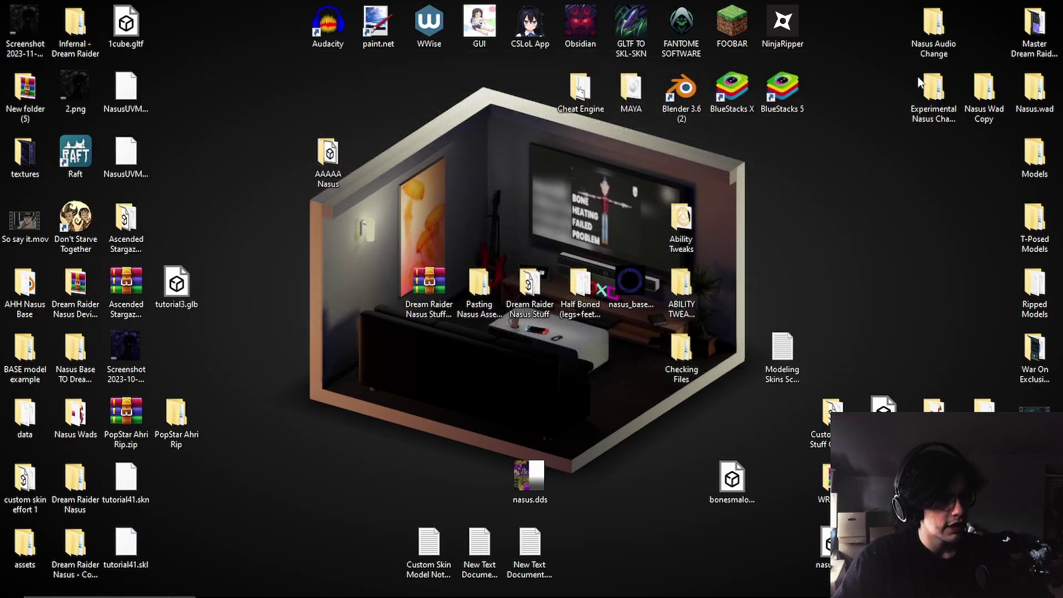
{"action": "mouse_move", "coordinate": [457, 591]}
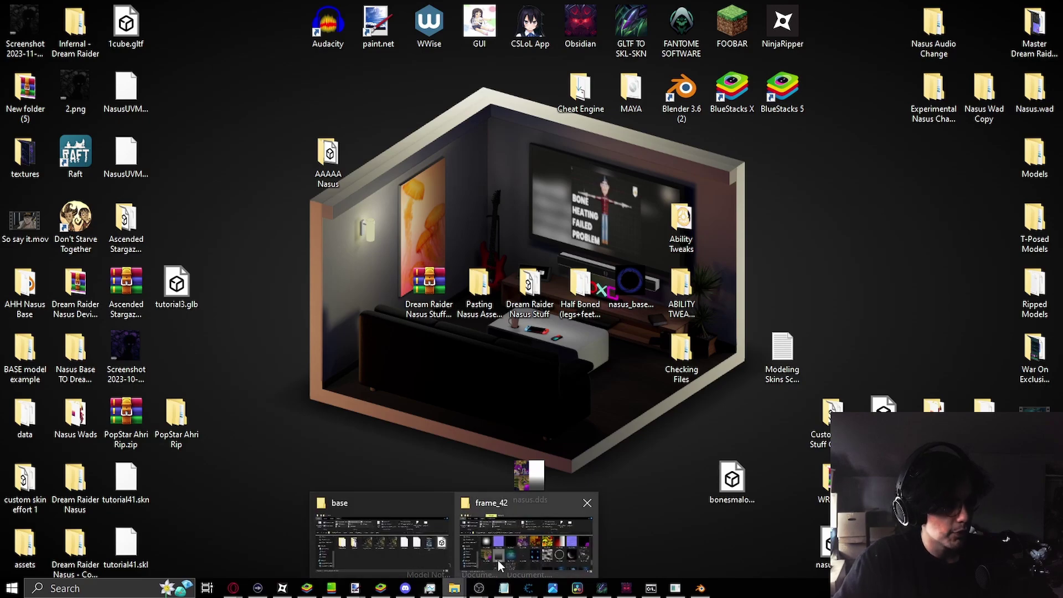
{"action": "left_click", "coordinate": [382, 545]}
{"action": "left_click", "coordinate": [806, 321]}
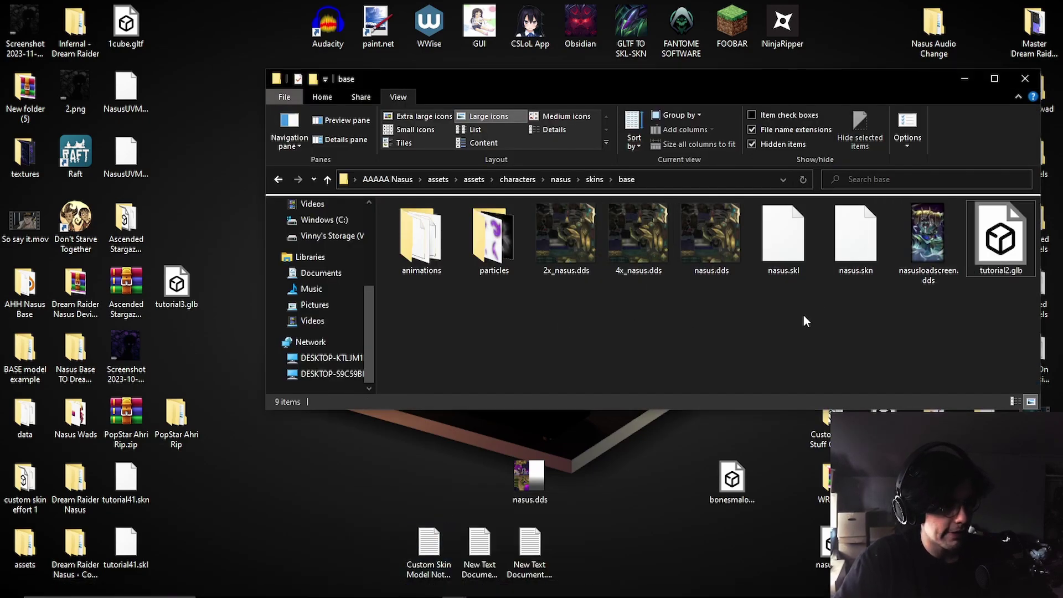
{"action": "left_click", "coordinate": [174, 550]}
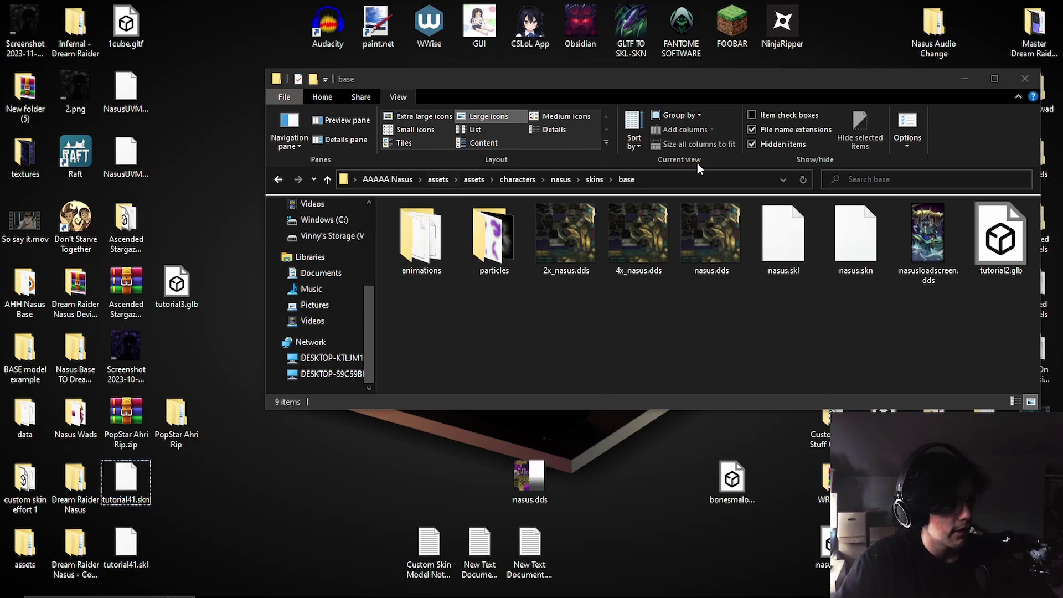
{"action": "left_click", "coordinate": [786, 78]}
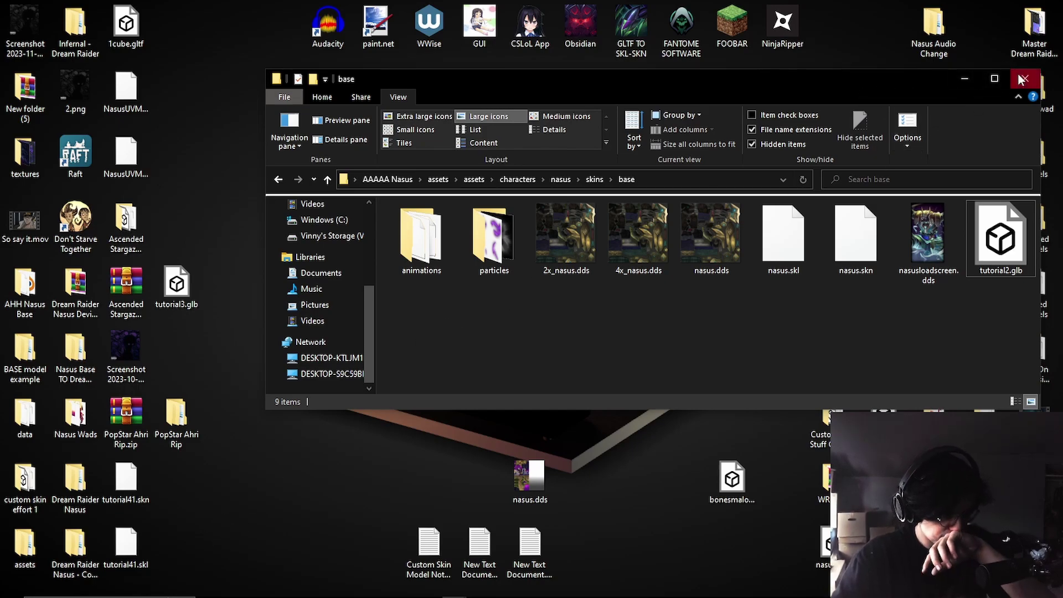
Rename the converted tutorial41 files on the desktop as nasus.skn and nasus.skl.
{"action": "left_click_drag", "start_coordinate": [187, 545], "coordinate": [131, 491]}
{"action": "right_click", "coordinate": [130, 491]}
{"action": "left_click", "coordinate": [168, 460]}
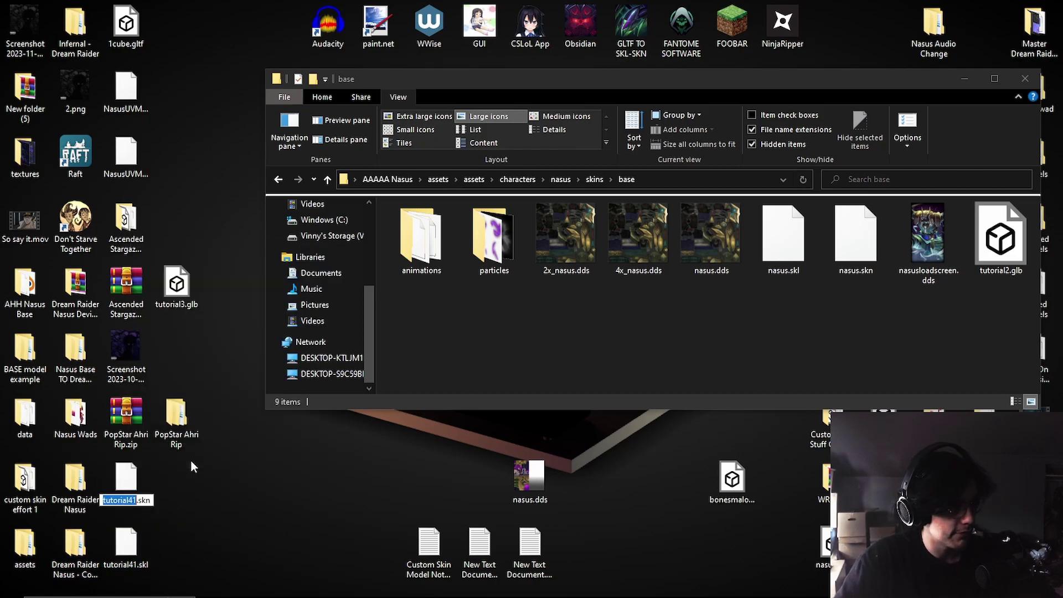
{"action": "type", "text": "nasus"}
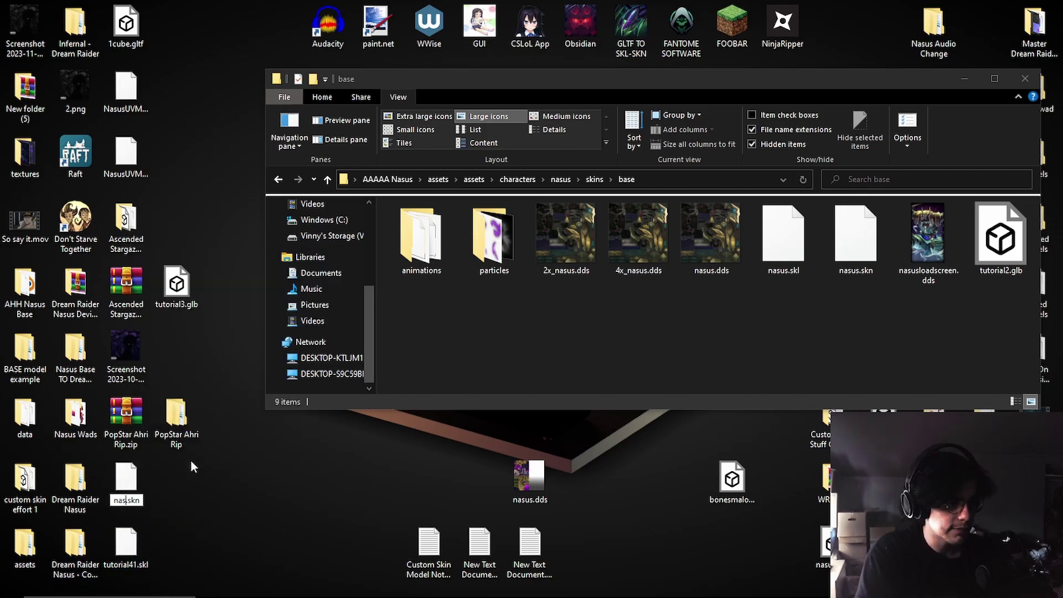
{"action": "key", "text": "Return"}
{"action": "left_click", "coordinate": [125, 548]}
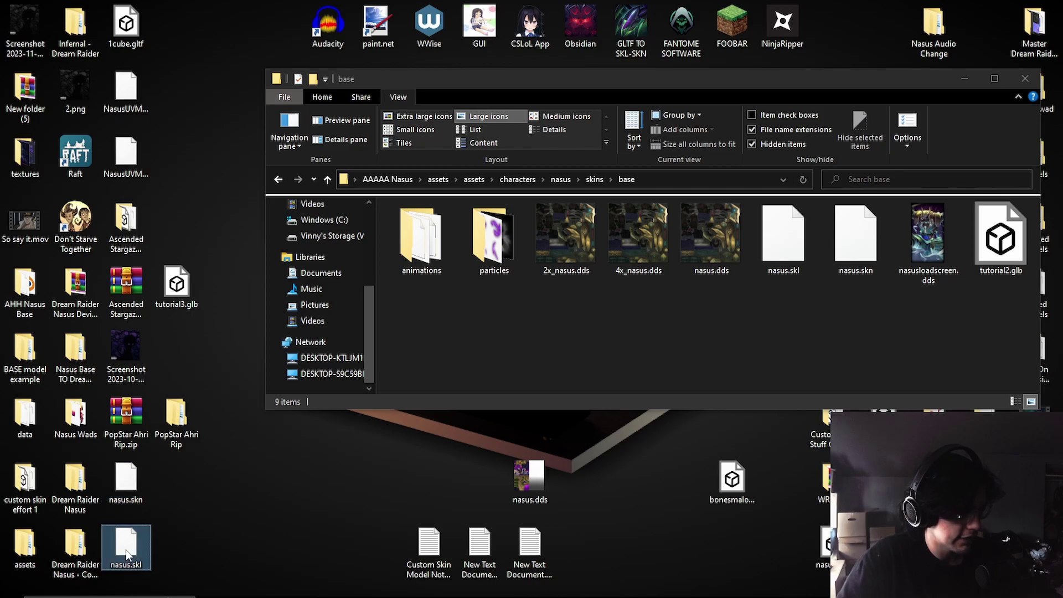
{"action": "right_click", "coordinate": [125, 548]}
{"action": "left_click", "coordinate": [183, 518]}
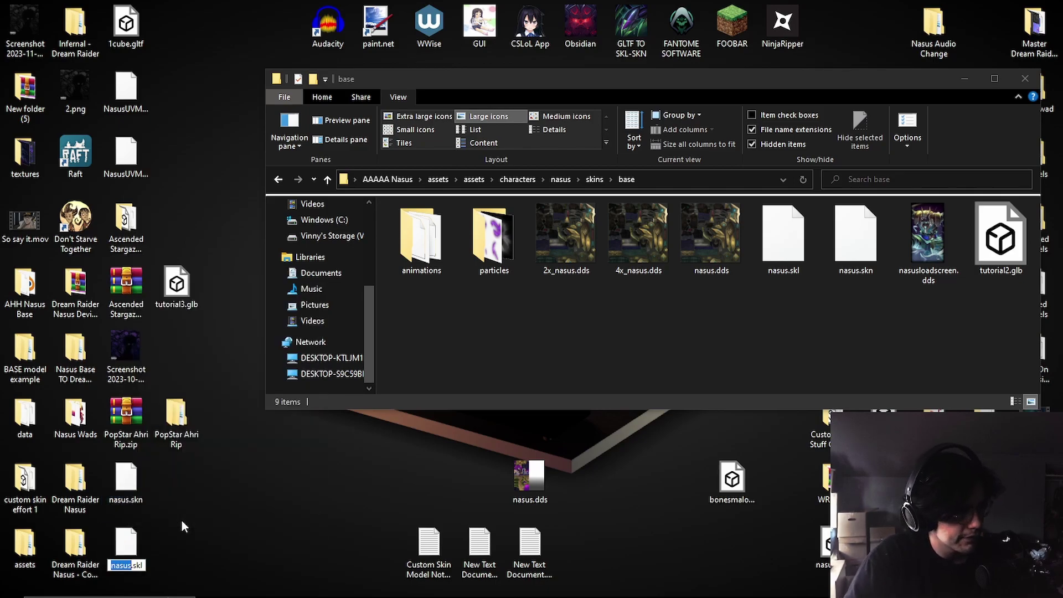
{"action": "key", "text": "Return"}
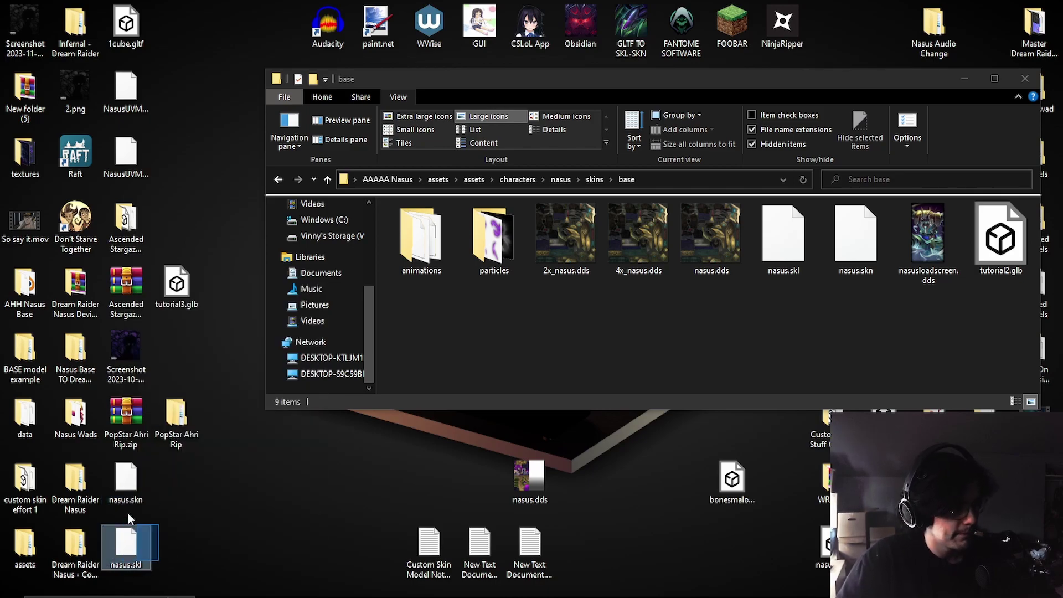
Move nasus.skn and nasus.skl from the desktop into the base folder, replacing the files of the same names.
{"action": "left_click", "coordinate": [123, 477], "text": "ctrl"}
{"action": "left_click", "coordinate": [123, 477]}
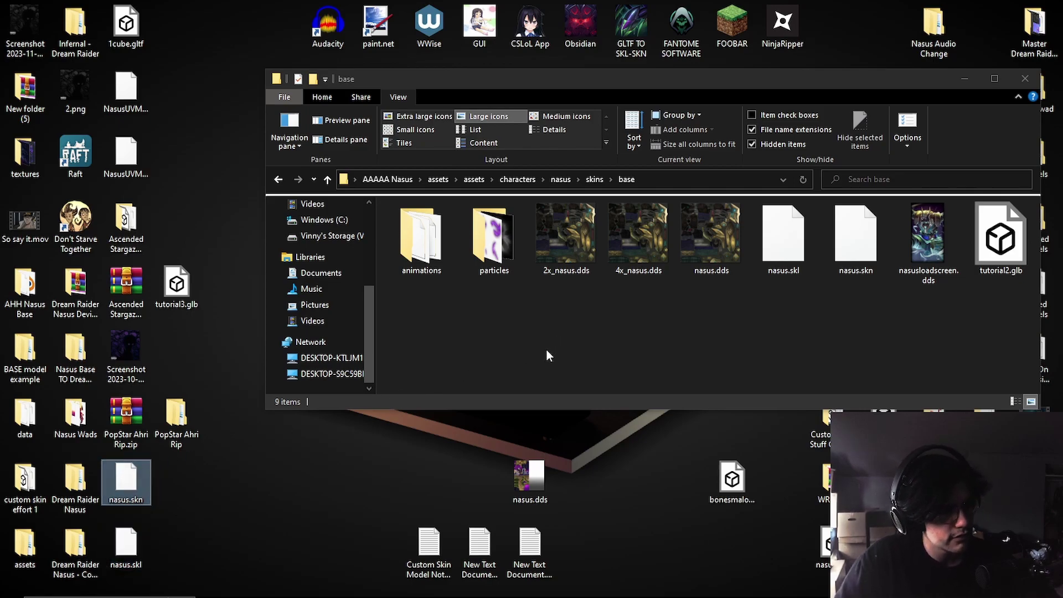
{"action": "left_click_drag", "start_coordinate": [166, 575], "coordinate": [132, 485]}
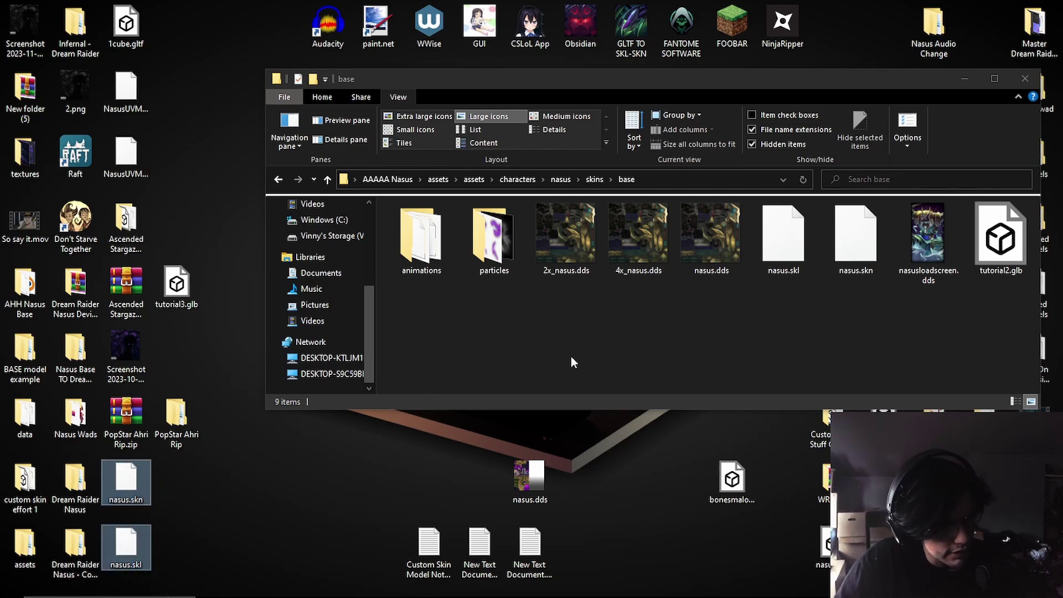
{"action": "left_click", "coordinate": [559, 359]}
{"action": "left_click_drag", "start_coordinate": [879, 300], "coordinate": [794, 233]}
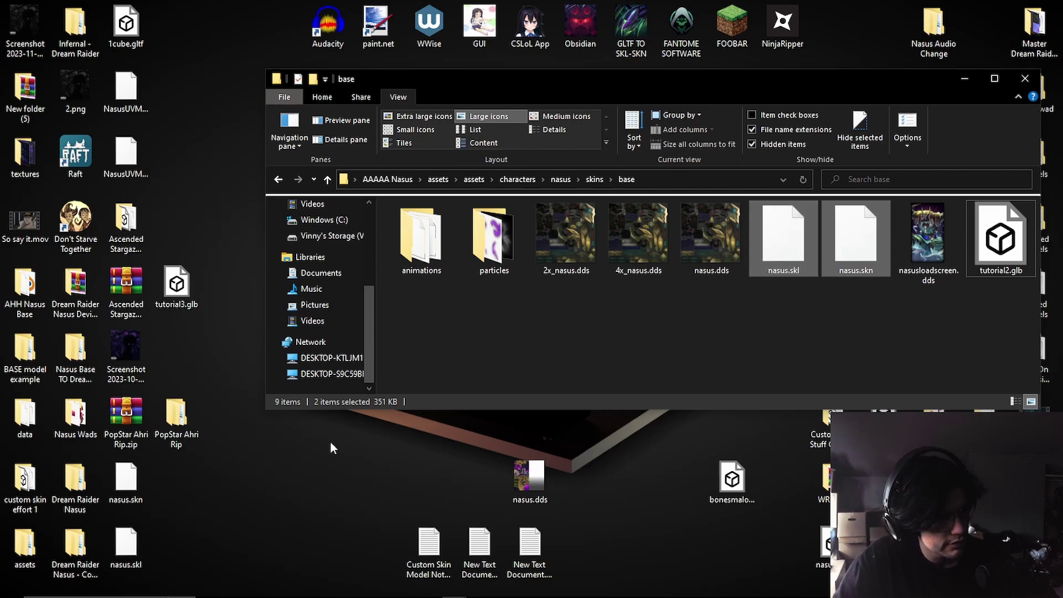
{"action": "left_click", "coordinate": [147, 536]}
{"action": "left_click_drag", "start_coordinate": [176, 477], "coordinate": [720, 354]}
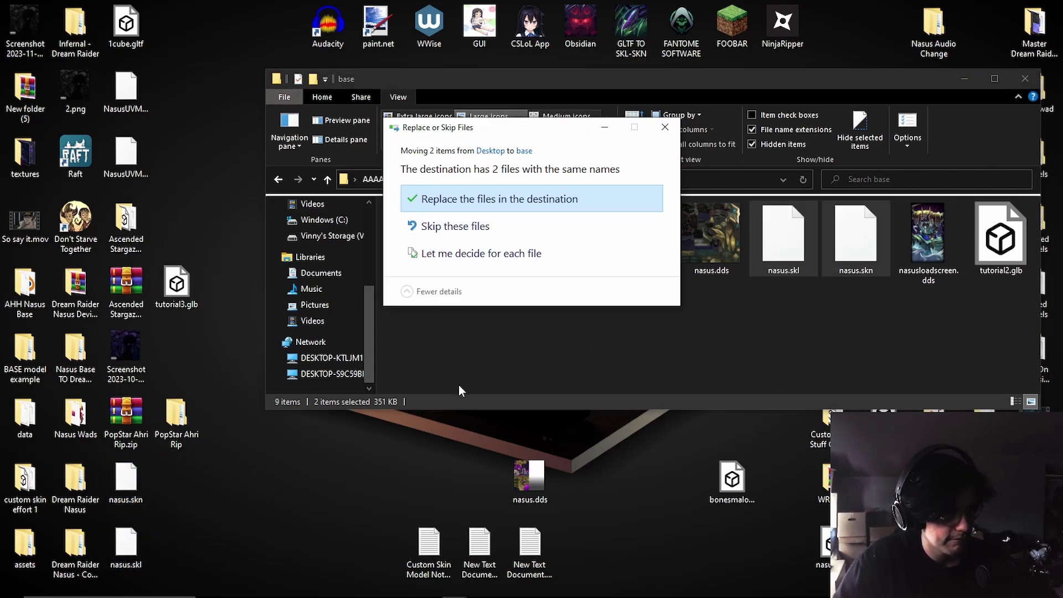
{"action": "left_click", "coordinate": [477, 208]}
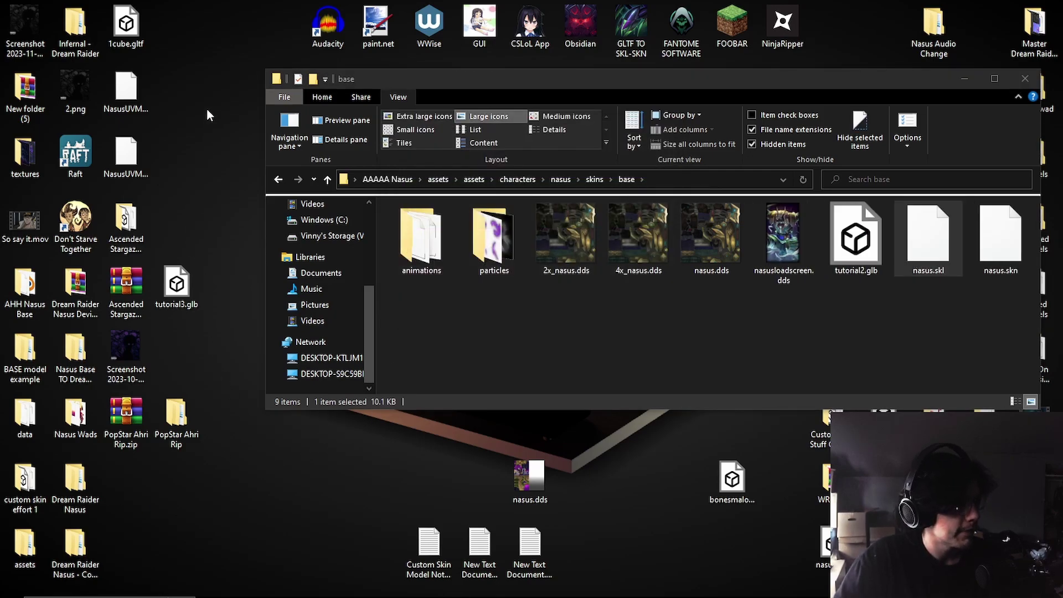
Undo the move of the two nasus files, and move tutorial2.glb out of the base folder onto the desktop.
{"action": "key", "text": "ctrl+z"}
{"action": "left_click", "coordinate": [190, 487]}
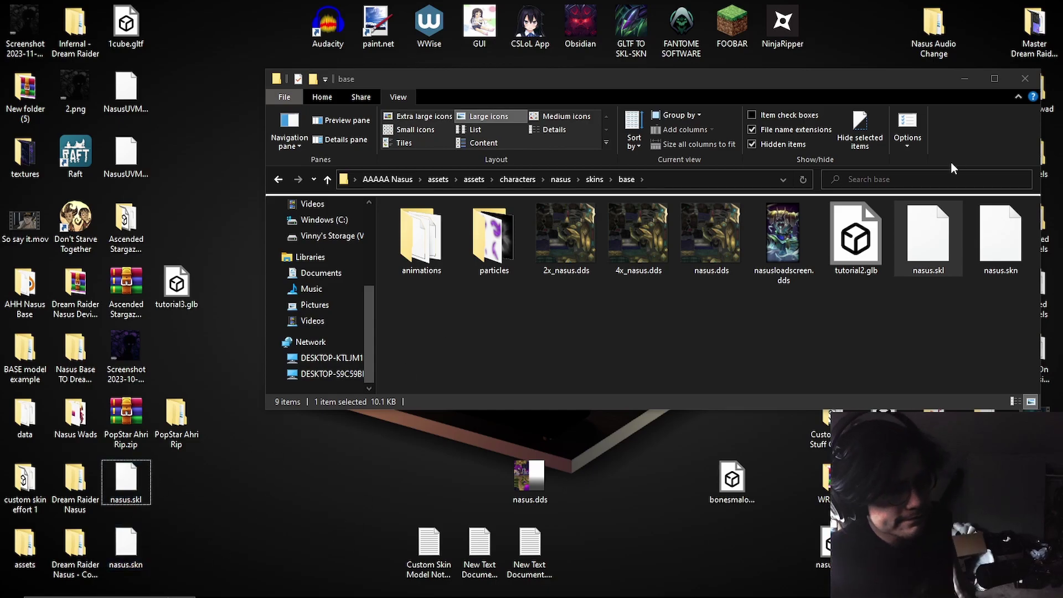
{"action": "left_click_drag", "start_coordinate": [826, 220], "coordinate": [623, 490]}
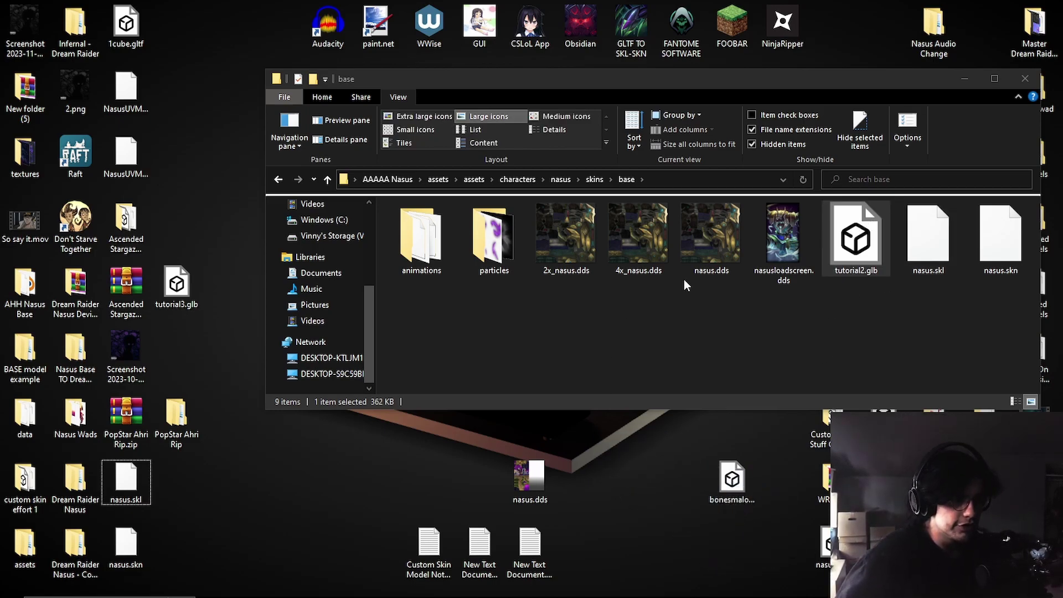
{"action": "left_click_drag", "start_coordinate": [509, 495], "coordinate": [726, 297]}
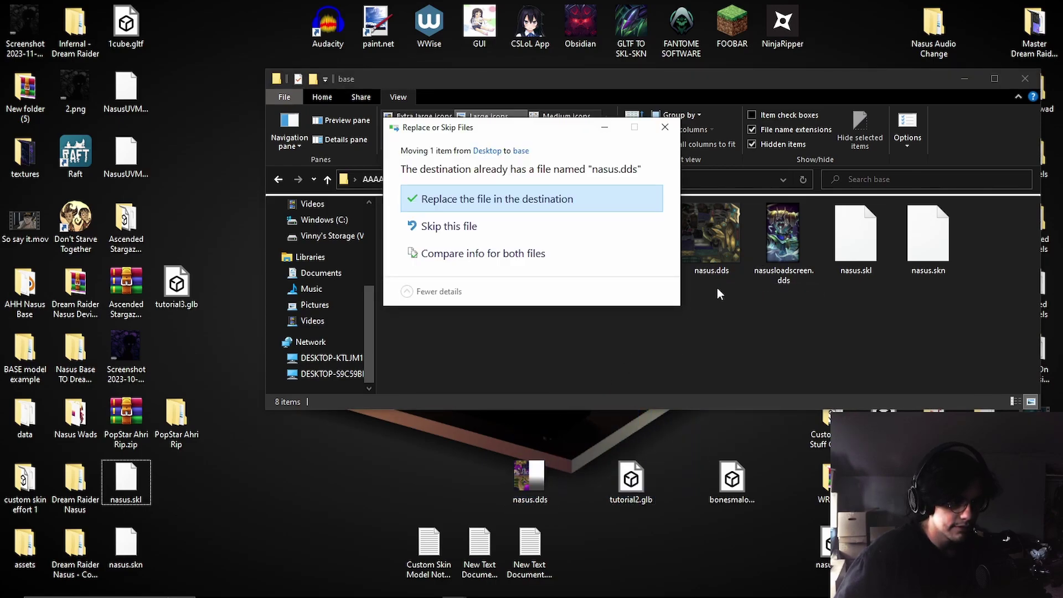
{"action": "left_click", "coordinate": [664, 127]}
{"action": "left_click_drag", "start_coordinate": [540, 478], "coordinate": [695, 304]}
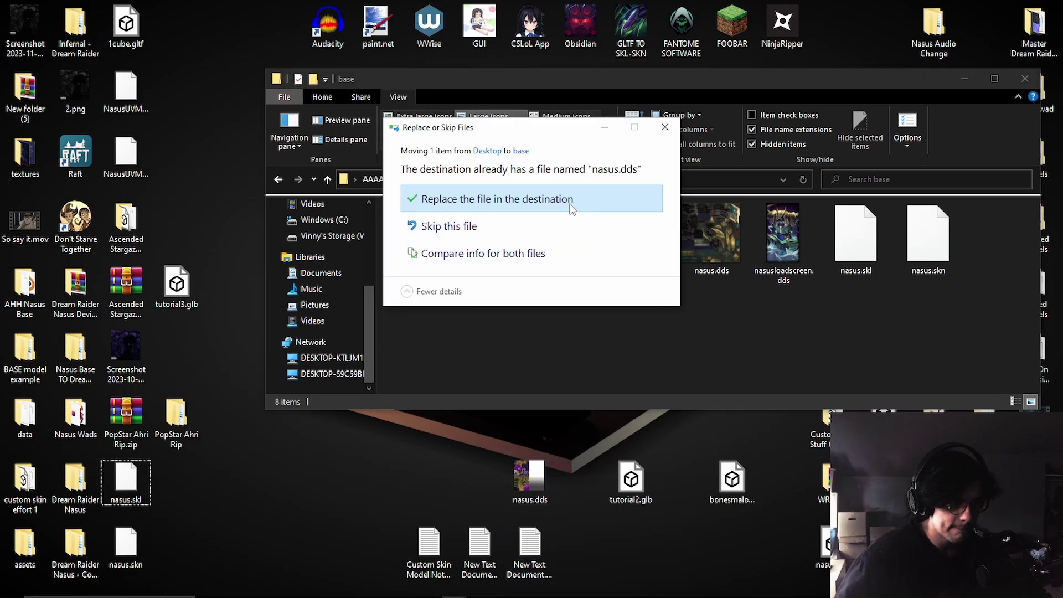
{"action": "left_click", "coordinate": [667, 130]}
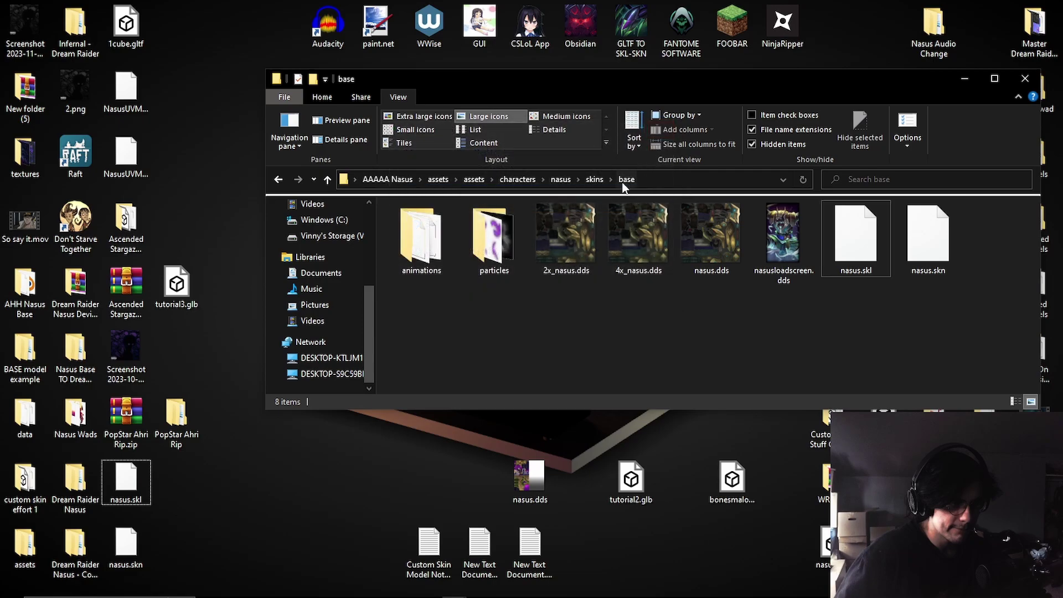
{"action": "left_click", "coordinate": [530, 479]}
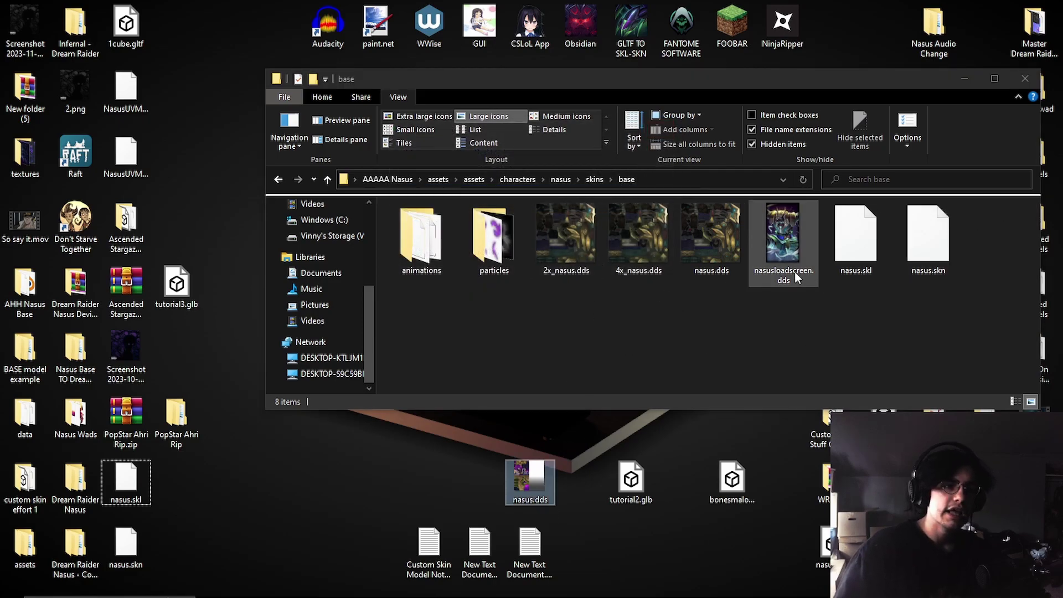
{"action": "left_click", "coordinate": [827, 288]}
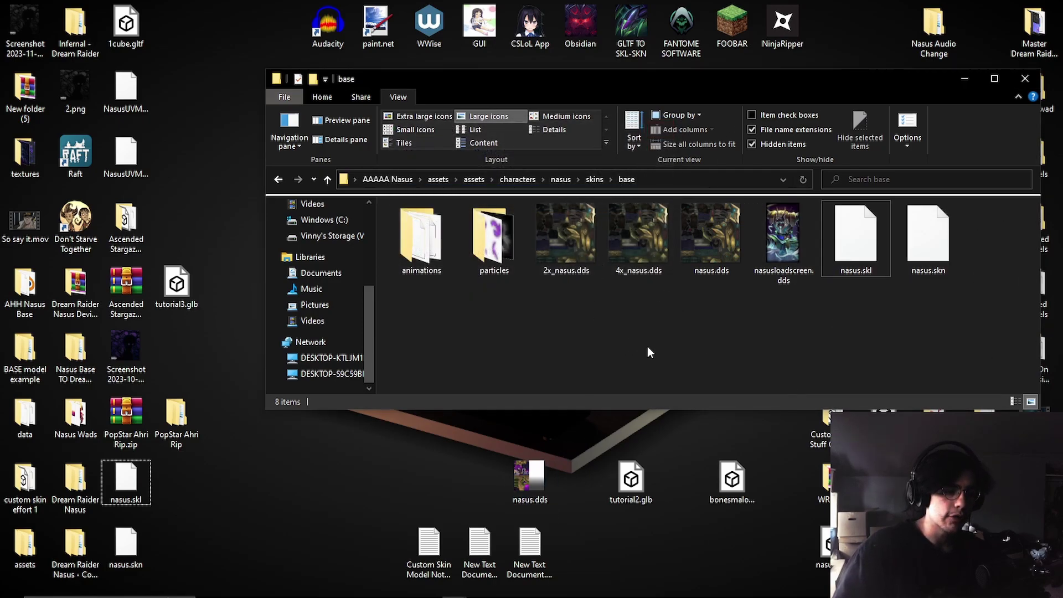
{"action": "left_click", "coordinate": [528, 477]}
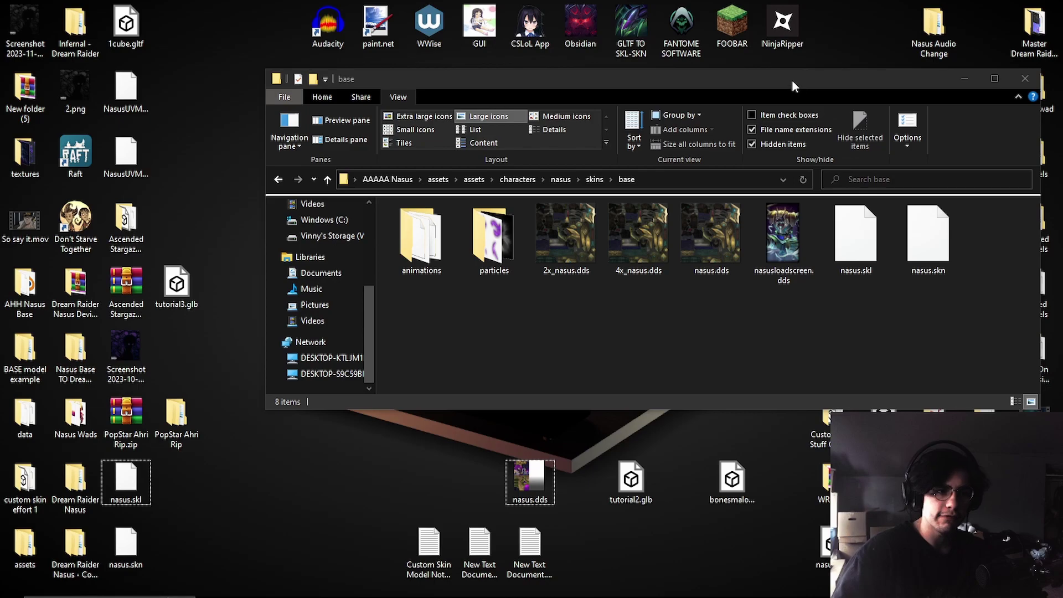
Open the T-Posed Models > Nasus > Dream Raider > Ascended folder and place its window beside the base folder.
{"action": "left_click_drag", "start_coordinate": [792, 80], "coordinate": [566, 66]}
{"action": "double_click", "coordinate": [1034, 227]}
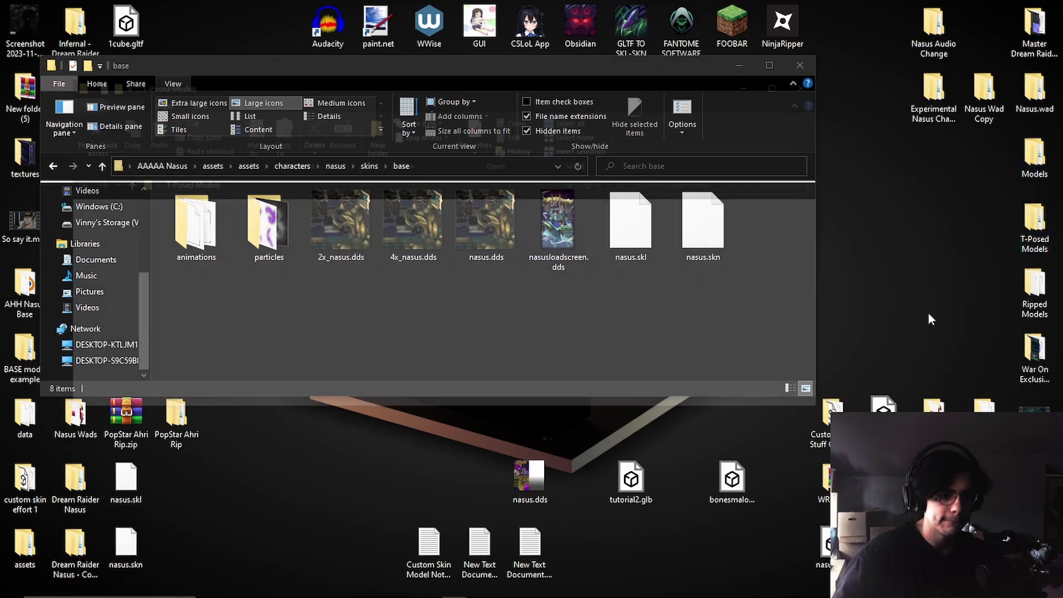
{"action": "left_click", "coordinate": [816, 82]}
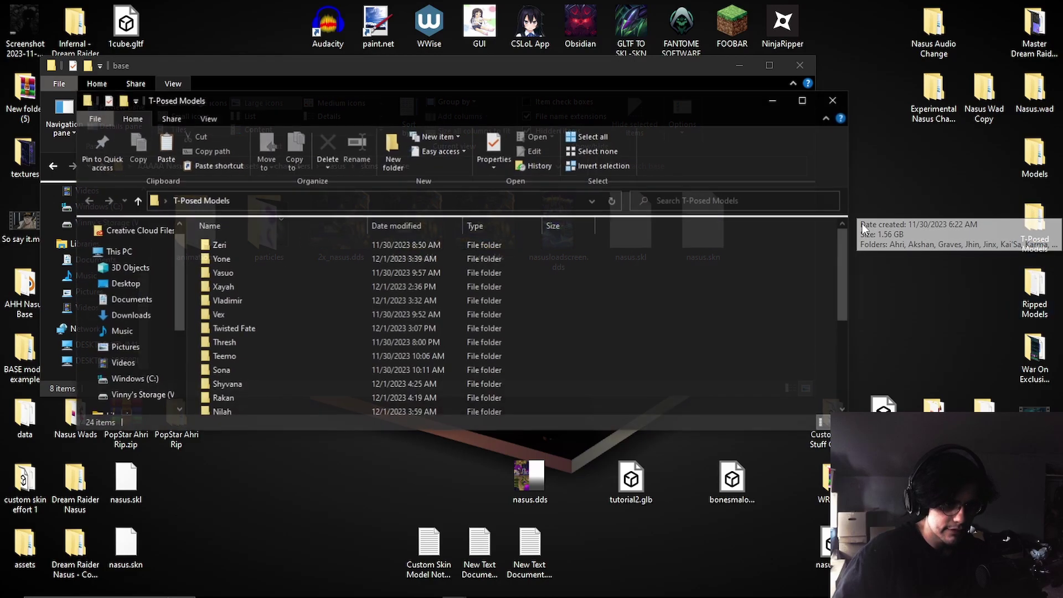
{"action": "double_click", "coordinate": [1034, 227]}
{"action": "scroll", "coordinate": [300, 347], "scroll_direction": "down", "scroll_amount": 3}
{"action": "left_click", "coordinate": [277, 310]}
{"action": "double_click", "coordinate": [278, 310]}
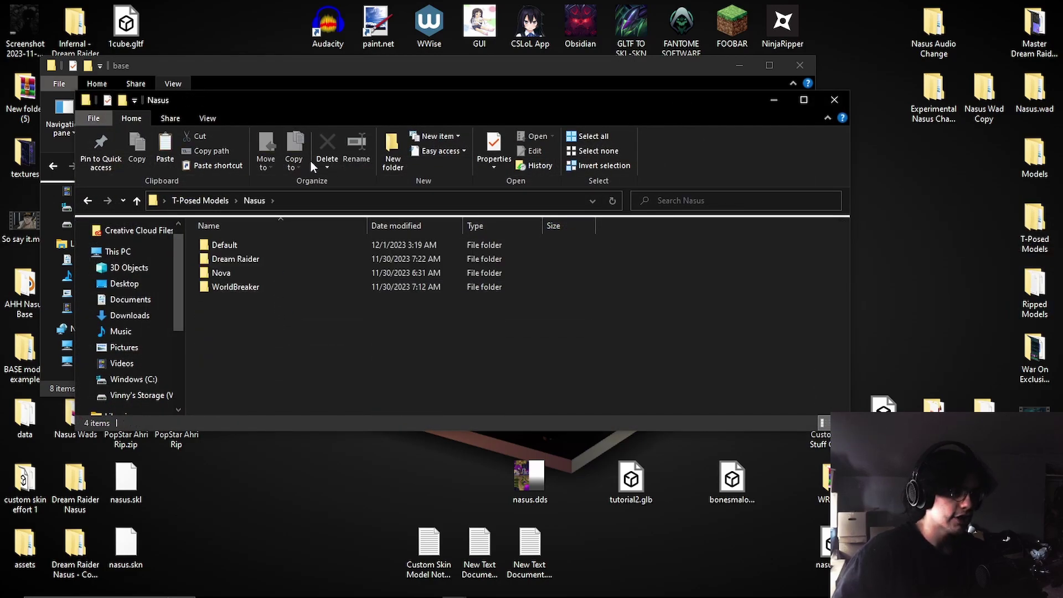
{"action": "double_click", "coordinate": [305, 259]}
{"action": "double_click", "coordinate": [300, 245]}
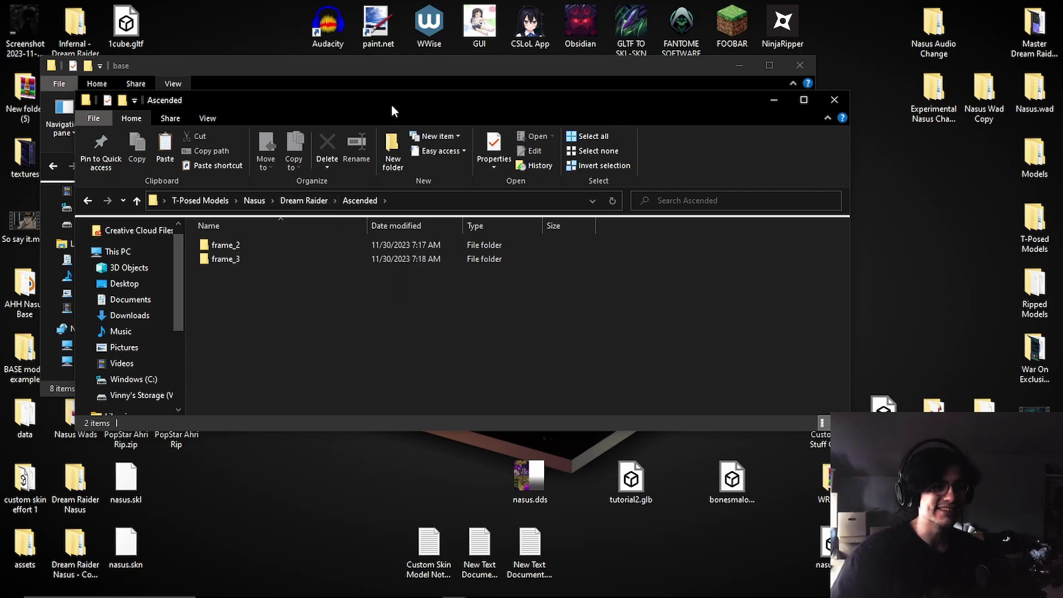
{"action": "left_click_drag", "start_coordinate": [391, 105], "coordinate": [806, 150]}
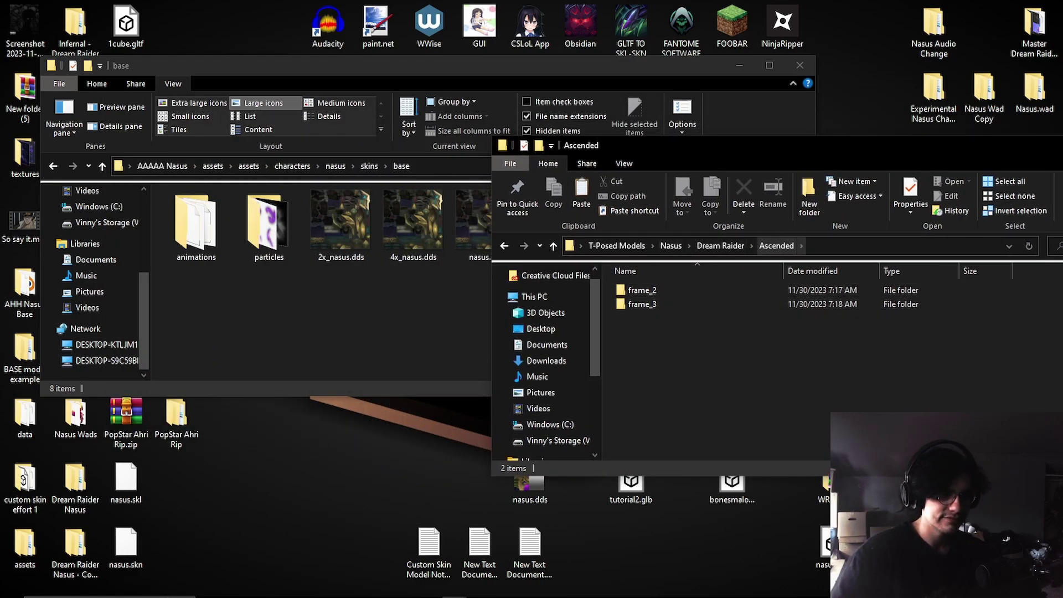
Close the Ascended folder window and reposition the AAAAA Nasus base folder window on the desktop.
{"action": "key", "text": "alt+F4"}
{"action": "left_click_drag", "start_coordinate": [321, 68], "coordinate": [585, 101]}
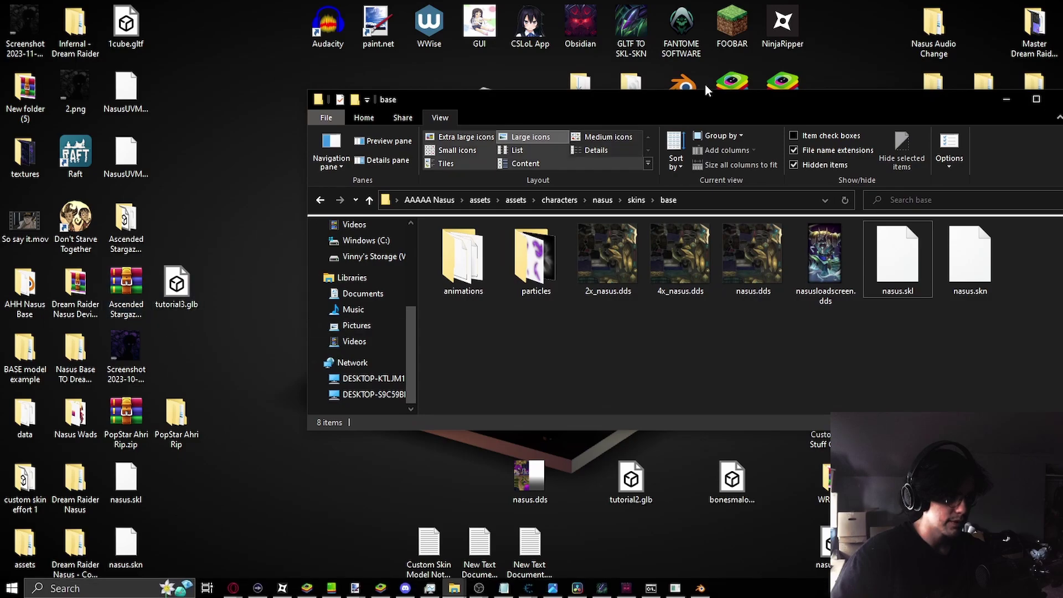
{"action": "left_click_drag", "start_coordinate": [759, 111], "coordinate": [520, 79]}
{"action": "left_click", "coordinate": [991, 97]}
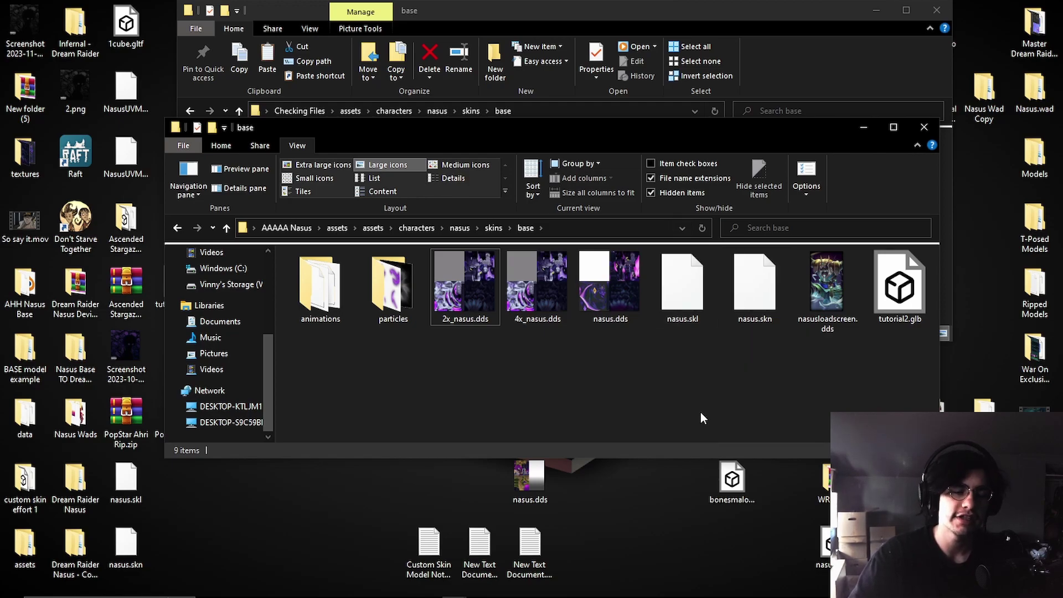
Examine the 2x_nasus.dds, 4x_nasus.dds and nasus.dds textures in the AAAAA Nasus base folder.
{"action": "left_click", "coordinate": [616, 314]}
{"action": "left_click_drag", "start_coordinate": [575, 366], "coordinate": [472, 280]}
{"action": "left_click", "coordinate": [594, 281]}
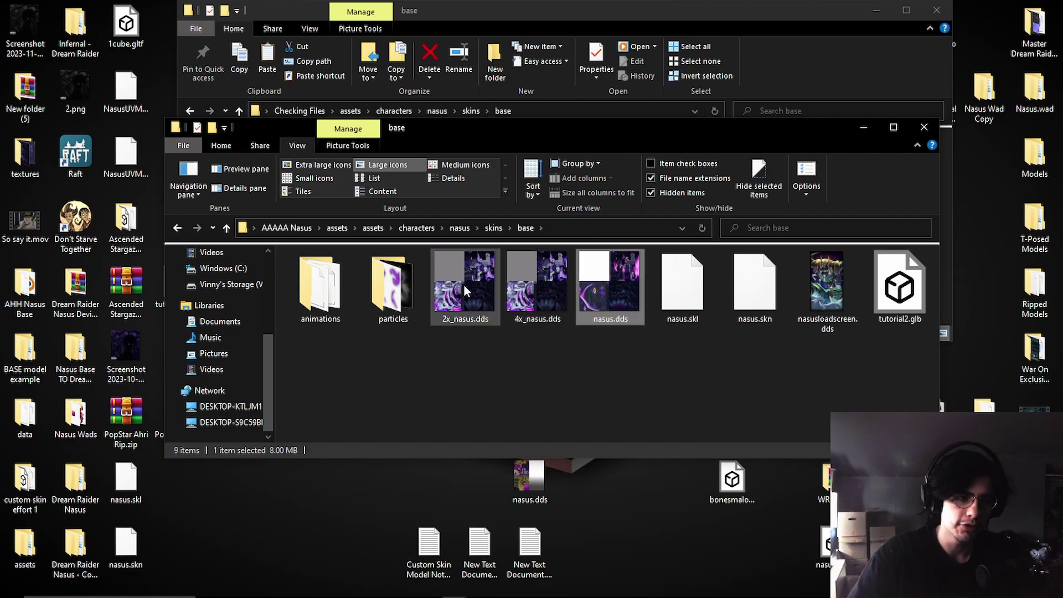
{"action": "left_click", "coordinate": [546, 338]}
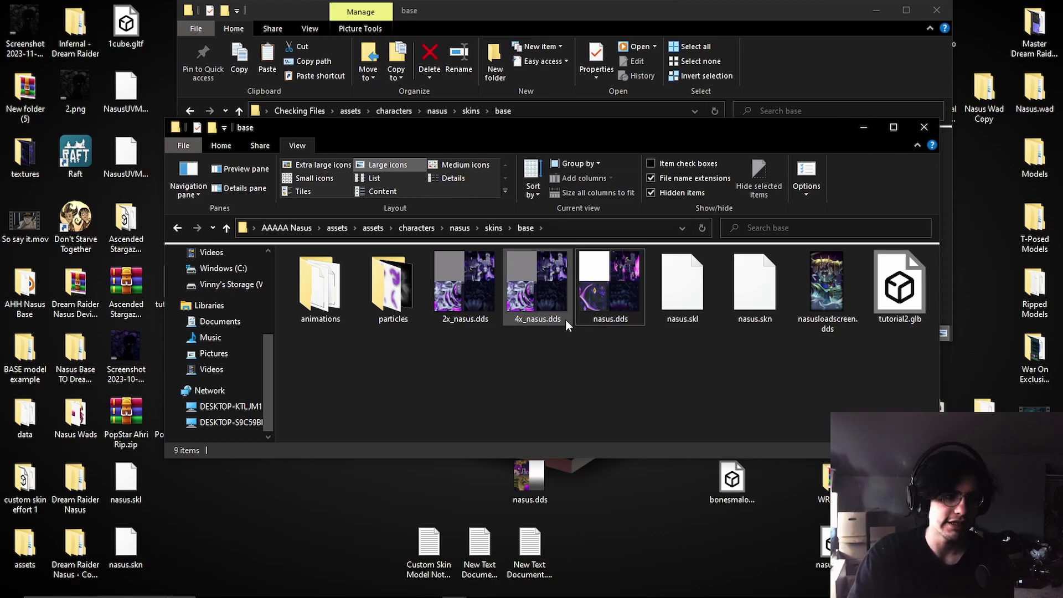
{"action": "mouse_move", "coordinate": [455, 328]}
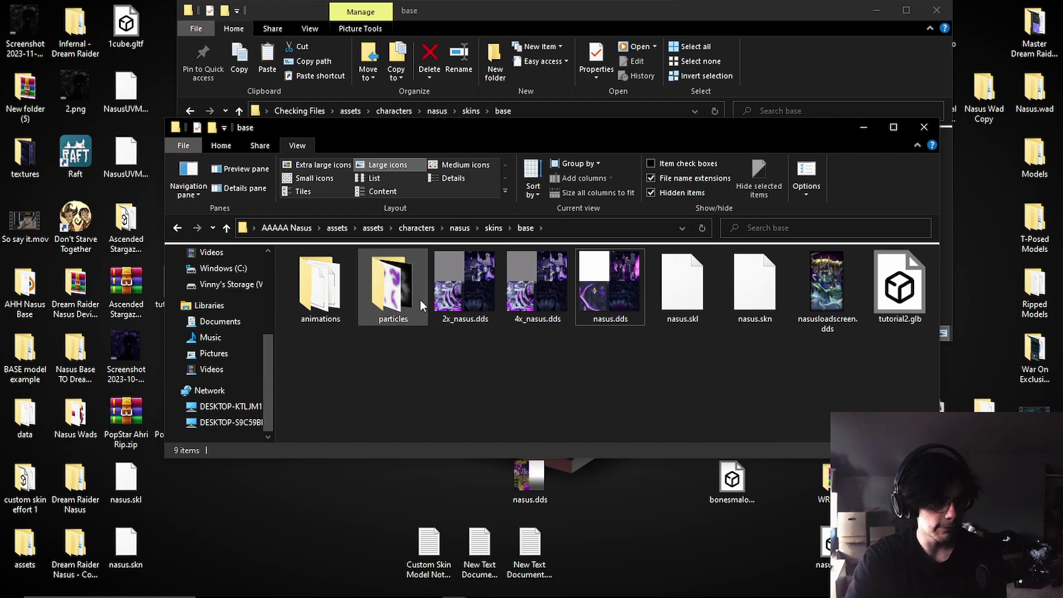
{"action": "left_click_drag", "start_coordinate": [626, 360], "coordinate": [431, 306]}
{"action": "left_click", "coordinate": [541, 327]}
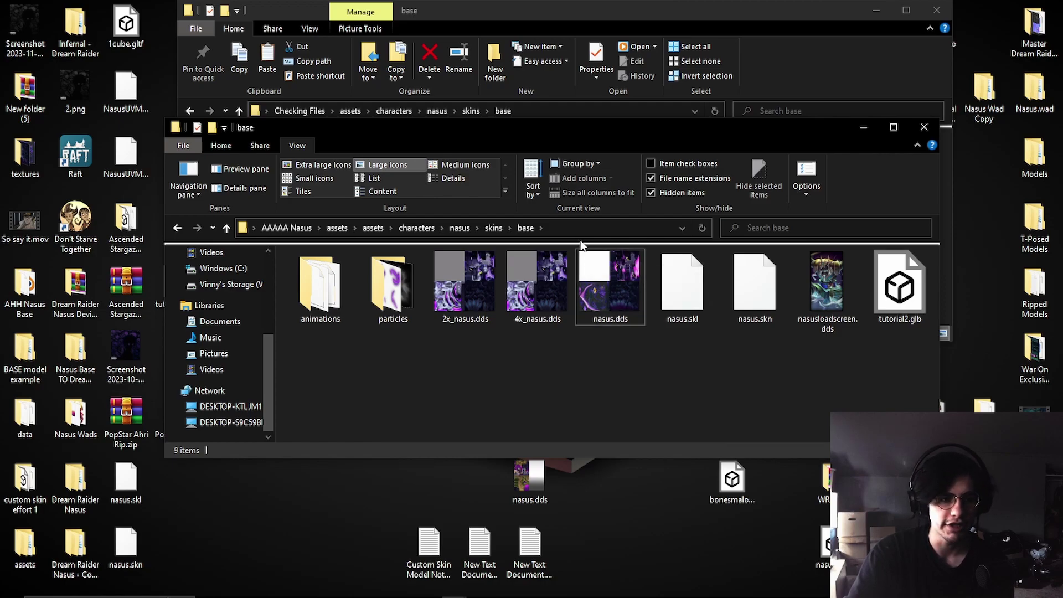
Move tutorial2.glb out of the AAAAA Nasus base folder onto the desktop.
{"action": "left_click", "coordinate": [824, 302]}
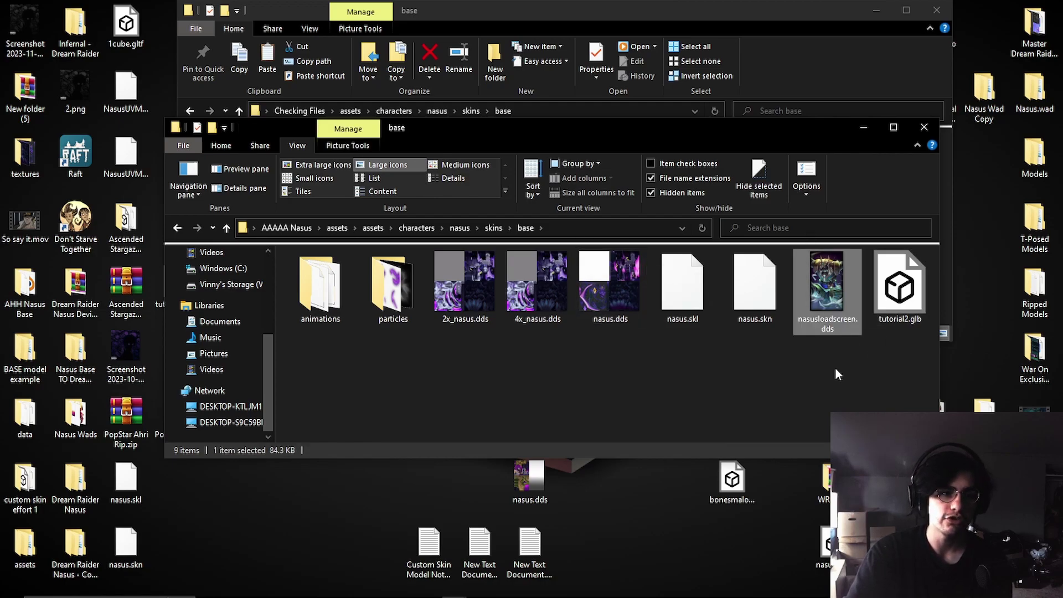
{"action": "left_click_drag", "start_coordinate": [898, 287], "coordinate": [649, 547]}
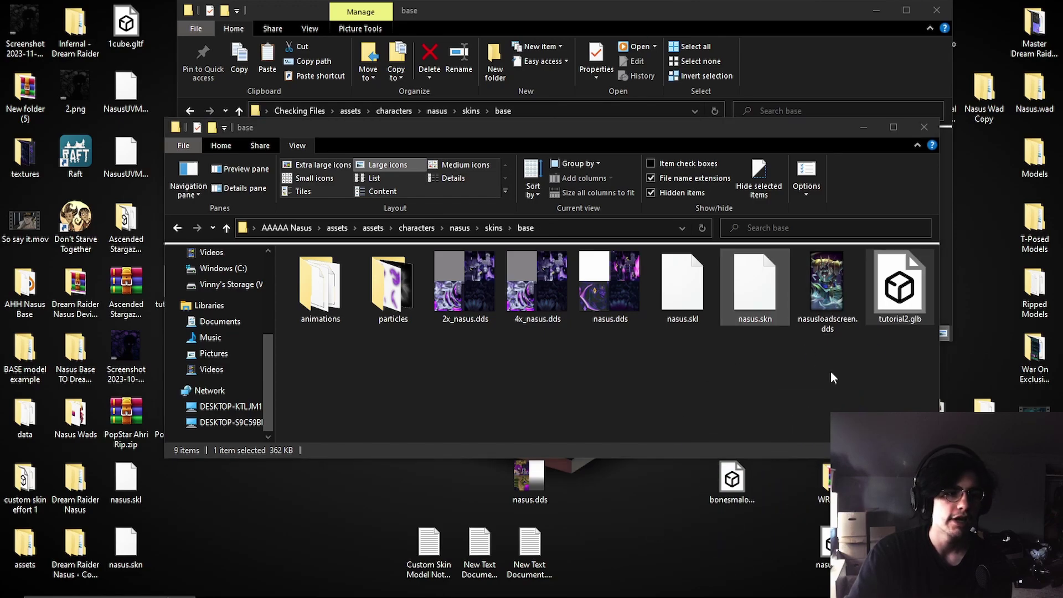
Replace nasusloadscreen.dds in the AAAAA Nasus base folder with the Checking Files base folder's copy, and minimize the Checking Files window.
{"action": "left_click", "coordinate": [842, 306]}
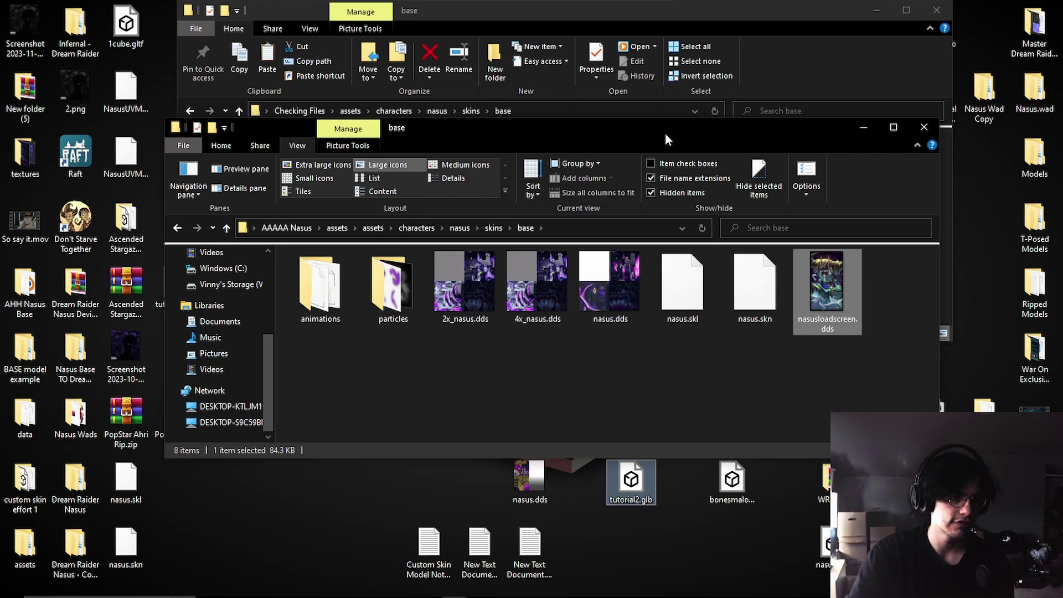
{"action": "left_click_drag", "start_coordinate": [666, 134], "coordinate": [630, 339]}
{"action": "left_click", "coordinate": [826, 207]}
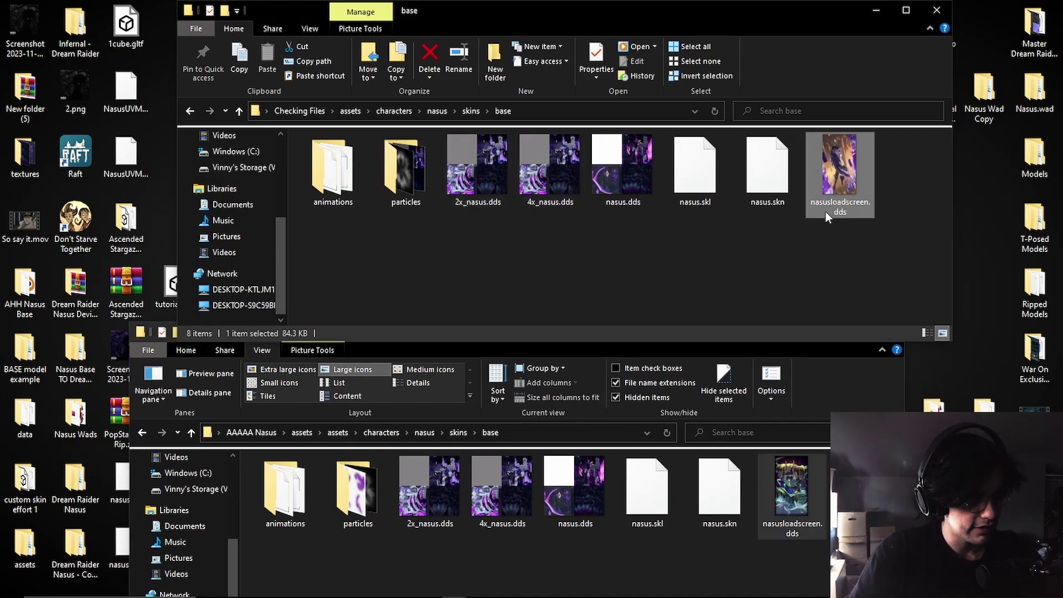
{"action": "left_click", "coordinate": [802, 357]}
{"action": "left_click_drag", "start_coordinate": [775, 331], "coordinate": [725, 169]}
{"action": "key", "text": "ctrl+v"}
{"action": "key", "text": "Return"}
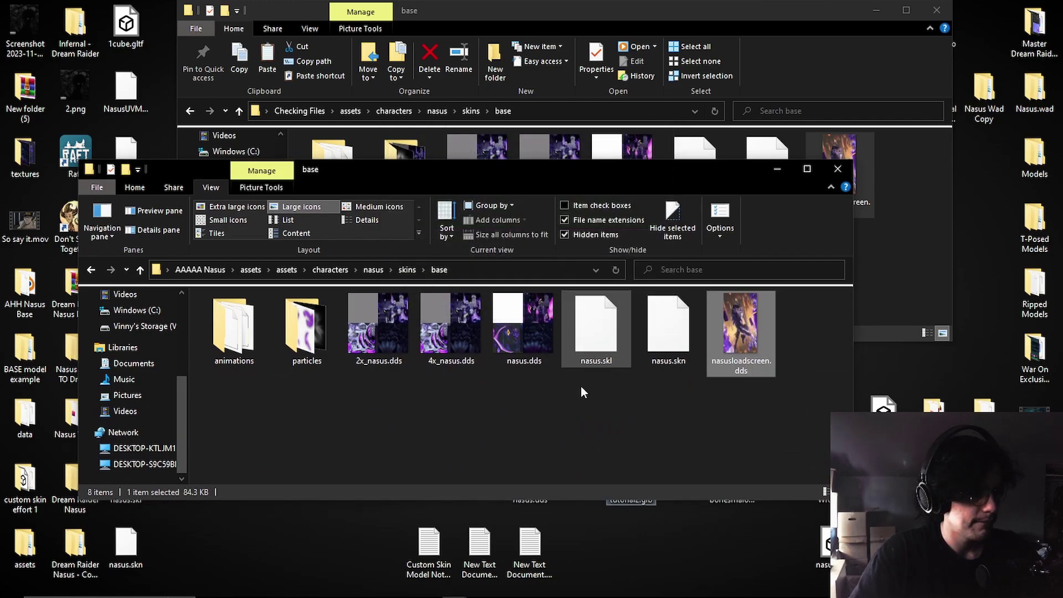
{"action": "left_click", "coordinate": [682, 369]}
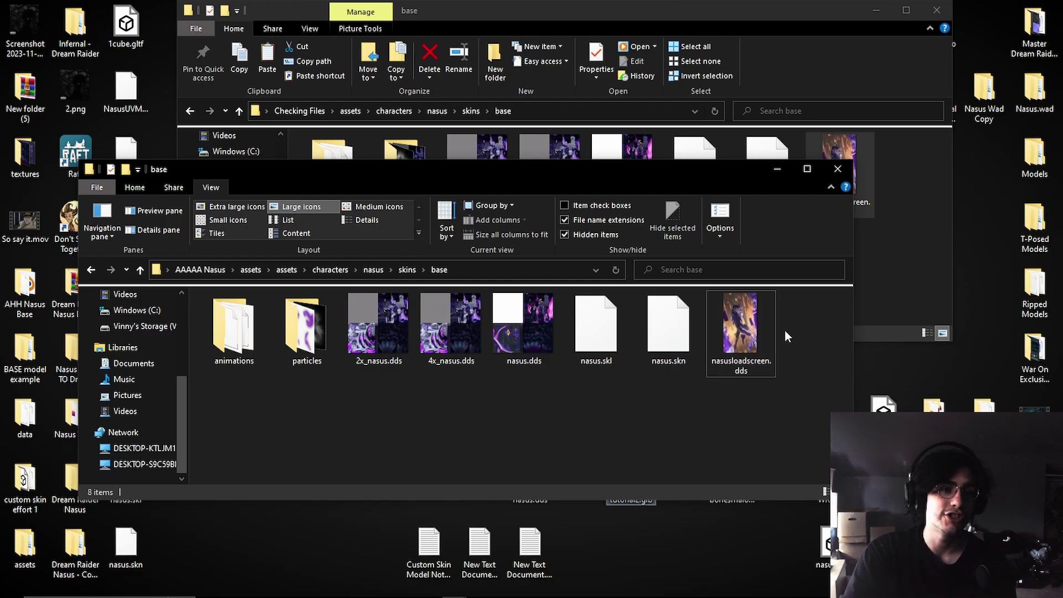
{"action": "left_click", "coordinate": [876, 10]}
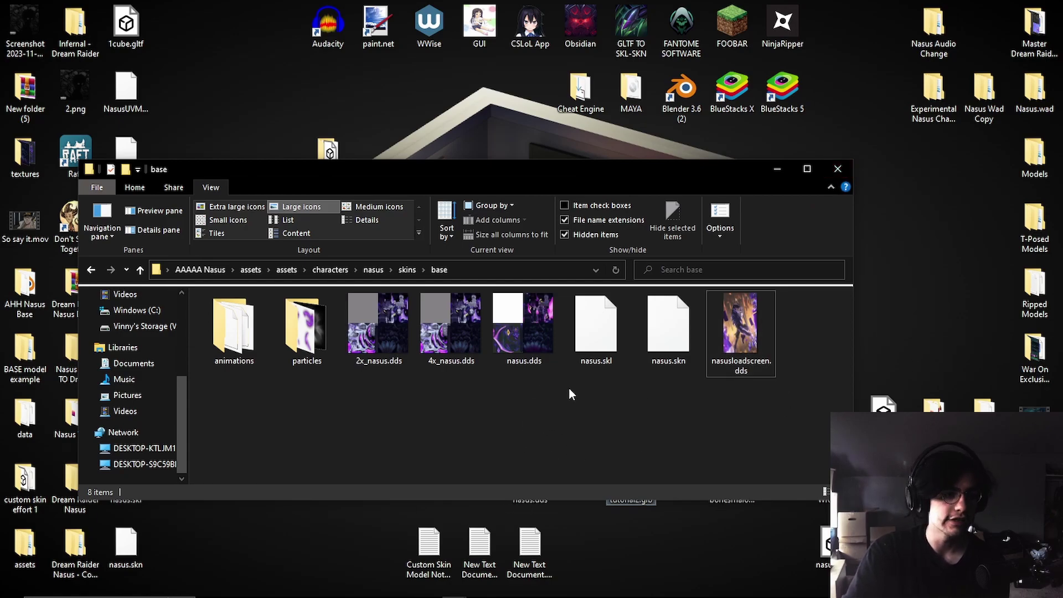
{"action": "left_click", "coordinate": [668, 342]}
{"action": "key", "text": "Right"}
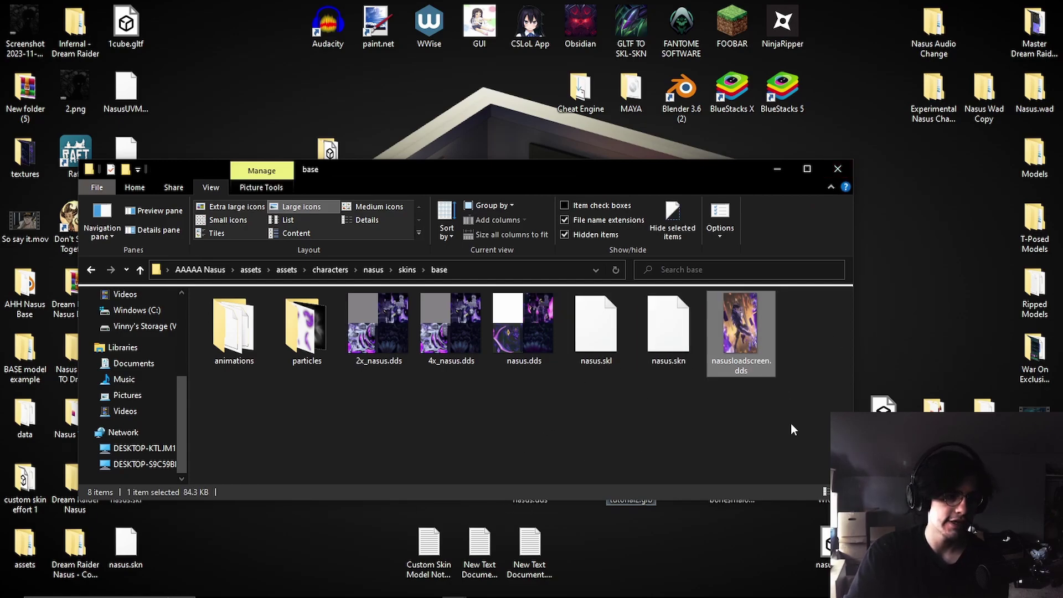
{"action": "left_click_drag", "start_coordinate": [555, 410], "coordinate": [299, 321]}
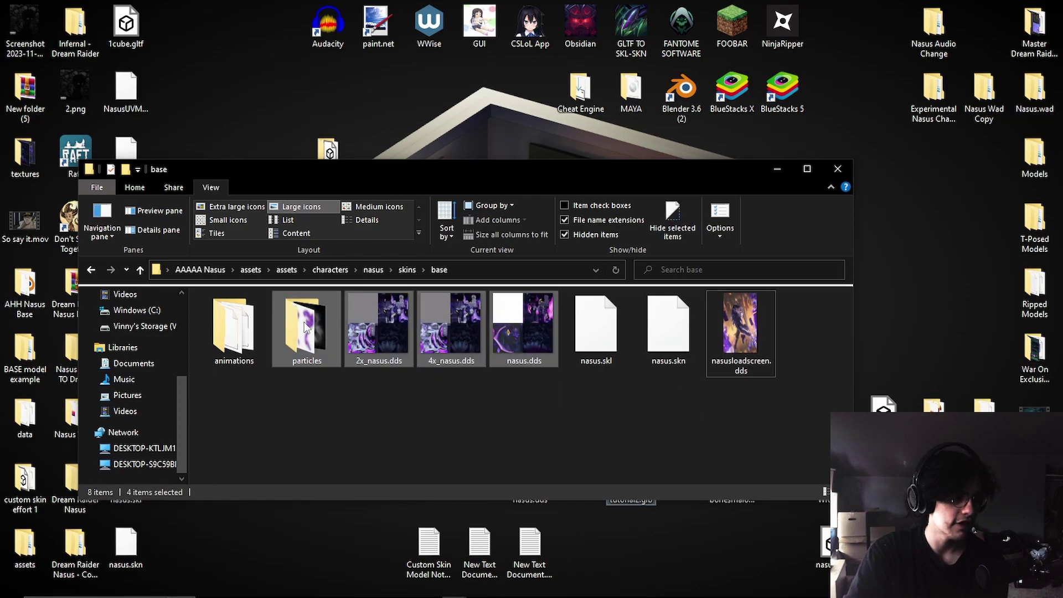
{"action": "left_click", "coordinate": [811, 340]}
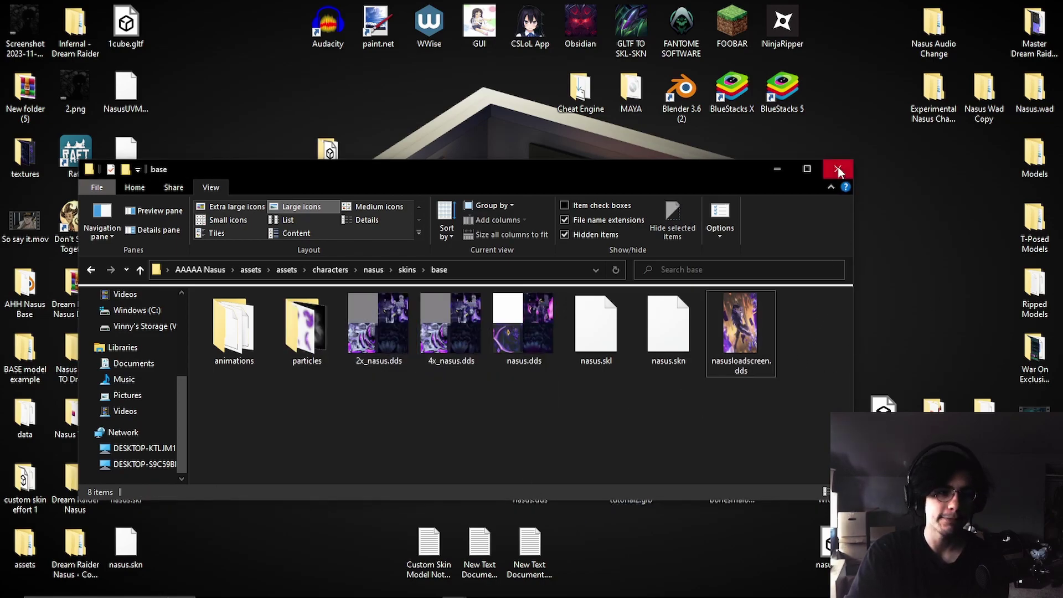